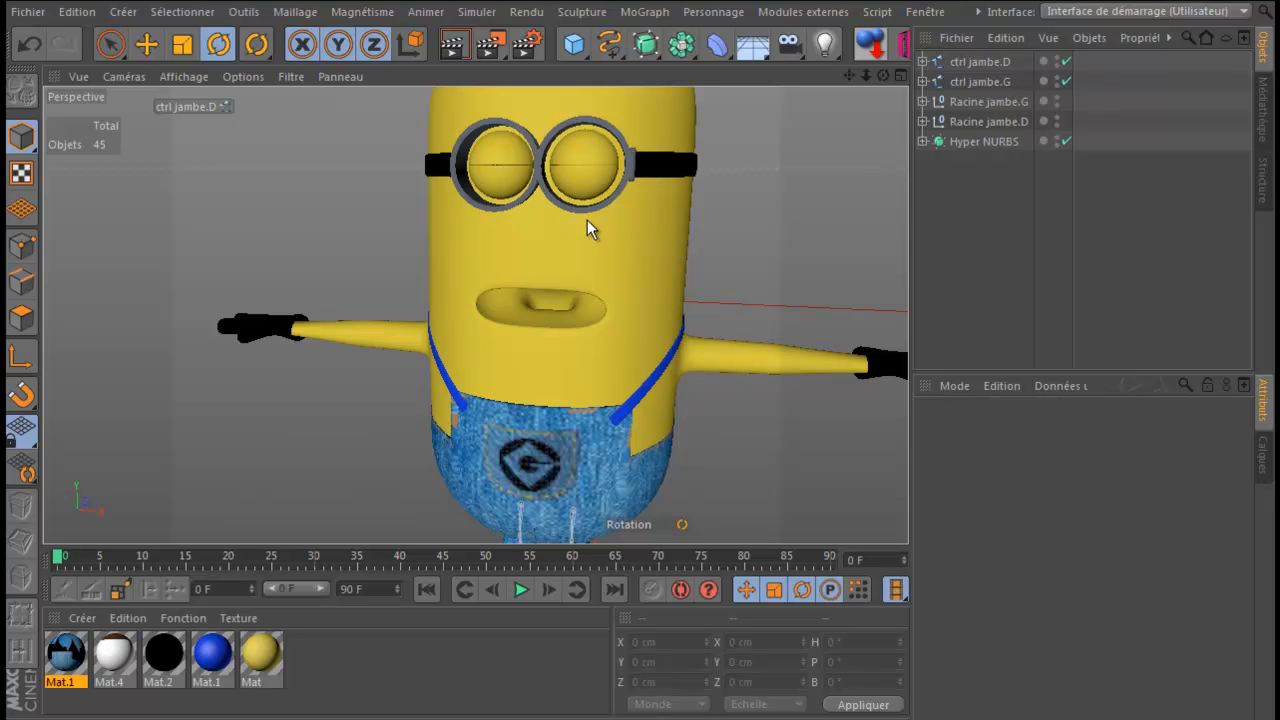
left_click_drag(849, 76, 638, 219)
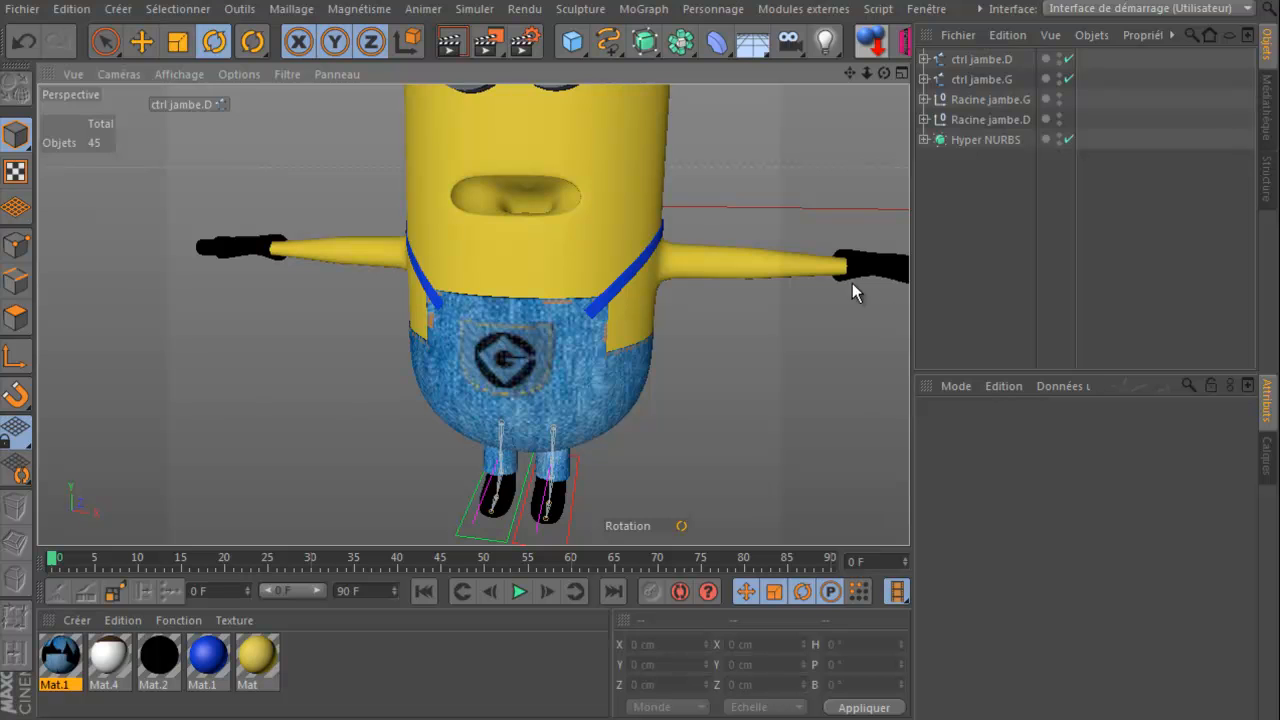
scroll(667, 309, "down", 5)
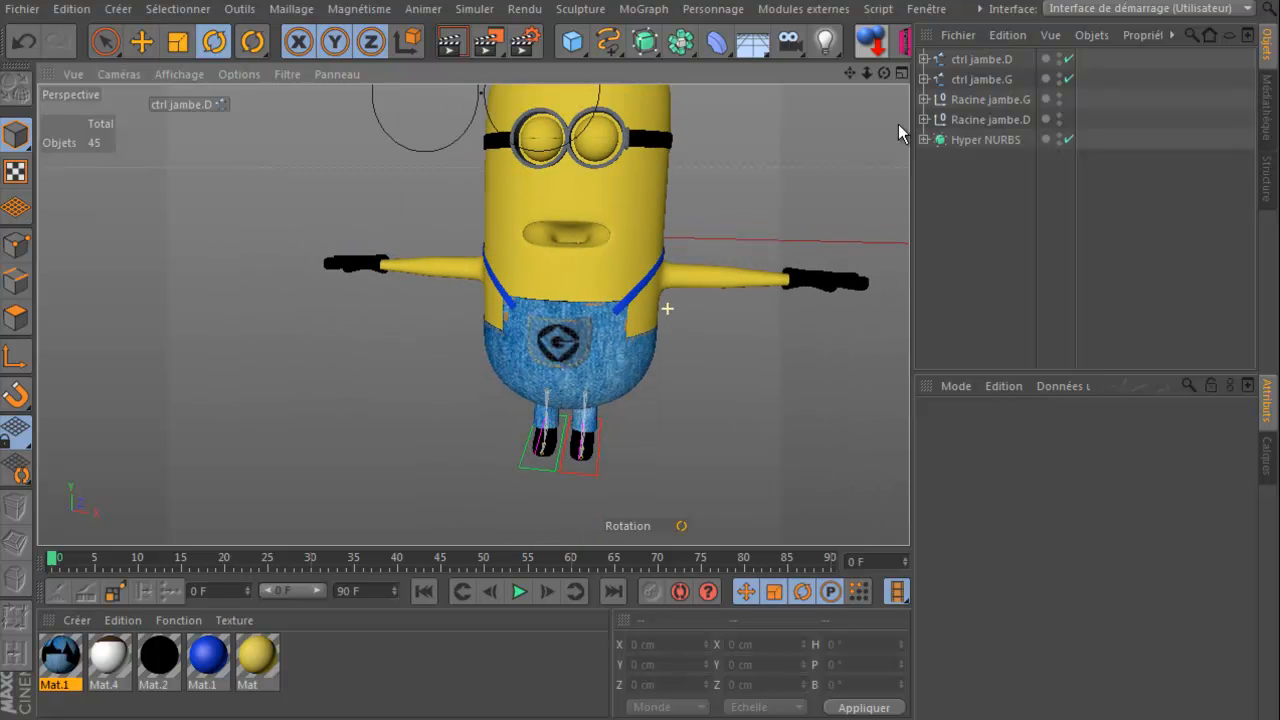
left_click_drag(631, 233, 634, 222, "alt")
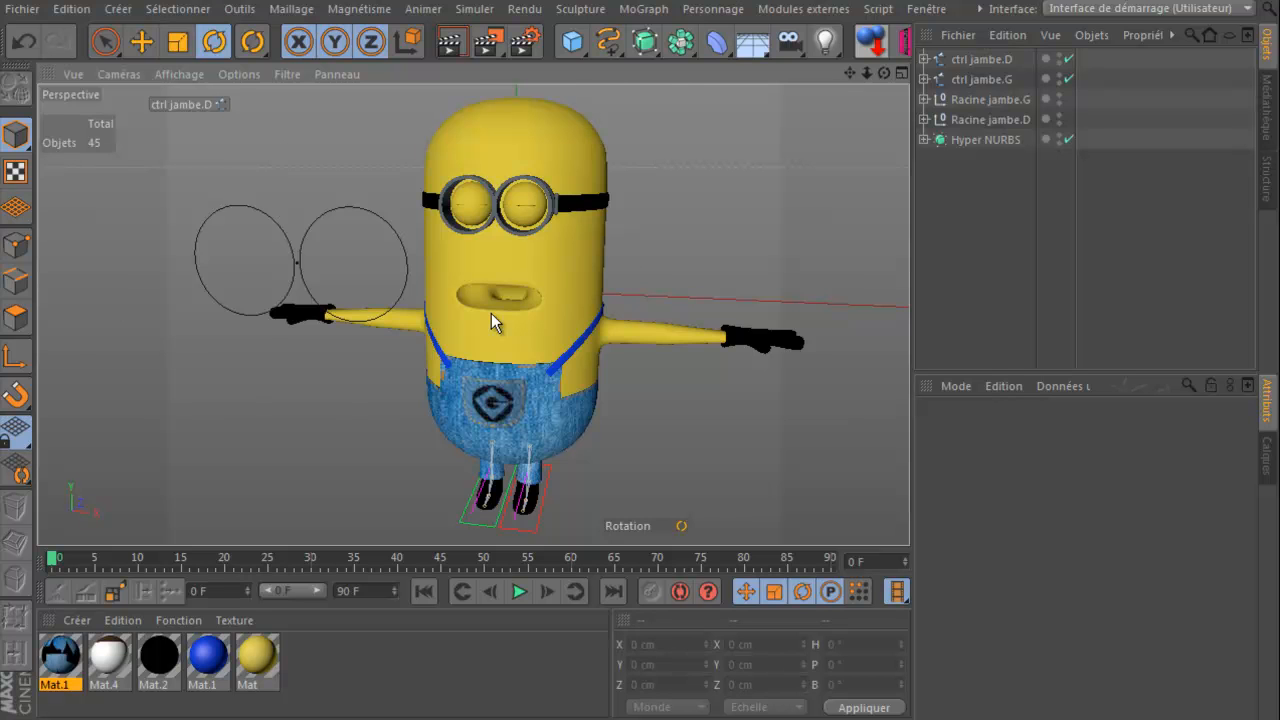
scroll(491, 313, "up", 5)
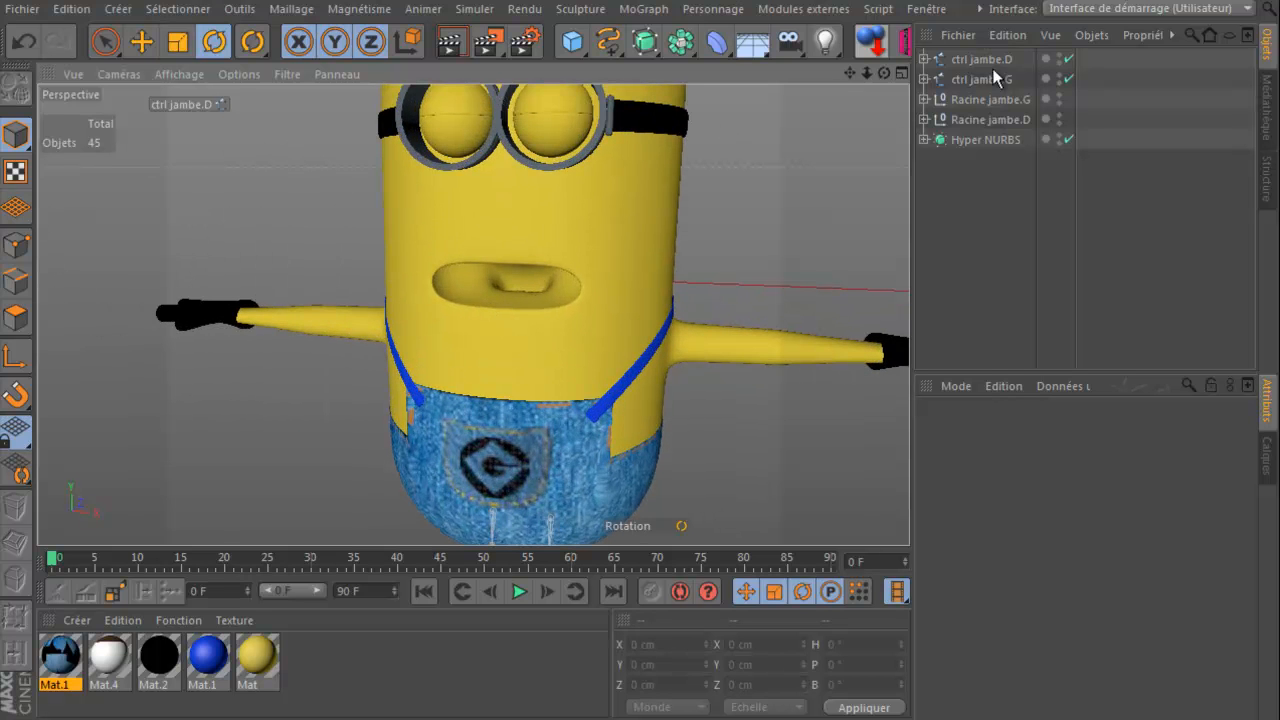
Step: Select the minion polygon mesh inside the Hyper NURBS hierarchy and display the view in Gouraud shading with lines
left_click(924, 140)
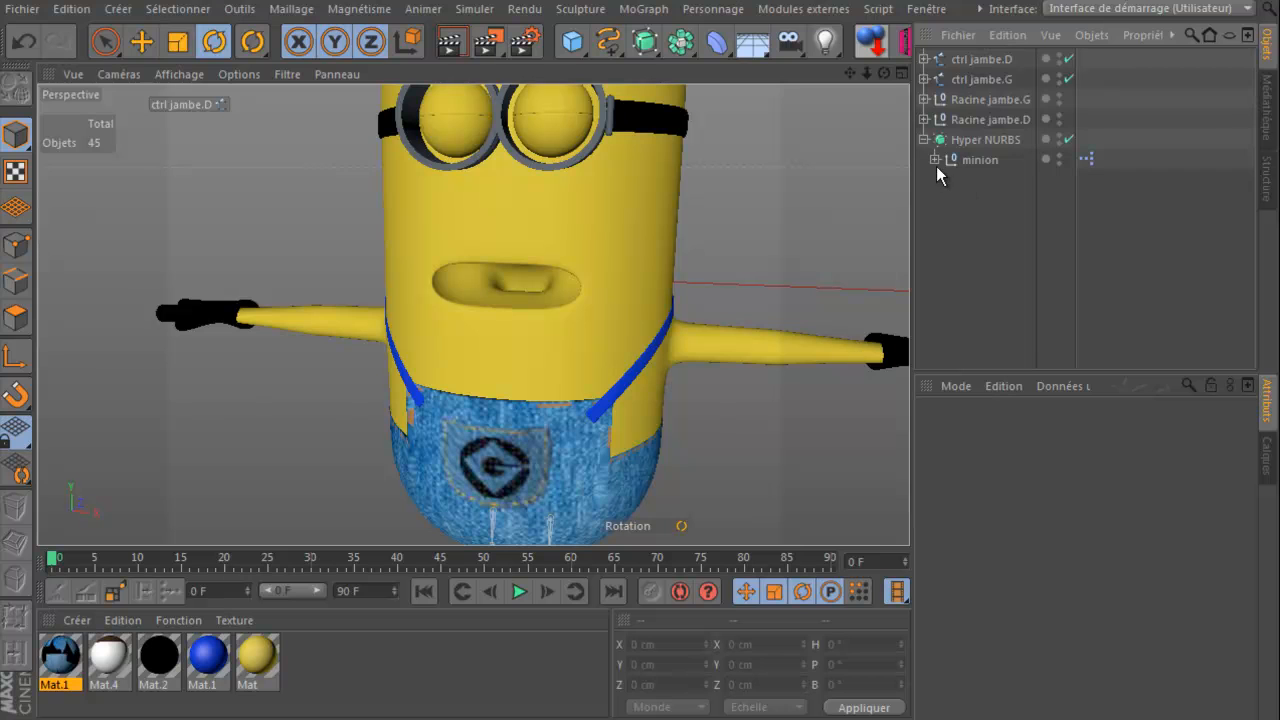
left_click(934, 160)
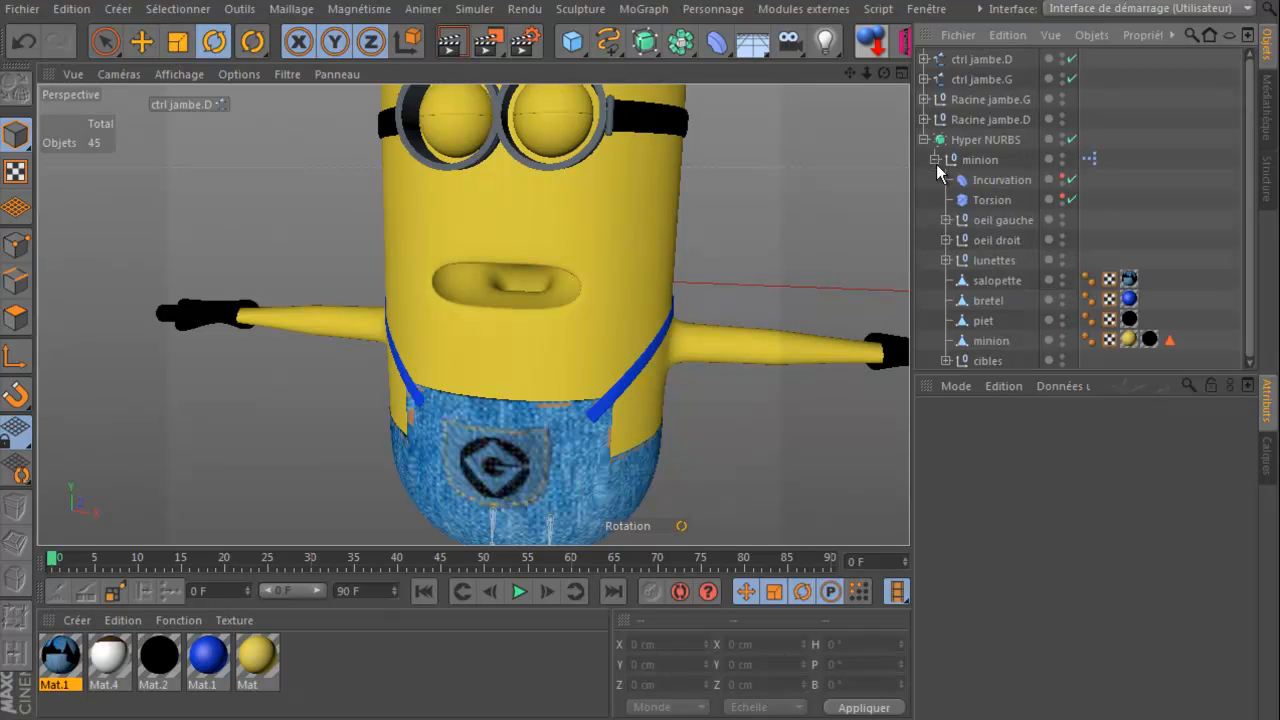
left_click(990, 341)
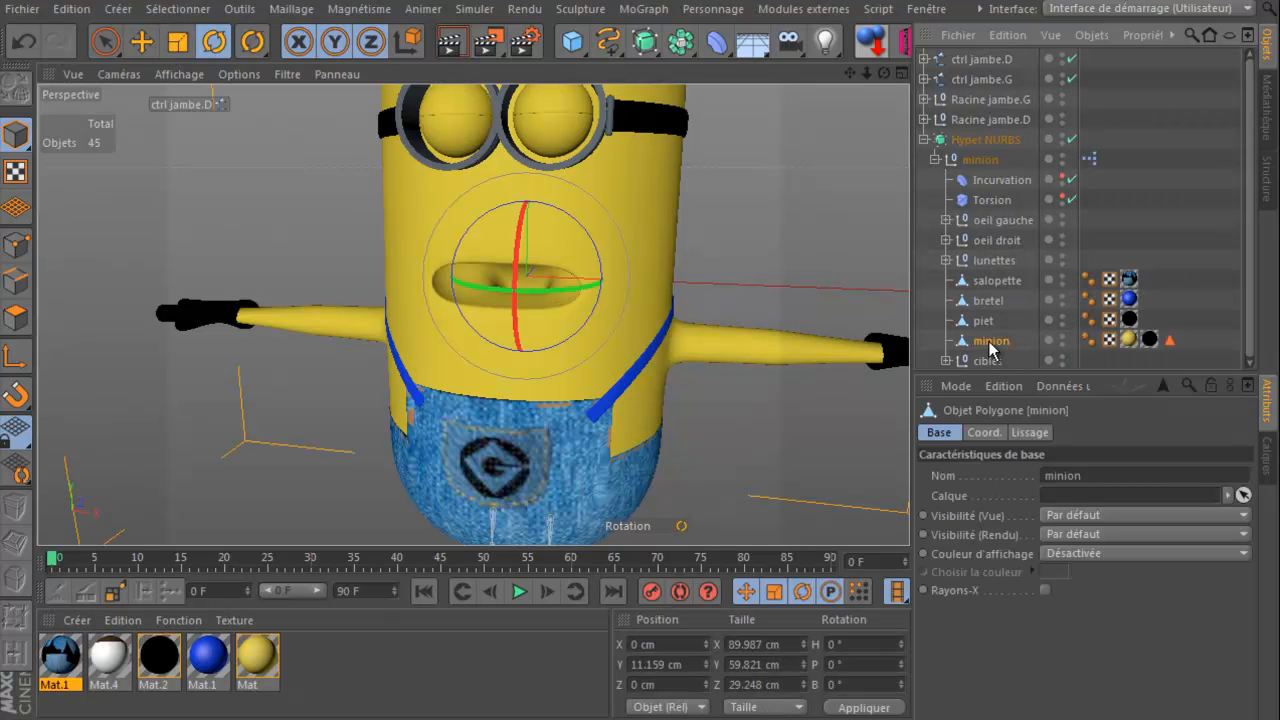
left_click(176, 74)
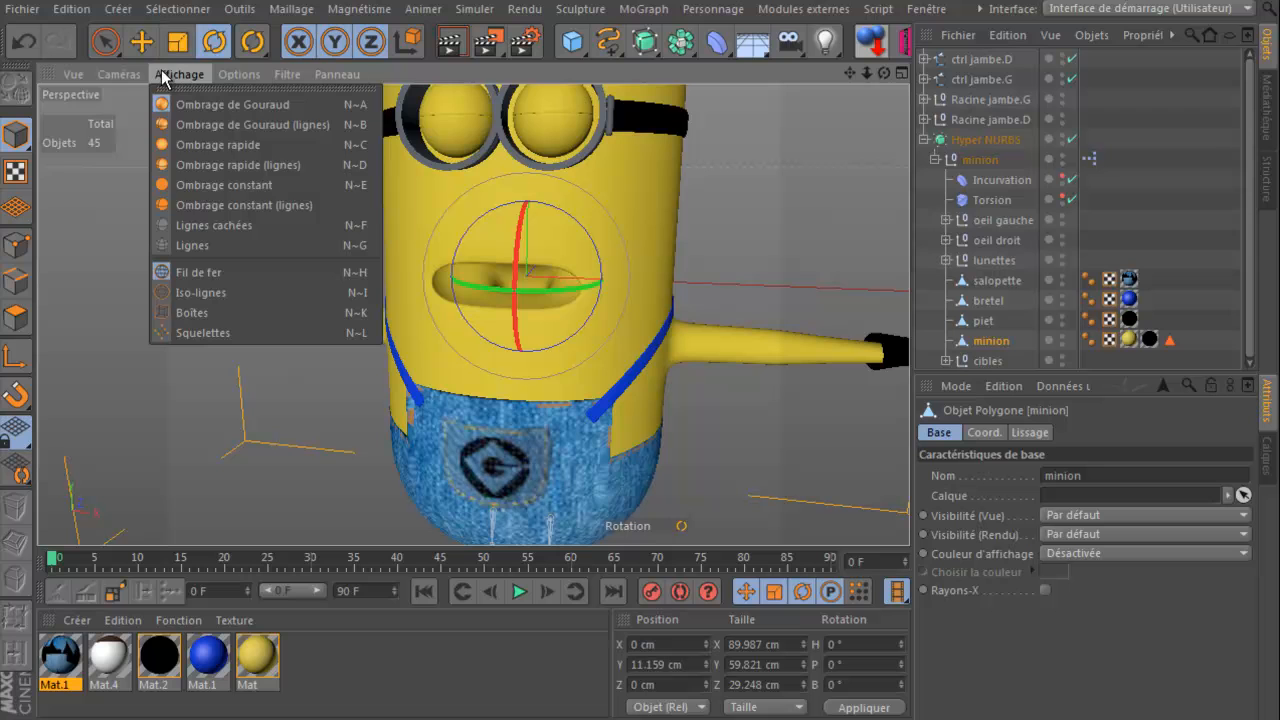
left_click(211, 122)
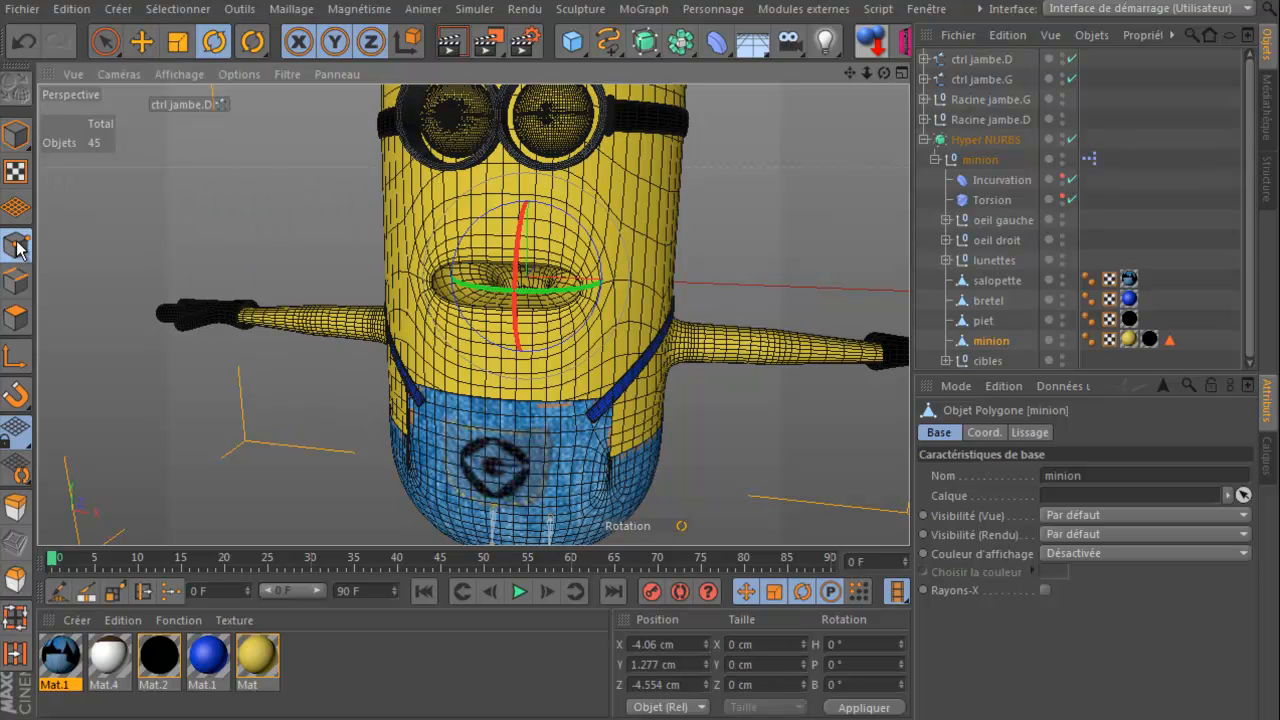
Step: Switch to point editing with the Move tool and disable the Hyper NURBS smoothing
left_click(16, 242)
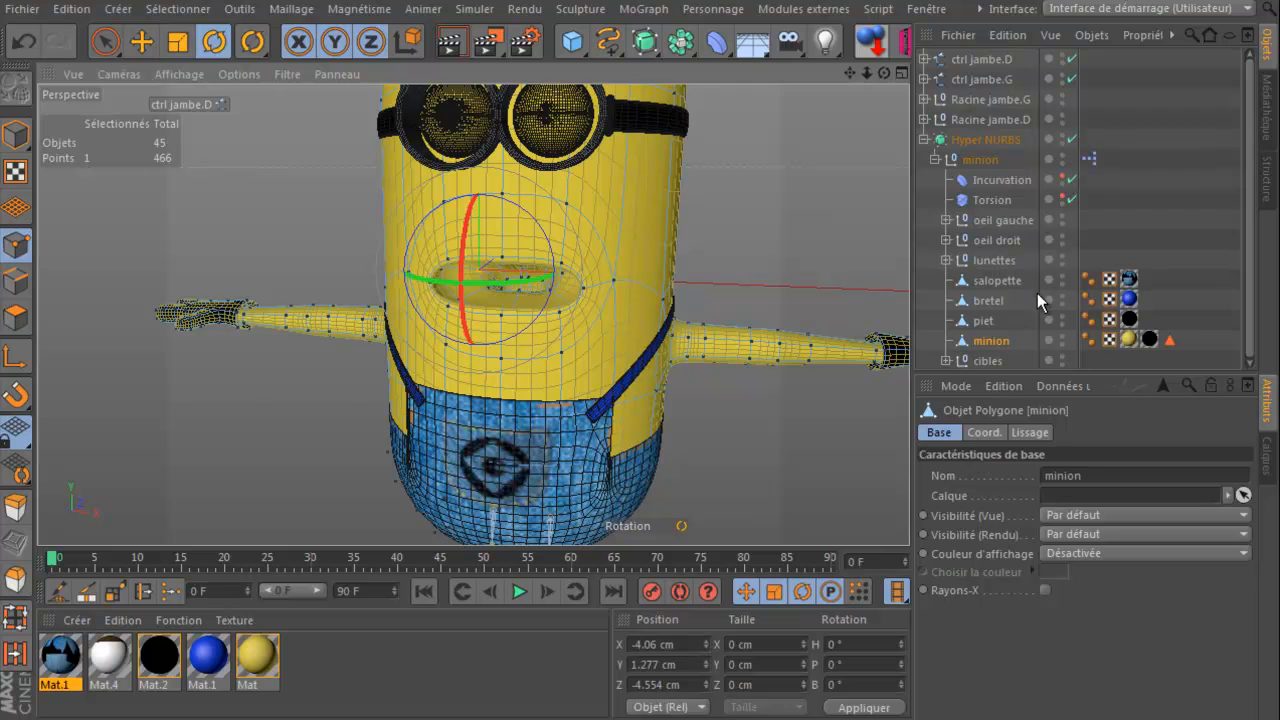
left_click(1071, 139)
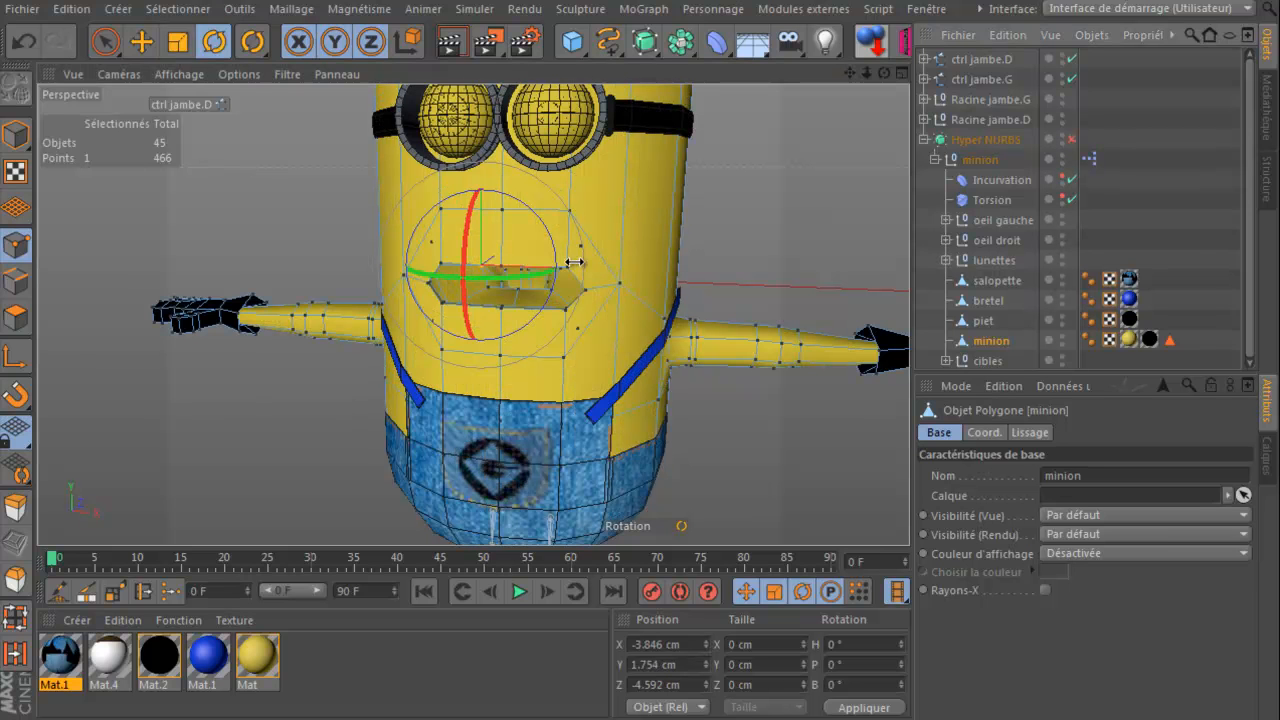
left_click(140, 50)
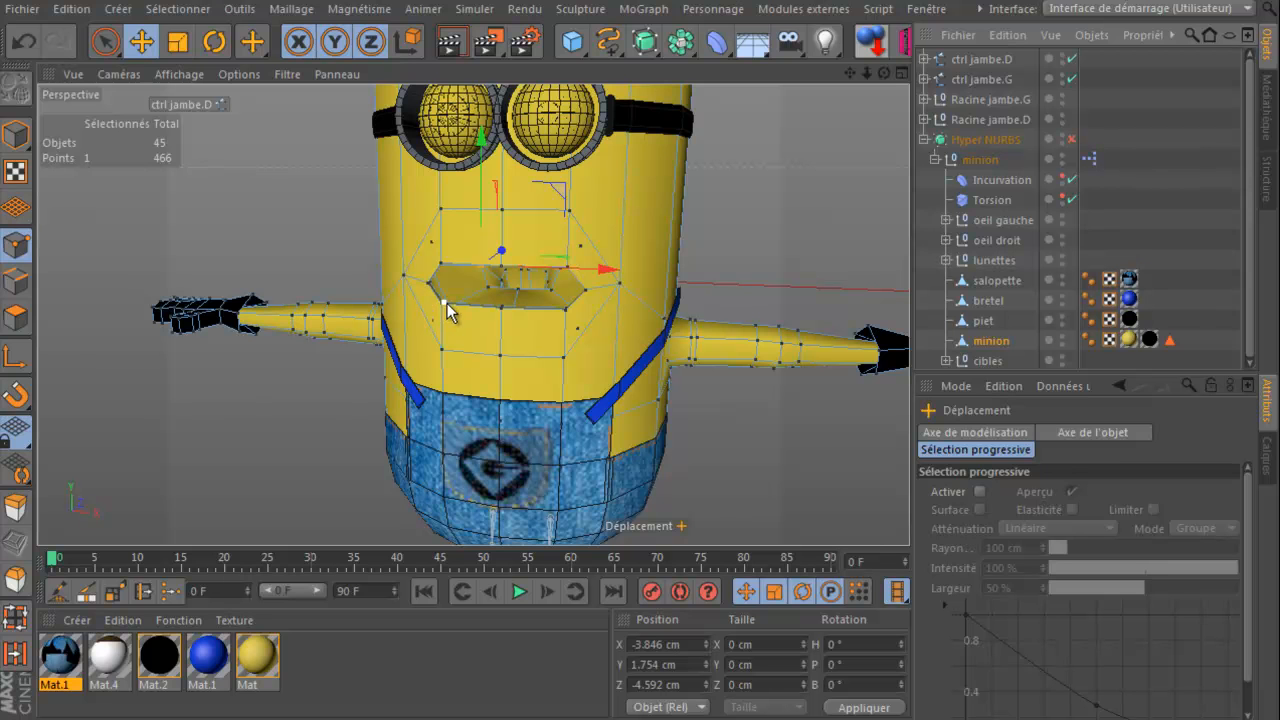
Step: Select the six points along the lower edge of the minion's mouth
scroll(447, 303, "up", 5)
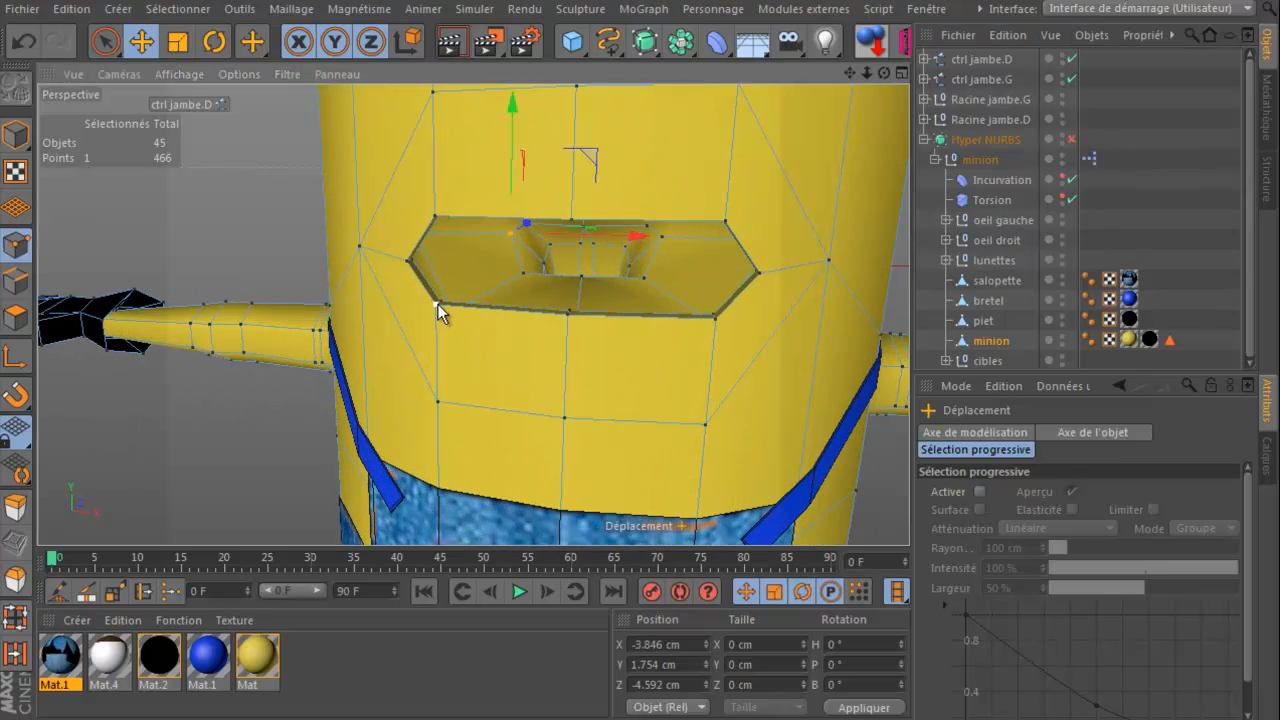
left_click(442, 301)
left_click(555, 316, "shift")
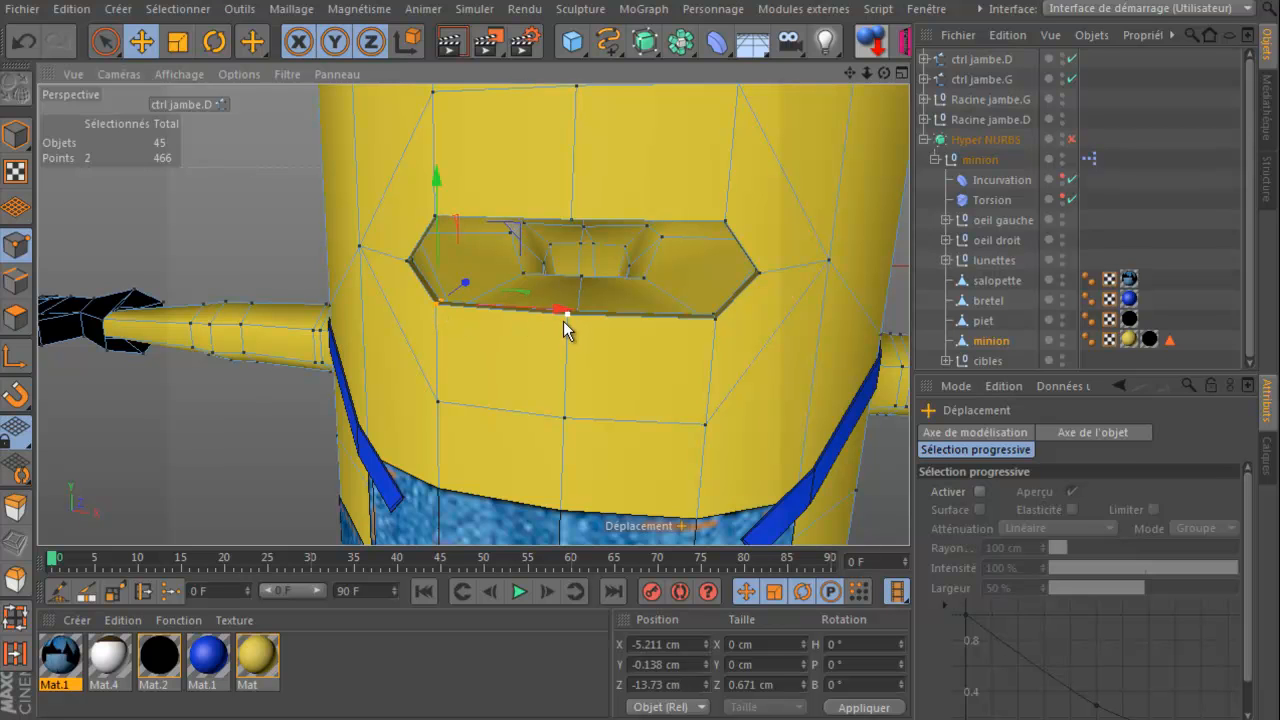
left_click_drag(565, 319, 567, 318)
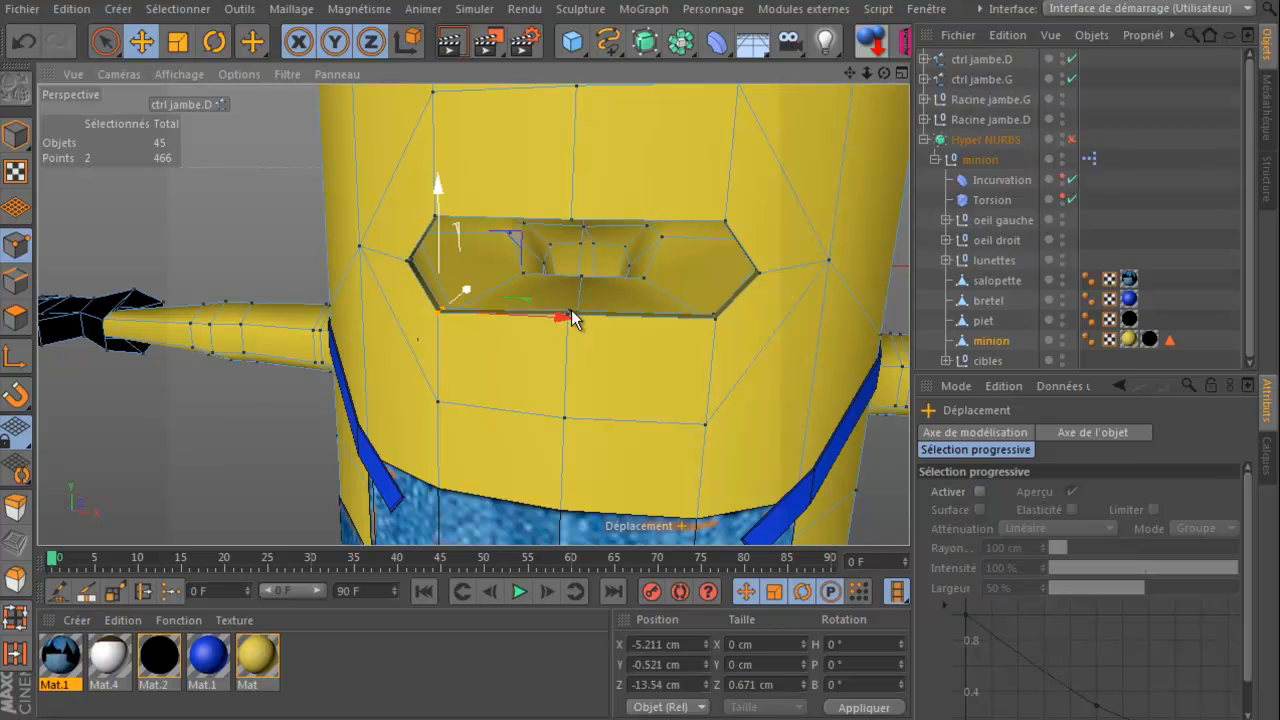
left_click(569, 313, "shift")
left_click(567, 318, "shift")
scroll(705, 329, "up", 5)
left_click(724, 298, "shift")
scroll(670, 327, "down", 8)
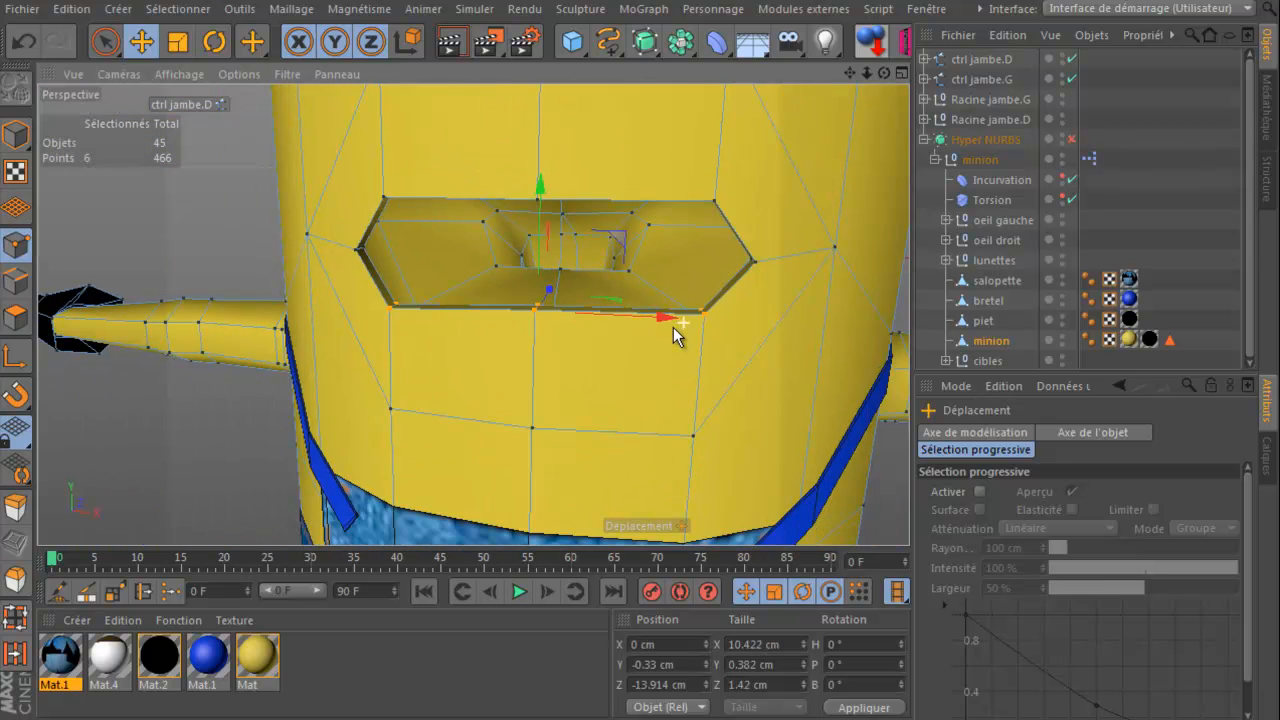
scroll(664, 324, "down", 2)
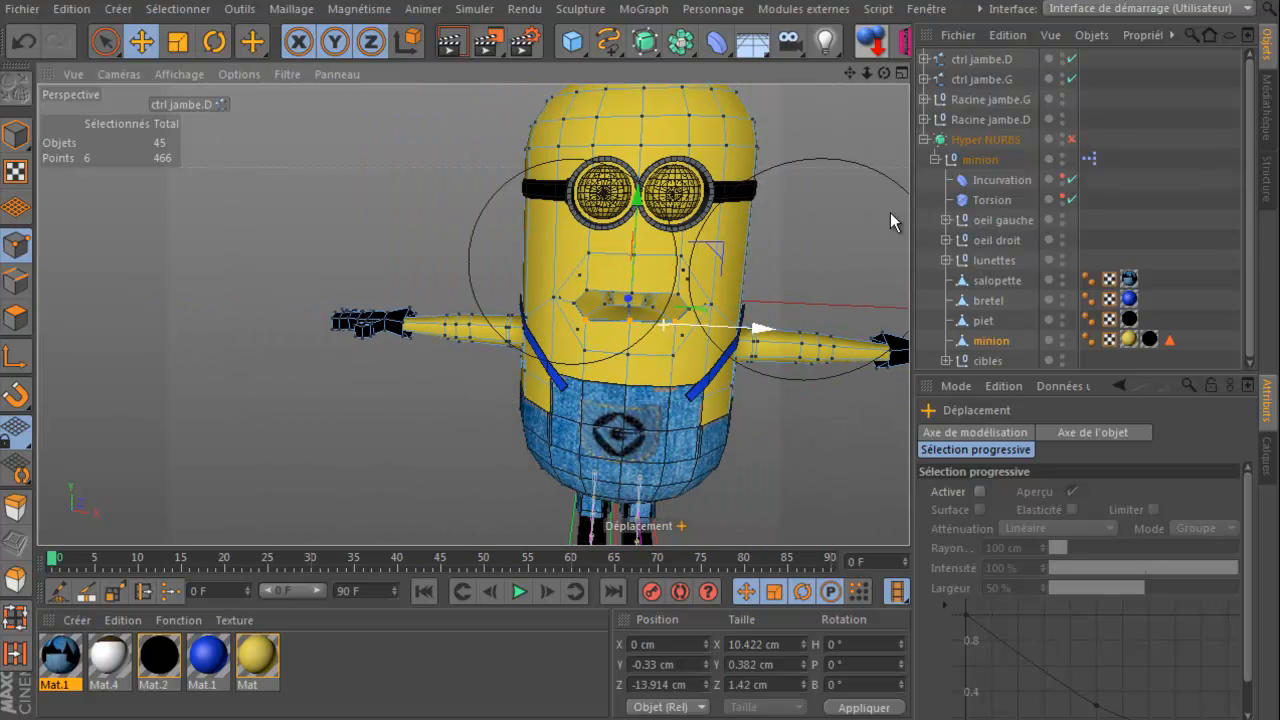
Step: Re-enable Hyper NURBS and try raising the lower mouth points, undoing the move and clearing the selection
left_click(1071, 139)
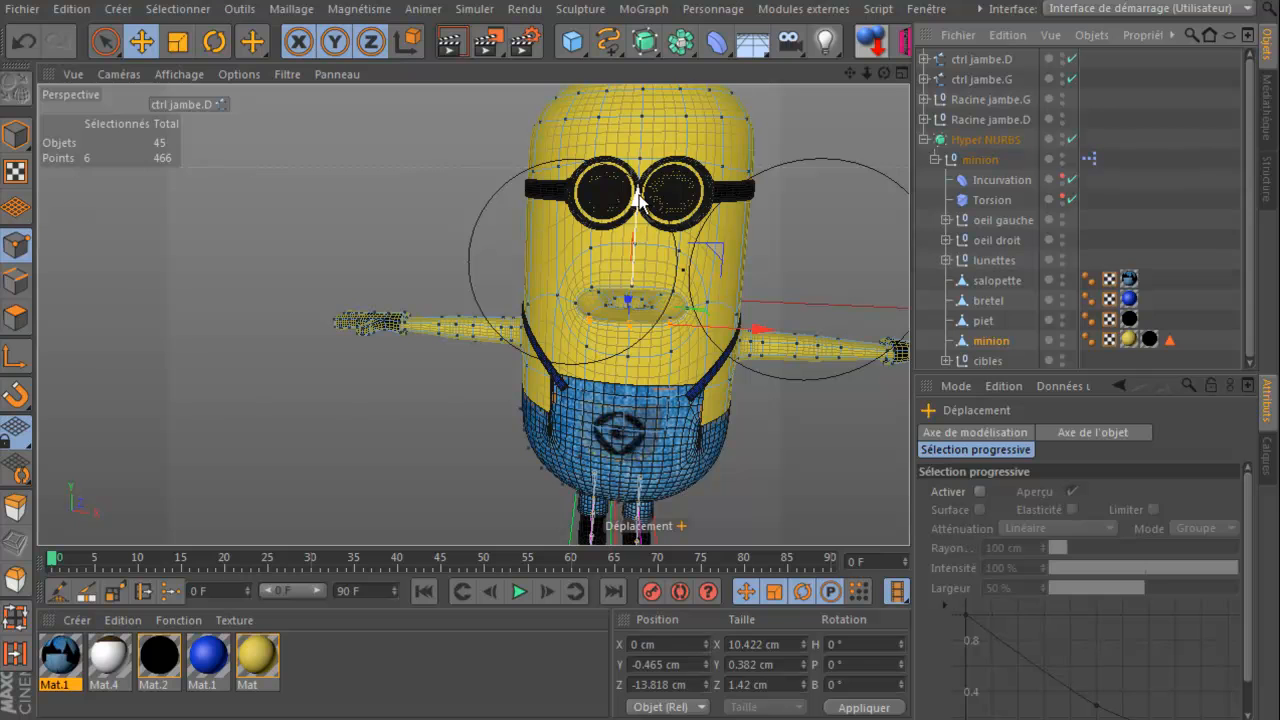
left_click_drag(634, 236, 634, 200)
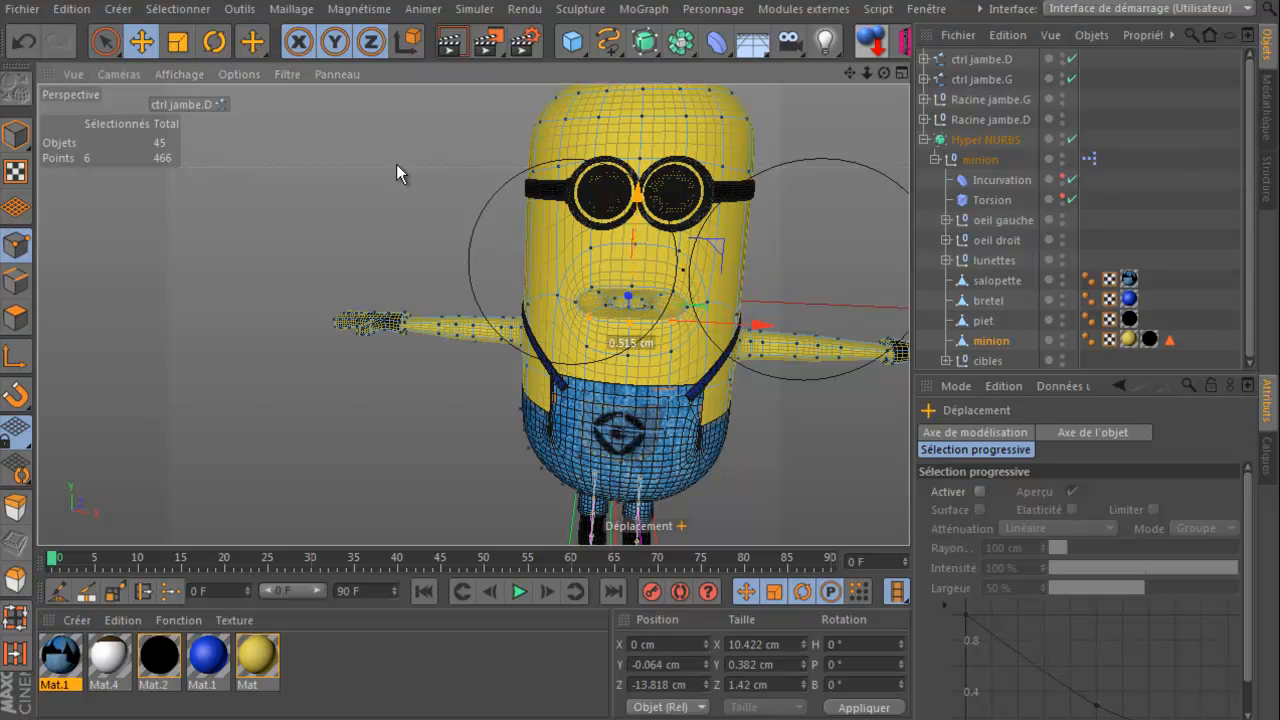
left_click(22, 43)
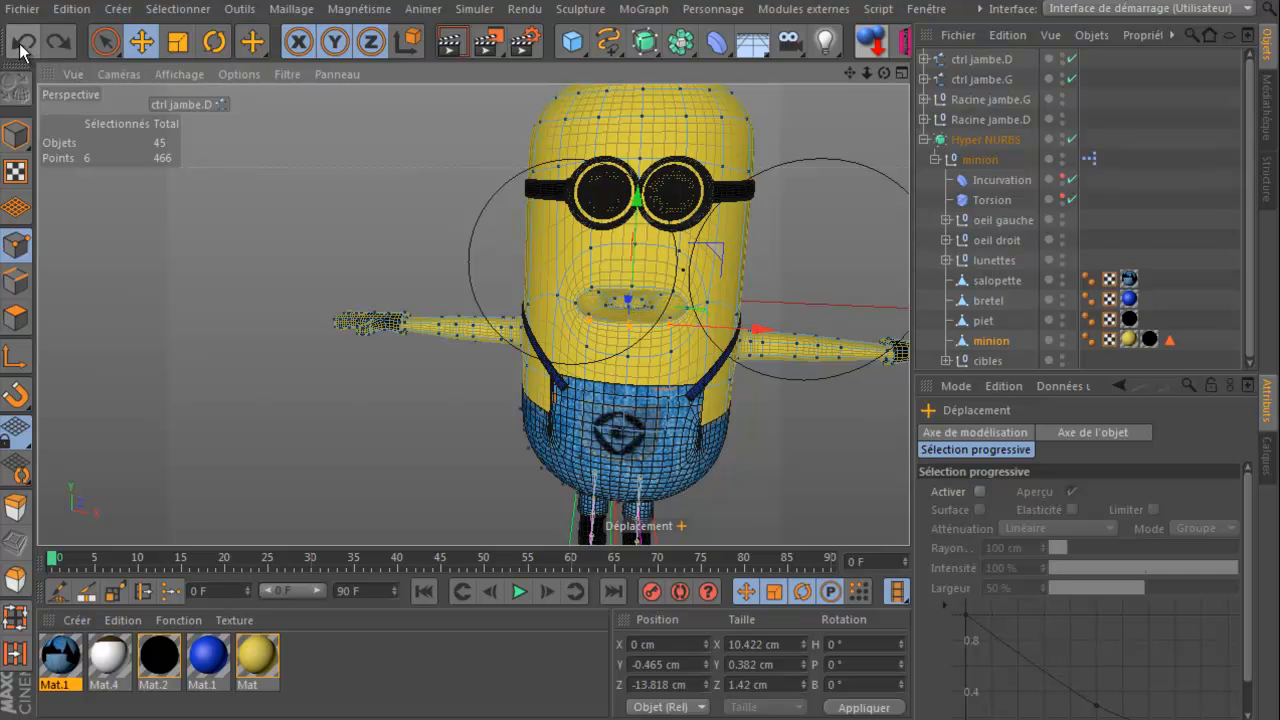
left_click(279, 258)
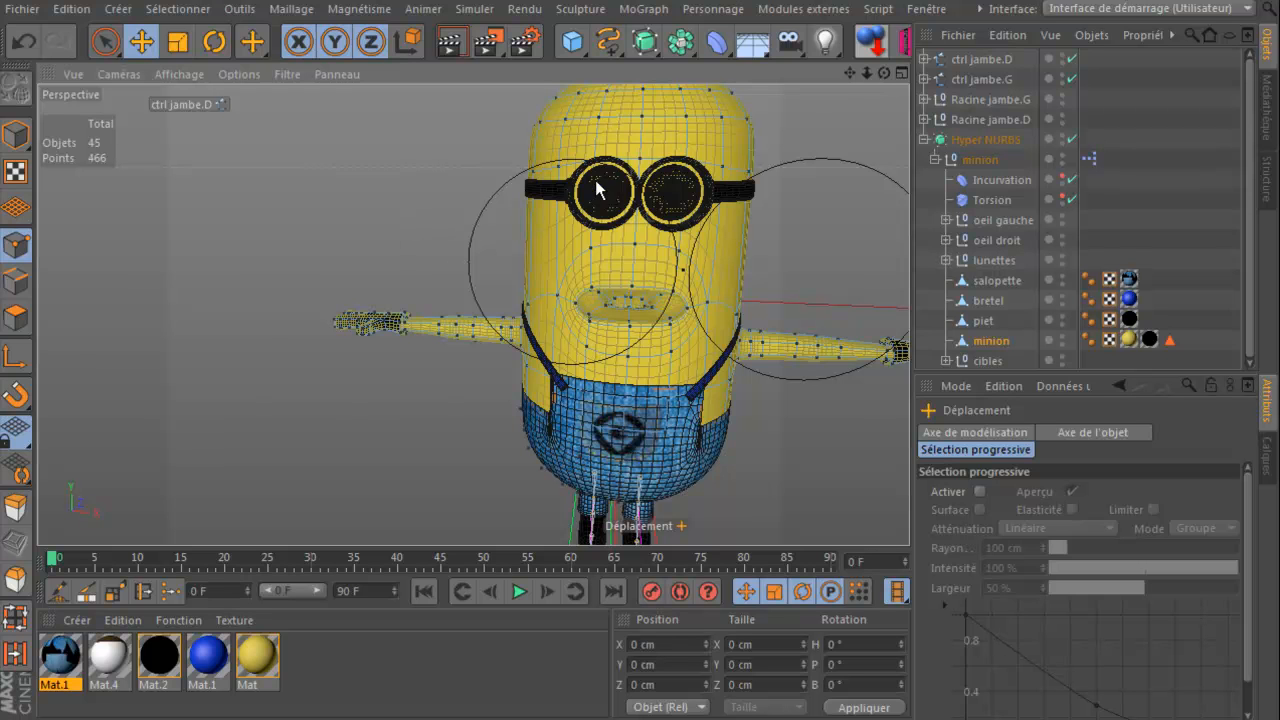
Step: Switch to the Sans titre 2 scene and test its Pose.0, Pose.1 and Pose.2 mouth morphs, returning each to 0%
left_click(929, 9)
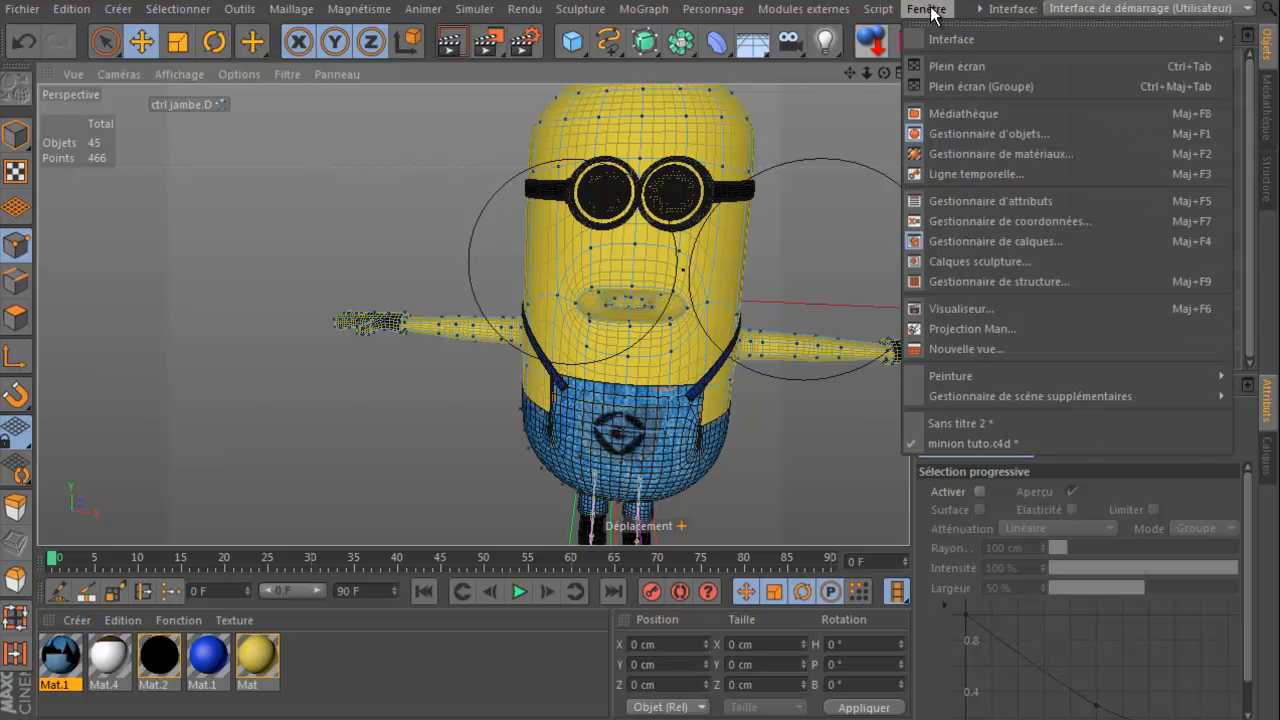
left_click(940, 423)
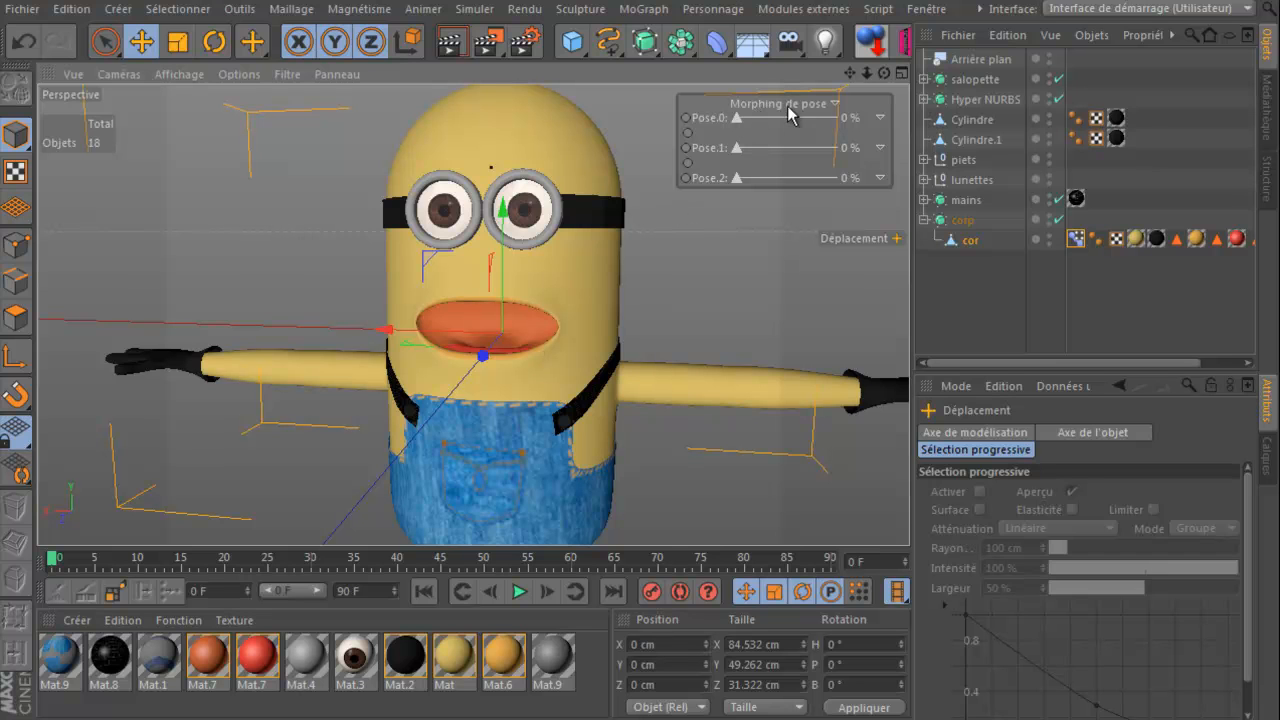
left_click_drag(741, 119, 849, 150)
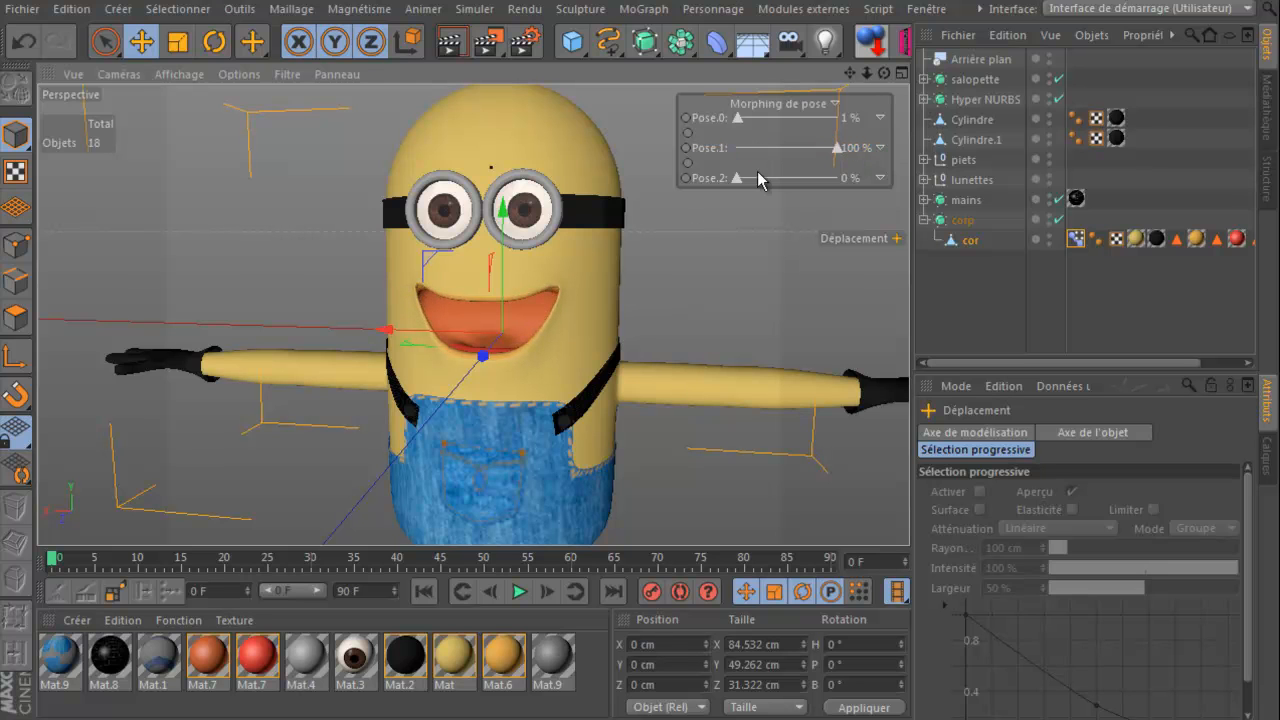
left_click_drag(742, 178, 803, 182)
left_click_drag(738, 118, 711, 147)
left_click_drag(803, 178, 731, 177)
left_click_drag(782, 120, 737, 118)
left_click(736, 177)
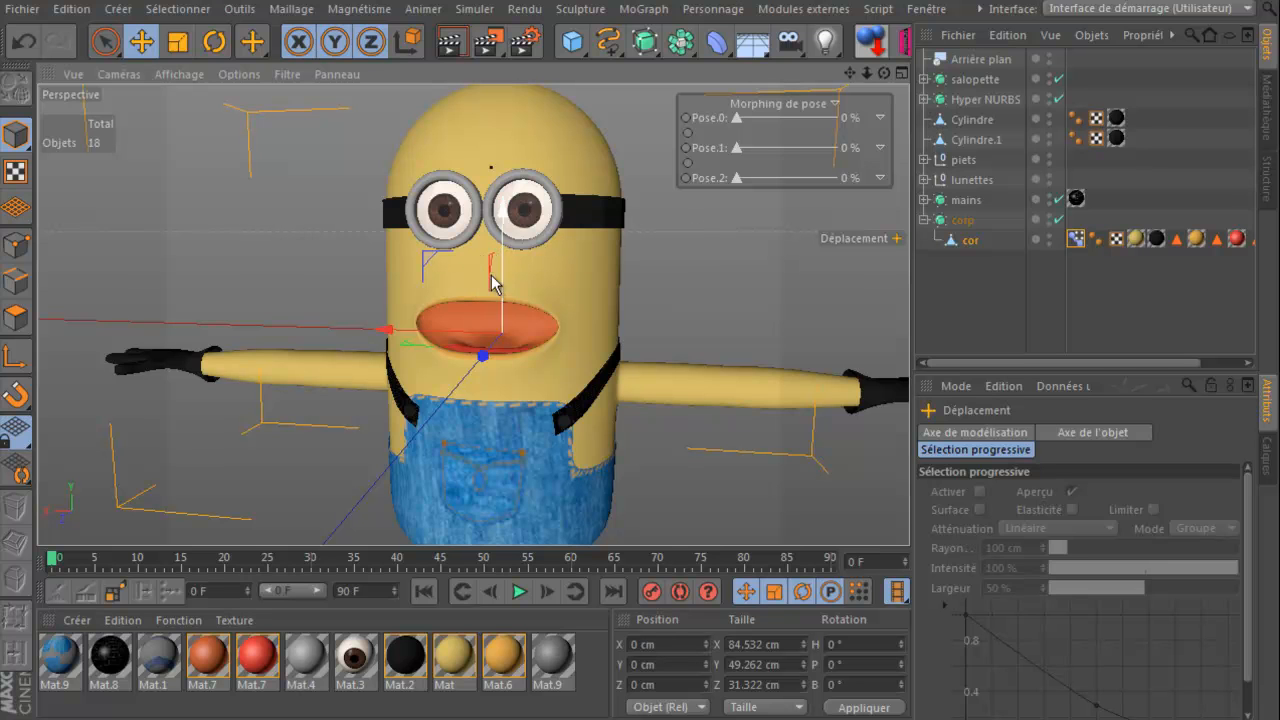
Step: Return to the minion tuto.c4d scene and disable its Hyper NURBS smoothing
left_click(920, 10)
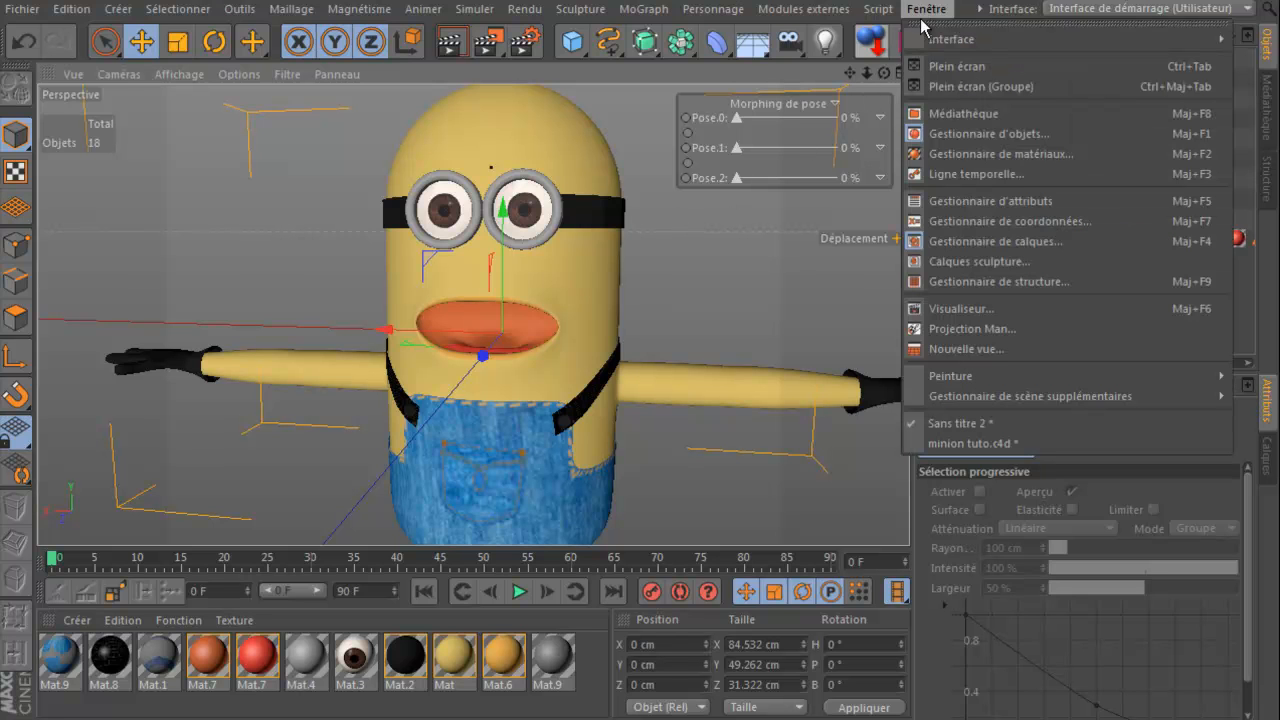
left_click(958, 441)
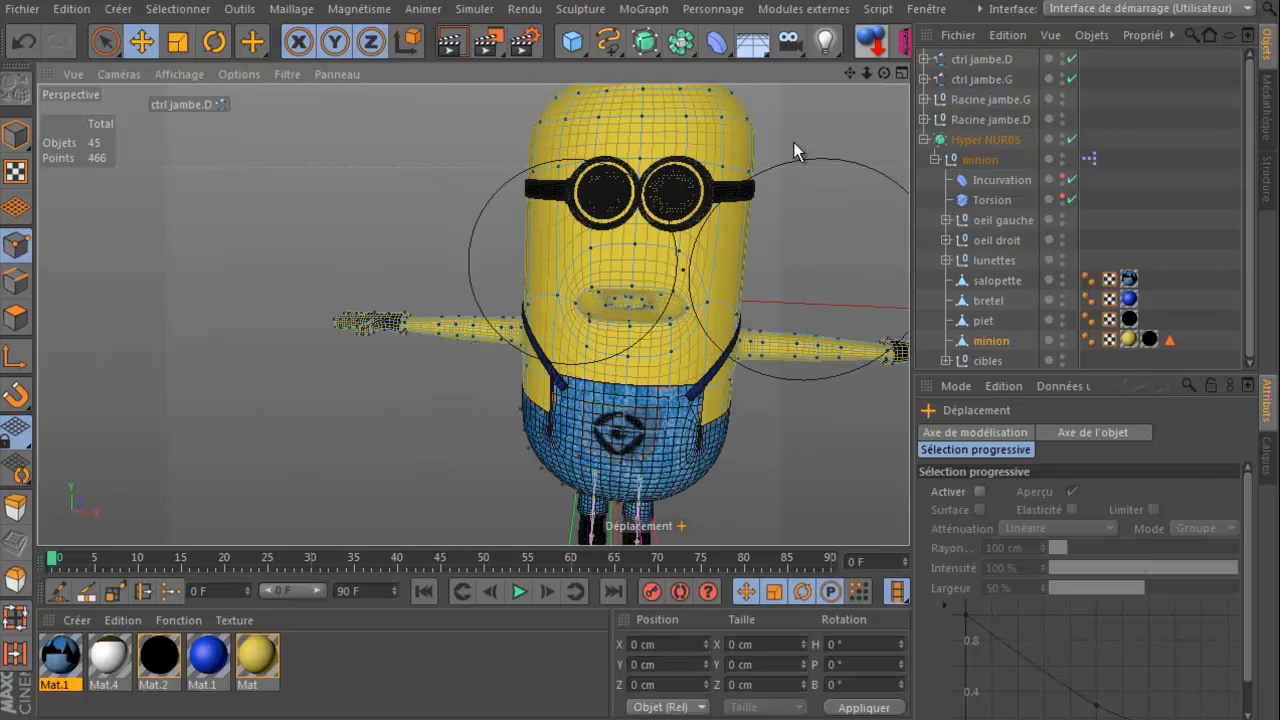
left_click_drag(885, 71, 637, 220)
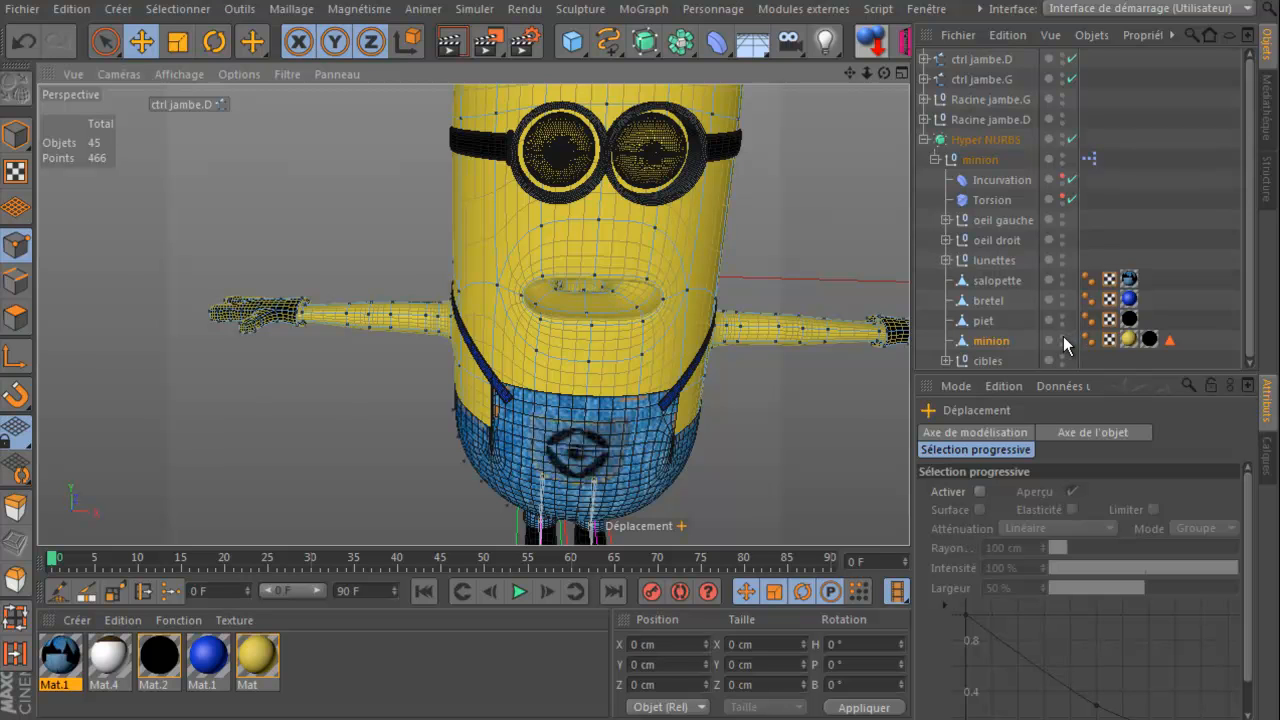
left_click(1072, 140)
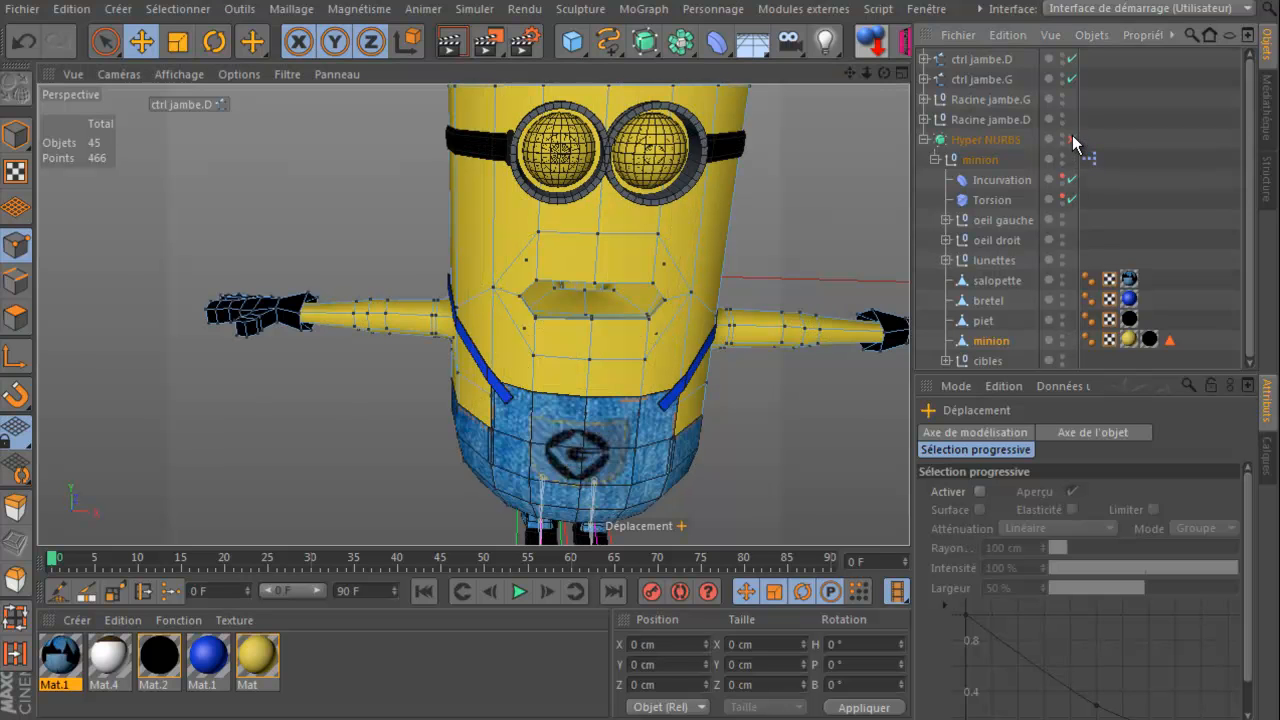
Step: Maximize the top view showing the minion's arm and activate the Joint tool (Outil Articulations)
middle_click(614, 318)
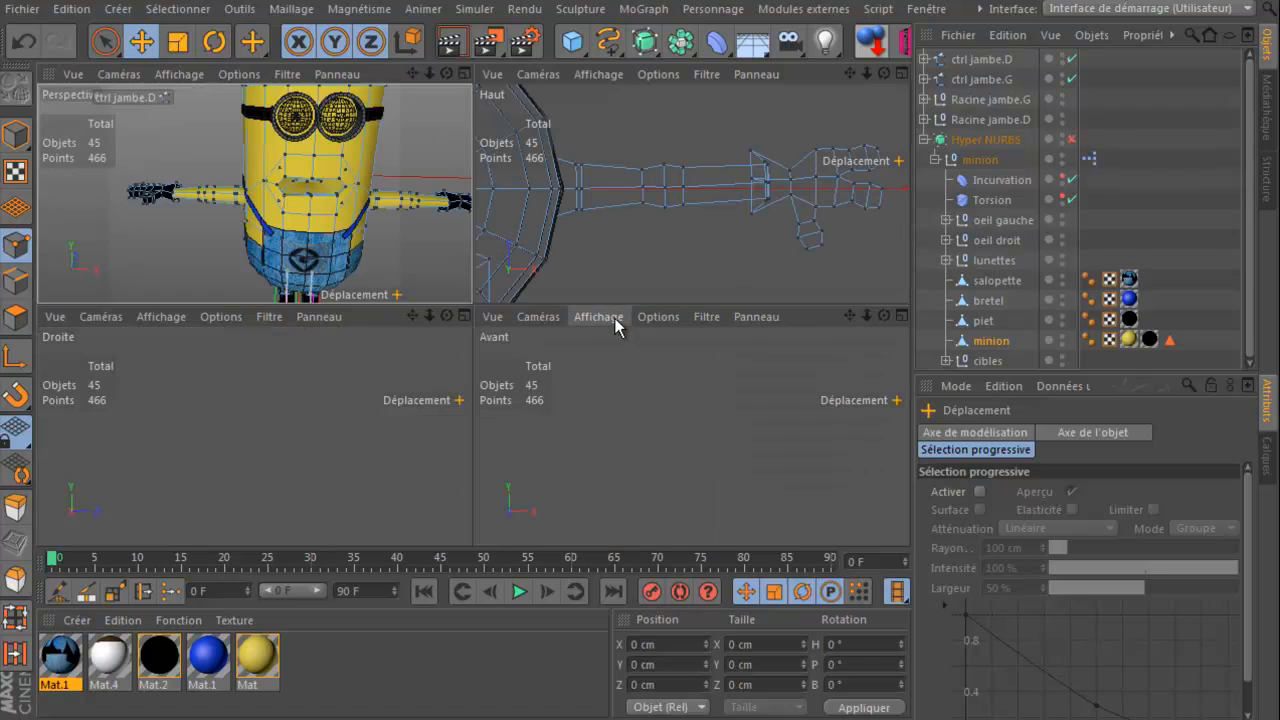
middle_click(608, 265)
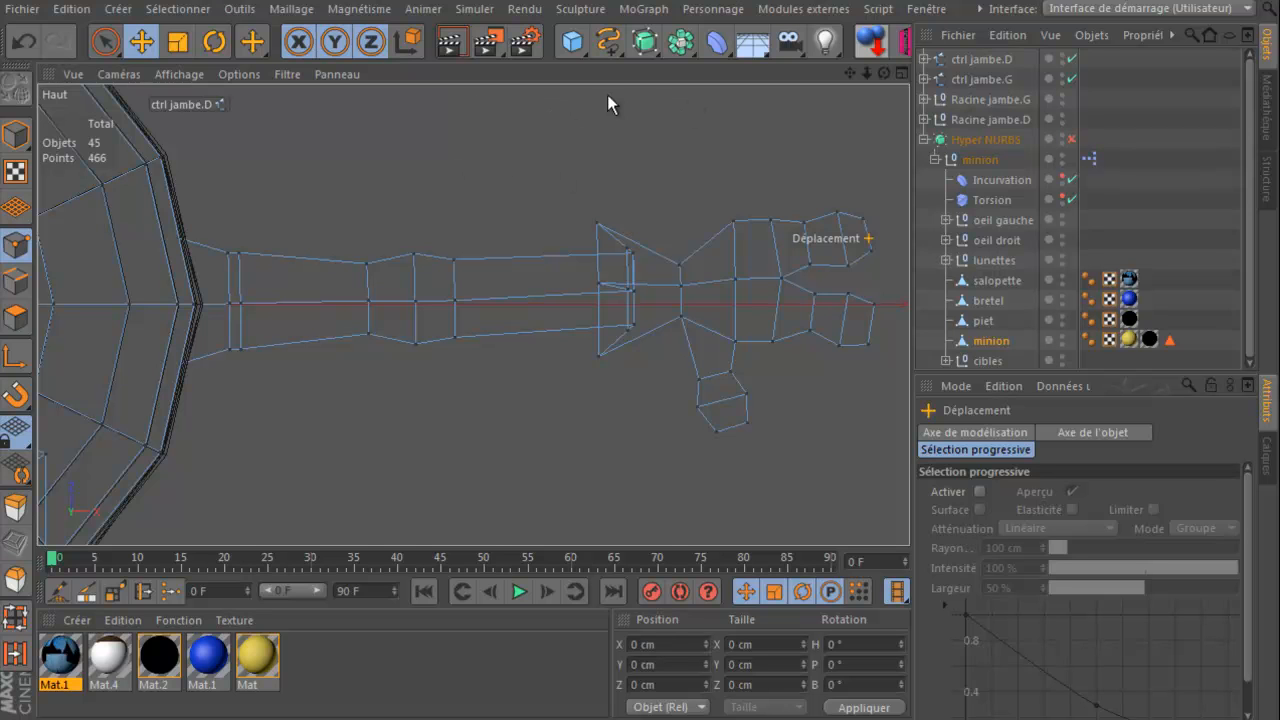
left_click(712, 10)
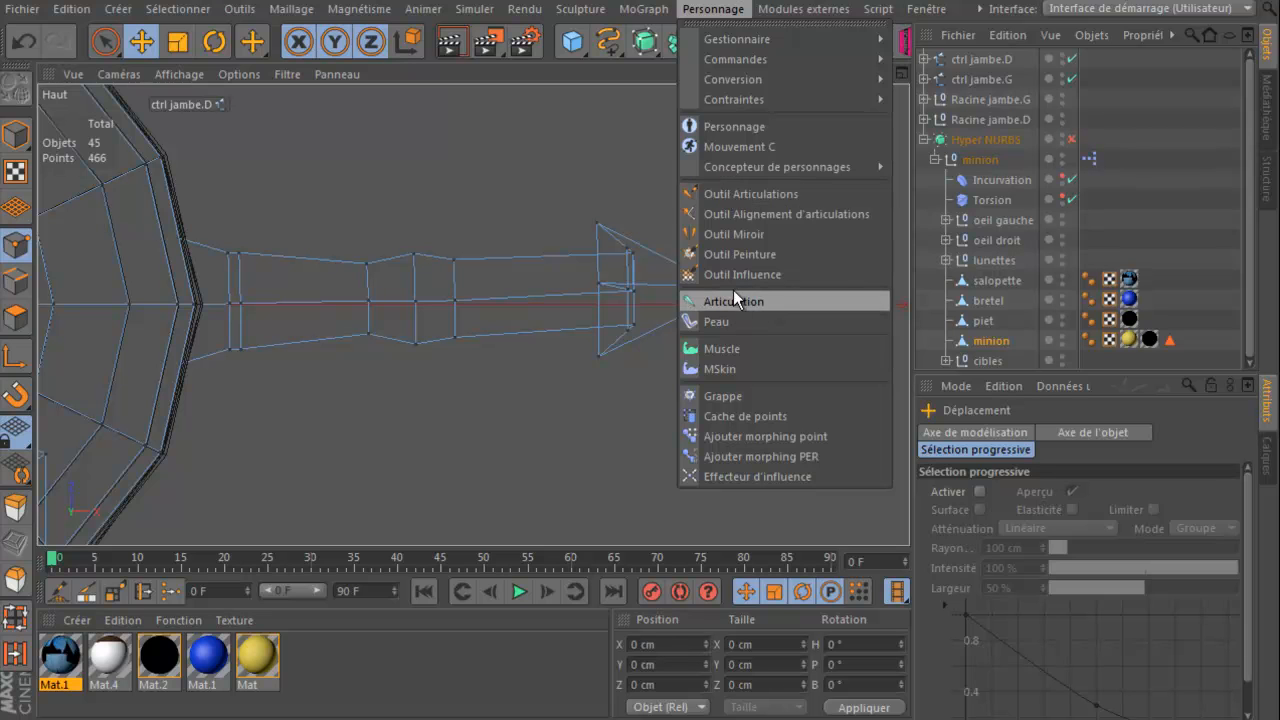
left_click(752, 195)
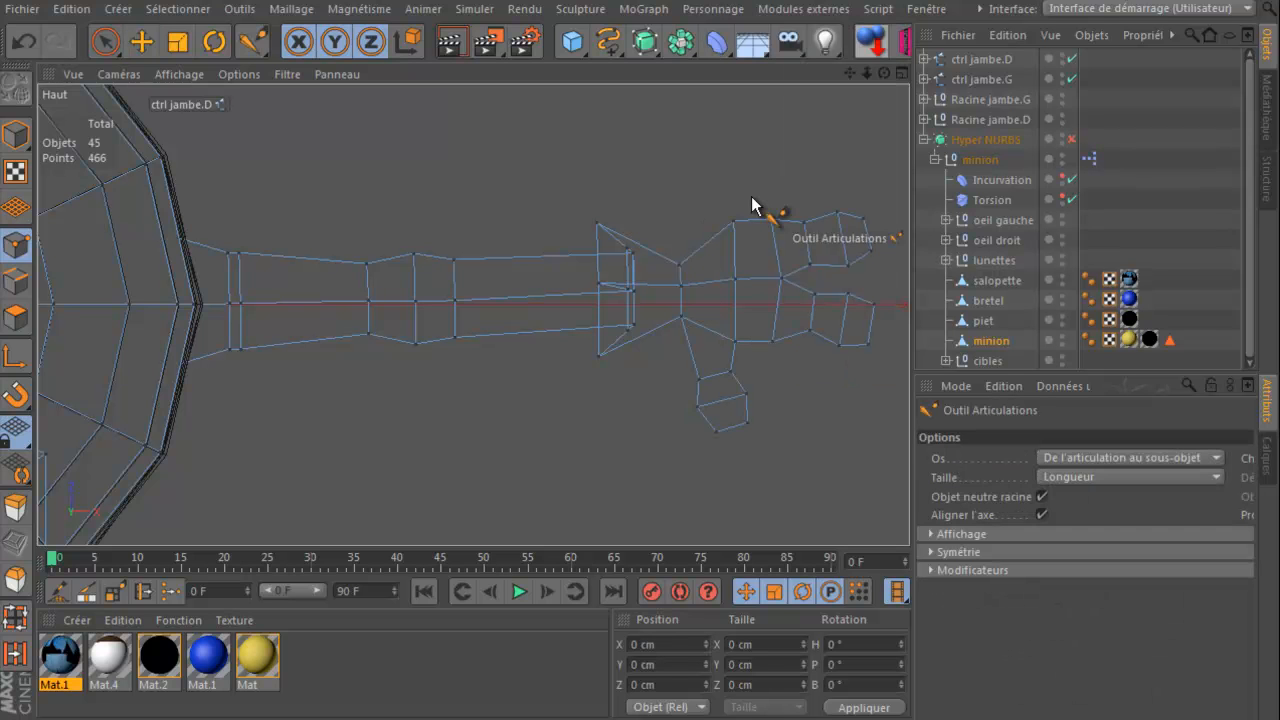
Step: Collapse the Hyper NURBS hierarchy, clear the mesh selection and select the Hyper NURBS object
left_click(924, 140)
left_click(986, 234)
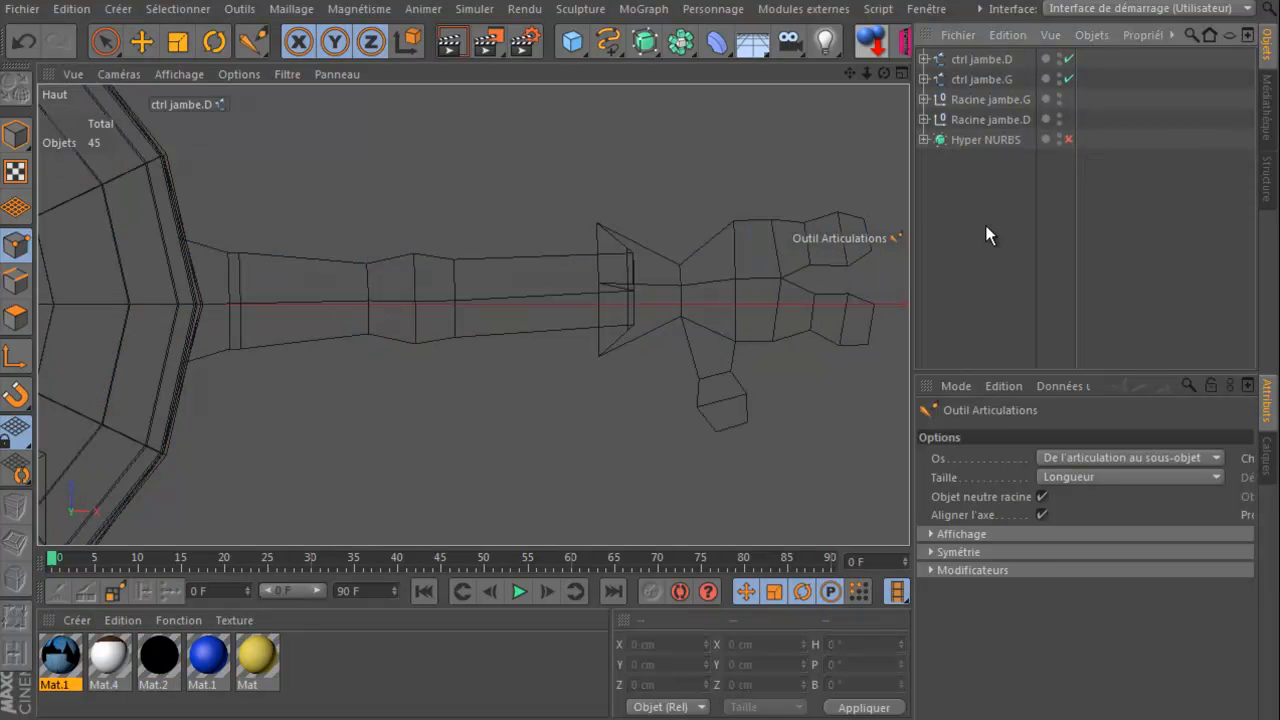
left_click(966, 141)
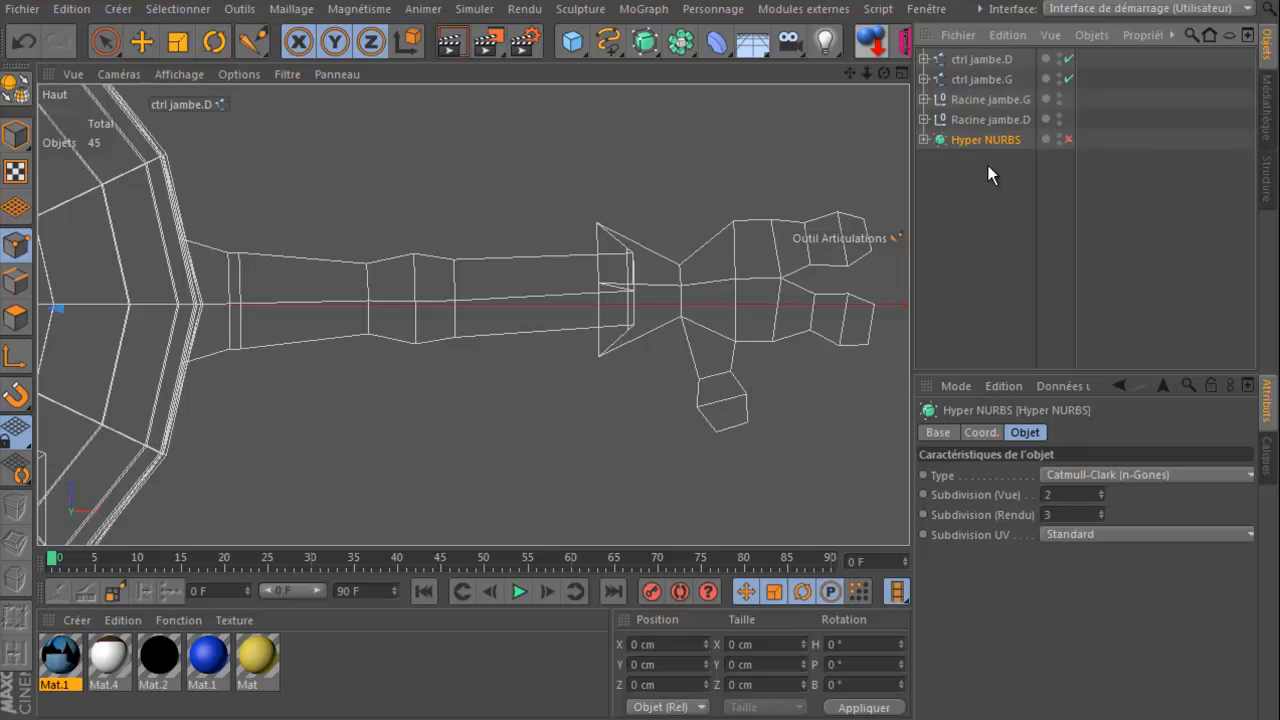
Step: Place a chain of four joints along the arm mesh at the shoulder, elbow, wrist and hand, starting with nothing selected
left_click(971, 201)
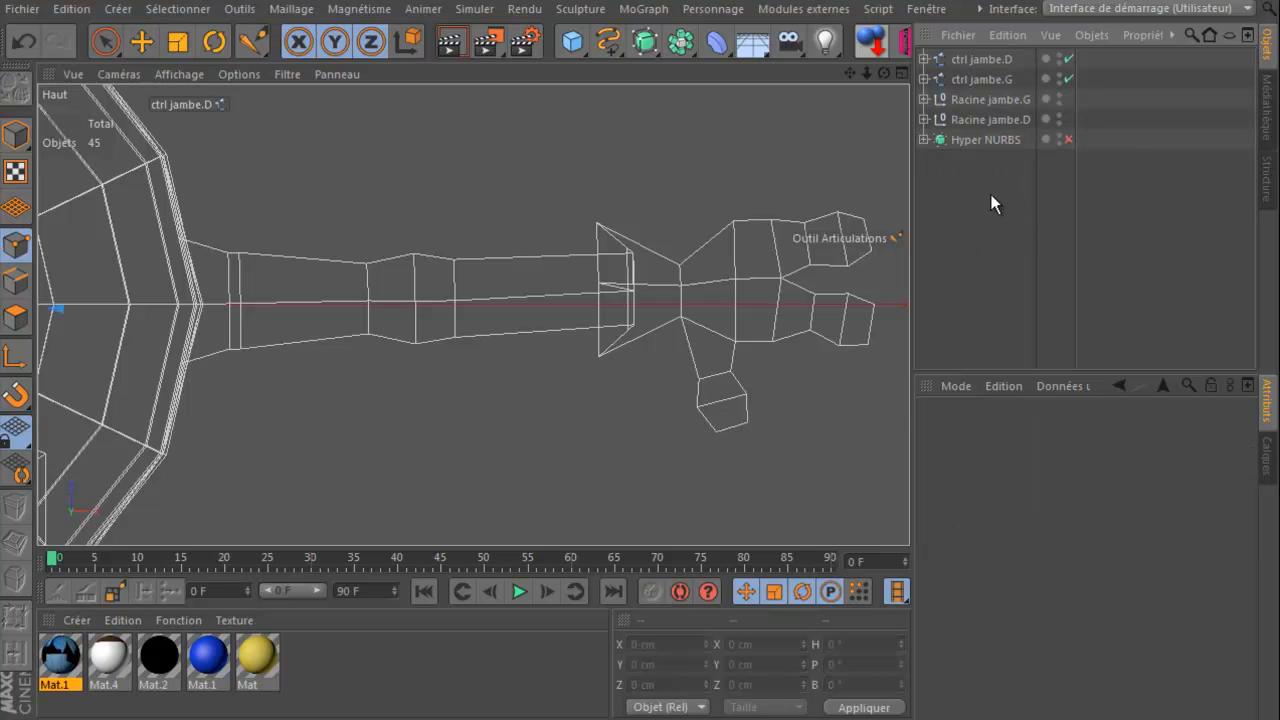
left_click(163, 301, "ctrl")
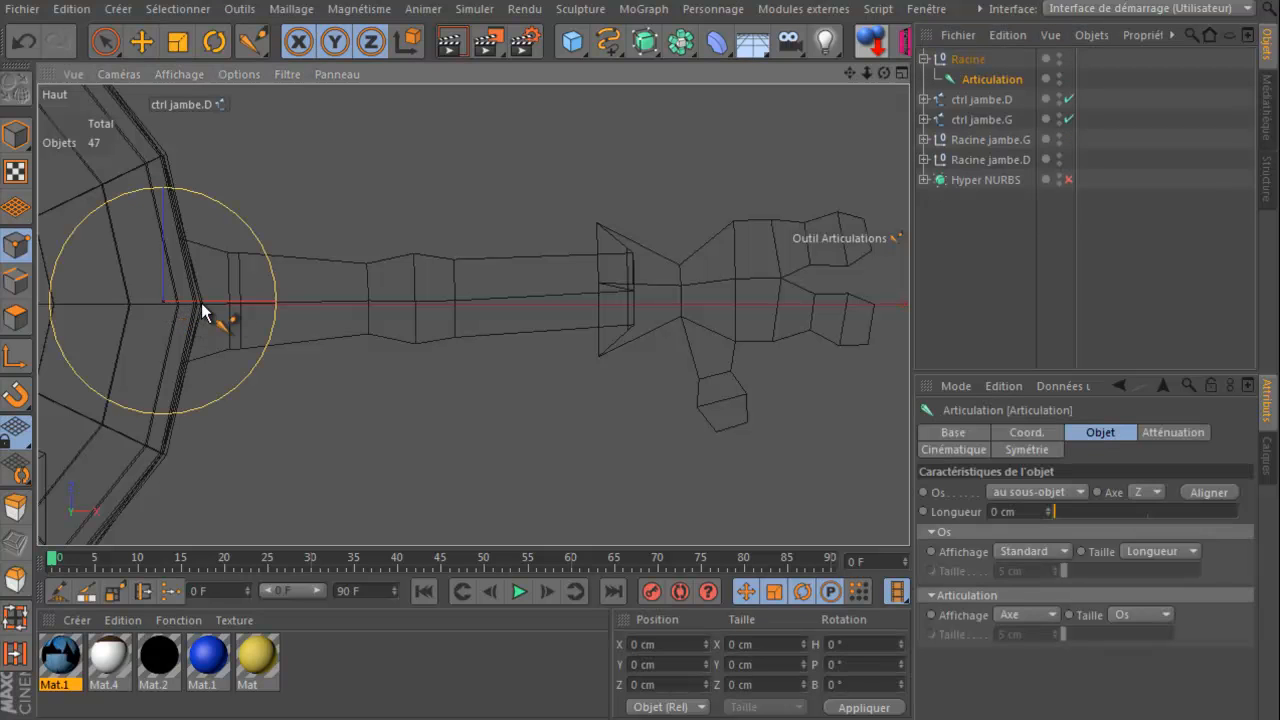
left_click(414, 299, "ctrl")
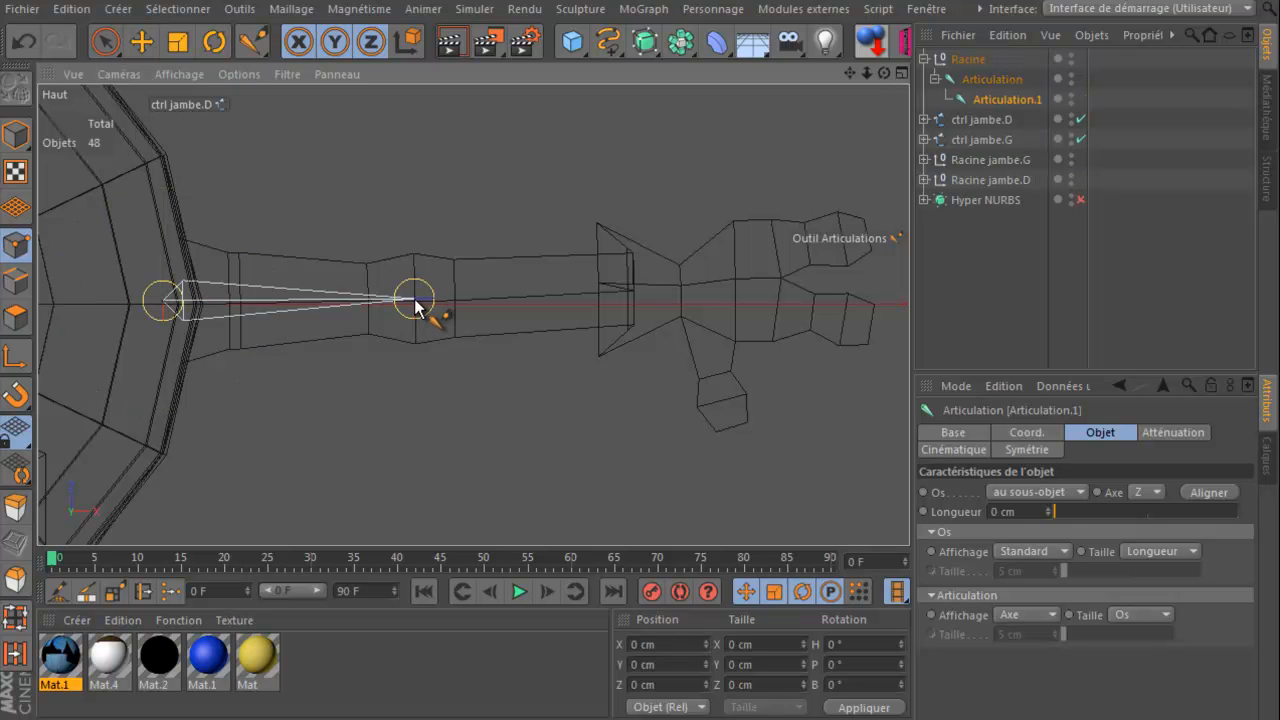
left_click(626, 291, "ctrl")
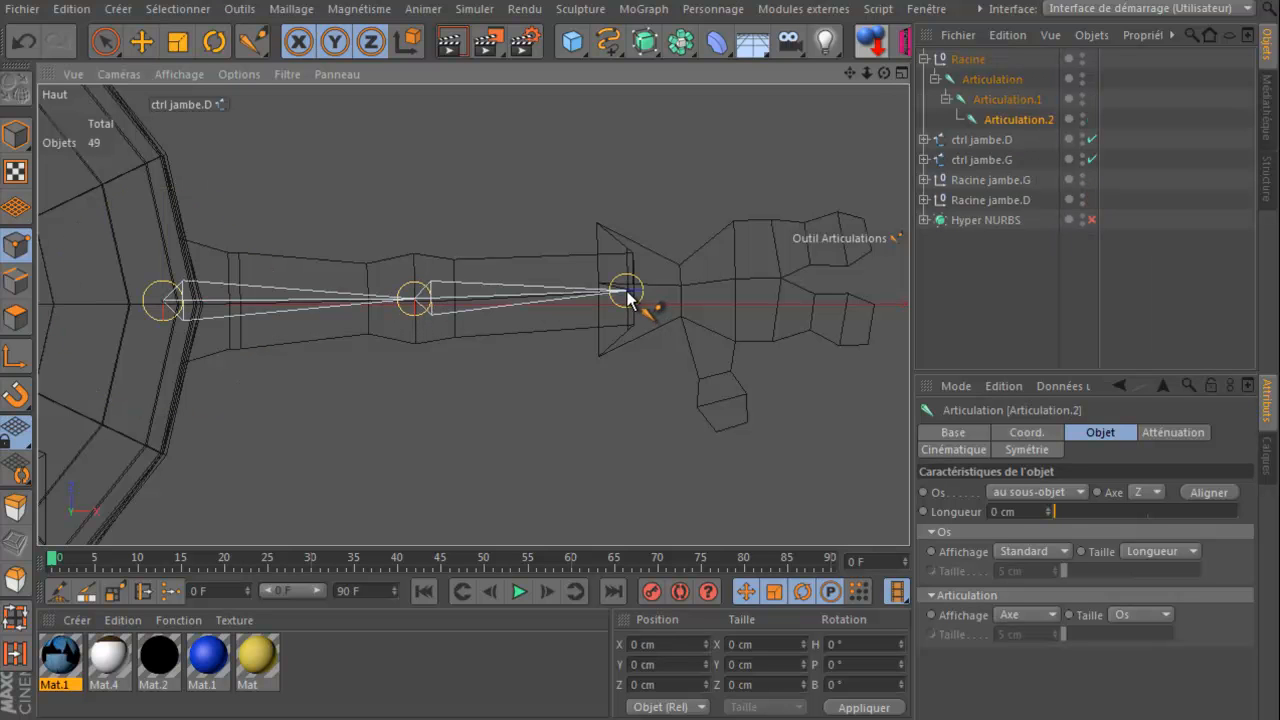
left_click(773, 281, "ctrl")
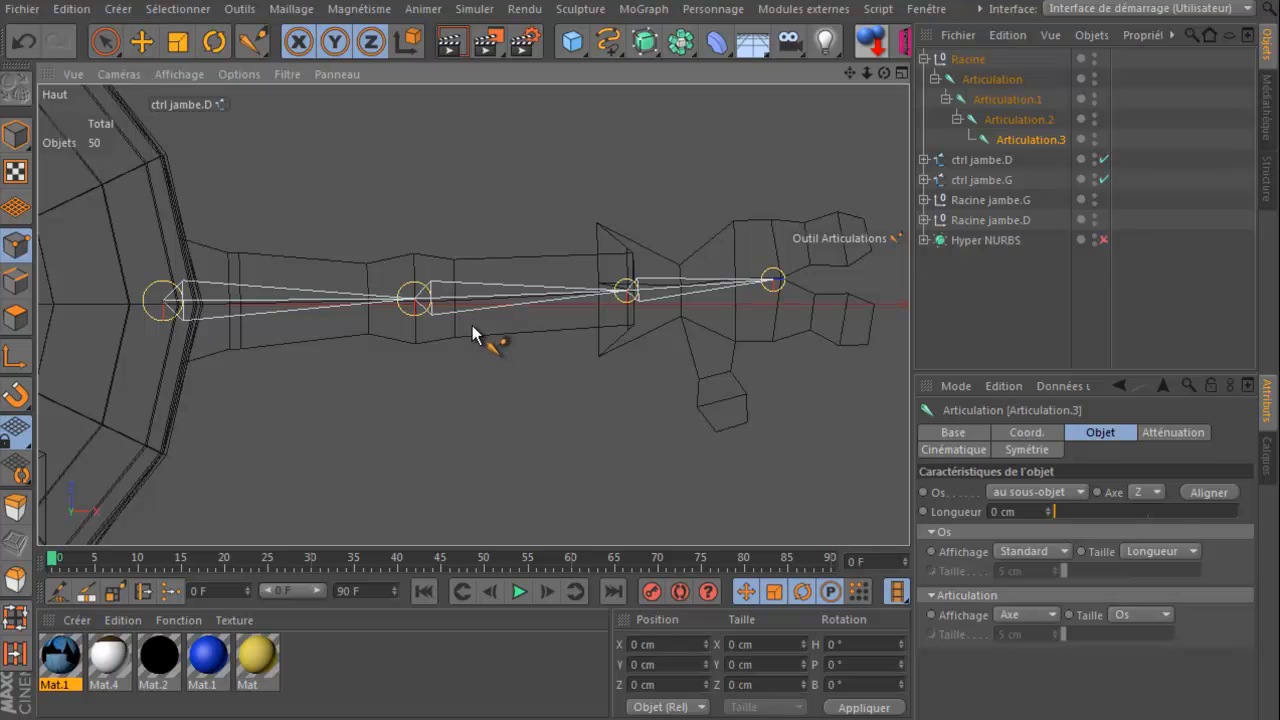
left_click(142, 44)
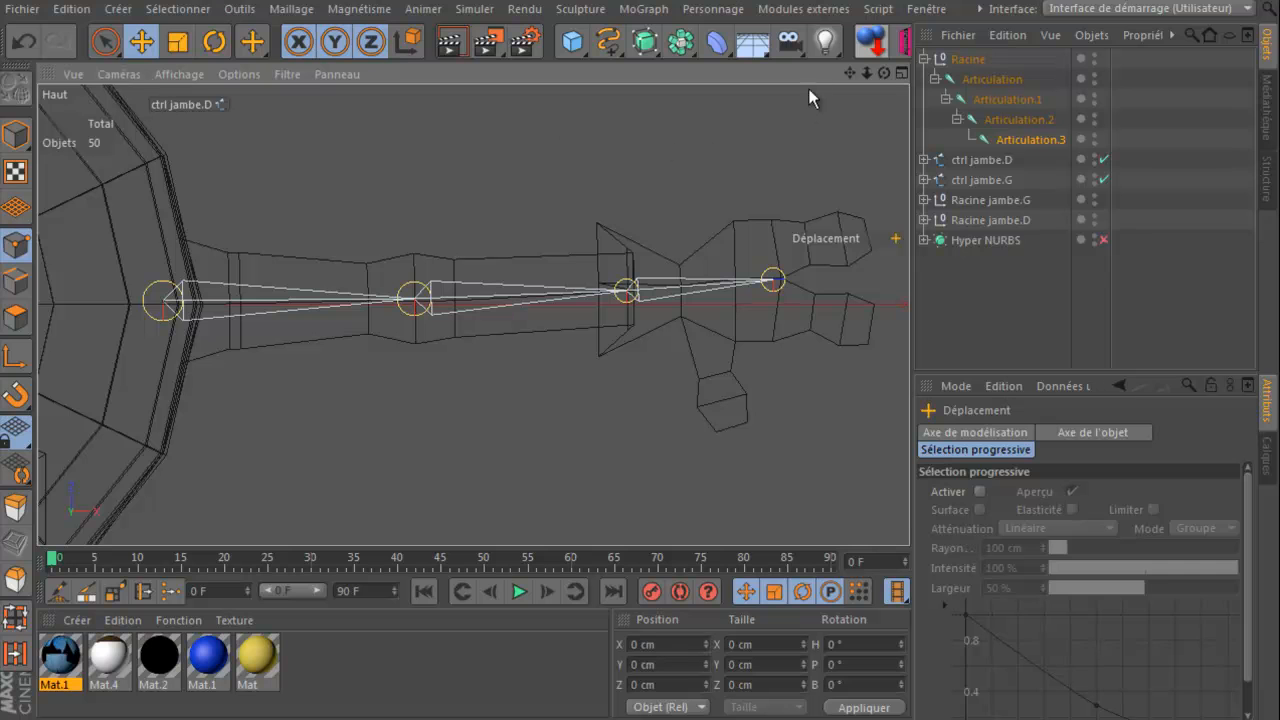
Step: Rename the new chain's root object as Racine bras.G and its first joint as epaule.G
left_click(984, 77)
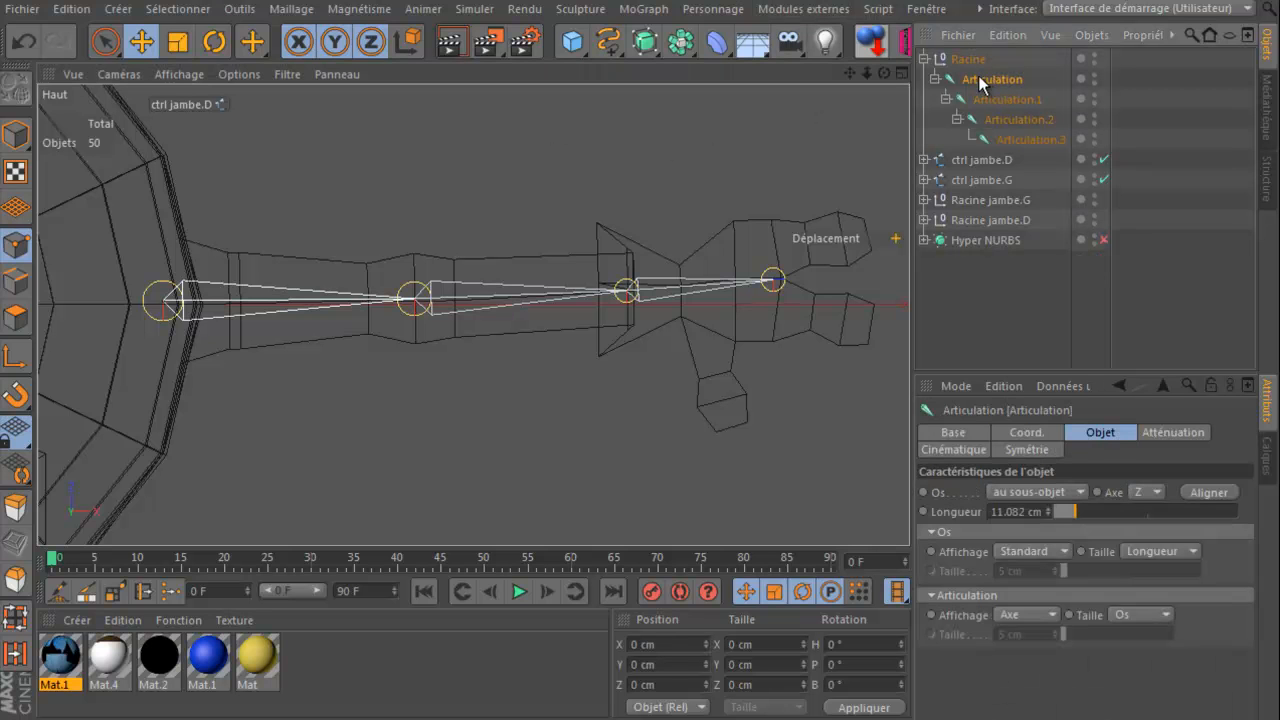
double_click(973, 59)
left_click(1004, 59)
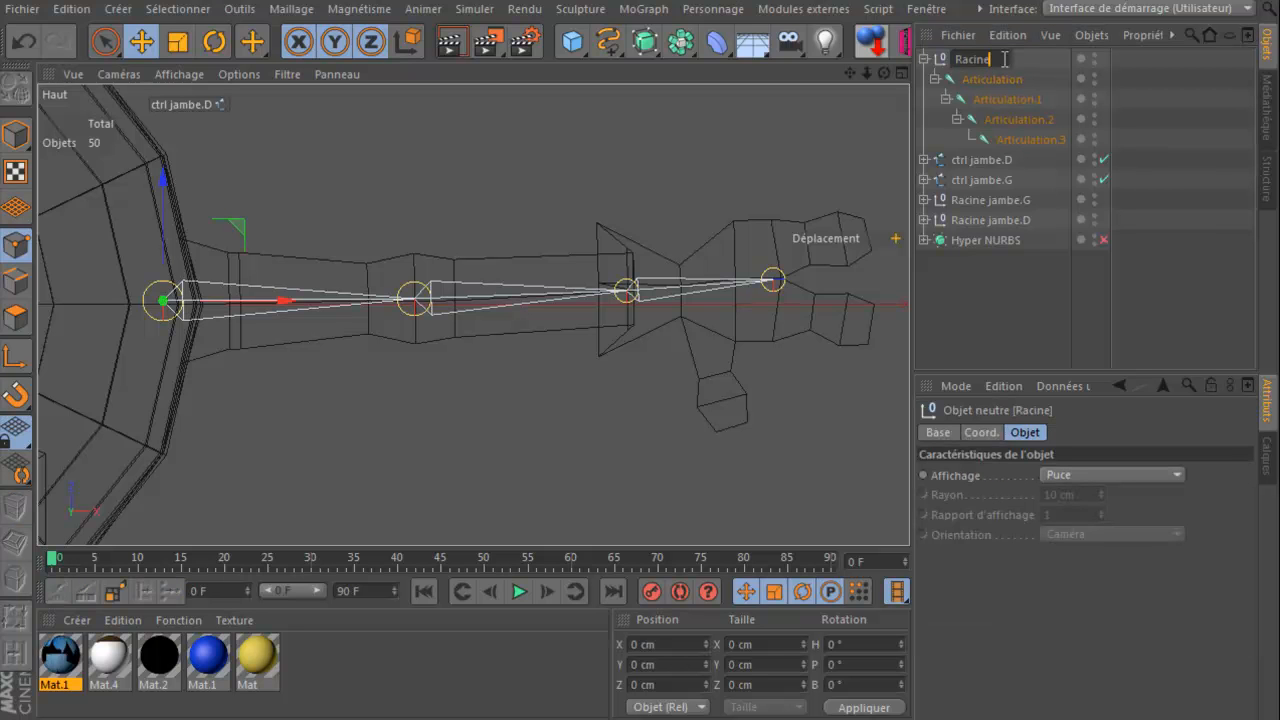
type("bras.G")
key("Return")
left_click(993, 82)
double_click(993, 82)
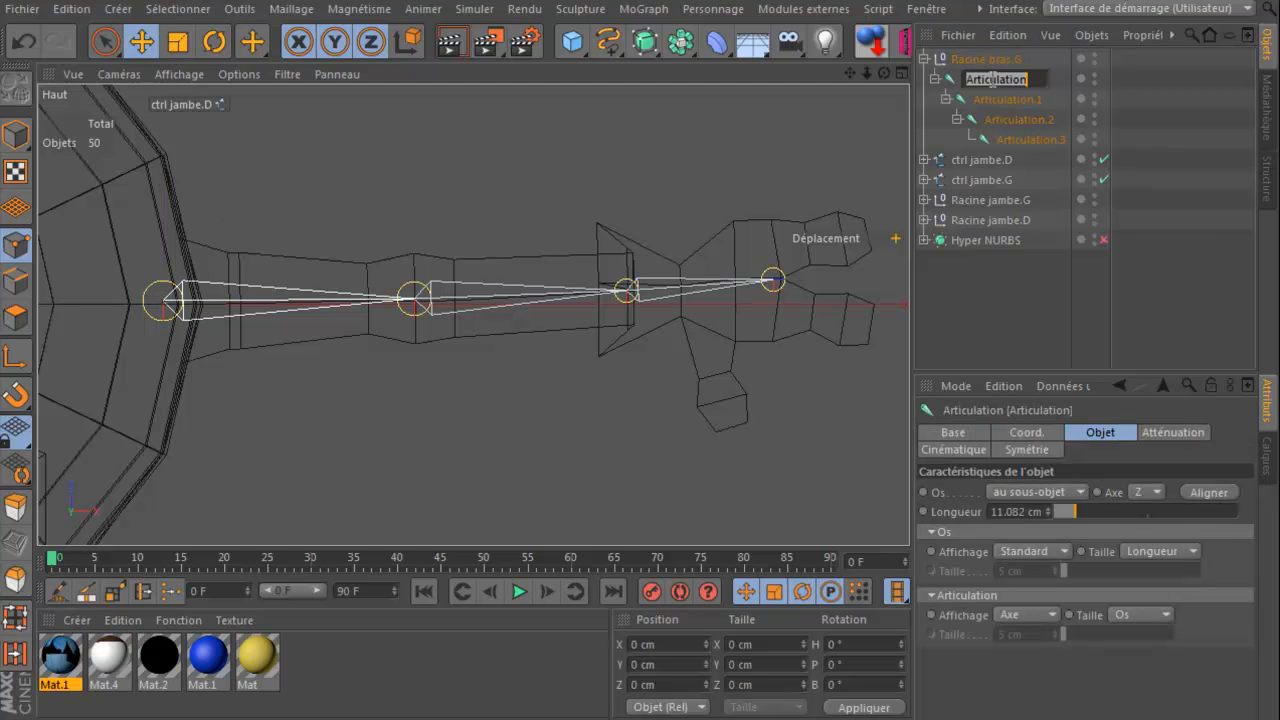
type("é")
key("Return")
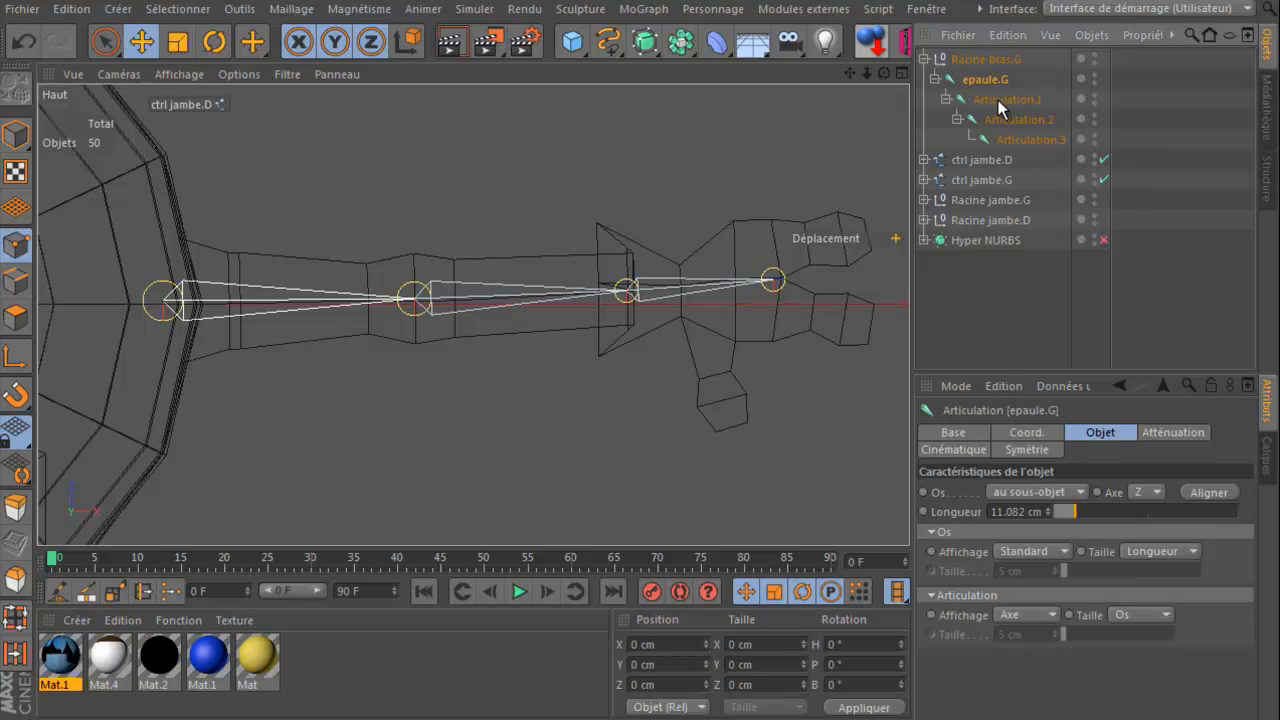
Step: Rename the elbow joint as coude.G and the wrist joint as poignier.G
double_click(1000, 100)
type("coude.G")
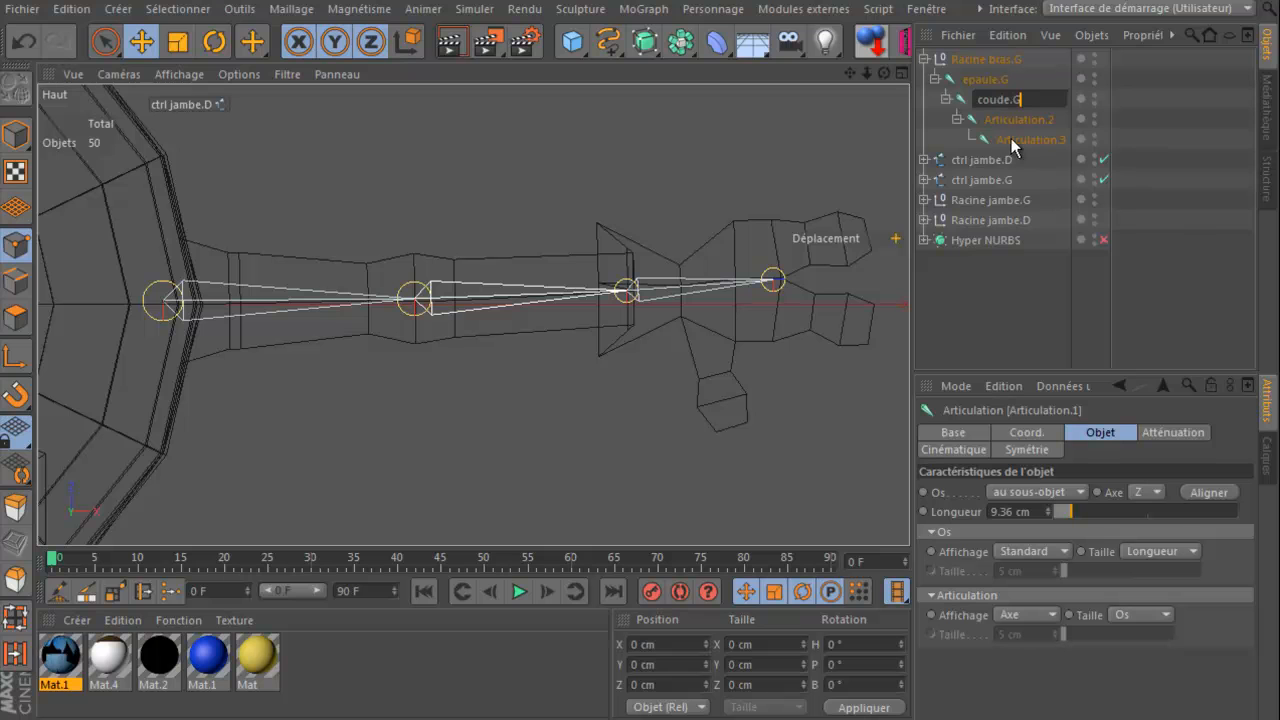
left_click(1018, 121)
double_click(1016, 121)
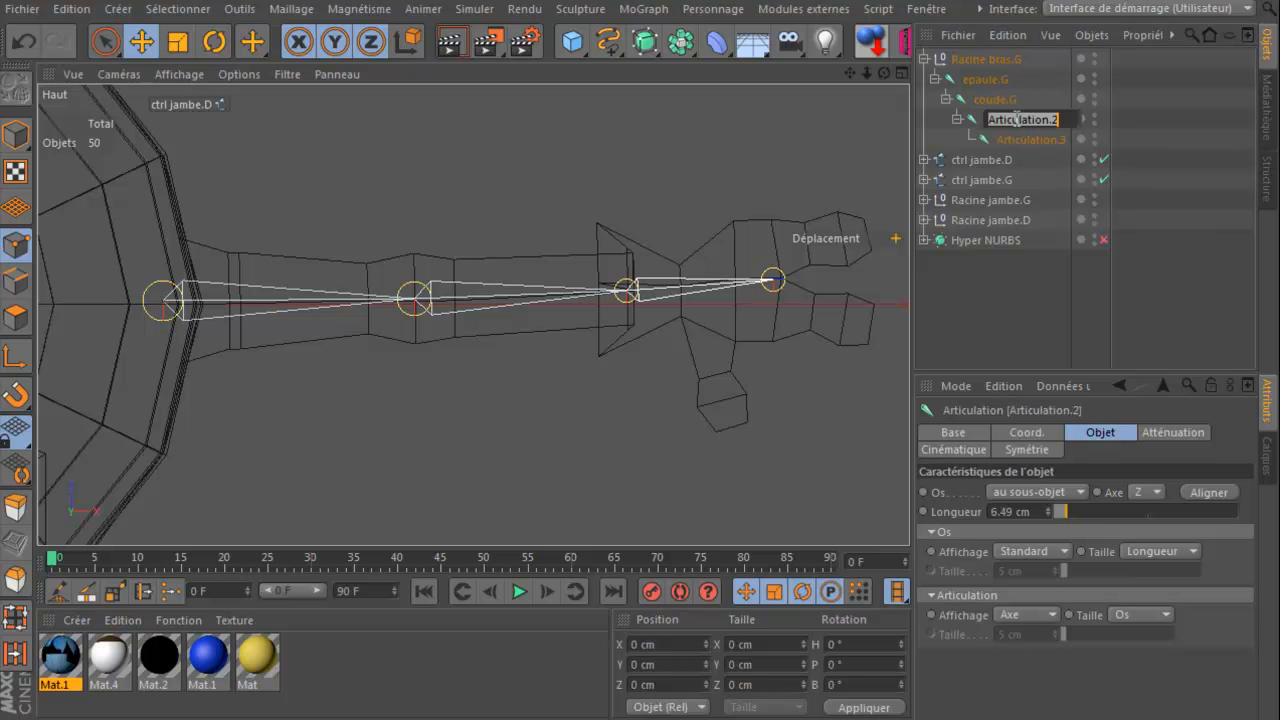
type("poignier")
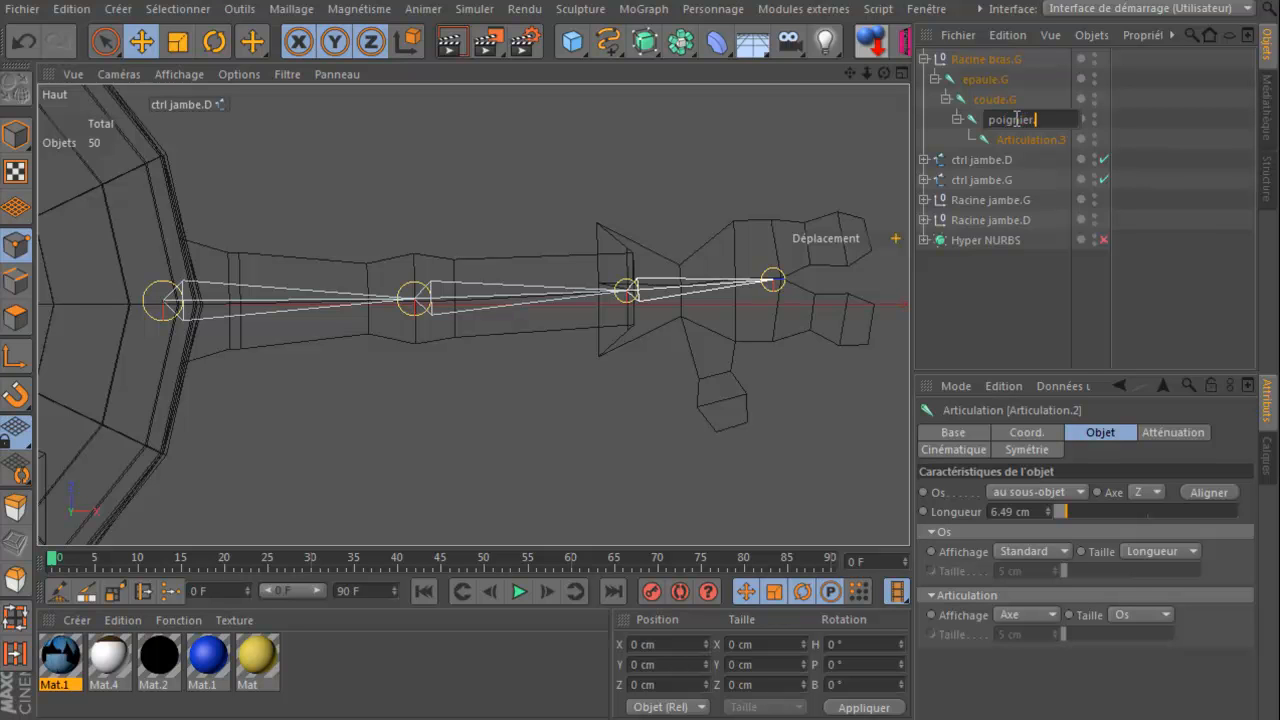
type(".G")
key("Return")
Step: Rename the last joint of the arm chain as main.G
double_click(1016, 142)
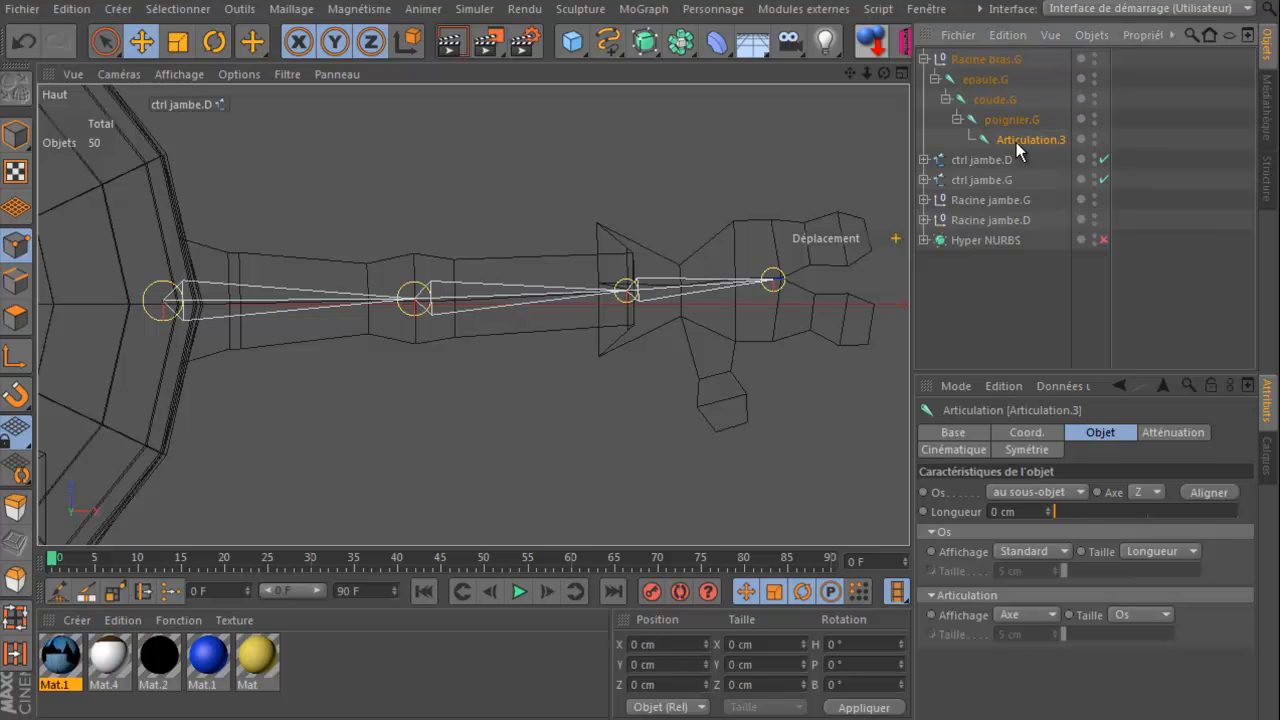
type("ma")
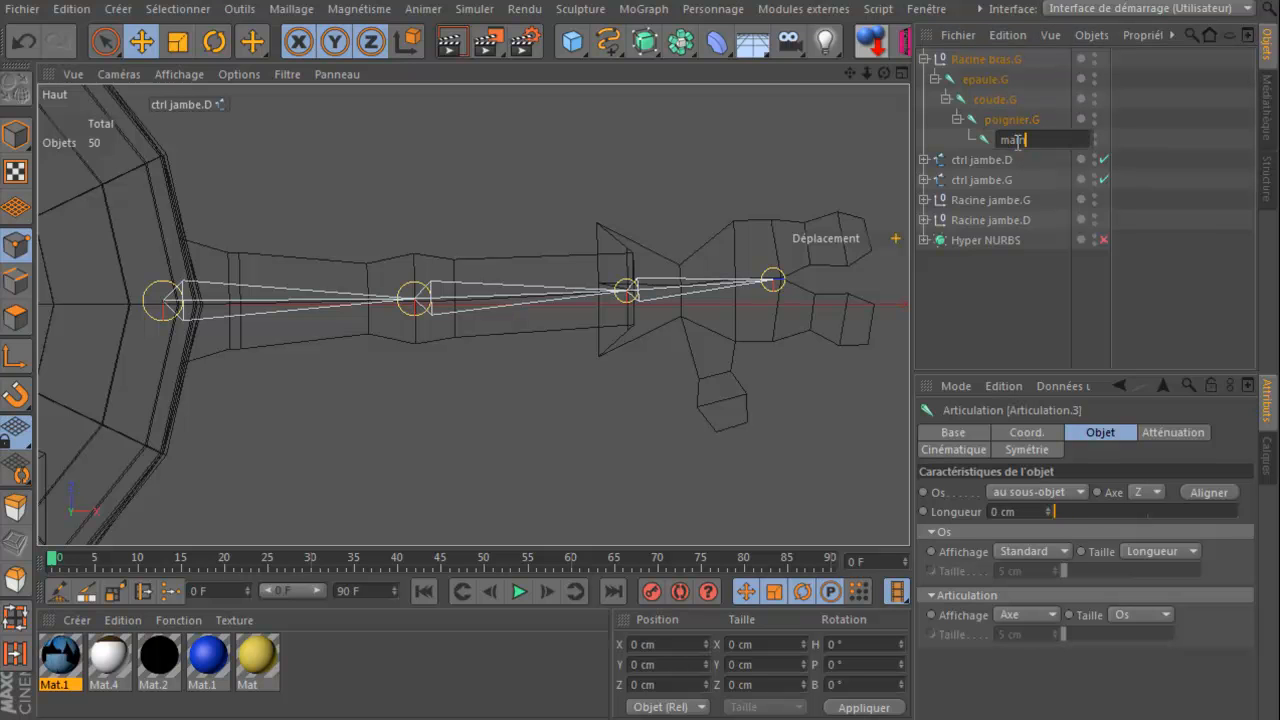
type("in.G")
key("Return")
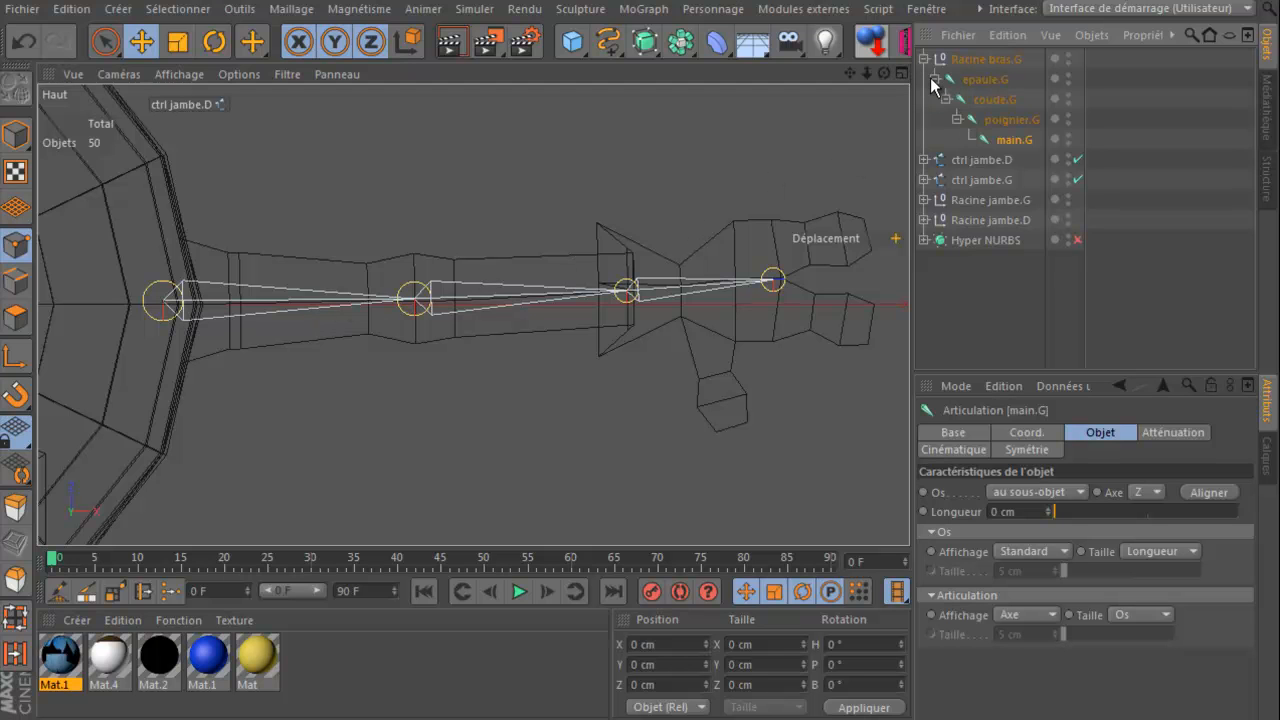
Step: Create an IK chain (Chaîne CI) from epaule.G to poignier.G, test moving its target, and undo the move
left_click(979, 86)
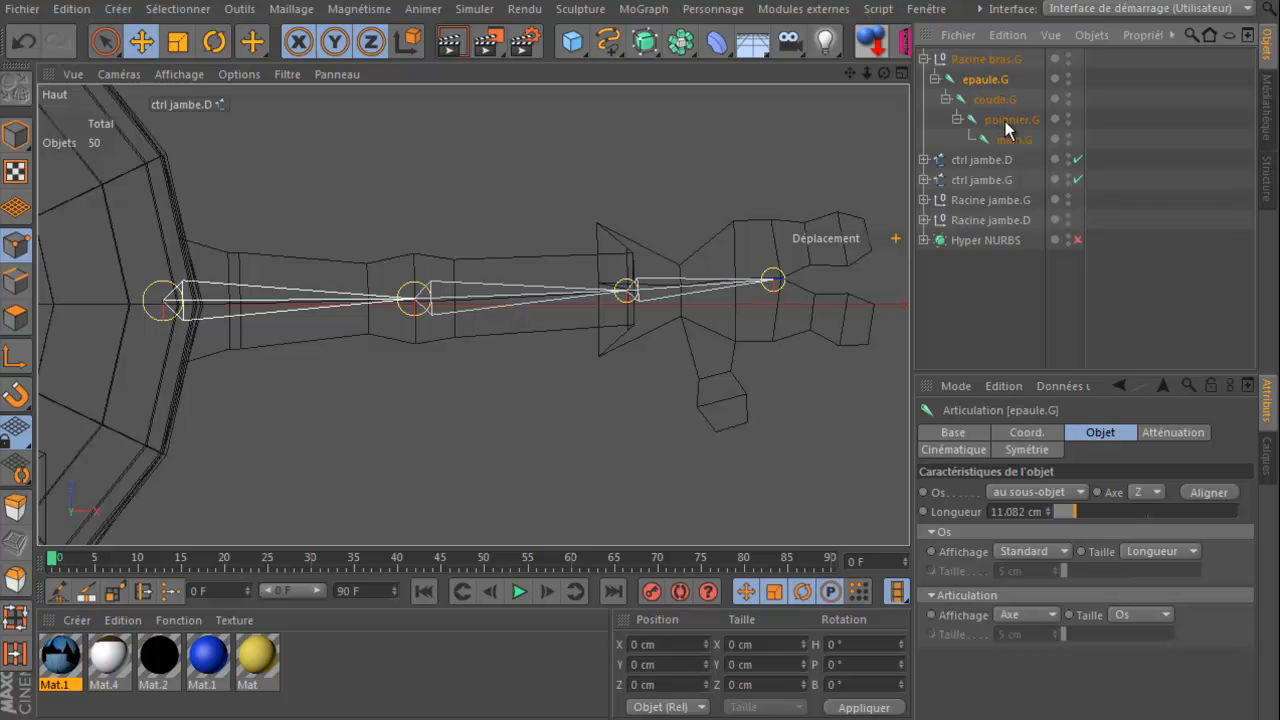
left_click(1007, 124, "ctrl")
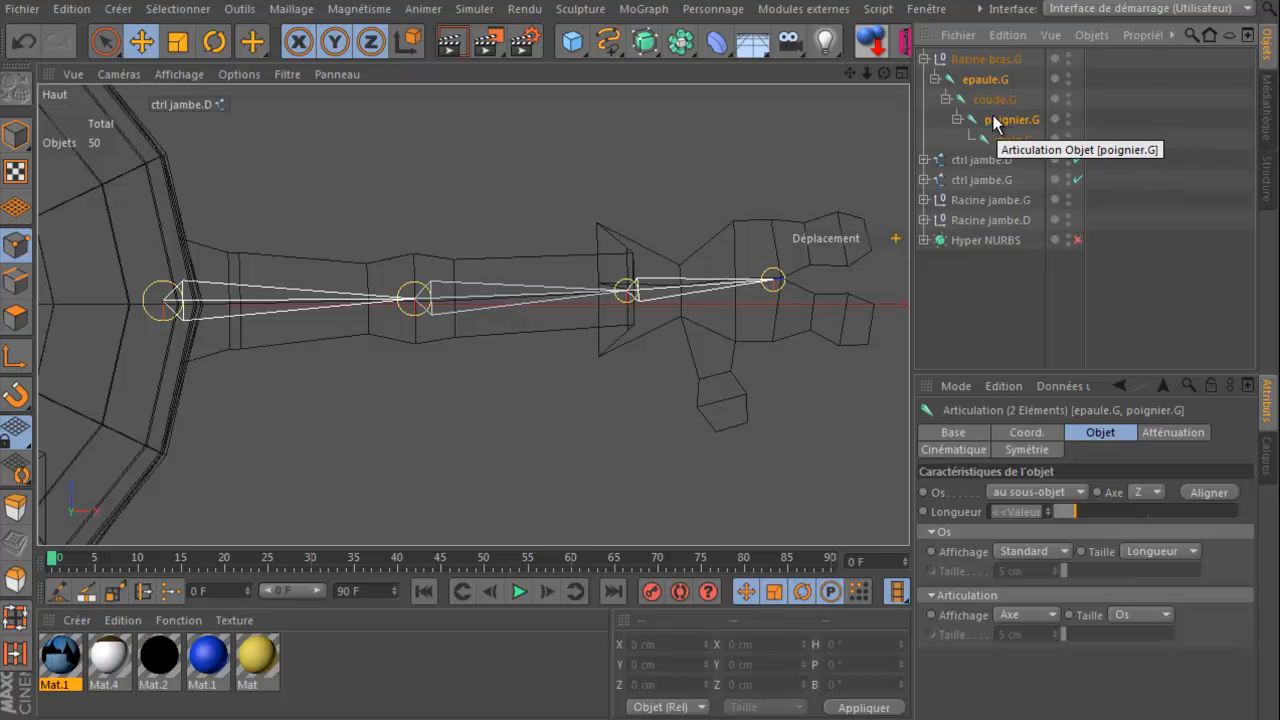
left_click(733, 14)
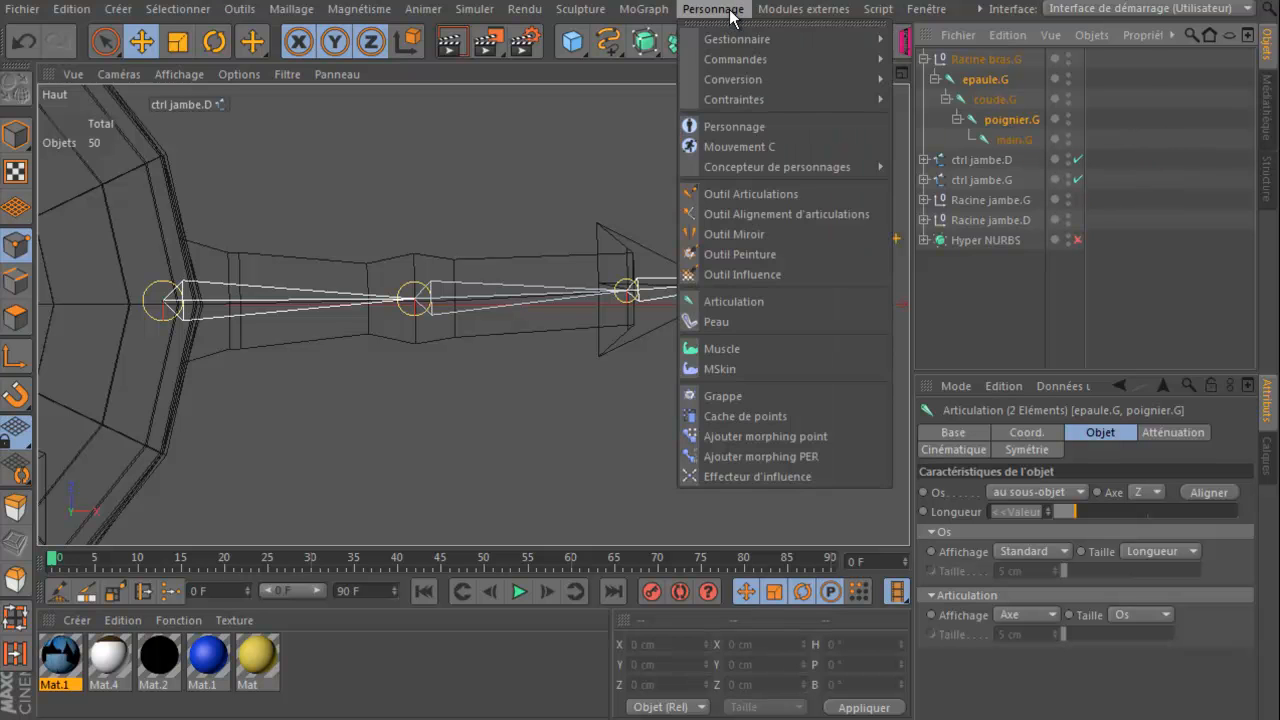
mouse_move(736, 59)
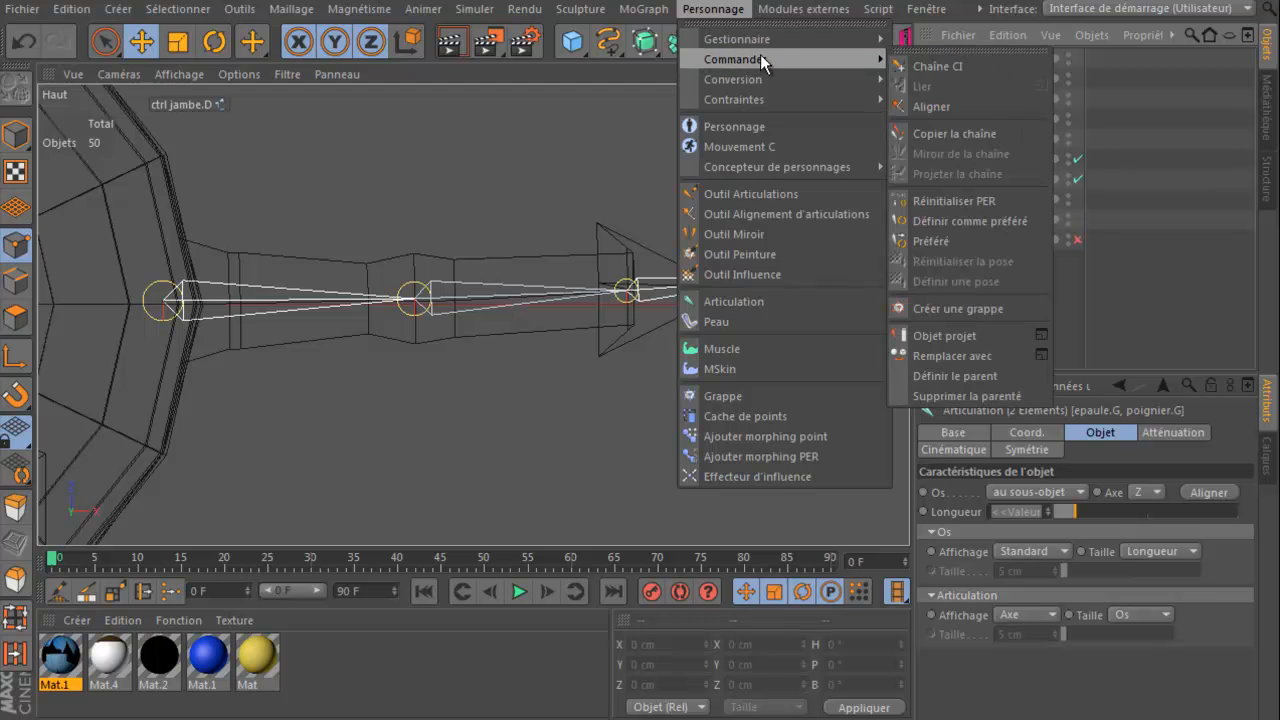
left_click(947, 63)
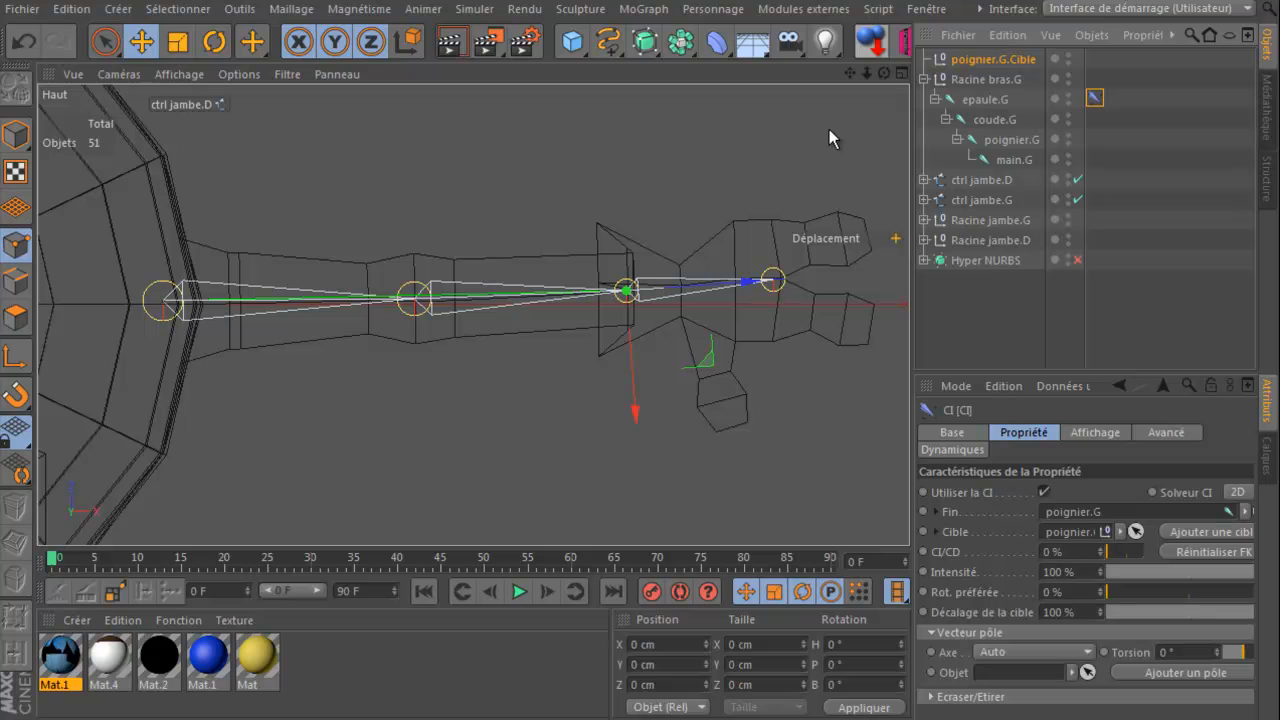
left_click_drag(690, 356, 729, 363)
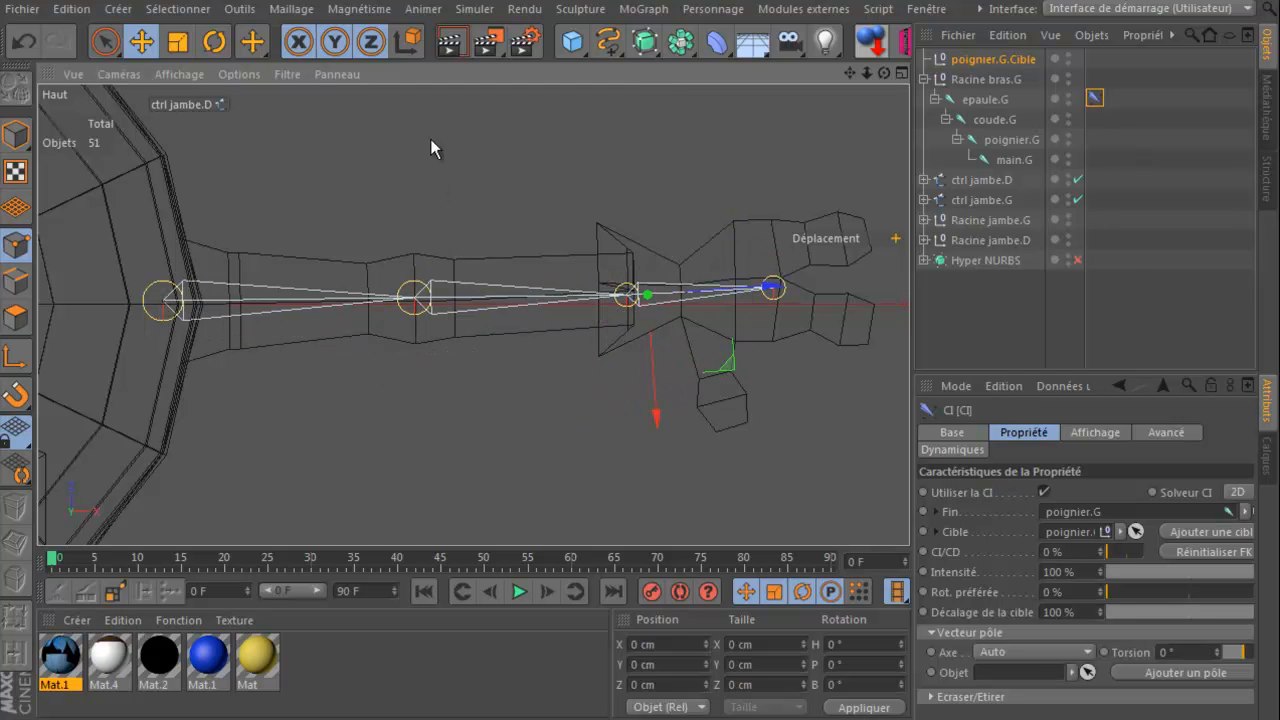
left_click(23, 41)
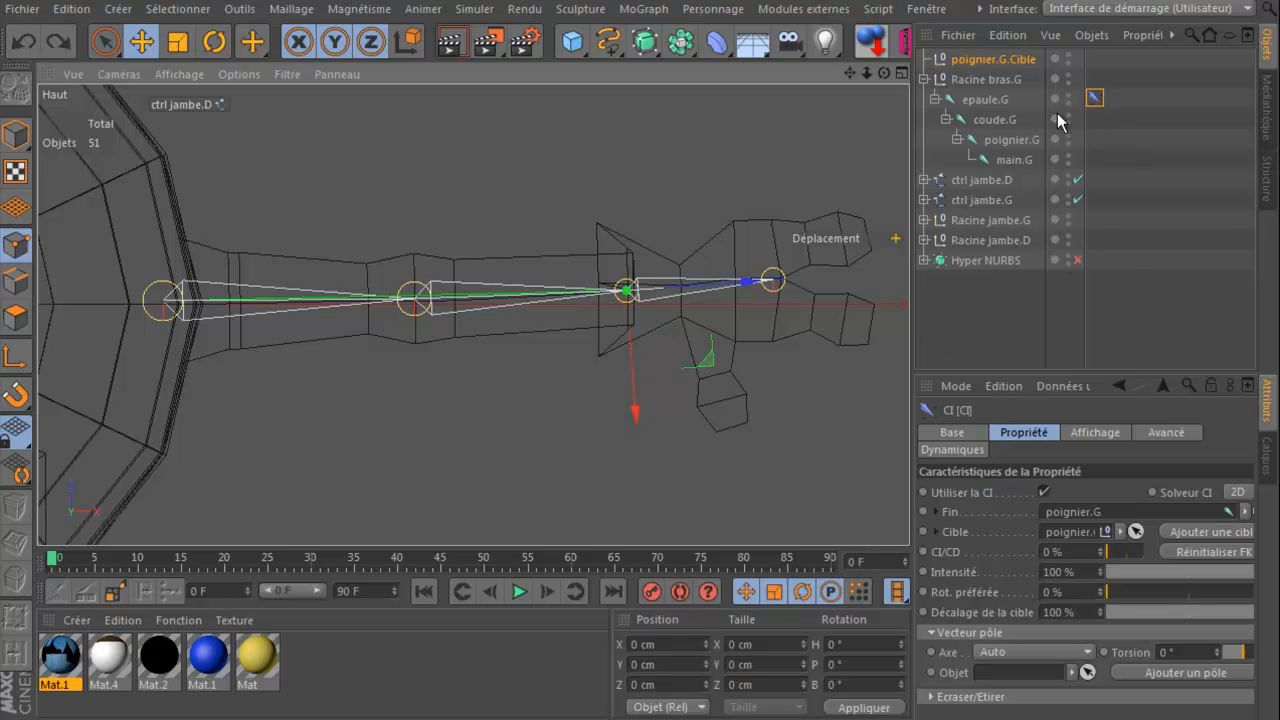
Step: Add a pole to the arm's IK tag and move epaule.G.Pôle well above the elbow in the top view
left_click(1095, 98)
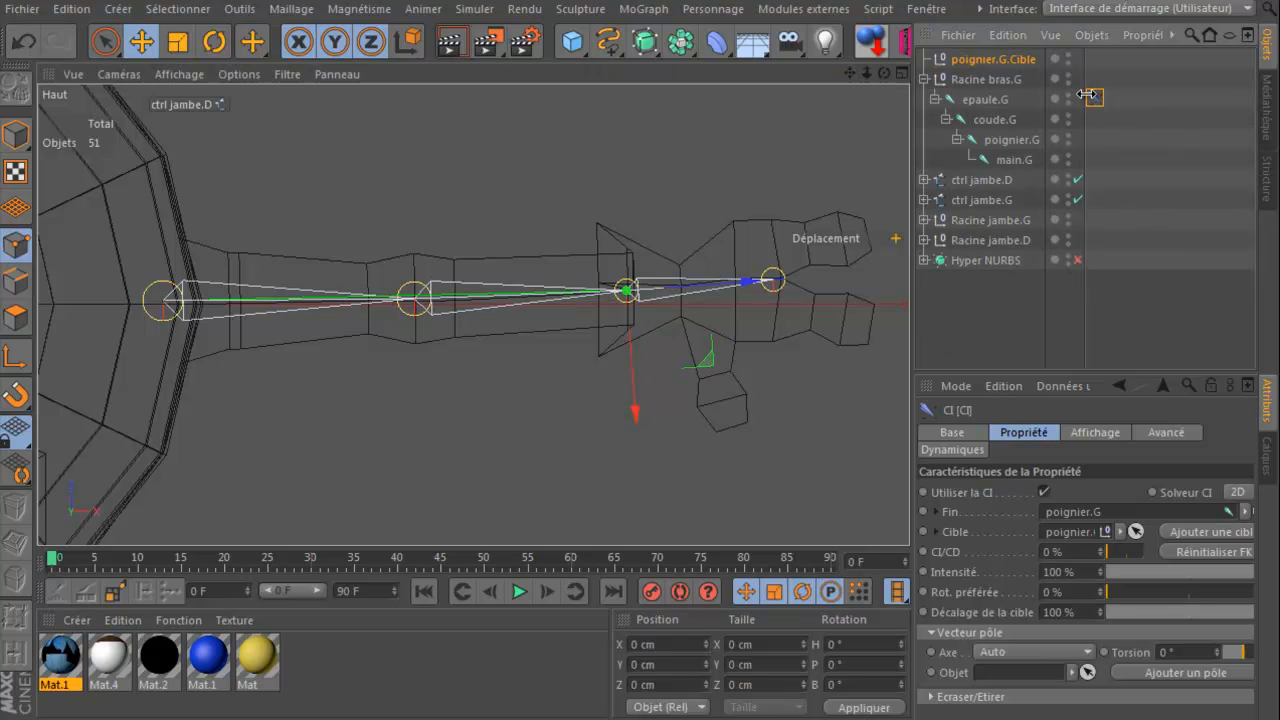
left_click(1183, 676)
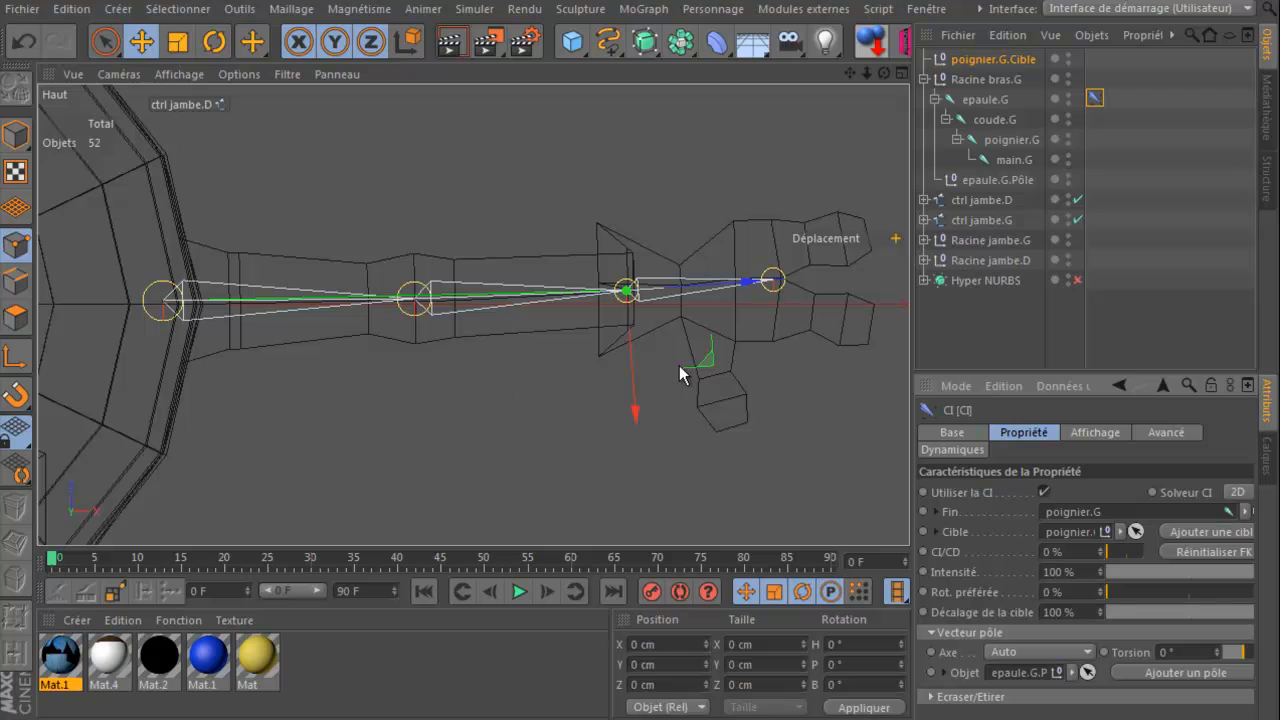
left_click(988, 180)
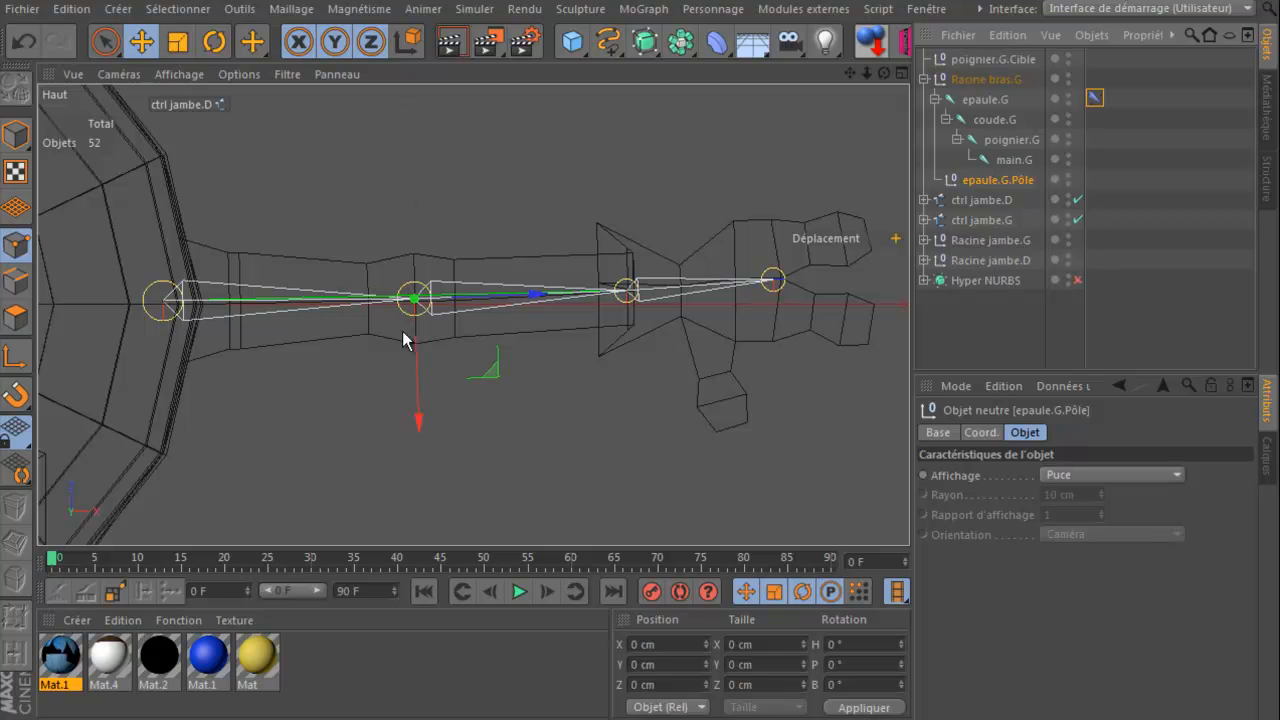
left_click_drag(420, 423, 410, 228)
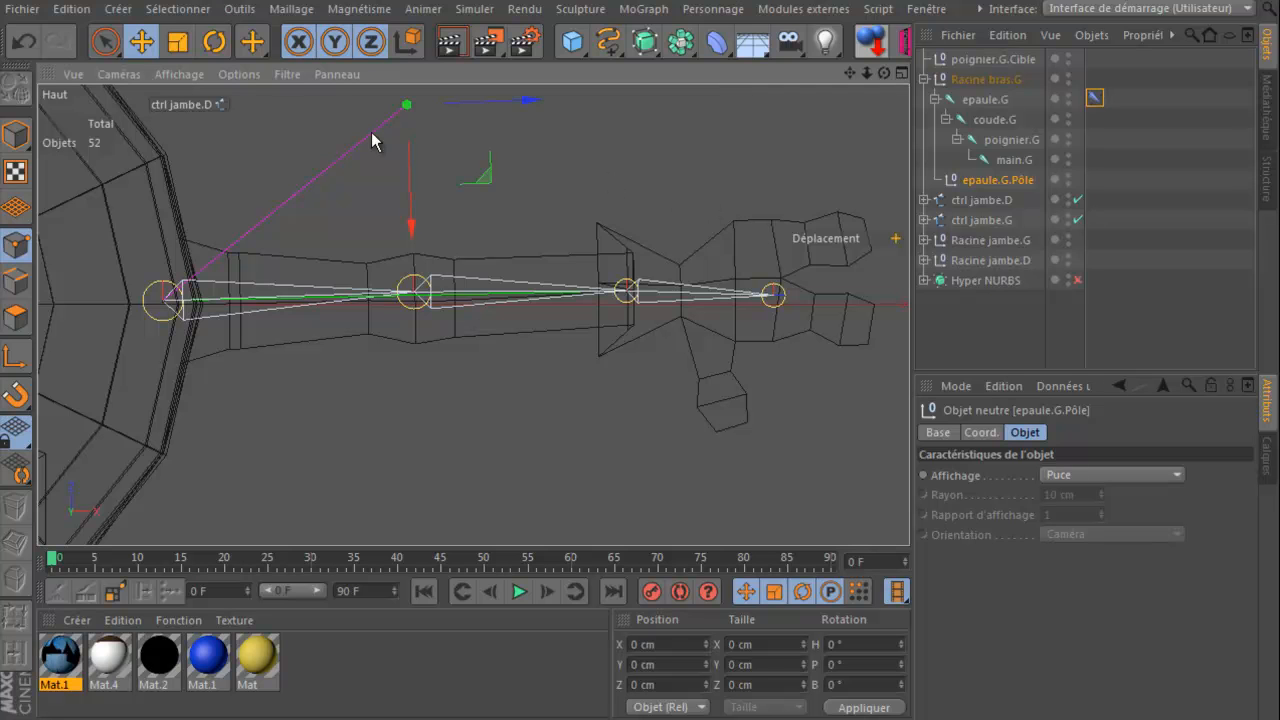
Step: Undo the pole's move, the pole's creation and the arm's IK chain
left_click(24, 42)
left_click(24, 42)
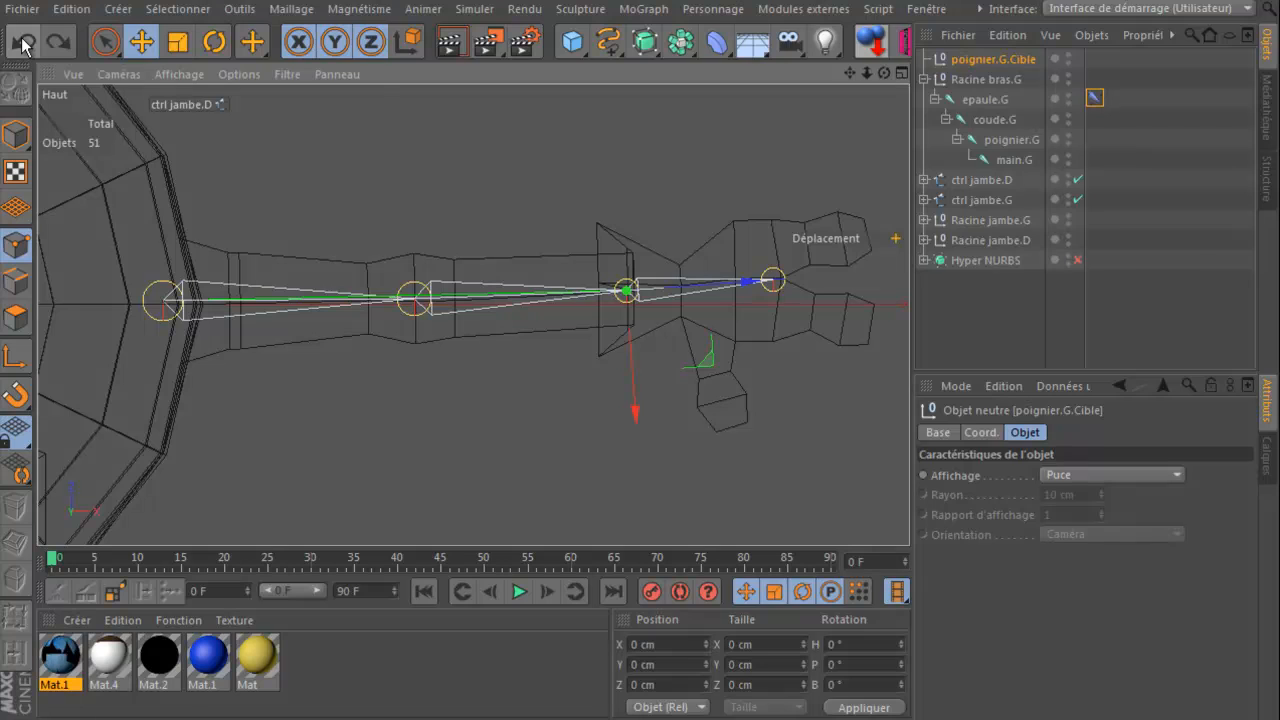
left_click(24, 42)
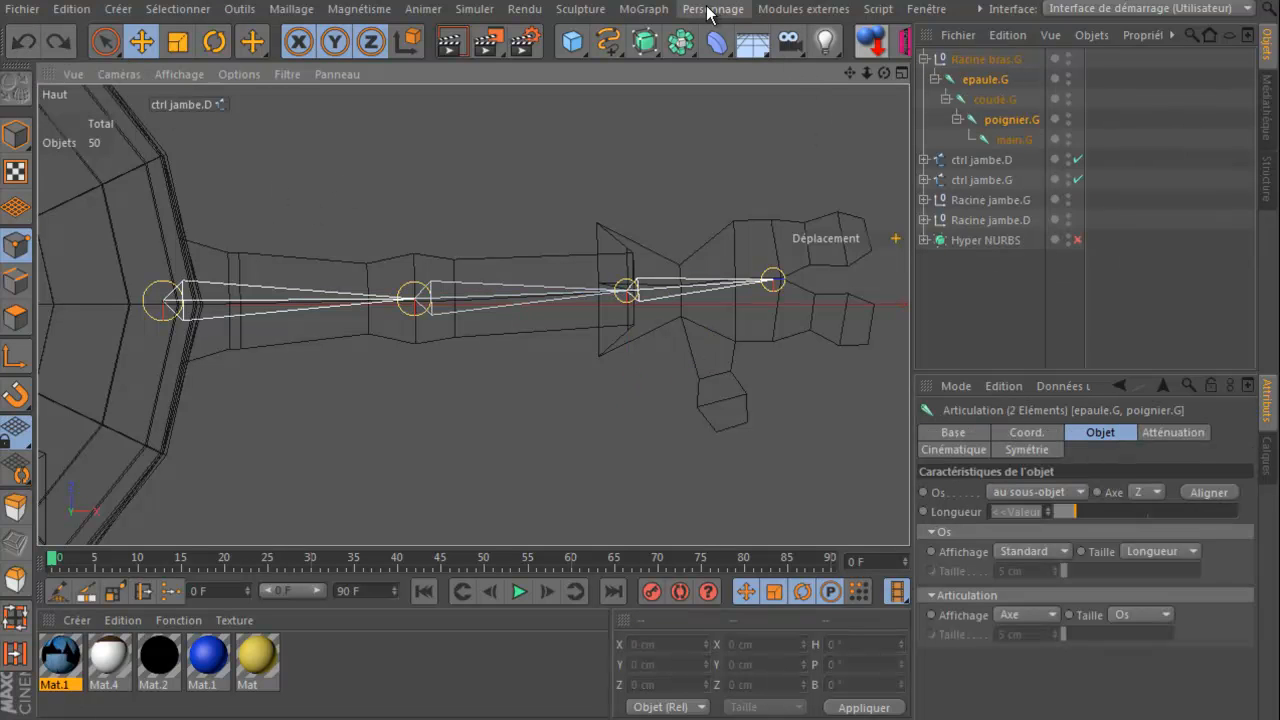
Step: Reposition the shoulder, elbow and wrist joints with the Joint tool so the arm bends slightly upward at the elbow in the top view
left_click(731, 12)
left_click(733, 21)
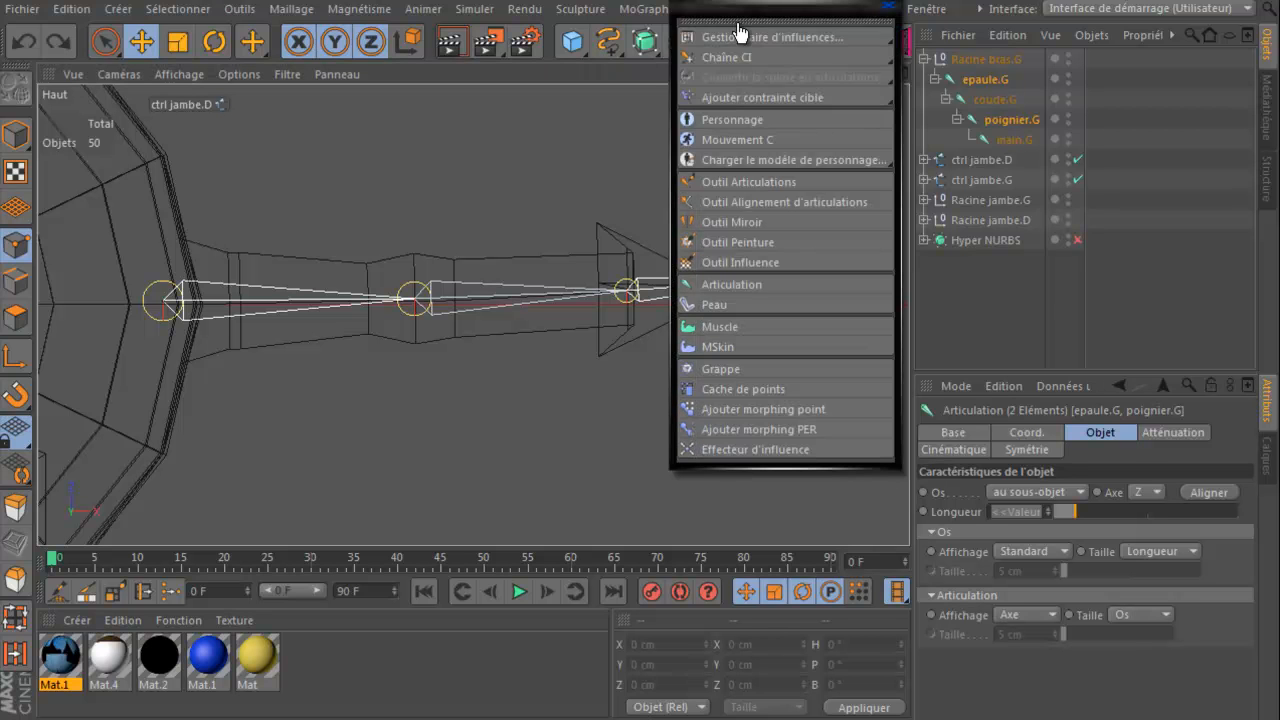
left_click(729, 180)
left_click_drag(758, 20, 1049, 586)
left_click_drag(417, 298, 417, 284)
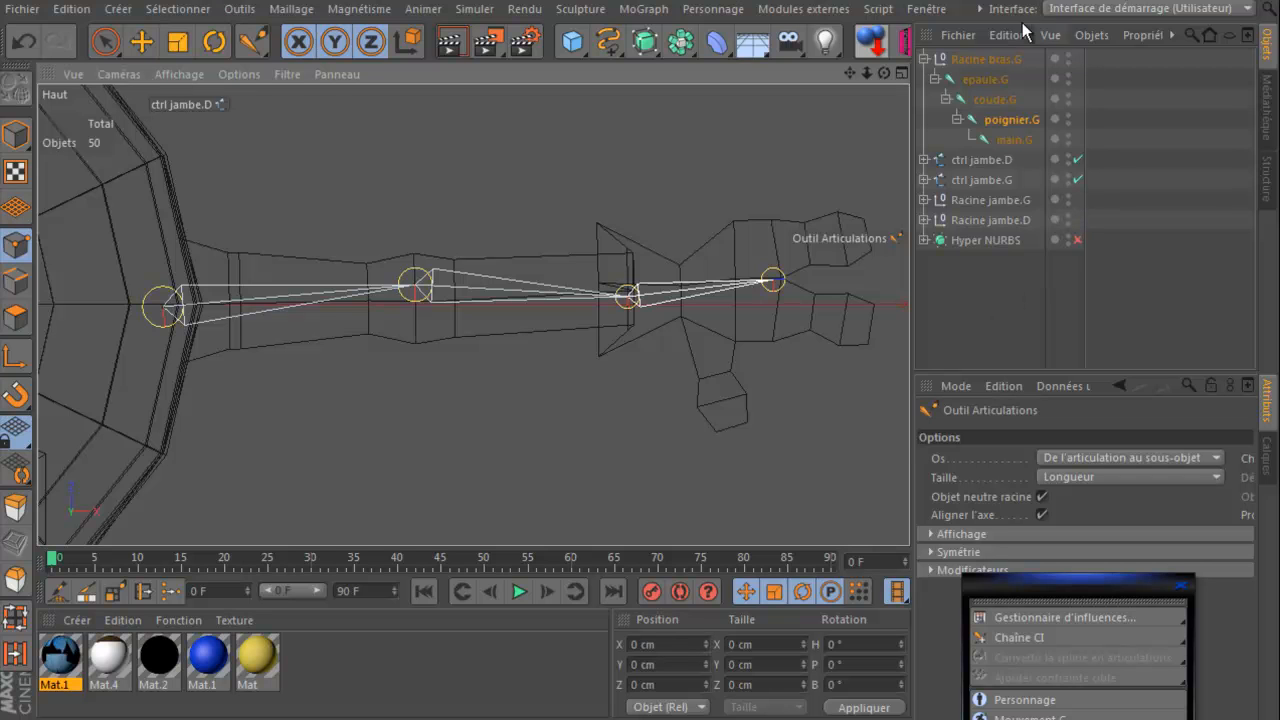
Step: Create an IK chain (Chaîne CI) between epaule.G and poignier.G on the slightly bent arm
left_click(985, 80)
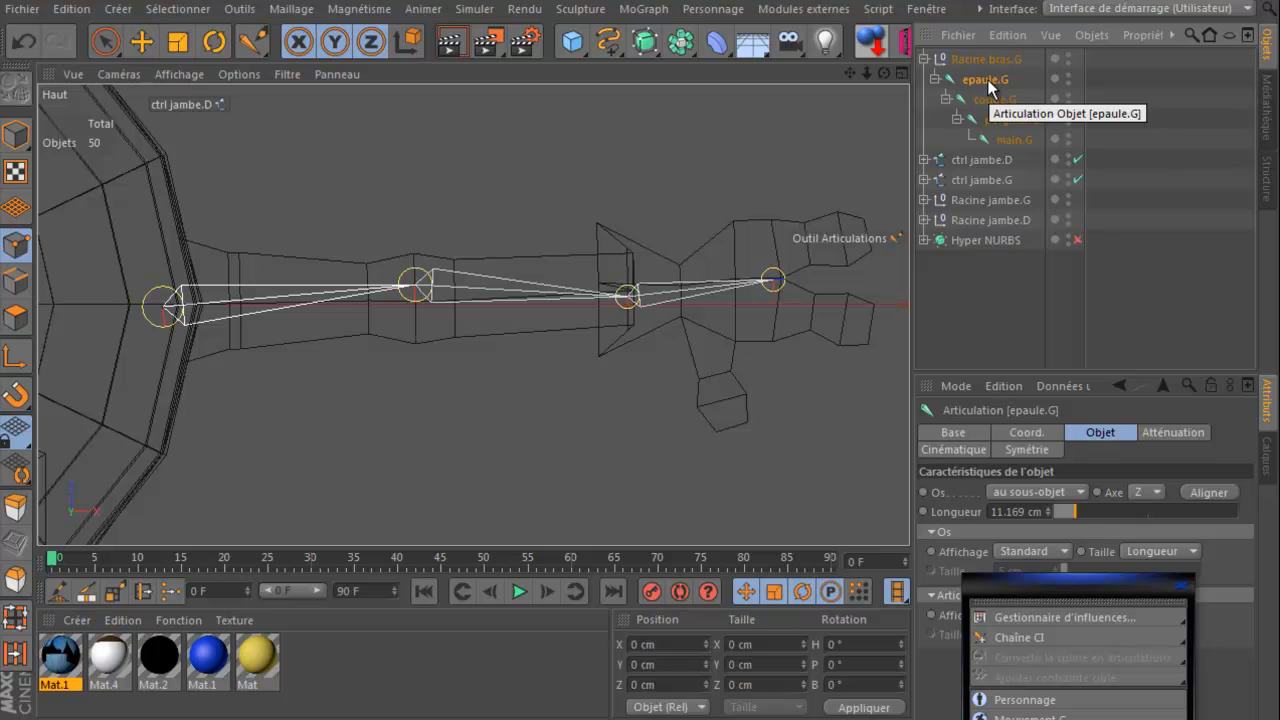
left_click(1000, 124, "ctrl")
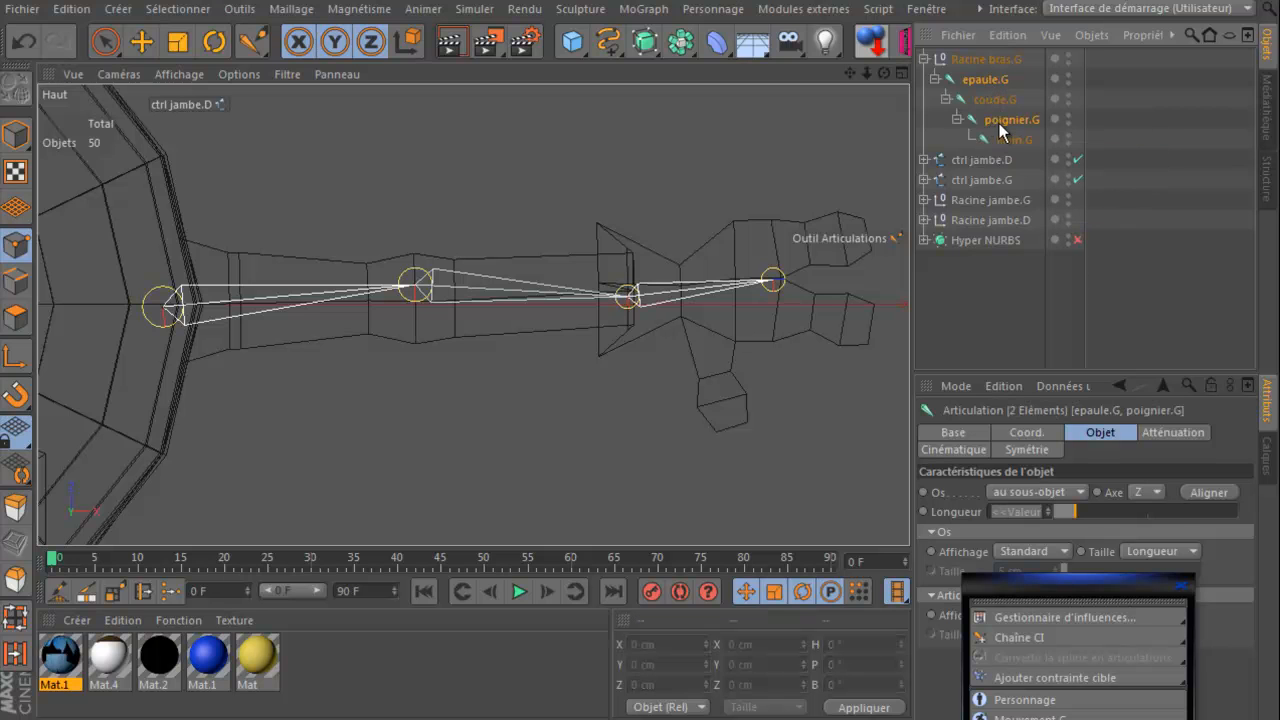
left_click_drag(1047, 577, 1005, 200)
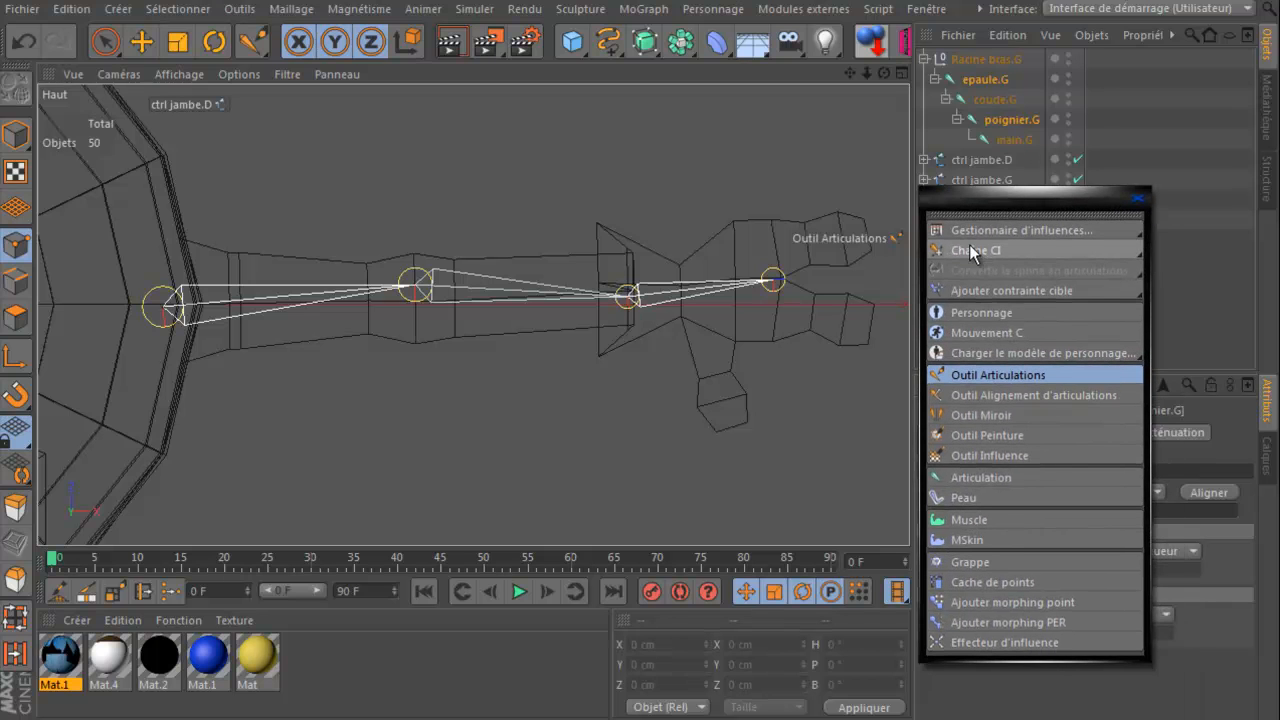
left_click(968, 249)
left_click_drag(1104, 190, 1083, 540)
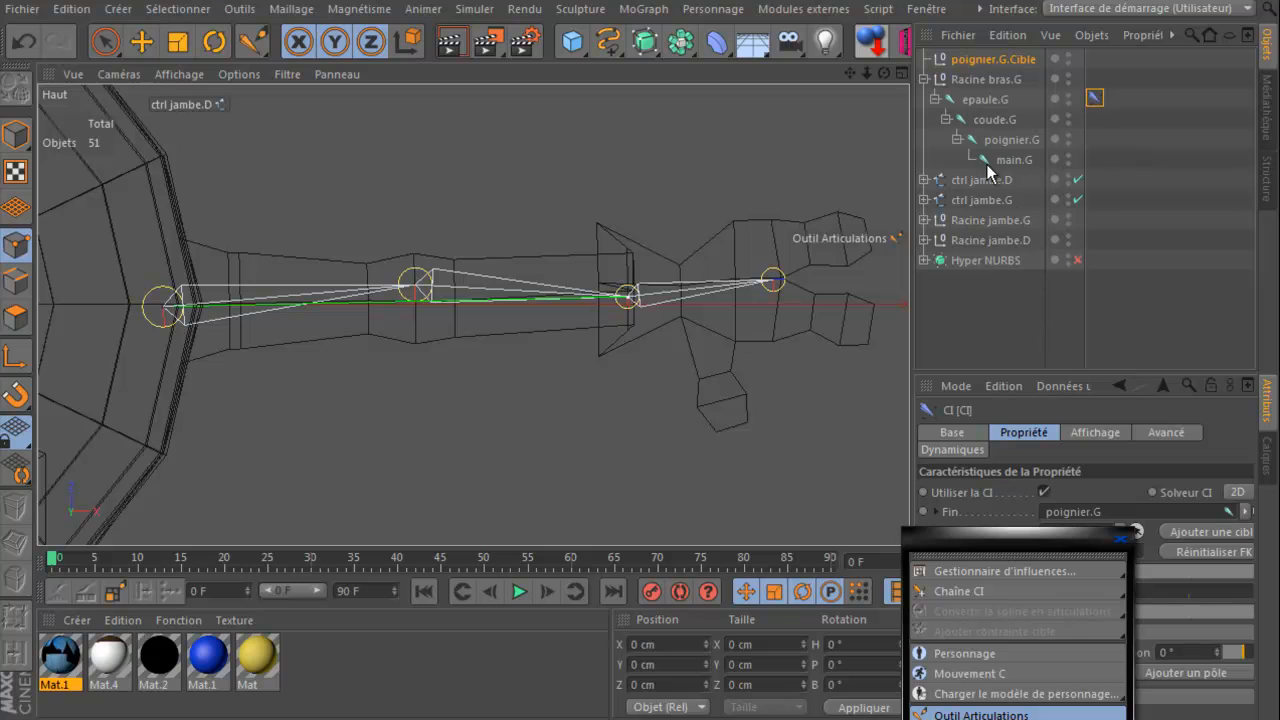
Step: Try moving poignier.G.Cible slightly in the top view to test the arm's IK chain, and undo the move
left_click(979, 57)
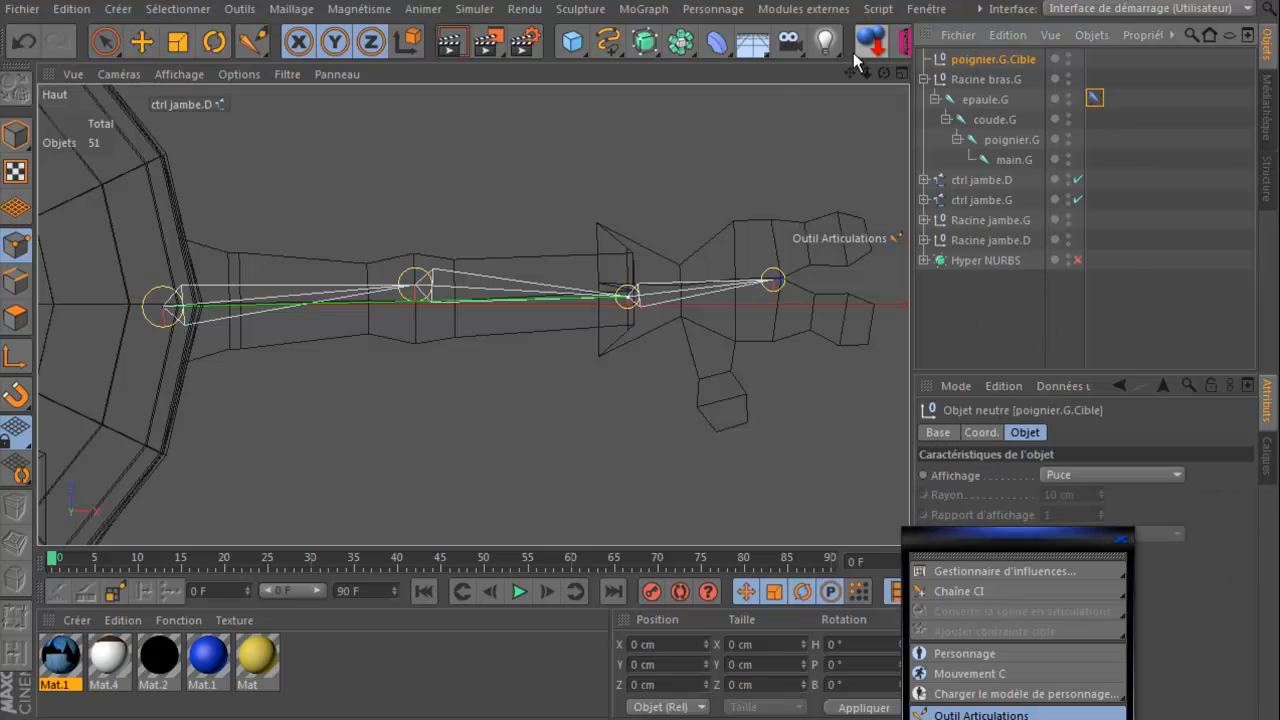
left_click(141, 41)
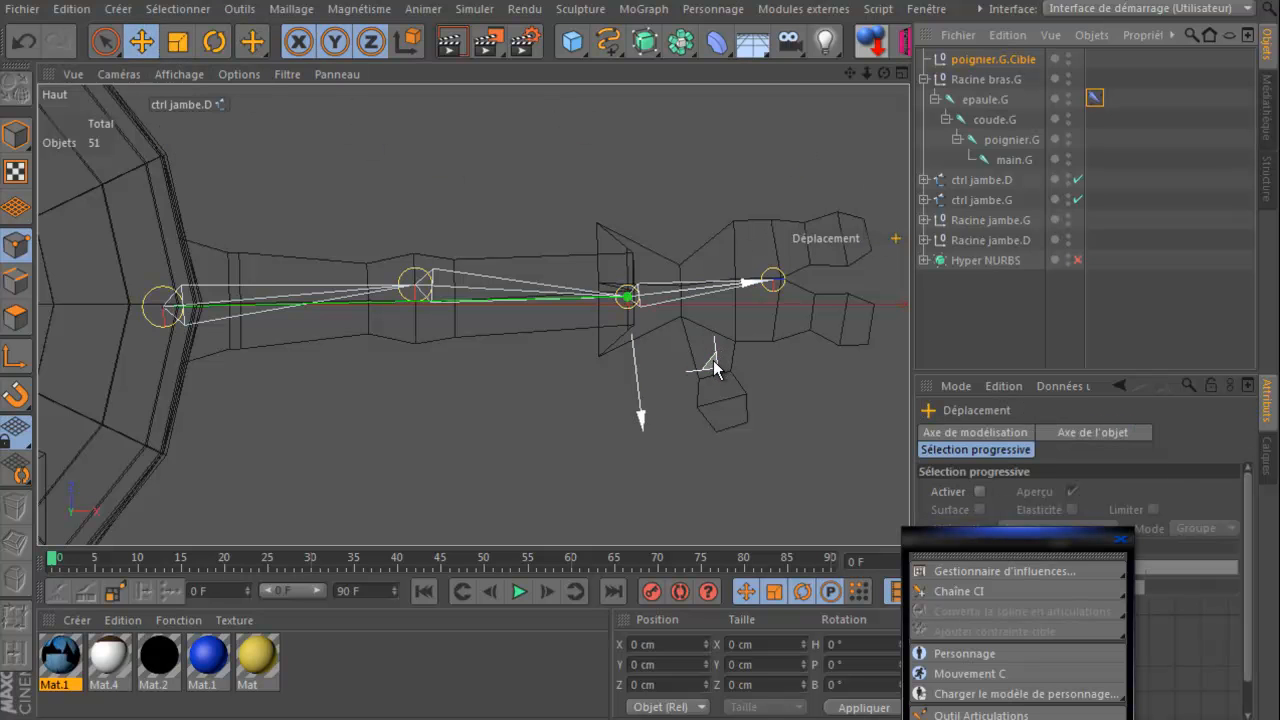
mouse_move(700, 357)
left_mouse_down()
mouse_move(672, 360)
mouse_move(703, 381)
mouse_move(775, 352)
mouse_move(634, 366)
mouse_move(761, 377)
mouse_move(755, 350)
mouse_move(609, 357)
mouse_move(766, 363)
mouse_move(634, 360)
mouse_move(771, 352)
mouse_move(641, 353)
mouse_move(615, 366)
mouse_move(795, 345)
mouse_move(631, 366)
mouse_move(785, 369)
mouse_move(720, 360)
left_mouse_up()
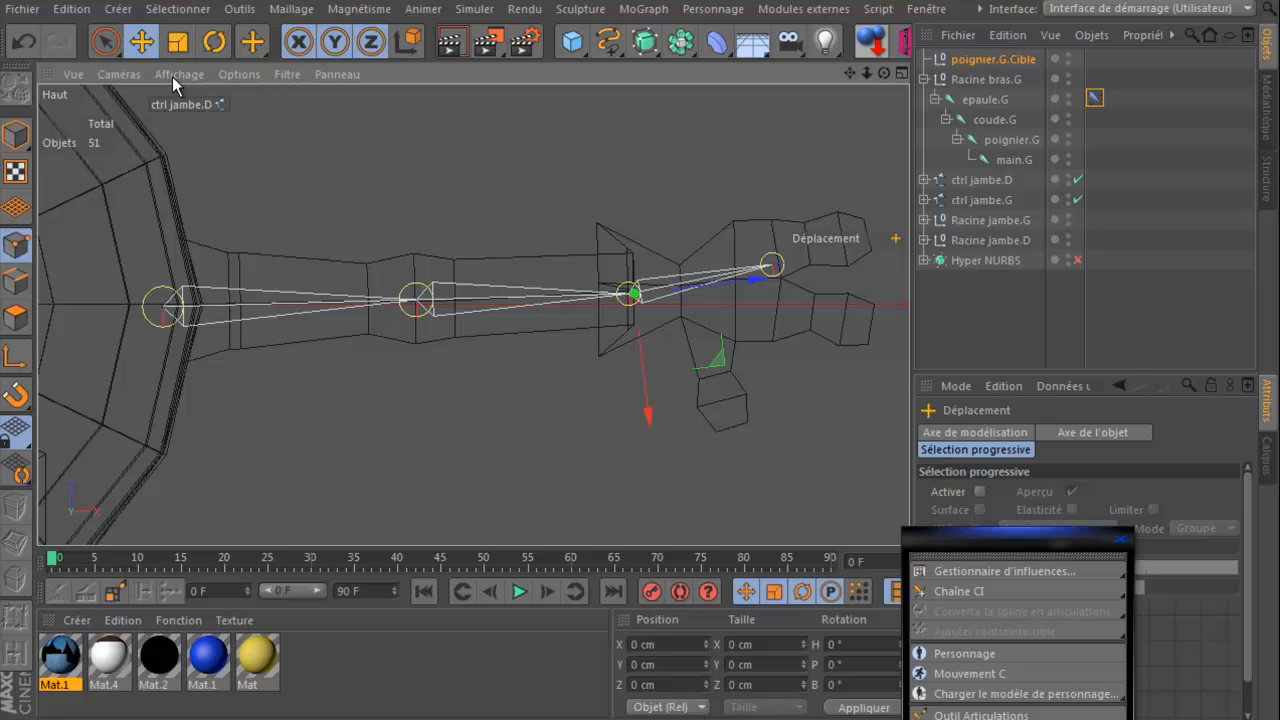
left_click(22, 43)
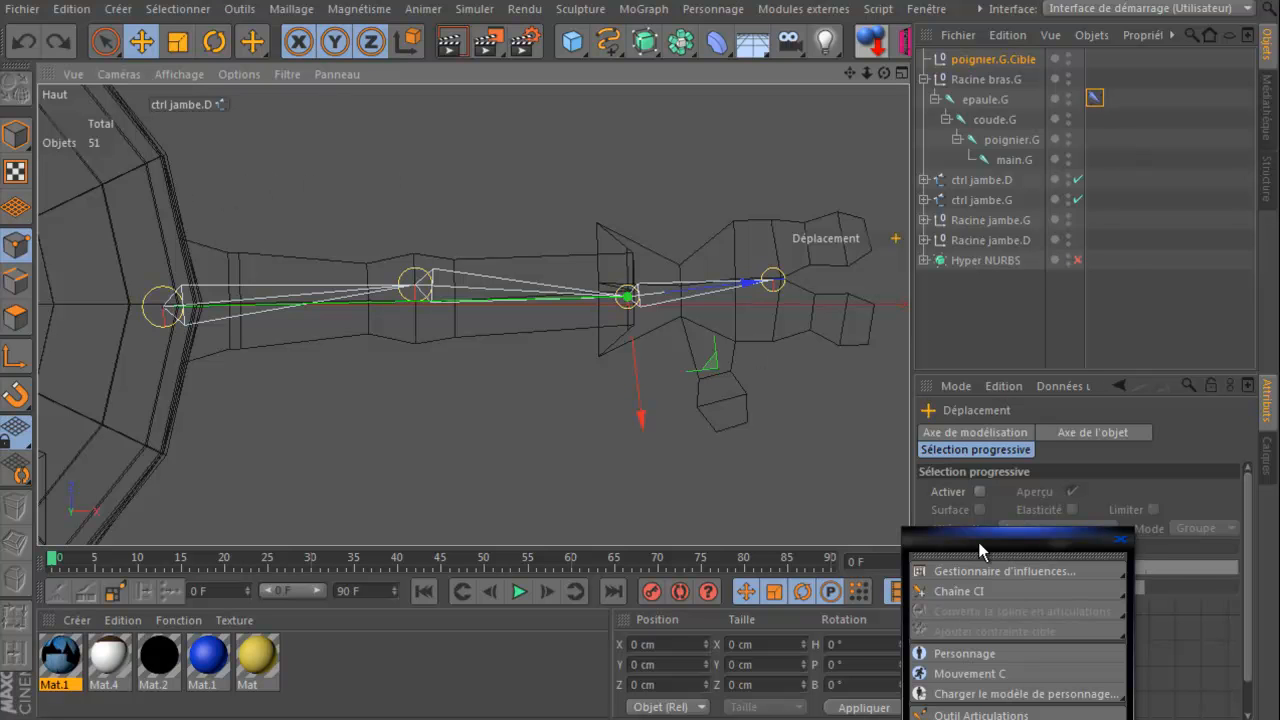
Step: Add a pole to the arm's IK tag and move epaule.G.Pôle well above the elbow in the top view
left_click_drag(979, 542, 667, 531)
left_click(1095, 98)
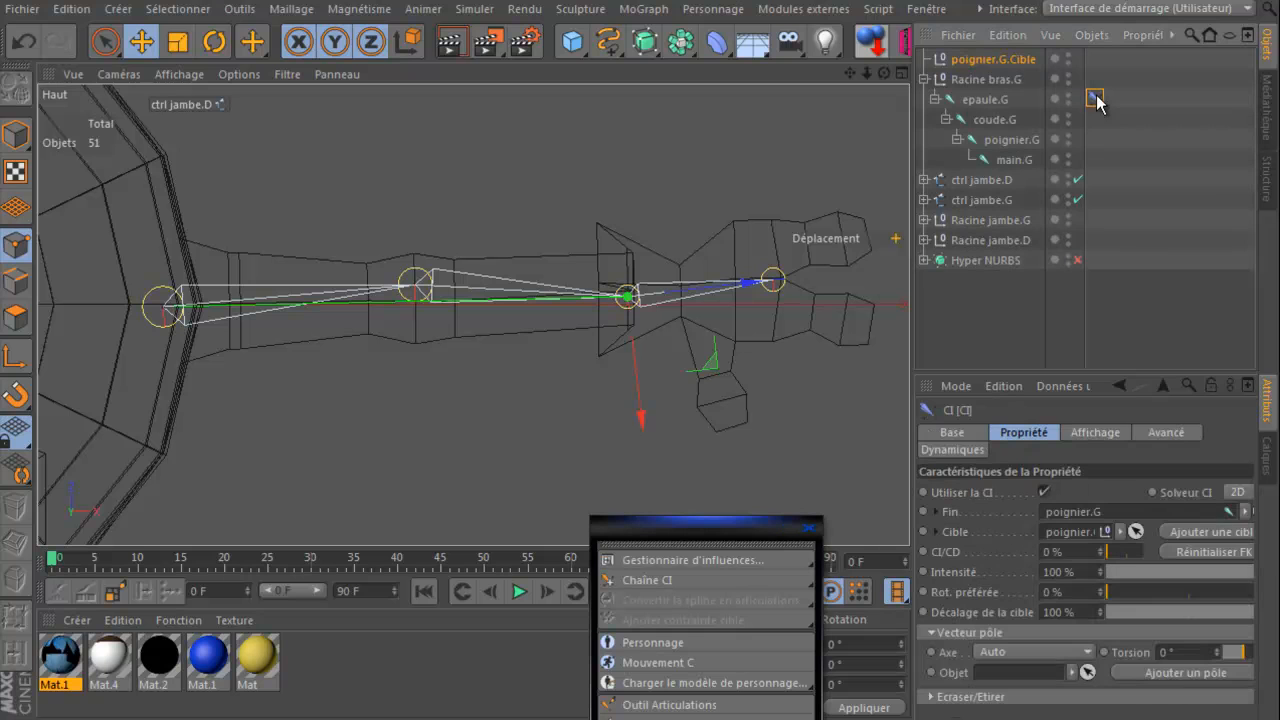
left_click(1177, 673)
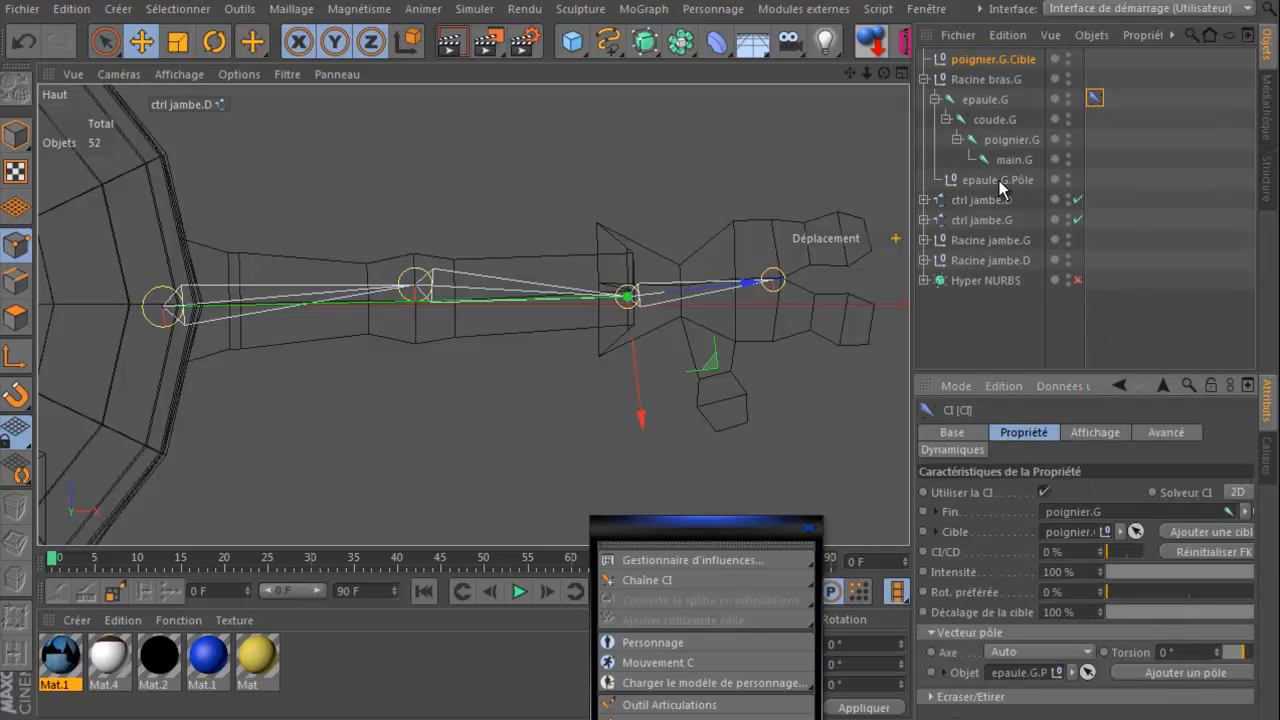
left_click(998, 181)
left_click_drag(413, 410, 428, 141)
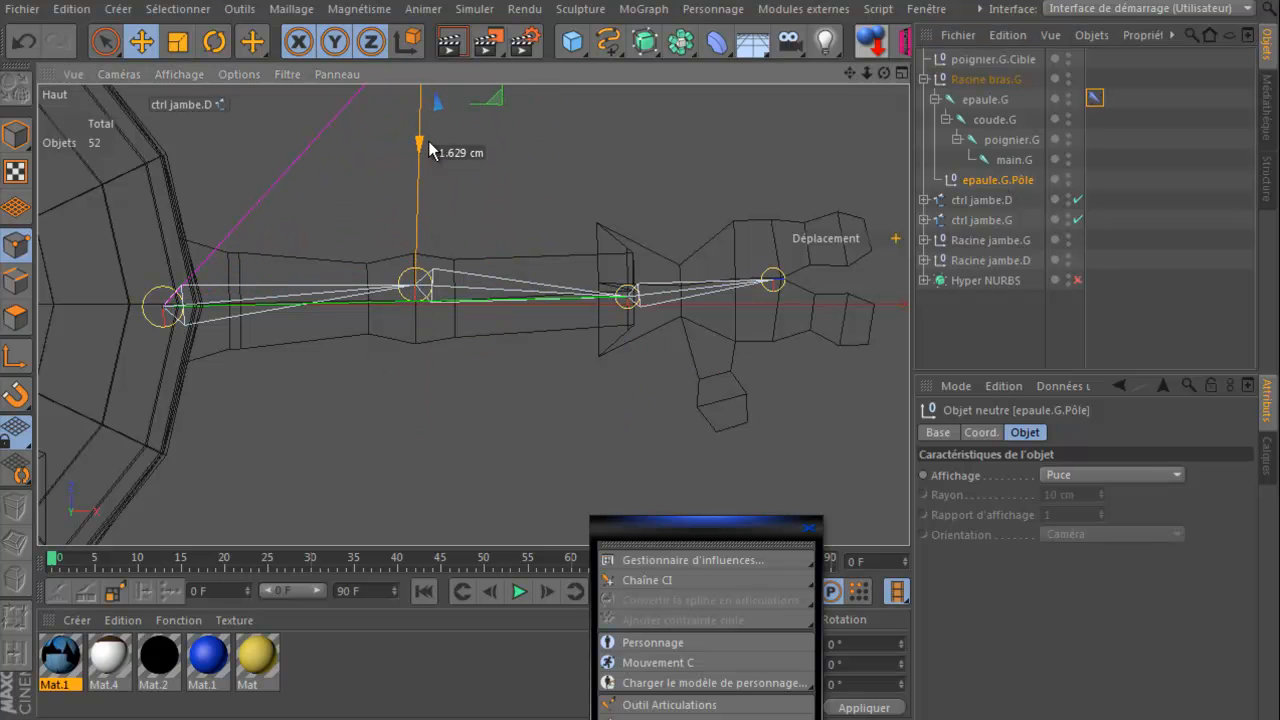
Step: Examine the left arm's joint chain and its pole against the body mesh from an angled perspective view
middle_click(189, 235)
middle_click(214, 235)
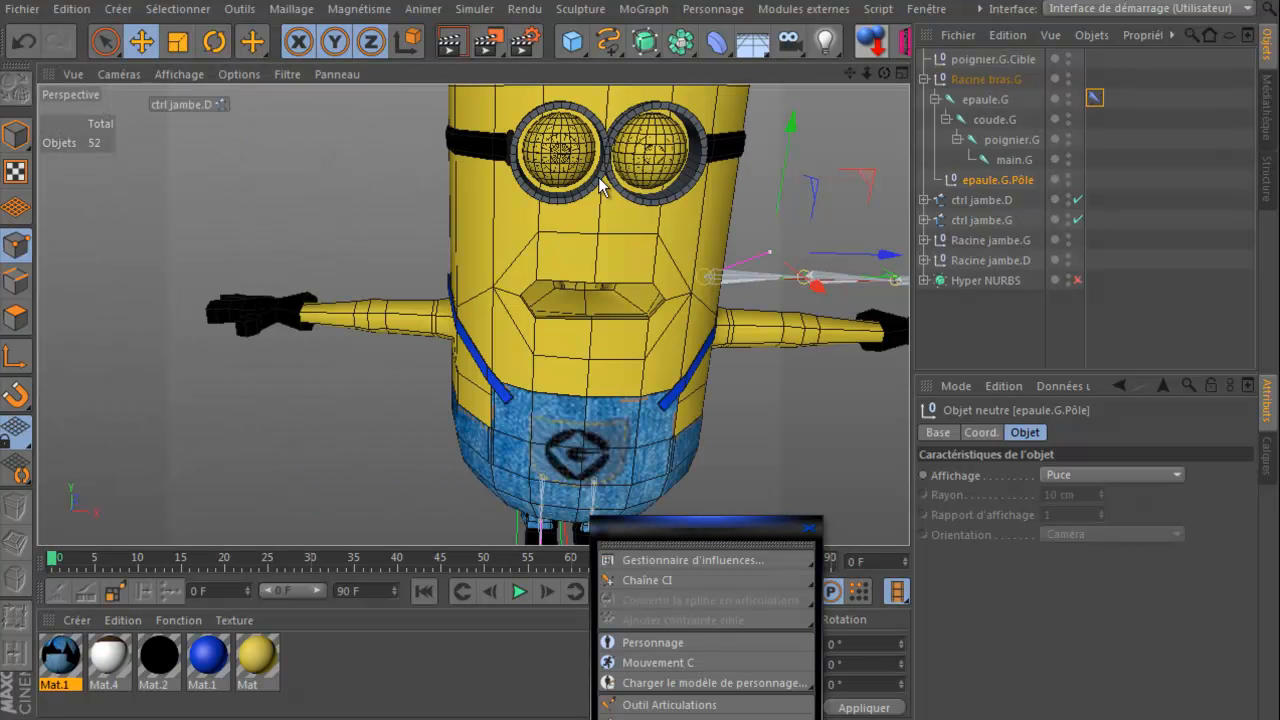
left_click_drag(848, 76, 636, 230)
left_click_drag(886, 75, 834, 232)
left_click_drag(709, 403, 753, 372)
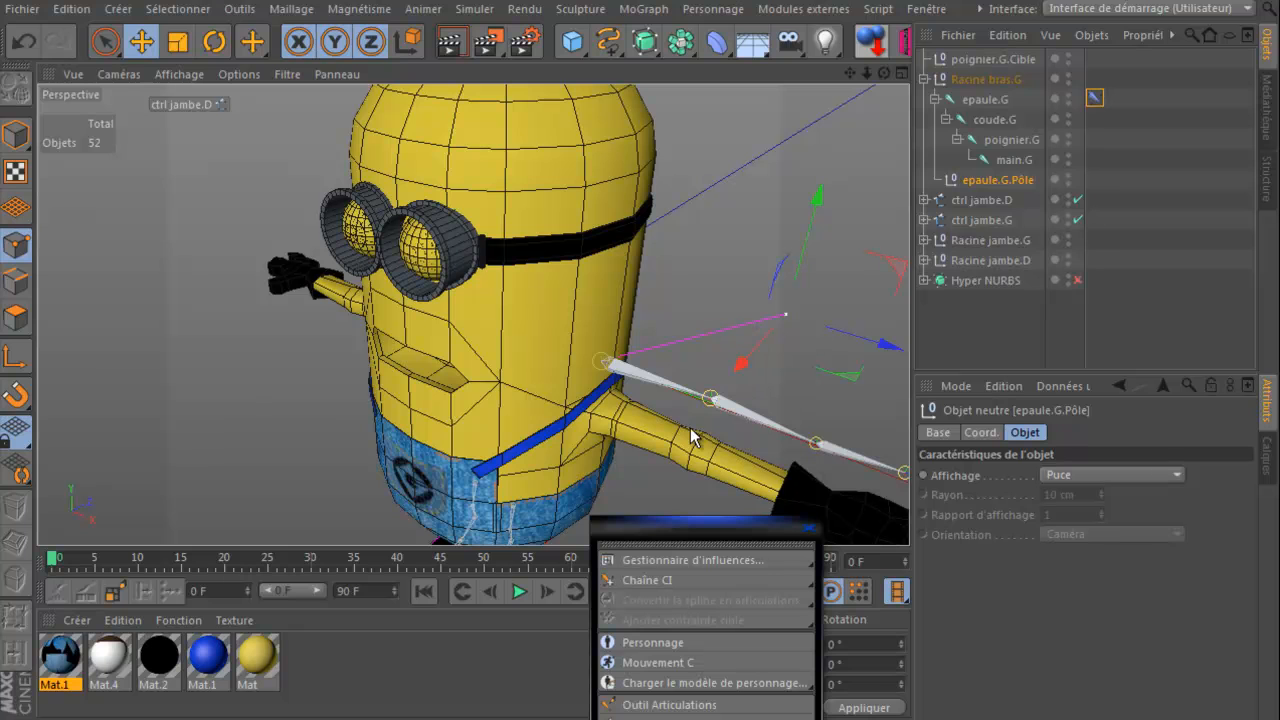
middle_click(321, 307)
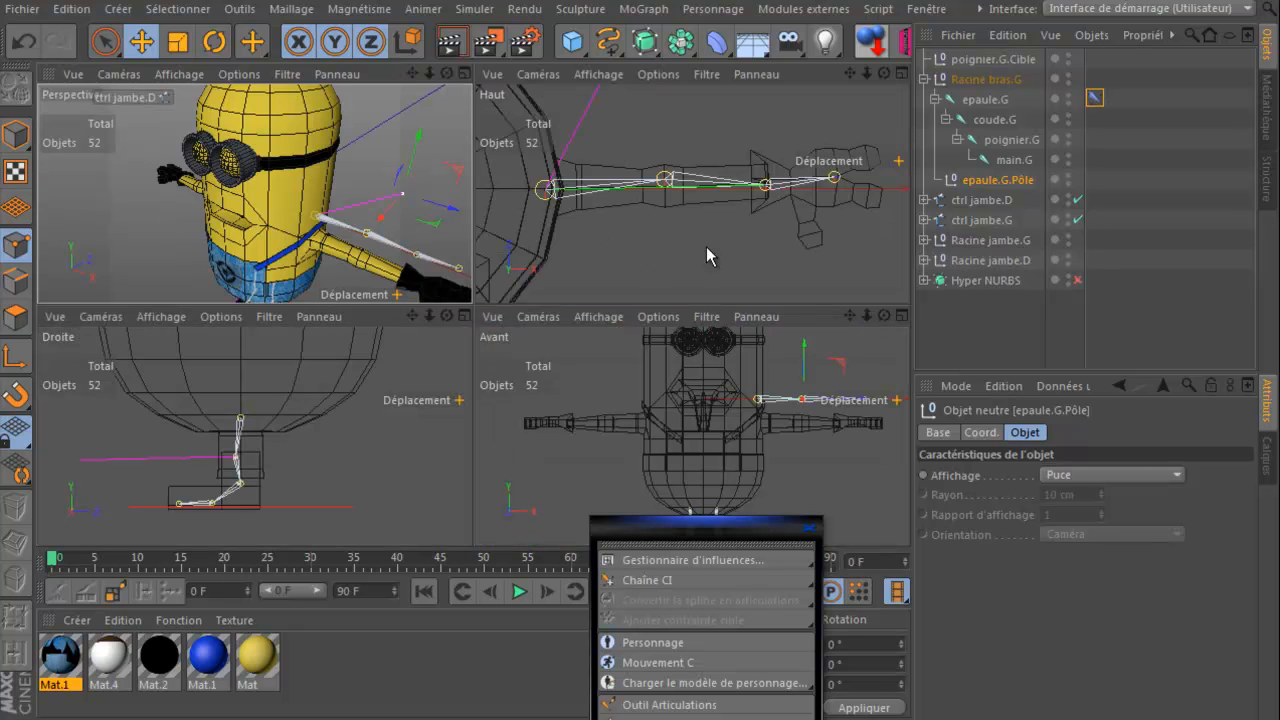
middle_click(706, 247)
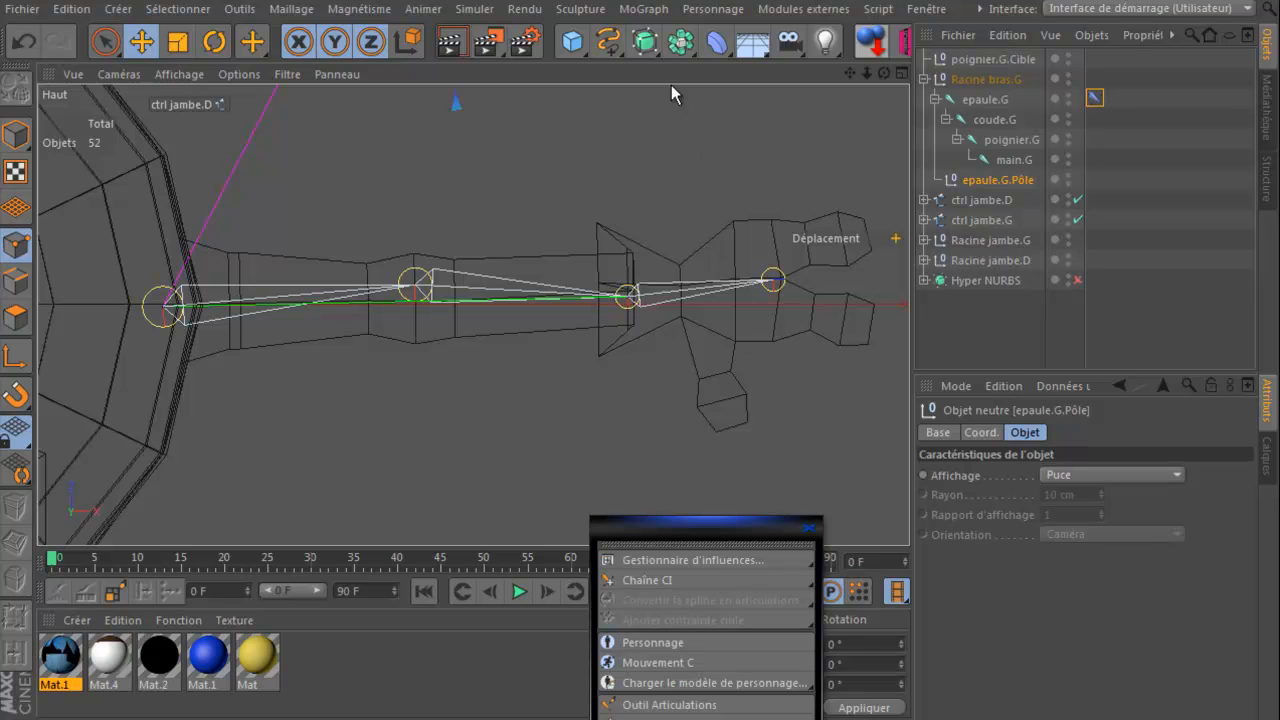
Step: Draw a separate four-joint chain with the Joint tool from the palm to the tip of the upper finger in the top view
left_click(676, 705)
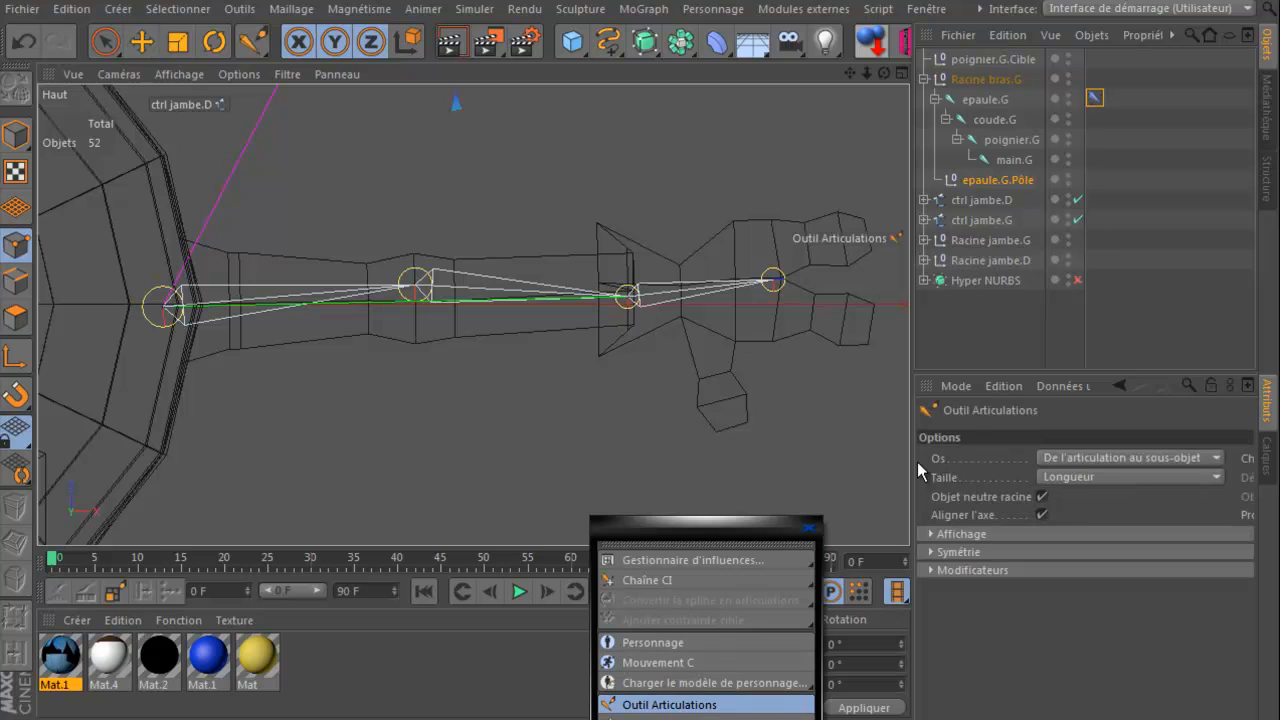
left_click(927, 79)
left_click(989, 246)
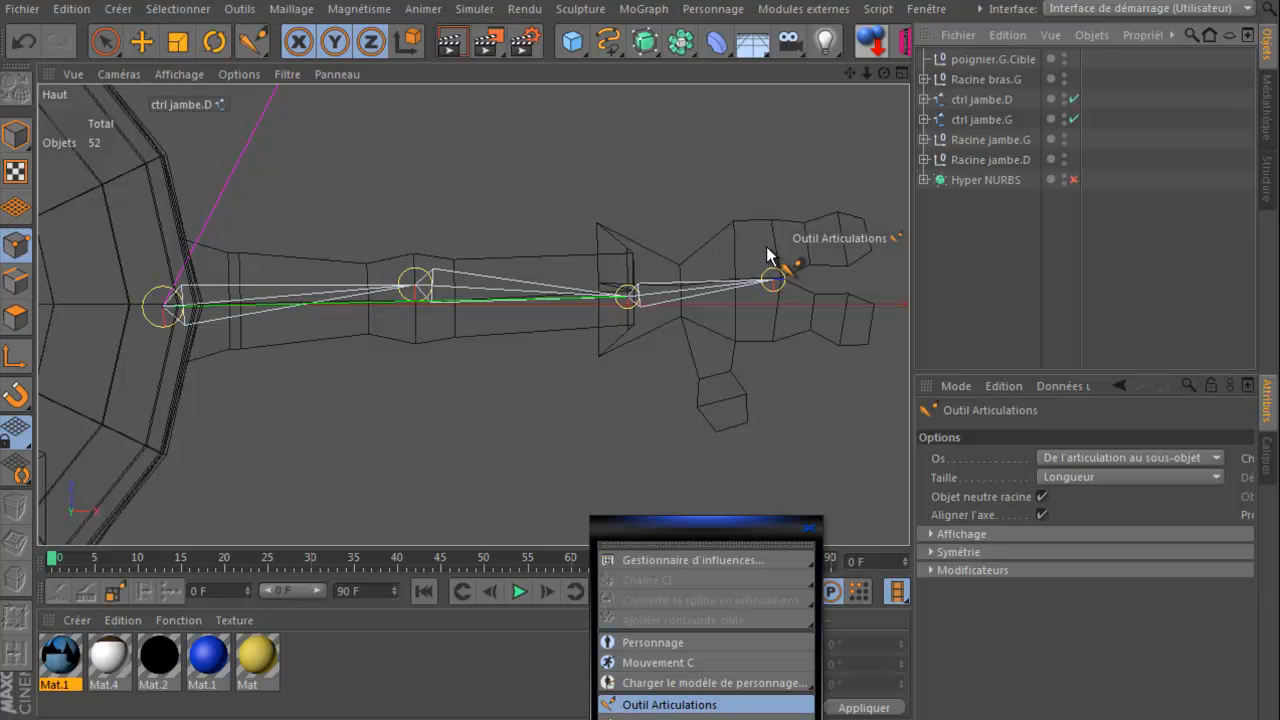
left_click_drag(847, 75, 625, 218)
scroll(771, 257, "up", 5)
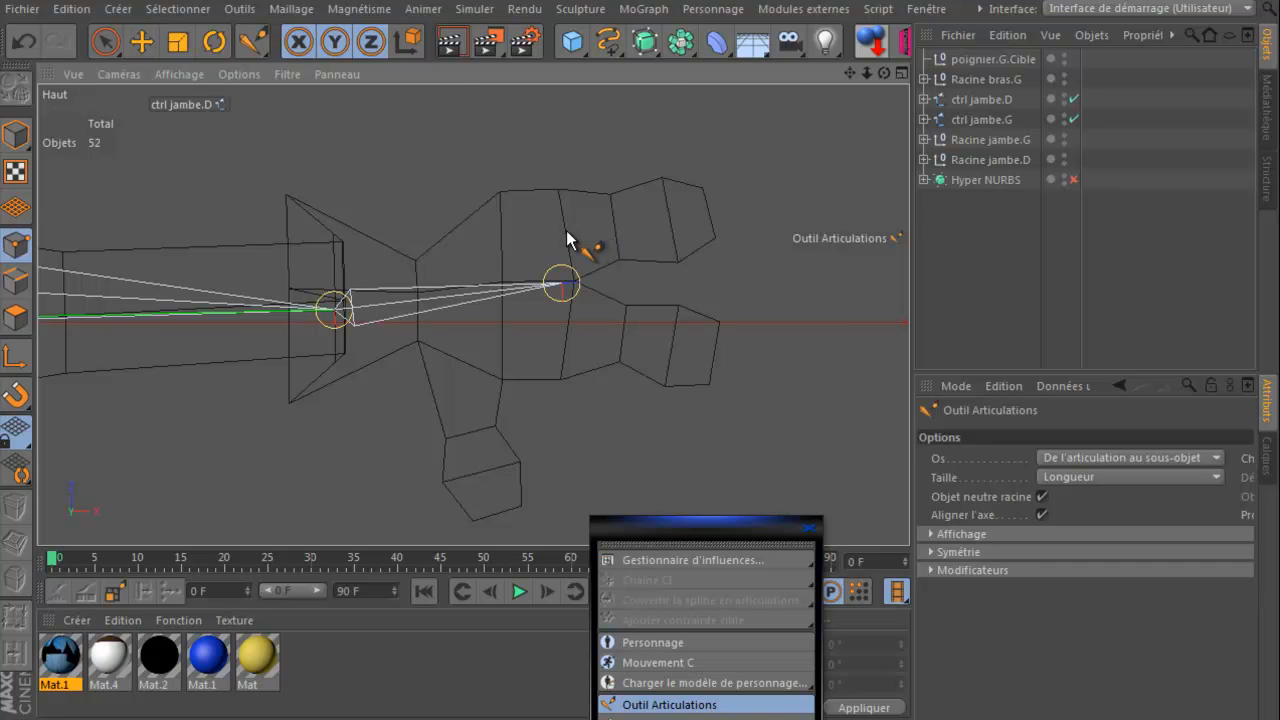
mouse_move(566, 231)
left_mouse_down("ctrl")
mouse_move(622, 233)
mouse_move(614, 226)
left_mouse_up("ctrl")
left_click(670, 217, "ctrl")
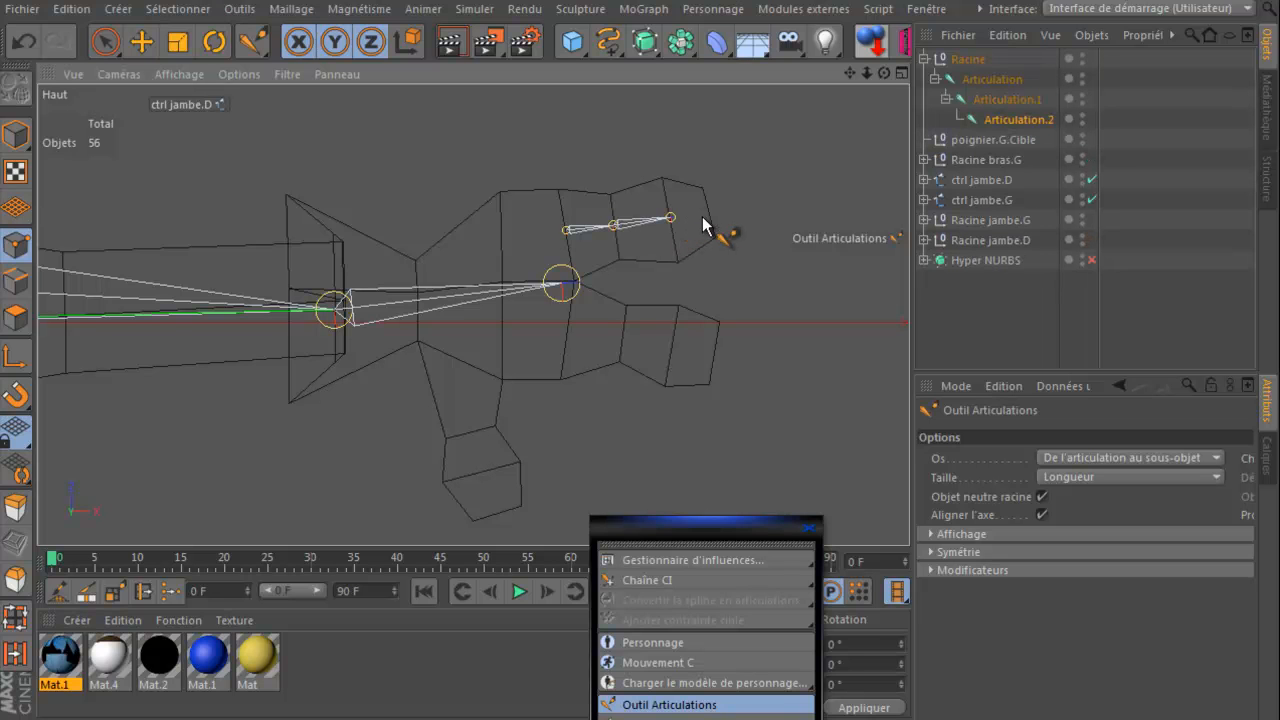
left_click(706, 213, "ctrl")
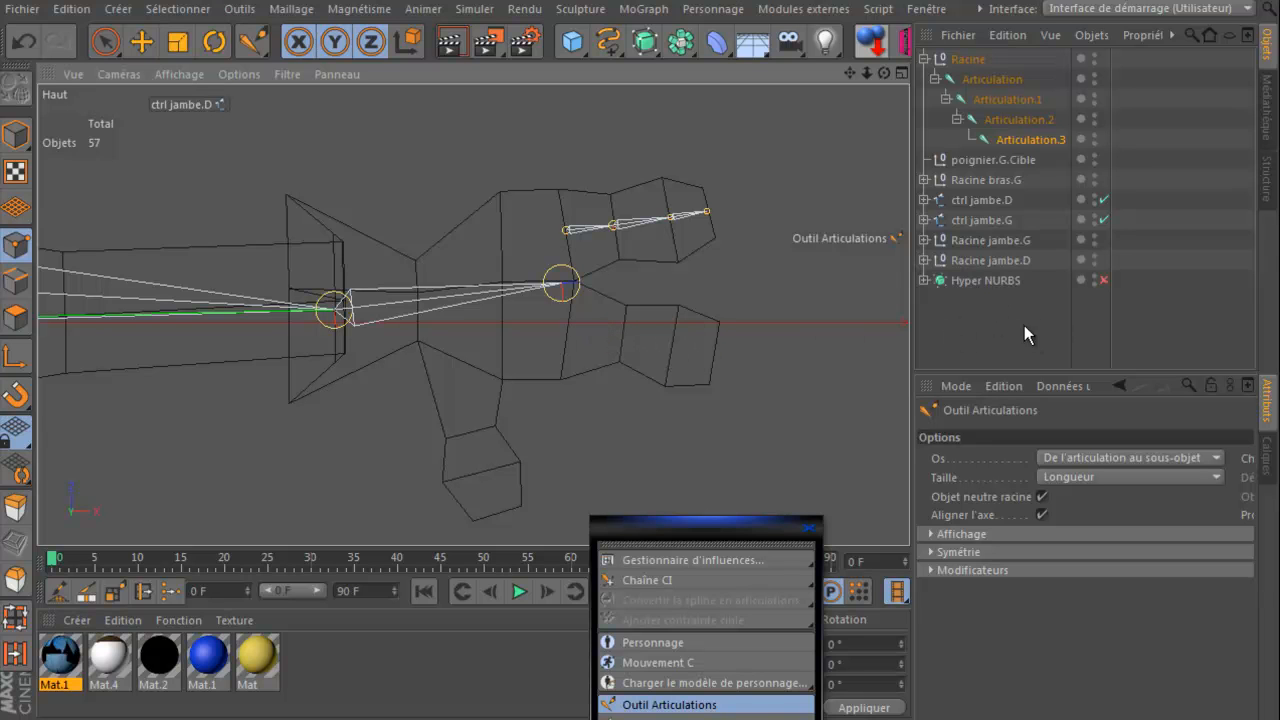
left_click(568, 327, "ctrl")
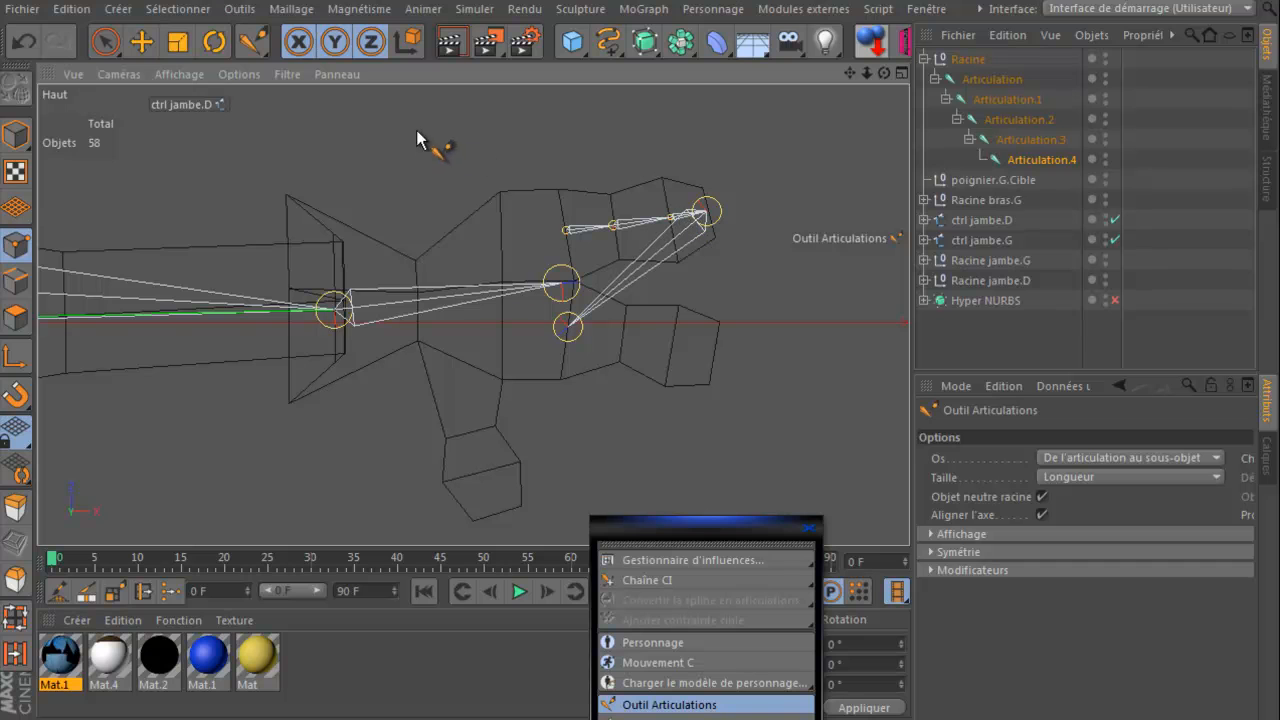
left_click(24, 42)
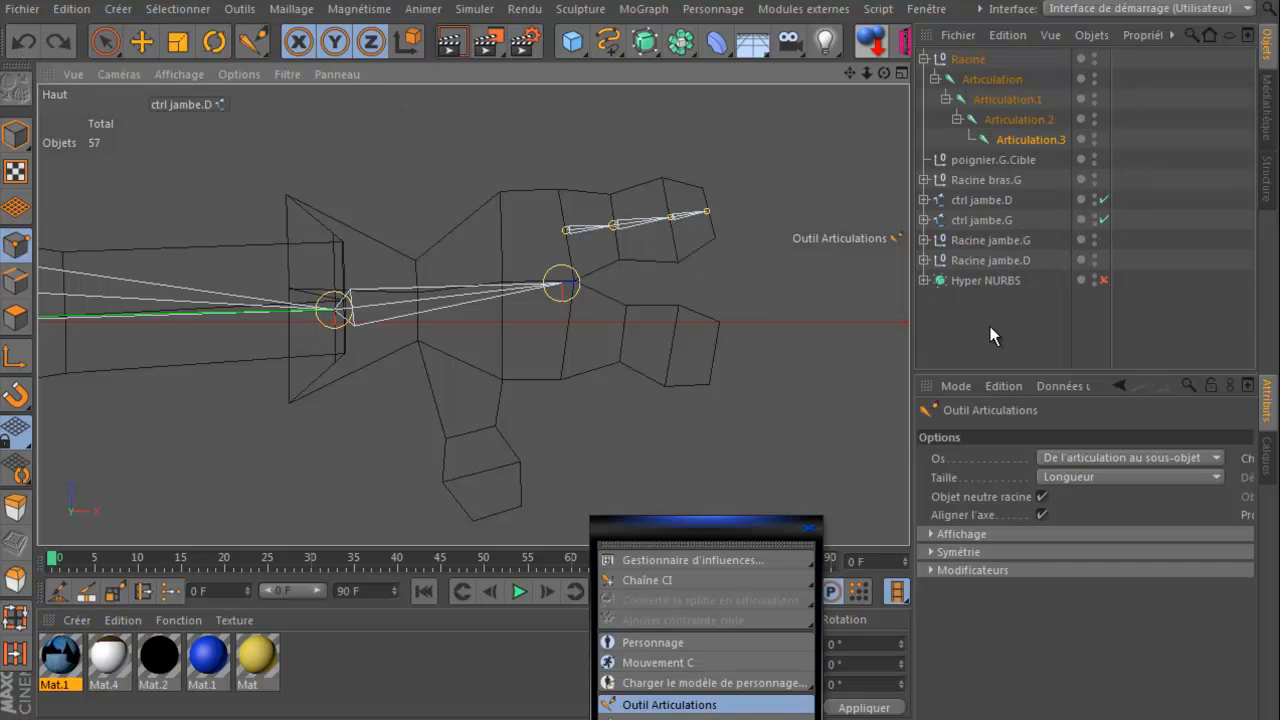
Step: Draw a second separate four-joint chain from the palm to the tip of the lower finger
left_click(924, 59)
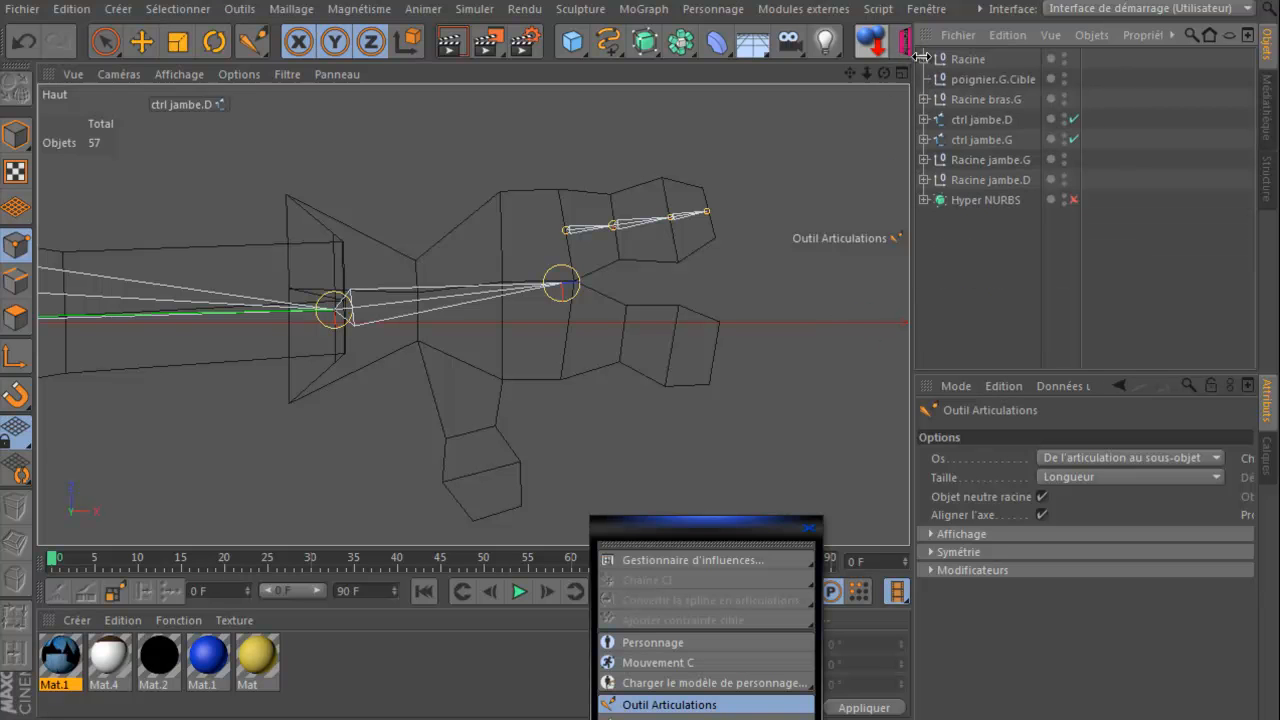
left_click(568, 330, "ctrl")
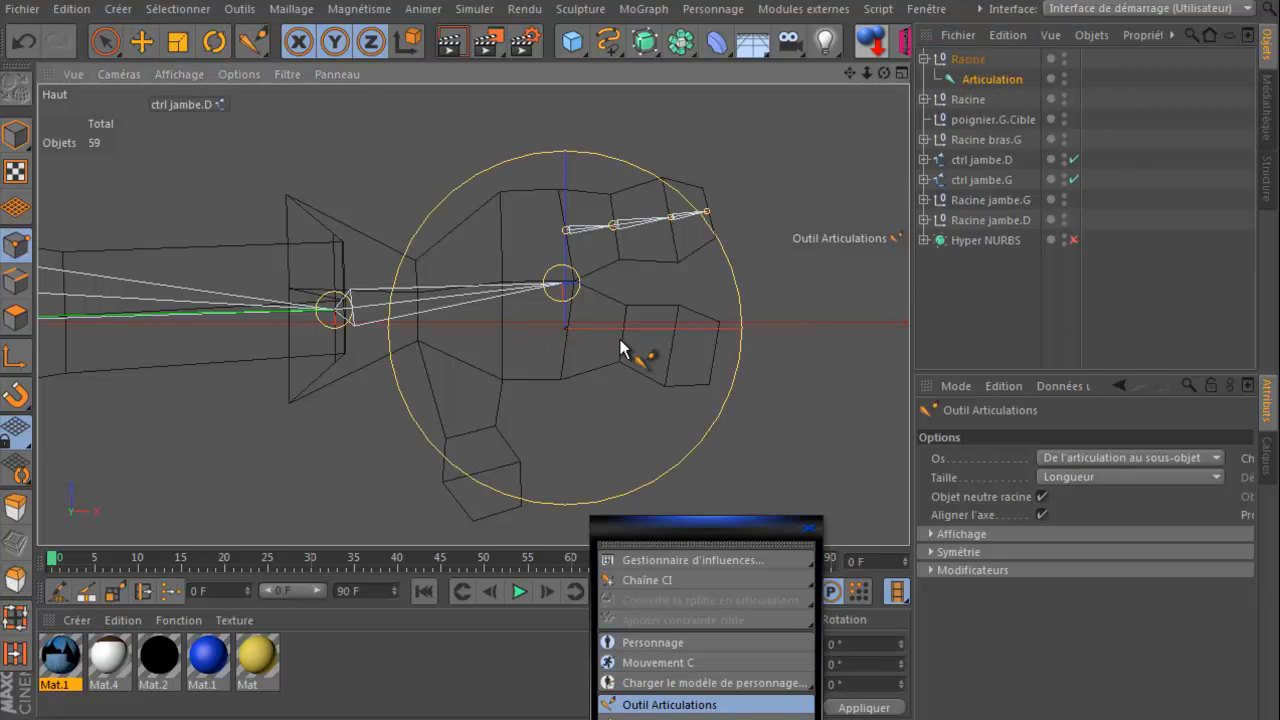
left_click(625, 333, "ctrl")
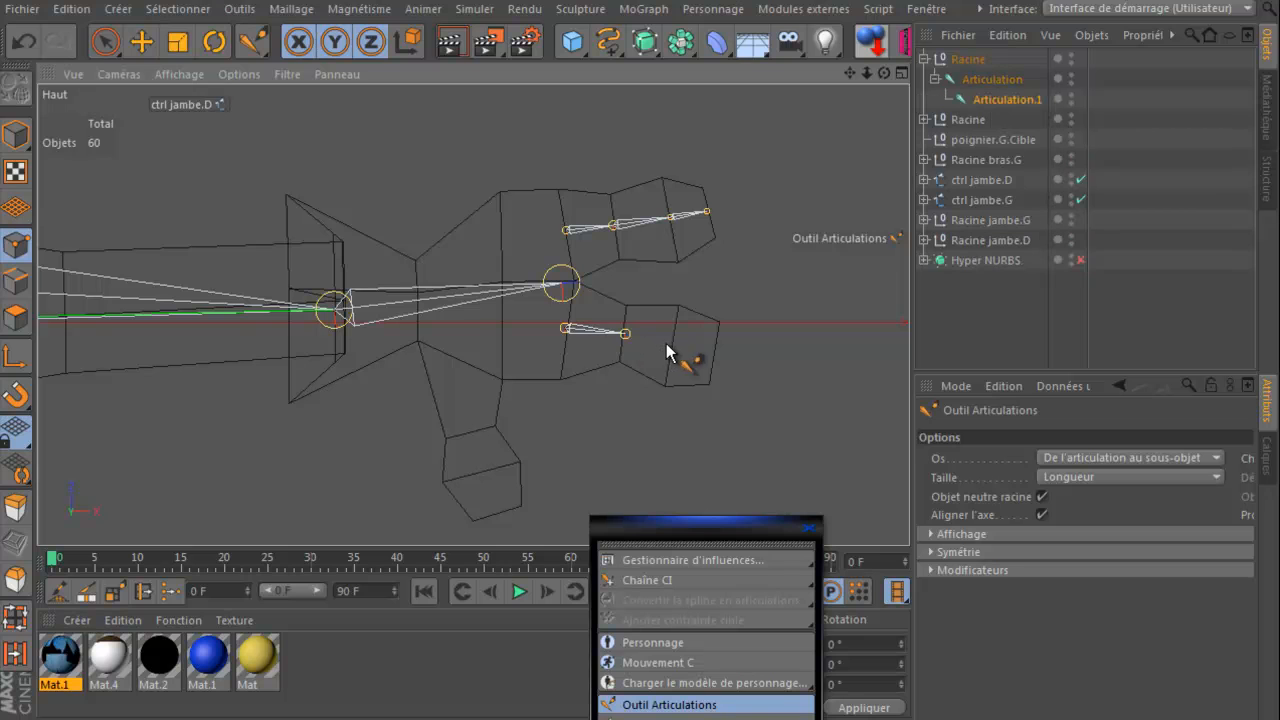
left_click(672, 344, "ctrl")
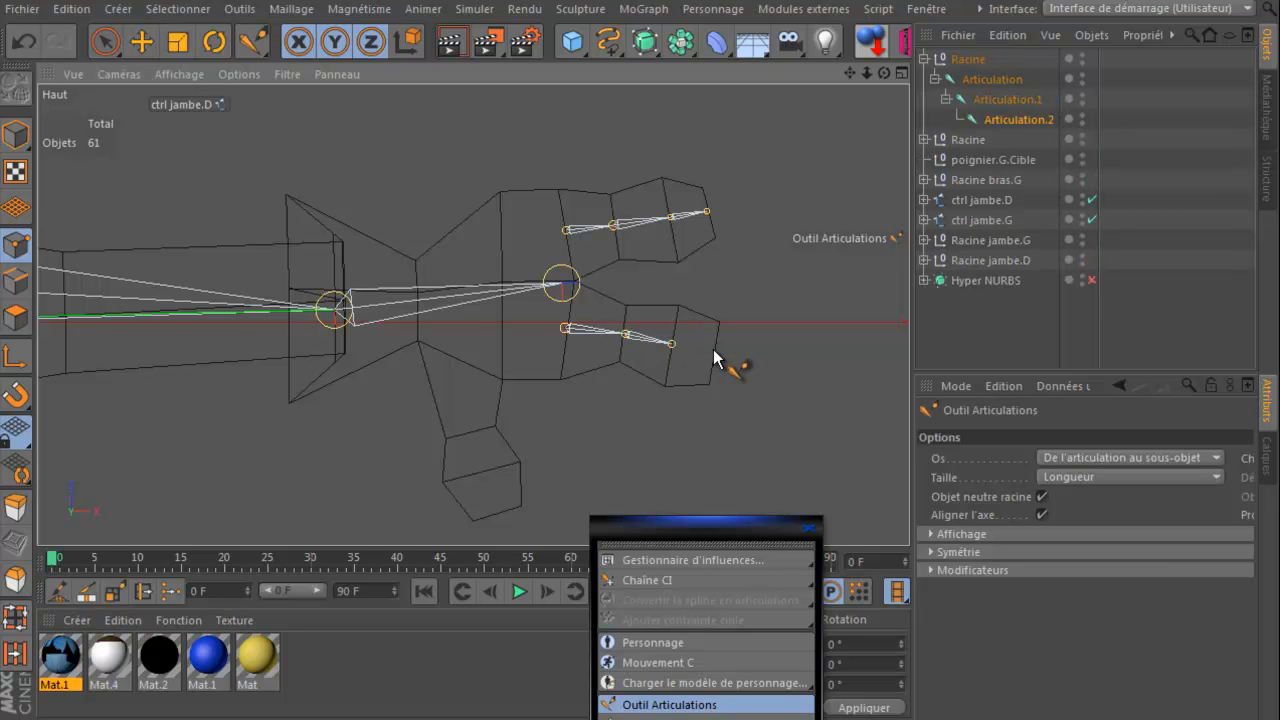
left_click(714, 351, "ctrl")
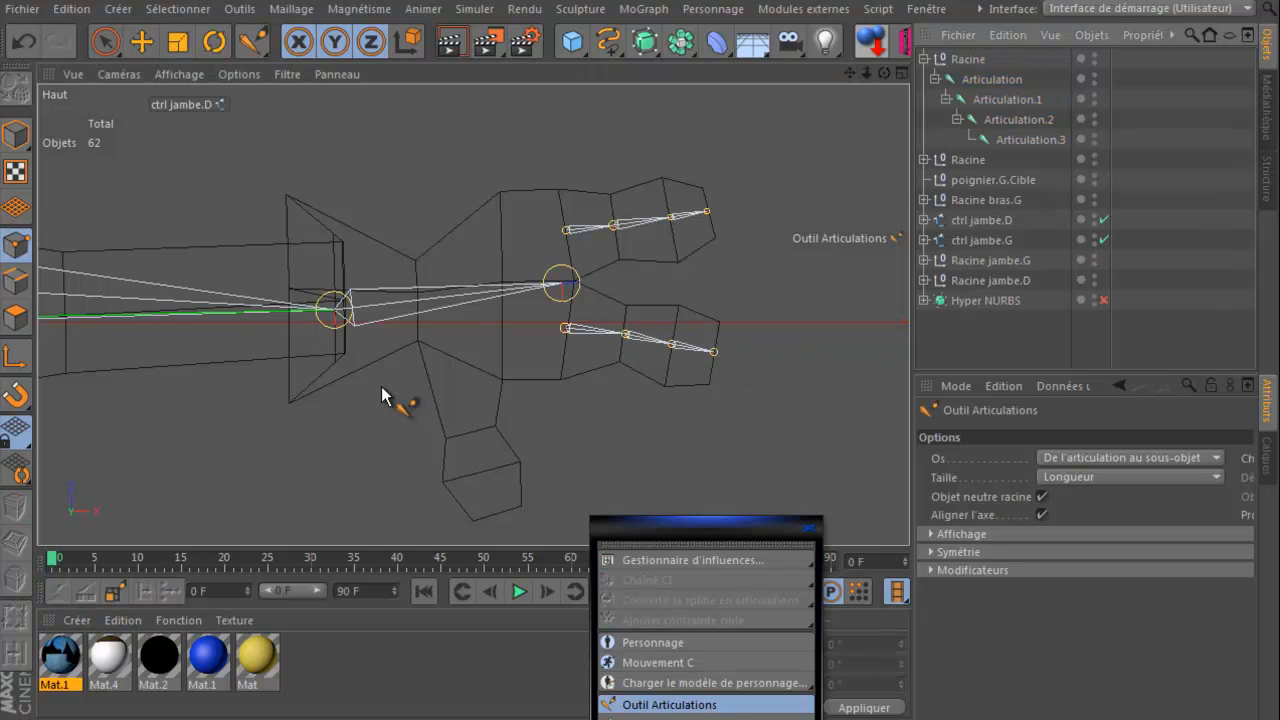
Step: Draw a separate four-joint chain from the thumb's base to its tip, and collapse the new finger hierarchies
left_click(460, 372, "ctrl")
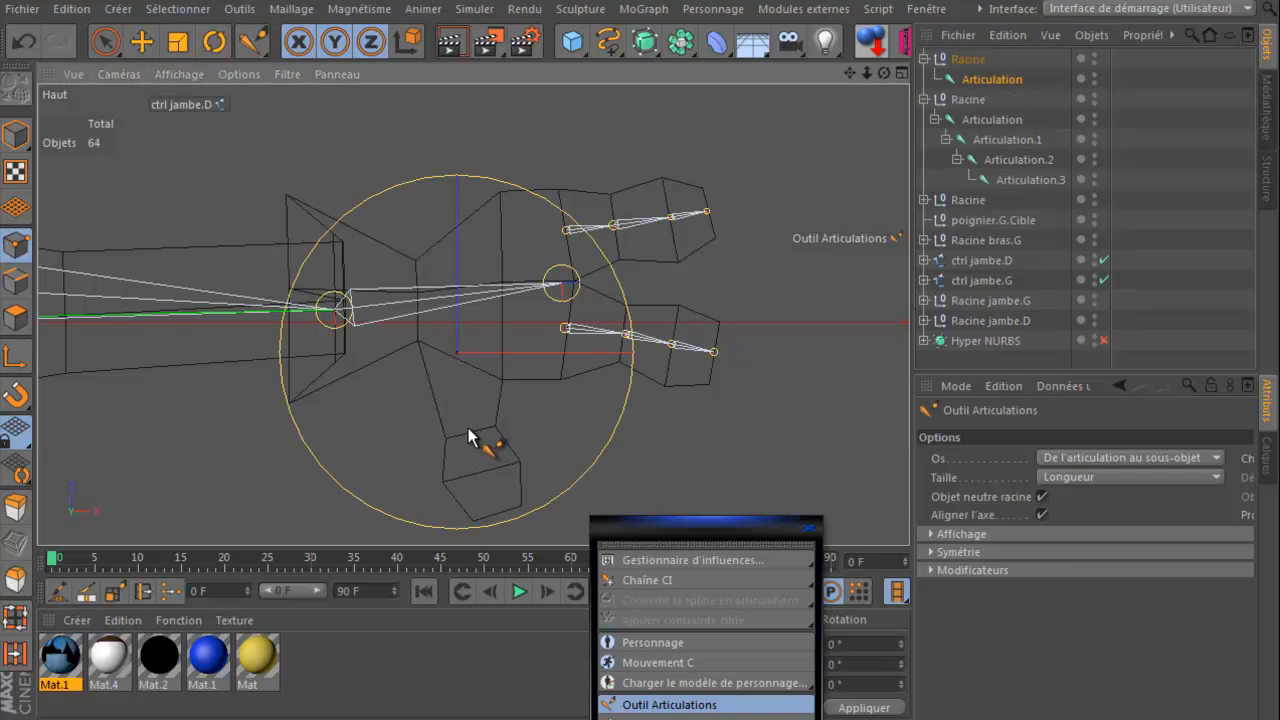
left_click(469, 430, "ctrl")
left_click(481, 468, "ctrl")
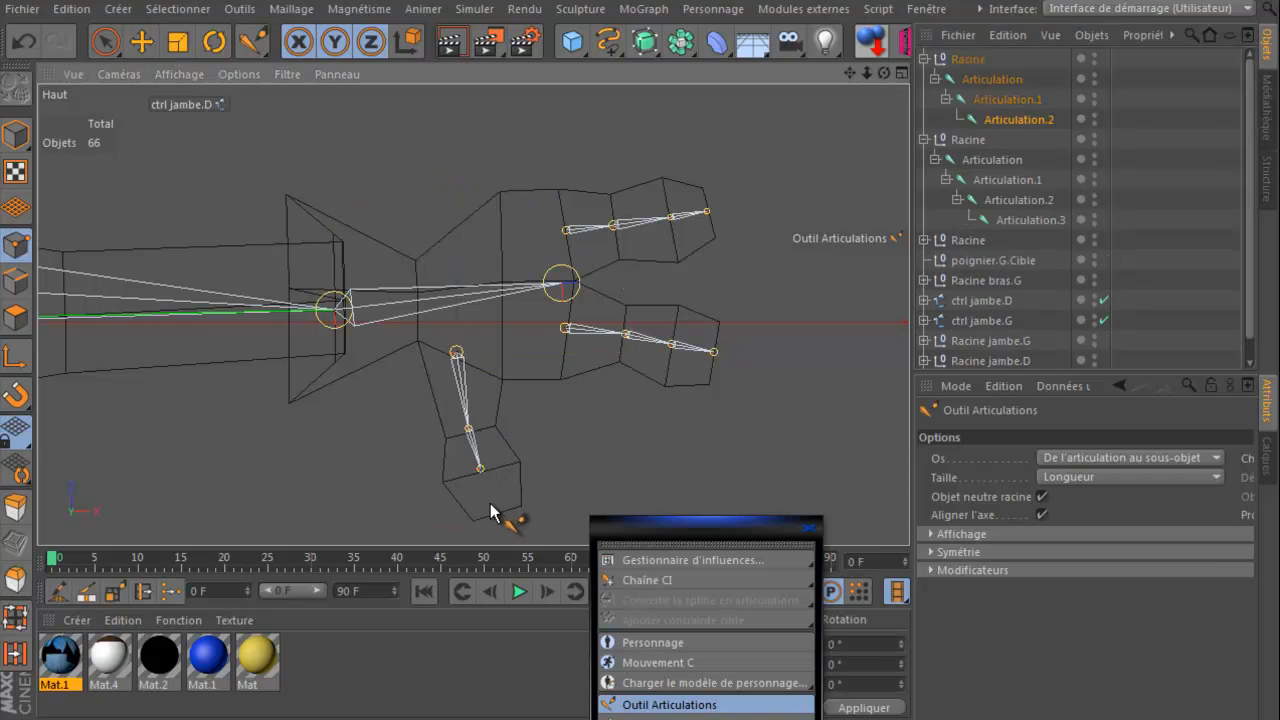
left_click(494, 511, "ctrl")
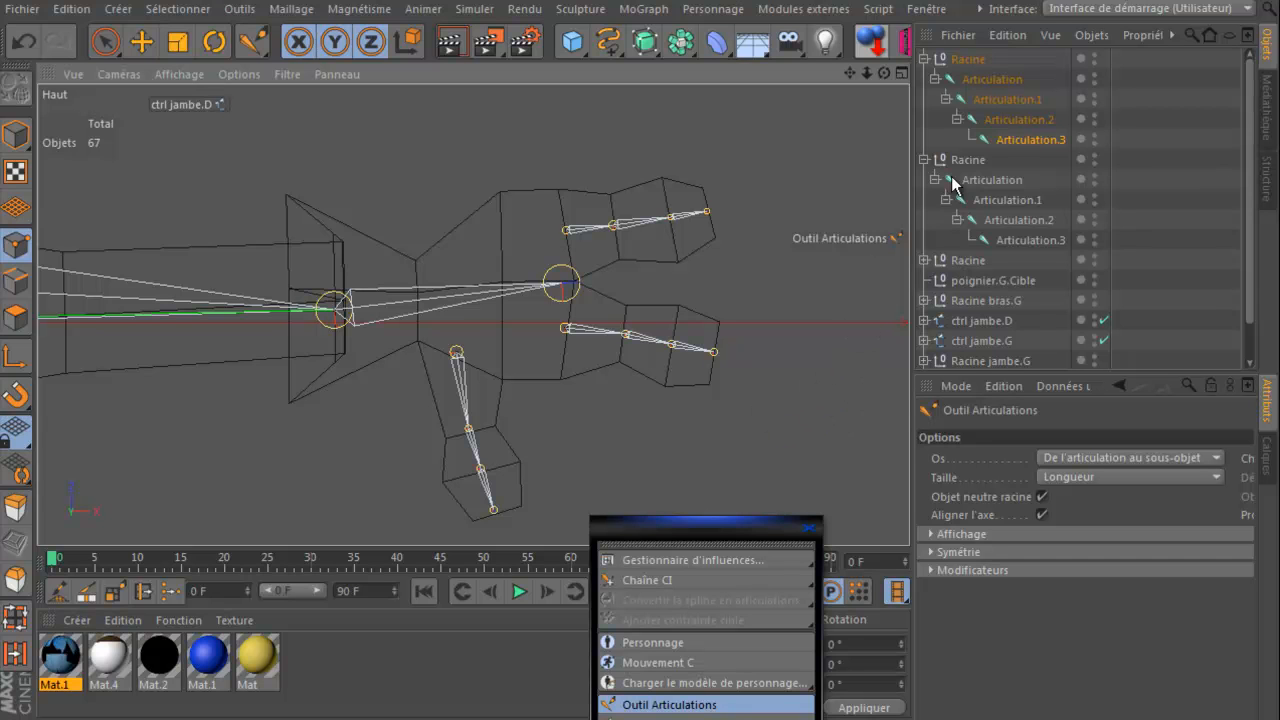
left_click(924, 159)
left_click(924, 59)
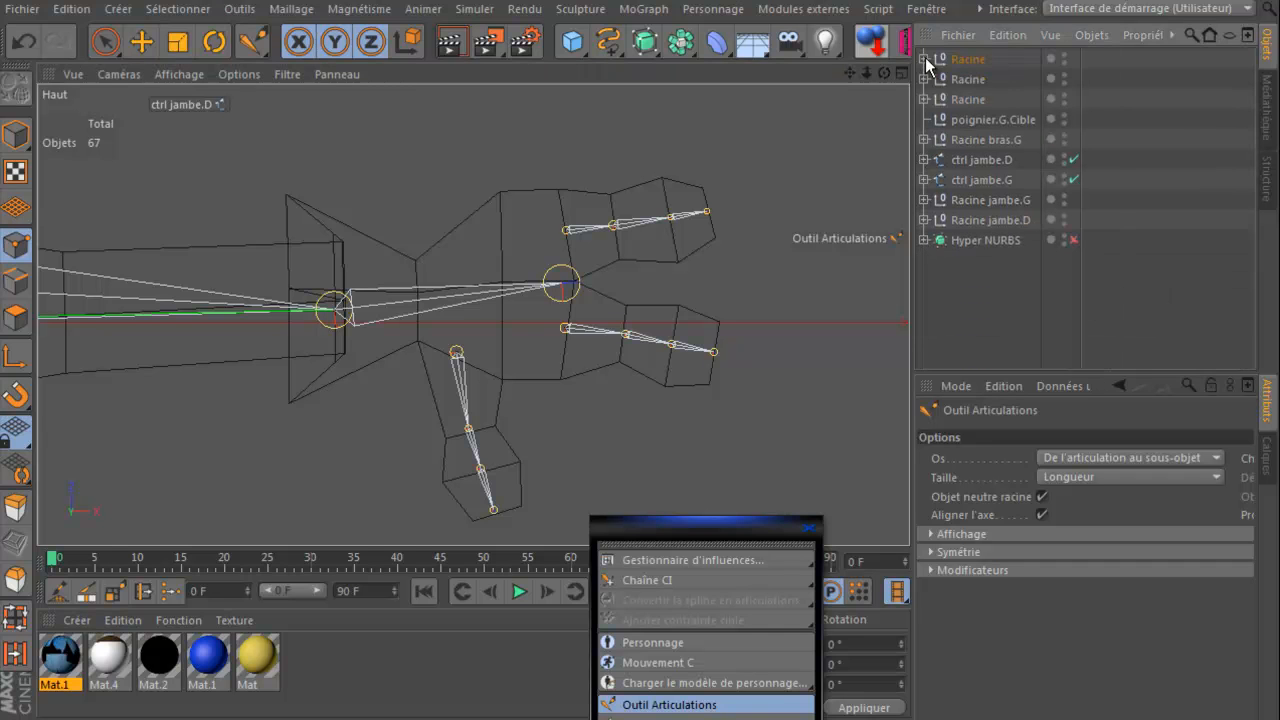
Step: Rename the thumb chain's root as Racine pouce.G and copy the pouce.G part of the name
left_click_drag(958, 62, 964, 87)
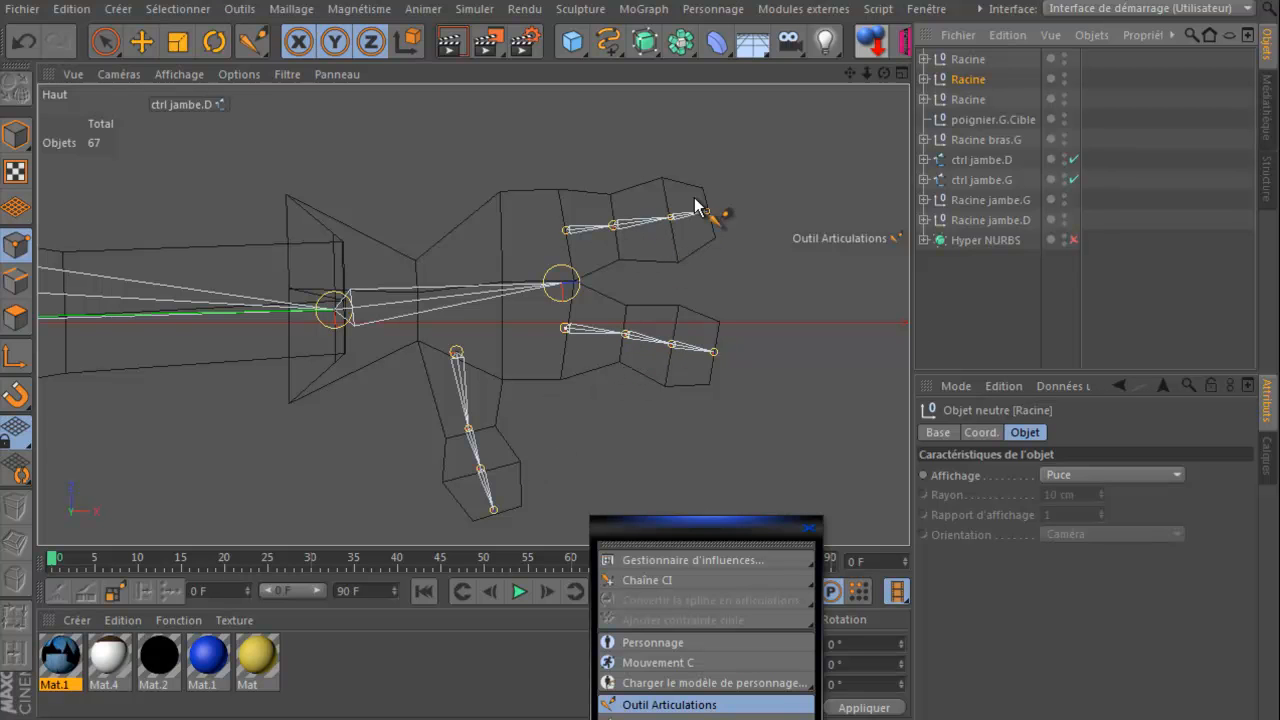
left_click(966, 100)
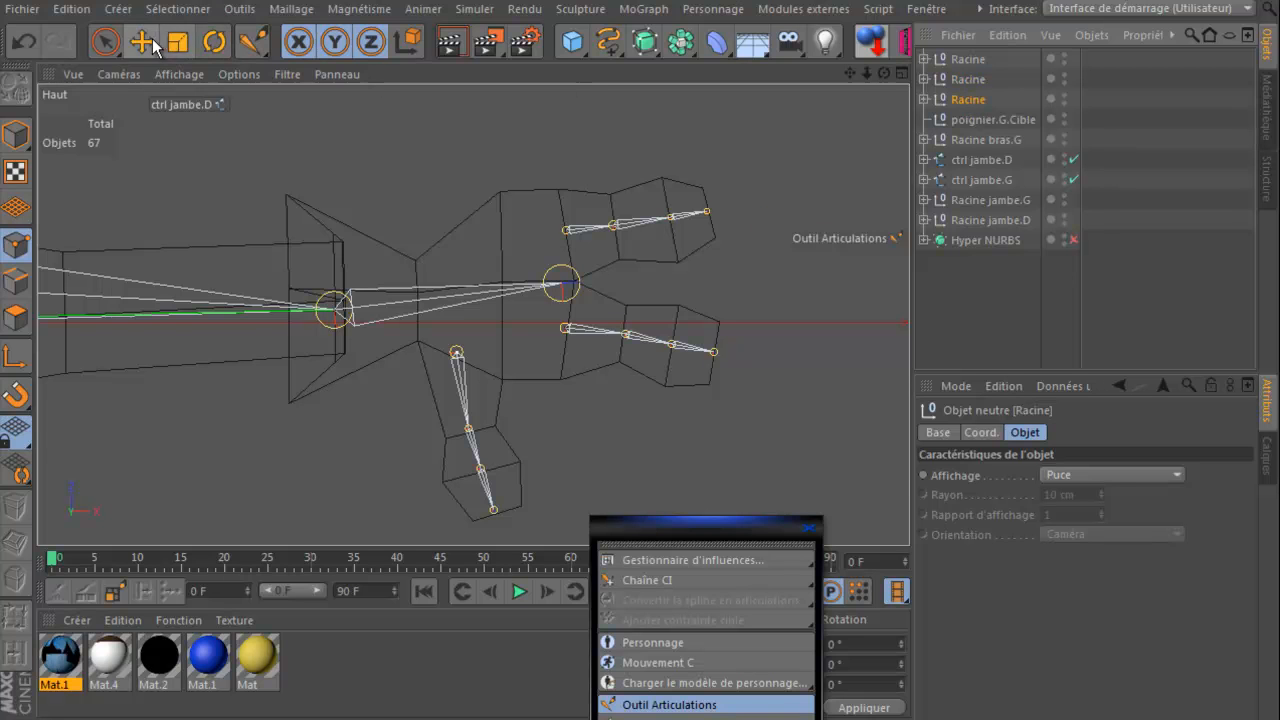
left_click(153, 45)
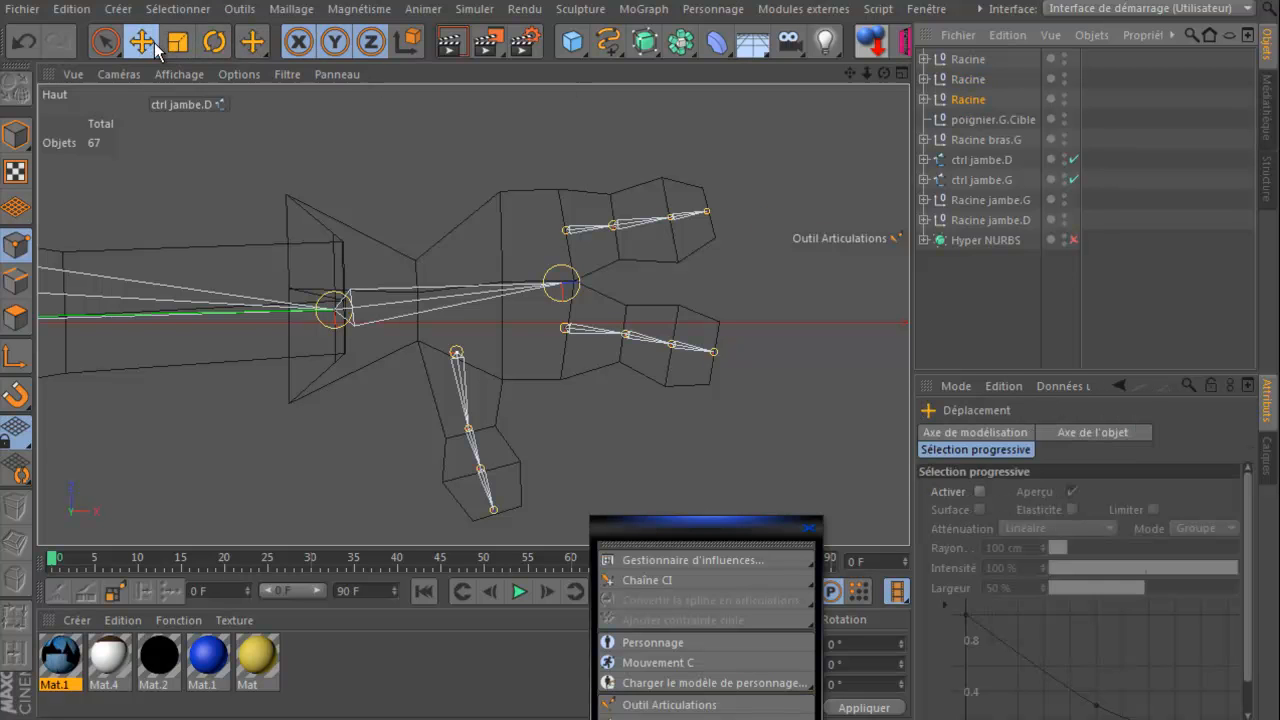
double_click(978, 102)
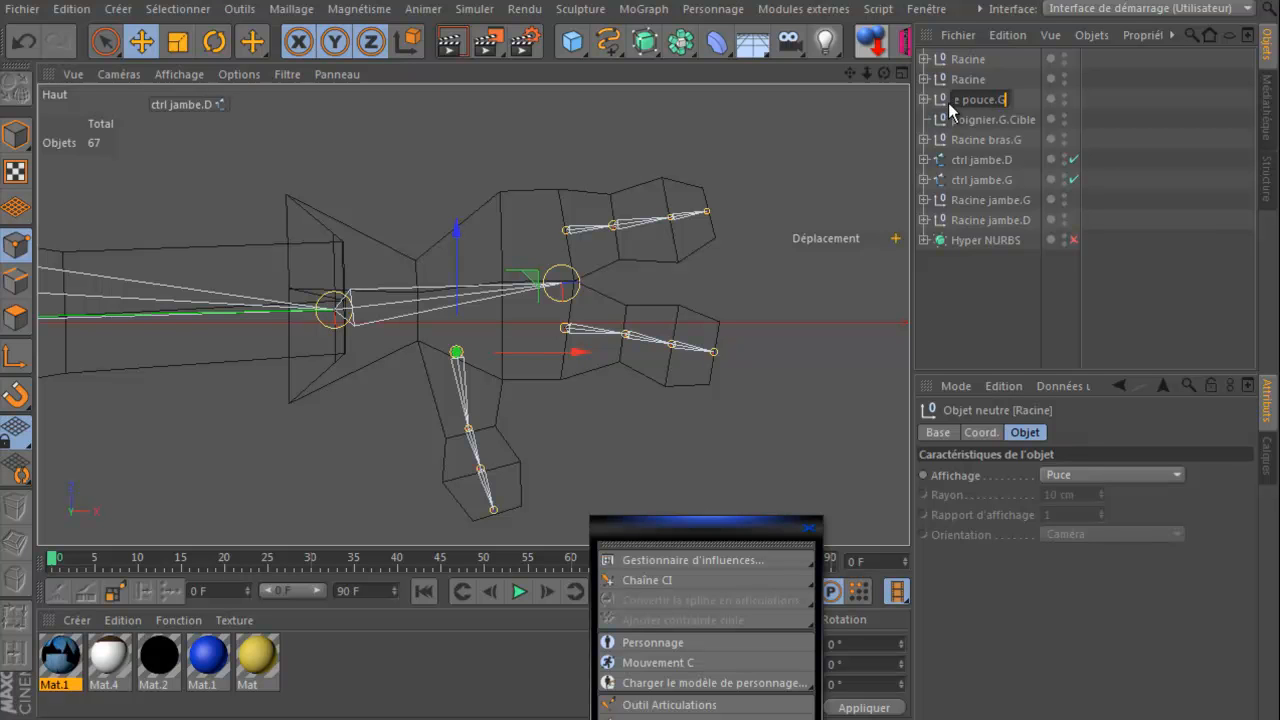
left_click_drag(965, 99, 1026, 99)
key("ctrl+c")
right_click(998, 99)
left_click(1017, 129)
Step: Expand Racine pouce.G and rename the thumb's first joint pouce 1.G using the copied name
left_click(926, 95)
left_click(925, 99)
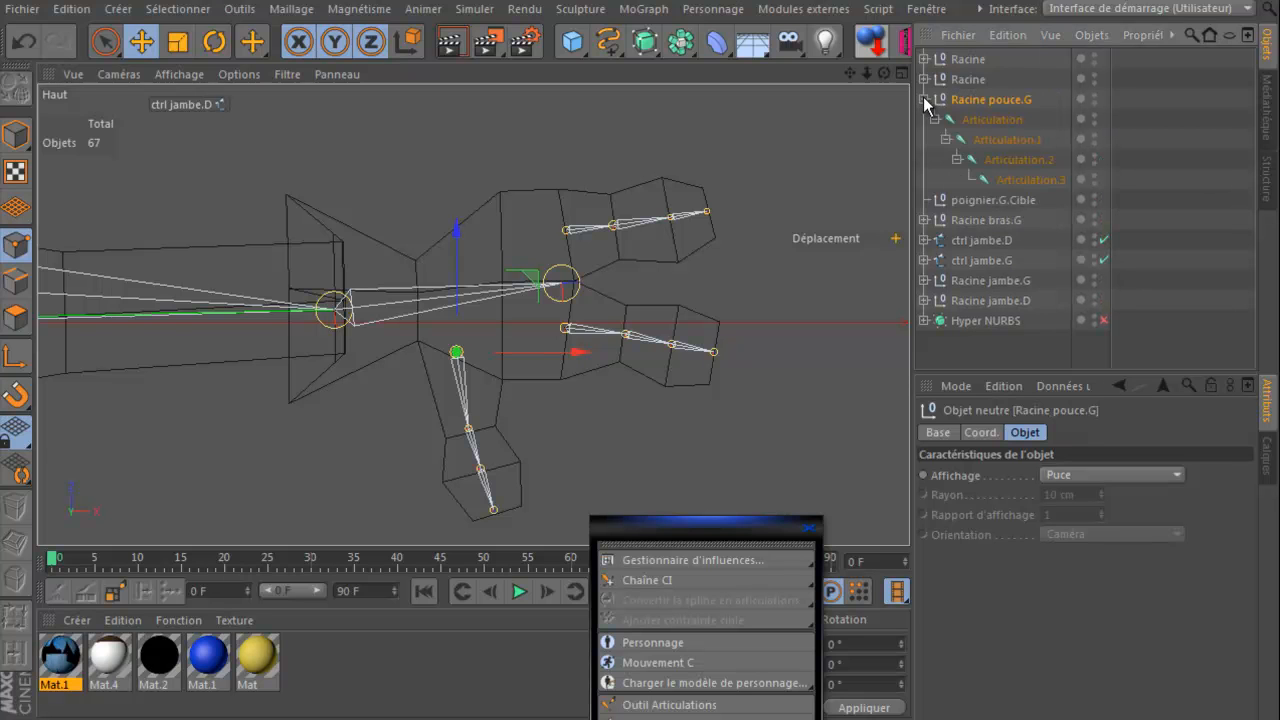
double_click(990, 120)
right_click(995, 121)
left_click(1012, 162)
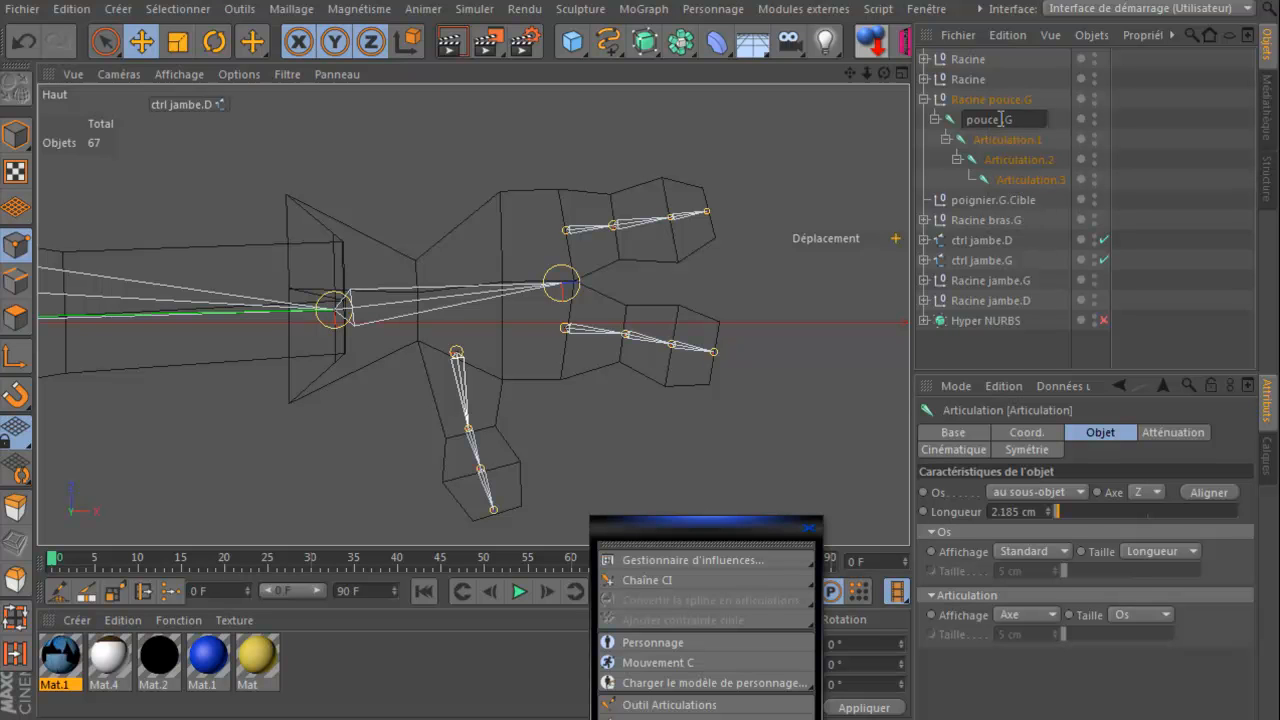
Step: Rename the thumb chain's second joint pouce 2.G, reusing the copied pouce.G name
left_click(1000, 143)
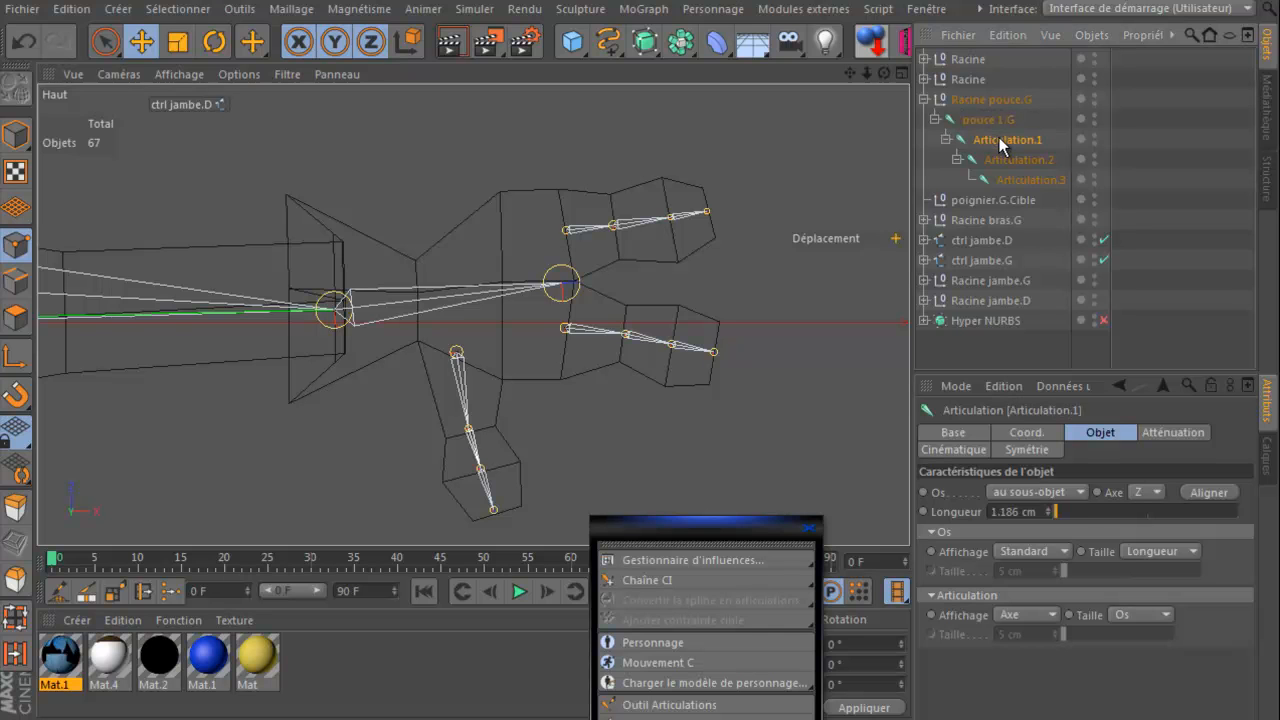
double_click(1000, 143)
right_click(1000, 143)
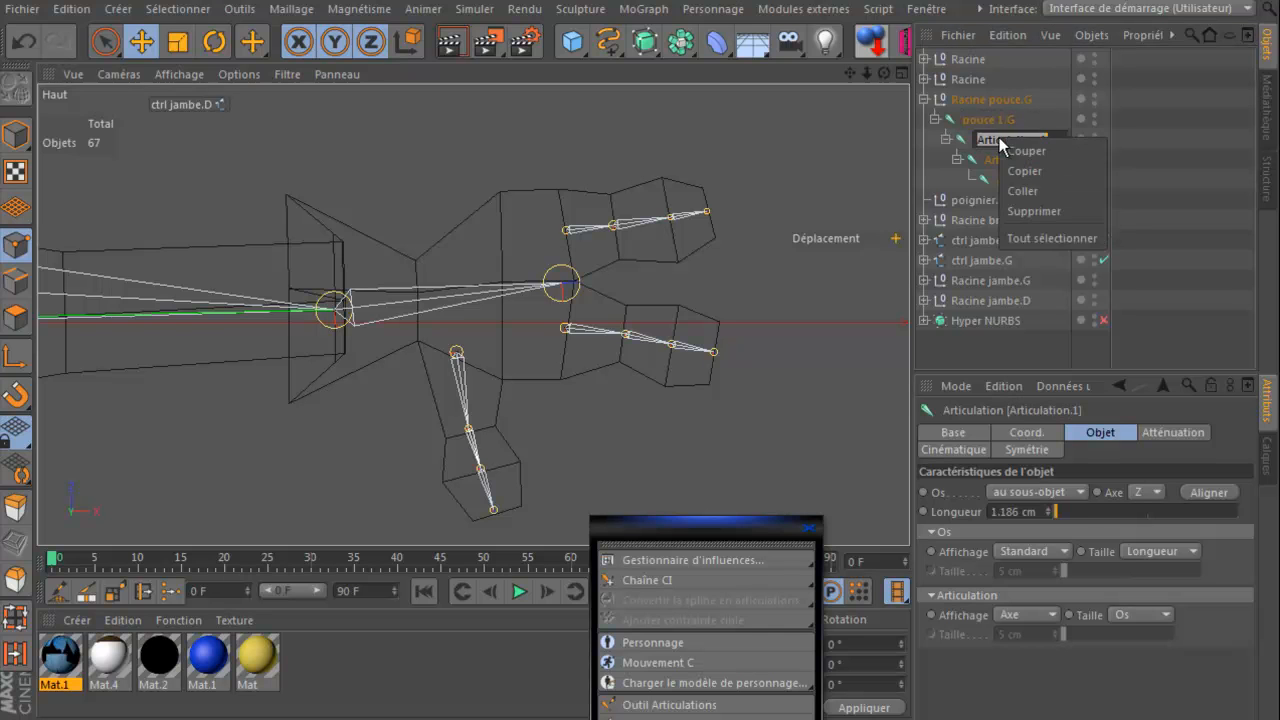
left_click(1022, 190)
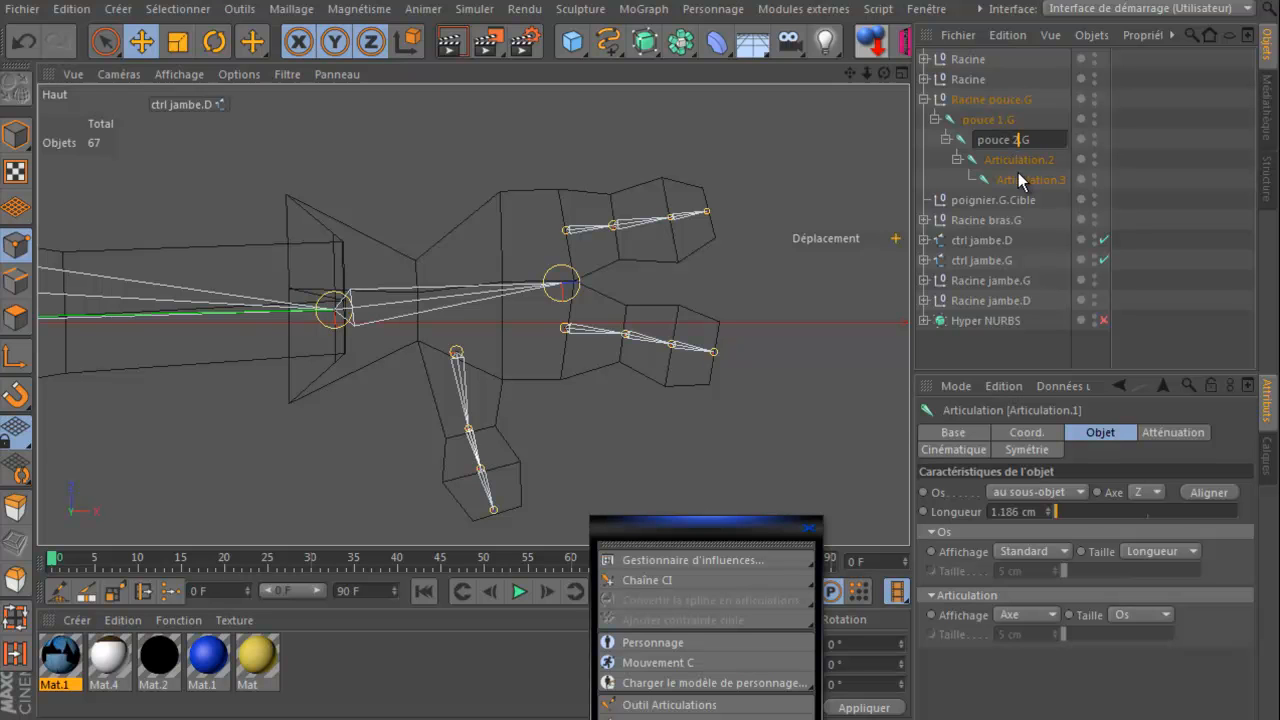
key("Return")
Step: Rename the thumb chain's third joint pouce 3.G, reusing the copied pouce.G name
double_click(1017, 160)
right_click(1017, 160)
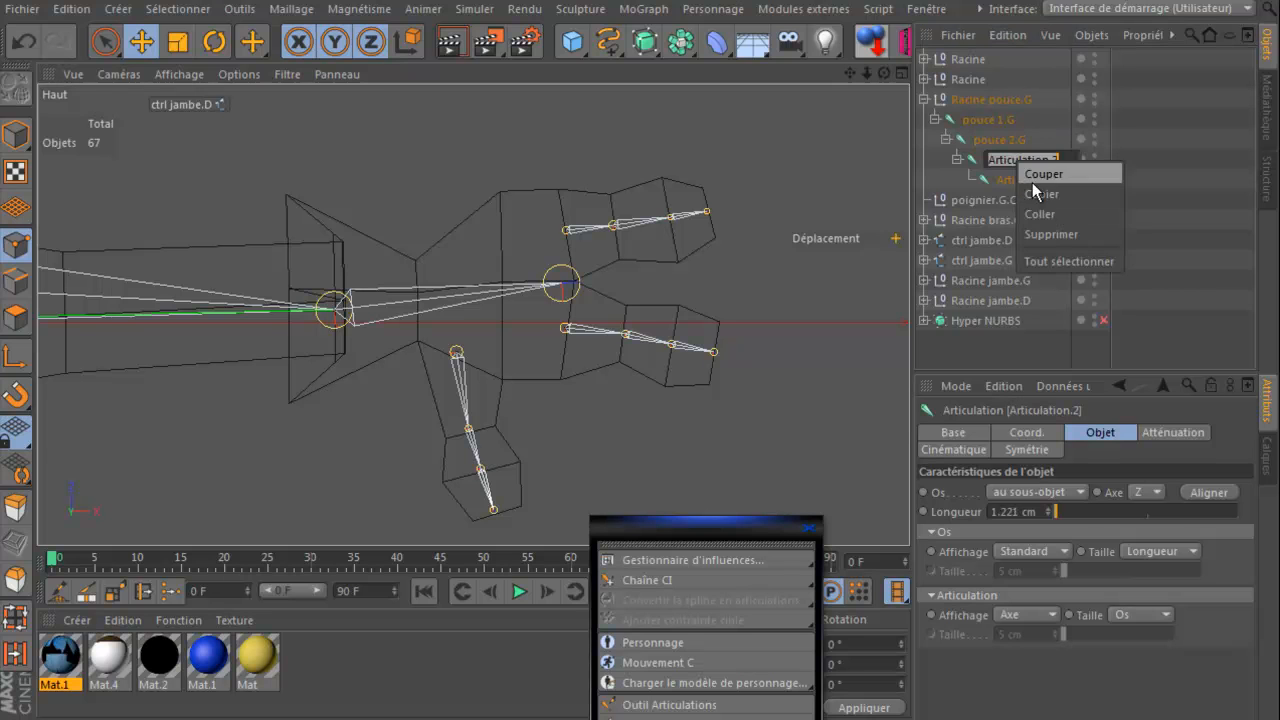
left_click(1030, 214)
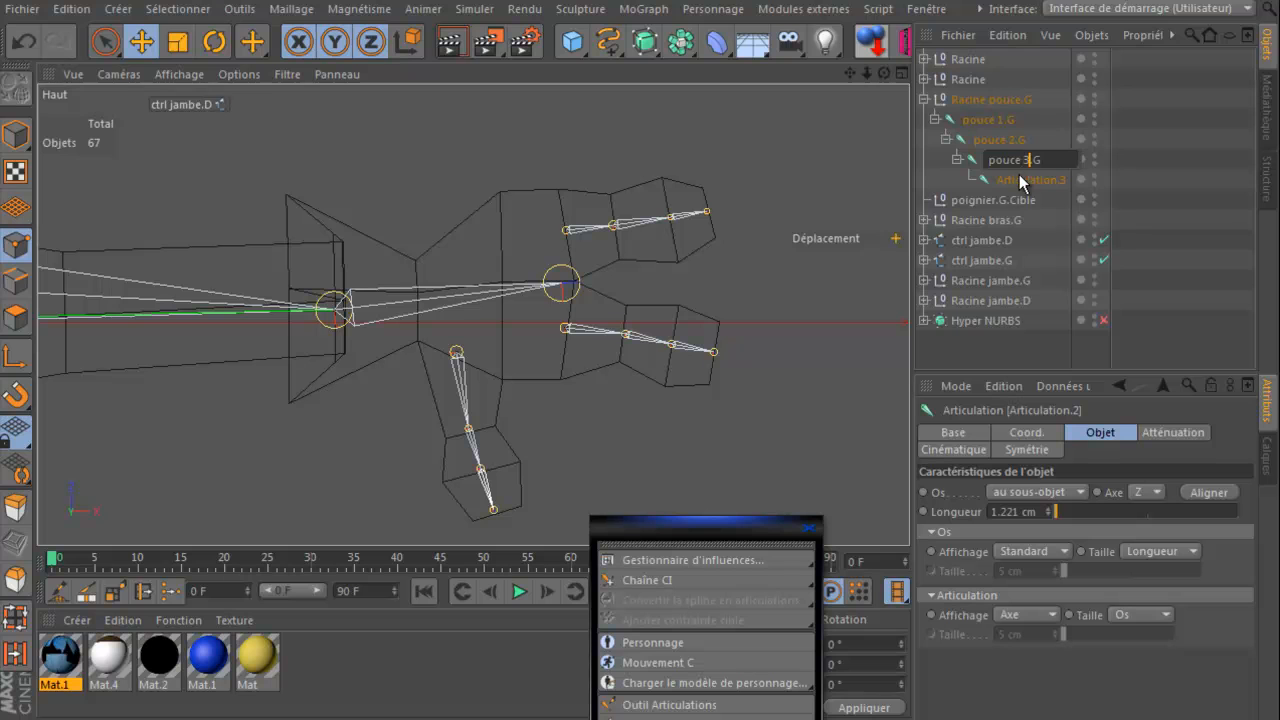
key("Return")
Step: Rename the thumb chain's last joint pouce 4.G and collapse the Racine pouce.G hierarchy
double_click(1028, 180)
right_click(1020, 180)
left_click(1040, 233)
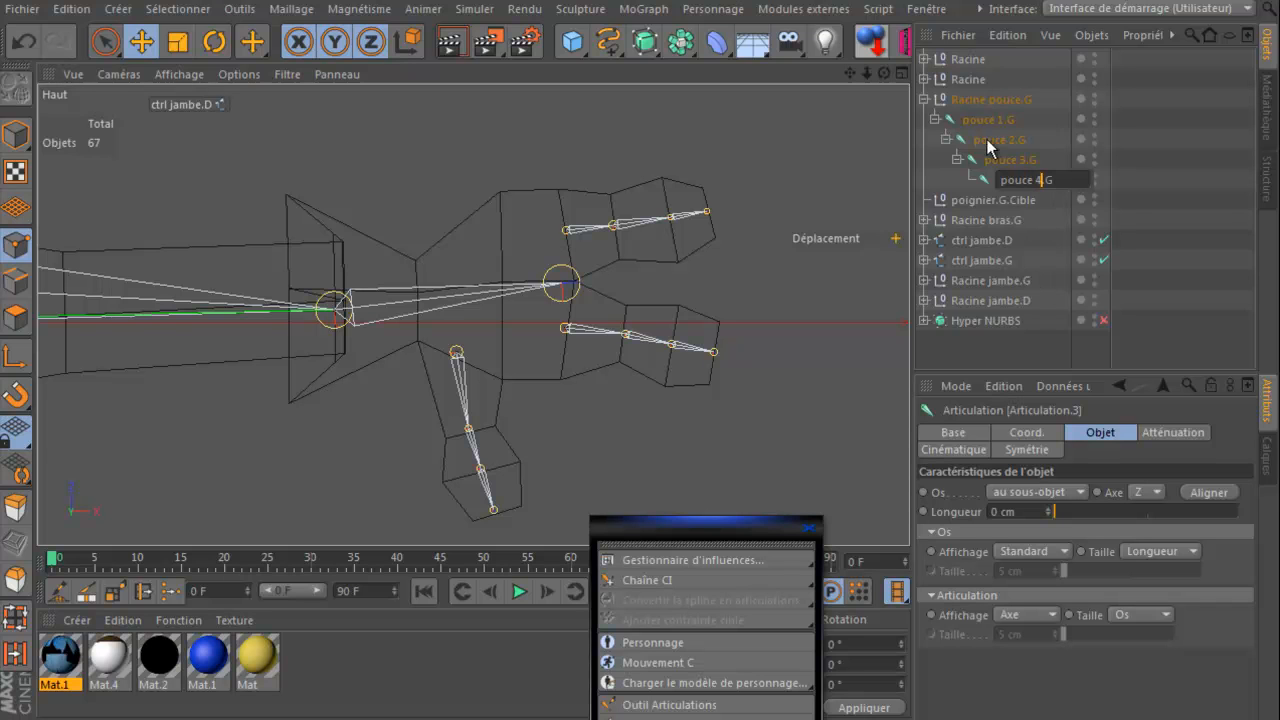
key("Return")
left_click(923, 98)
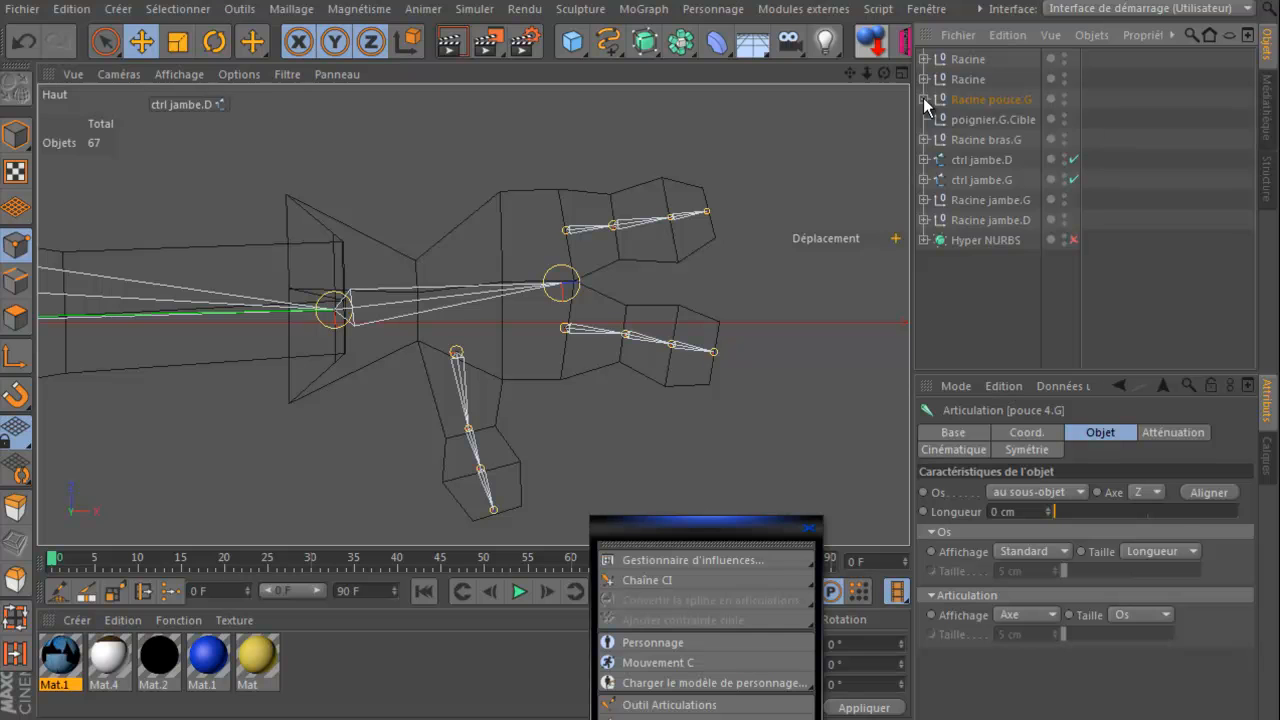
Step: Rename the lower finger chain's root as Racine index.G and copy the index.G part of the name
double_click(971, 79)
left_click(1002, 80)
type("in")
type("dex")
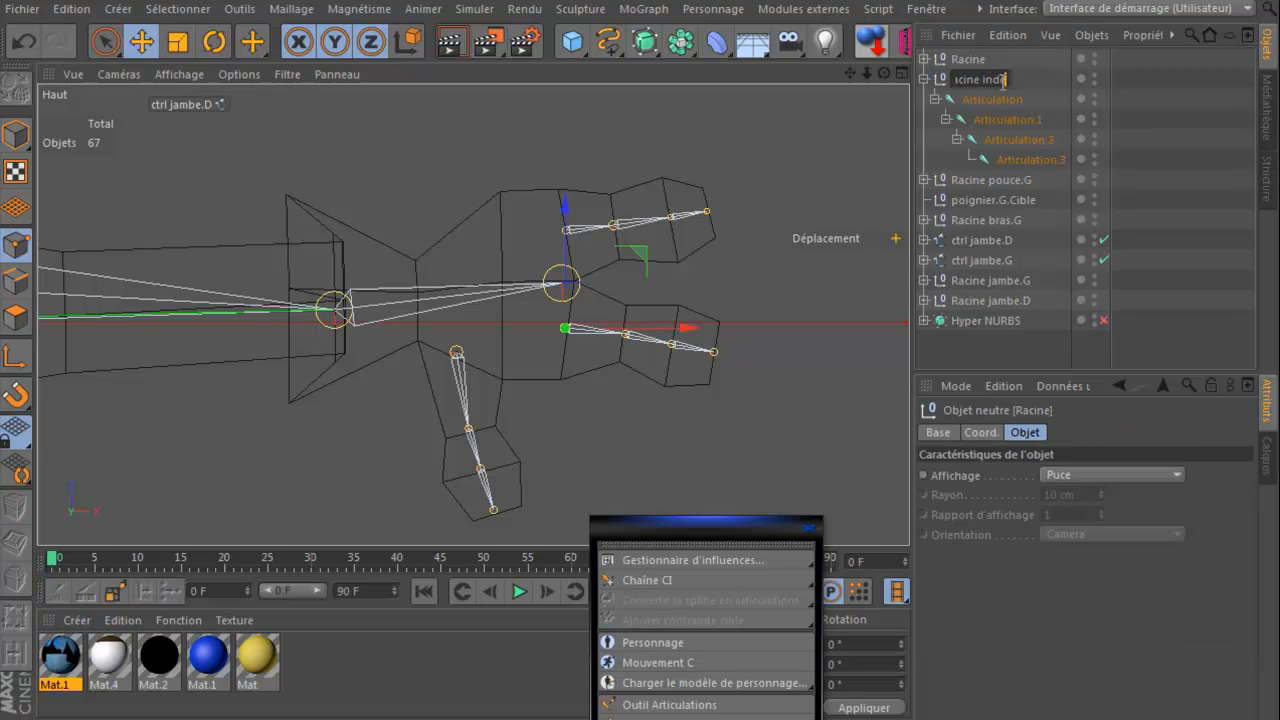
type(".0")
key("BackSpace")
type("G")
double_click(1021, 78)
key("ctrl+c")
right_click(990, 76)
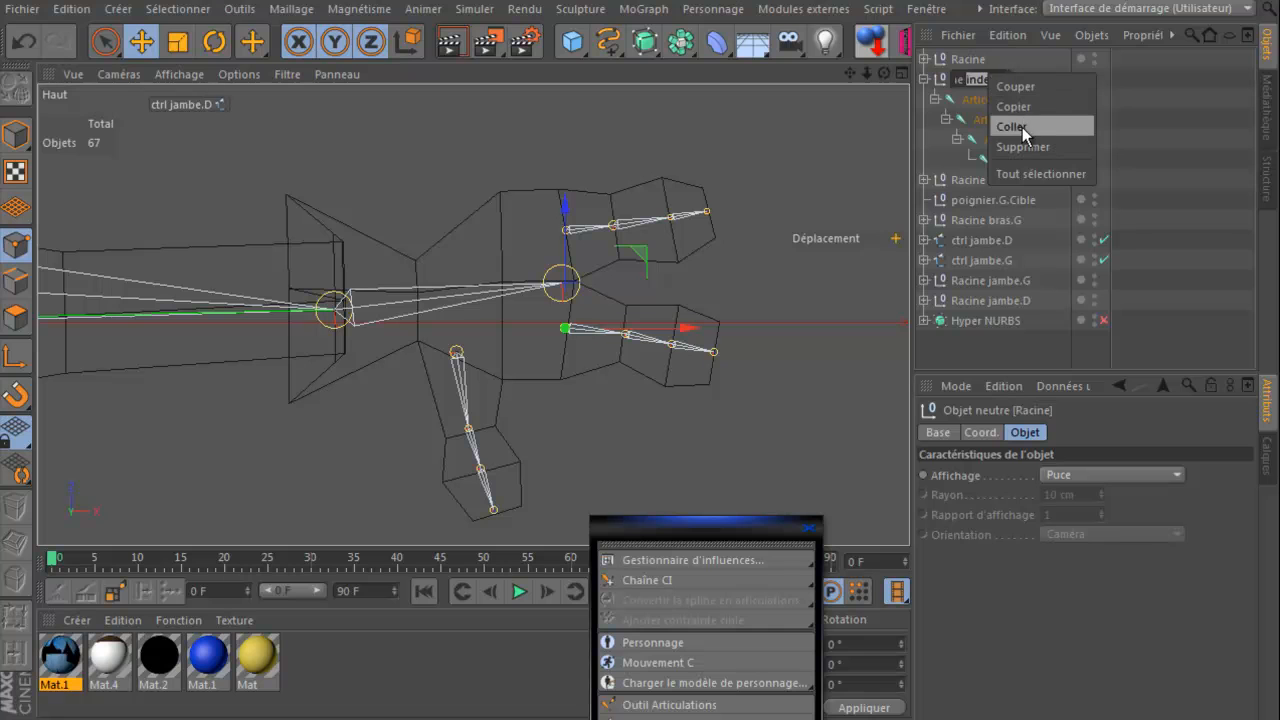
left_click(1019, 109)
Step: Rename the index finger's first joint index 1.G using the copied name
double_click(990, 100)
right_click(995, 100)
left_click(1015, 138)
left_click(998, 100)
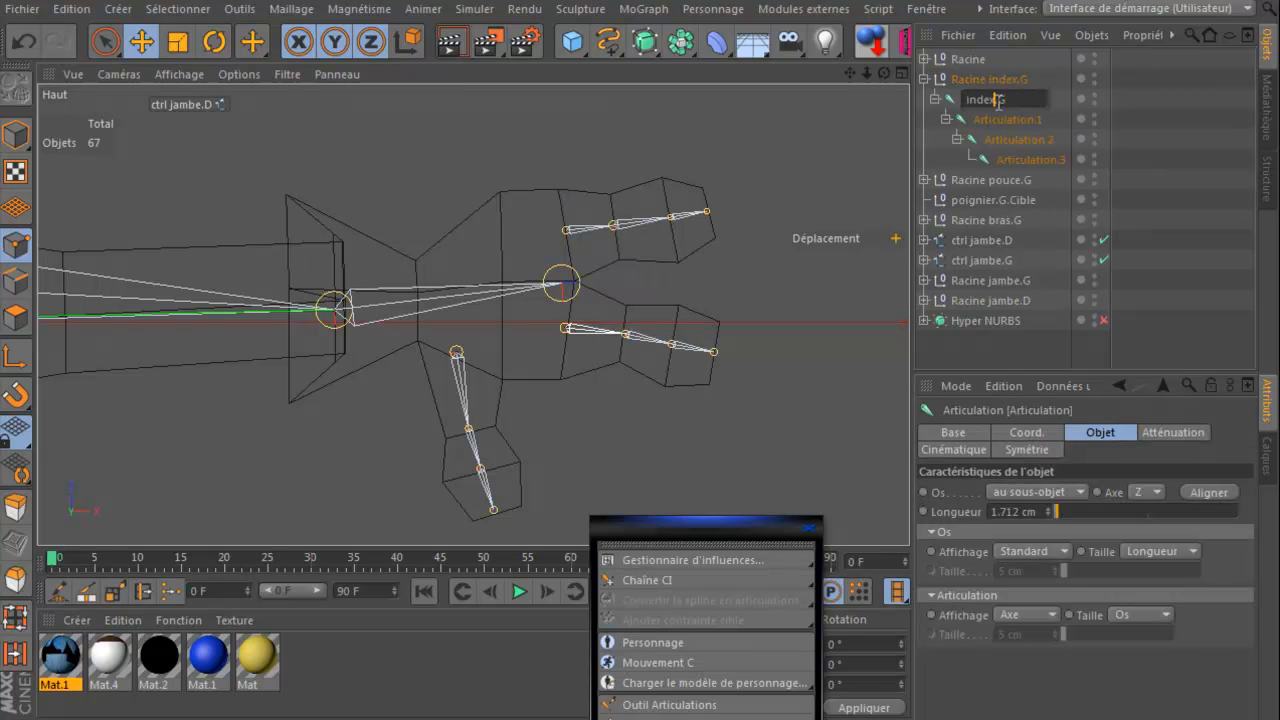
type("1")
key("Return")
Step: Rename the index finger's second joint index 2.G using the copied name
left_click(992, 120)
double_click(995, 120)
right_click(995, 120)
left_click(1013, 158)
left_click(1009, 122)
type("2.G")
Step: Rename the index finger's third joint index 3.G using the copied name
left_click(1012, 140)
double_click(1012, 140)
right_click(1014, 141)
left_click(1036, 194)
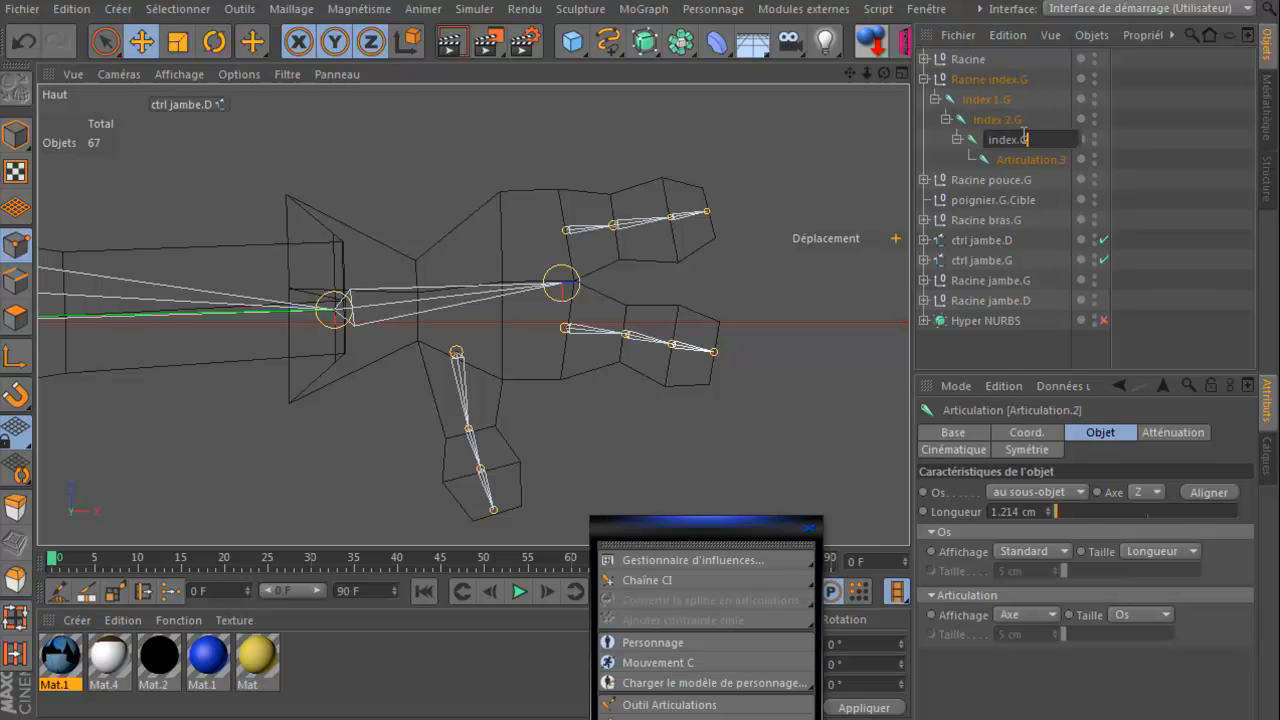
type("3")
Step: Rename the index finger's last joint index 4.G and collapse the Racine index.G hierarchy
left_click(1044, 161)
double_click(1044, 161)
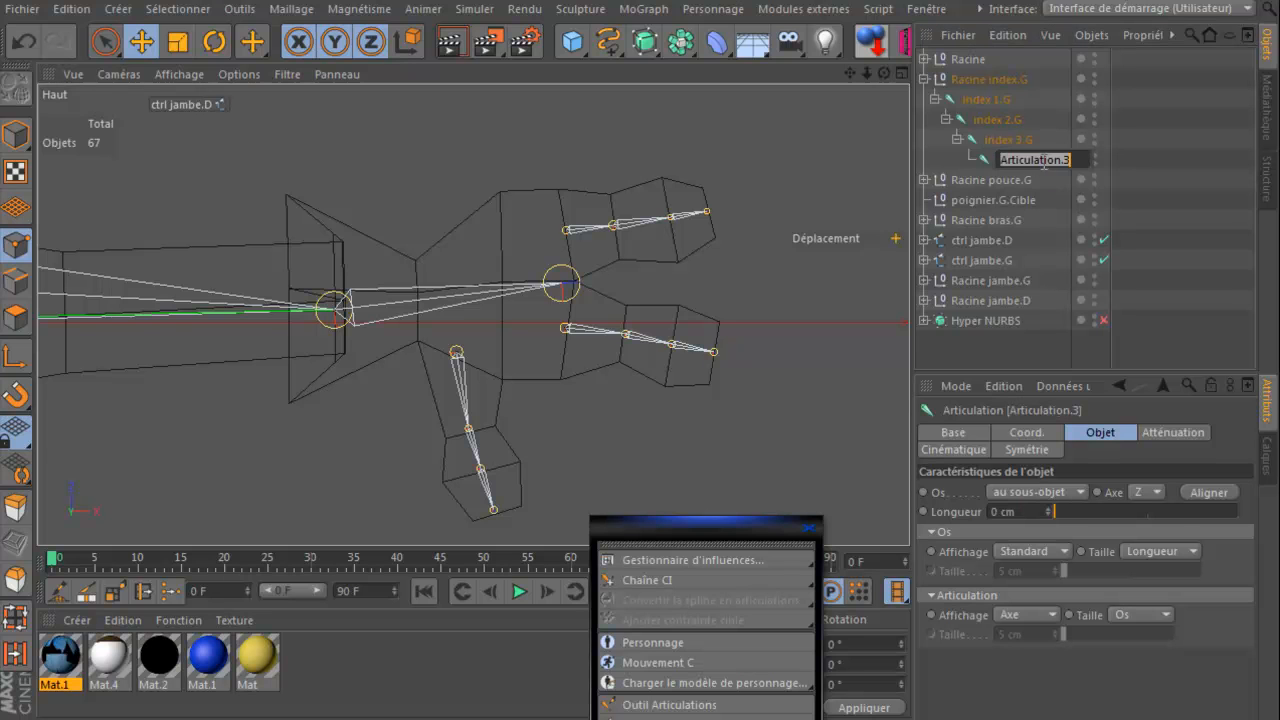
right_click(1034, 158)
left_click(1057, 210)
type("4.G")
left_click(924, 75)
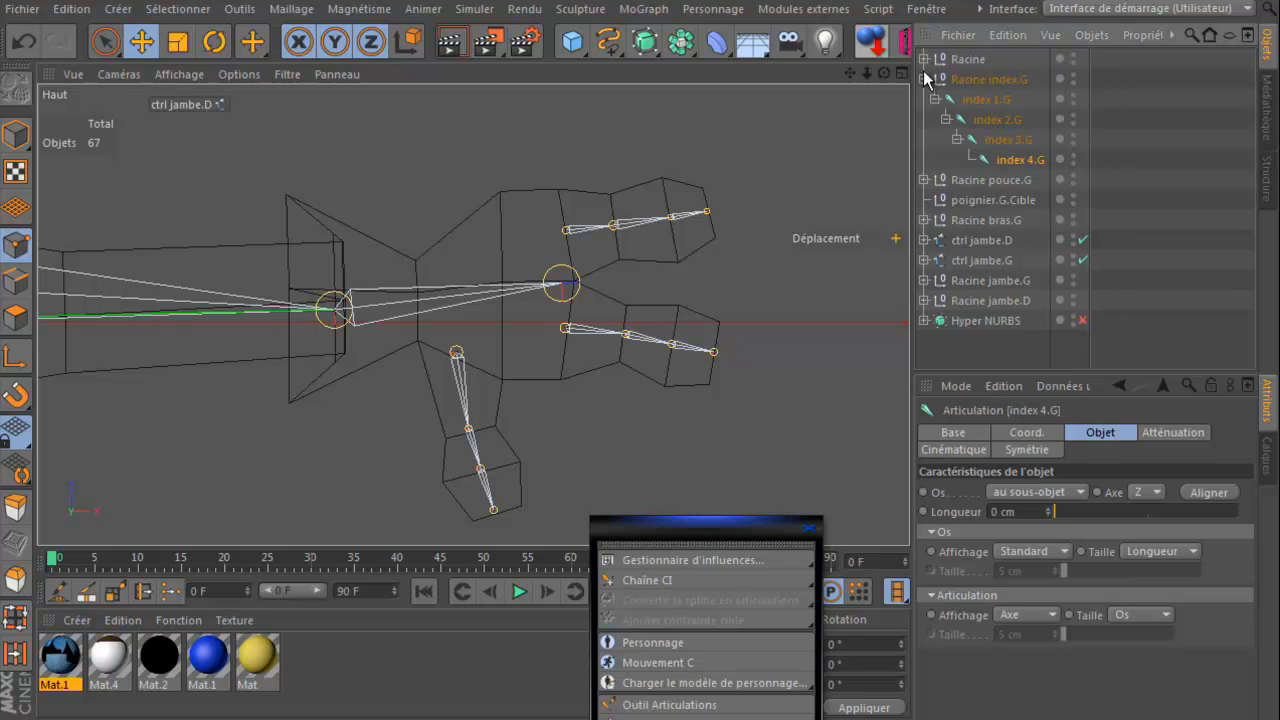
left_click(922, 78)
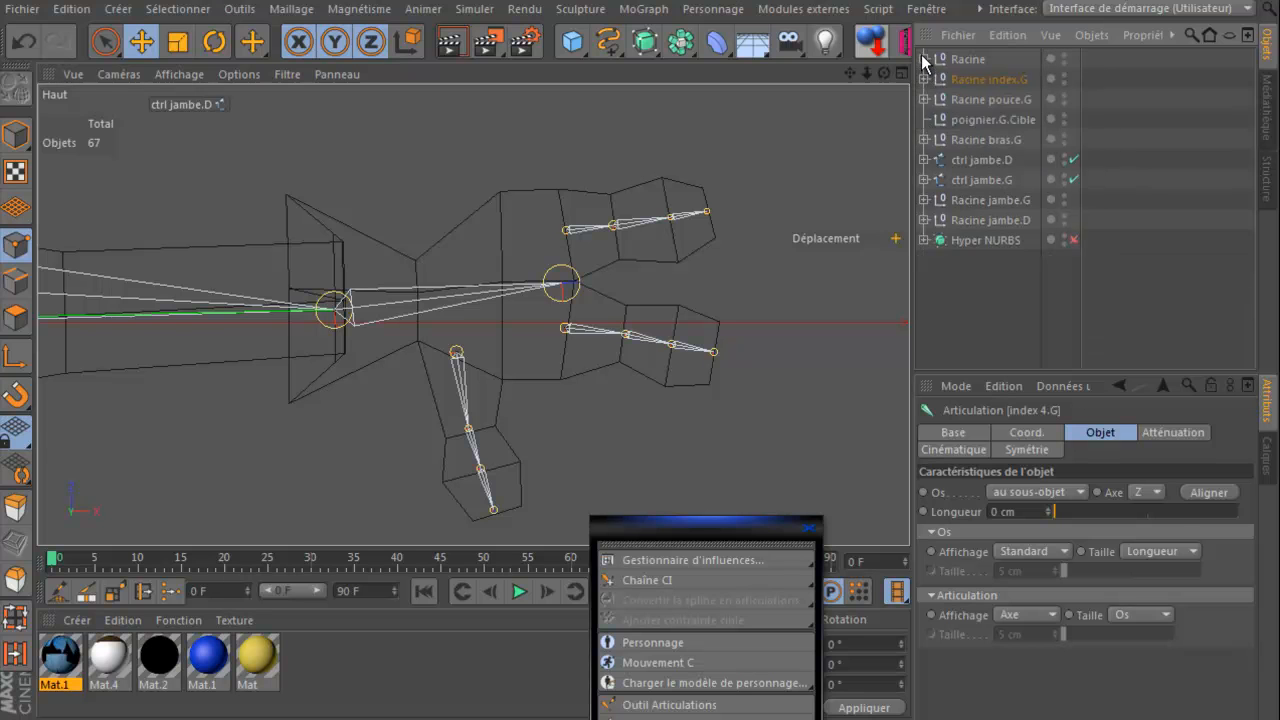
Step: Expand the upper finger chain, rename its root Racine mageur.G and copy the mageur.G part of the name
left_click(923, 58)
double_click(970, 60)
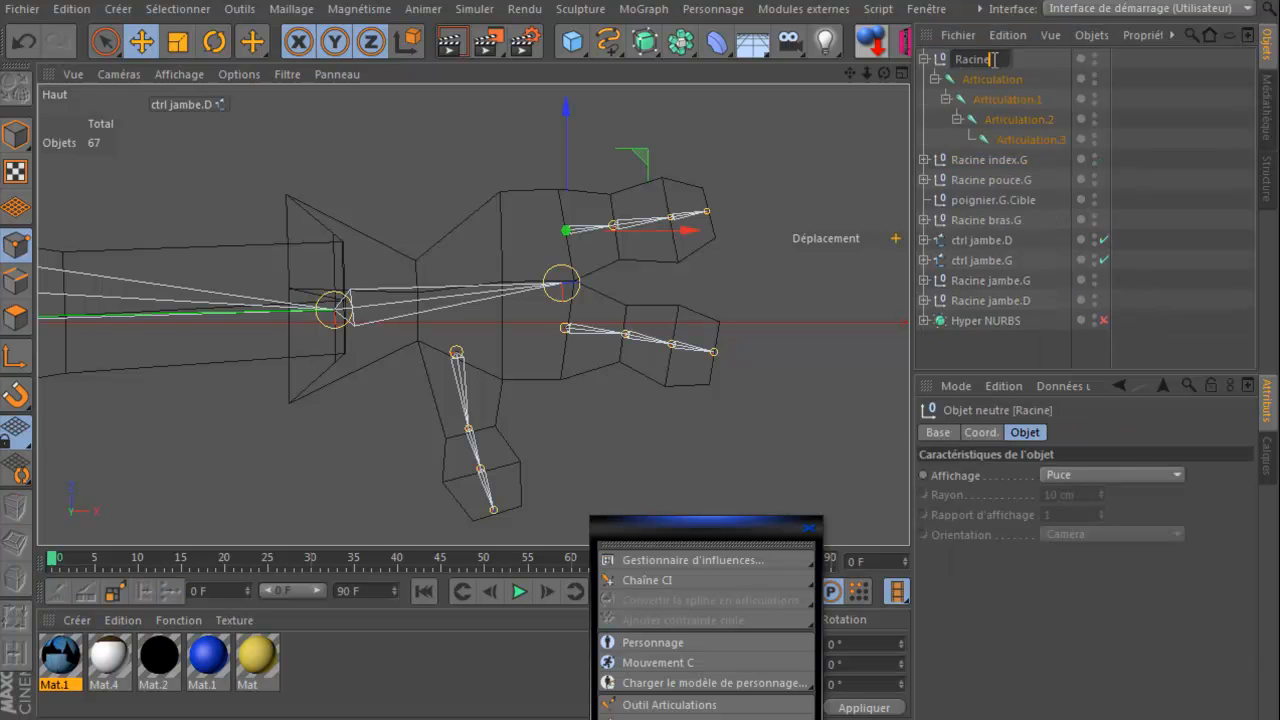
type("mageur .G")
key("ctrl+a")
right_click(991, 62)
left_click(1018, 88)
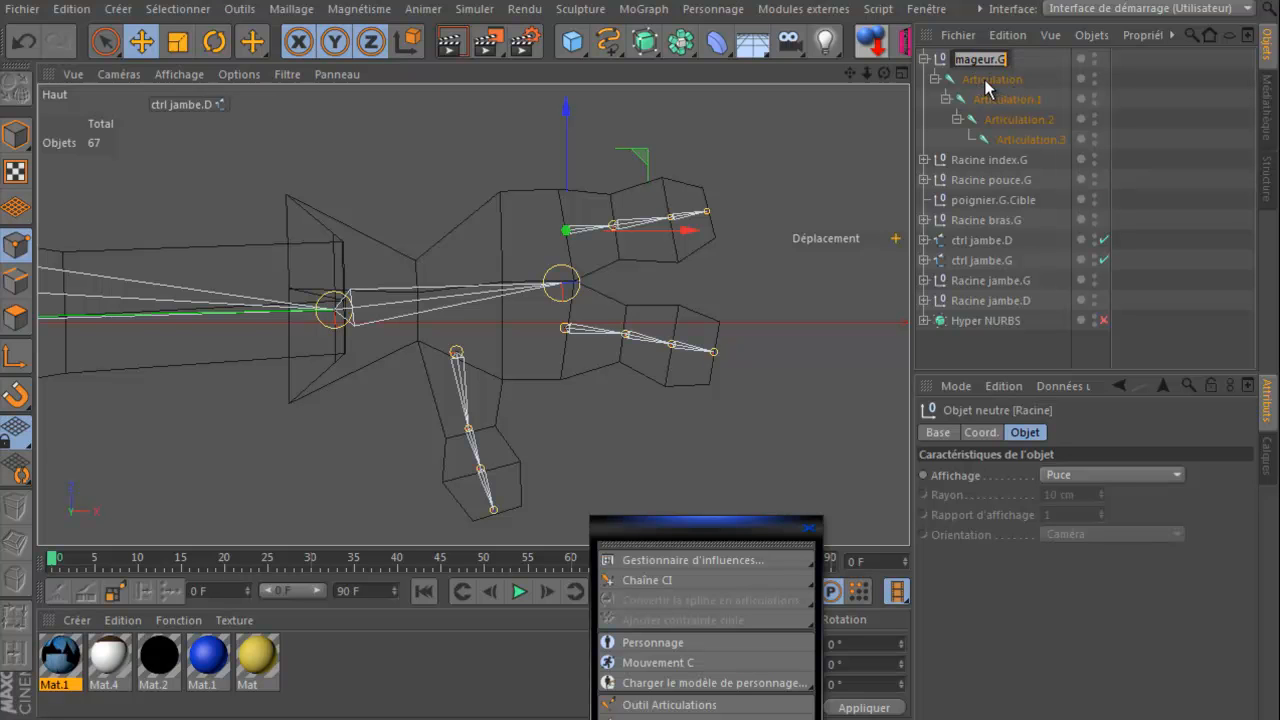
Step: Rename the upper finger's first joint mageur 1.G using the copied name
double_click(987, 80)
right_click(986, 80)
left_click(1013, 126)
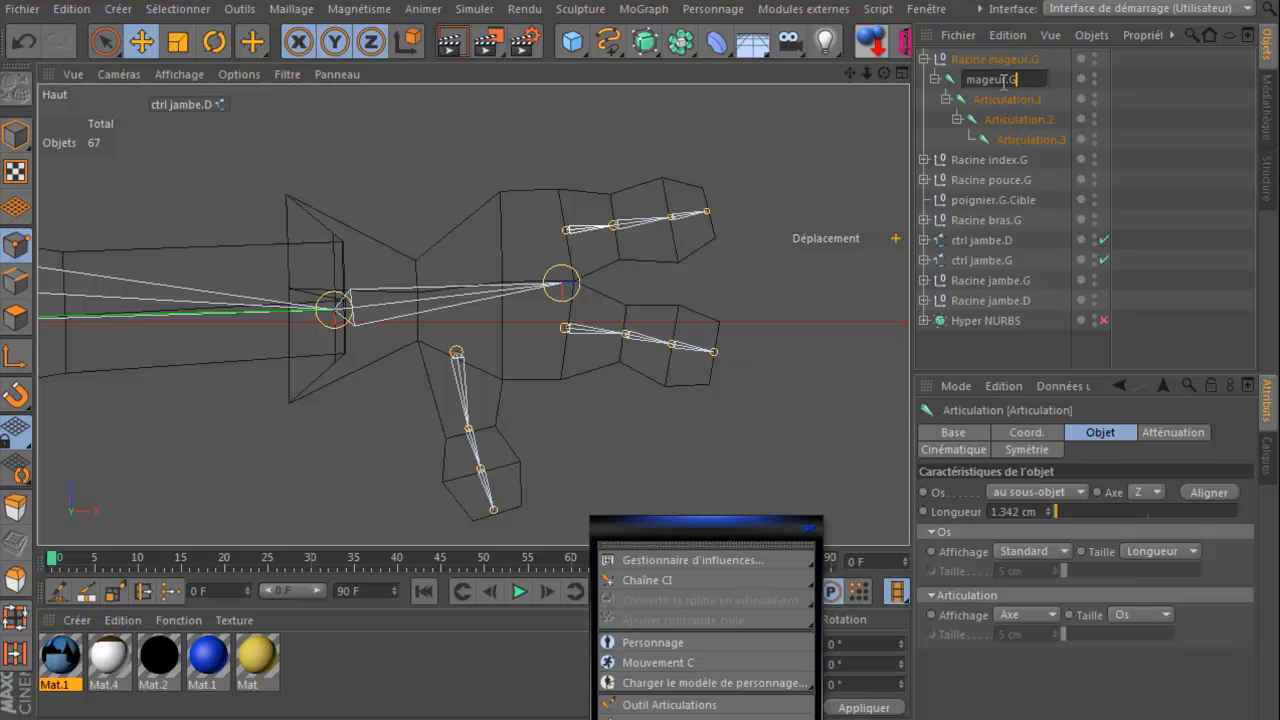
left_click(1007, 80)
type("1")
Step: Rename the upper finger's second joint mageur 2.G using the copied name
left_click(1001, 100)
double_click(1001, 100)
right_click(1002, 101)
left_click(1024, 153)
type("2.G")
Step: Rename the upper finger's third joint mageur 3.G using the copied name
left_click(1026, 120)
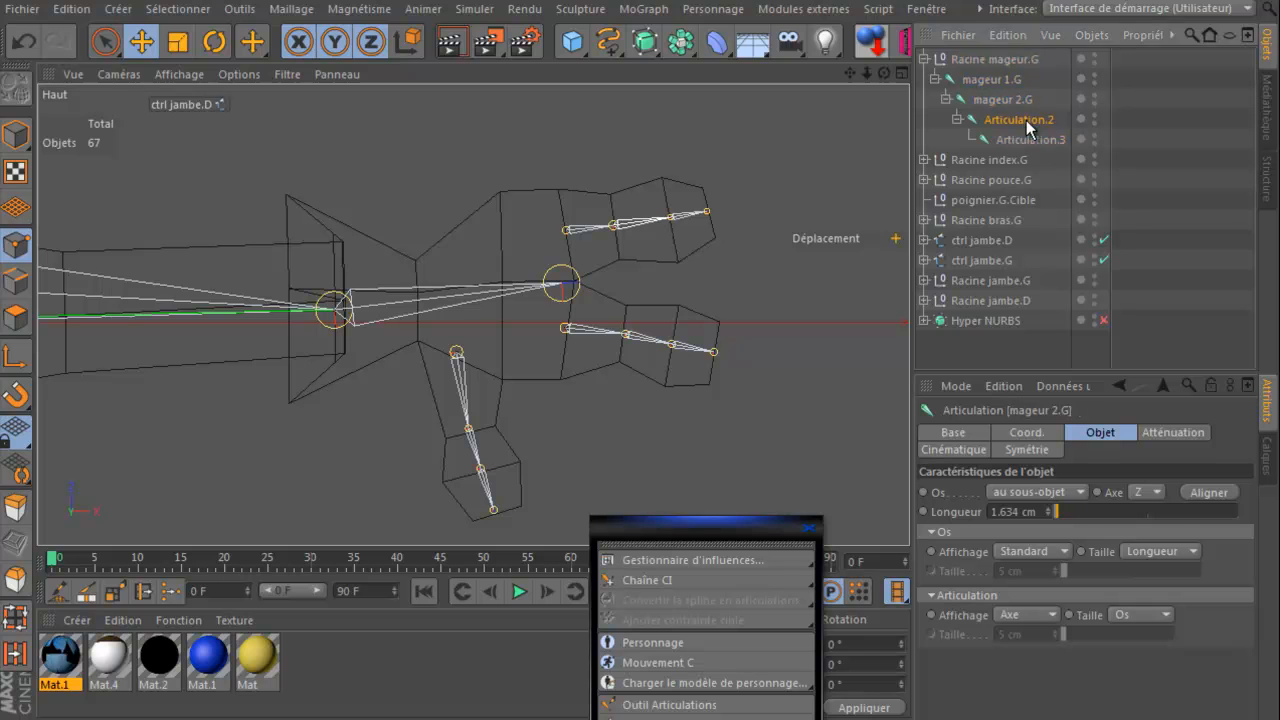
double_click(1026, 120)
right_click(1026, 120)
left_click(1046, 156)
left_click(1028, 120)
type("3.G")
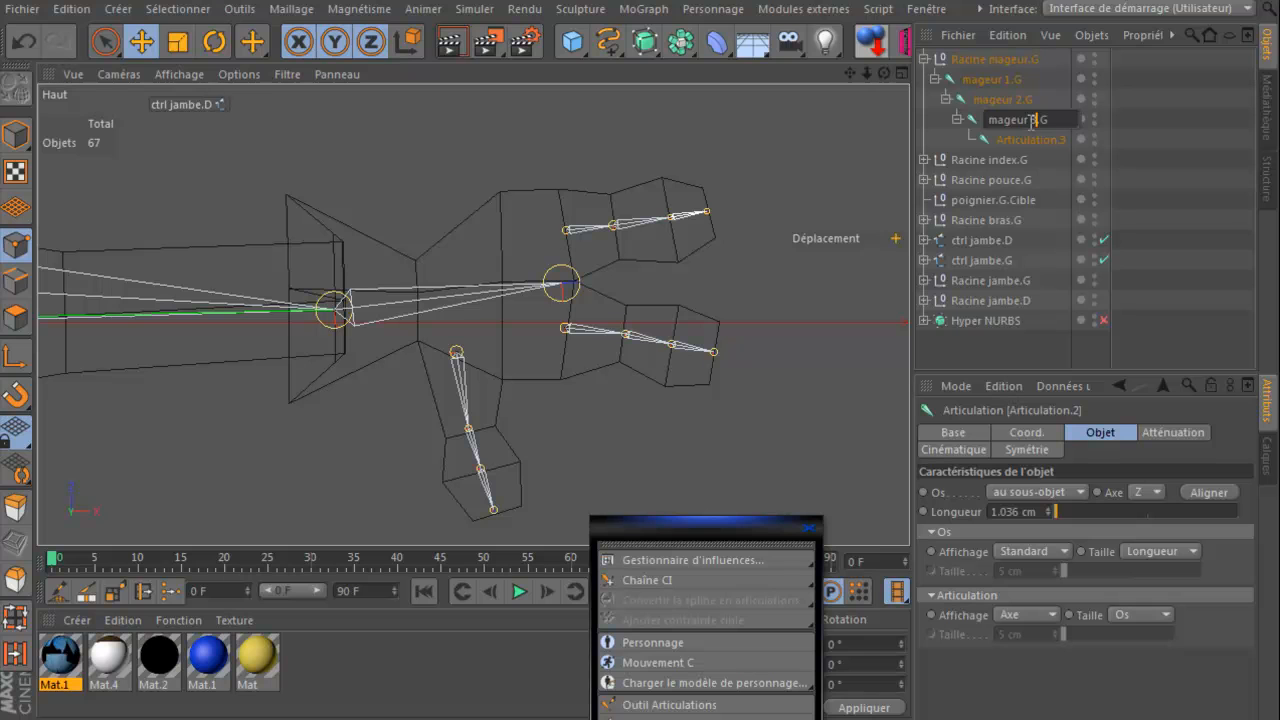
Step: Rename the upper finger's last joint mageur 4.G and collapse the Racine mageur.G hierarchy
left_click(1030, 136)
double_click(1030, 138)
right_click(1030, 142)
left_click(1046, 190)
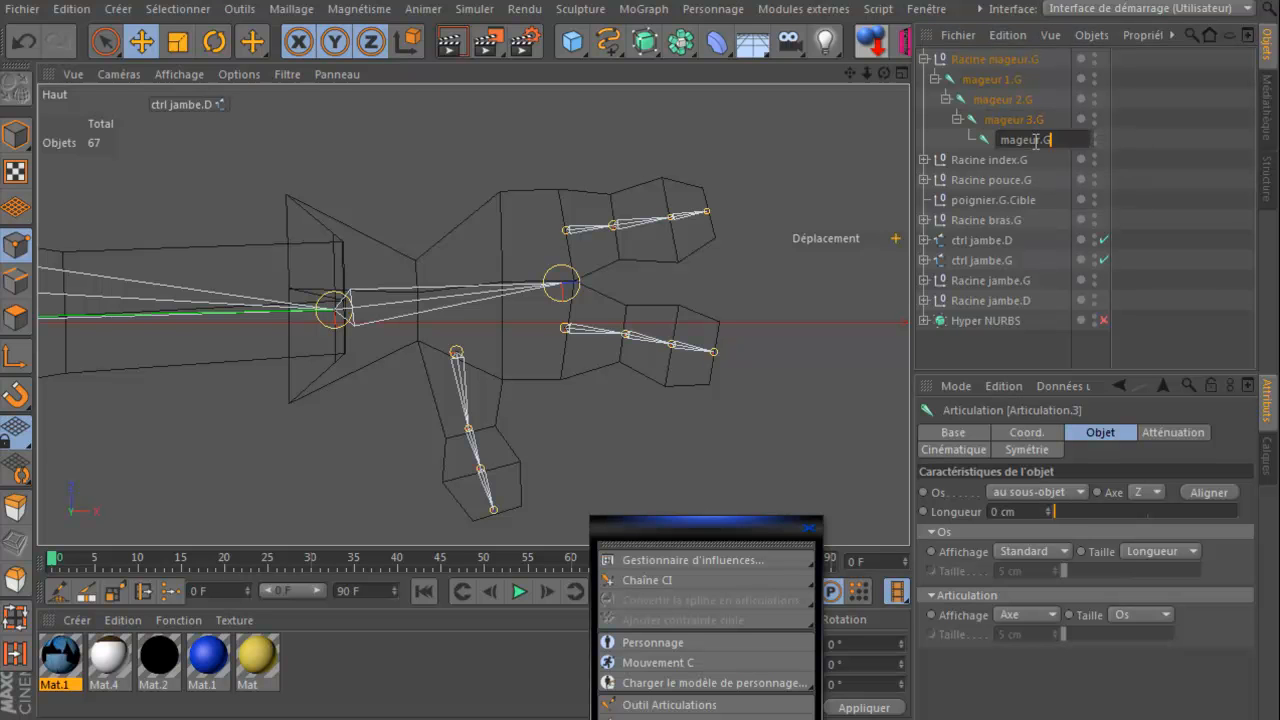
left_click(1041, 139)
type("4")
key("Return")
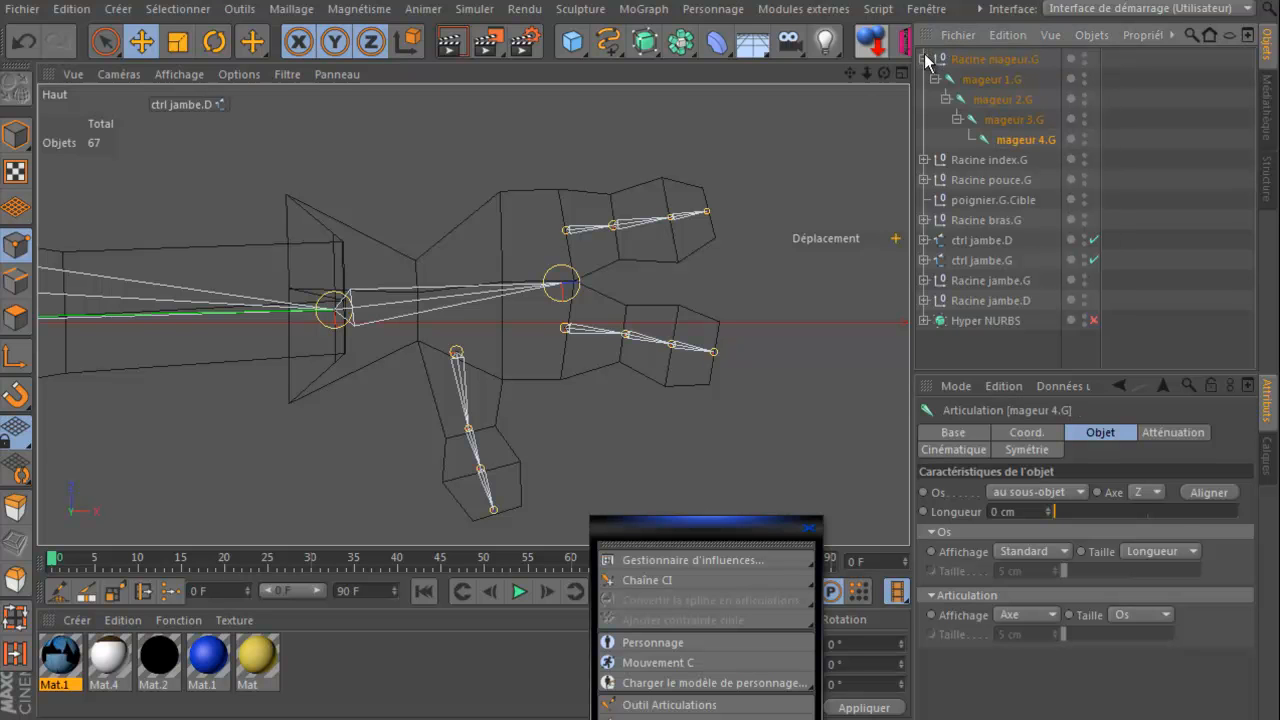
left_click(923, 59)
Step: Deselect all objects and close the floating palette of character tools
left_click(991, 302)
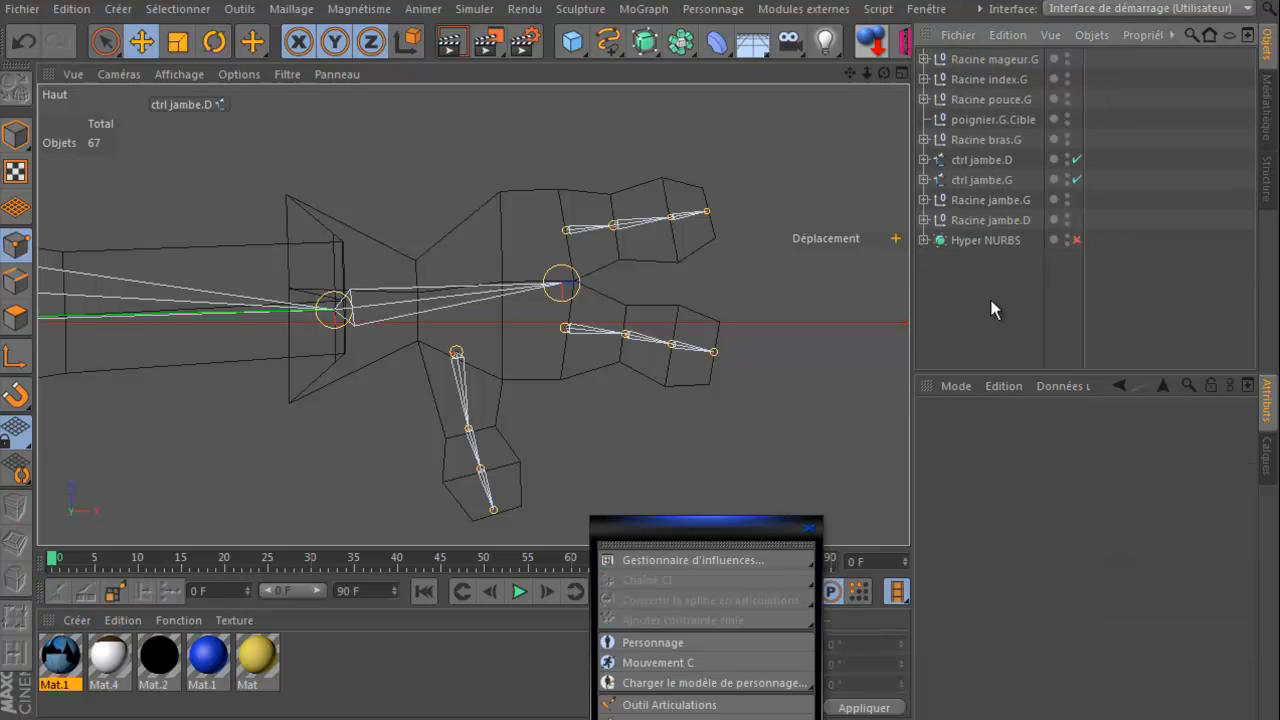
left_click_drag(733, 523, 699, 172)
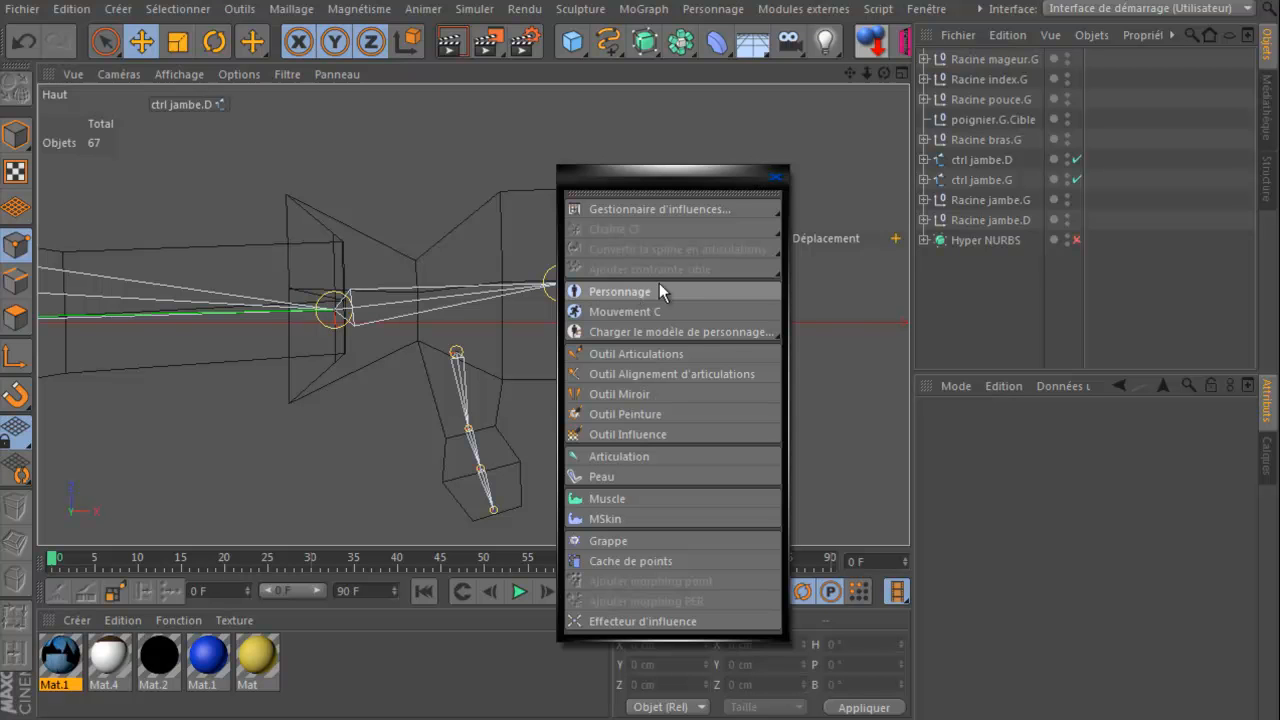
left_click(776, 180)
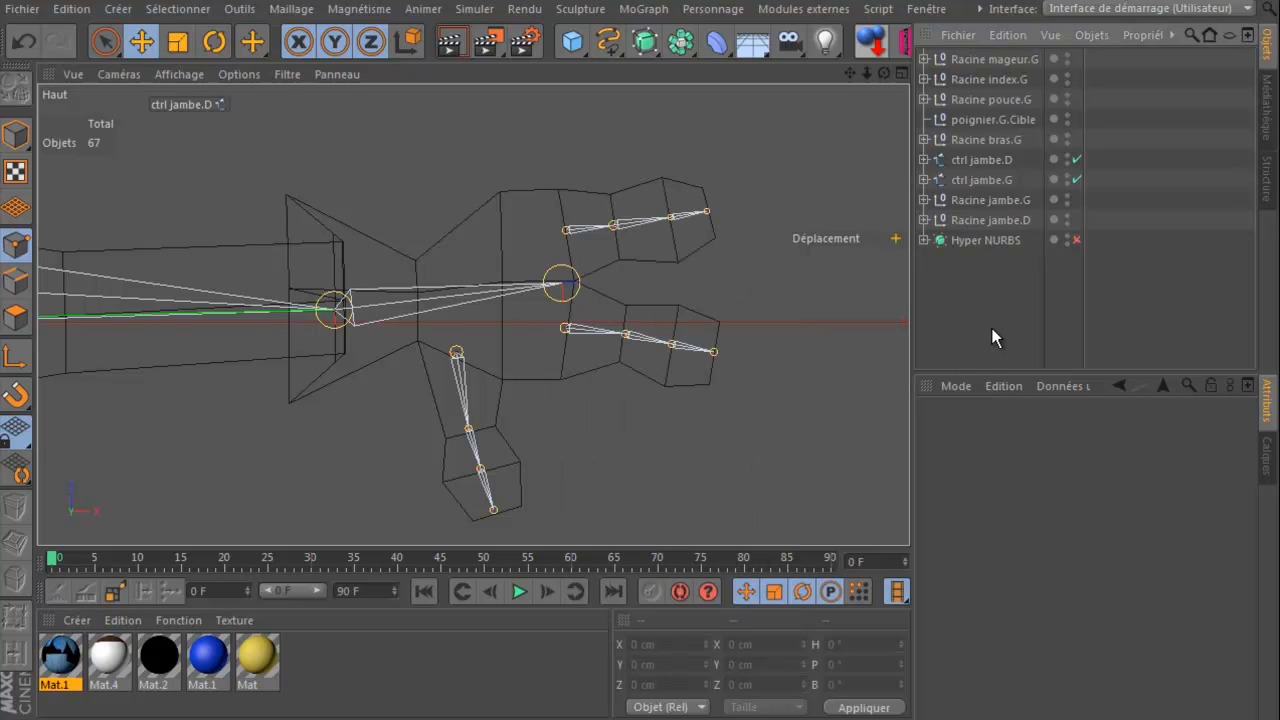
Step: Reorder the wrist target poignier.G.Cible to the end of the object list and expand the Racine bras.G hierarchy
left_click(972, 120)
left_click_drag(972, 321, 971, 325)
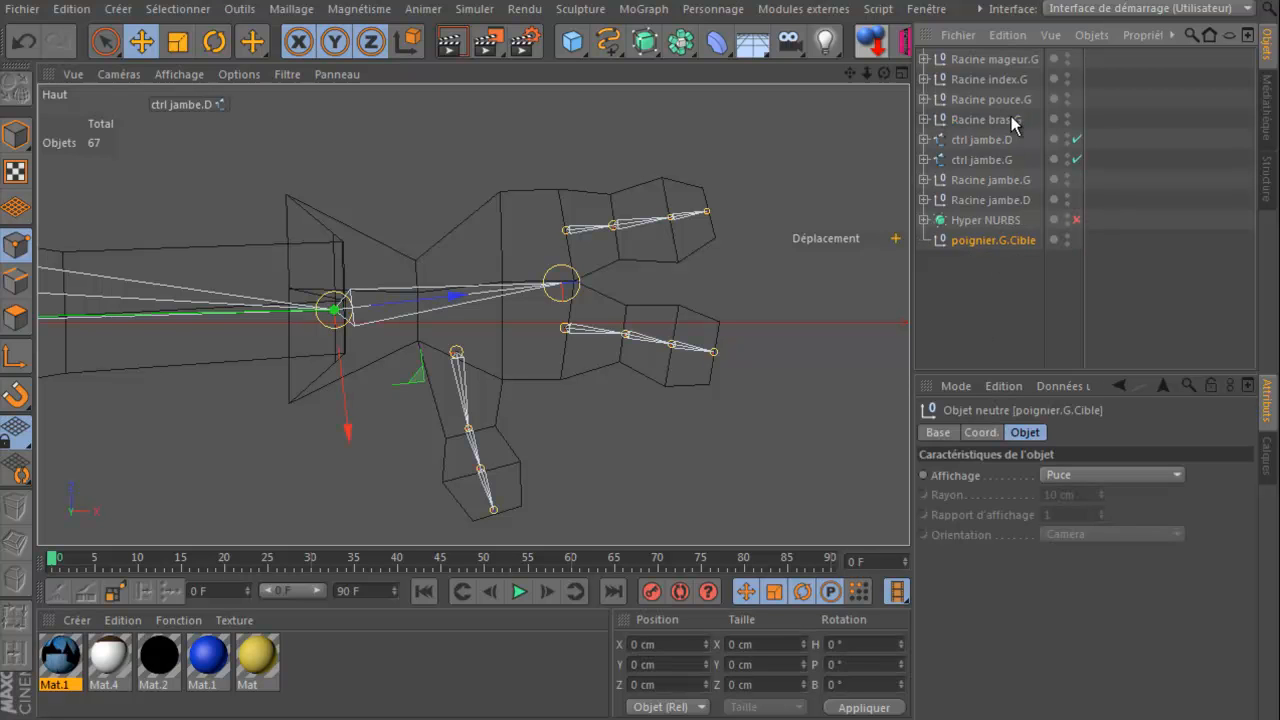
left_click(923, 119)
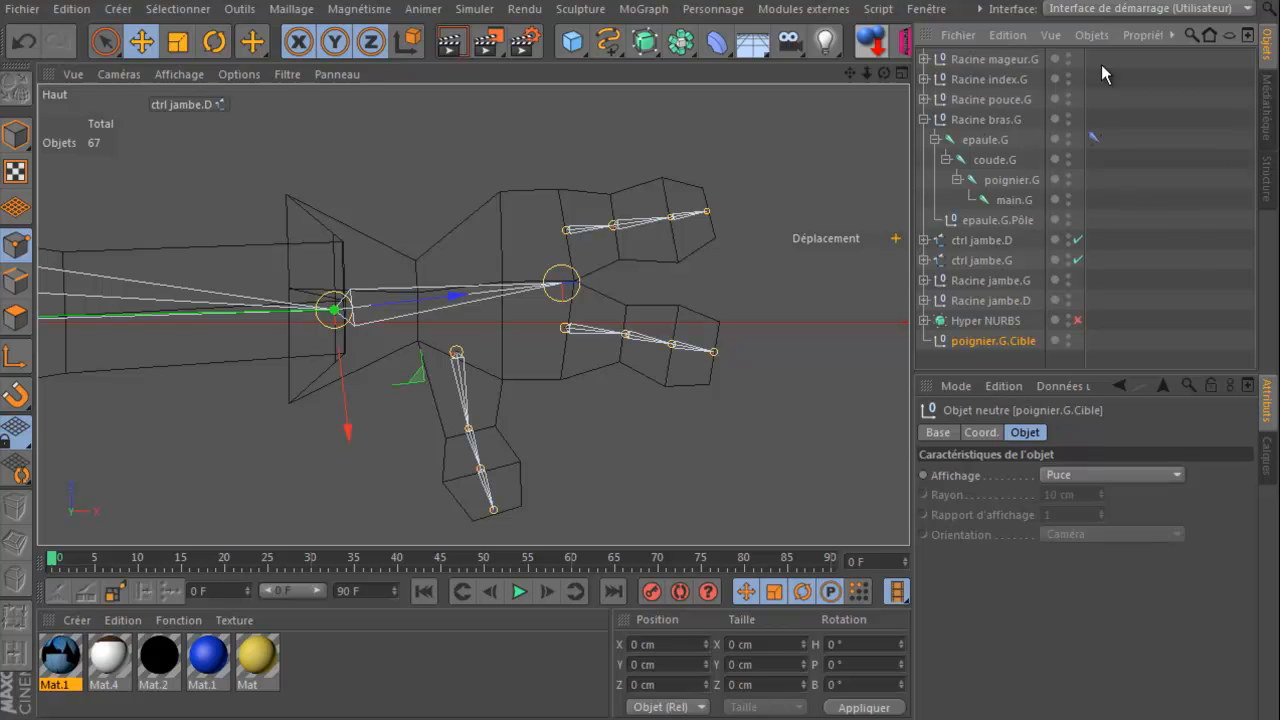
Step: Test the wrist target poignier.G.Cible by moving it while the finger roots are still unparented, and undo the move
left_click_drag(1109, 55, 970, 106)
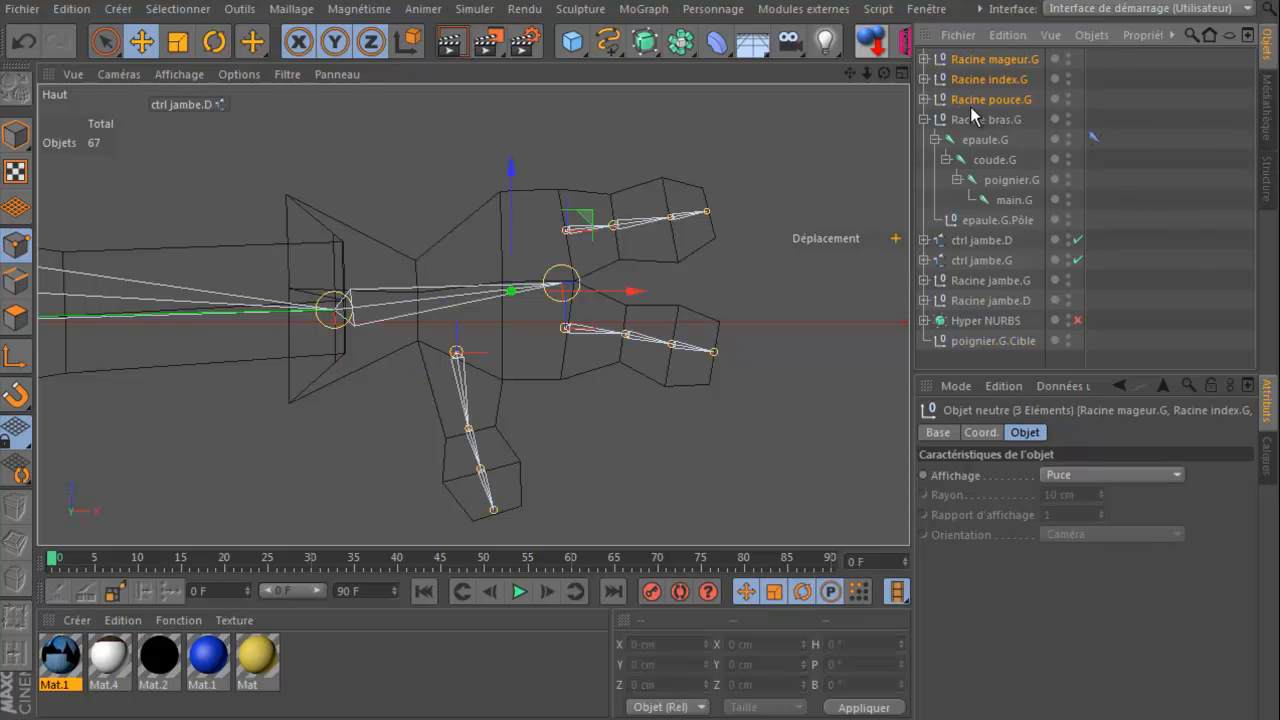
left_click_drag(978, 56, 984, 64)
left_click(971, 341)
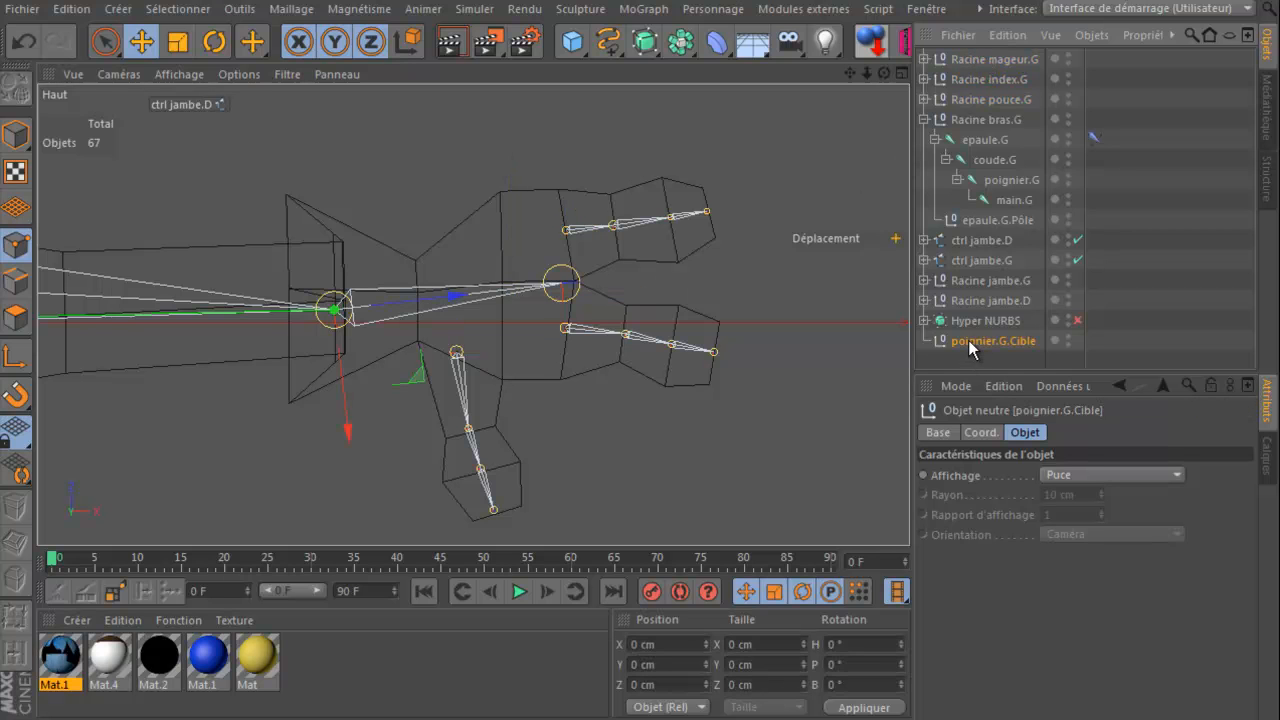
left_click_drag(414, 379, 392, 362)
left_click(24, 42)
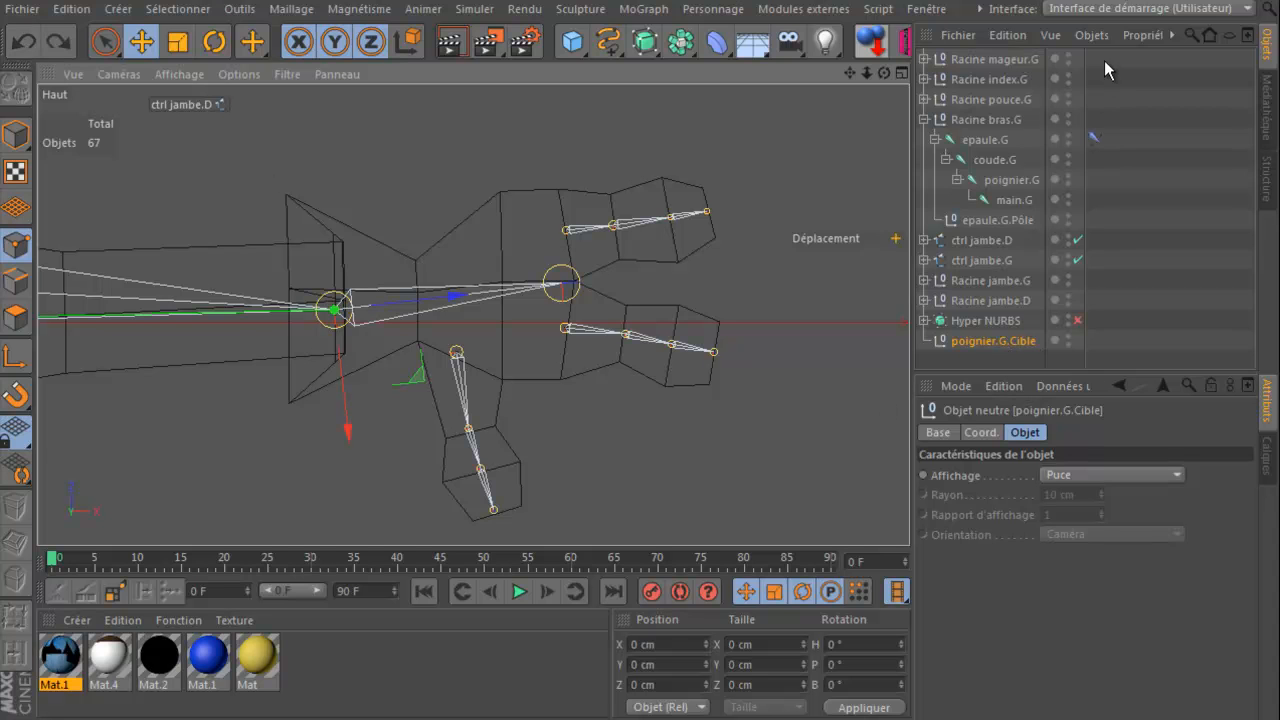
Step: Parent the finger roots Racine mageur.G, Racine index.G and Racine pouce.G under the wrist joint poignier.G
left_click_drag(1102, 55, 1002, 107)
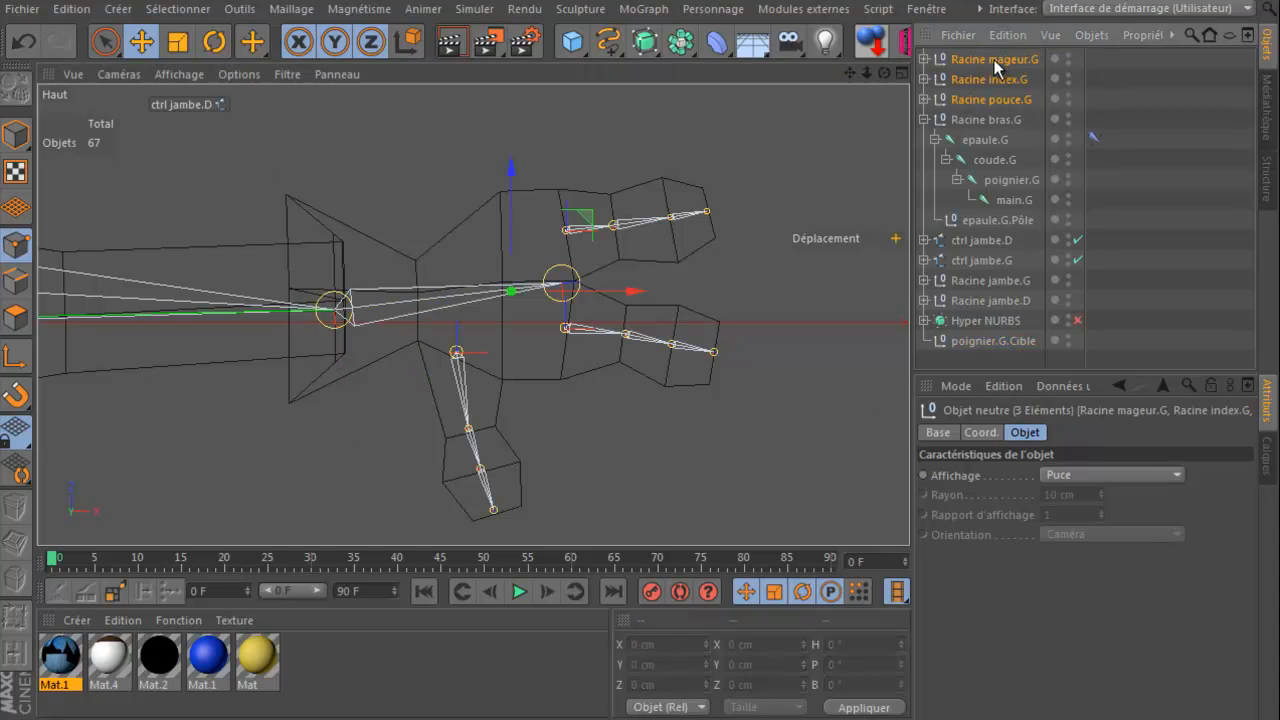
left_click_drag(988, 58, 1014, 190)
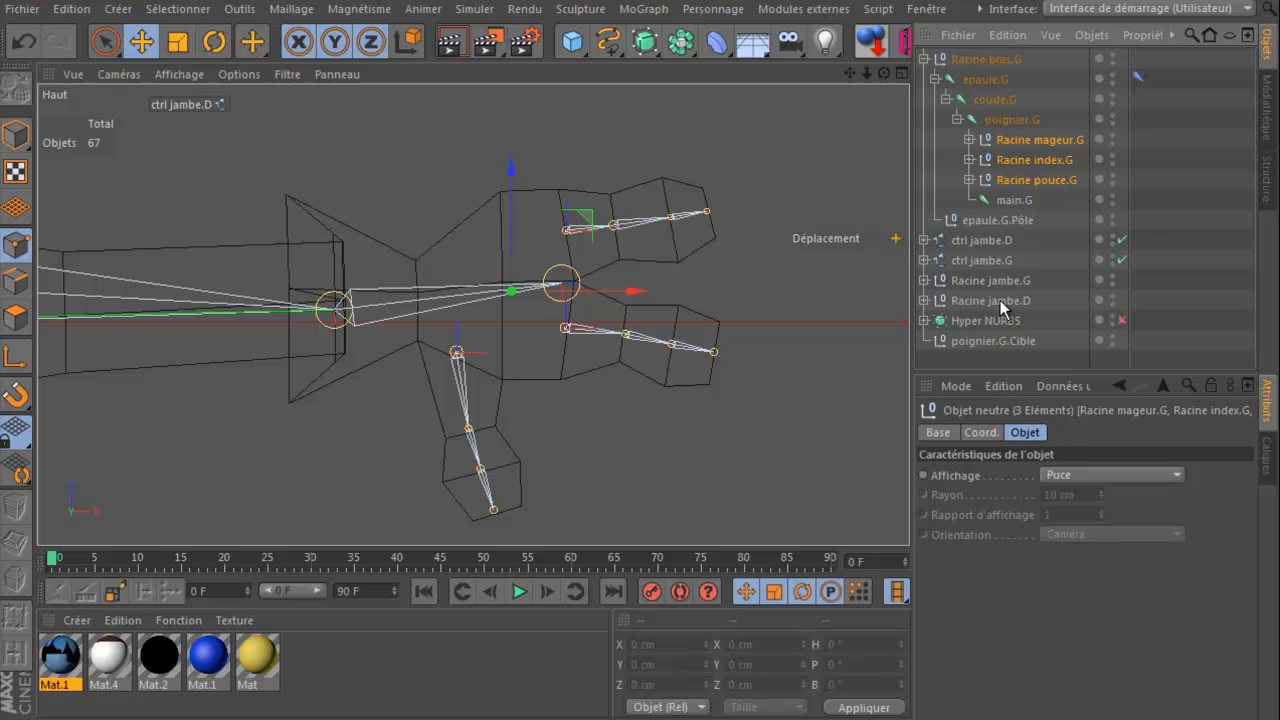
Step: Test how the parented fingers follow by moving the wrist target poignier.G.Cible slightly, and undo the move
left_click(968, 341)
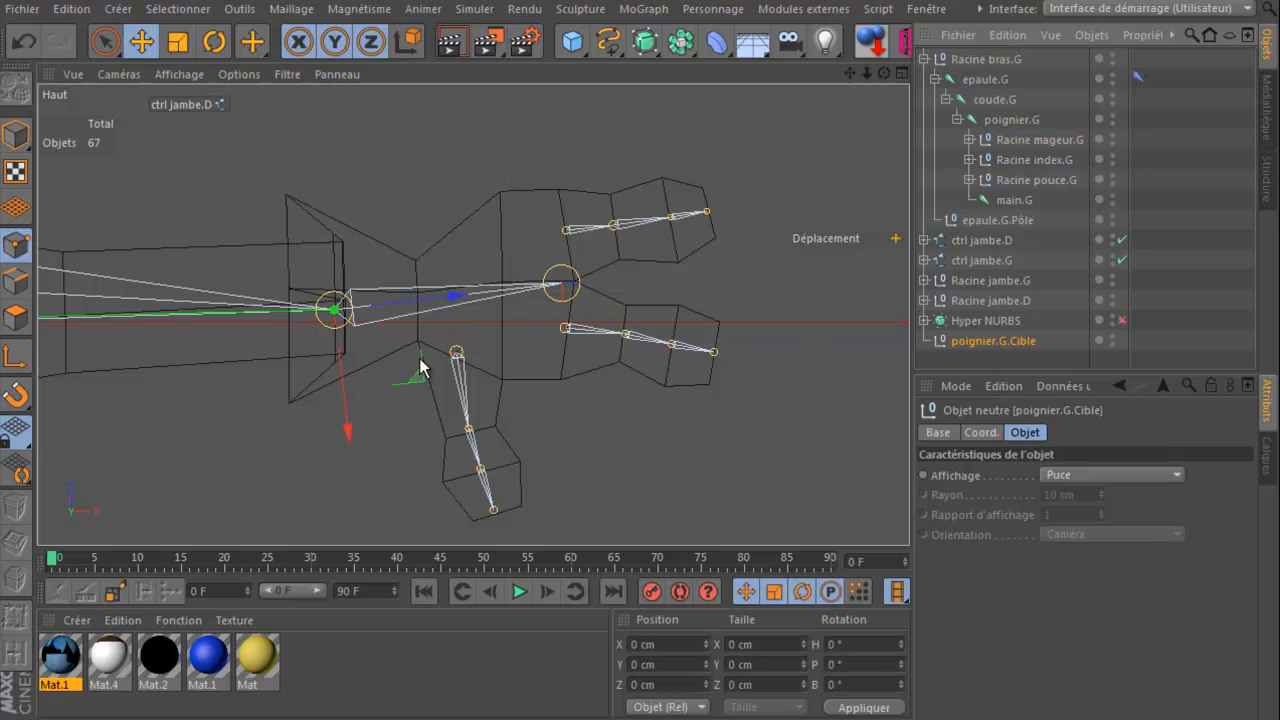
mouse_move(418, 385)
left_mouse_down()
mouse_move(372, 390)
mouse_move(422, 382)
left_mouse_up()
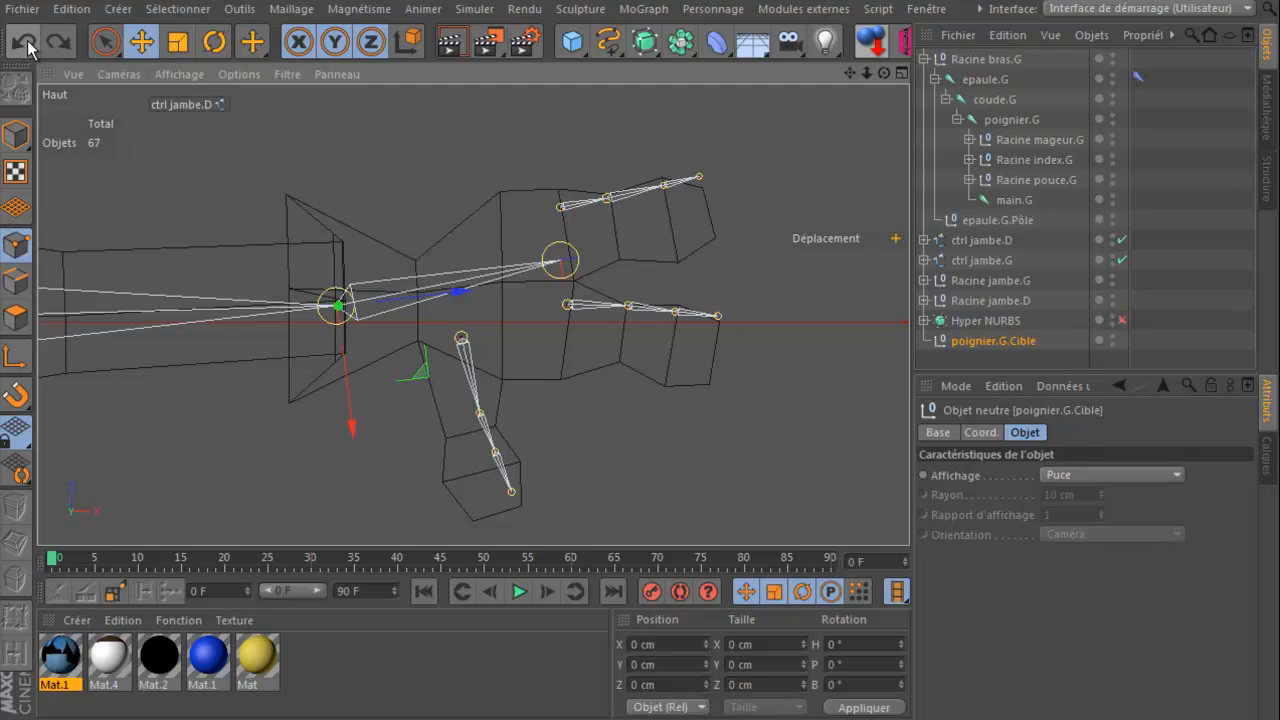
left_click(27, 42)
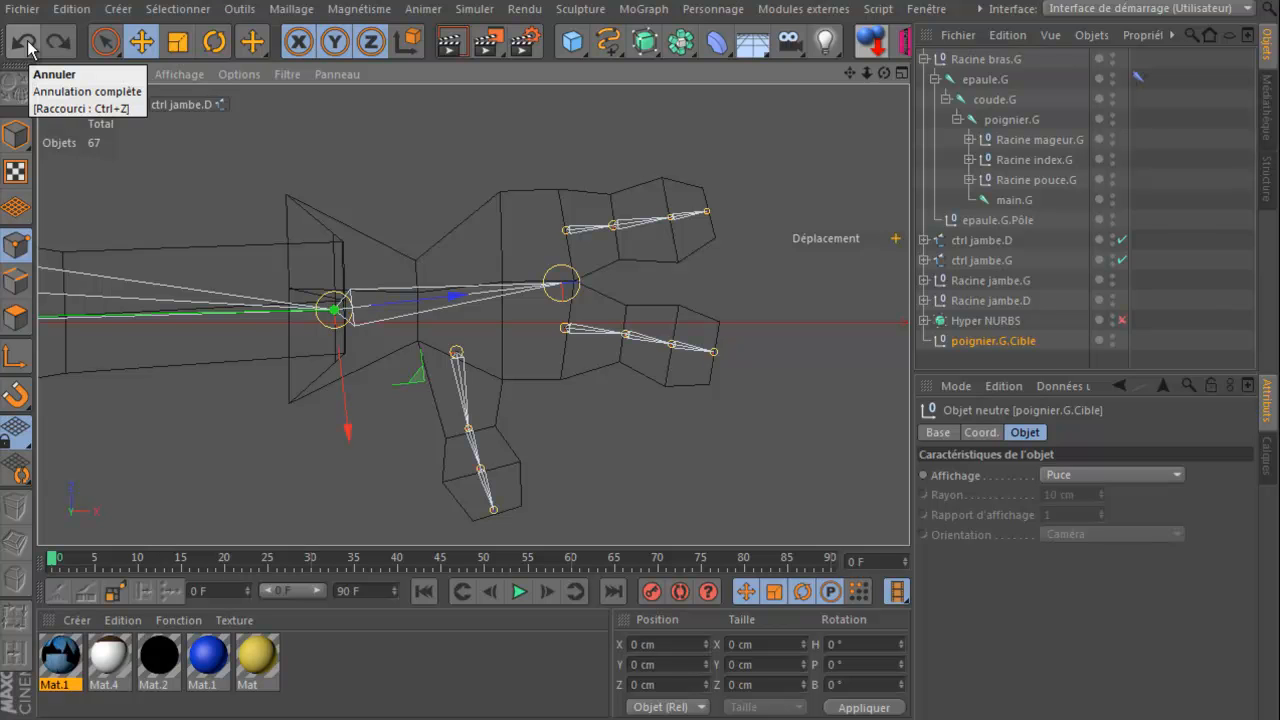
scroll(183, 192, "down", 3)
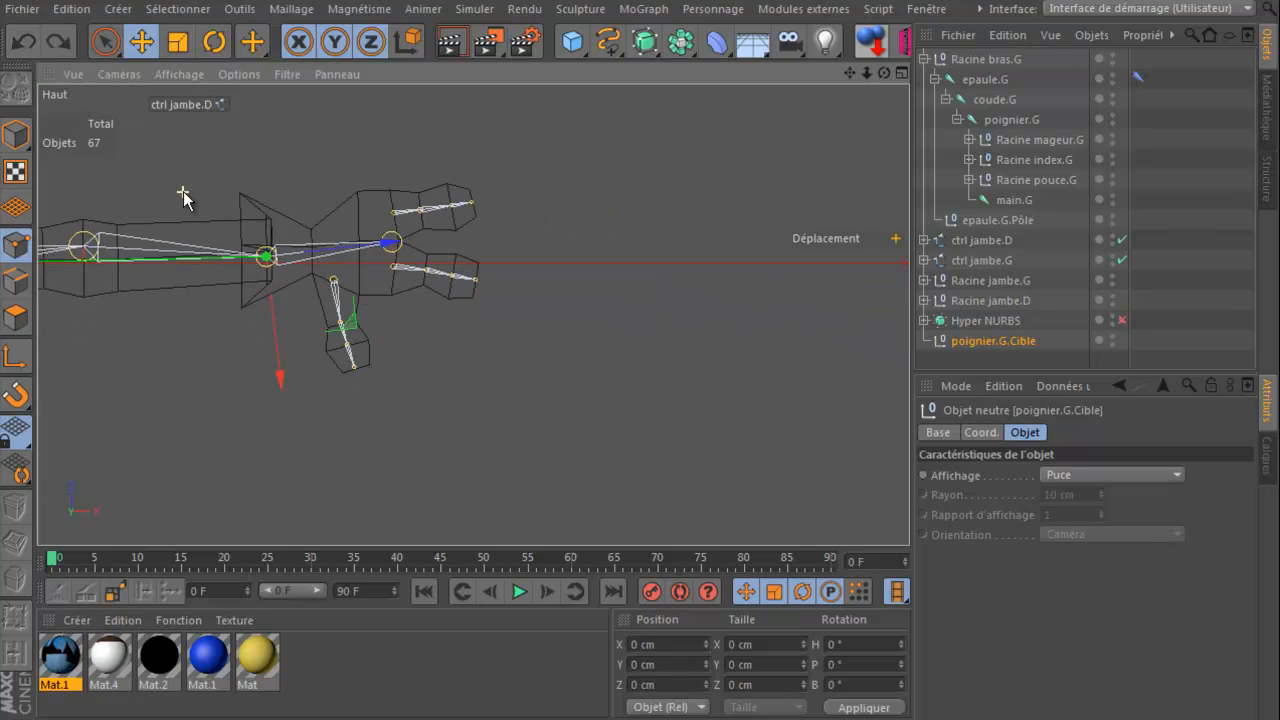
Step: Try to lower the arm root Racine bras.G toward the arm mesh in the front view, and undo the move
left_click_drag(848, 74, 644, 220)
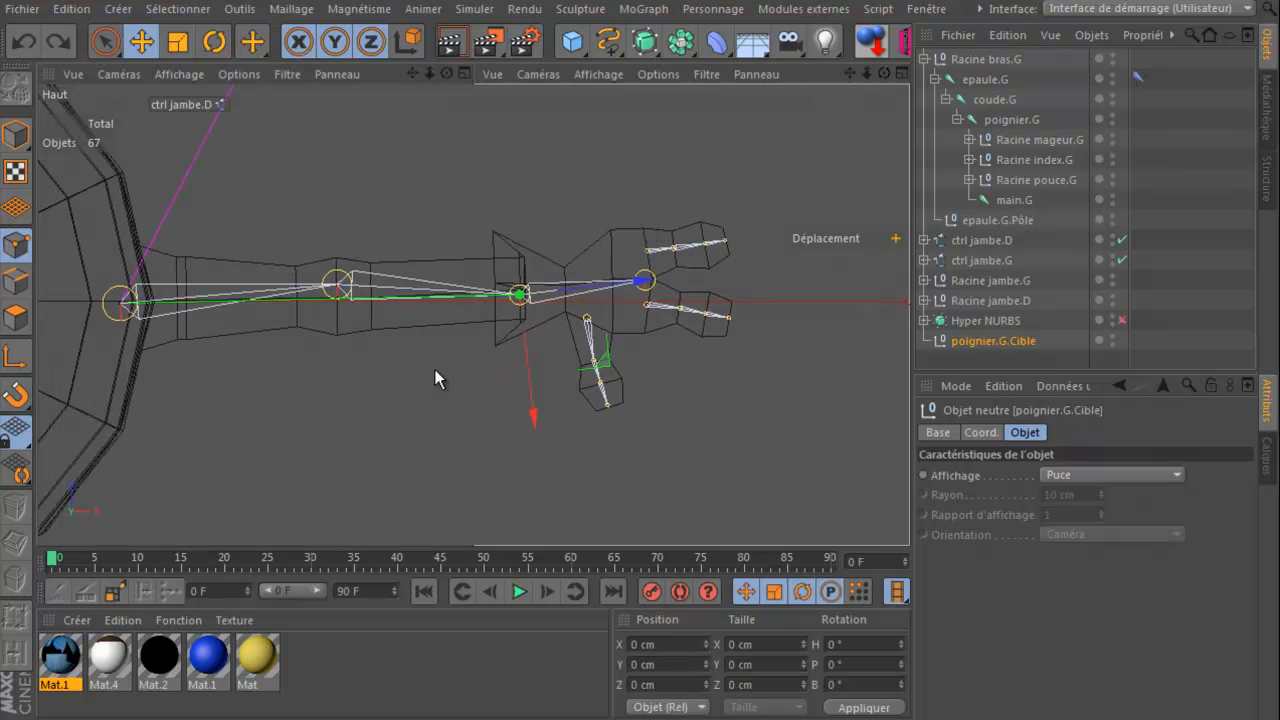
middle_click(434, 369)
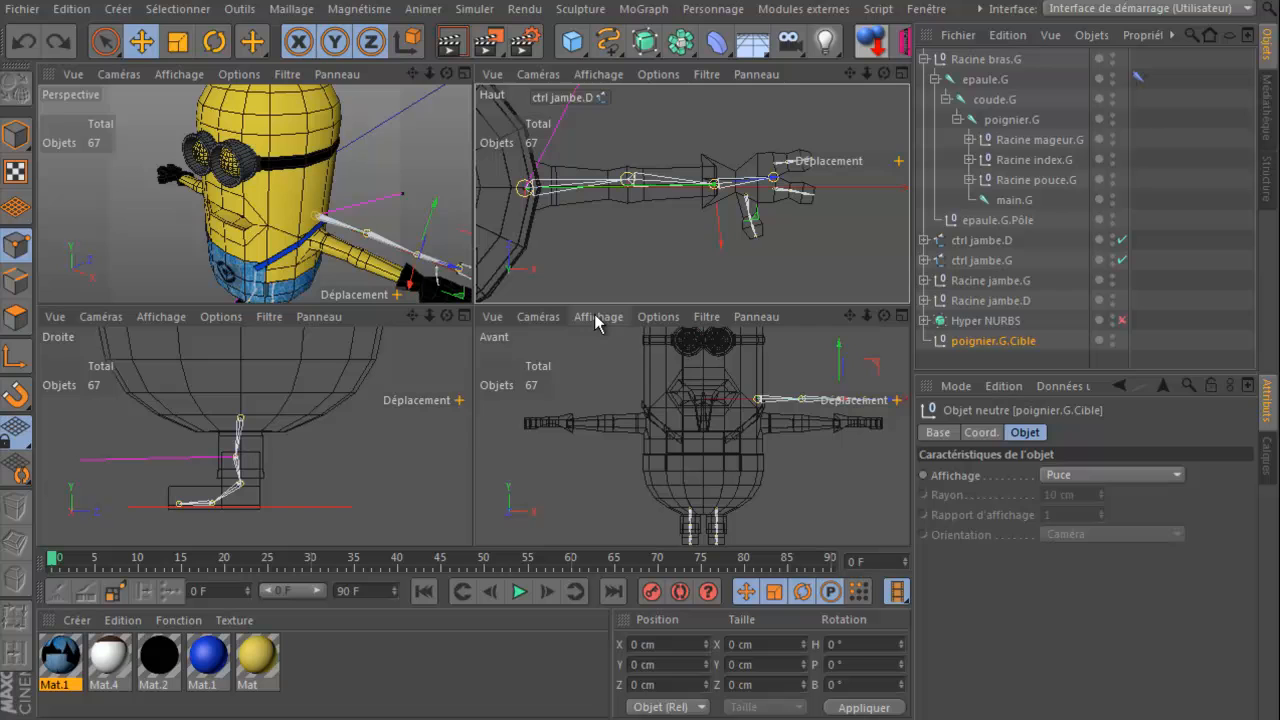
middle_click(567, 368)
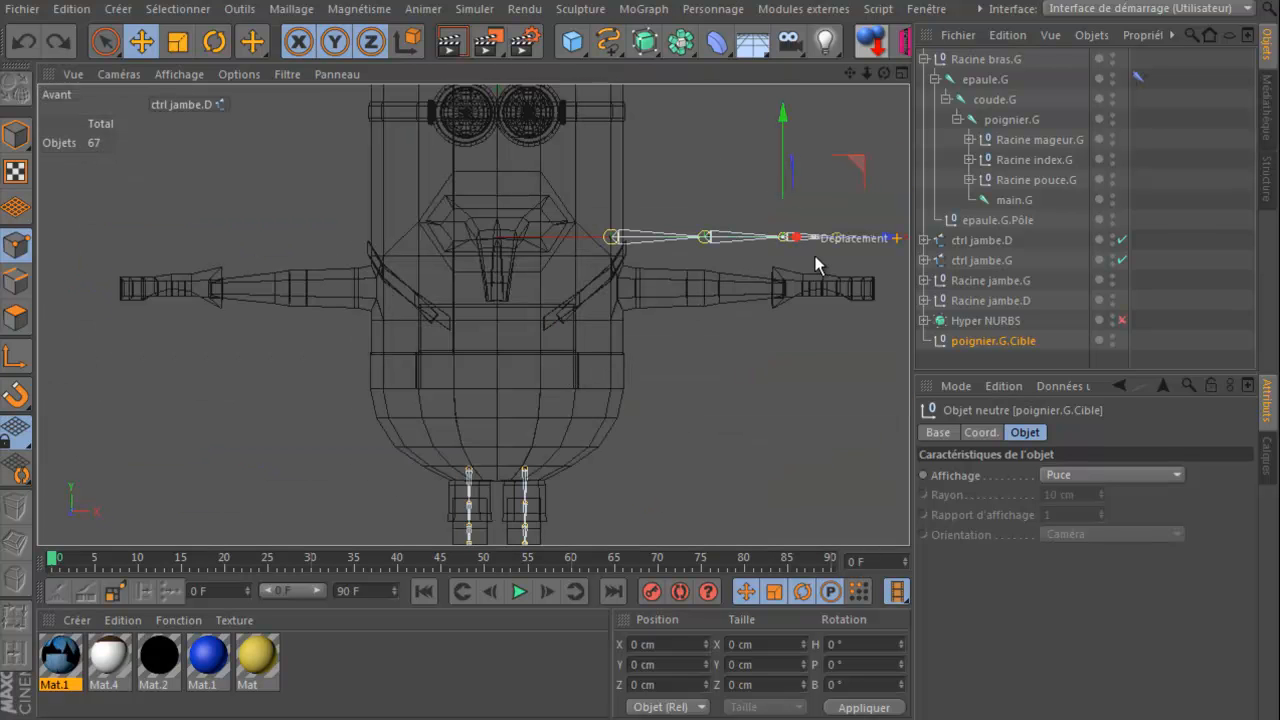
scroll(820, 263, "up", 5)
left_click_drag(850, 73, 625, 226)
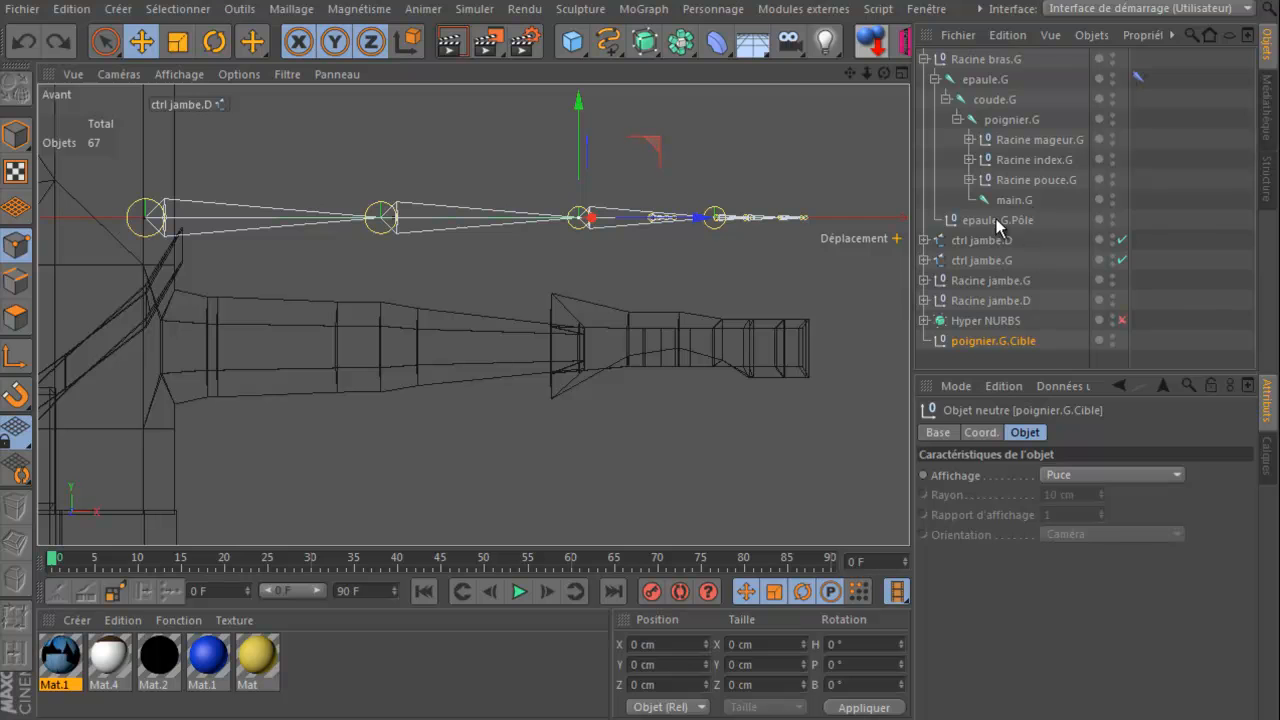
left_click(978, 59)
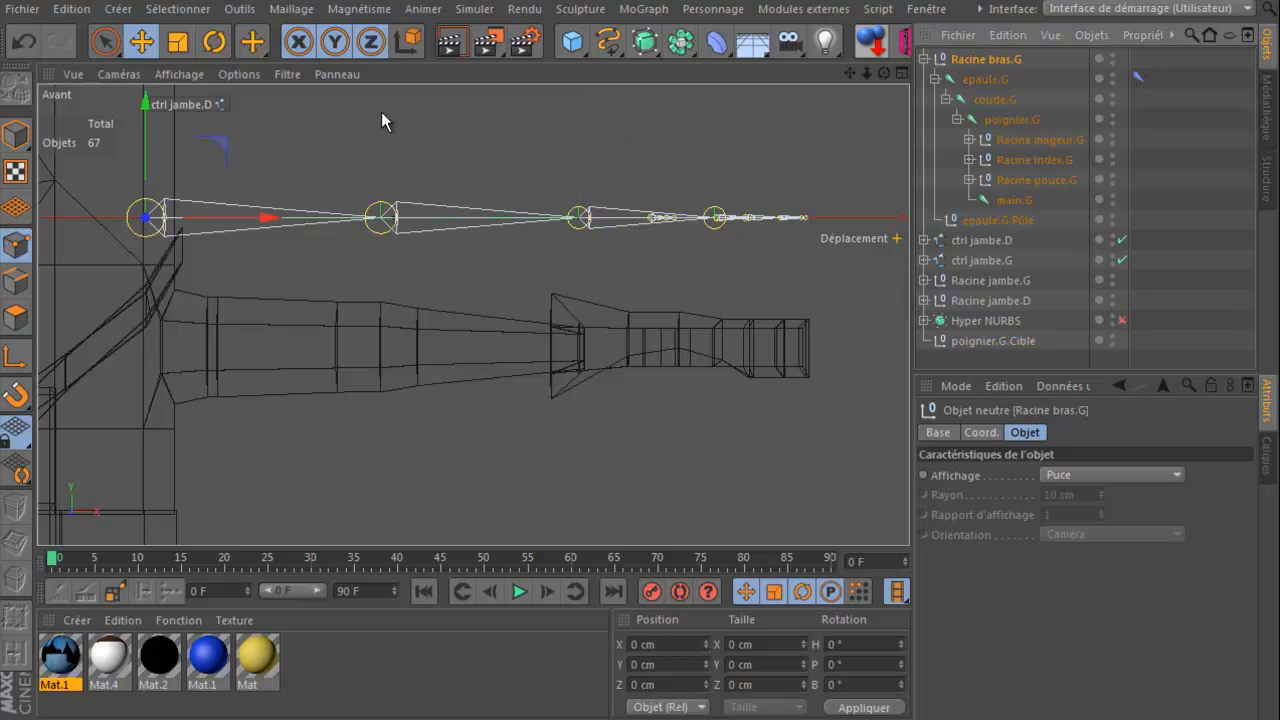
left_click_drag(147, 104, 141, 128)
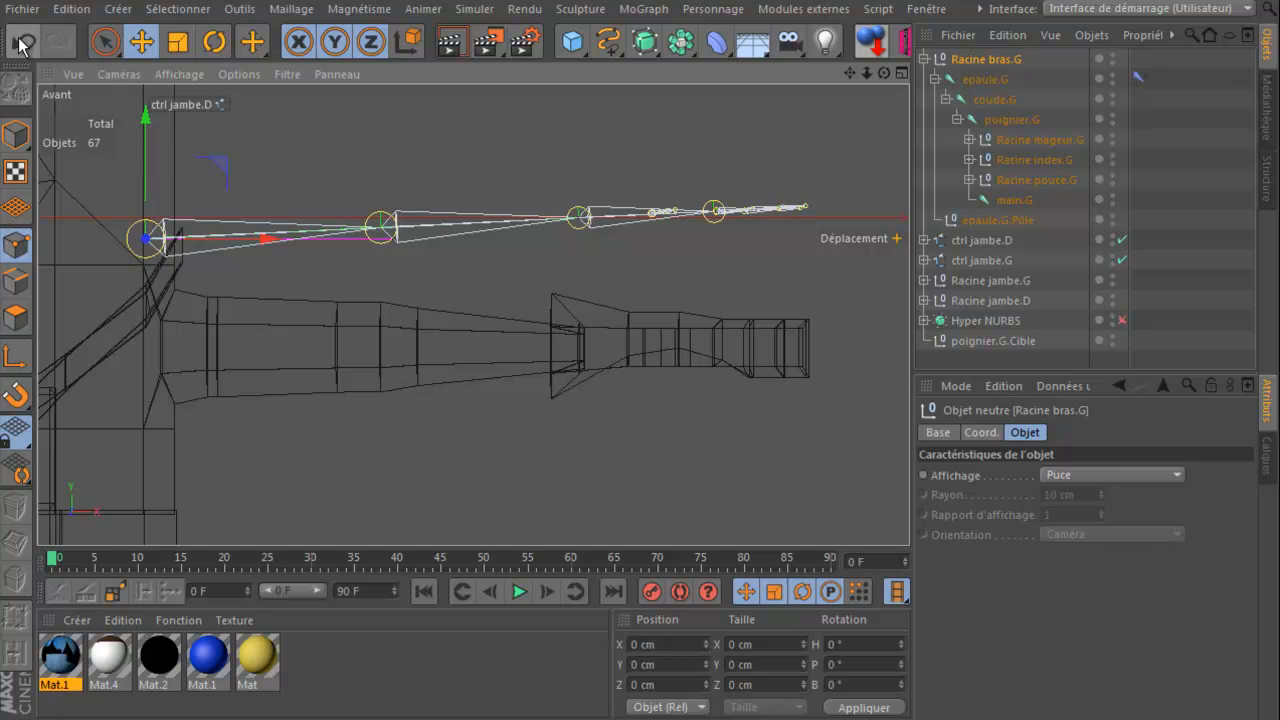
left_click(22, 44)
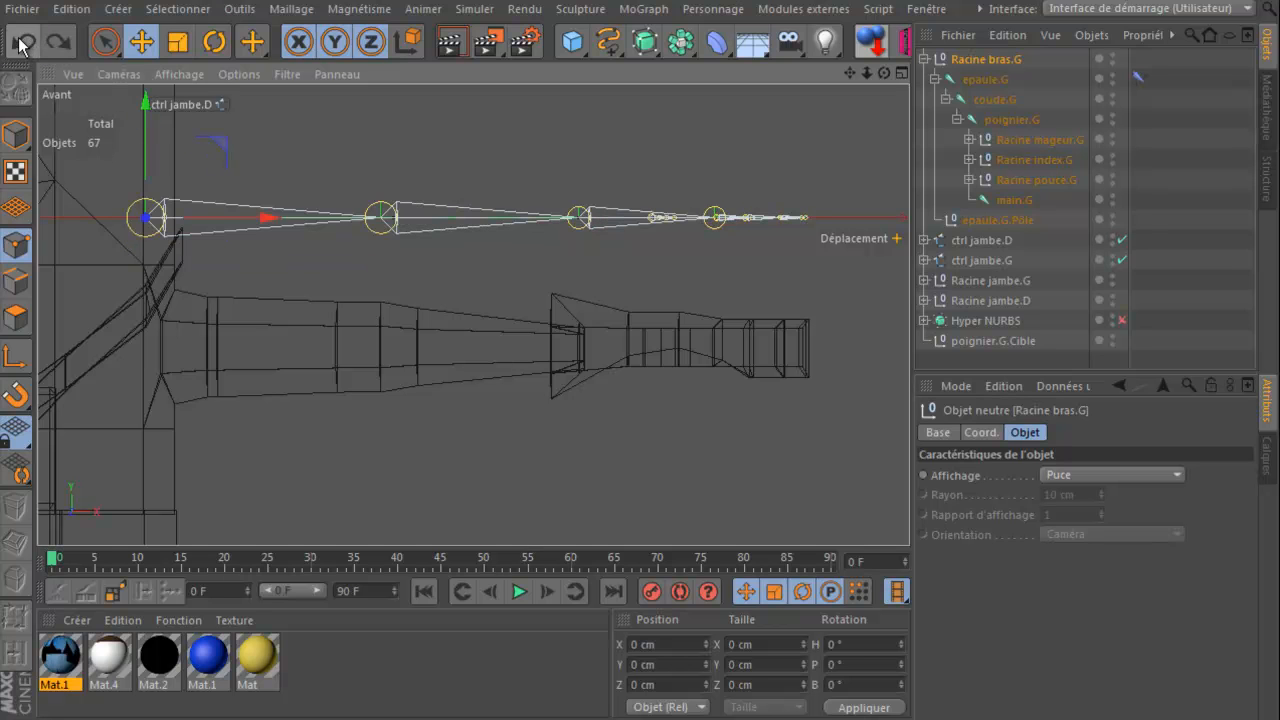
Step: Switch to model mode and move the arm root Racine bras.G slightly up, to about Y 0.19 cm
left_click(15, 133)
left_click(141, 99)
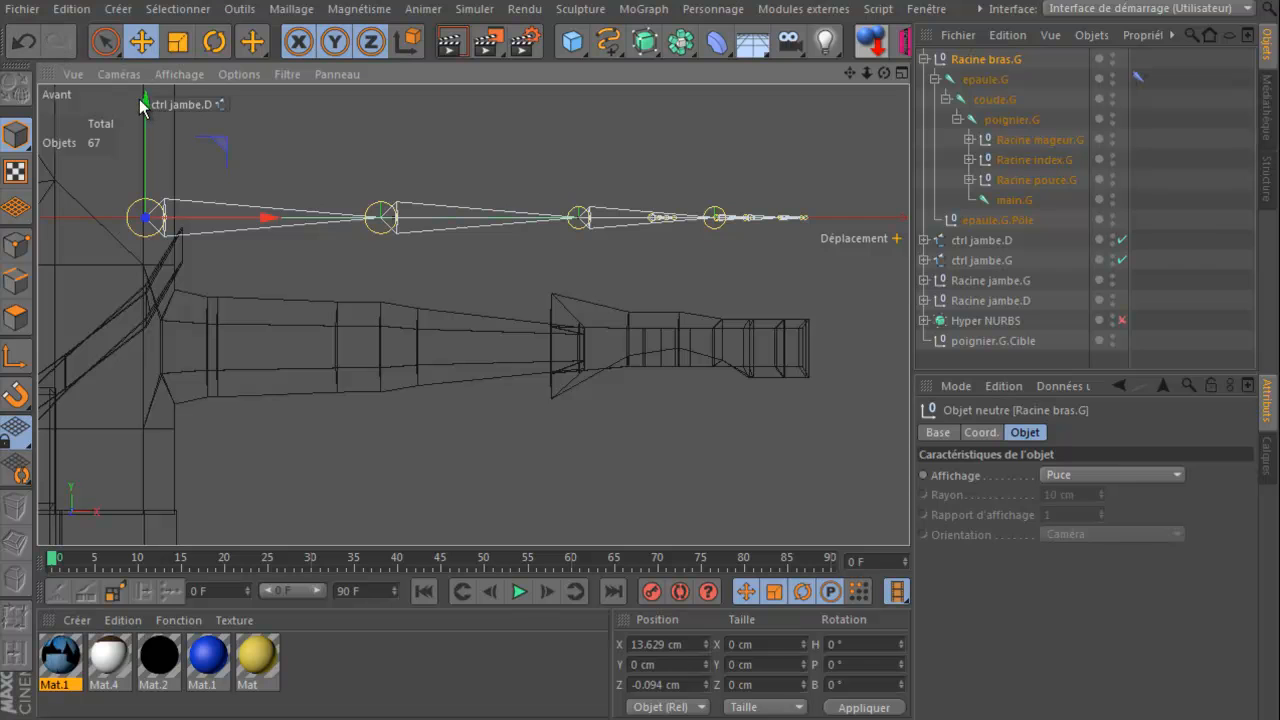
left_click(965, 55)
mouse_move(146, 100)
left_mouse_down()
mouse_move(146, 120)
mouse_move(146, 100)
left_mouse_up()
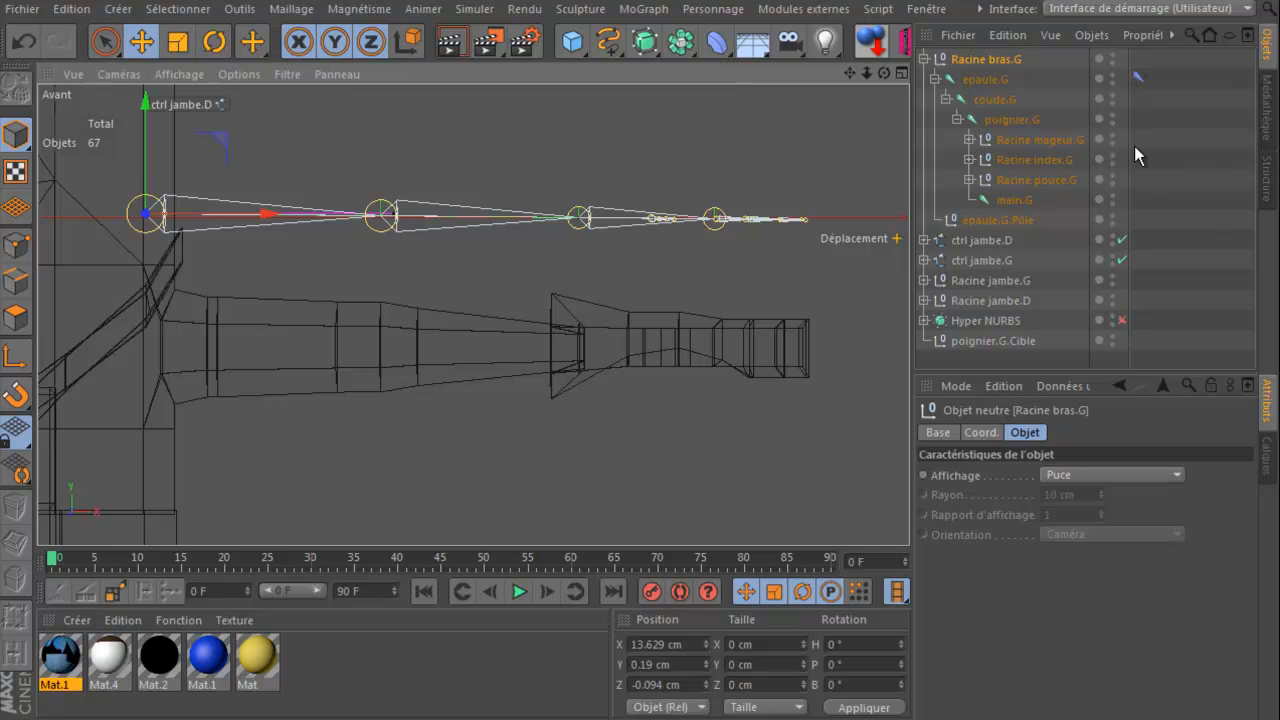
Step: Unparent the finger roots Racine mageur.G, Racine index.G and Racine pouce.G to the top level, and lower Racine bras.G to about Y -0.095 cm
left_click_drag(1153, 134, 1025, 184)
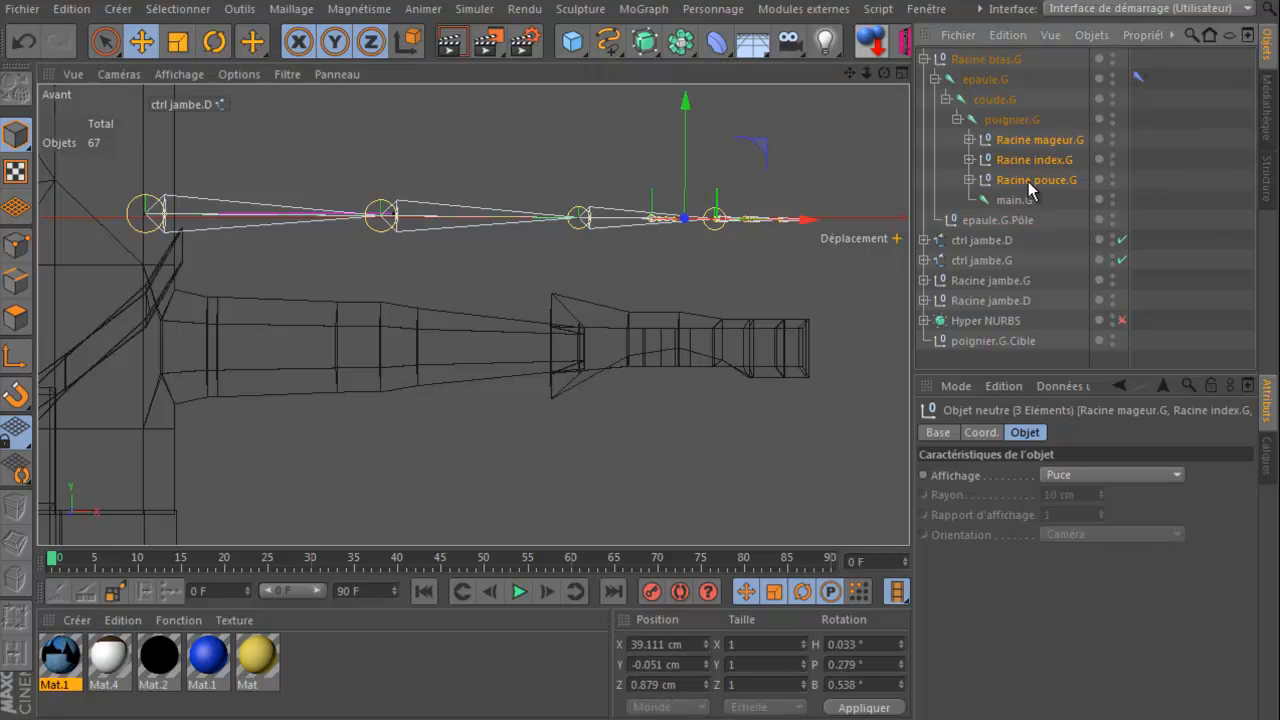
left_click_drag(1031, 60, 1031, 52)
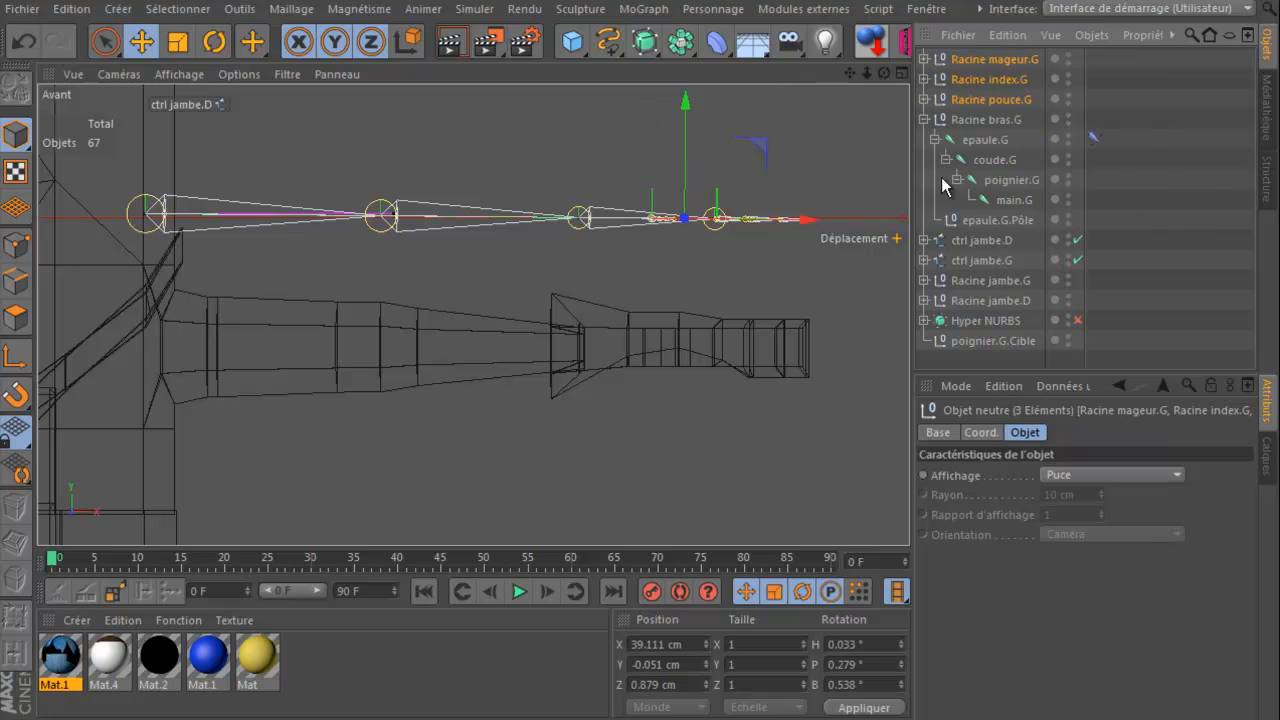
left_click(982, 120)
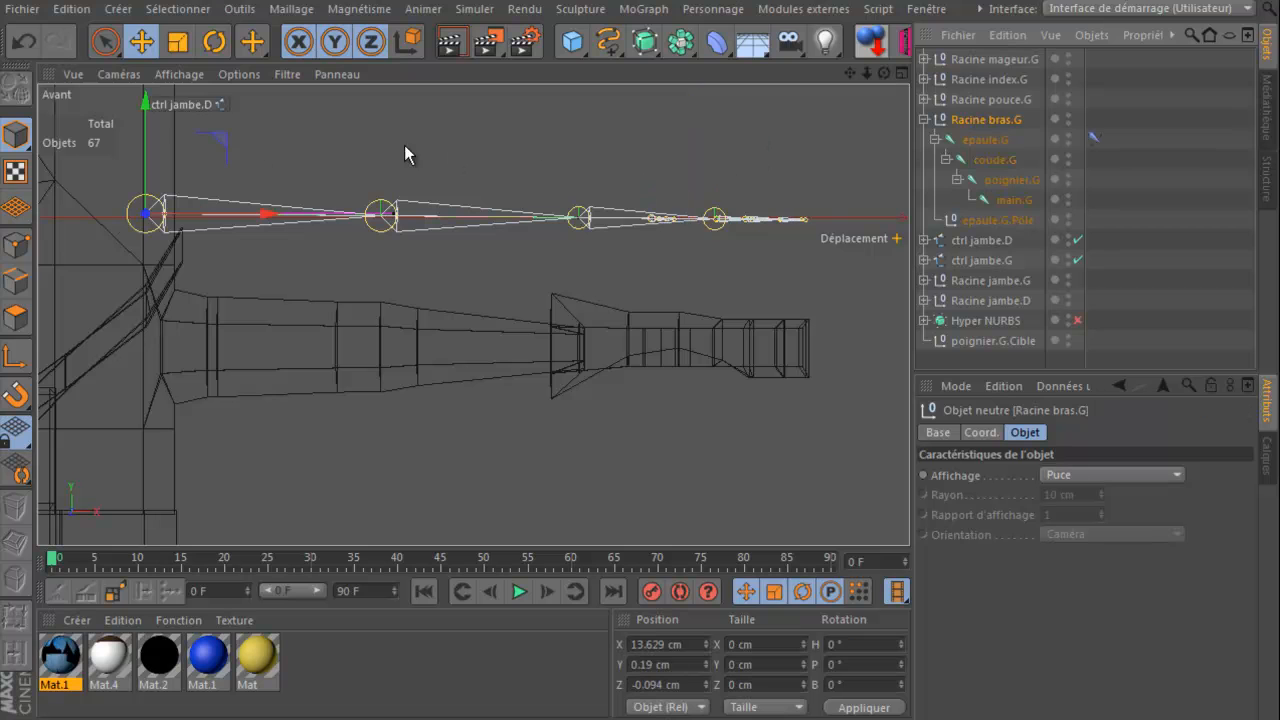
mouse_move(145, 105)
left_mouse_down()
mouse_move(144, 134)
mouse_move(152, 111)
left_mouse_up()
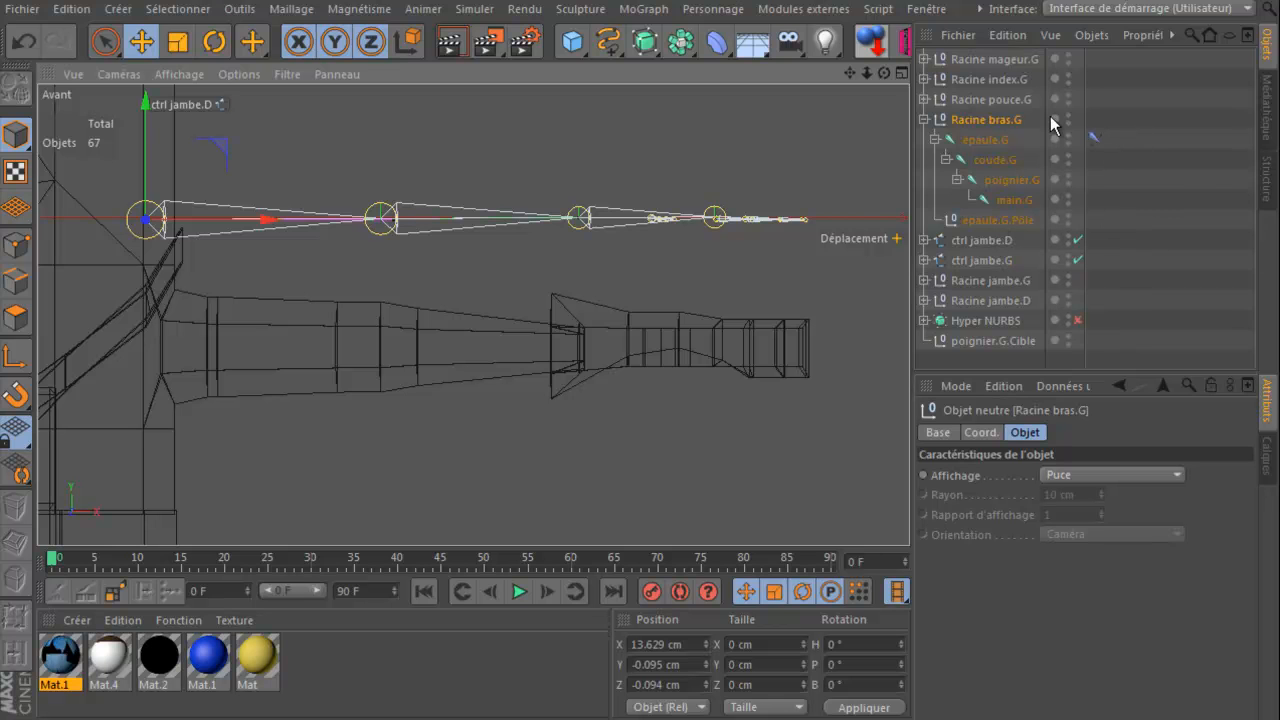
Step: Select Racine bras.G with all its sub-objects, try moving the whole selection vertically, and undo the move
right_click(985, 121)
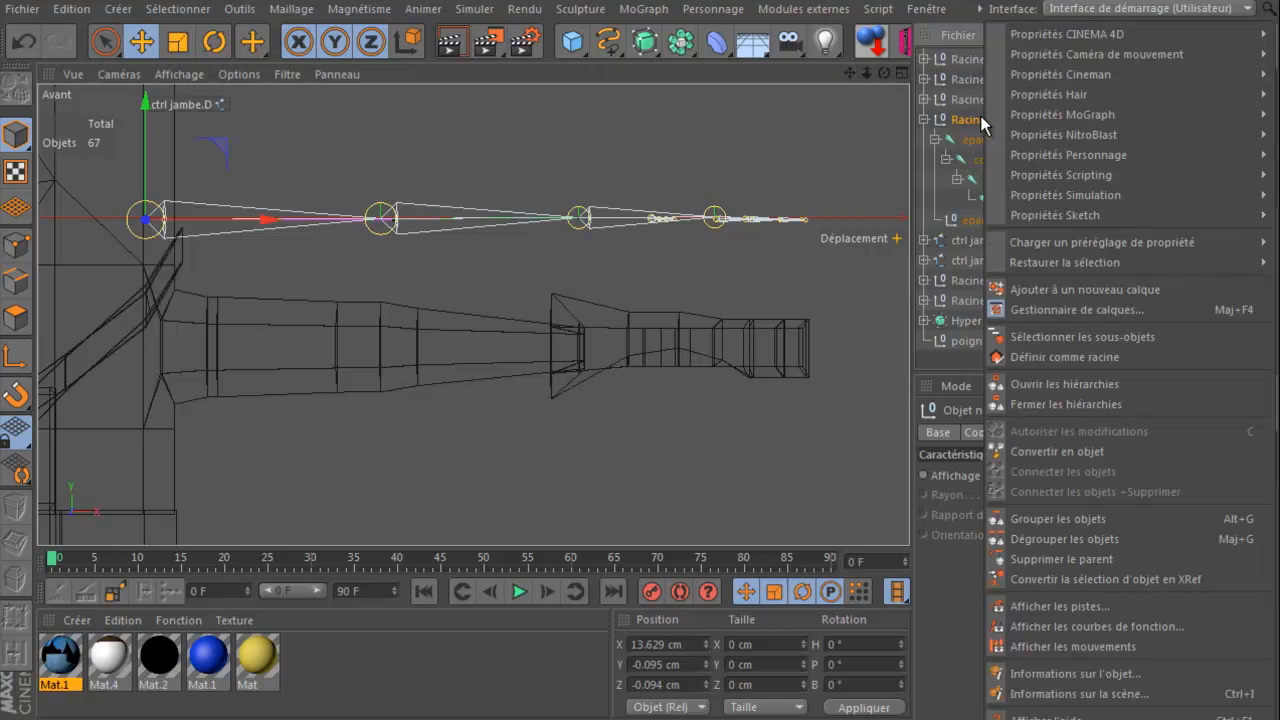
left_click(1070, 340)
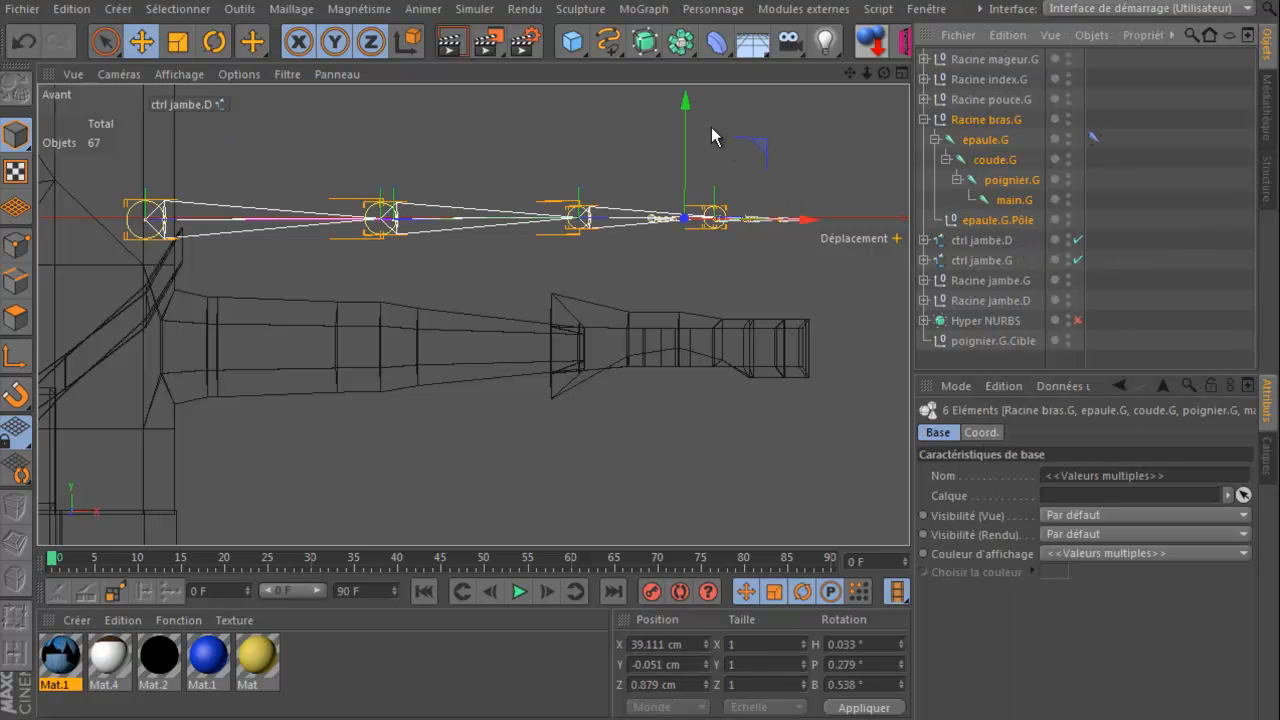
left_click_drag(688, 106, 692, 110)
left_click(25, 45)
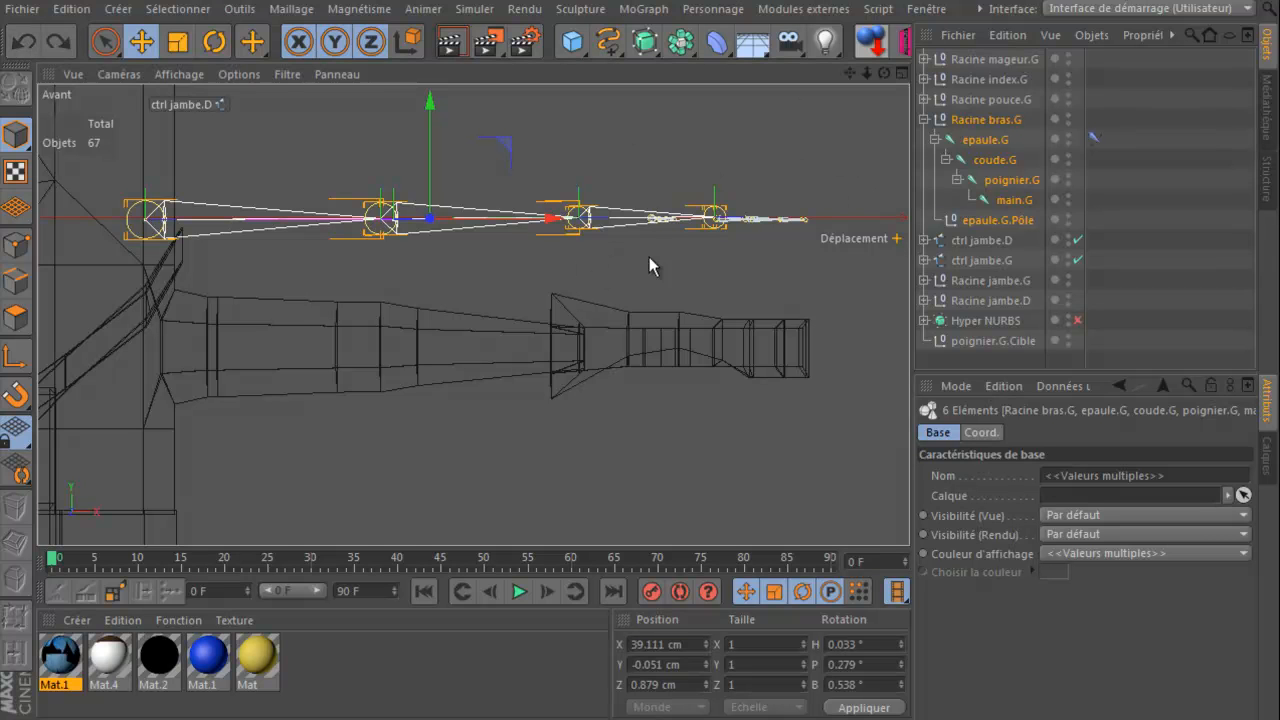
Step: Delete the pole object epaule.G.Pôle, test lowering Racine bras.G to about Y -2 cm, and undo the move
left_click(986, 220)
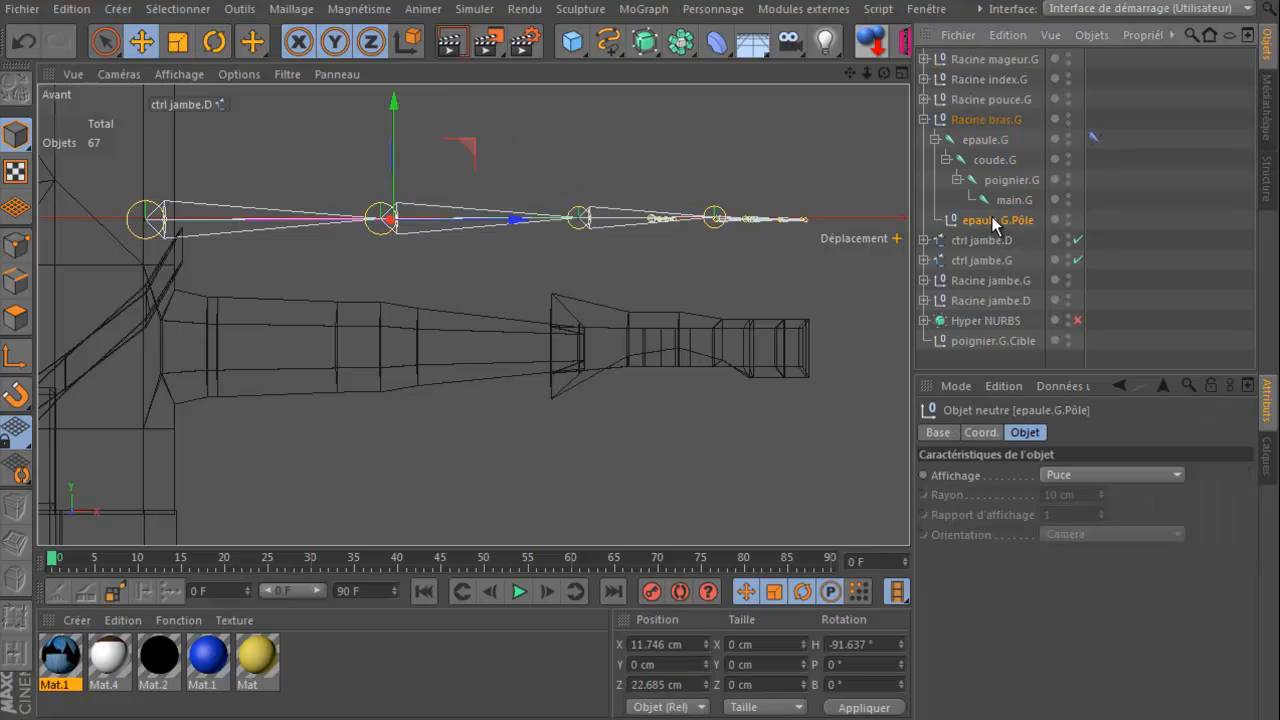
key("Delete")
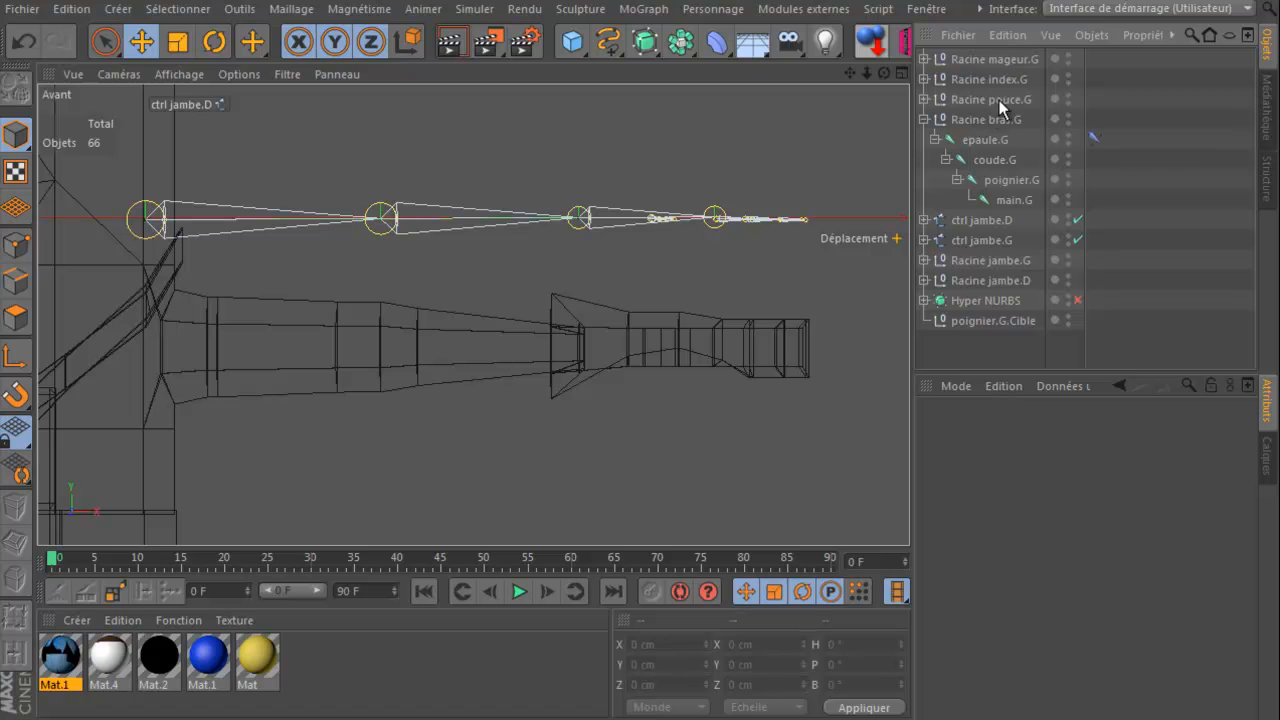
left_click(975, 121)
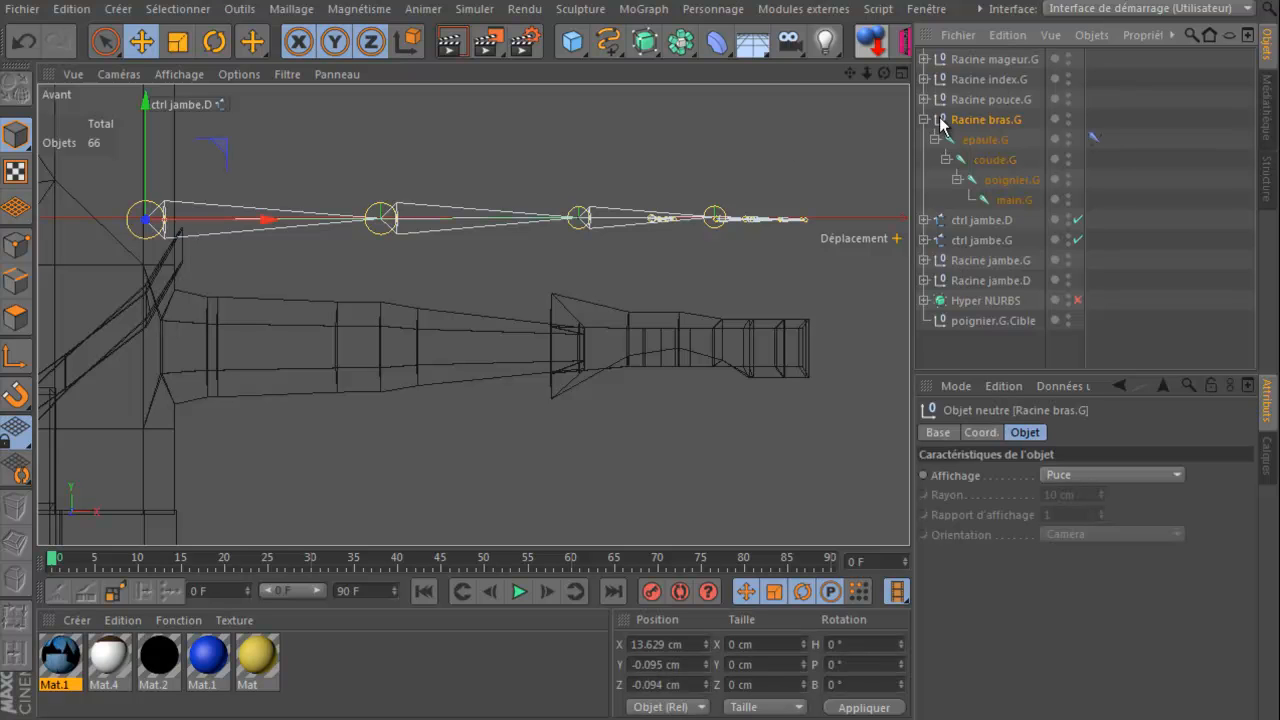
left_click_drag(142, 100, 142, 146)
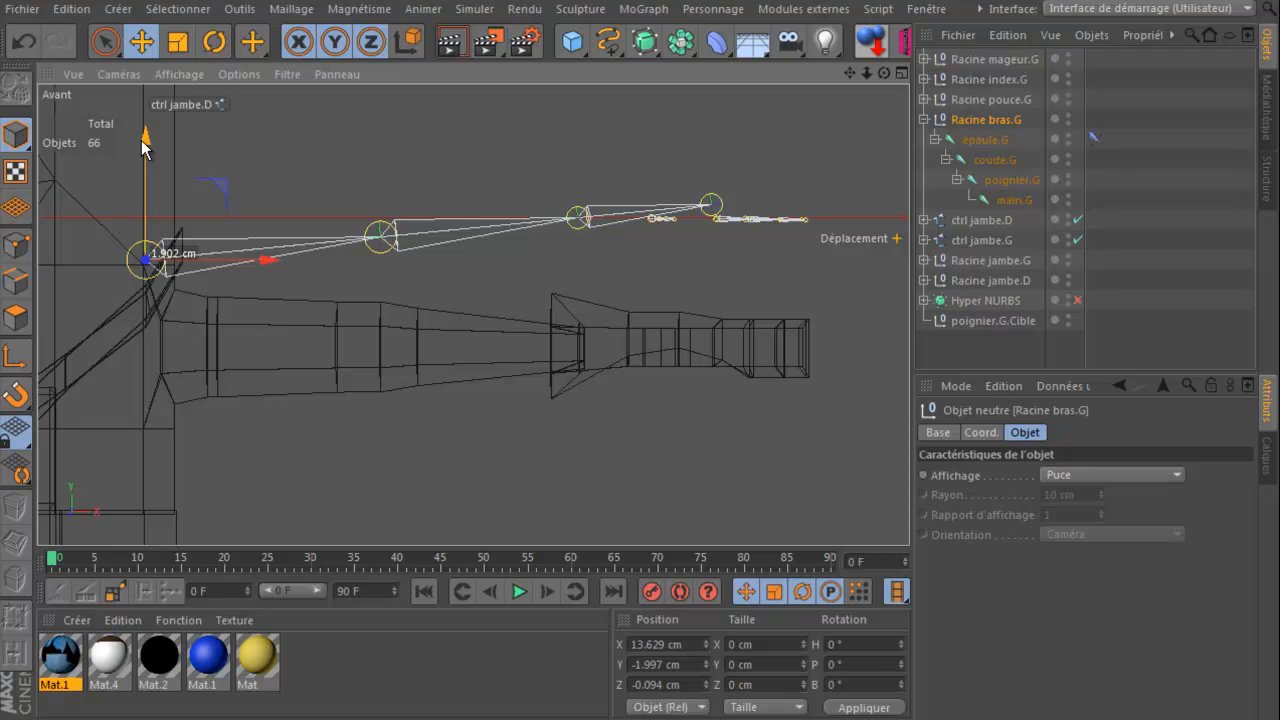
middle_click(315, 169)
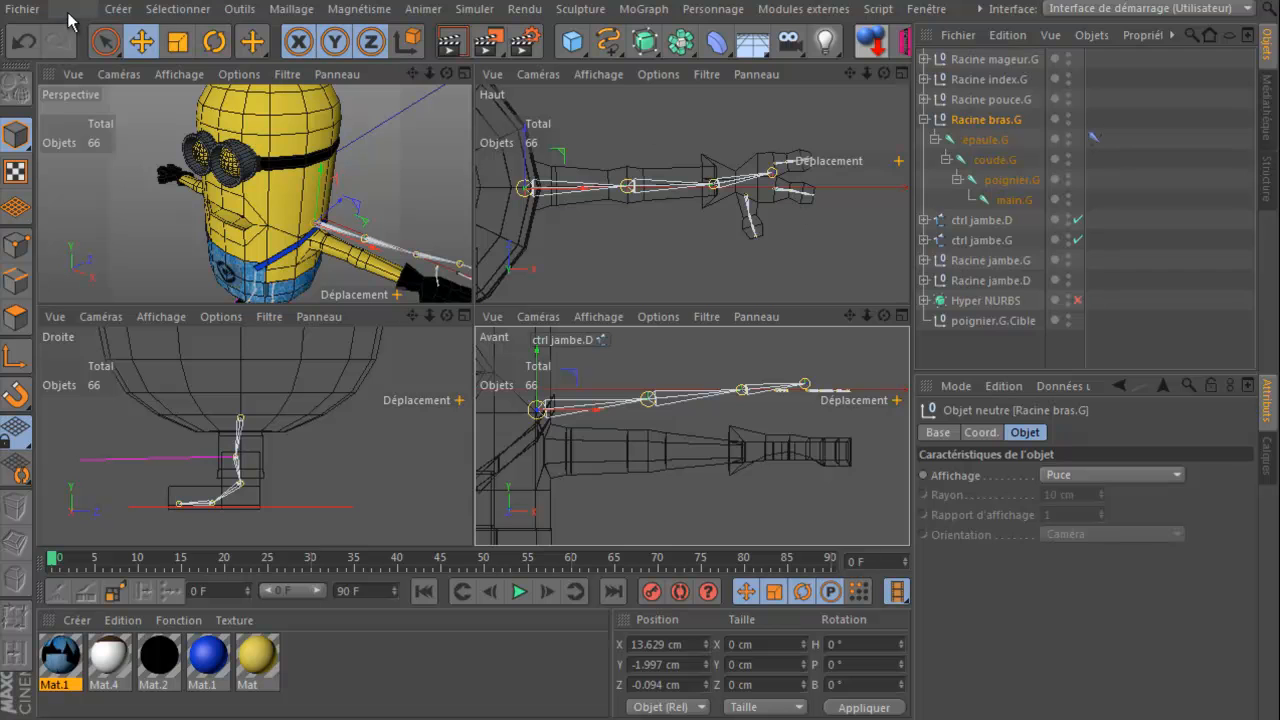
left_click(26, 46)
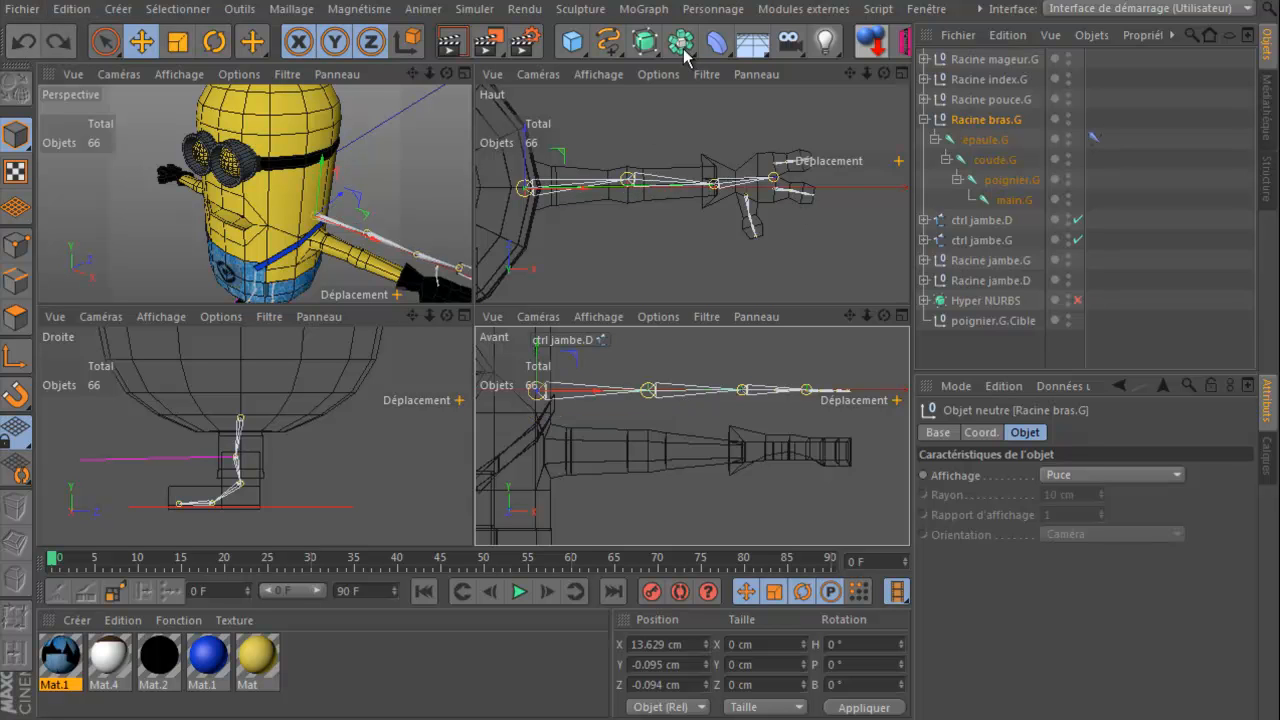
Step: Try lowering Racine bras.G together with its remaining sub-objects onto the arm mesh in the front view, and undo the move
right_click(1000, 119)
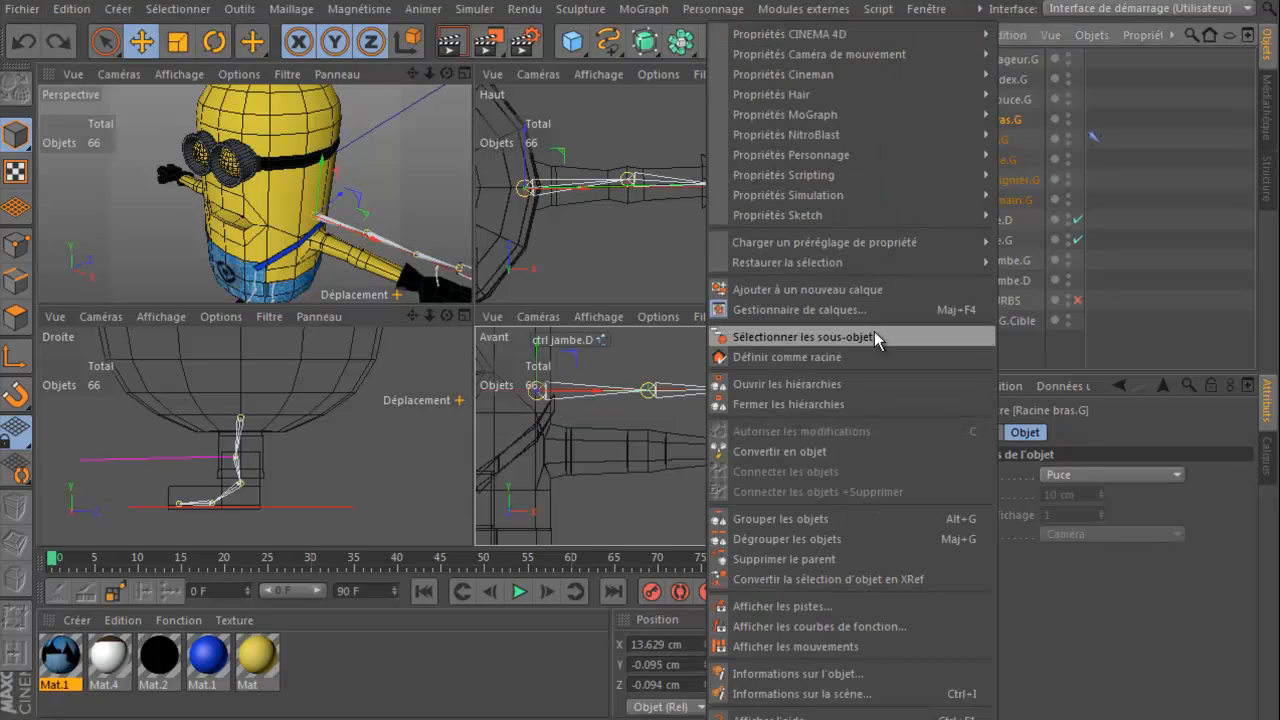
left_click(850, 337)
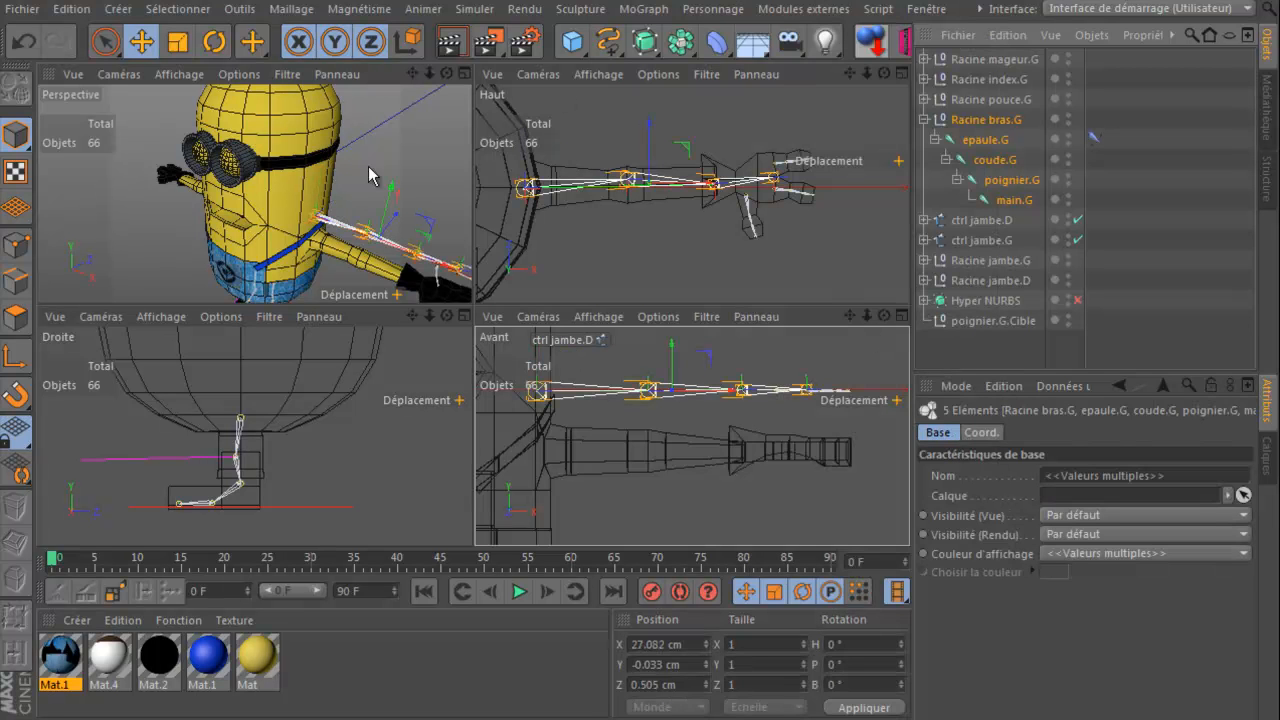
left_click_drag(672, 352, 678, 413)
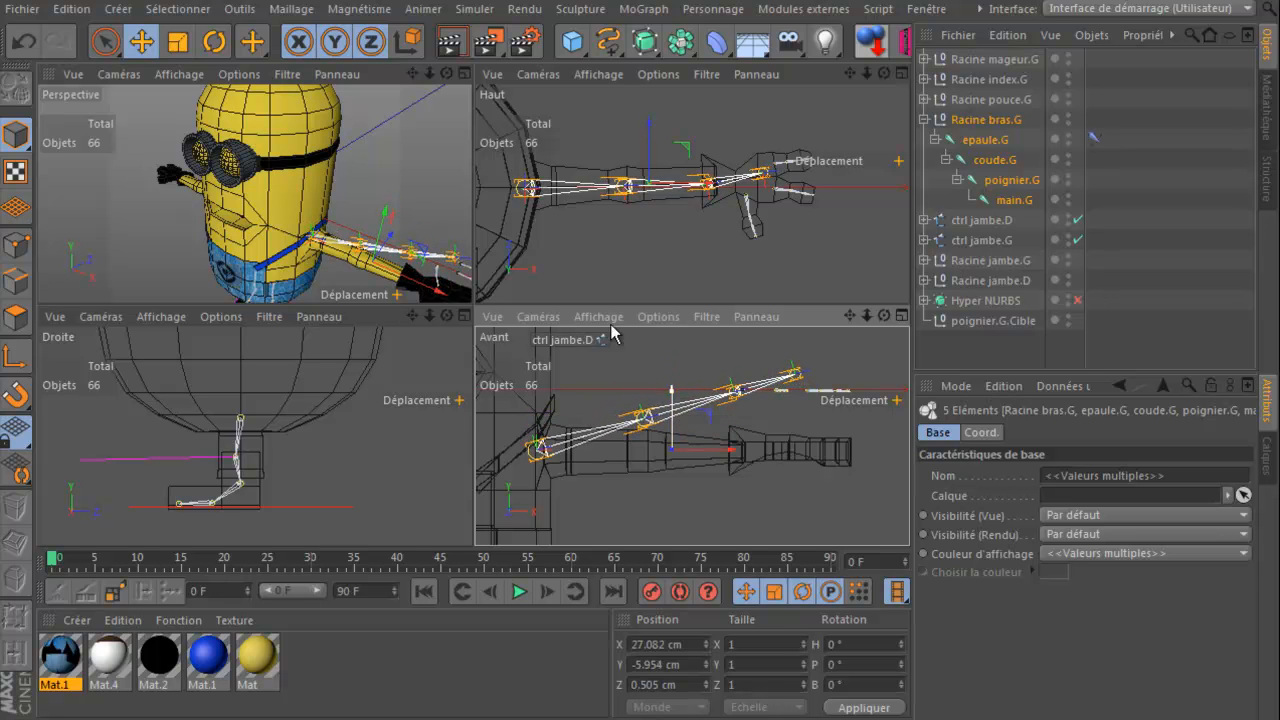
left_click(15, 45)
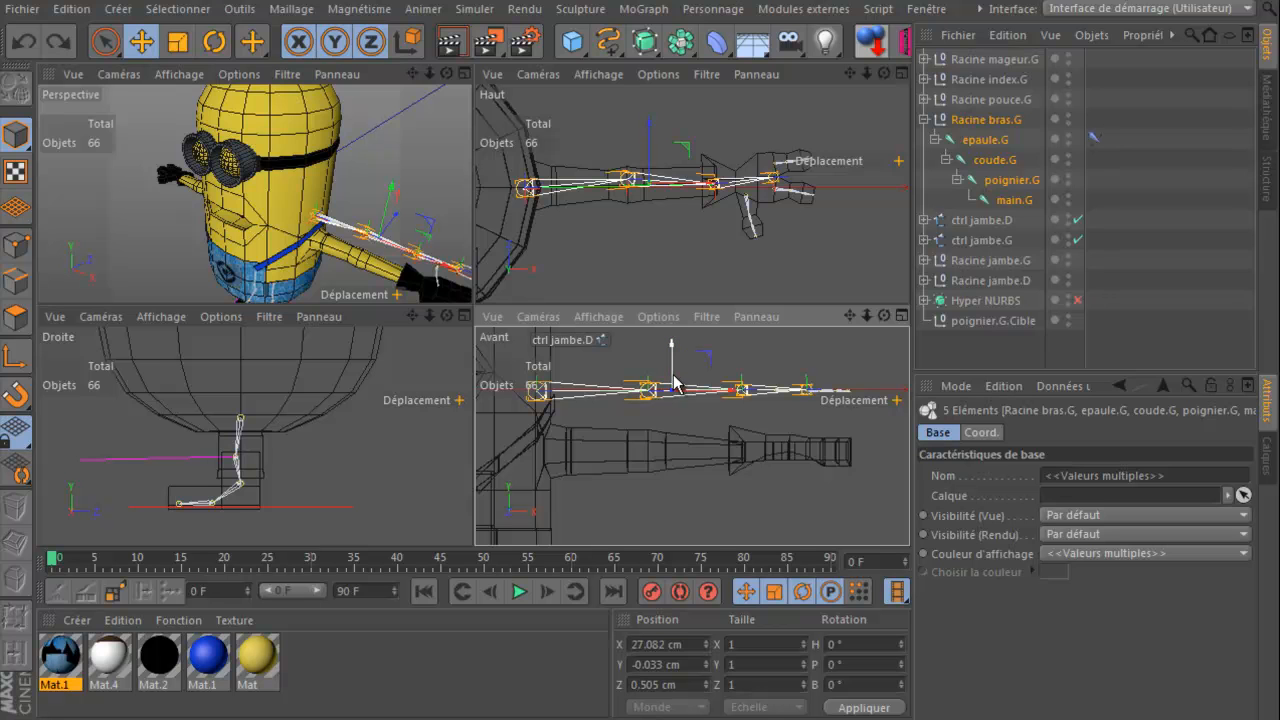
Step: Try to lower Racine bras.G alone to about Y -6.65 cm and reposition the wrist joint poignier.G, and undo both moves
middle_click(657, 343)
scroll(505, 282, "up", 2)
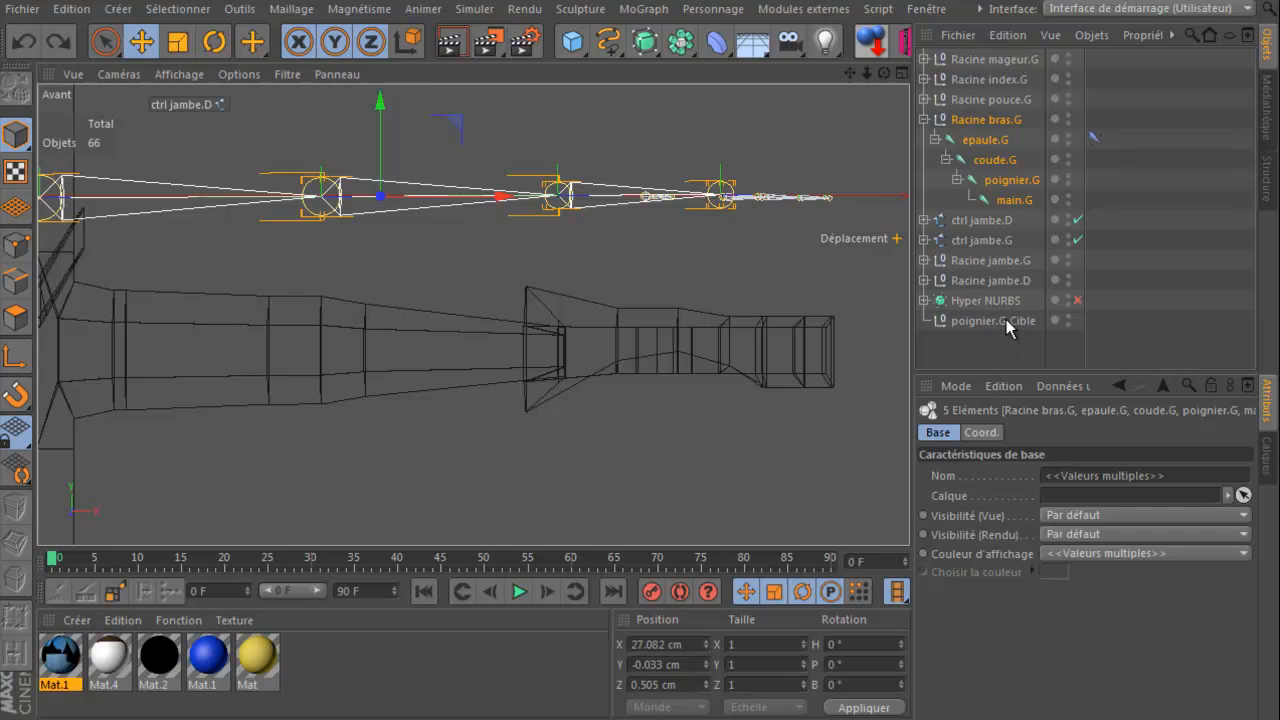
left_click(978, 122)
left_click_drag(467, 4, 515, 0)
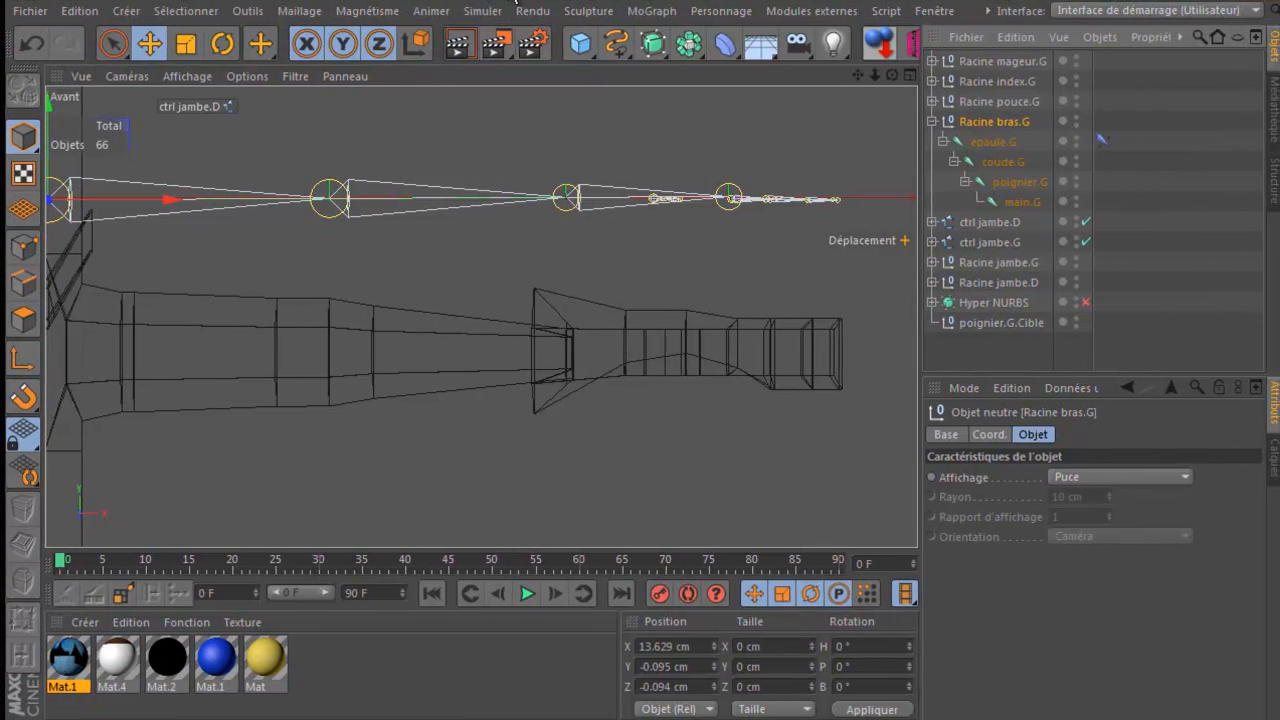
left_click_drag(857, 76, 887, 77)
left_click_drag(79, 118, 82, 277)
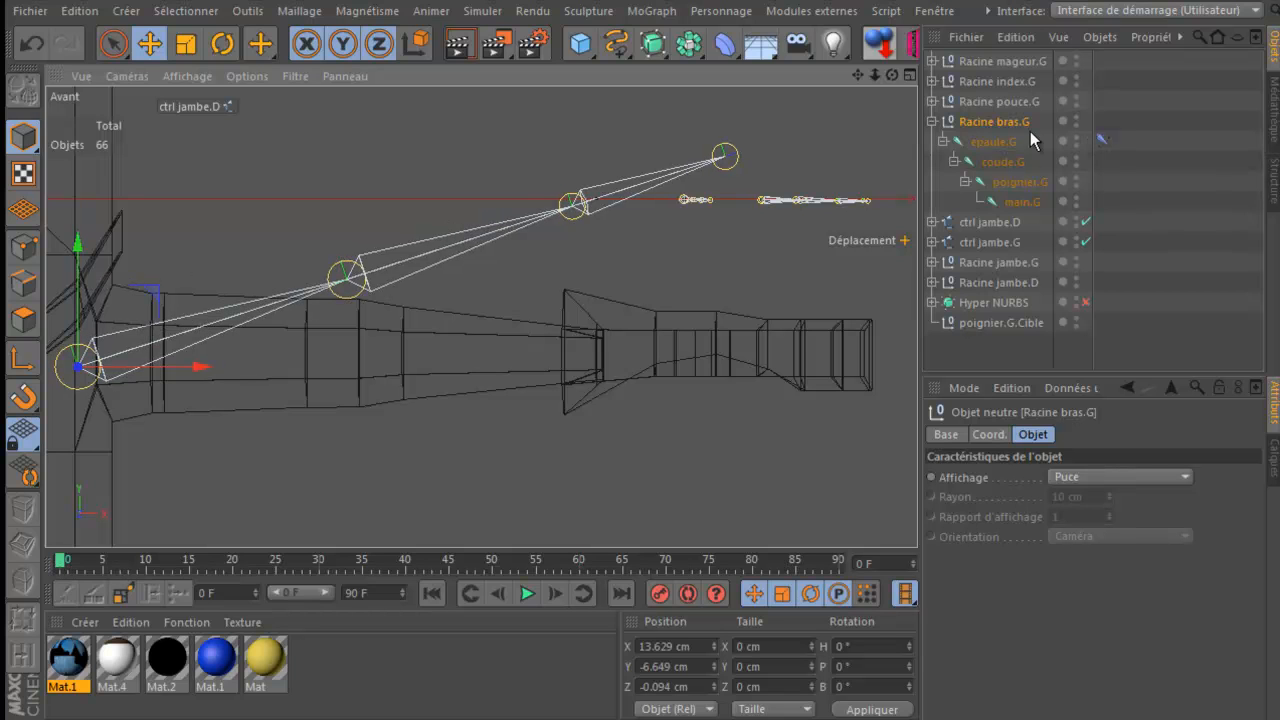
left_click(574, 206)
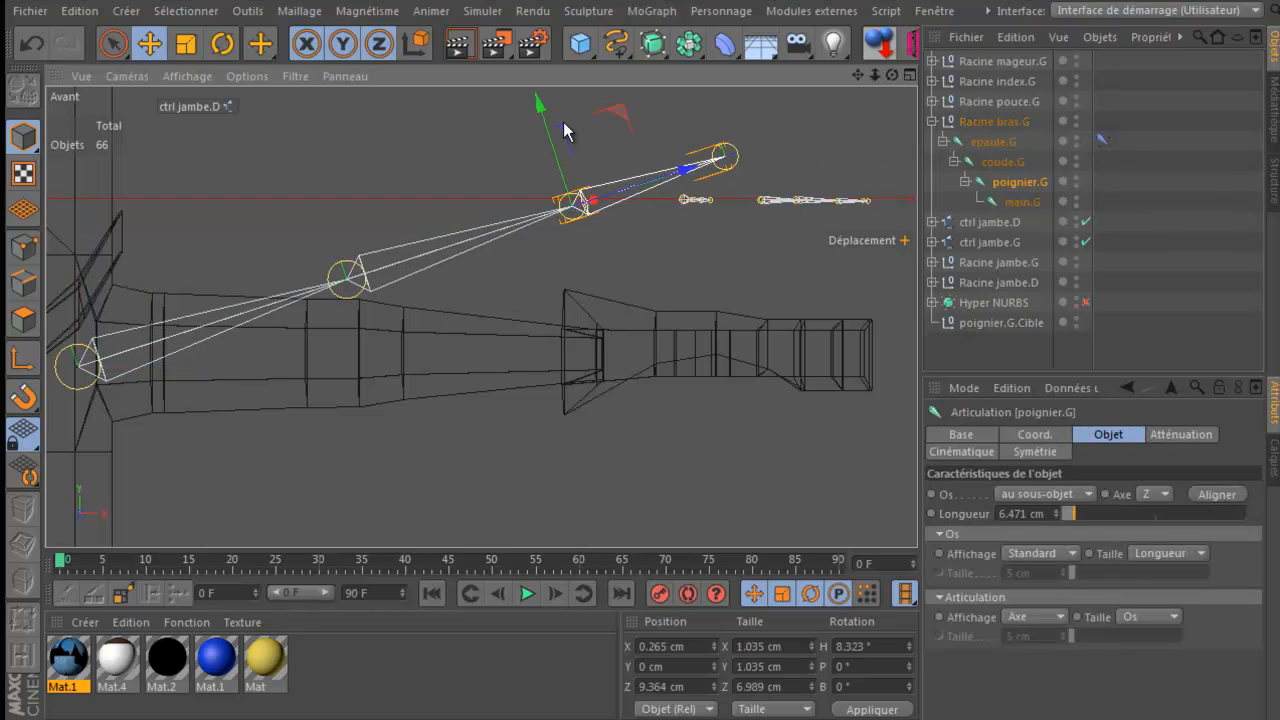
left_click_drag(542, 103, 622, 118)
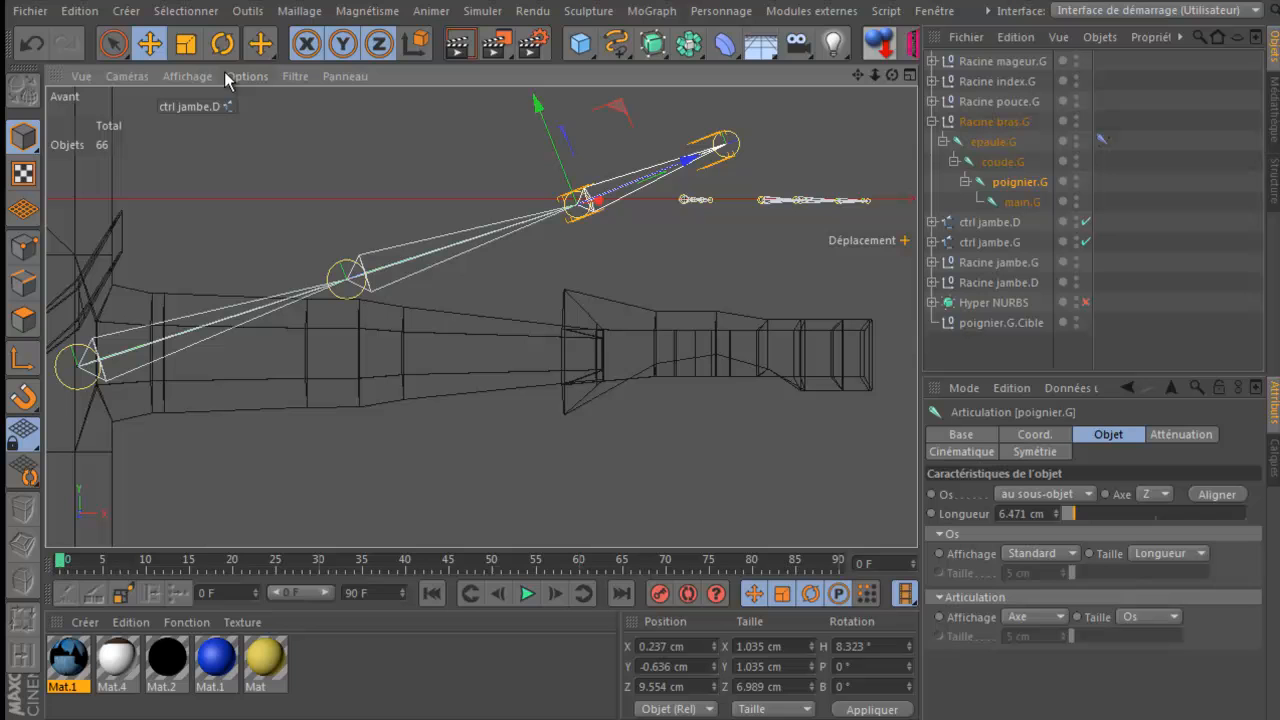
left_click(28, 50)
left_click(28, 50)
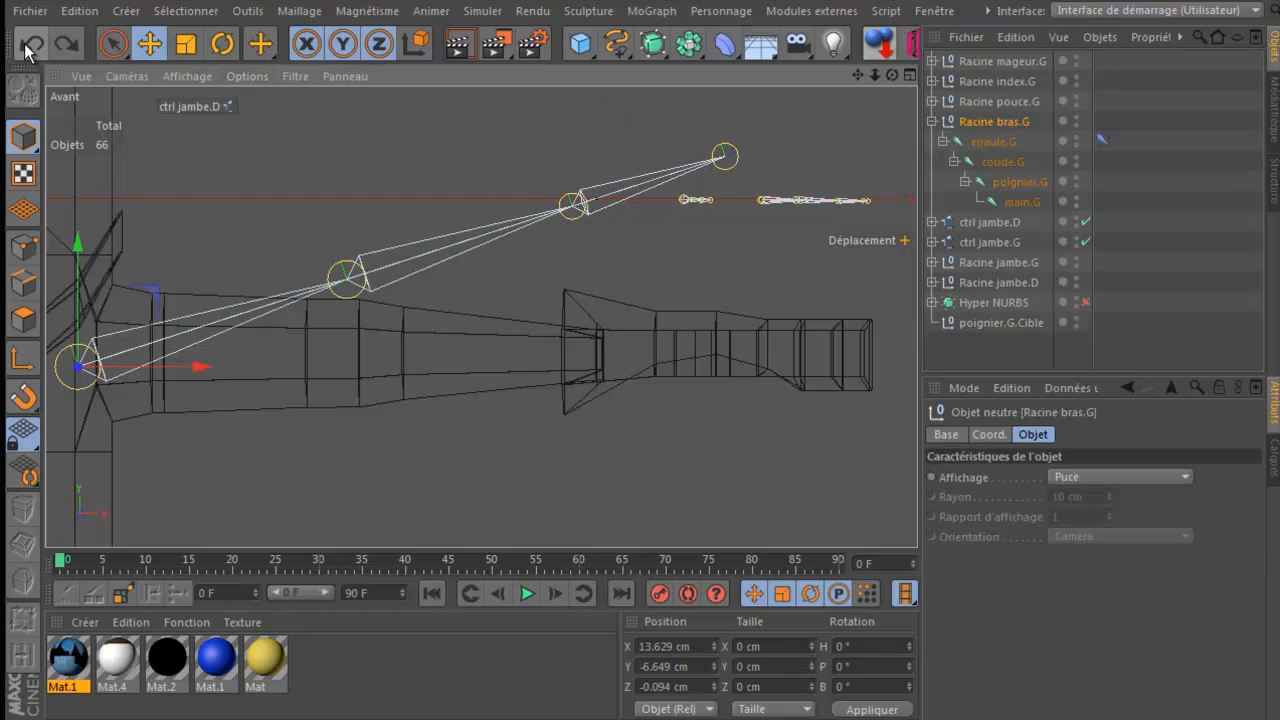
left_click(28, 50)
Step: Delete the wrist target poignier.G.Cible and the IK tag on the shoulder joint epaule.G
left_click(997, 322)
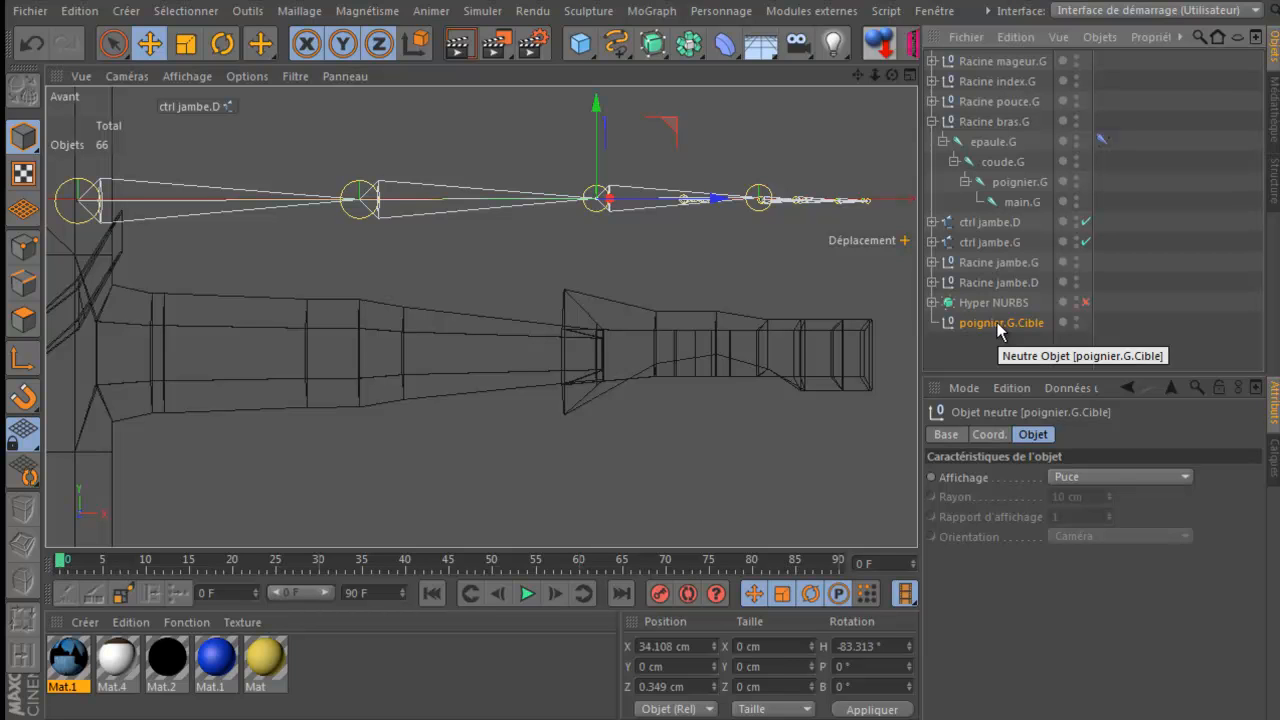
key("Delete")
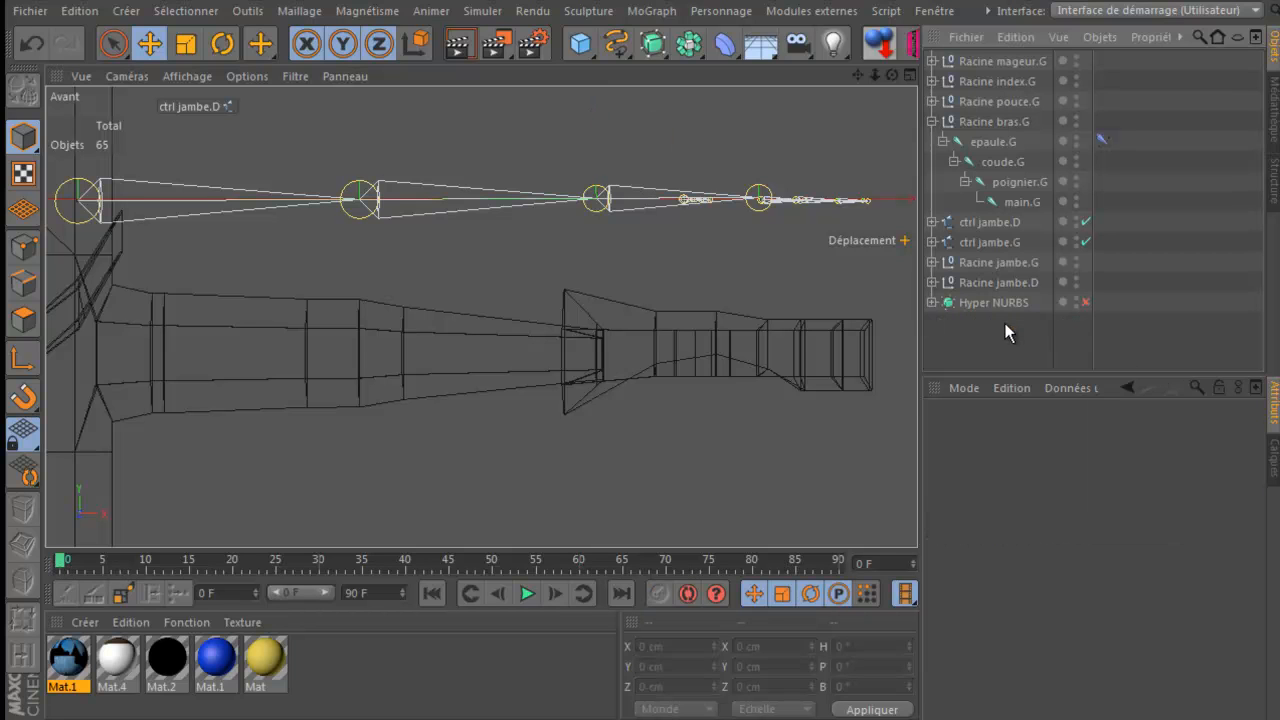
left_click(1102, 140)
key("Delete")
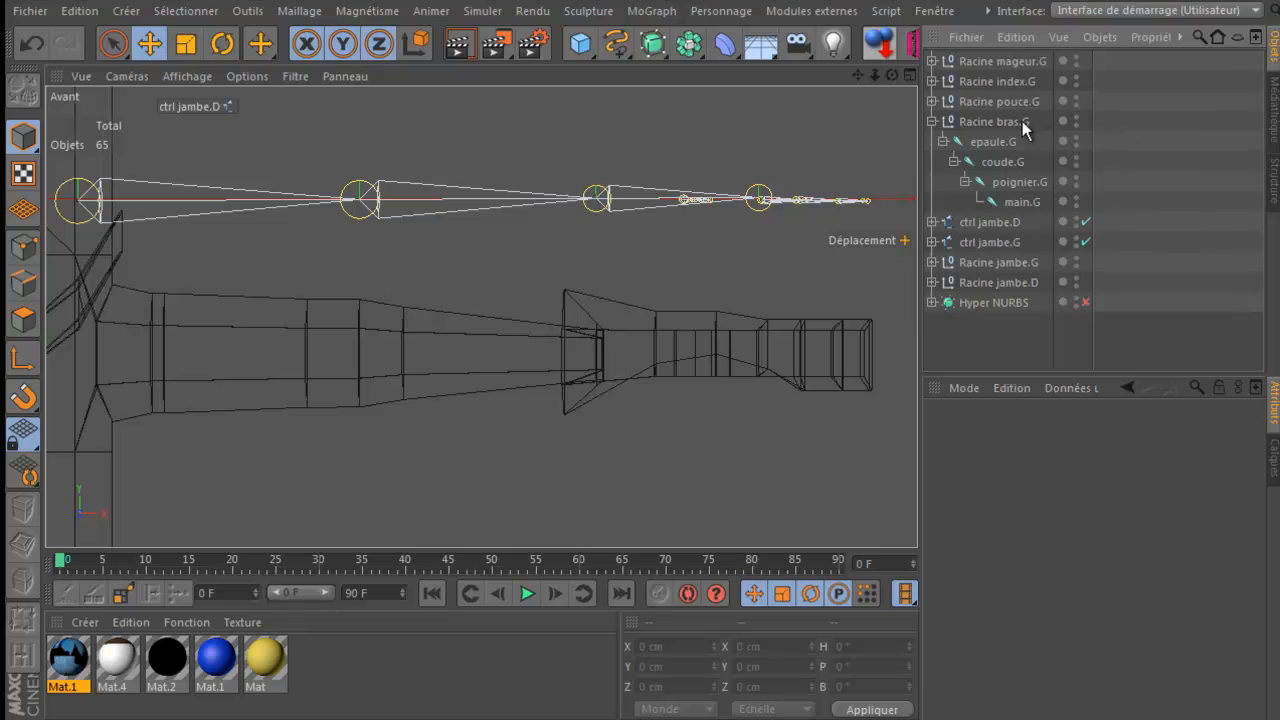
Step: Lower Racine bras.G to about Y -6.17 cm and the three finger roots to about Y -6.09 cm, inside the arm mesh
left_click(997, 128)
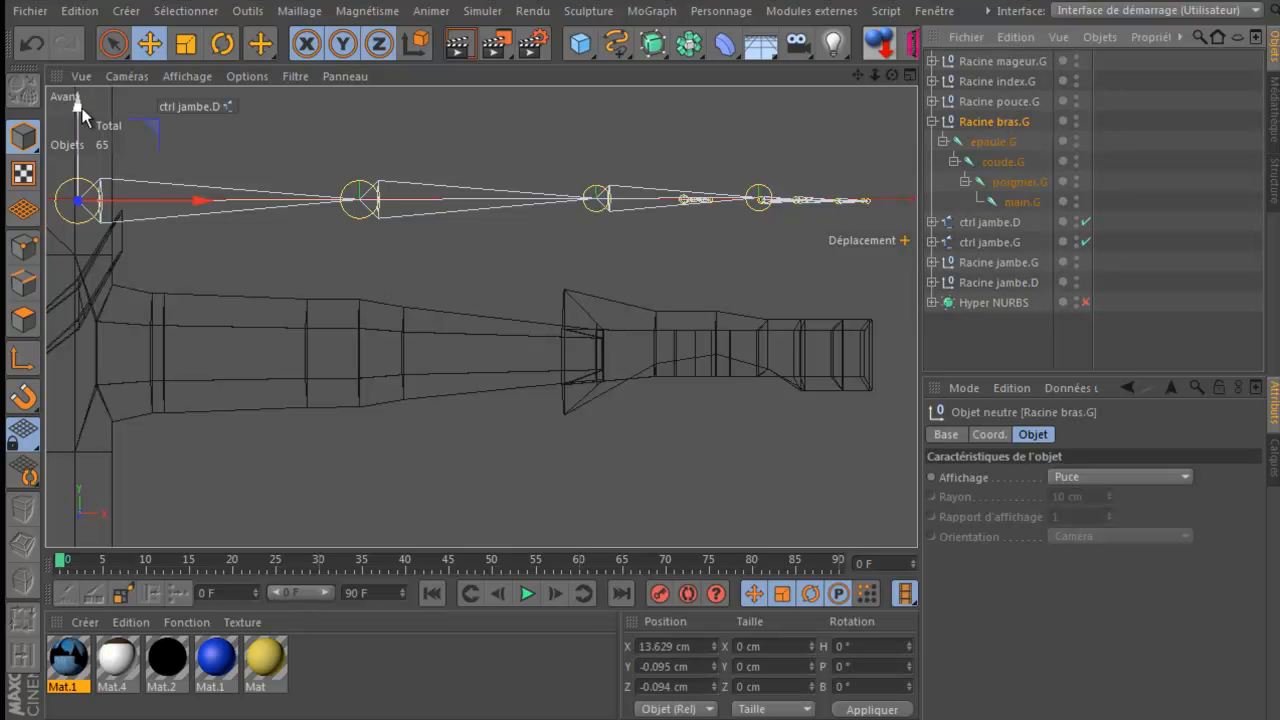
left_click_drag(83, 118, 93, 262)
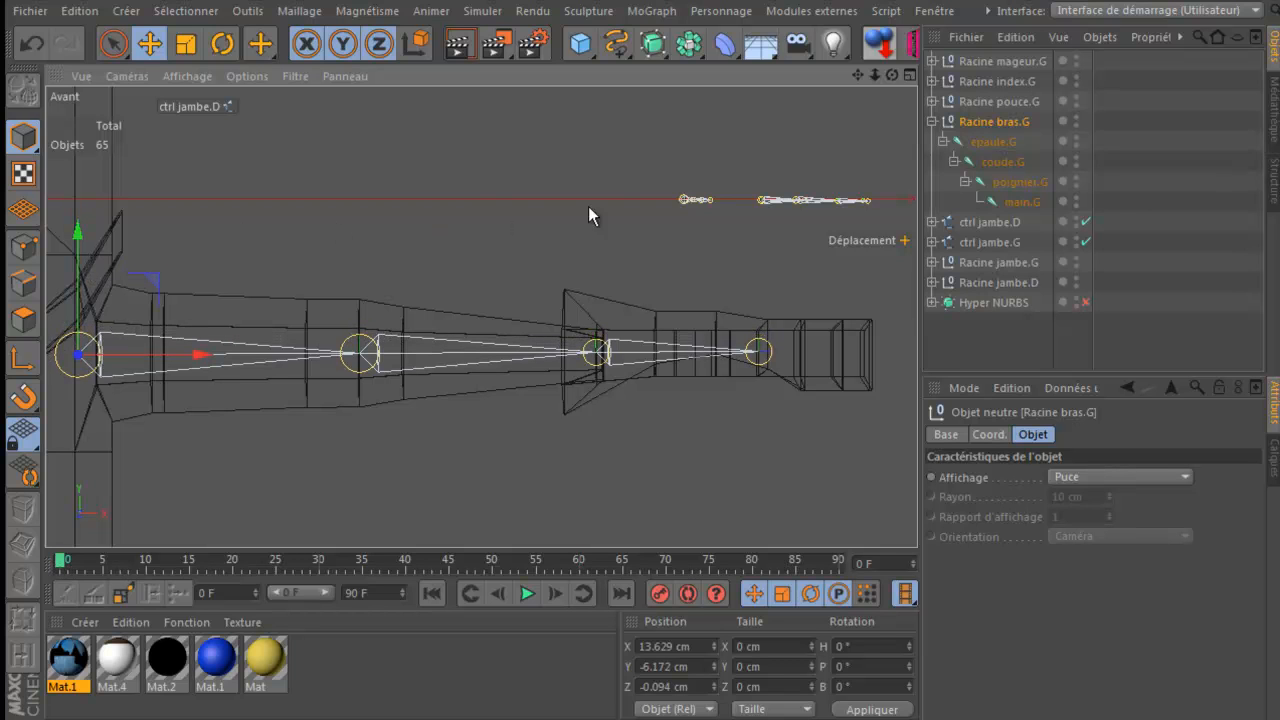
left_click_drag(1126, 54, 988, 114)
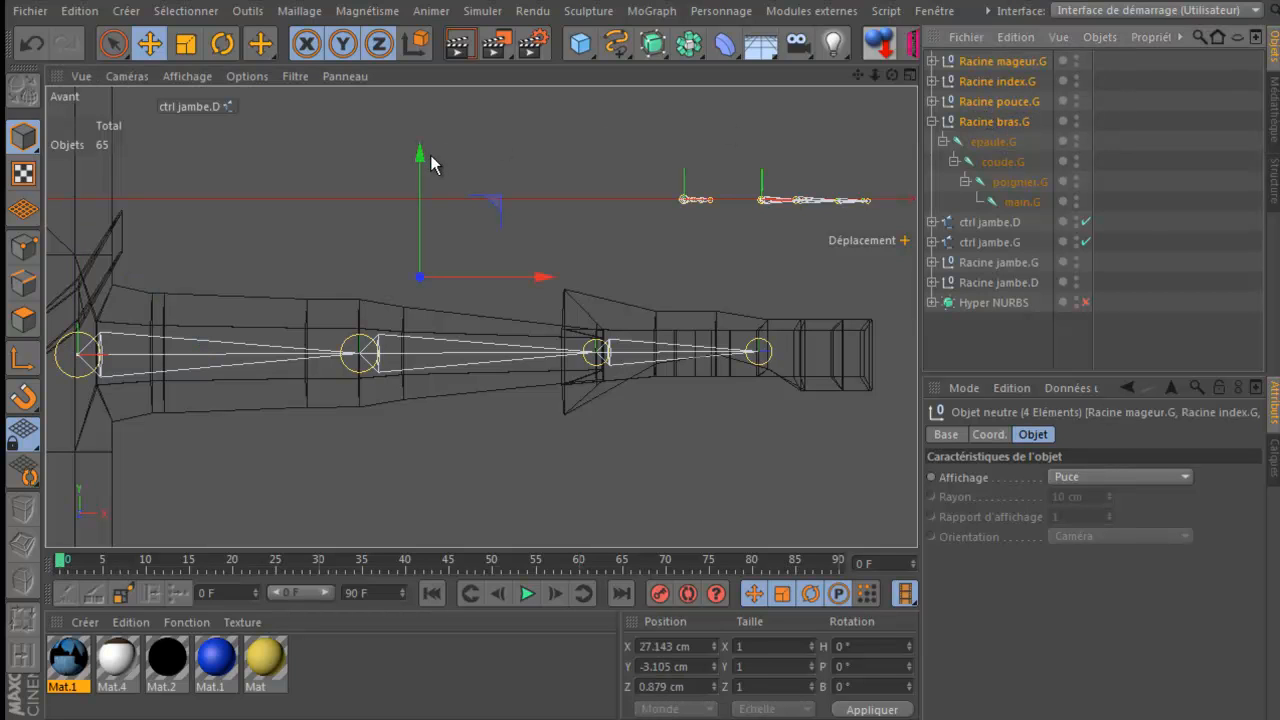
left_click_drag(1113, 56, 995, 112)
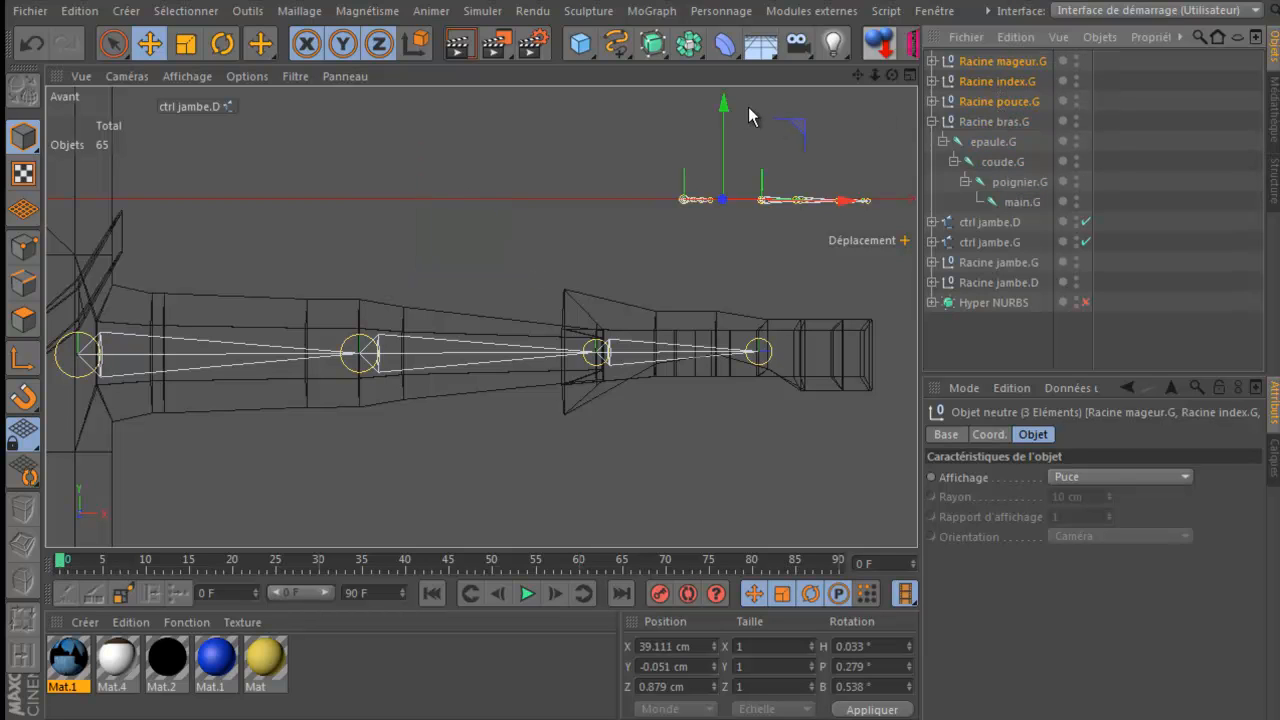
left_click_drag(721, 106, 718, 265)
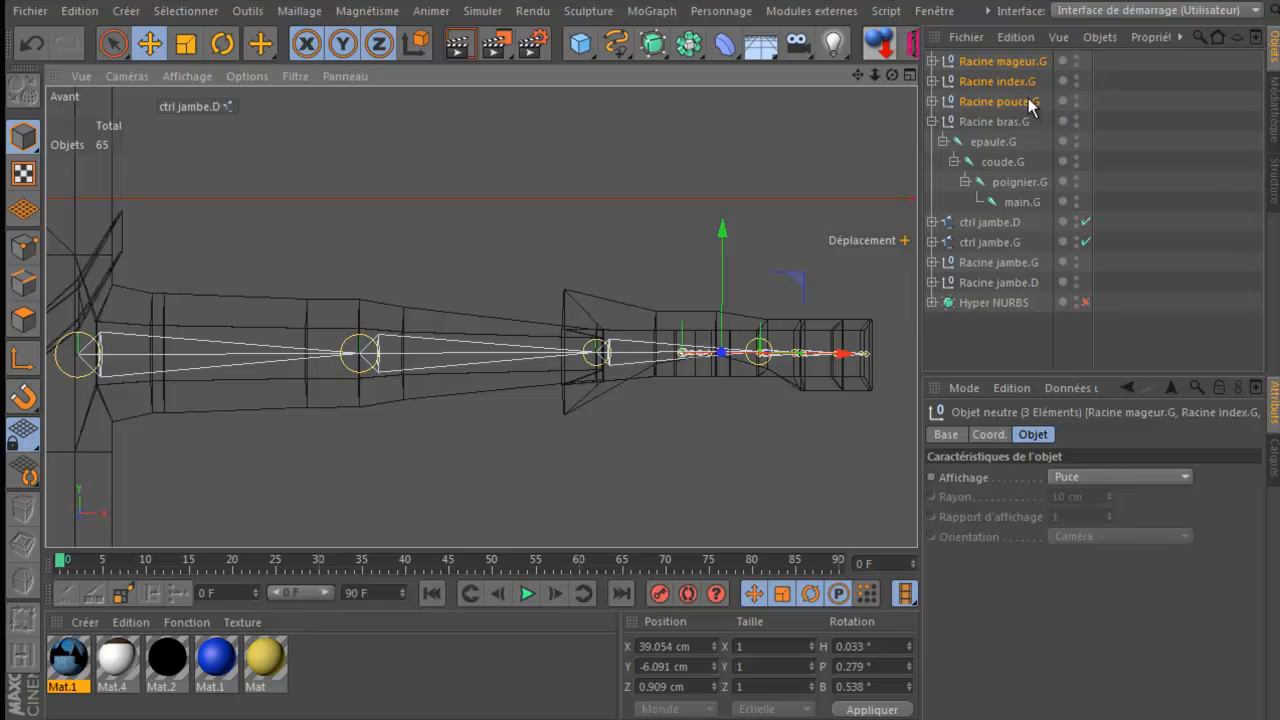
Step: Create an IK chain (Chaîne CI) from the shoulder joint epaule.G to the wrist joint poignier.G
left_click(1000, 145)
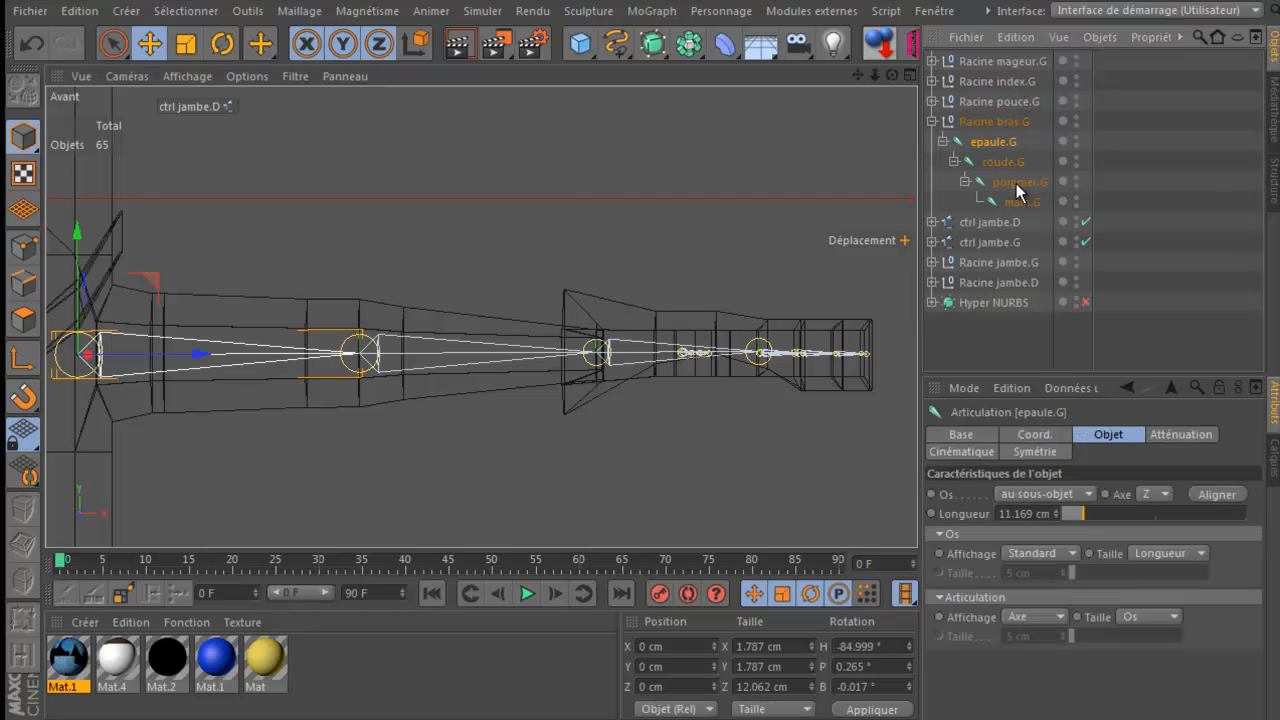
left_click(1018, 184, "ctrl")
right_click(1018, 186)
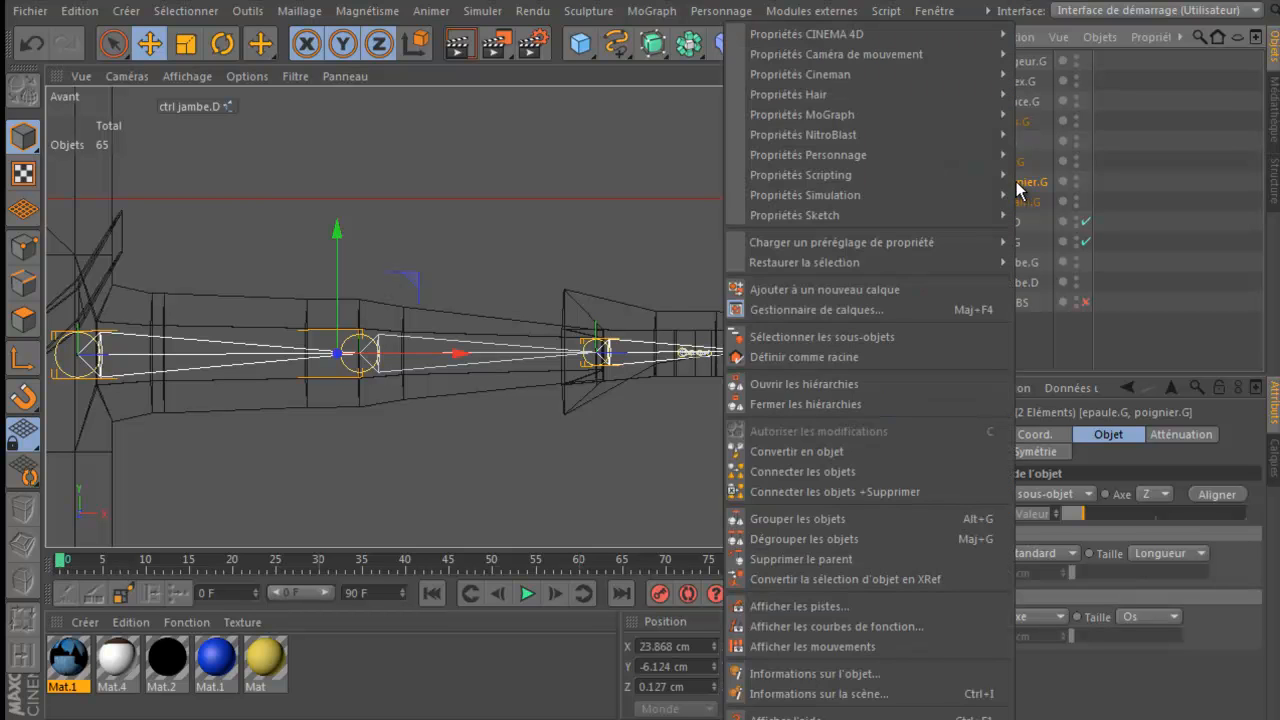
left_click(1016, 182)
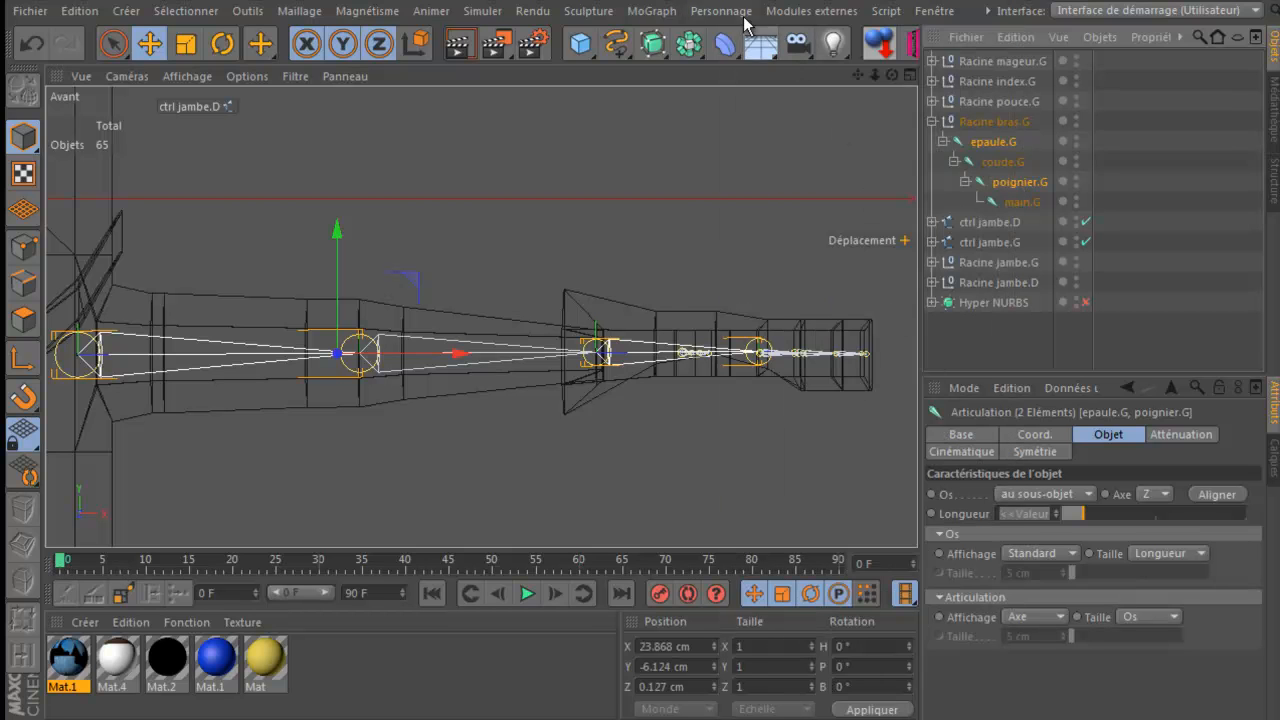
left_click(722, 11)
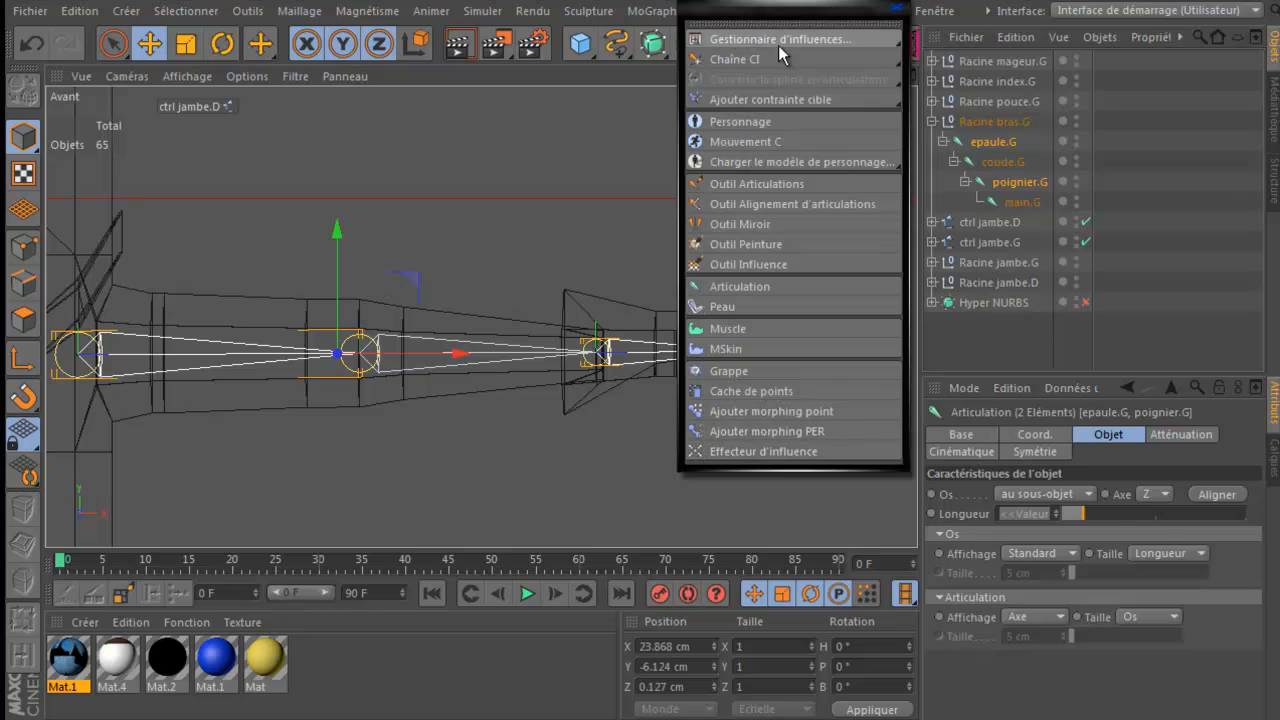
left_click(735, 59)
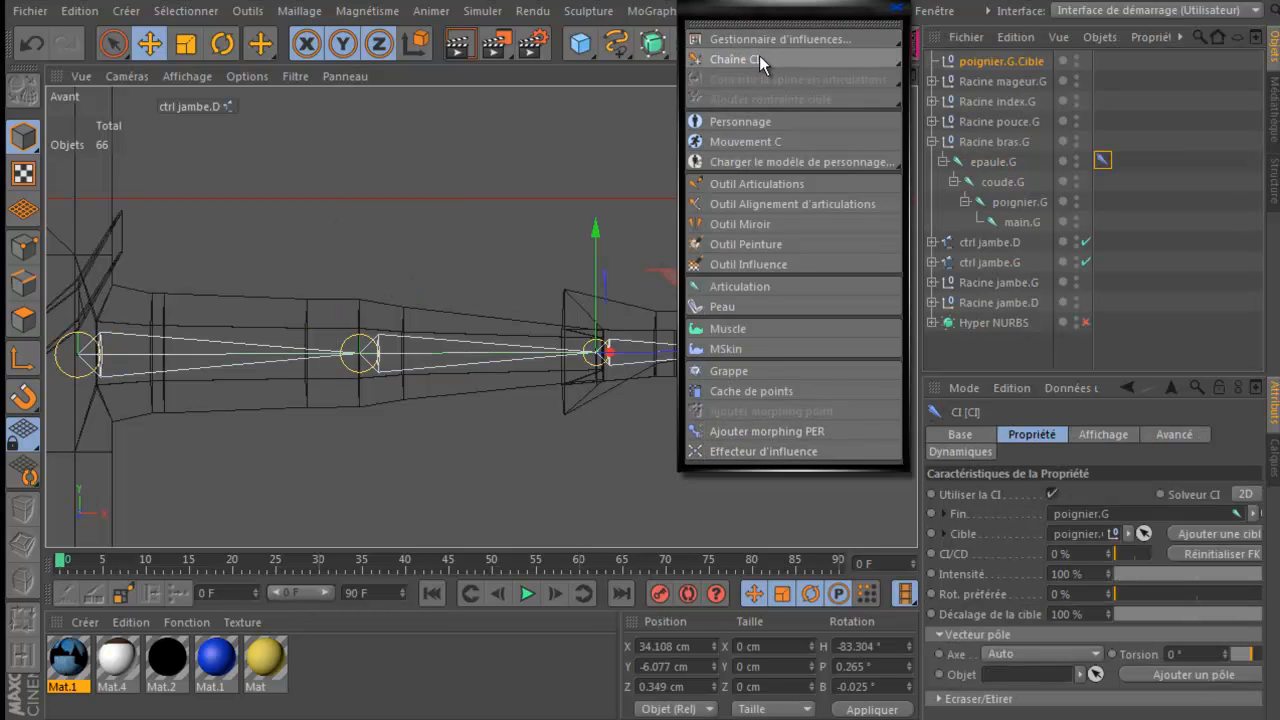
left_click(896, 9)
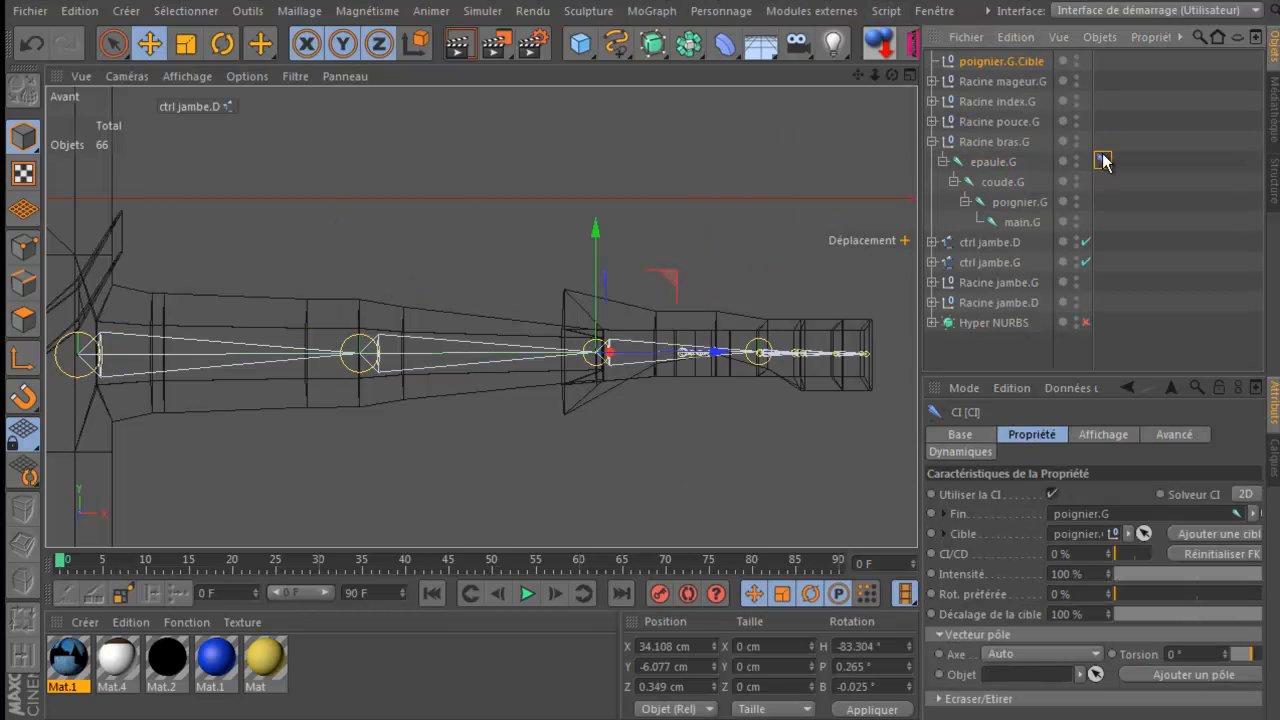
Step: Nest poignier.G.Cible, Racine mageur.G and Racine index.G under poignier.G, and add a pole to the IK tag on epaule.G
left_click_drag(1112, 59, 984, 112)
left_click_drag(988, 64, 1020, 205)
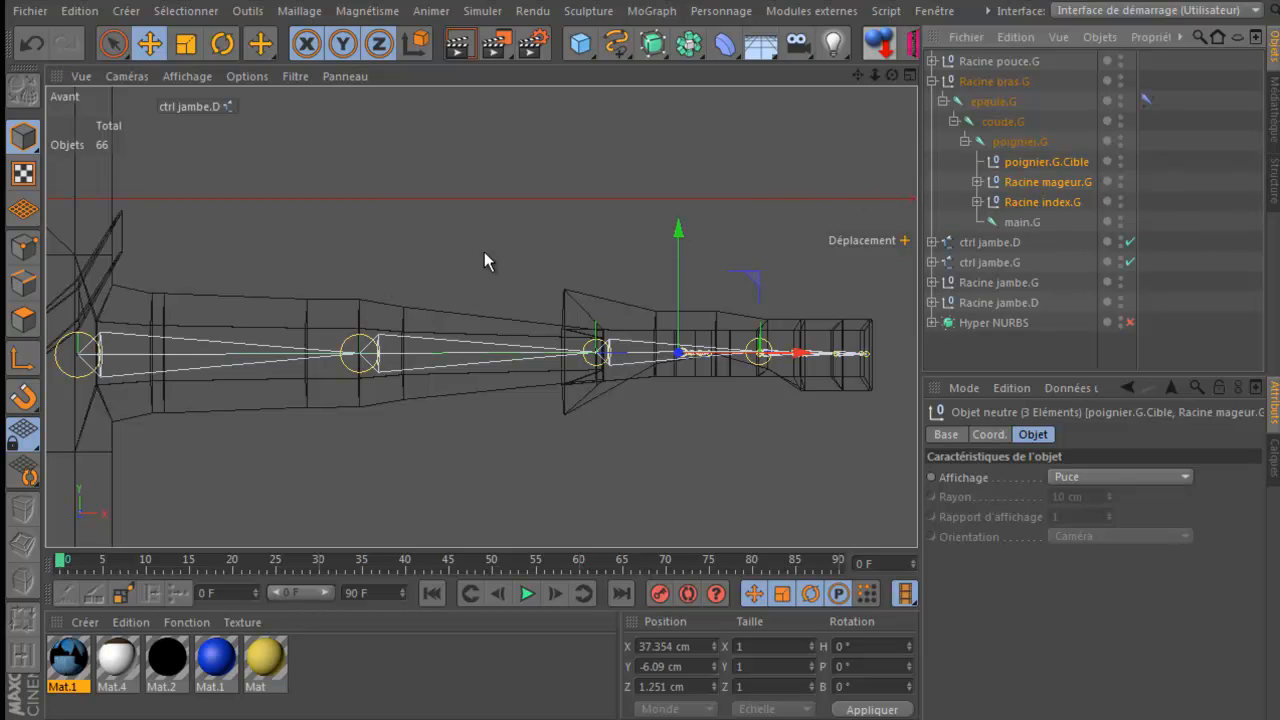
left_click(1146, 102)
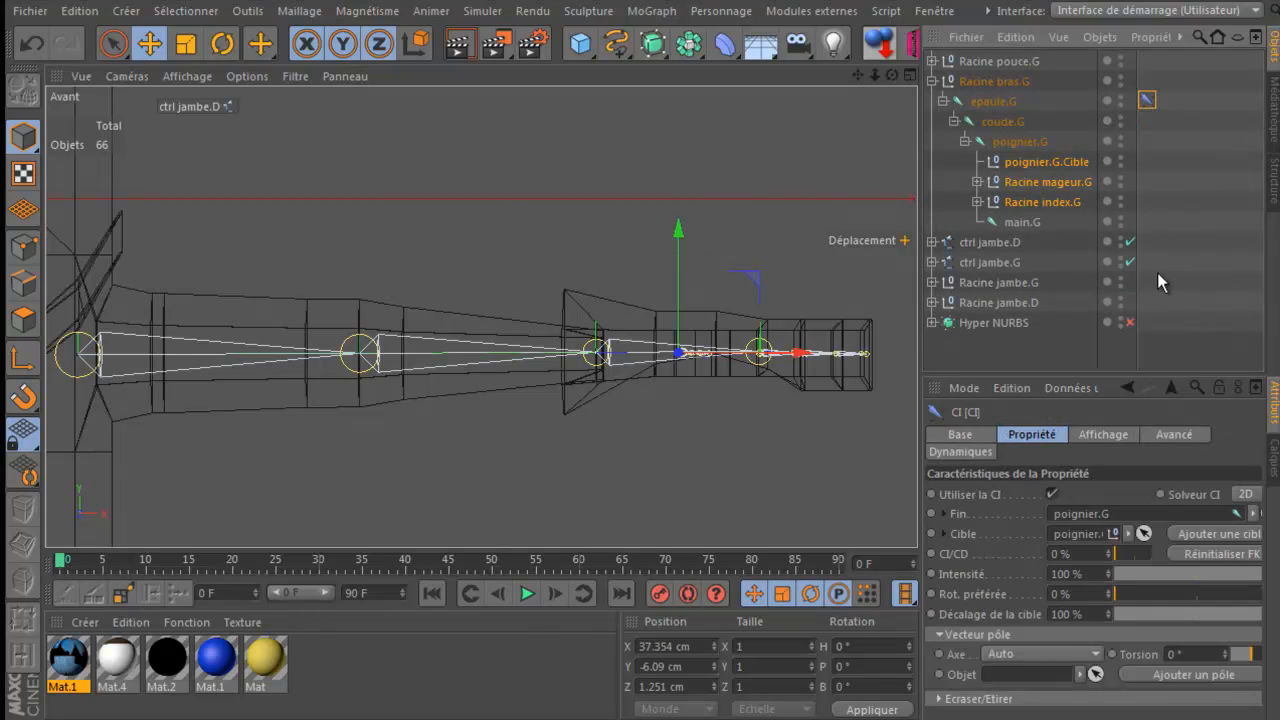
left_click(1190, 678)
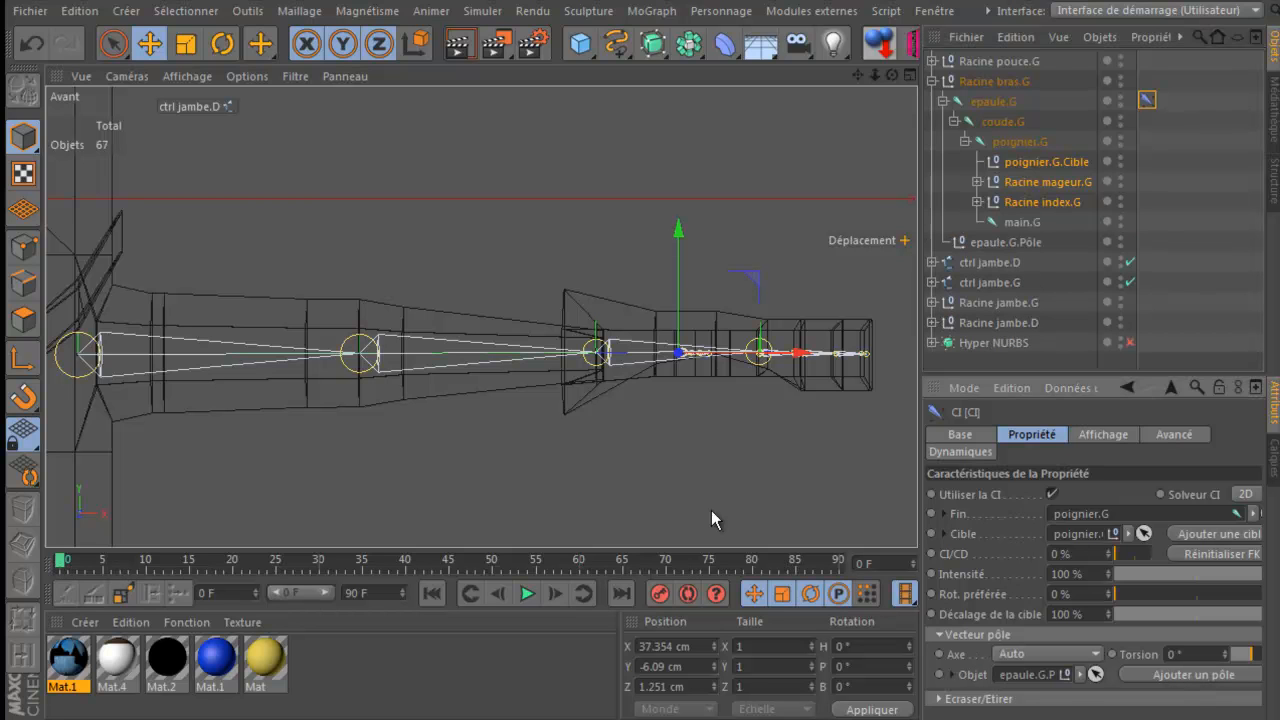
Step: Move the pole object epaule.G.Pôle behind the minion's left arm, to about Z 42.3 cm
left_click(1003, 243)
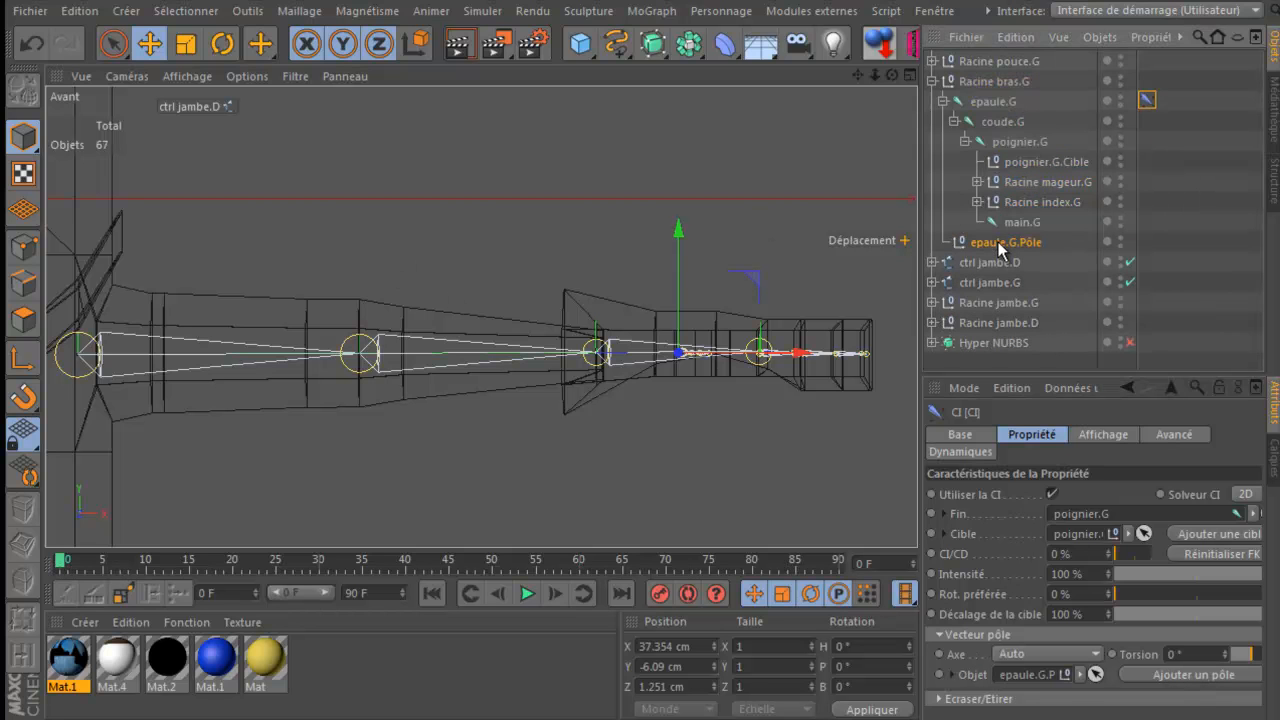
middle_click(487, 235)
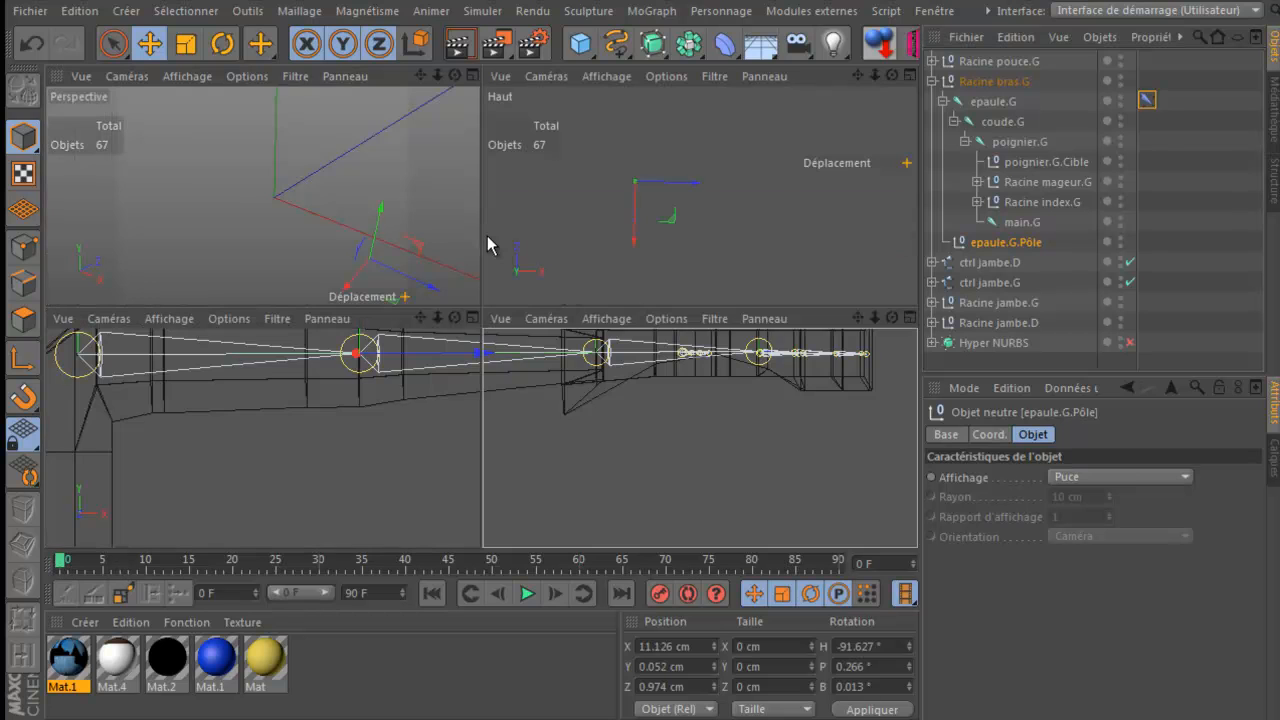
middle_click(409, 246)
left_click_drag(857, 76, 585, 249)
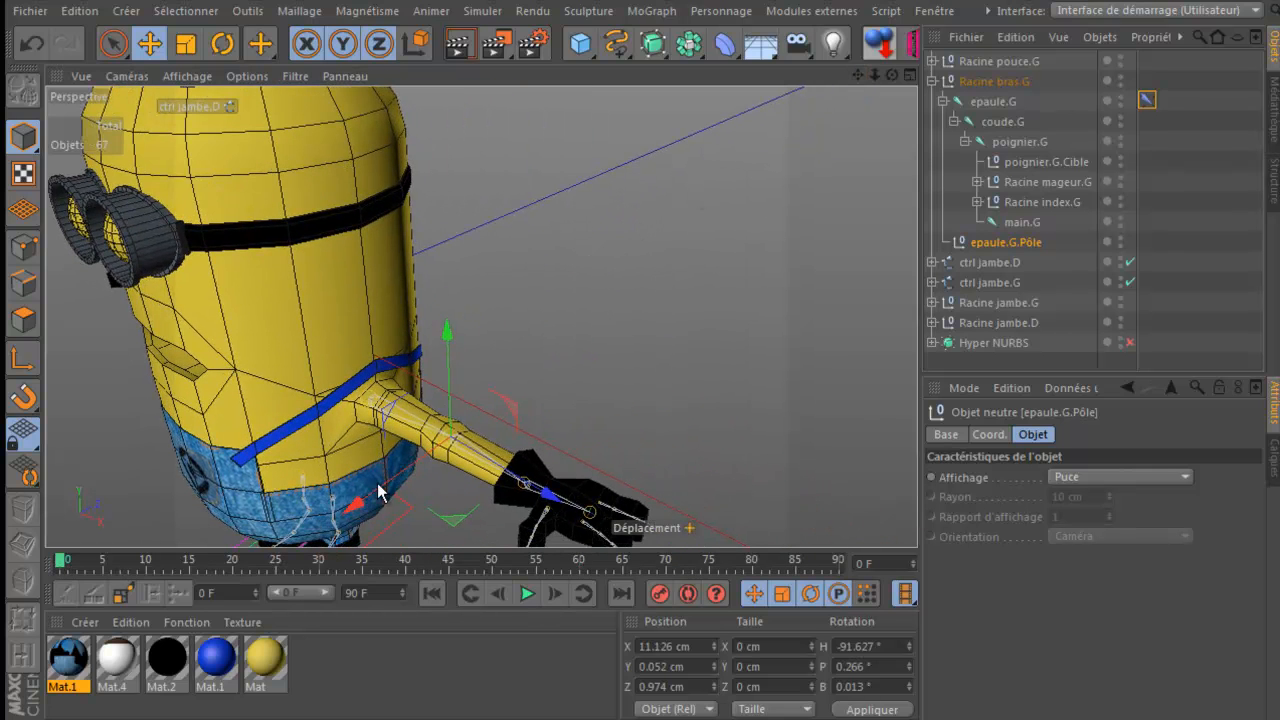
left_click_drag(354, 509, 616, 387)
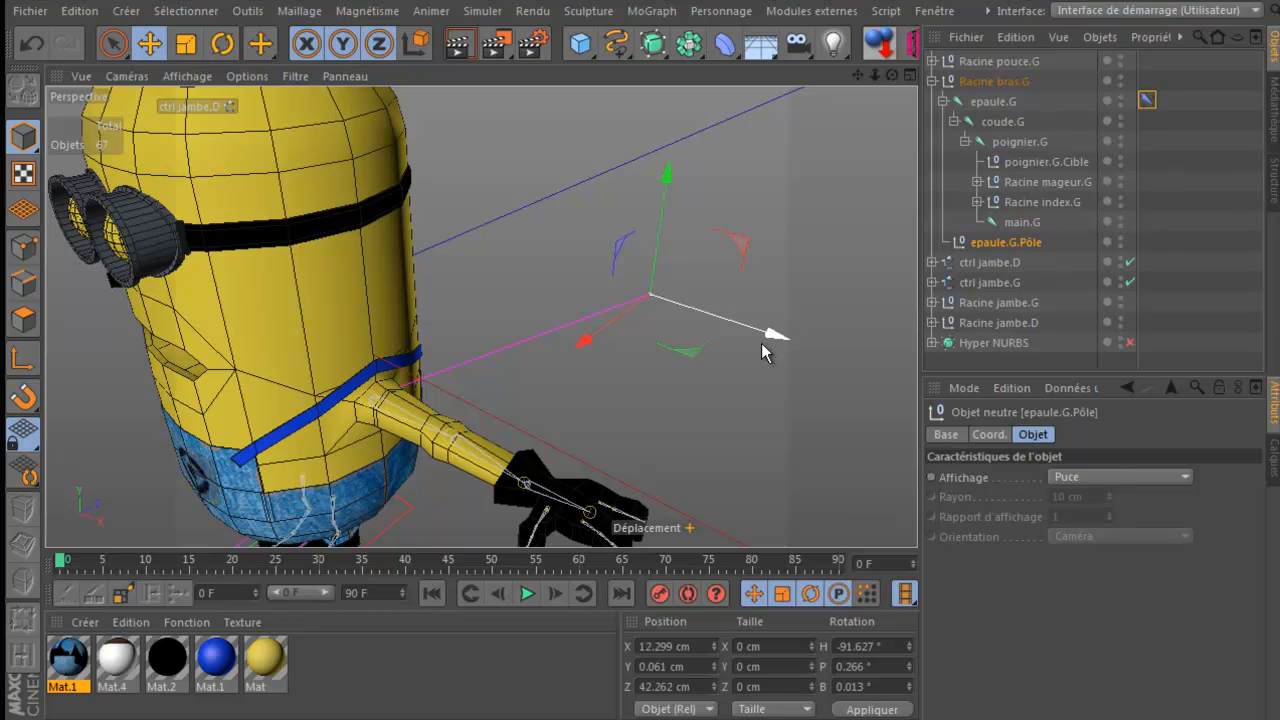
Step: Set the pole vector display of the epaule.G IK tag to Articulation
left_click(1147, 99)
left_click(1126, 440)
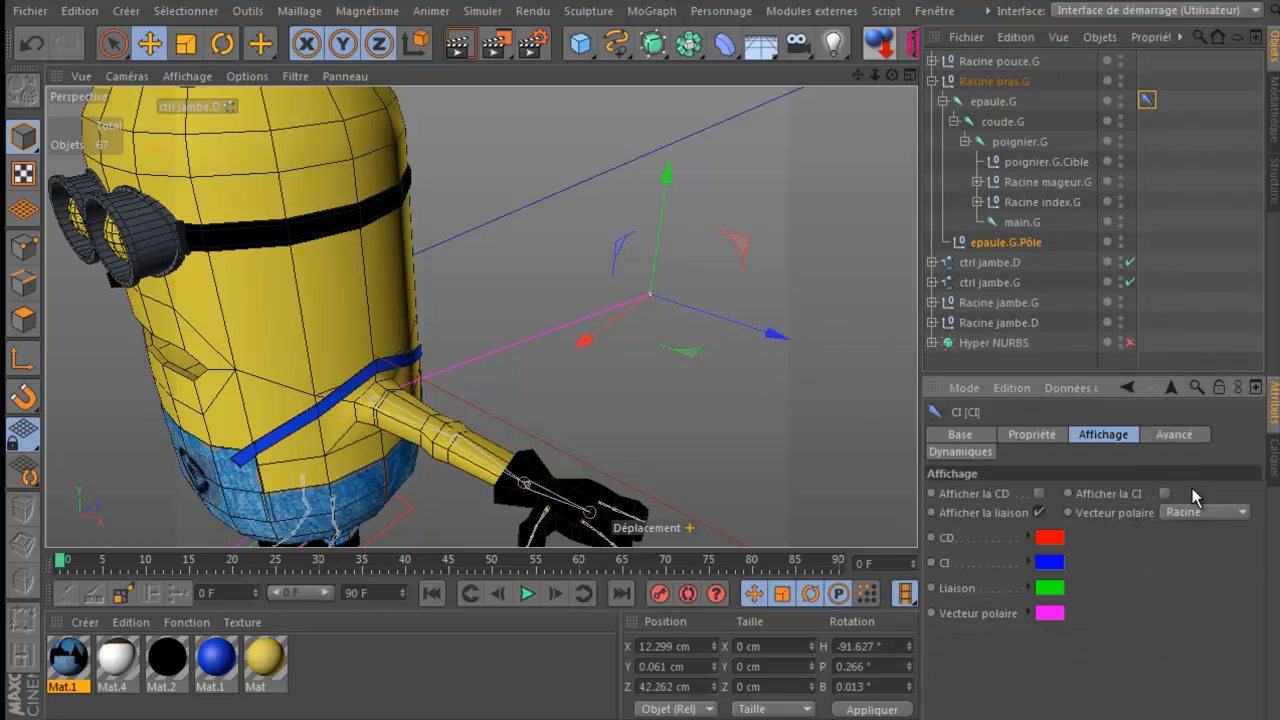
left_click(1197, 514)
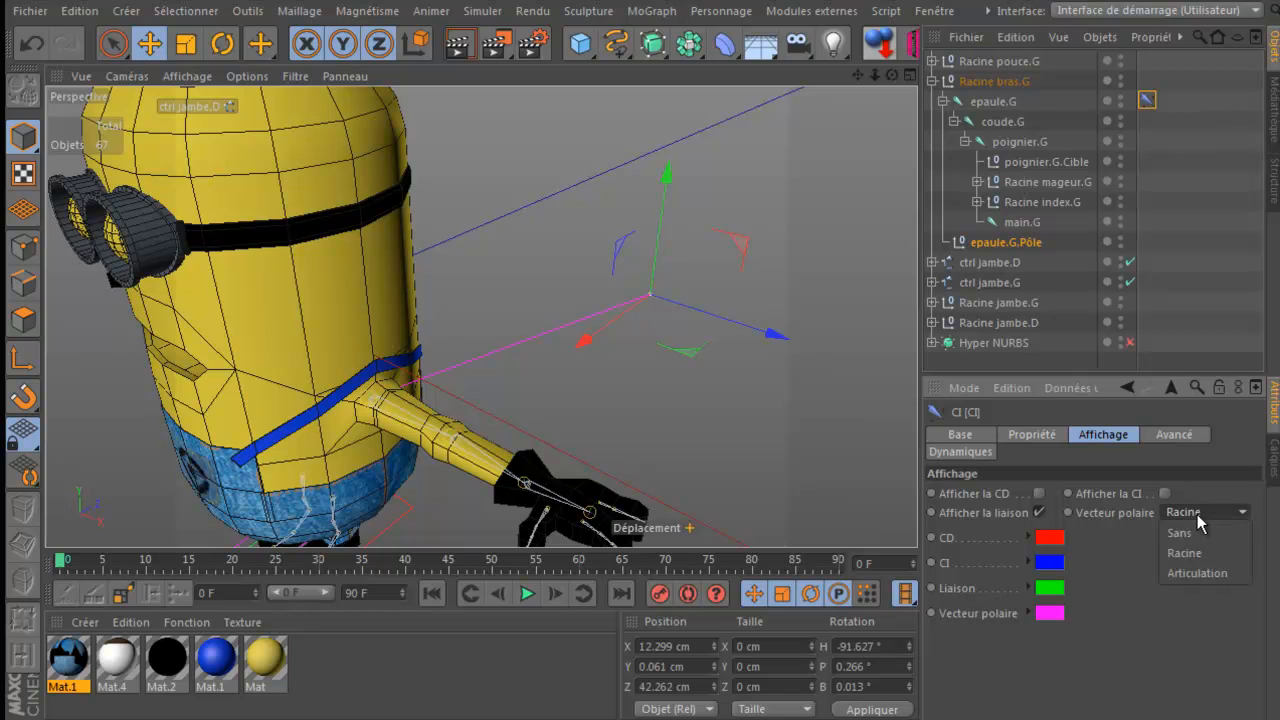
left_click(1193, 575)
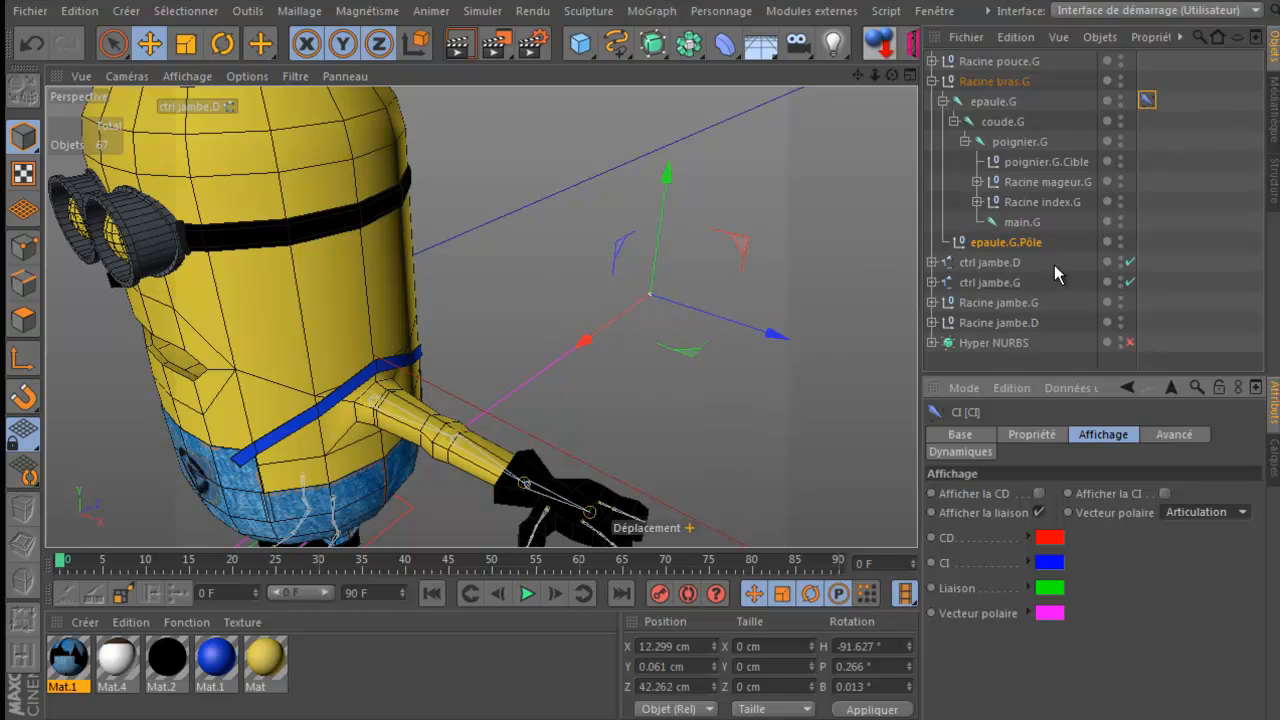
Step: Display epaule.G.Pôle as a sphere (Sphère) with ZY orientation and a 5 cm radius
left_click(1006, 244)
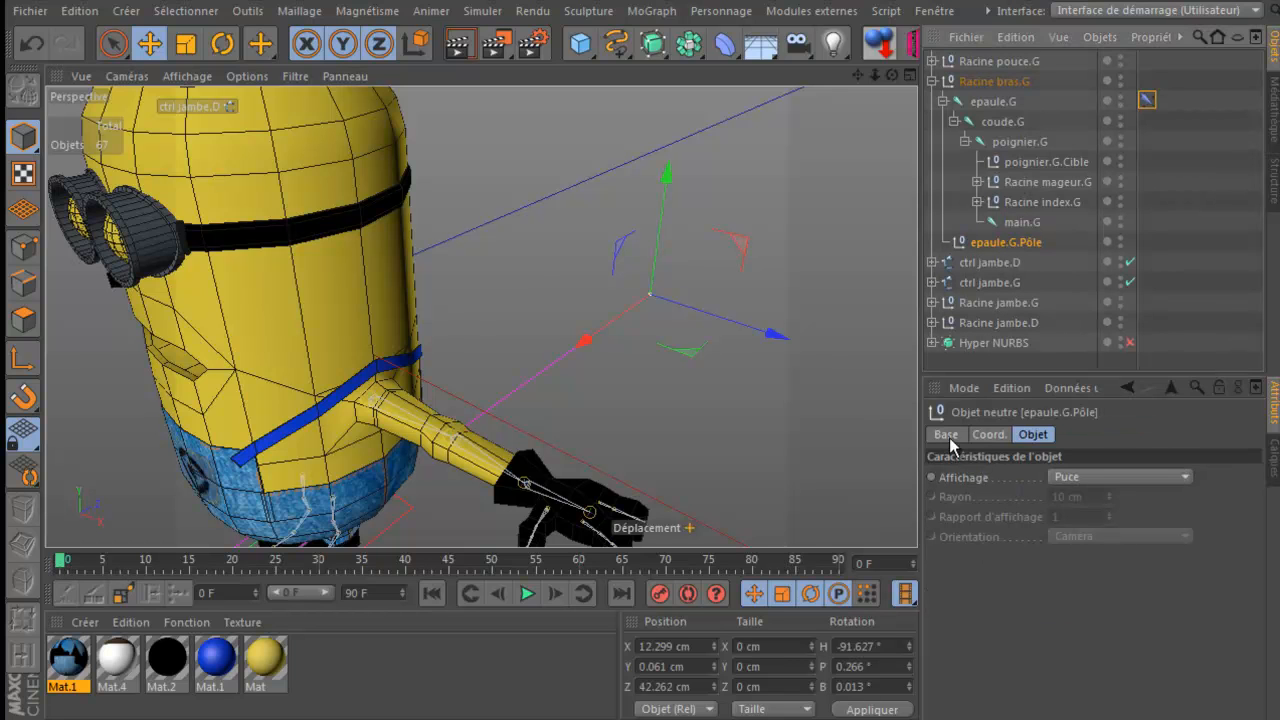
left_click(1079, 479)
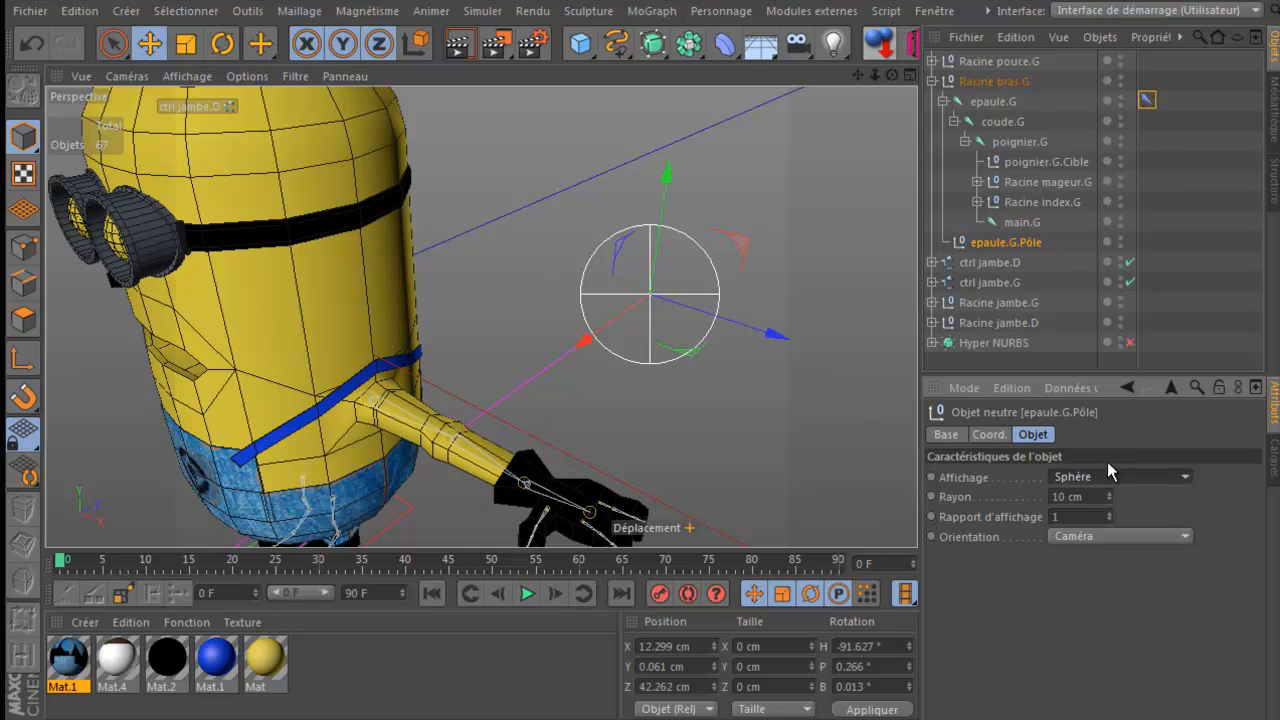
left_click(1090, 536)
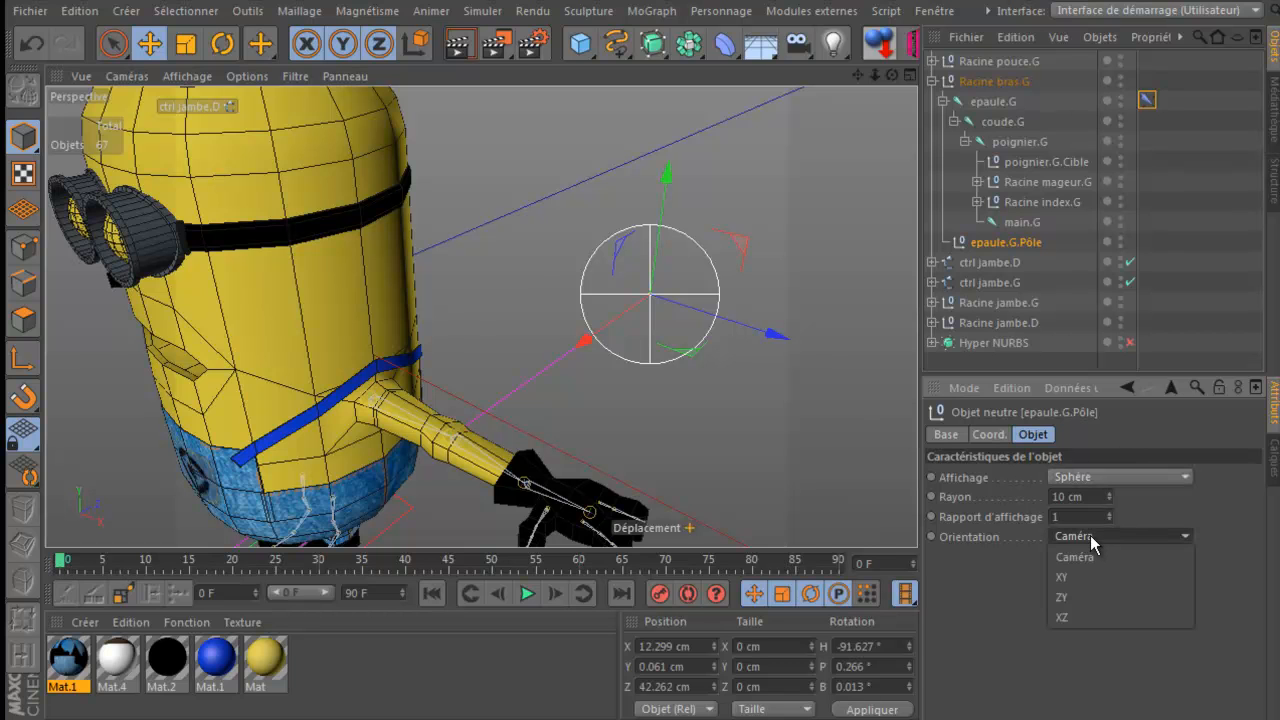
left_click(1087, 596)
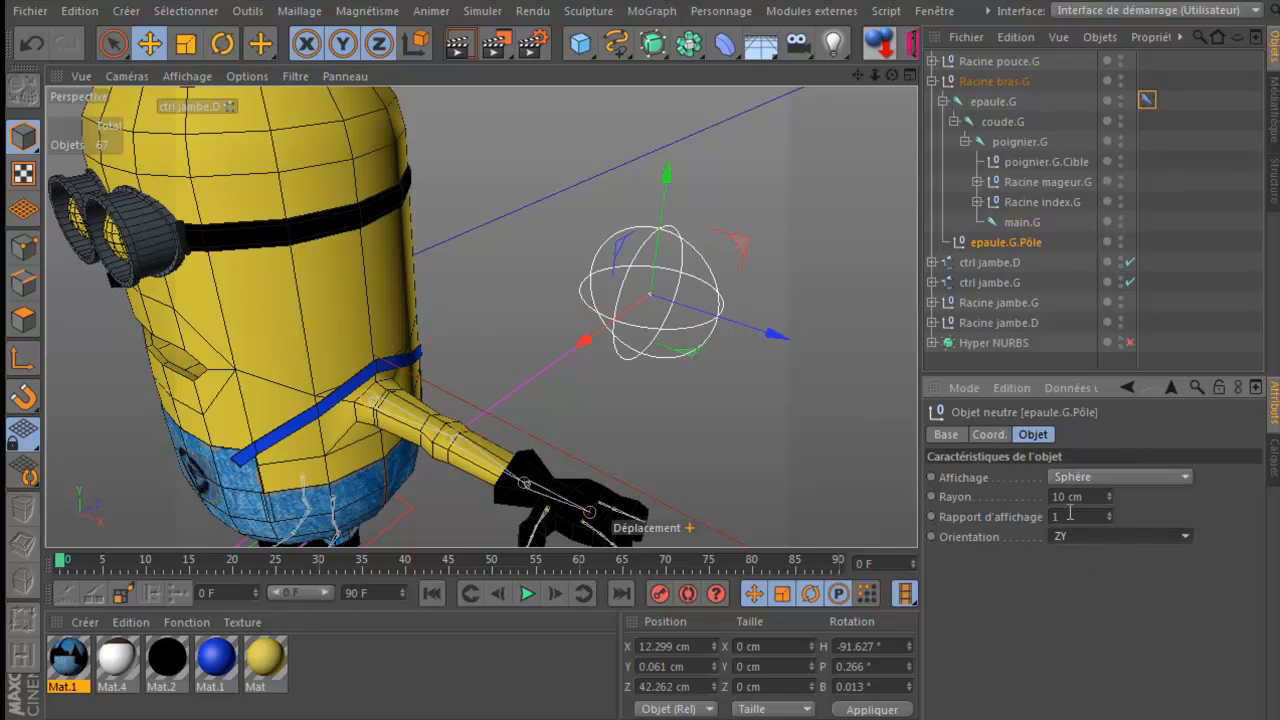
left_click_drag(1075, 497, 1050, 498)
type("500")
key("Return")
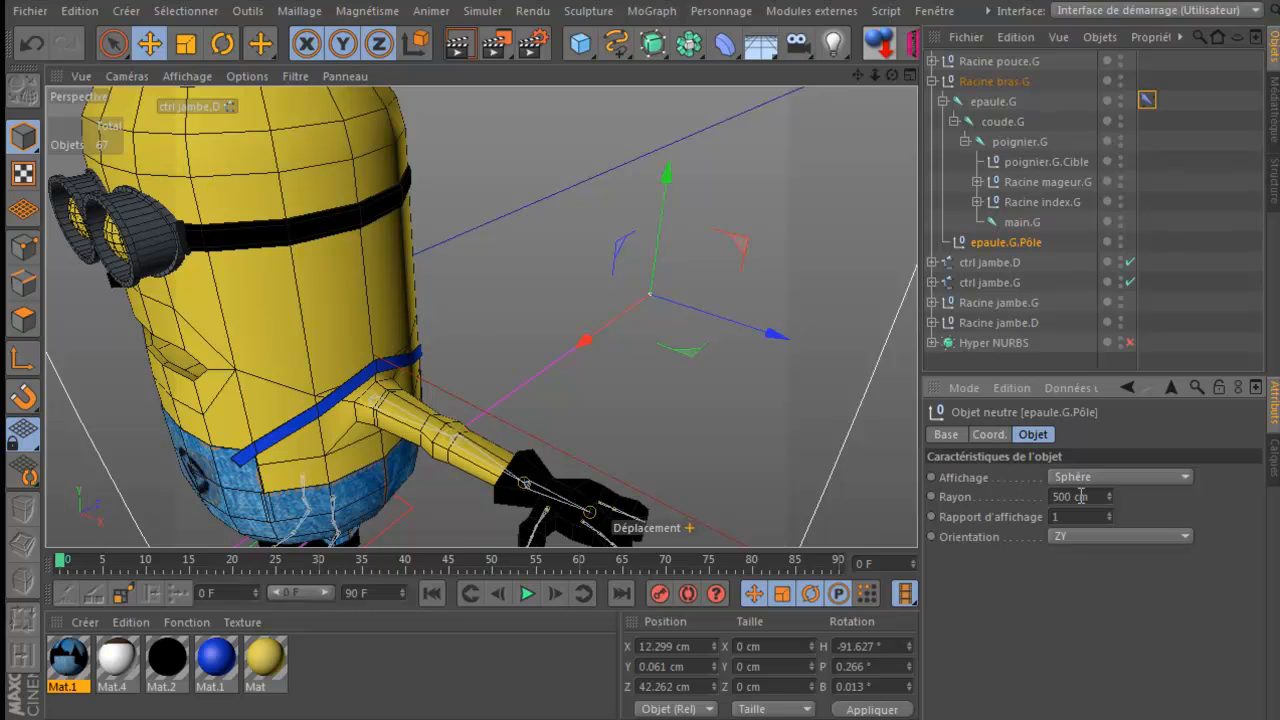
left_click_drag(1075, 496, 1060, 496)
key("BackSpace")
key("Return")
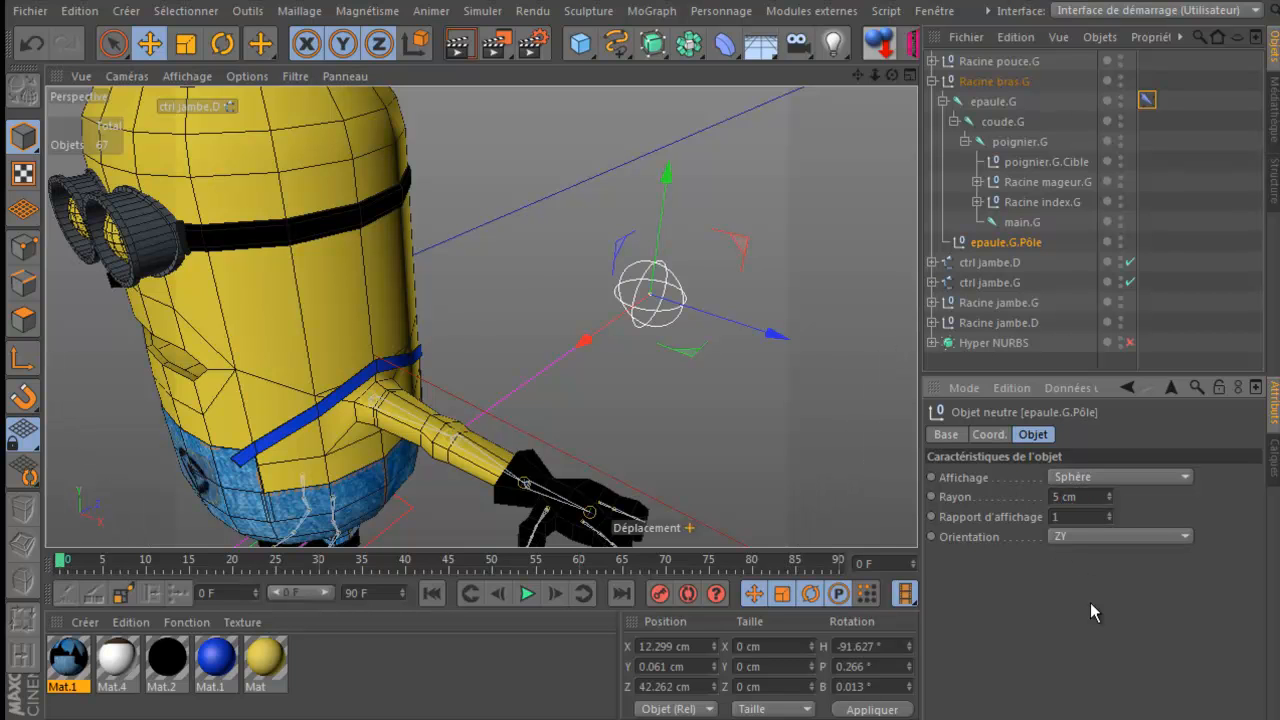
Step: Activate the display colour of epaule.G.Pôle and set it to blue, RGB 29, 29, 244
left_click(945, 436)
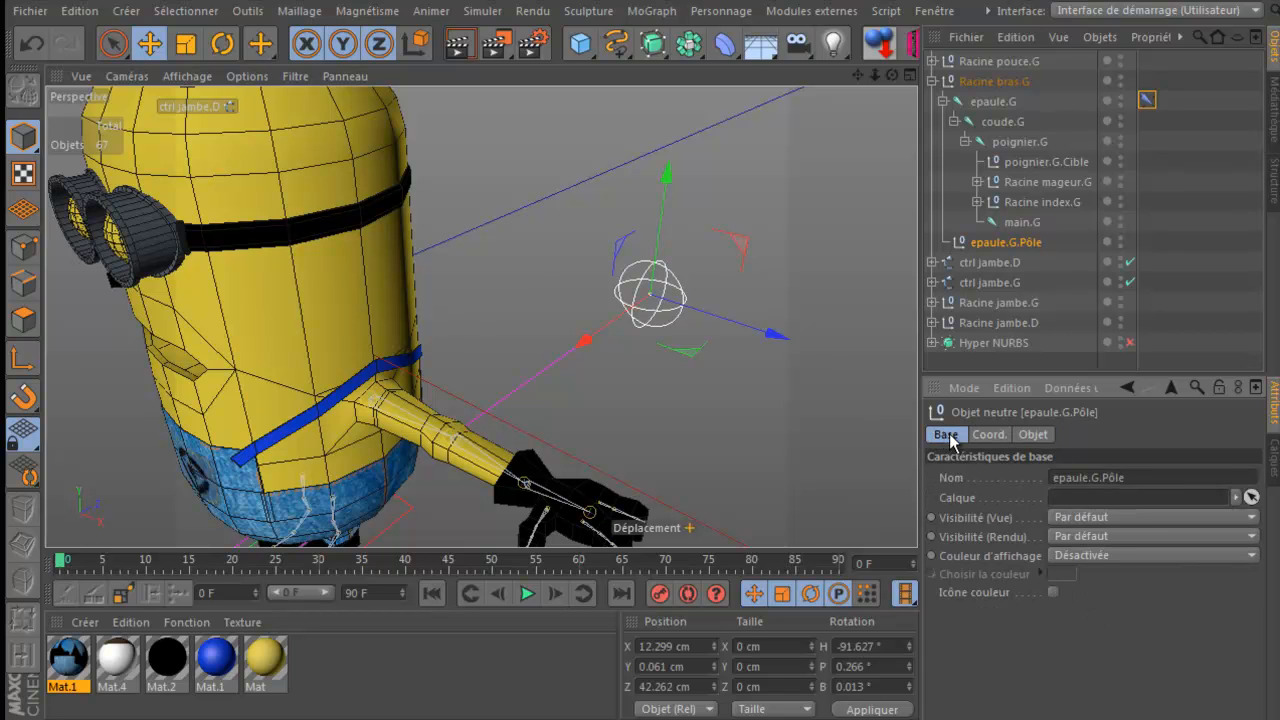
left_click(1071, 553)
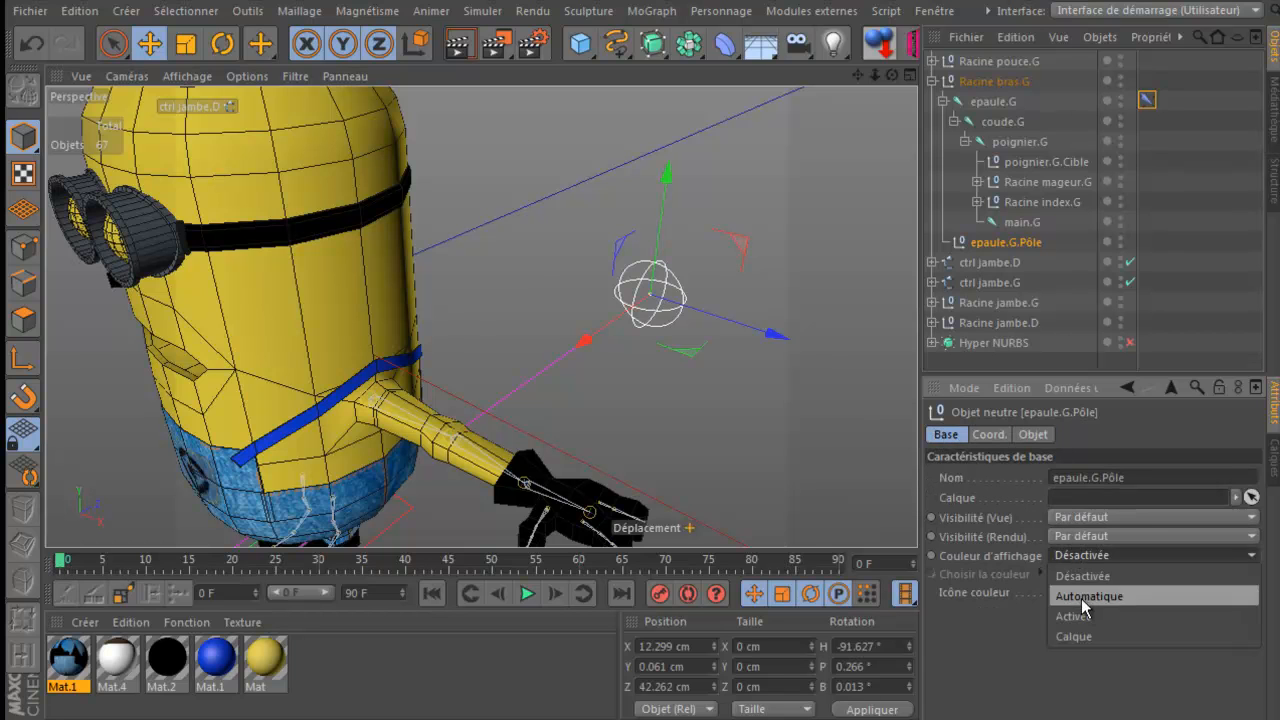
left_click(1086, 615)
left_click(1062, 578)
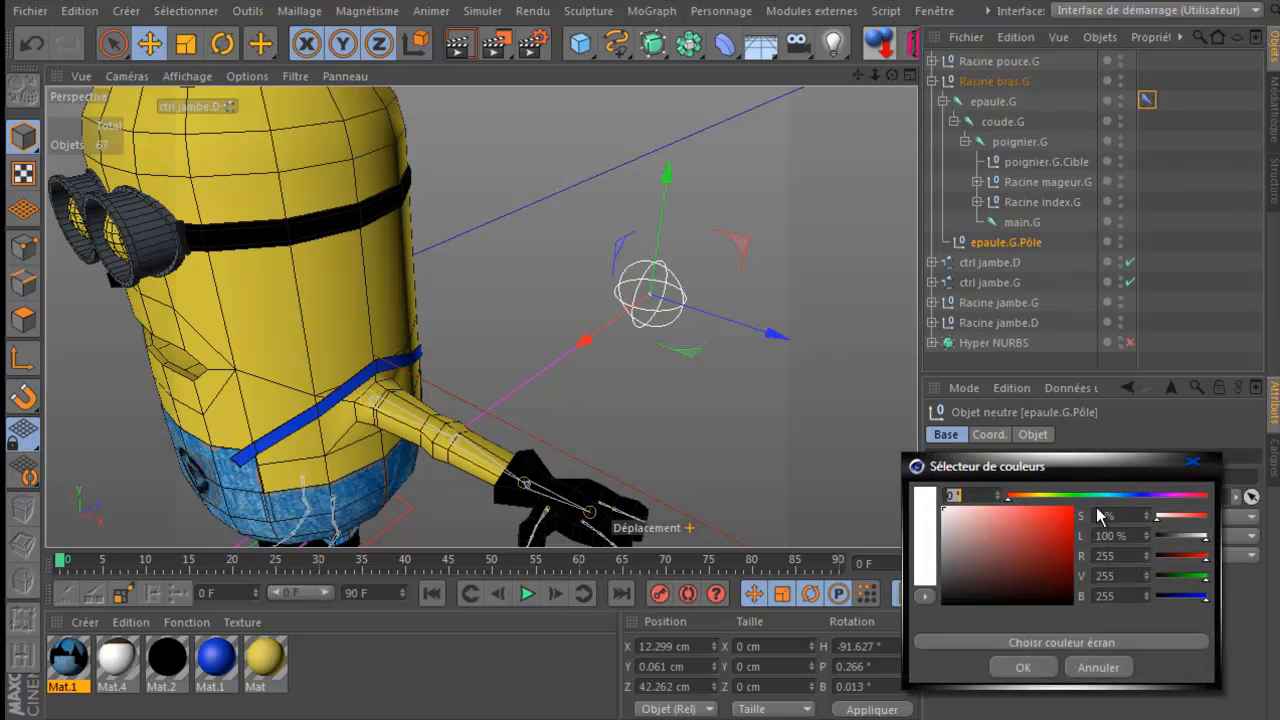
left_click(1143, 496)
left_click(1057, 511)
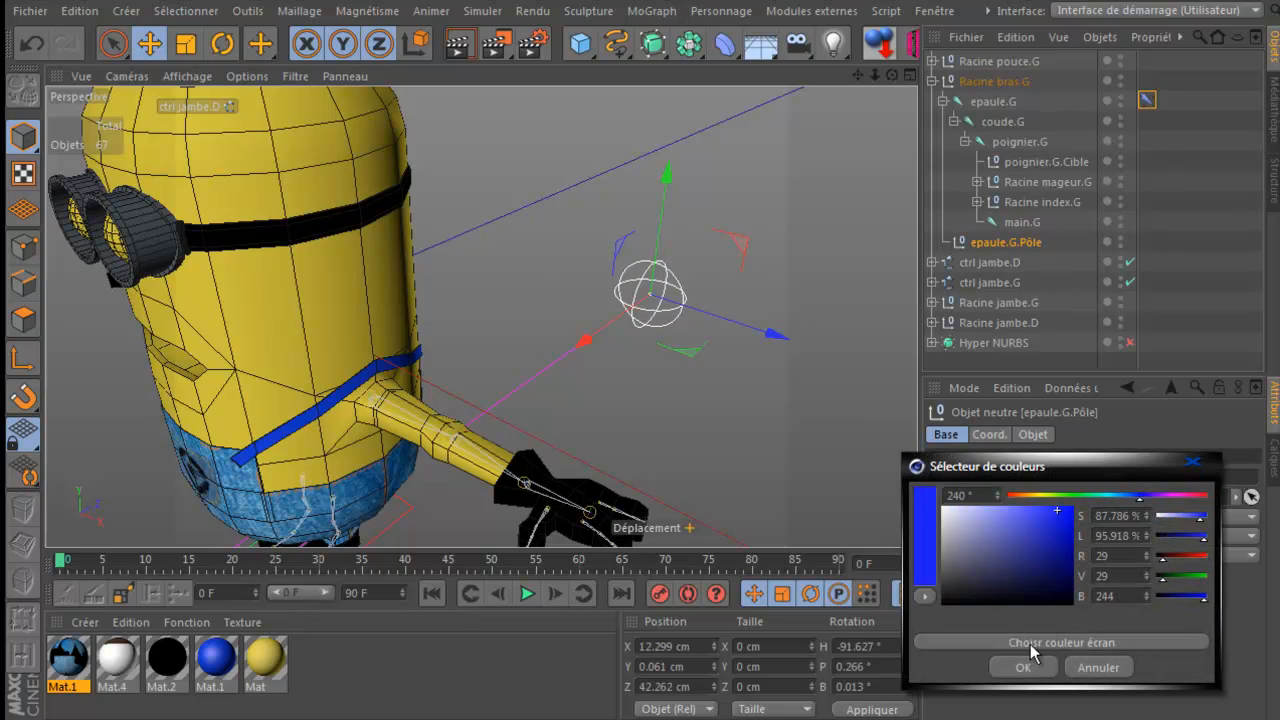
left_click(1021, 667)
Step: Make the ankle targets cheville.G.Cible and cheville.D.Cible of the two leg controls visible in the viewport
left_click_drag(831, 434, 829, 437, "alt")
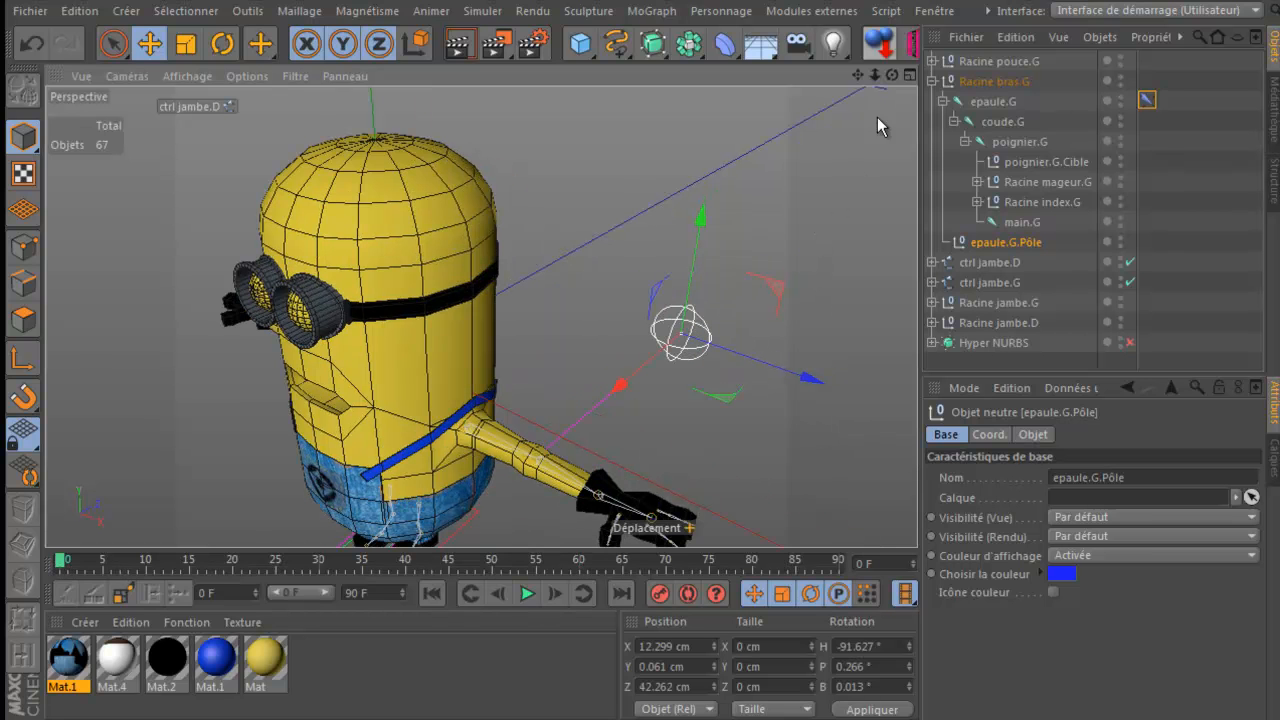
left_click_drag(892, 76, 843, 214)
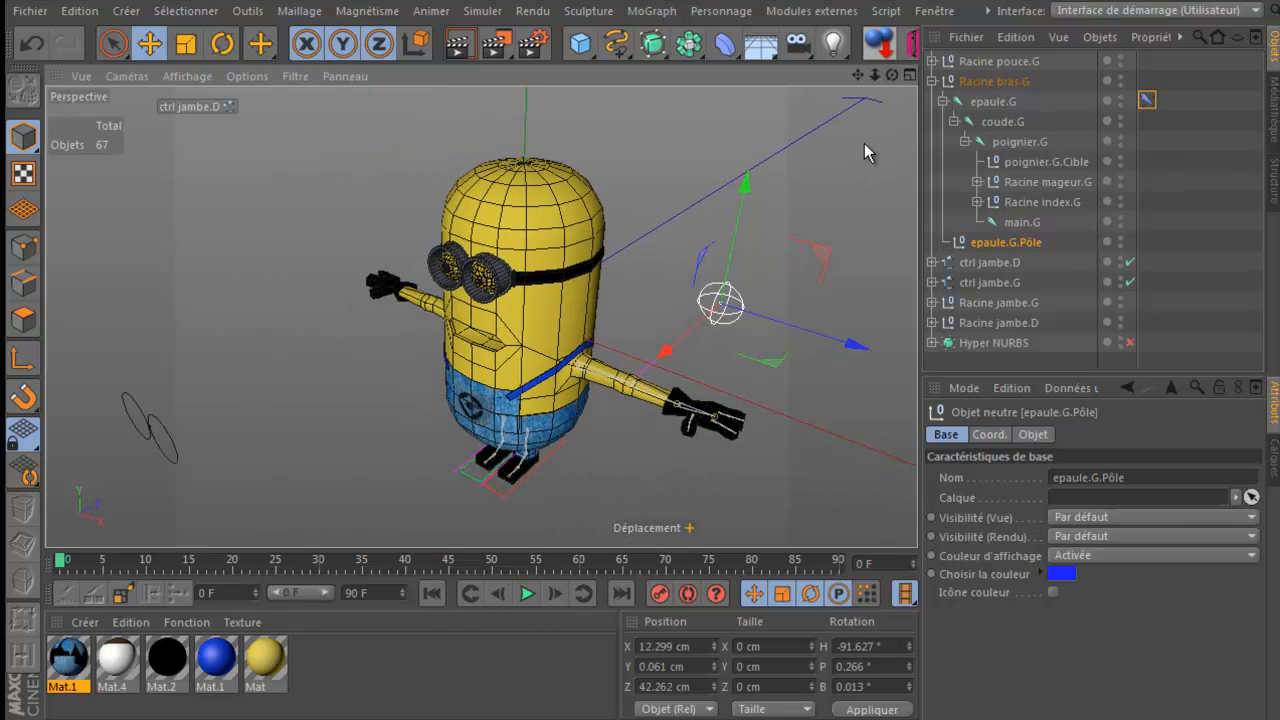
left_click_drag(892, 76, 639, 219)
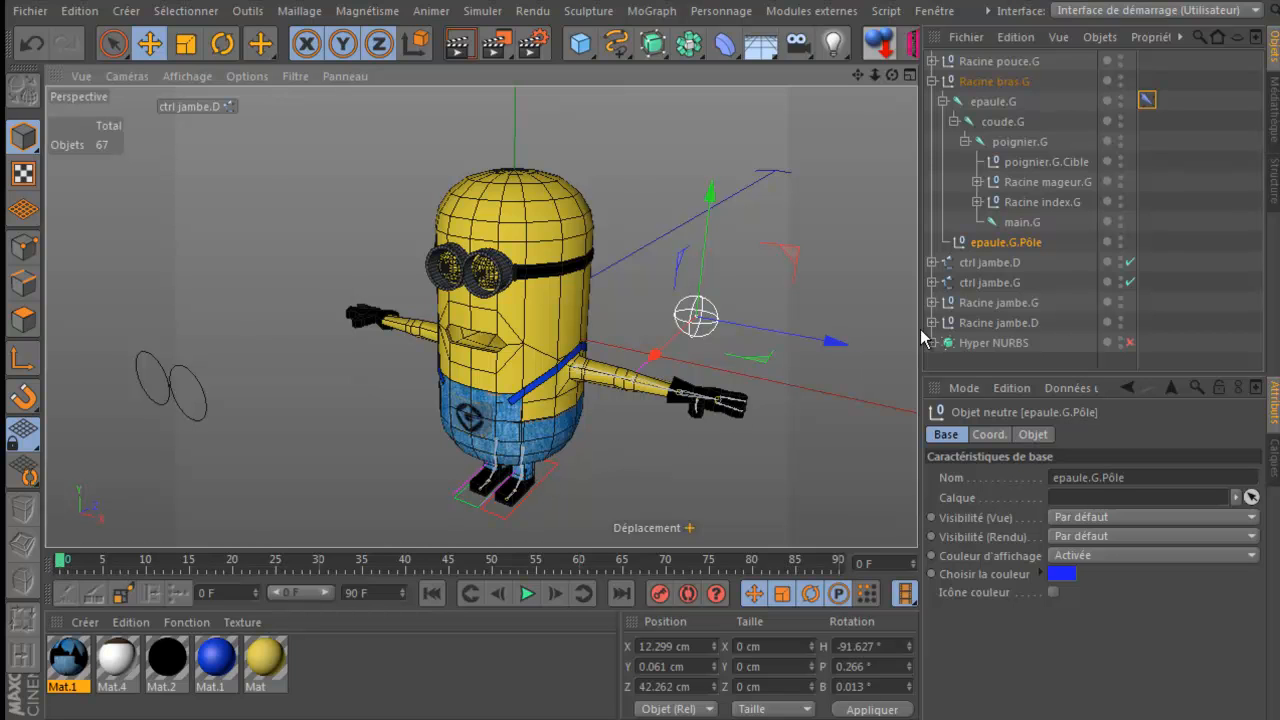
left_click(932, 283)
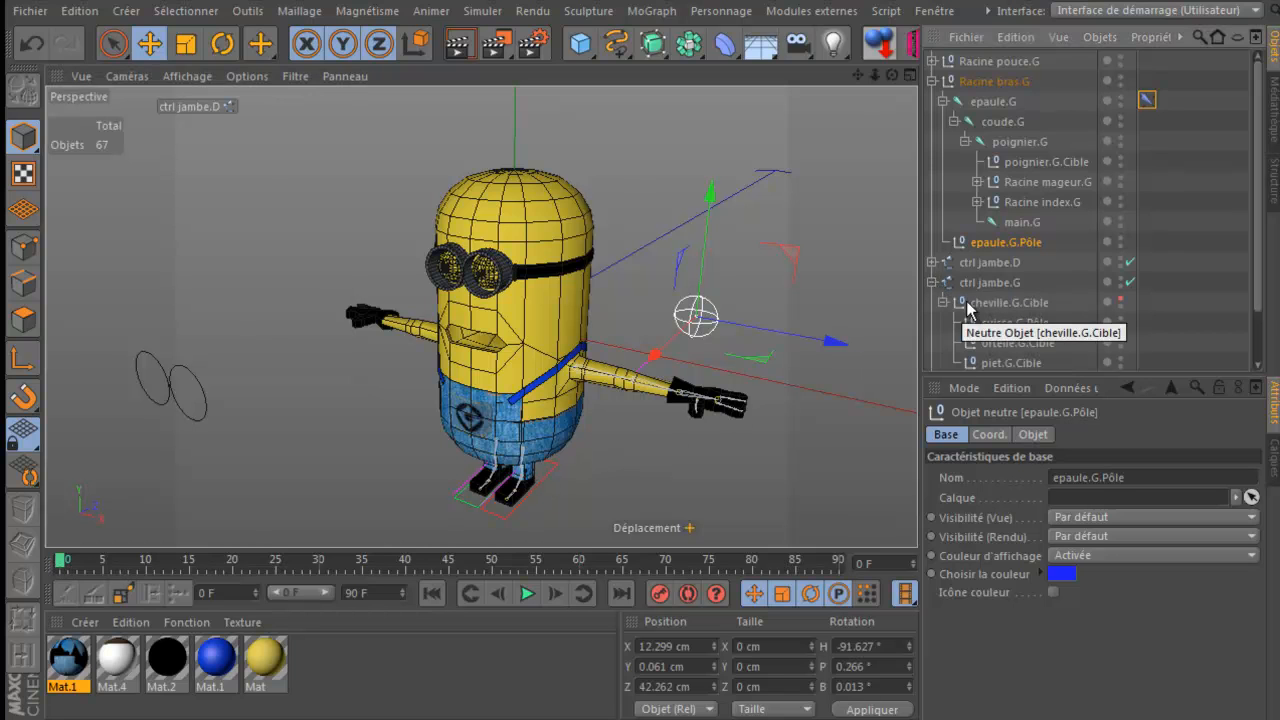
left_click(1121, 302)
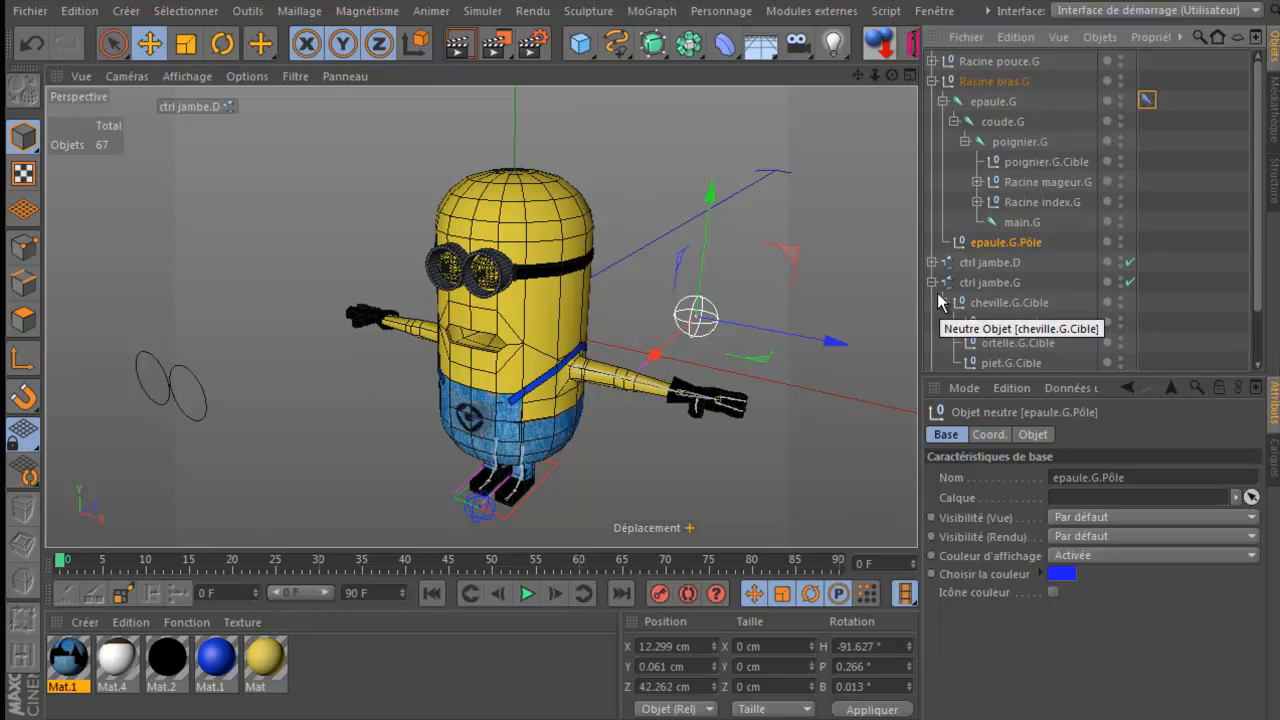
left_click(932, 283)
left_click(932, 262)
left_click(1121, 282)
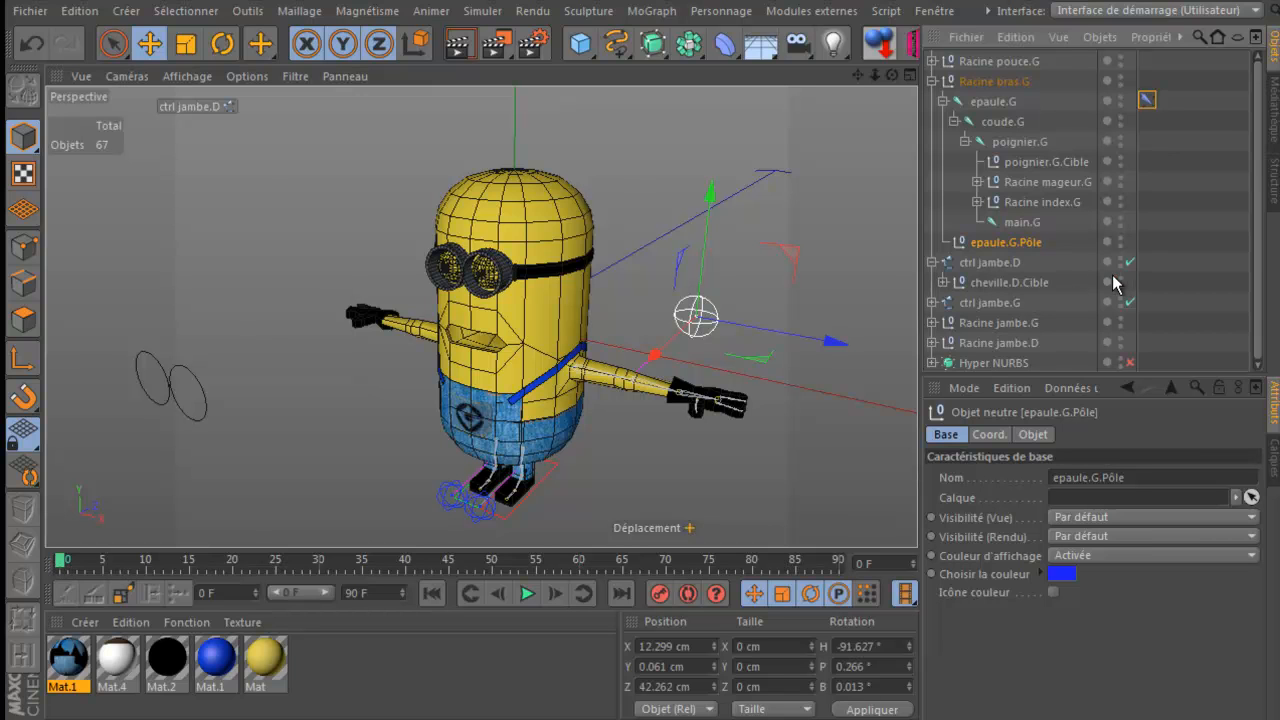
left_click(932, 262)
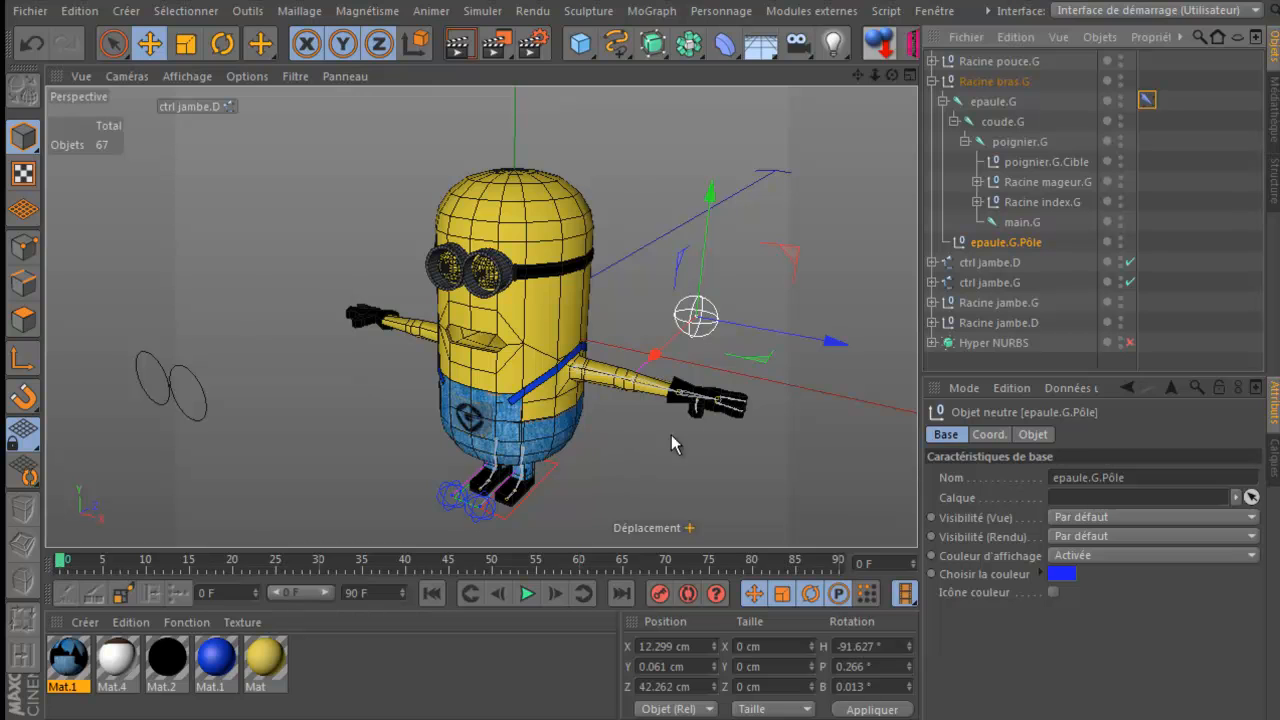
scroll(719, 375, "up", 5)
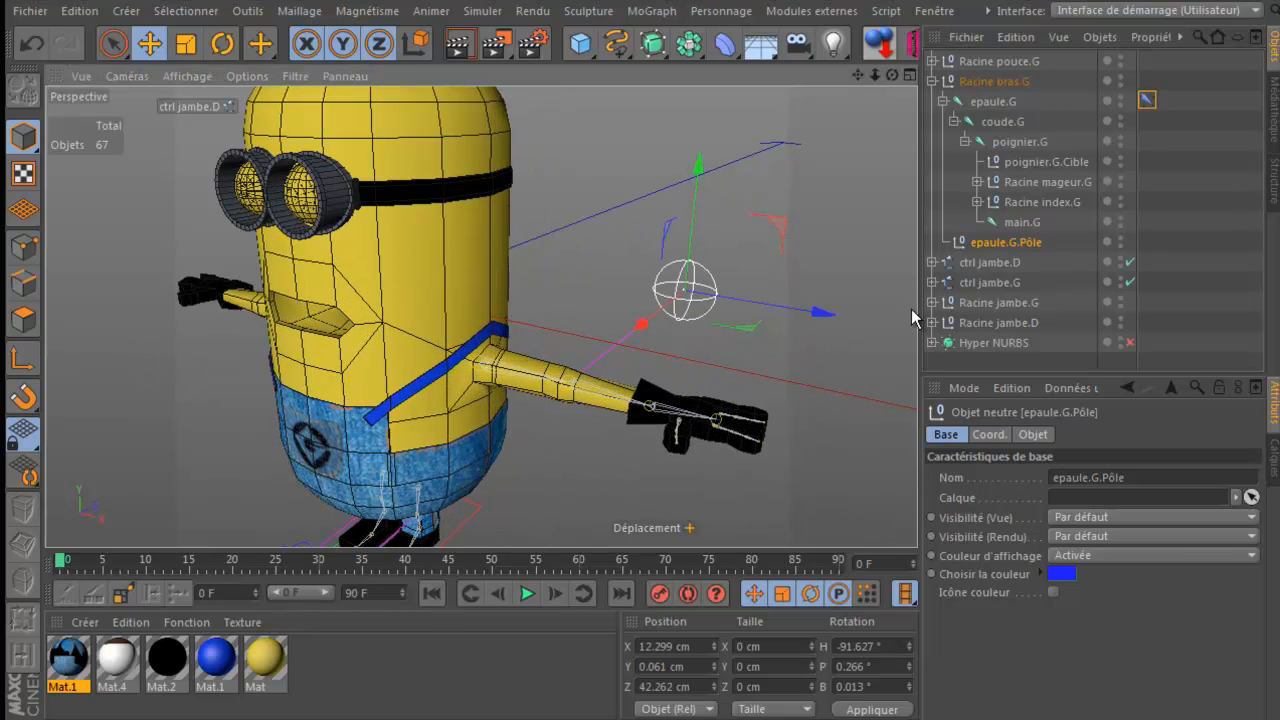
left_click(932, 81)
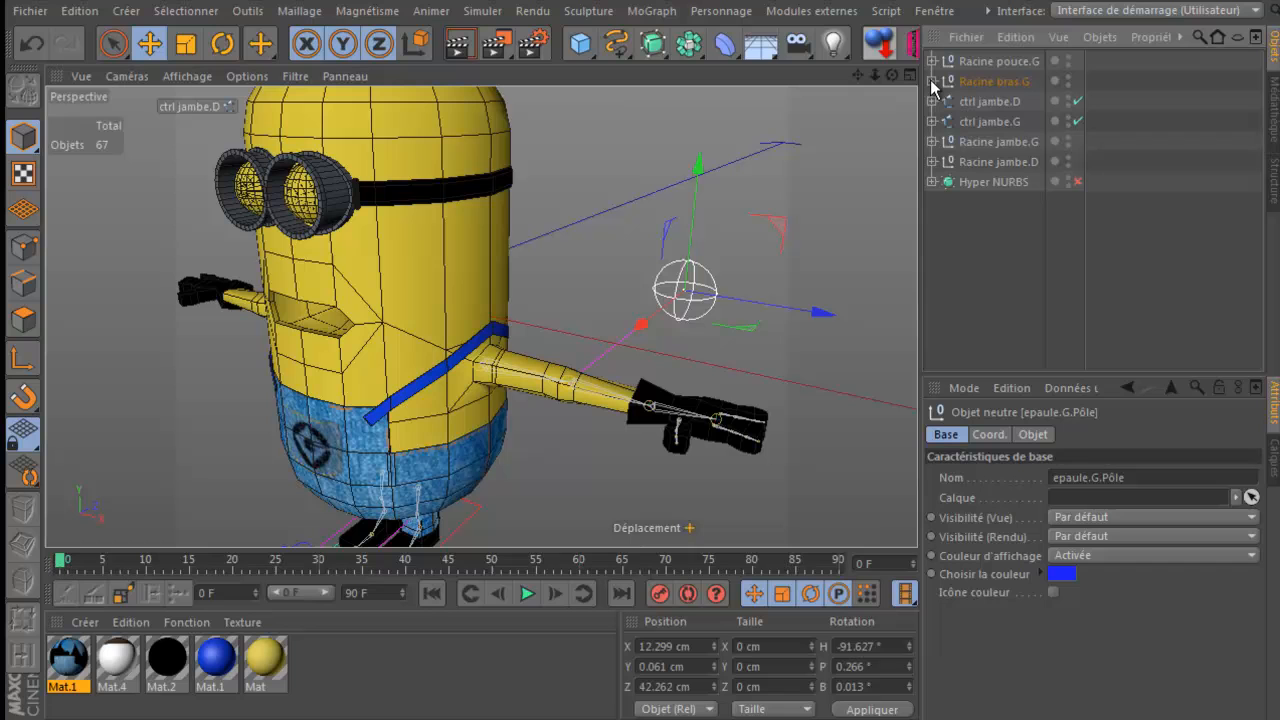
left_click(981, 80)
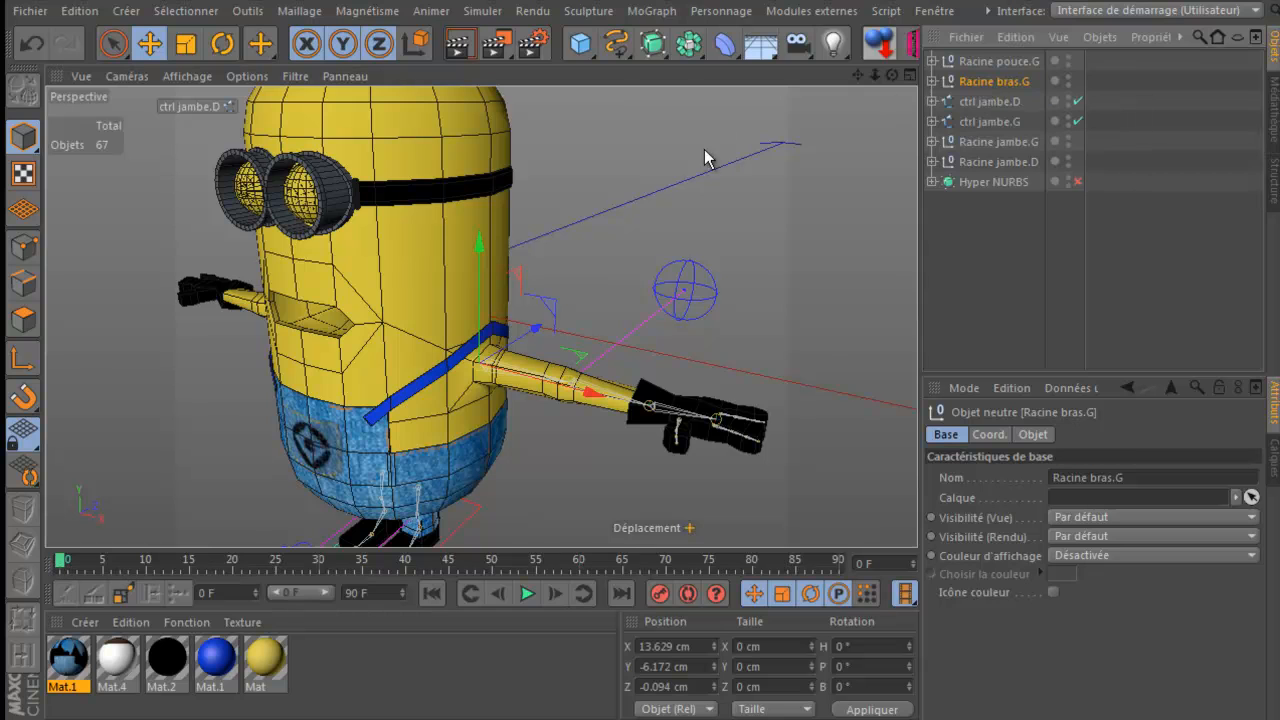
middle_click(629, 337)
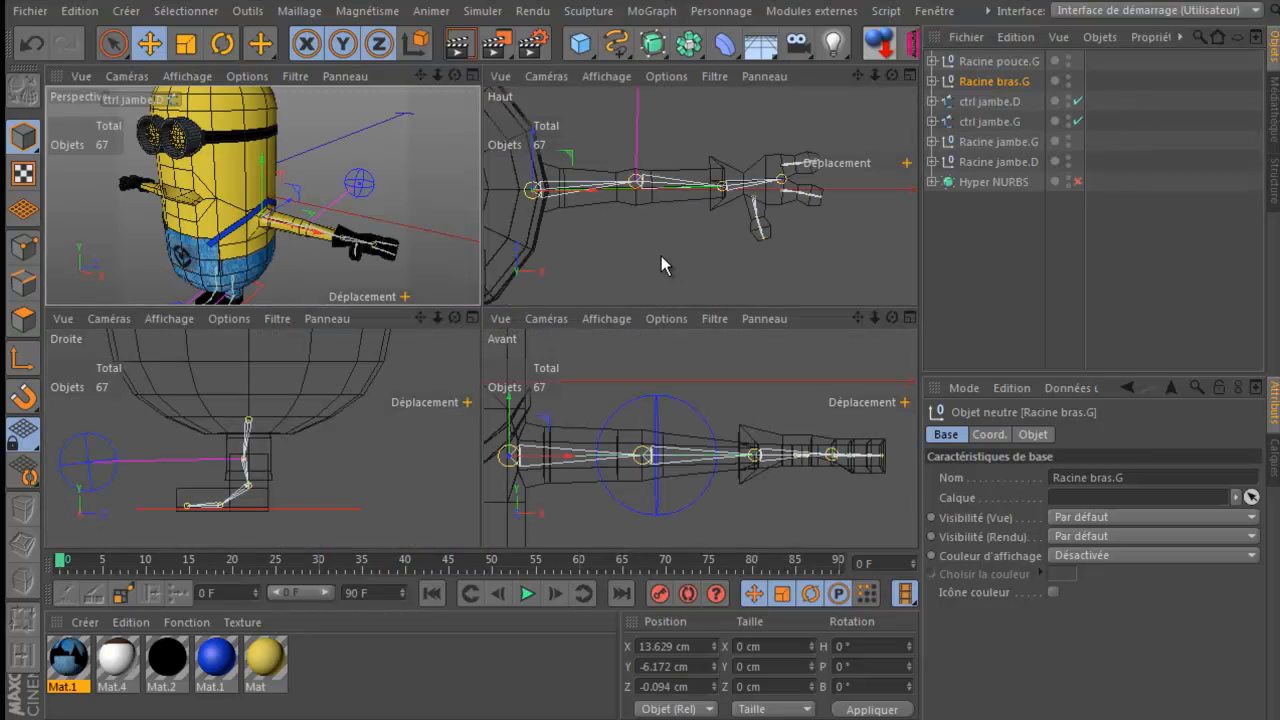
middle_click(355, 236)
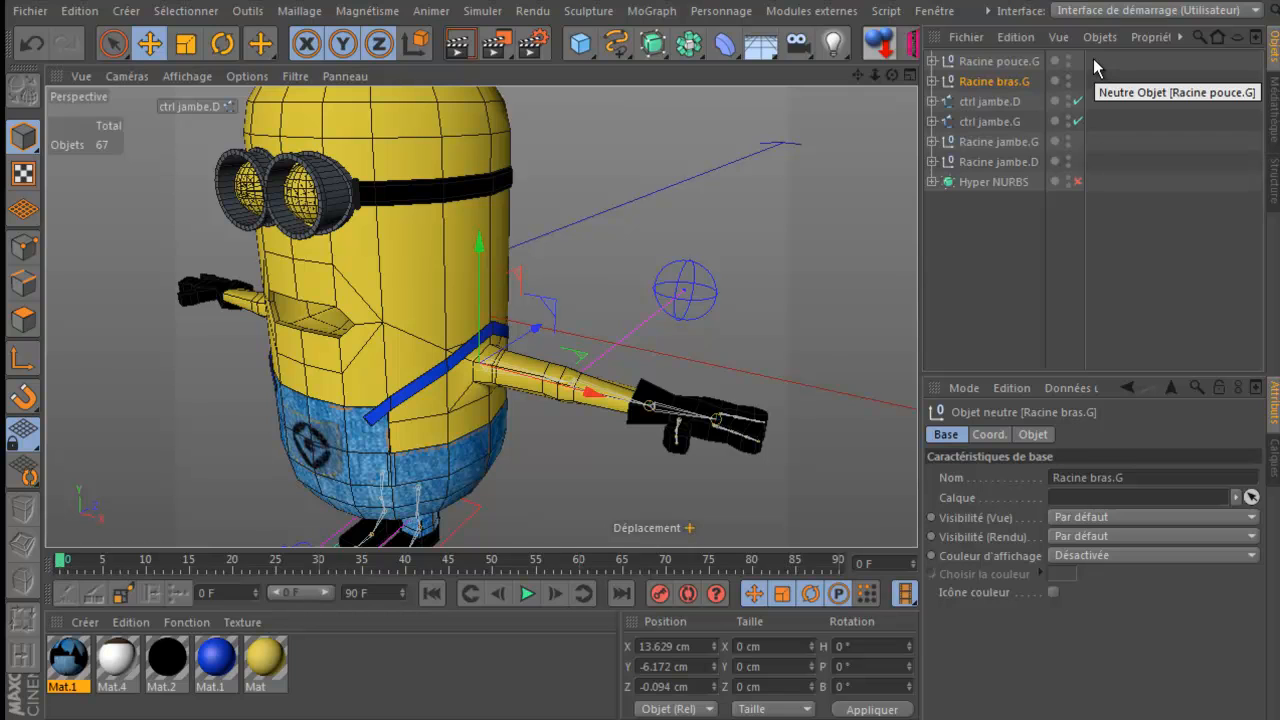
Step: Take poignier.G.Cible out of the arm hierarchy to the top level and nest Racine pouce.G under the wrist joint poignier.G
left_click(931, 81)
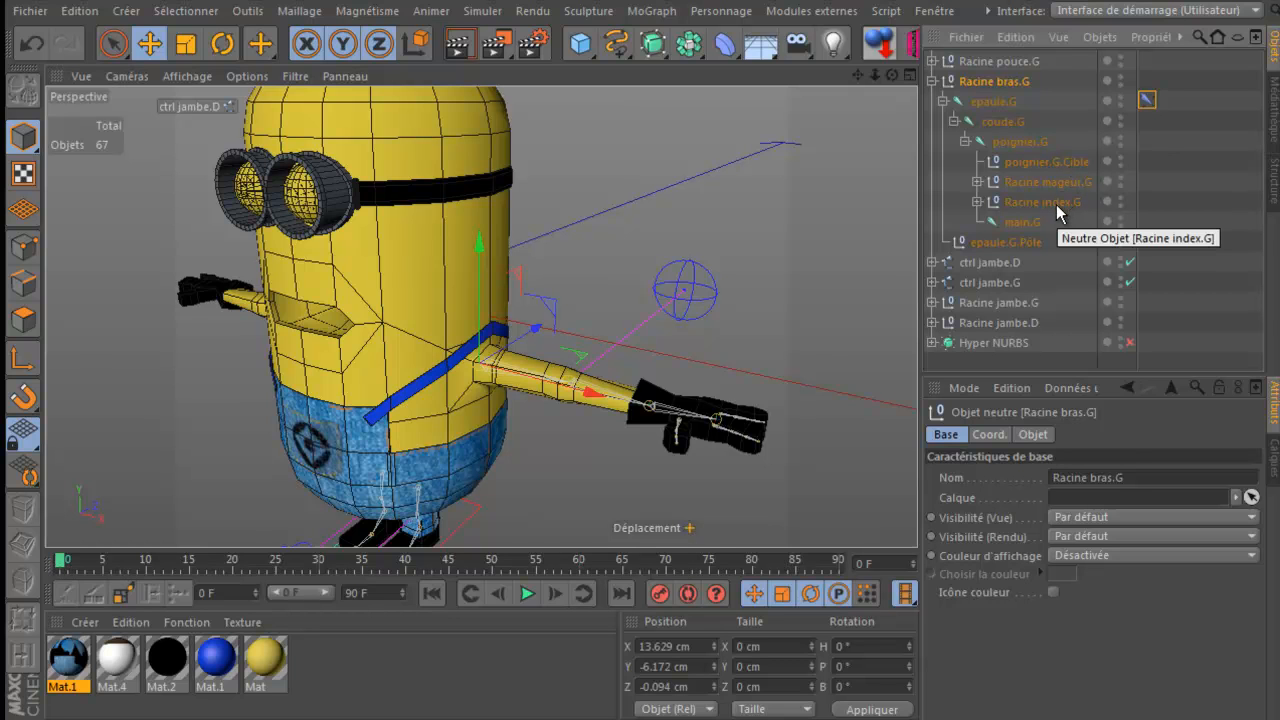
left_click(1045, 161)
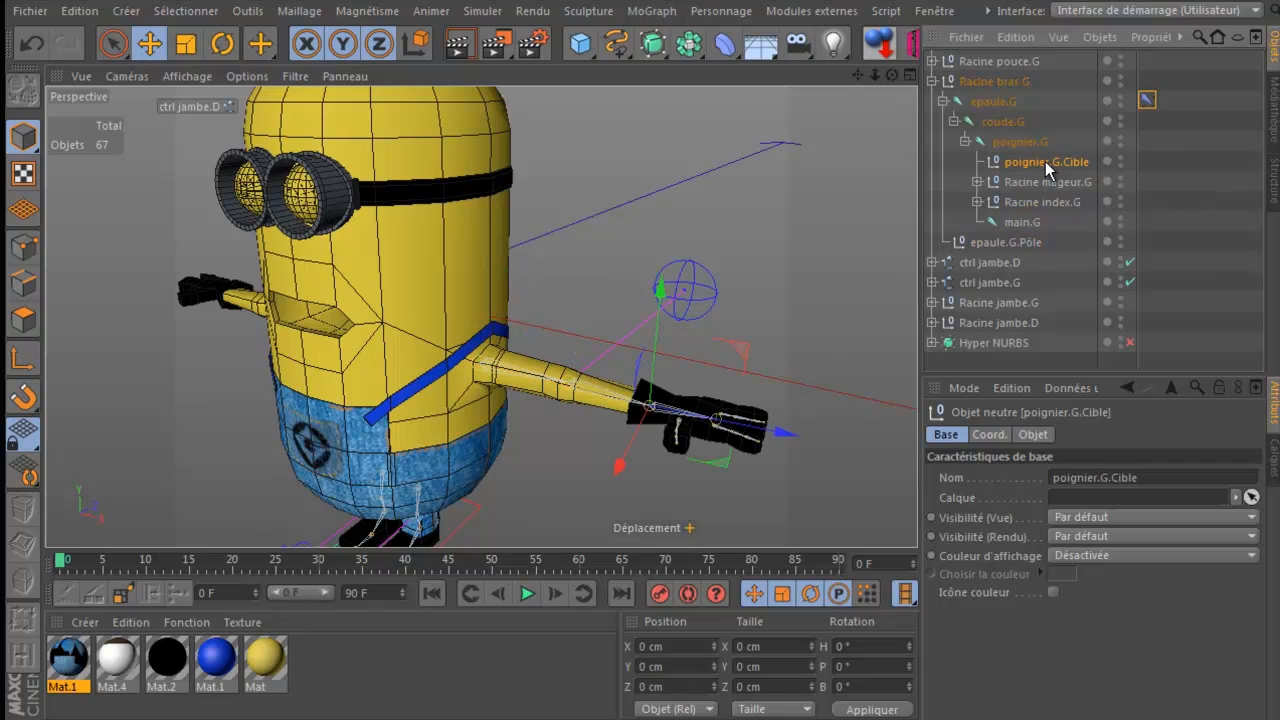
left_click_drag(1045, 161, 1033, 206)
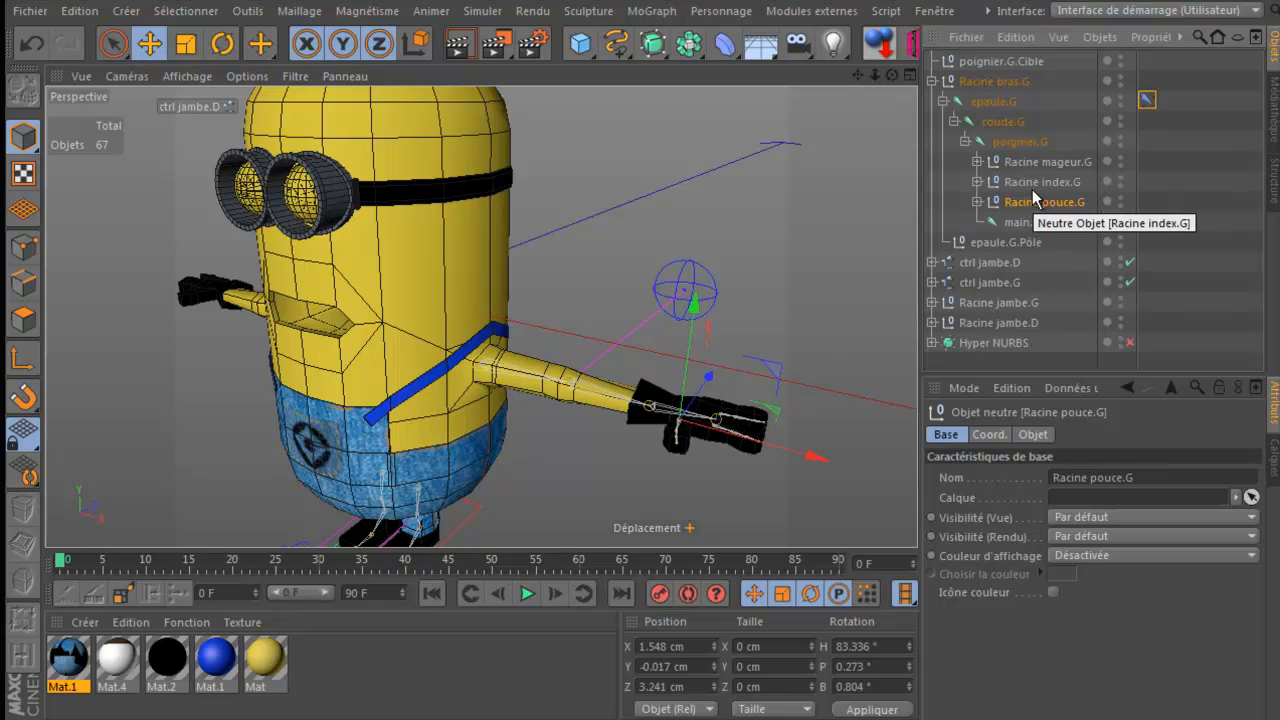
Step: Take epaule.G.Pôle out of Racine bras.G and make it a child of poignier.G.Cible
left_click(992, 244)
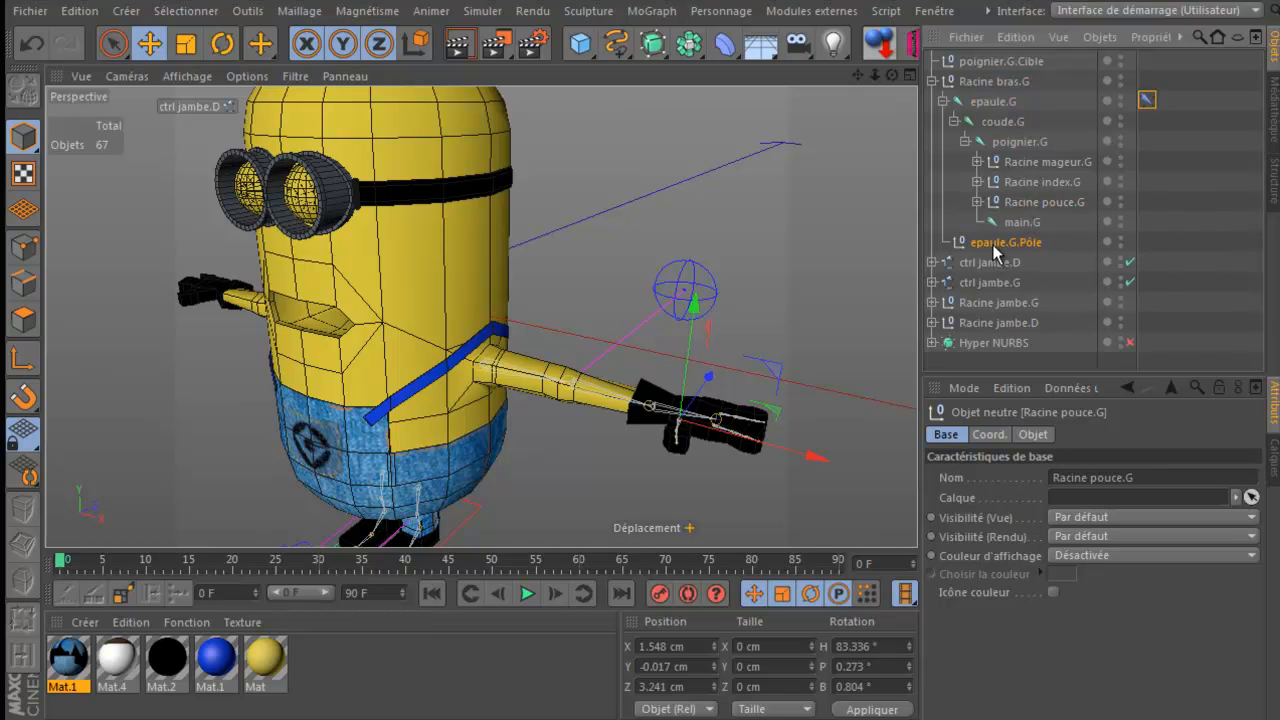
left_click_drag(992, 244, 985, 95)
left_click_drag(980, 59, 980, 60)
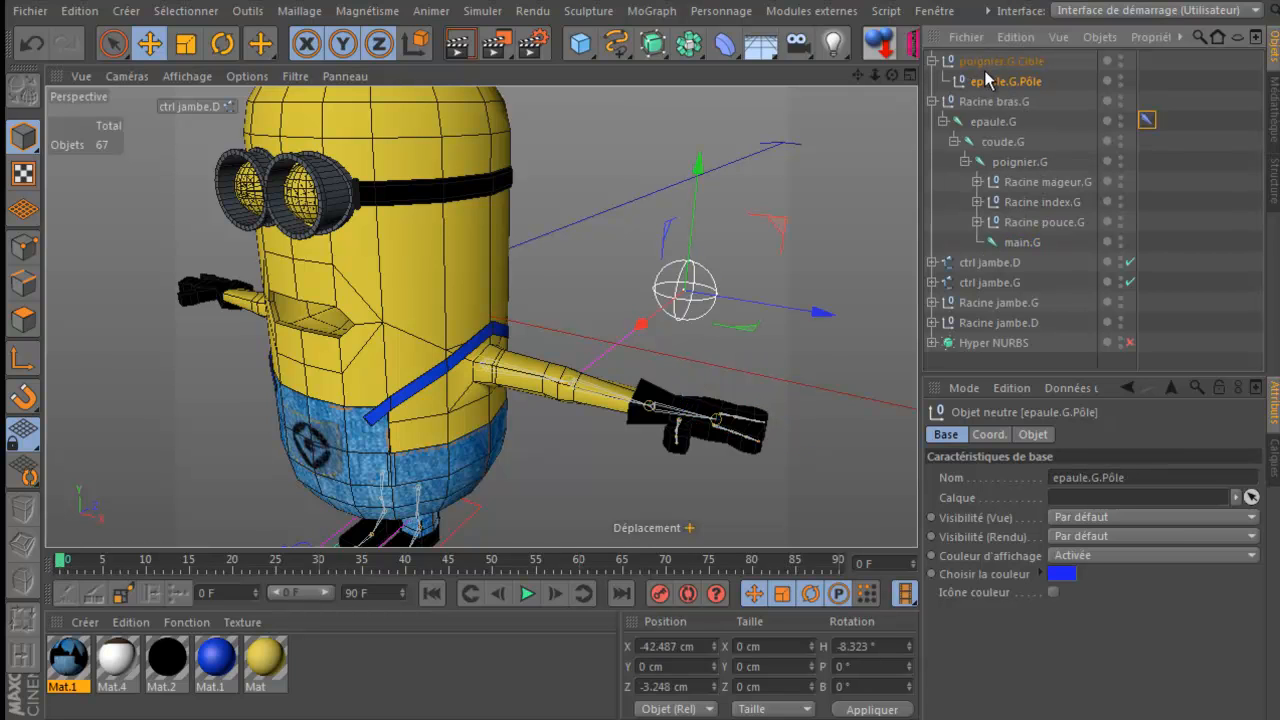
Step: Test the left arm's IK by moving the wrist target poignier.G.Cible, and undo each move
left_click(987, 61)
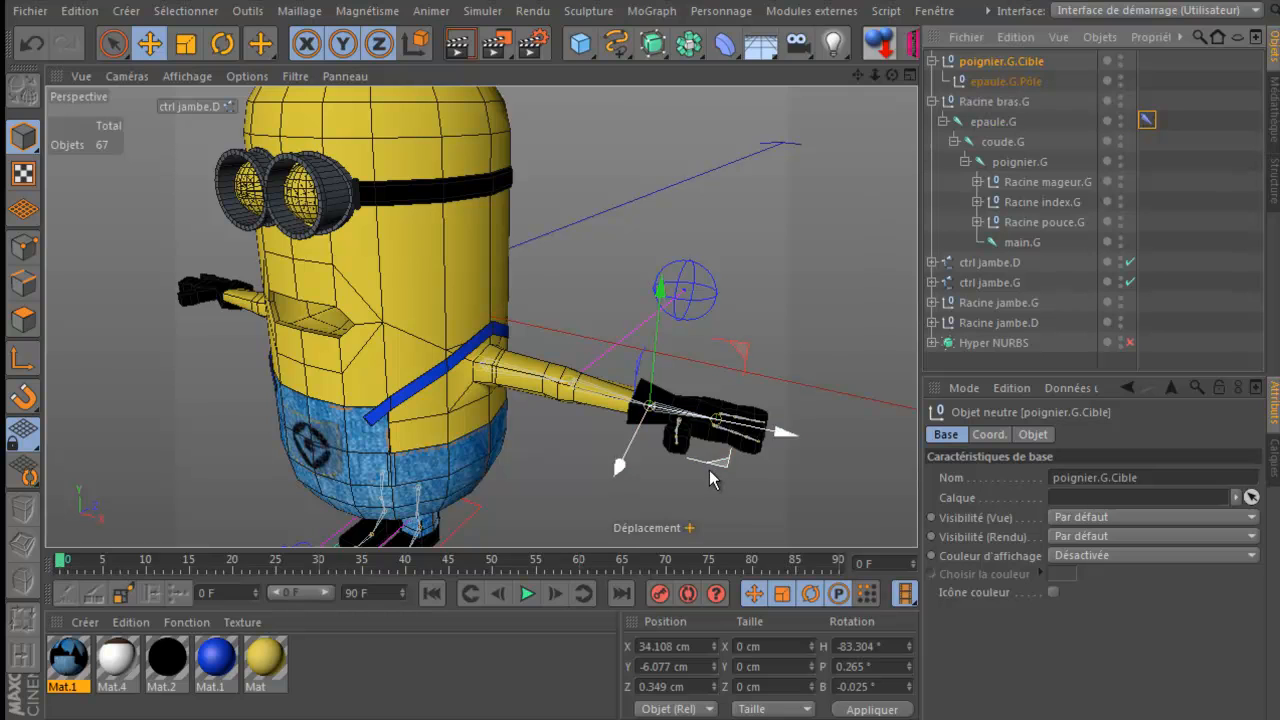
mouse_move(720, 474)
left_mouse_down()
mouse_move(703, 455)
mouse_move(728, 443)
mouse_move(721, 455)
left_mouse_up()
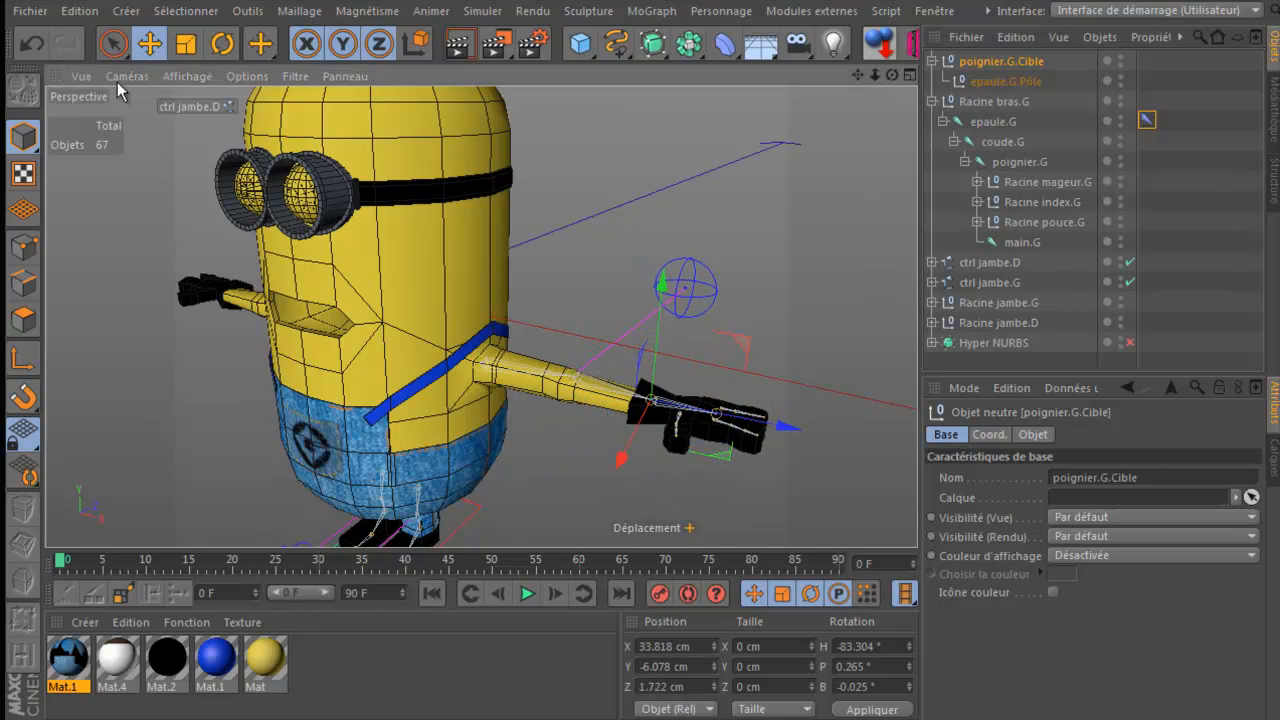
left_click(35, 47)
scroll(688, 444, "up", 5)
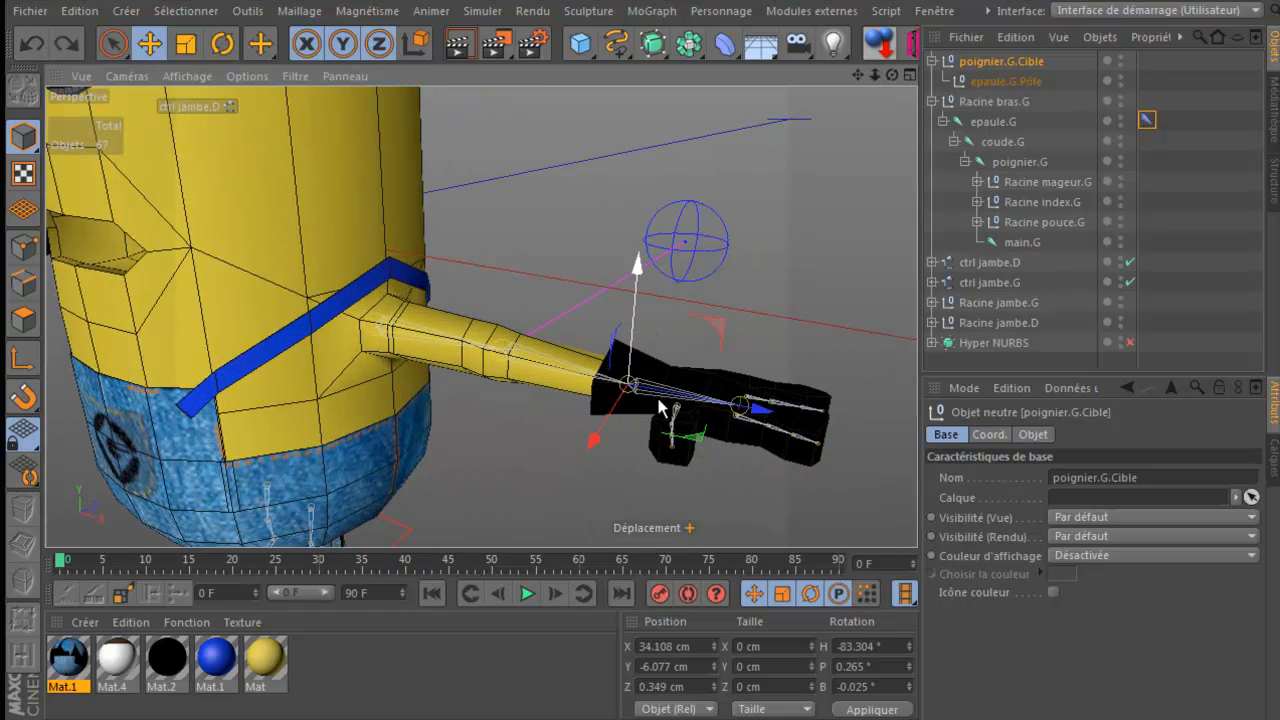
left_click_drag(709, 445, 519, 367)
left_click(35, 47)
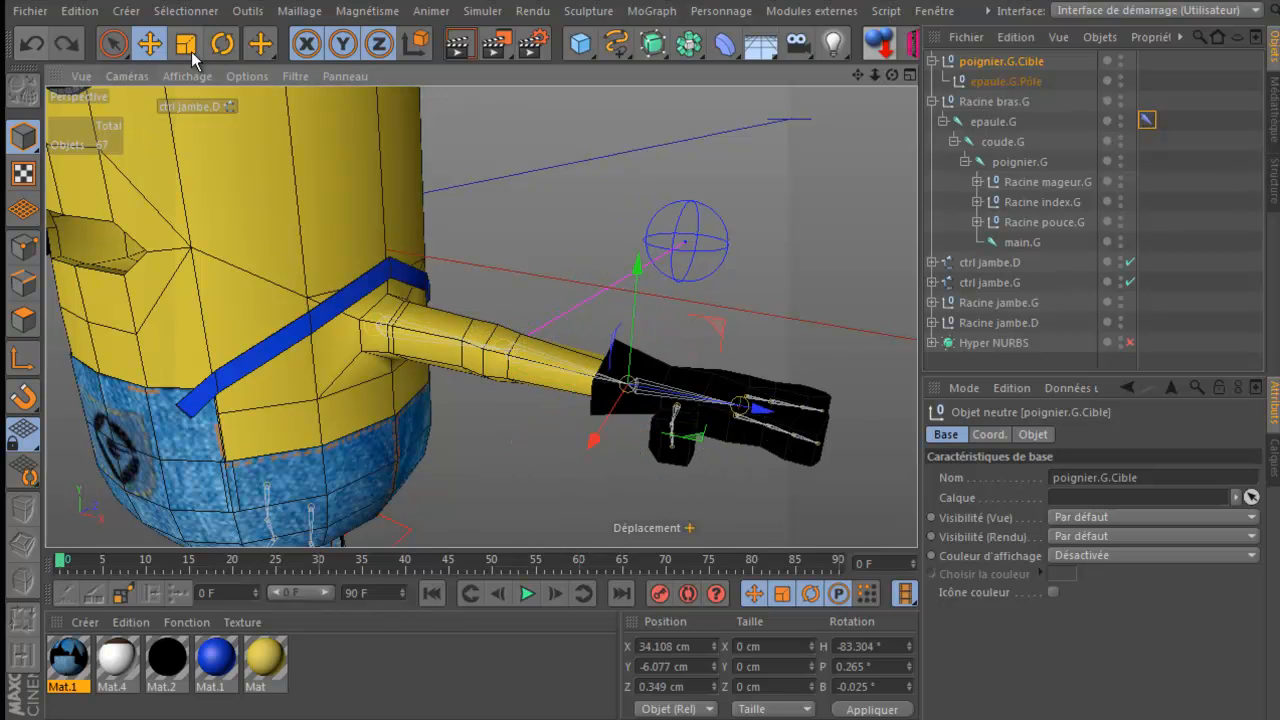
Step: Test rotating the wrist target poignier.G.Cible around different axes, and undo each rotation
left_click(224, 45)
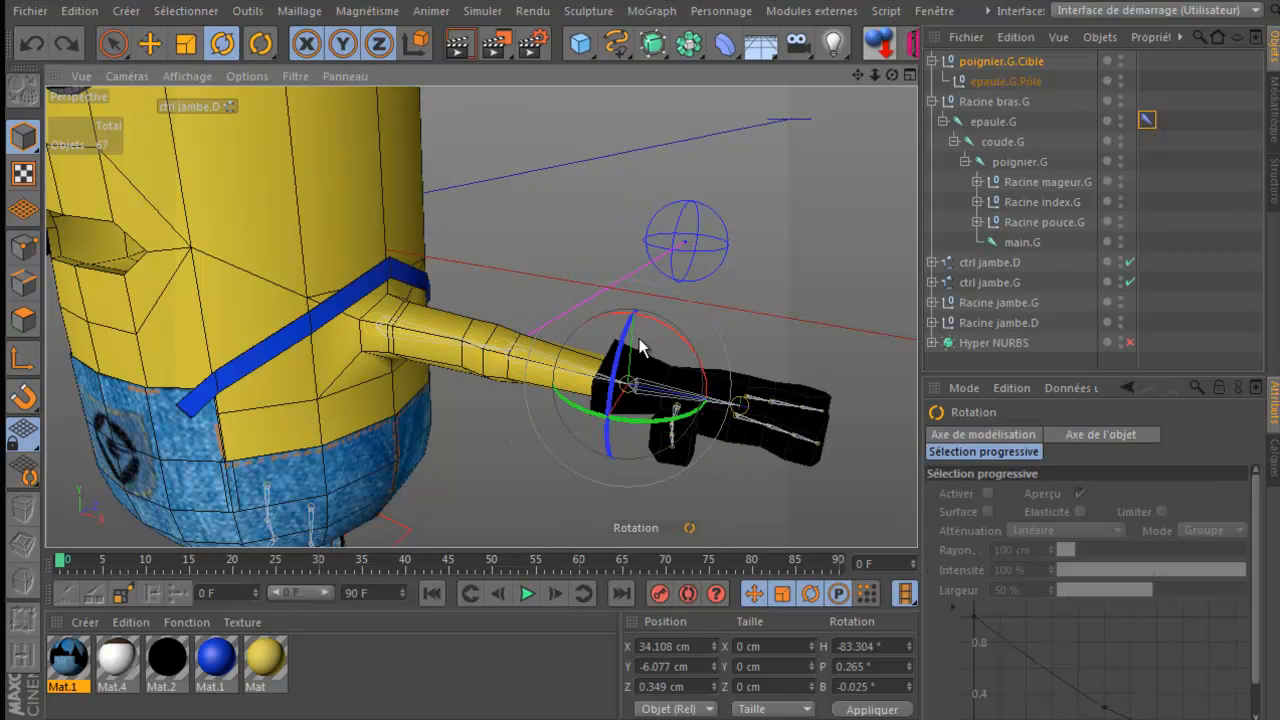
mouse_move(618, 366)
left_mouse_down()
mouse_move(632, 318)
mouse_move(614, 371)
mouse_move(624, 382)
left_mouse_up()
left_click(32, 44)
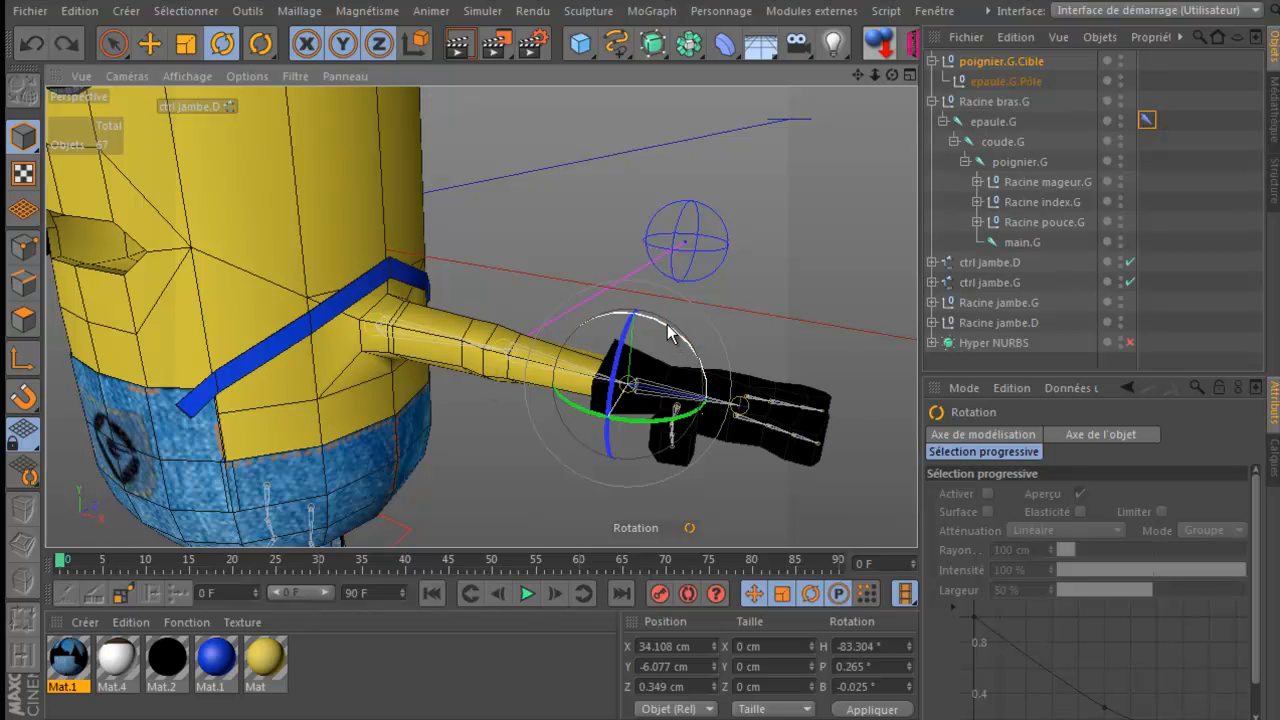
mouse_move(670, 335)
left_mouse_down()
mouse_move(680, 330)
mouse_move(706, 388)
mouse_move(658, 328)
left_mouse_up()
left_click(32, 44)
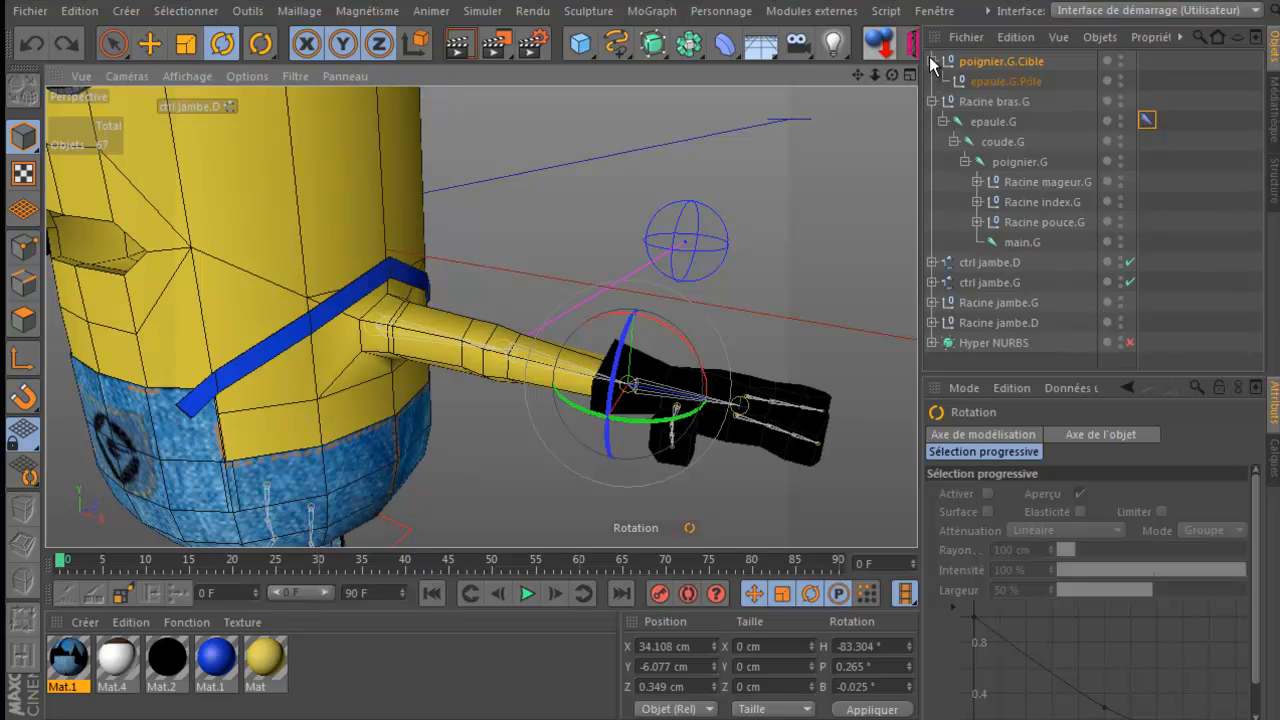
Step: Create a null object (Neutre) and make it a child of poignier.G.Cible, above epaule.G.Pôle
left_click(932, 101)
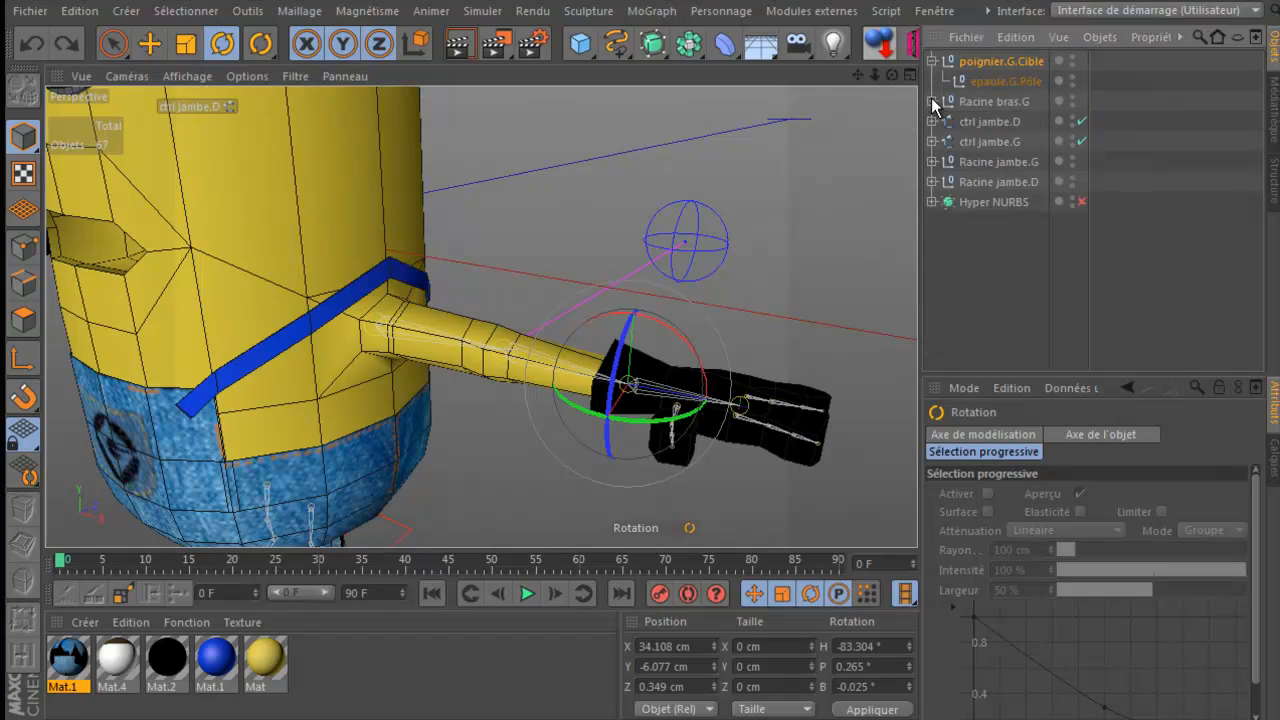
left_click(932, 61)
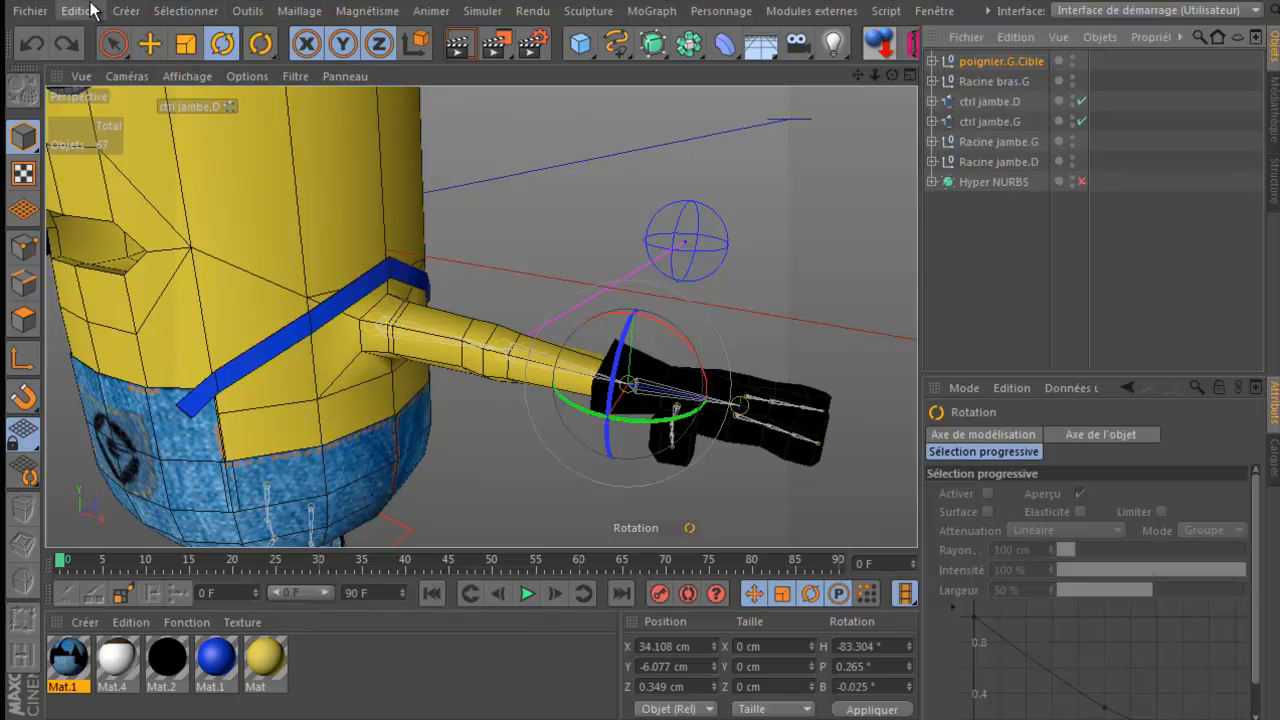
left_click(125, 12)
mouse_move(131, 41)
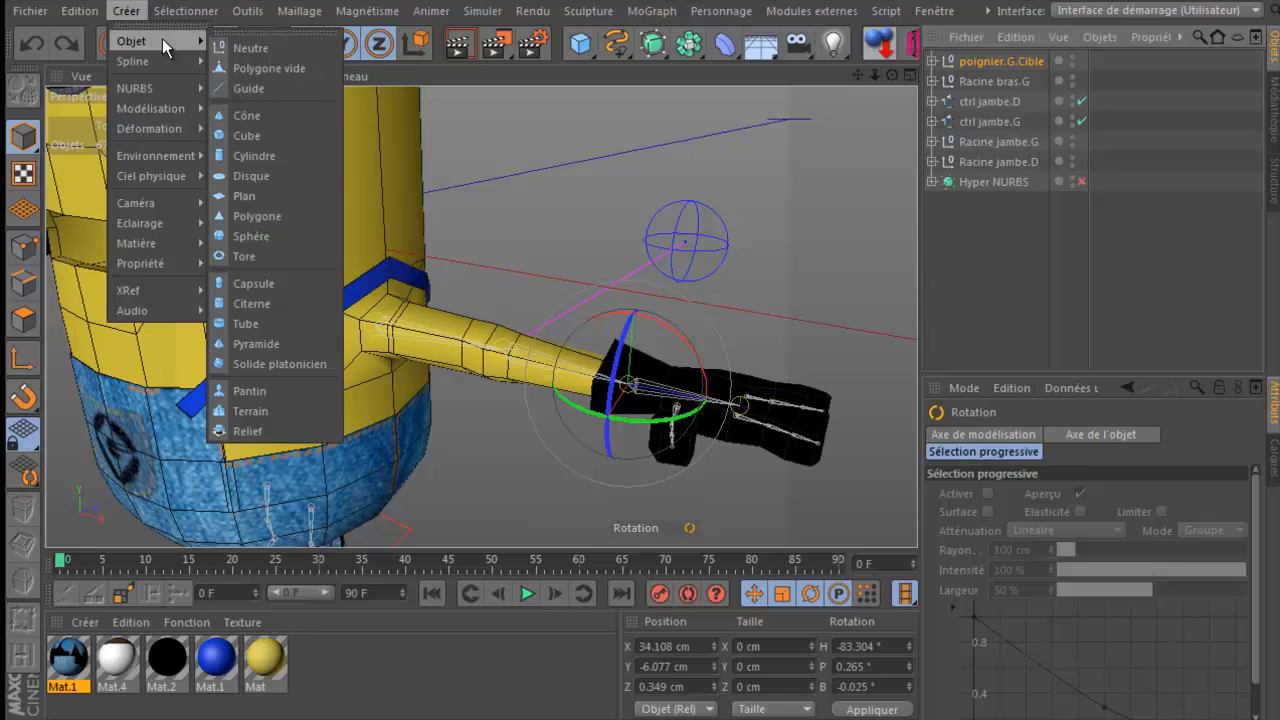
left_click(251, 47)
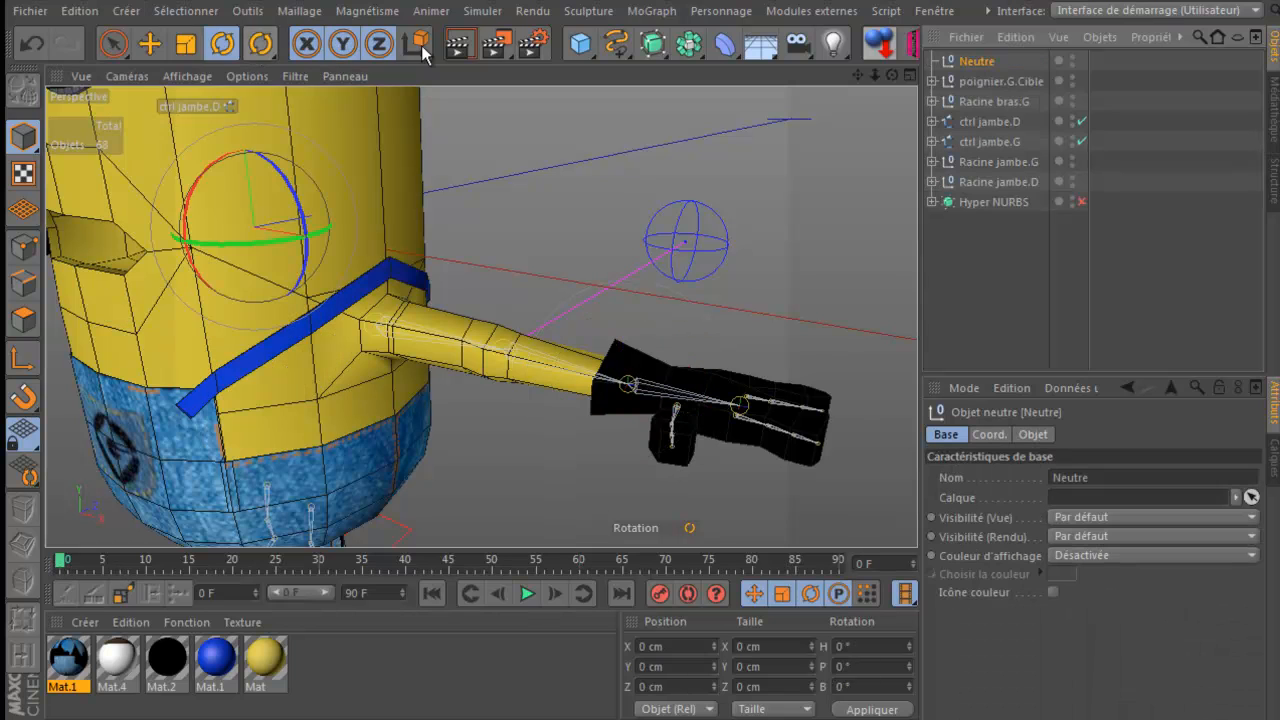
left_click(933, 81)
left_click(966, 82)
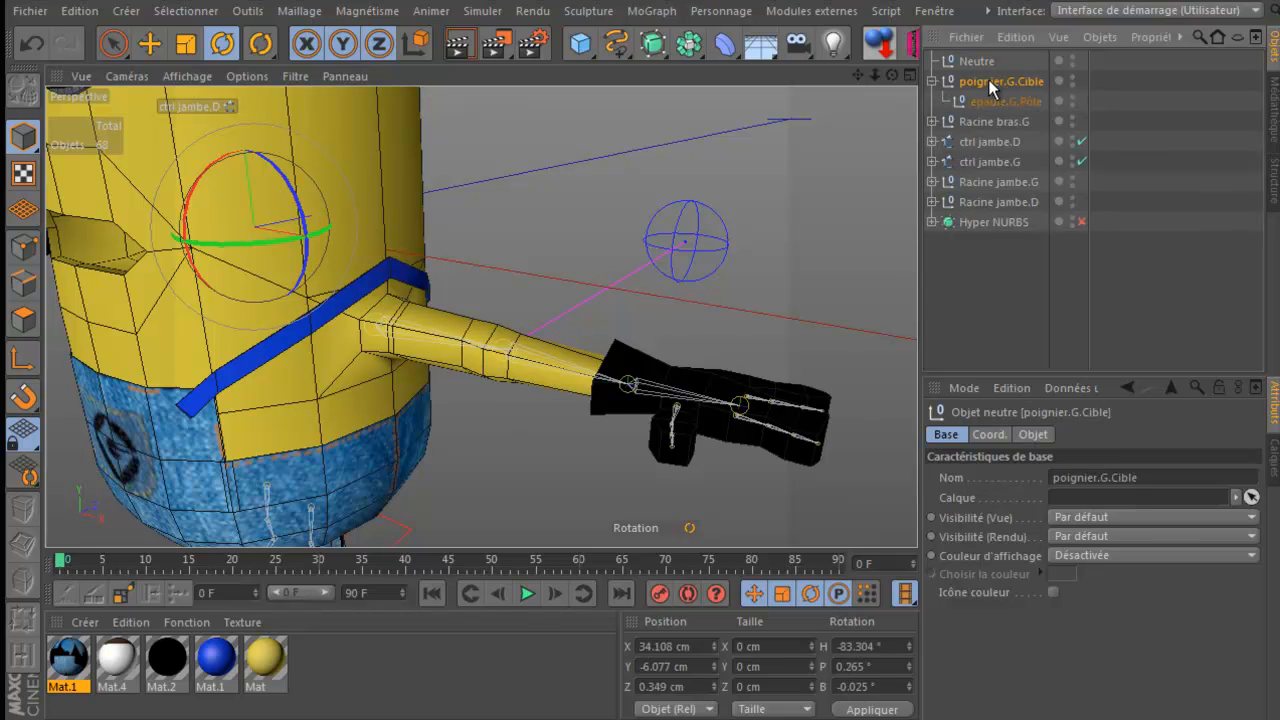
left_click(977, 64)
left_click_drag(983, 80, 983, 81)
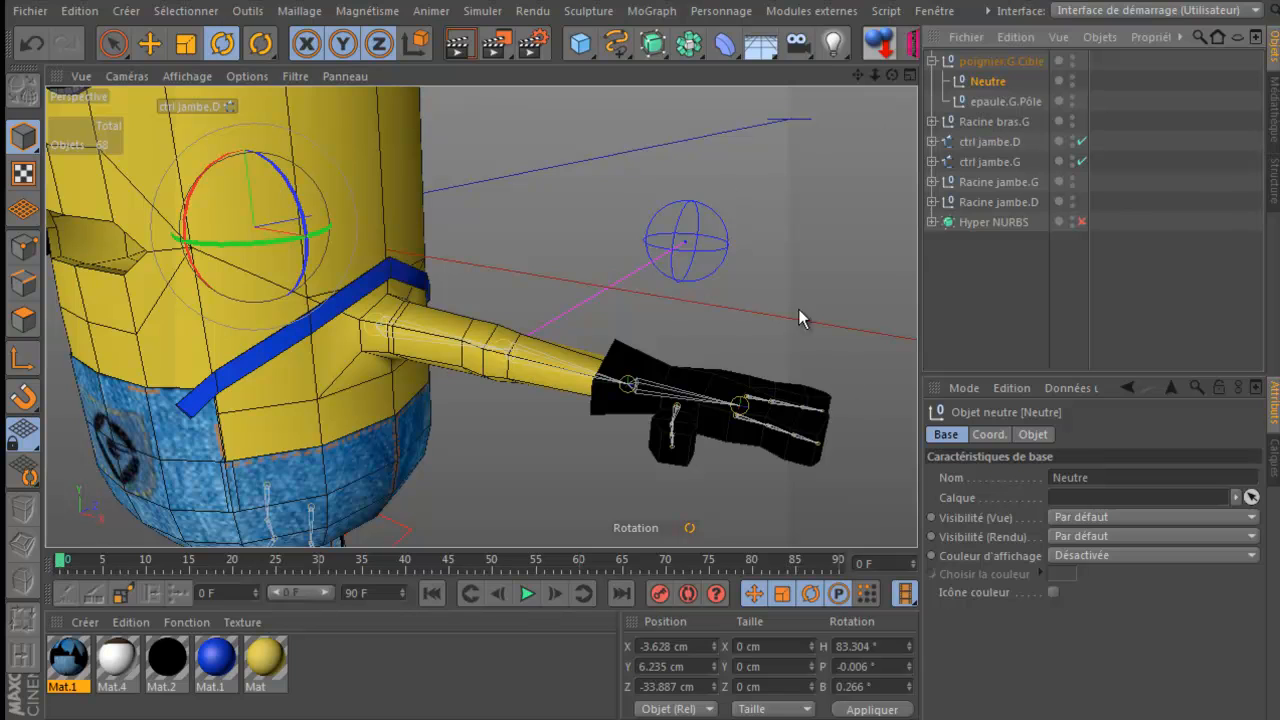
Step: Set the X, Y and Z position of the Neutre object to 0 cm
left_click(1032, 434)
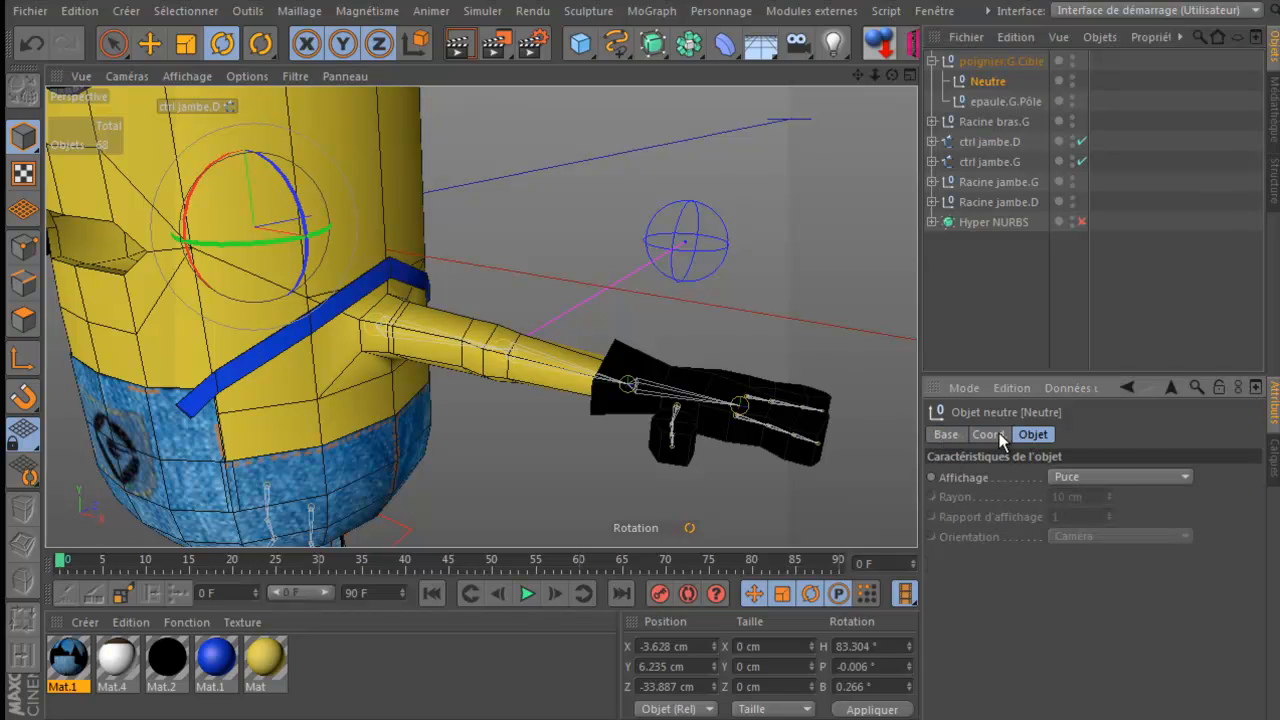
left_click(994, 436)
double_click(1045, 478)
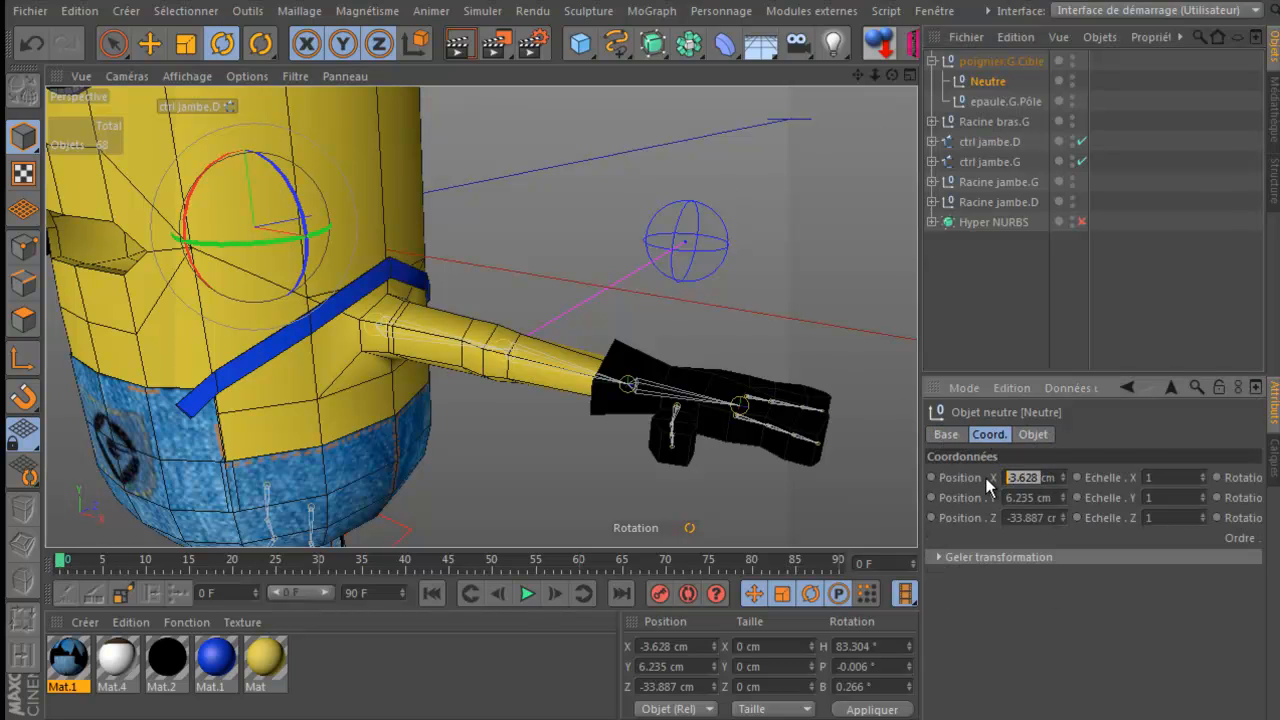
type("0")
key("Tab")
type("0")
key("Tab")
type("0")
key("Tab")
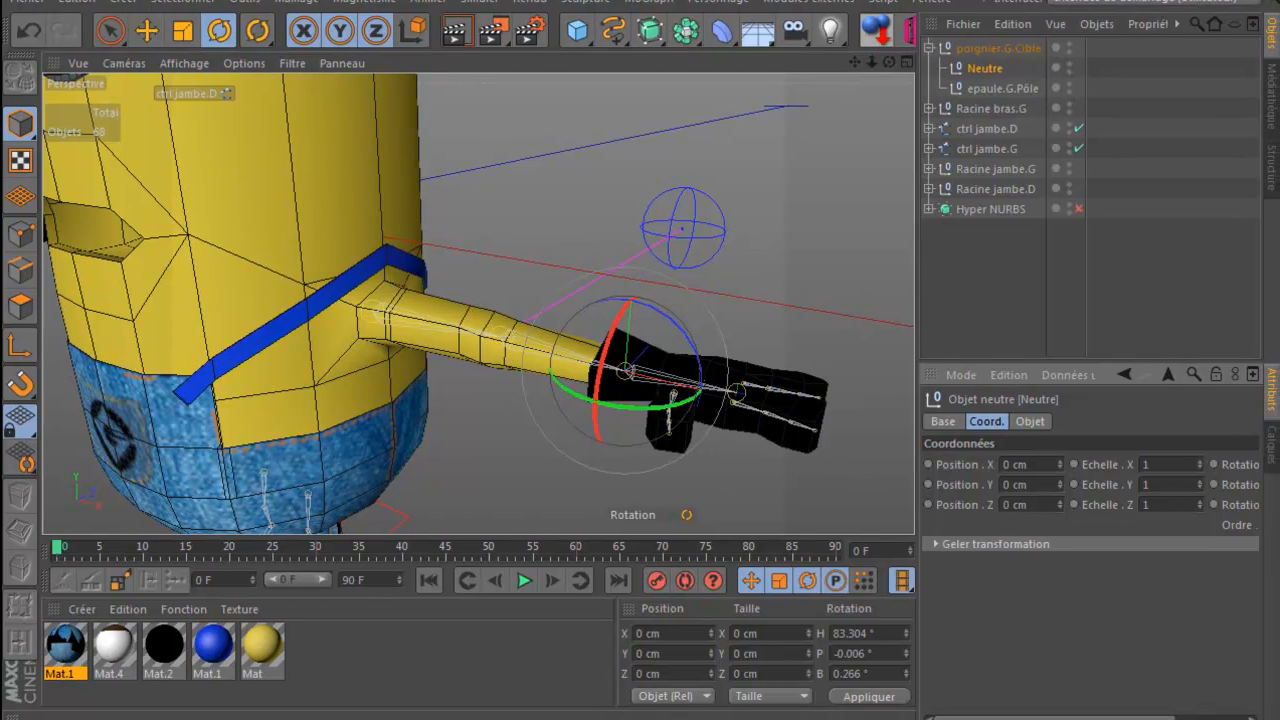
Step: Set the H, P and B rotation of the Neutre object to 0° and activate the Move tool
left_click_drag(1167, 718, 1241, 718)
left_click_drag(1239, 467, 1153, 459)
type("0")
key("Tab")
type("0")
key("Tab")
type("0")
key("Tab")
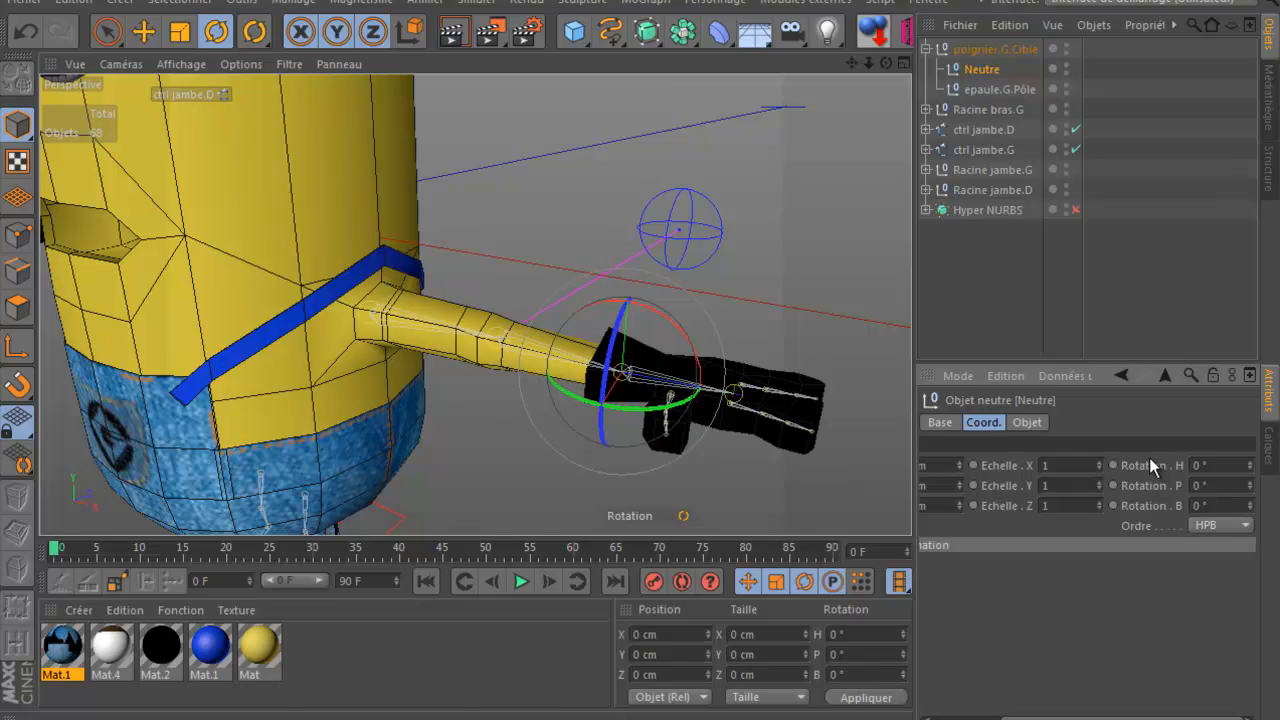
left_click(143, 33)
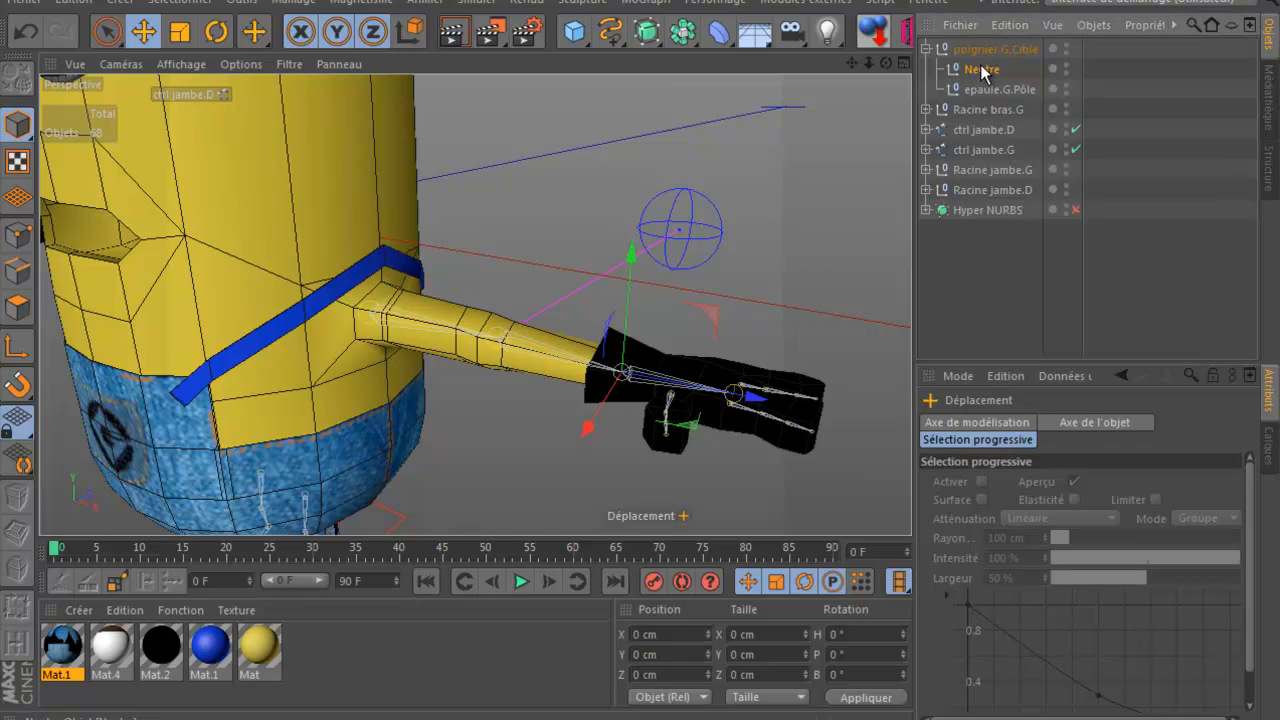
Step: Move the Neutre object out of poignier.G.Cible to the top of the hierarchy and rename it ctrl bras.G
left_click_drag(981, 70, 979, 48)
left_click(978, 50)
double_click(977, 47)
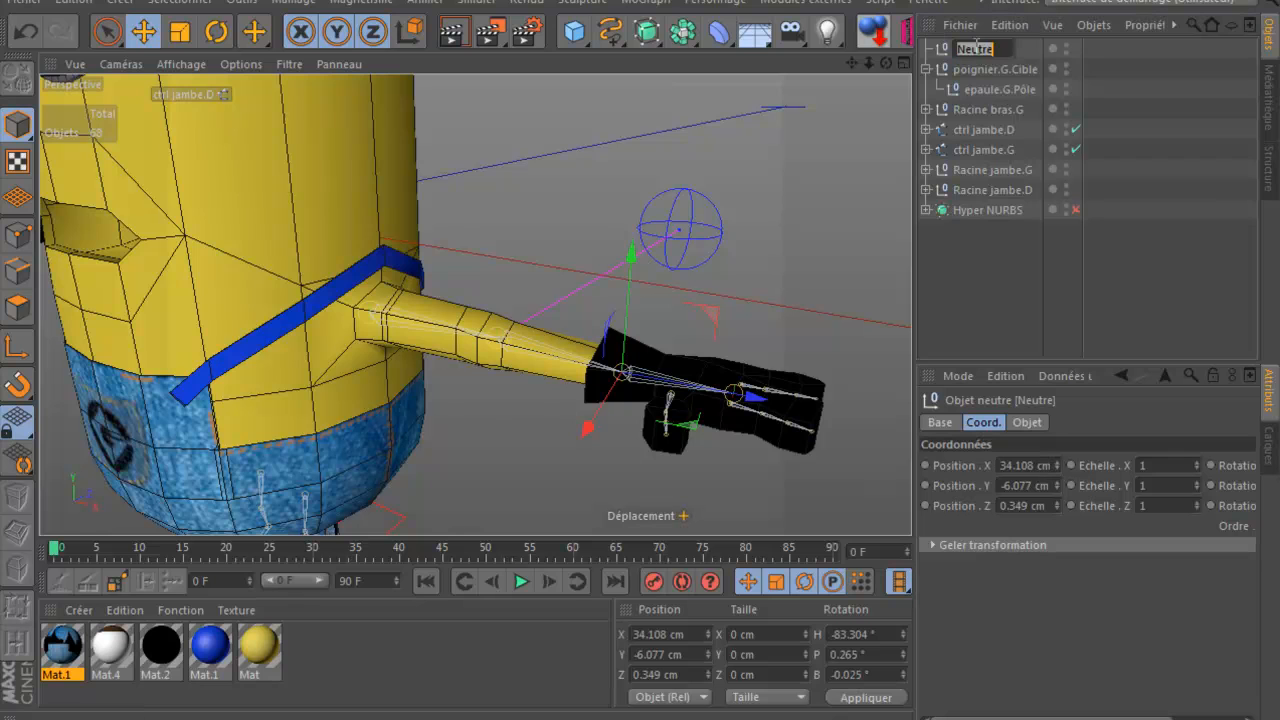
type("c")
type("trl bras.G")
key("Return")
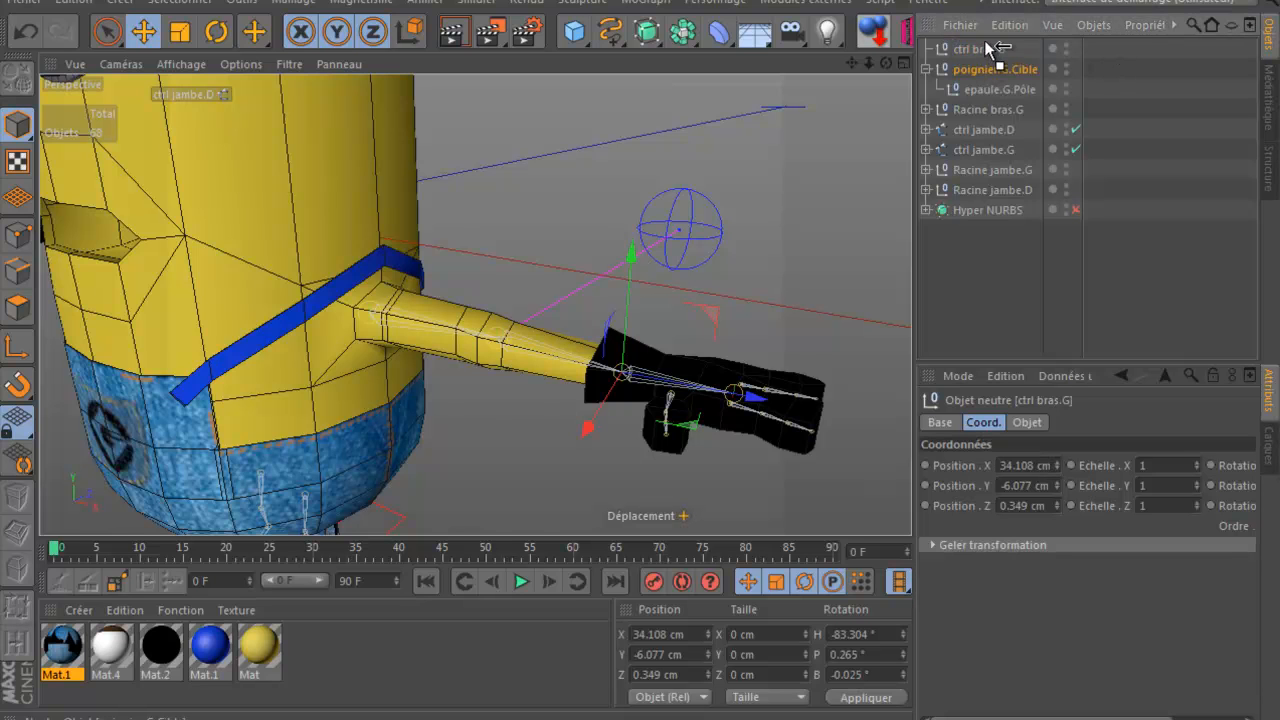
Step: Make poignier.G.Cible a child of ctrl bras.G and select ctrl bras.G
left_click_drag(984, 48, 984, 46)
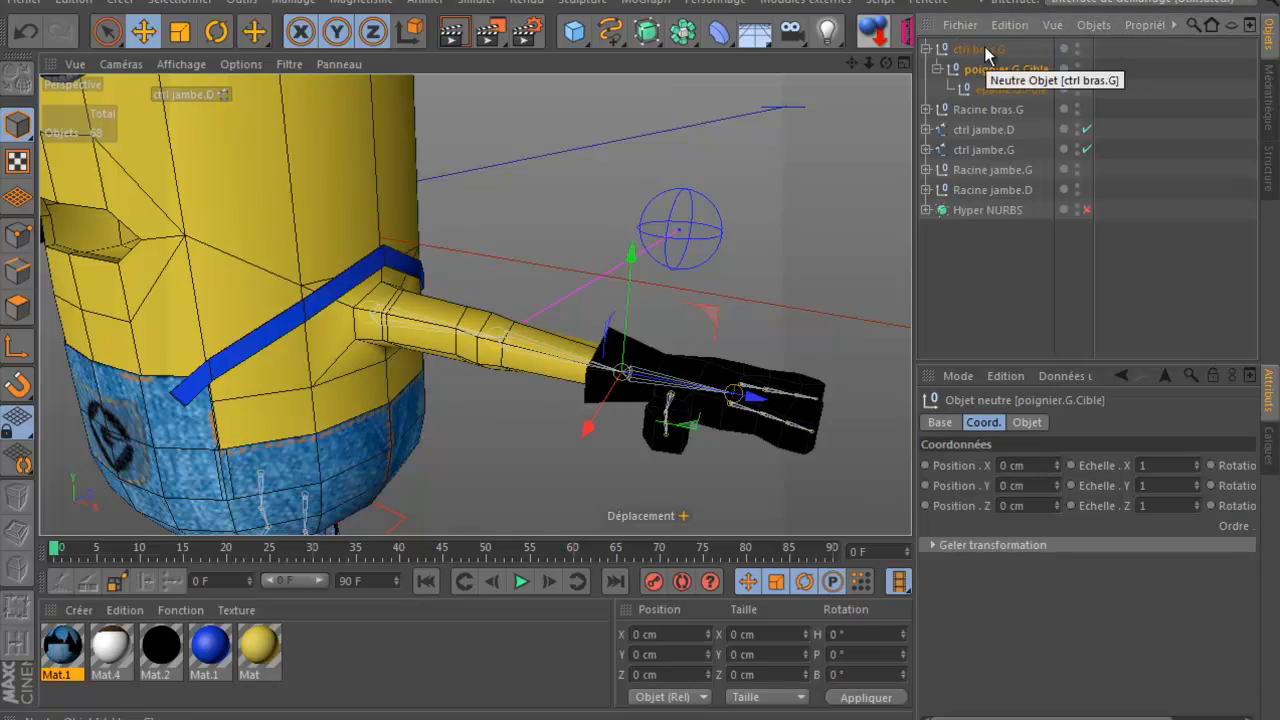
double_click(985, 48)
key("Return")
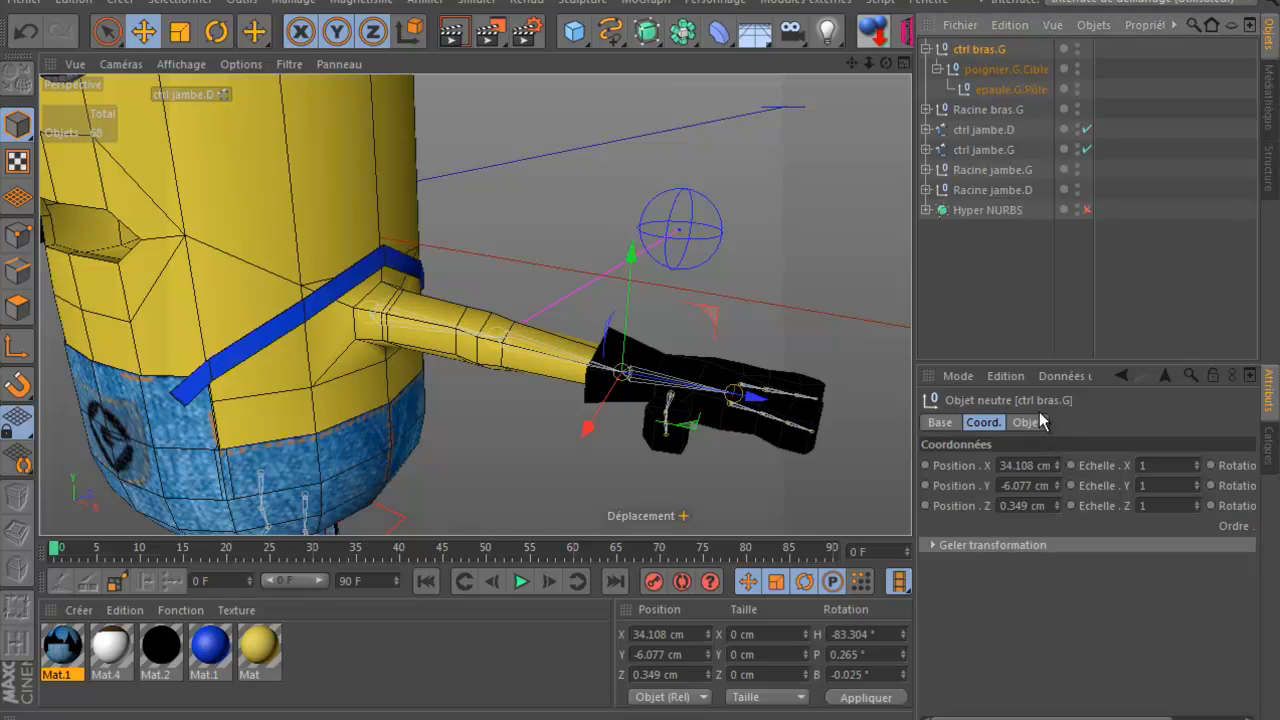
Step: Display ctrl bras.G as a Cube with a 5 cm radius and ZY orientation
left_click(1027, 422)
left_click(1118, 464)
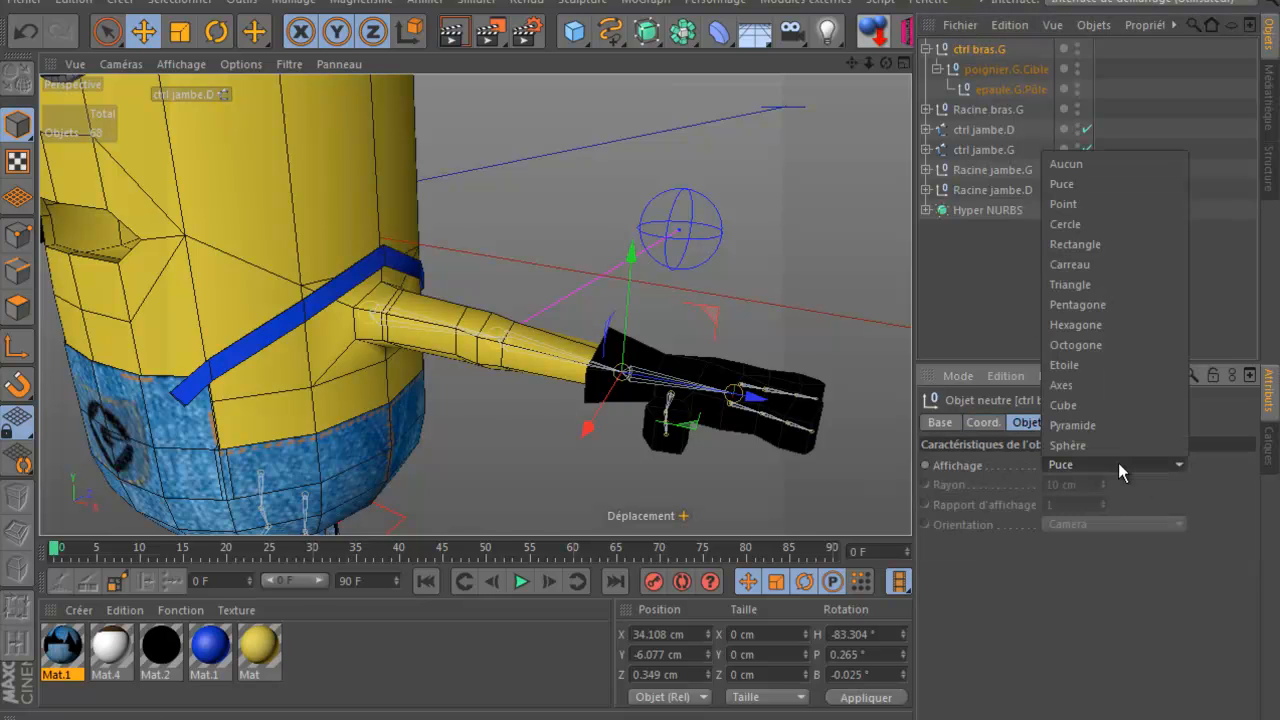
left_click(1100, 403)
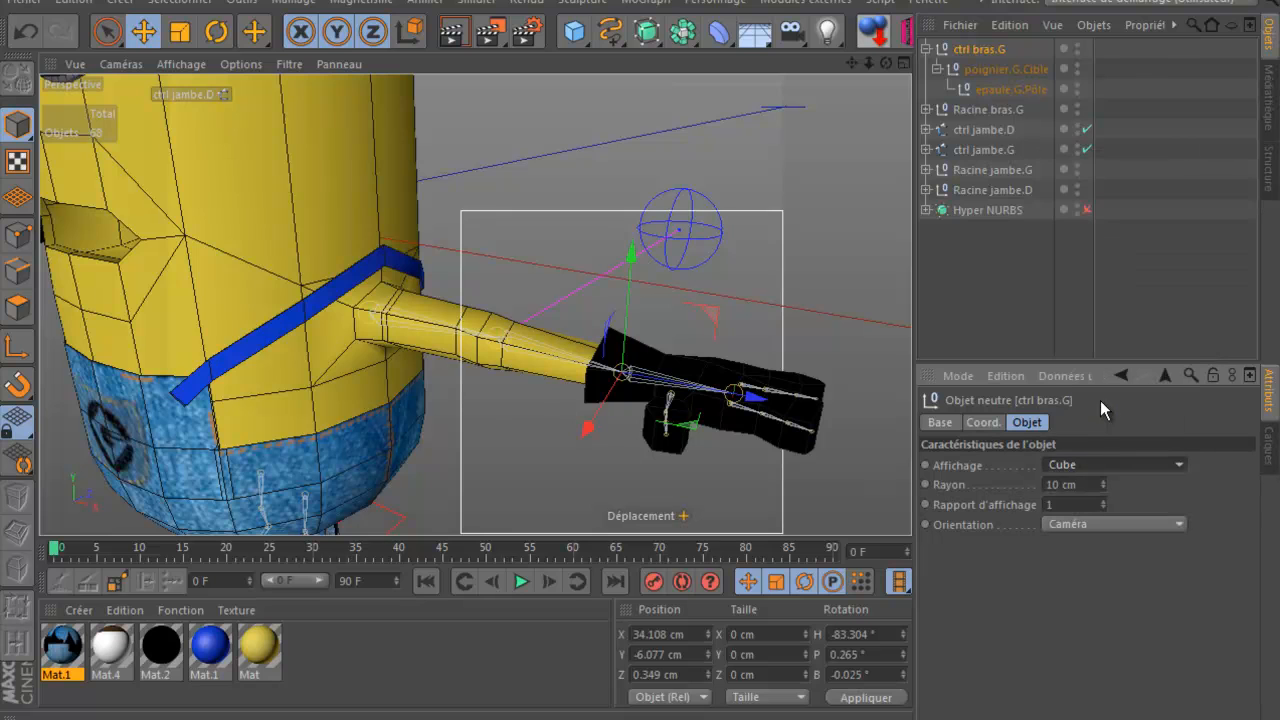
left_click(1050, 485)
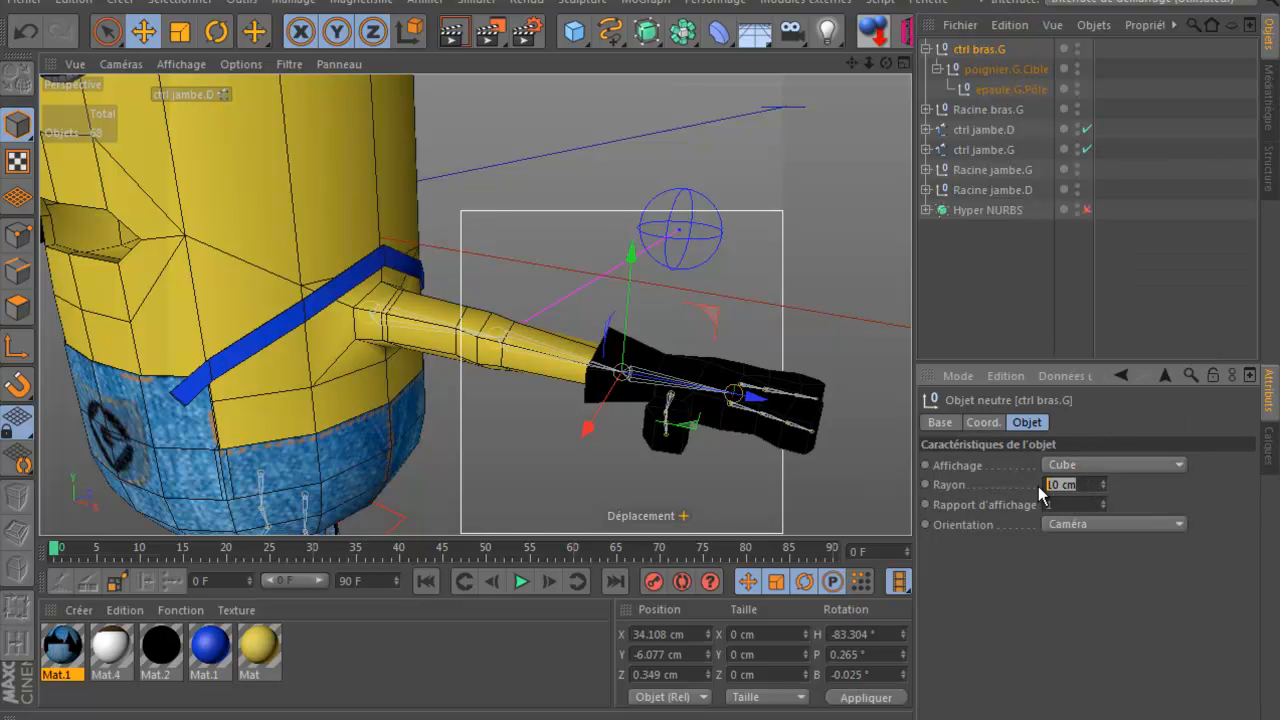
type("5")
left_click(1061, 525)
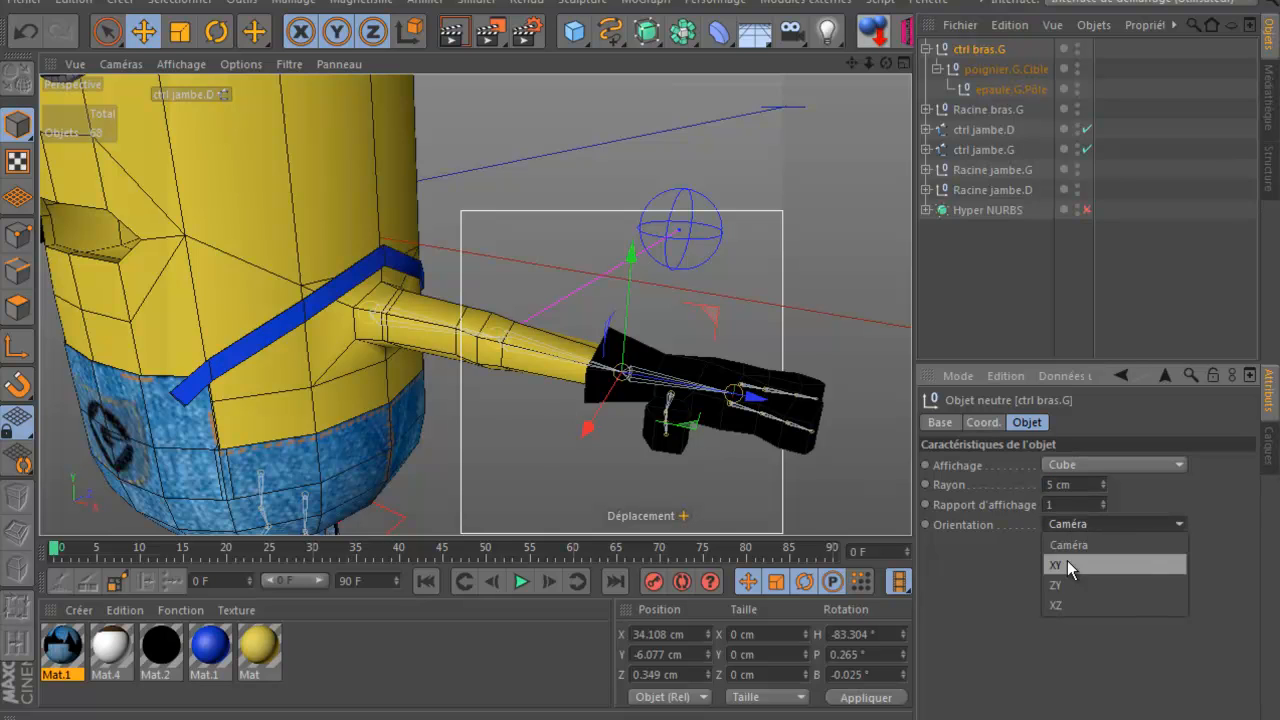
left_click(1068, 582)
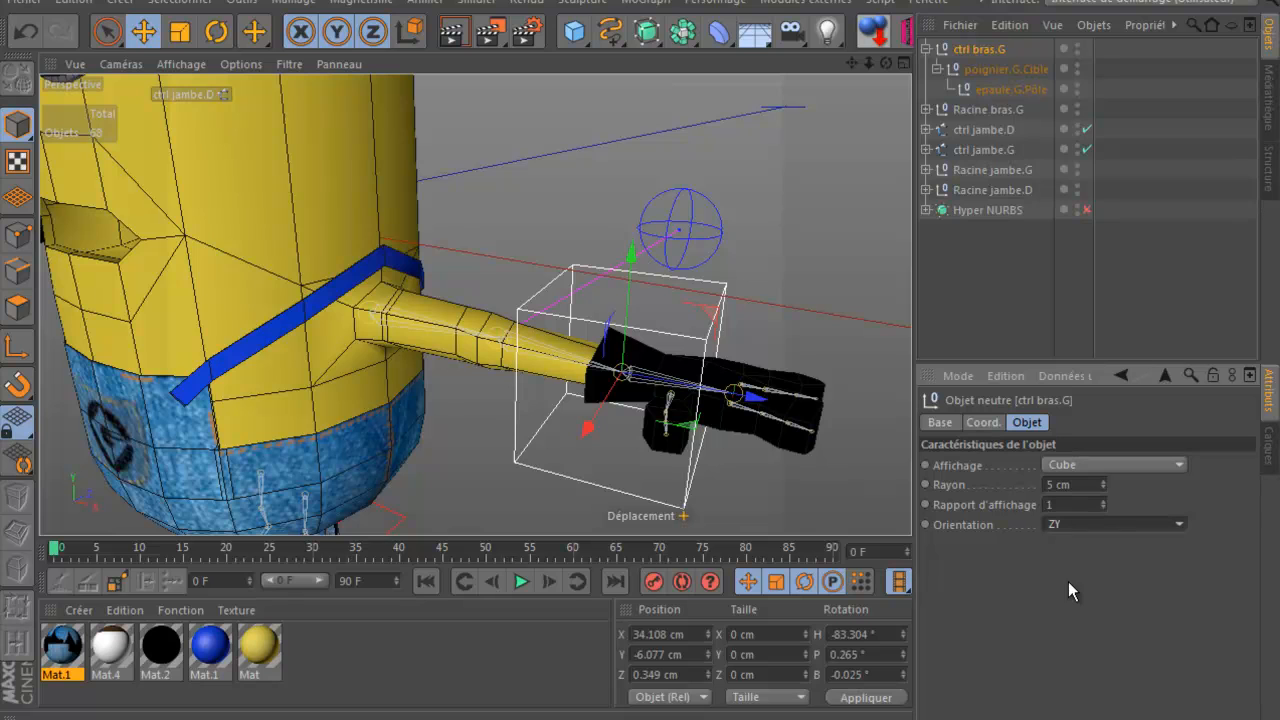
Step: Set the radius of the ctrl bras.G cube to 3 cm
left_click(1033, 486)
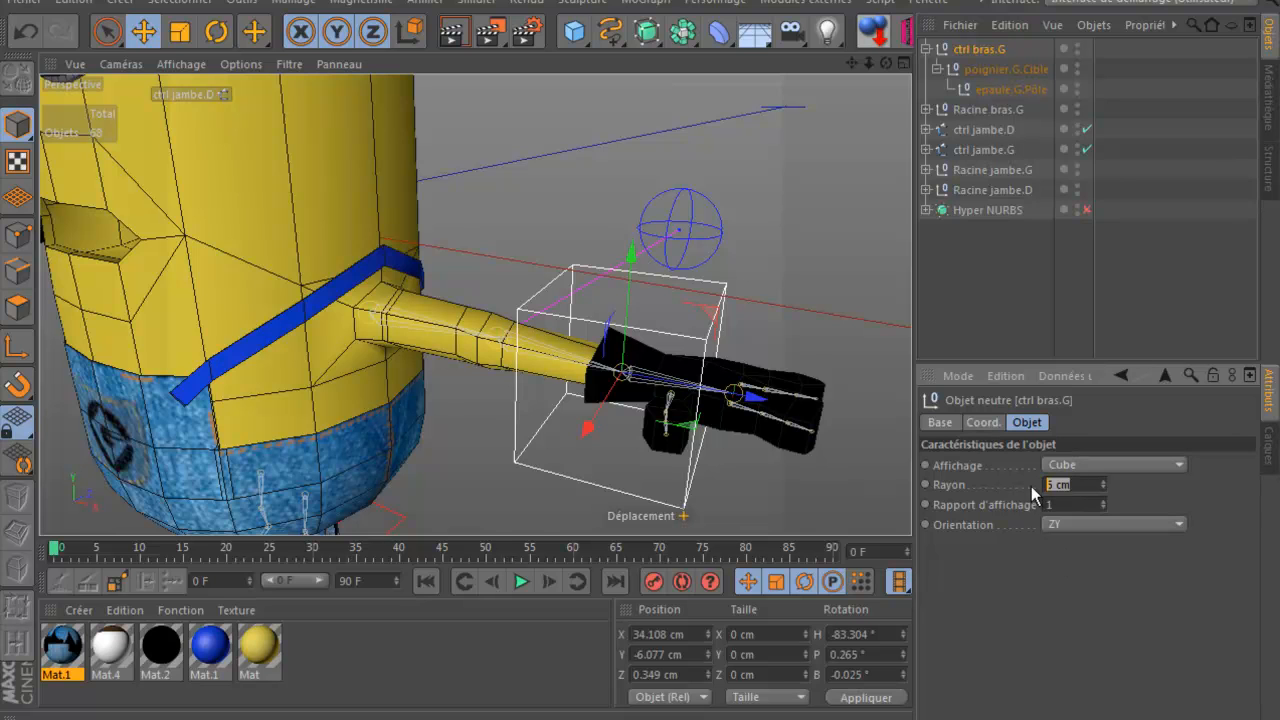
type("3")
key("Return")
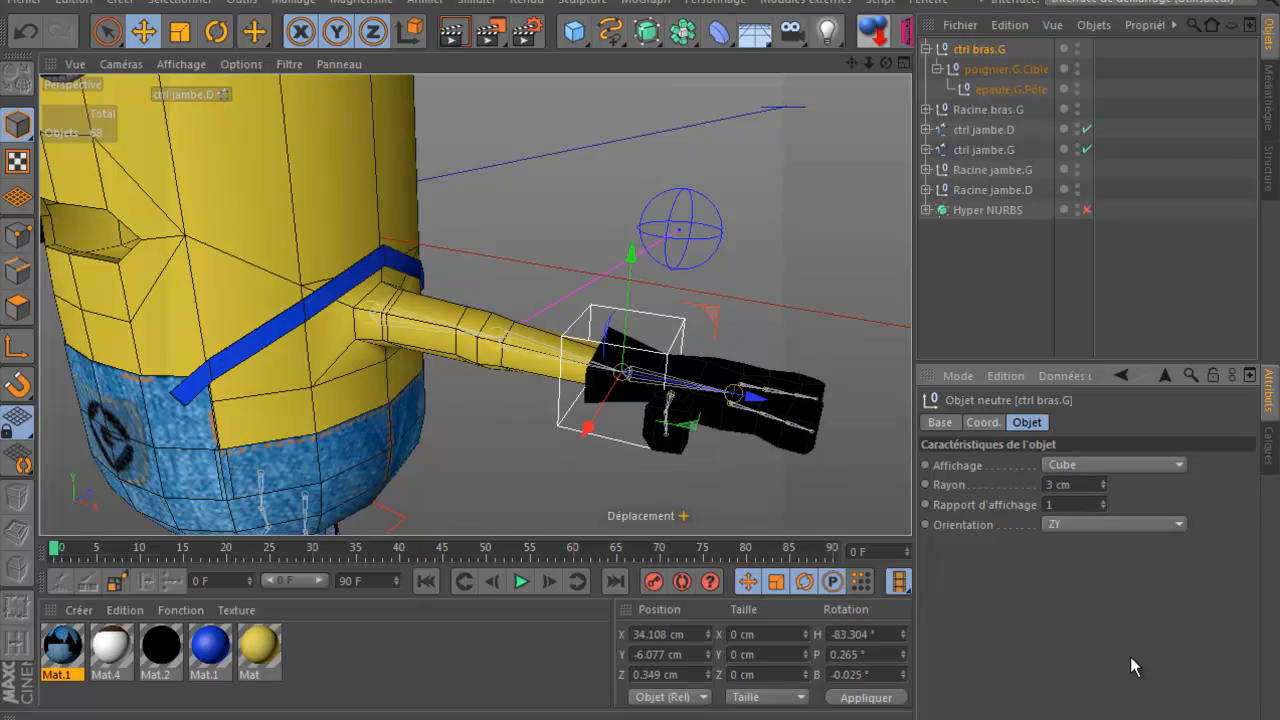
Step: Activate the display colour of ctrl bras.G, set it to red, and deselect the object
left_click(942, 422)
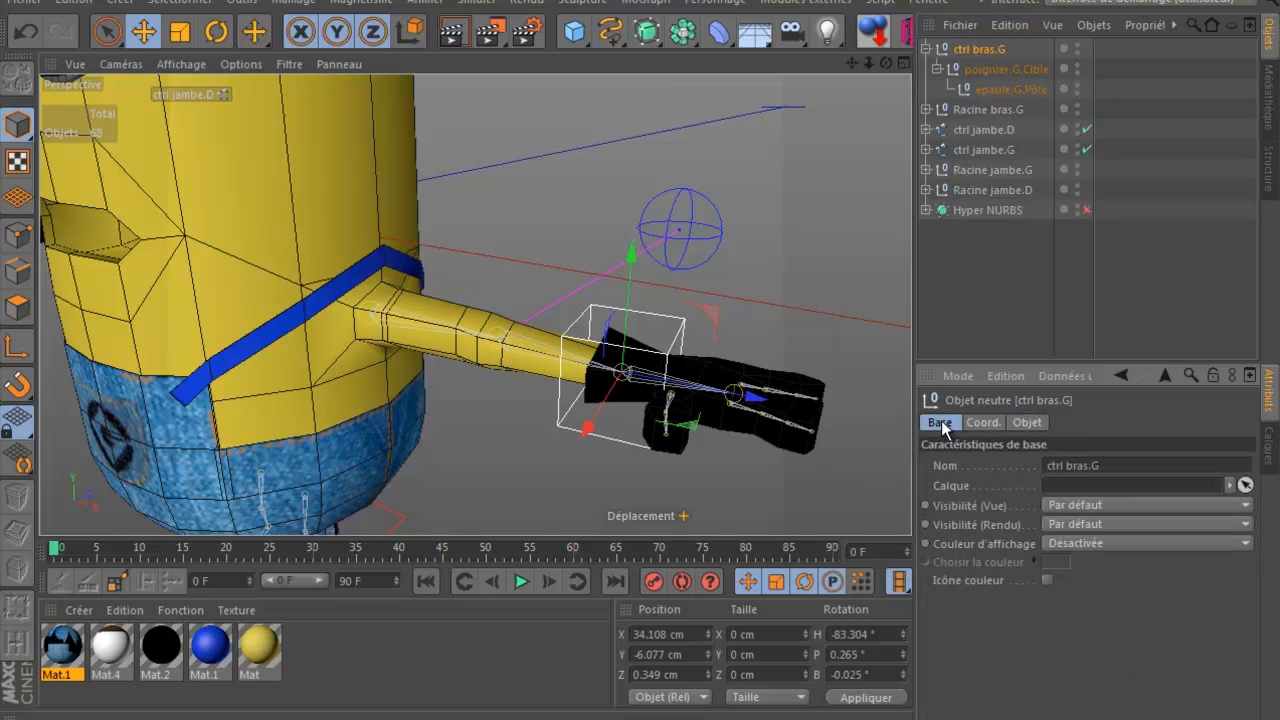
left_click(1070, 545)
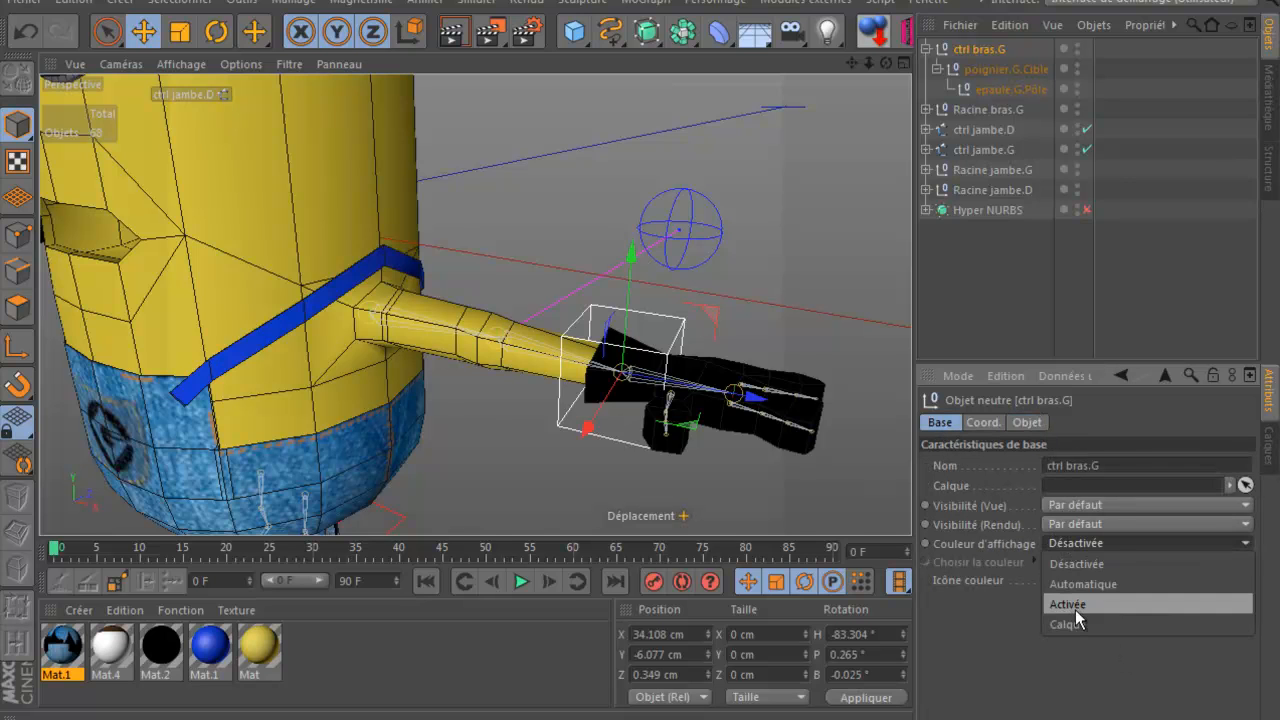
left_click(1072, 603)
left_click(1057, 564)
left_click(1063, 501)
left_click(1024, 664)
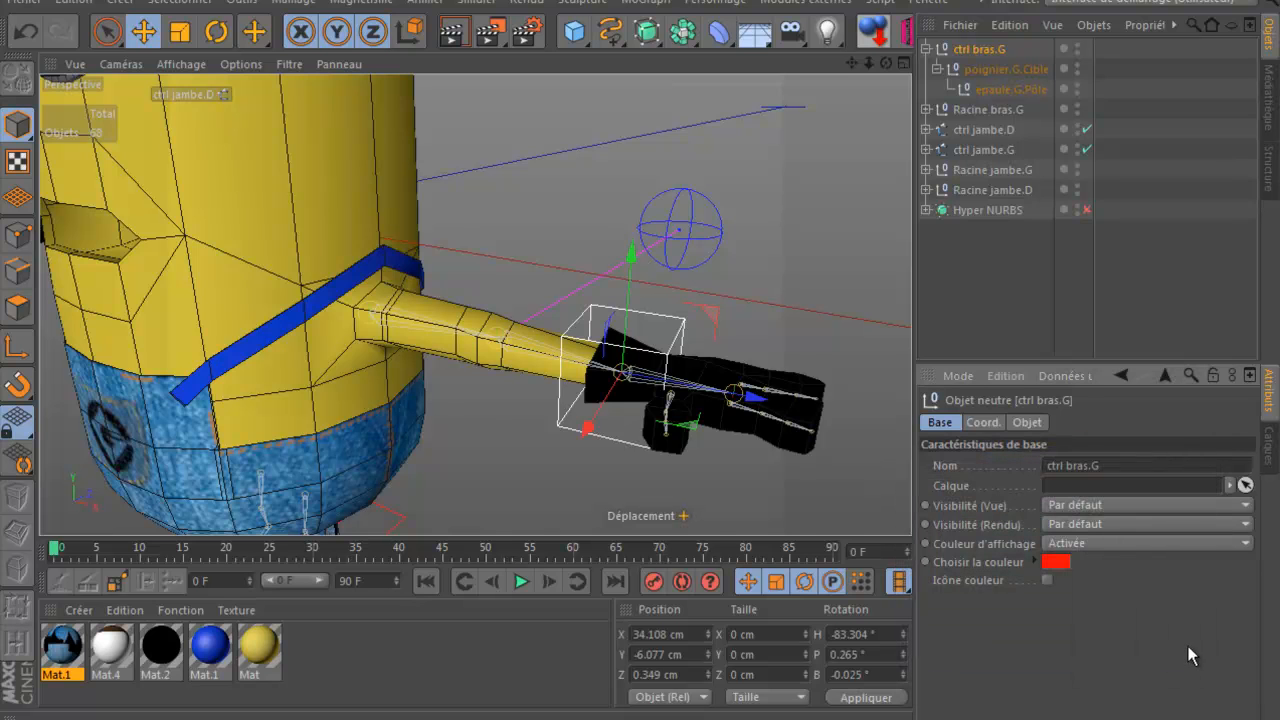
left_click(973, 321)
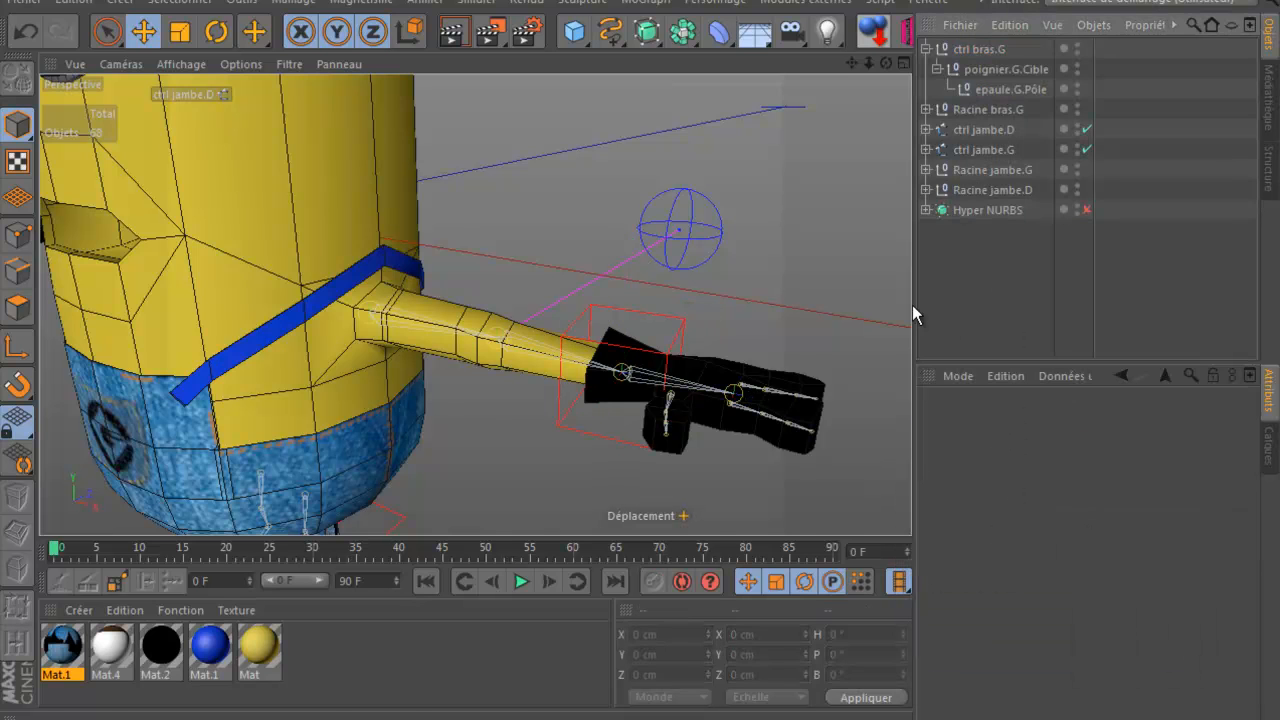
Step: Test moving ctrl bras.G along the arm towards the body, and undo the moves
left_click(563, 339)
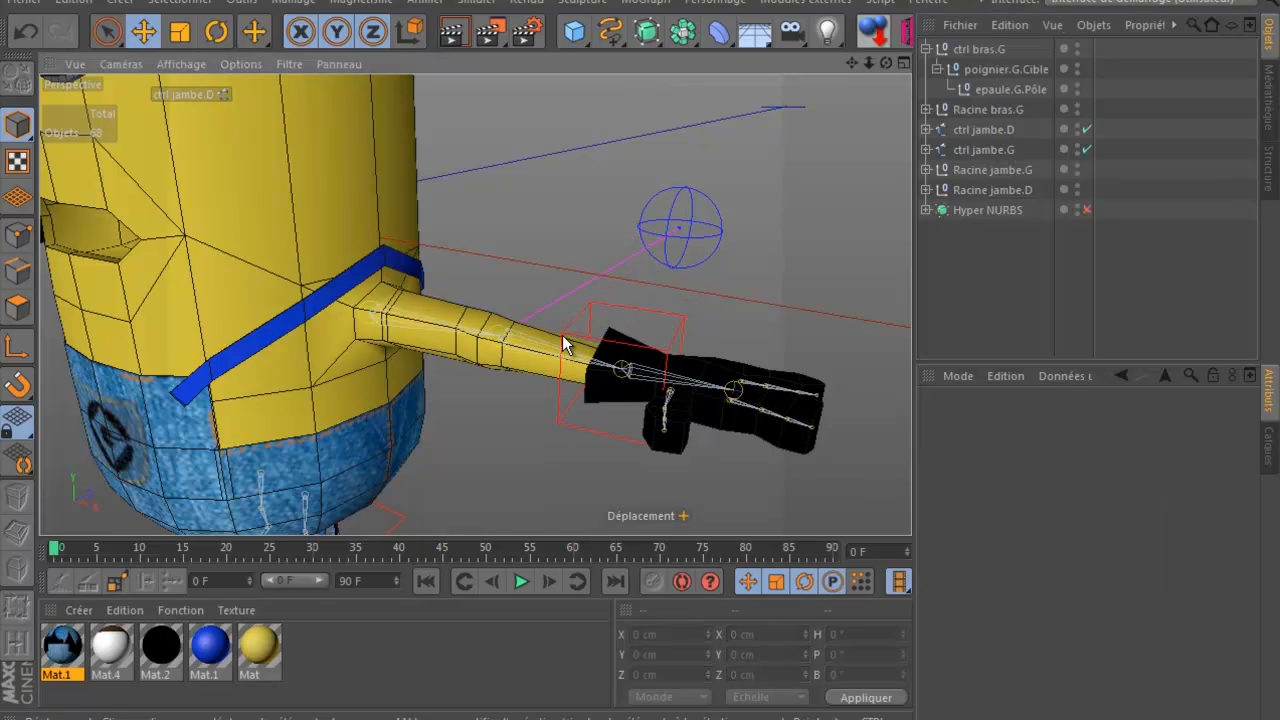
left_click(562, 335)
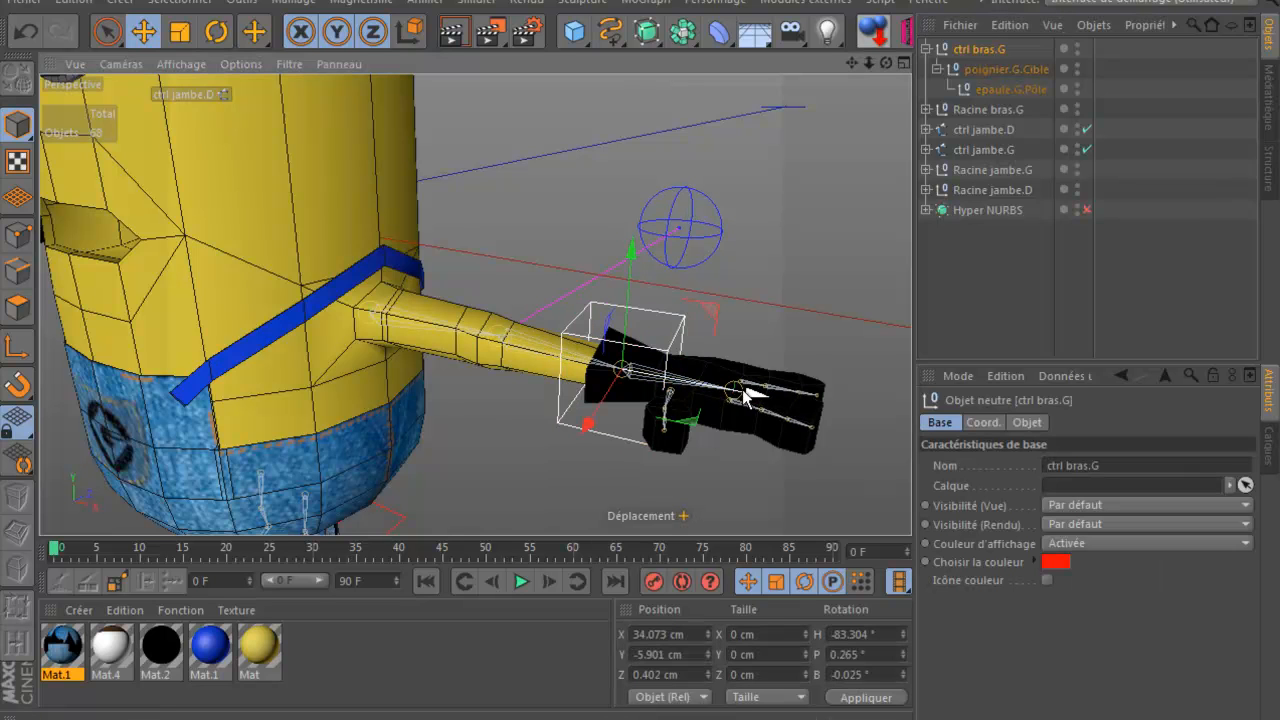
left_click_drag(750, 393, 660, 402)
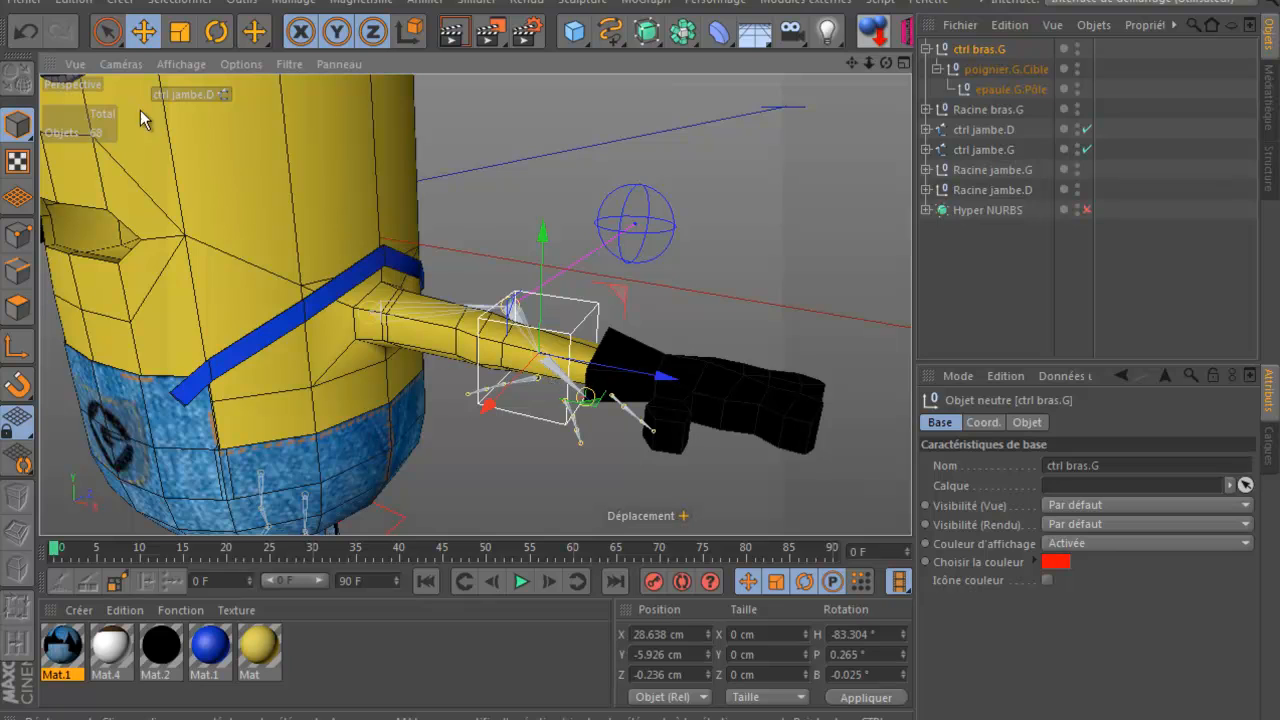
left_click(25, 30)
left_click(25, 30)
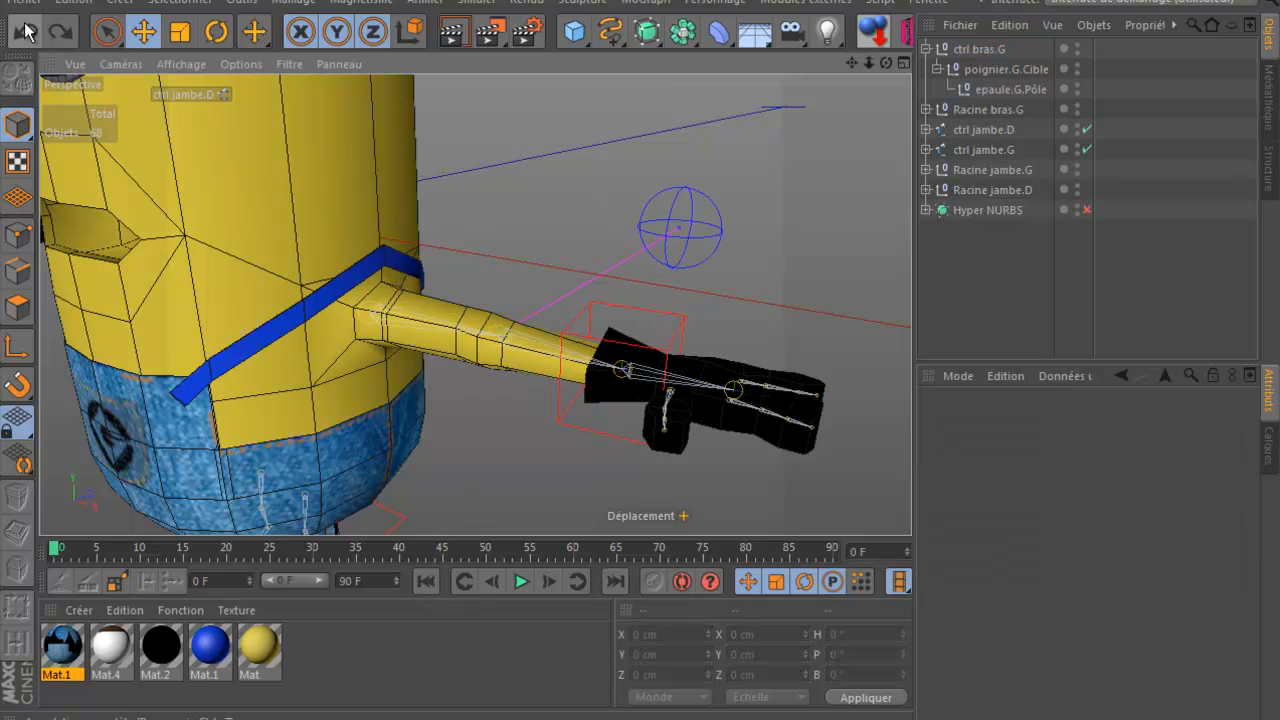
left_click(25, 30)
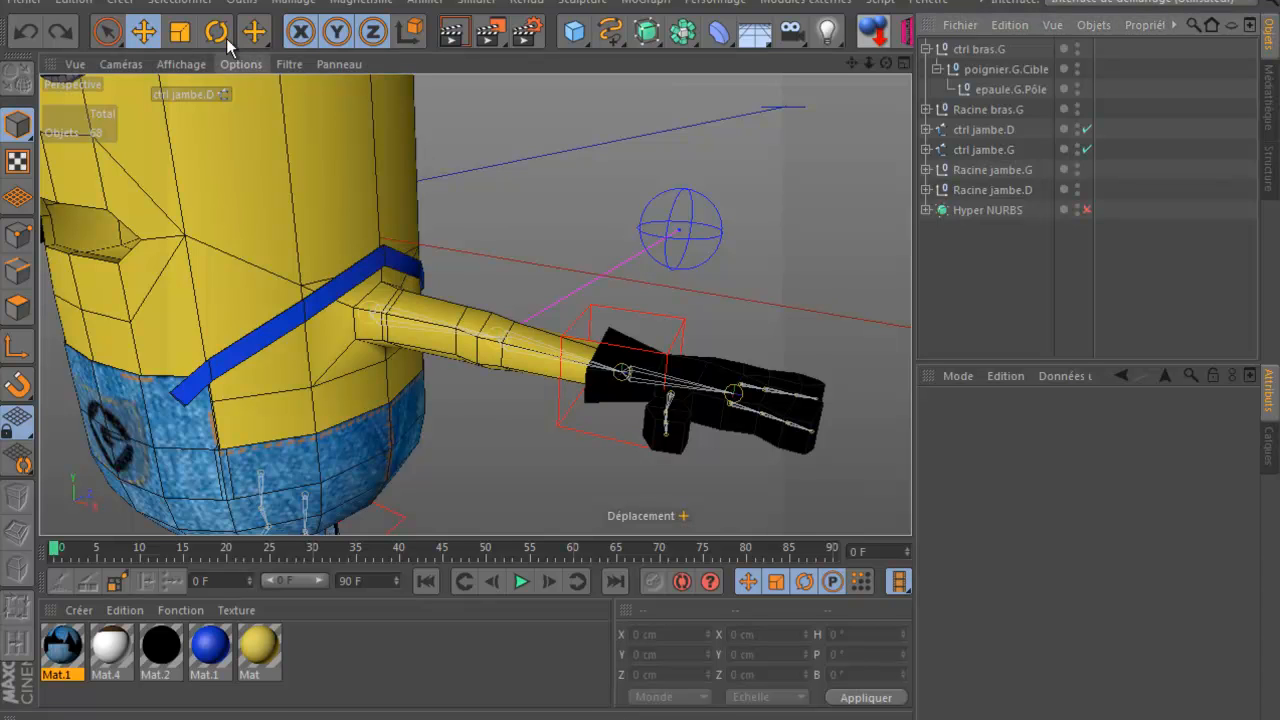
Step: Test rotating ctrl bras.G with the Rotation tool, and undo the rotation
left_click(216, 31)
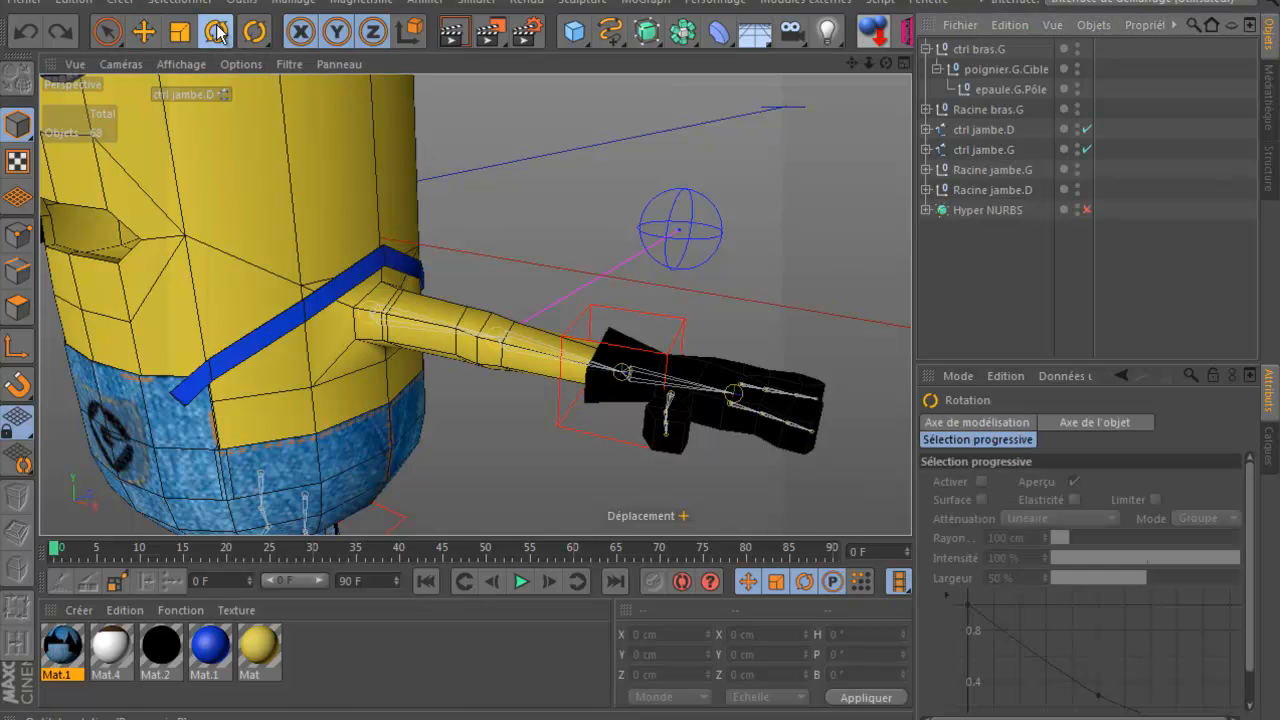
left_click(685, 328)
mouse_move(691, 360)
left_mouse_down()
mouse_move(694, 391)
mouse_move(699, 375)
left_mouse_up()
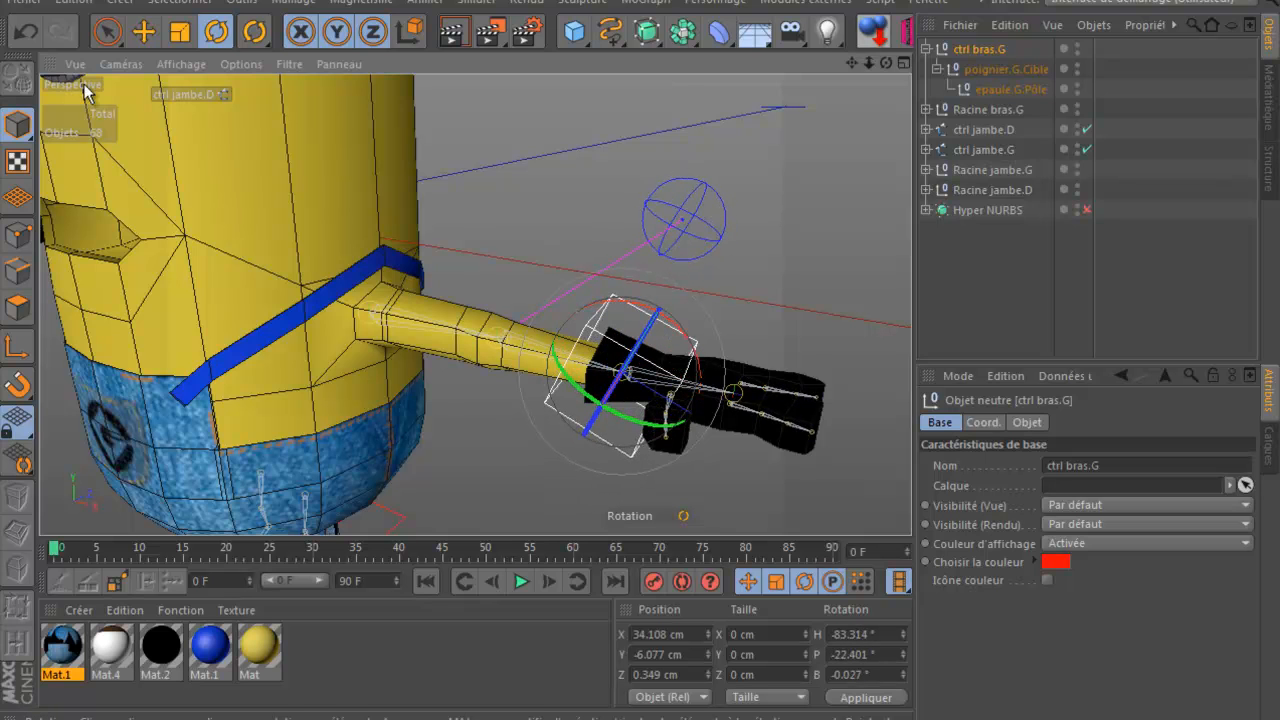
left_click(25, 32)
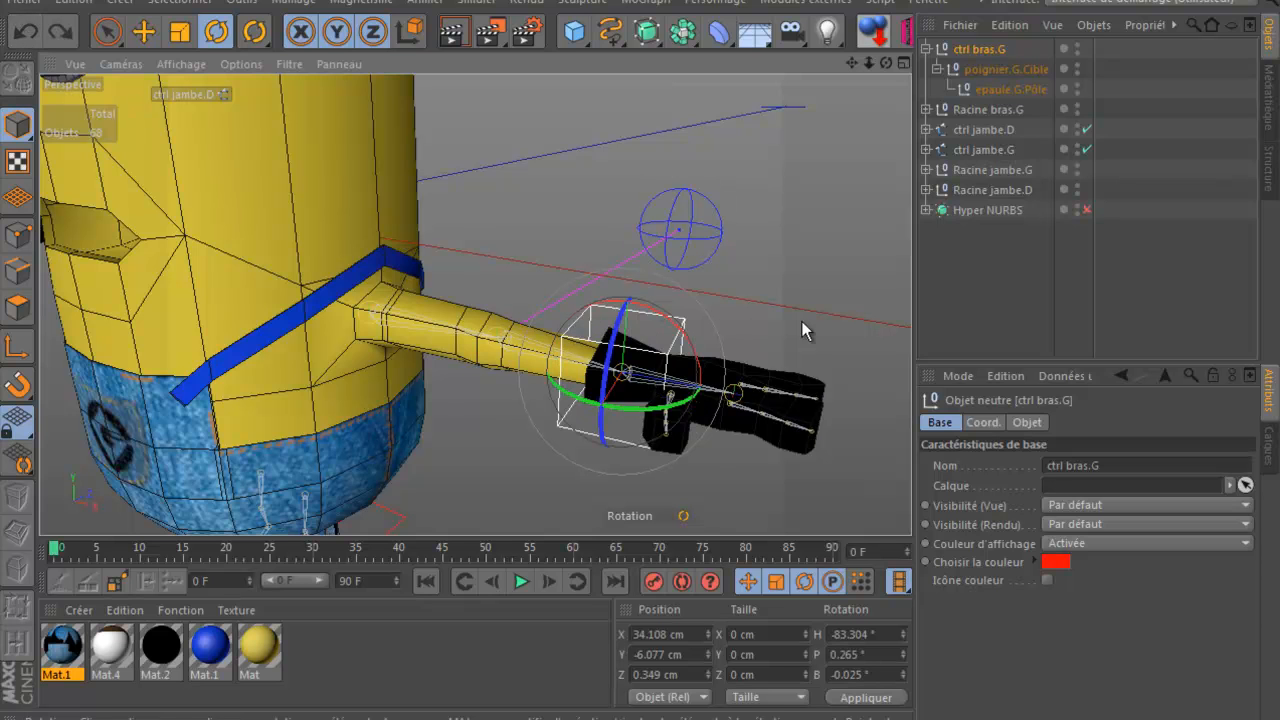
Step: Collapse ctrl bras.G, expand Racine bras.G, and add a Contrainte property to the poignier.G joint
left_click(926, 49)
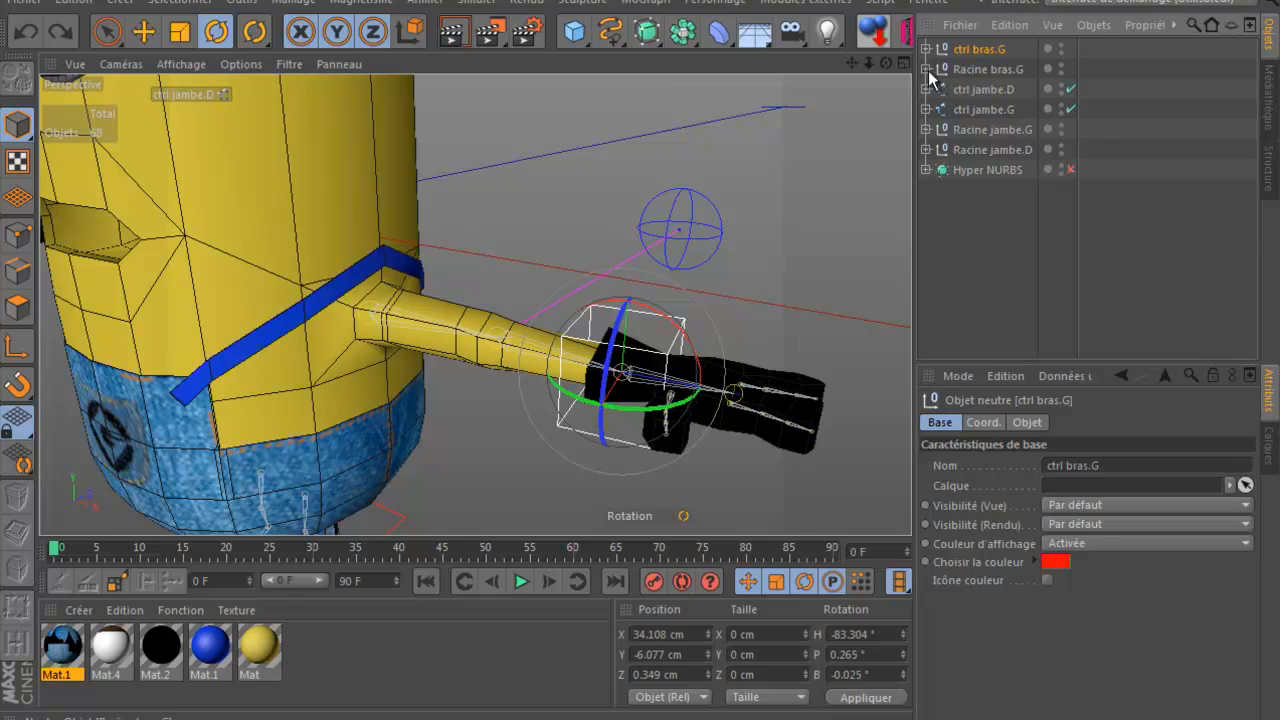
left_click(926, 69)
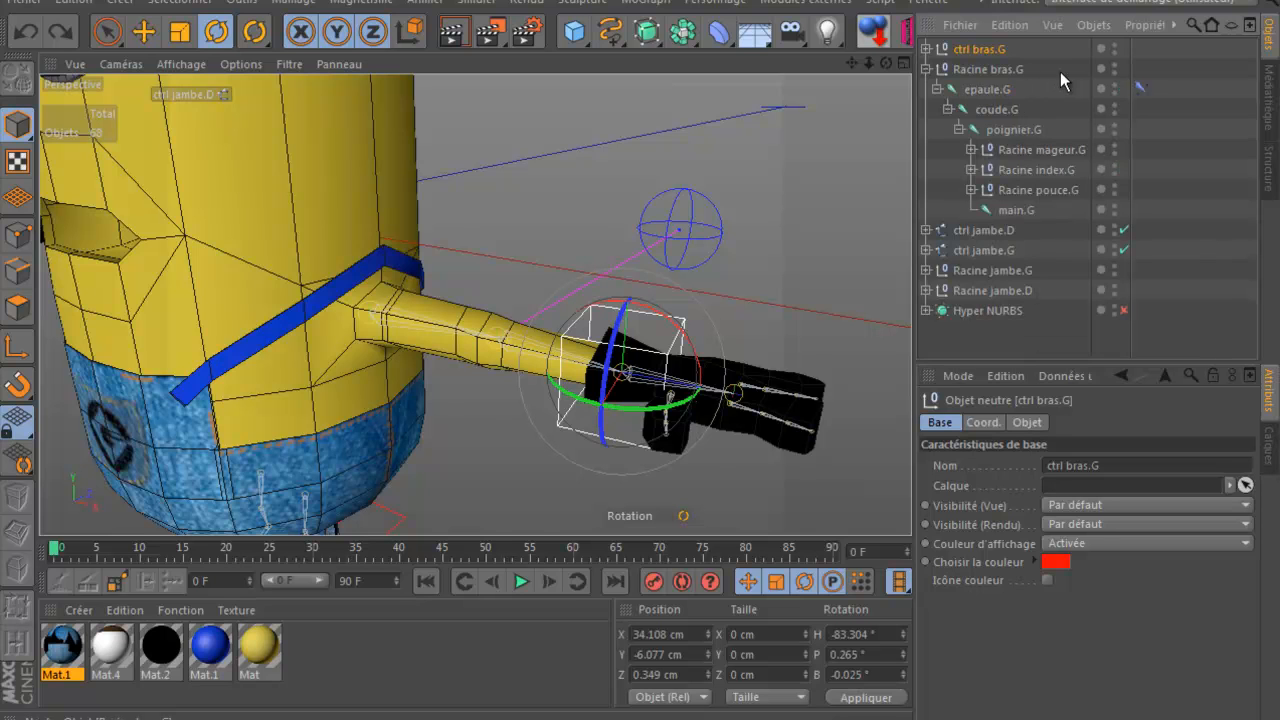
left_click(1021, 131)
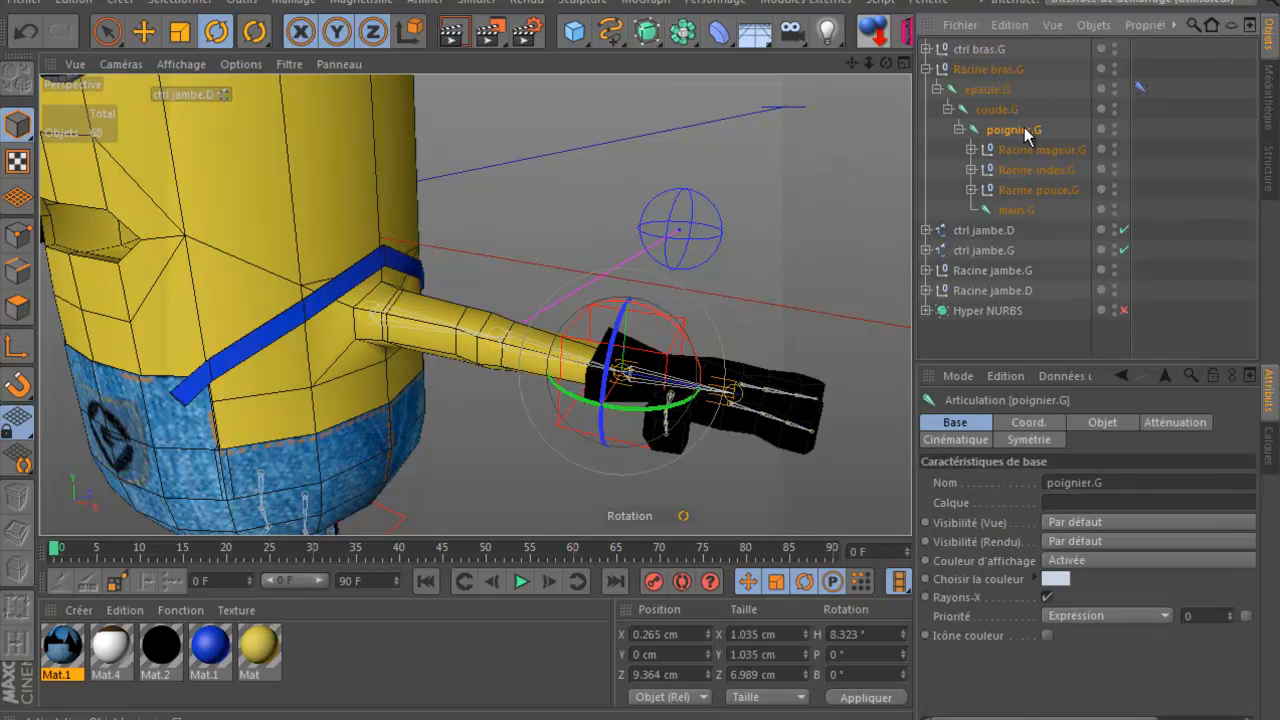
right_click(1027, 136)
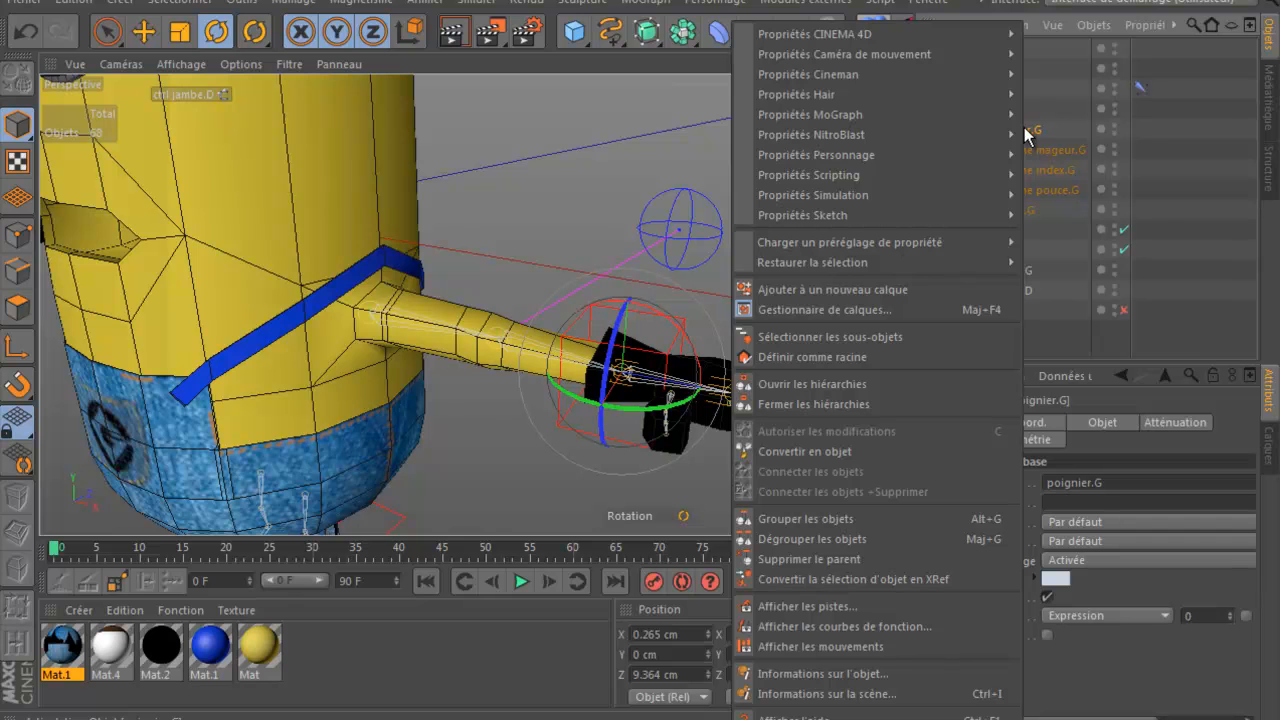
left_click(1024, 128)
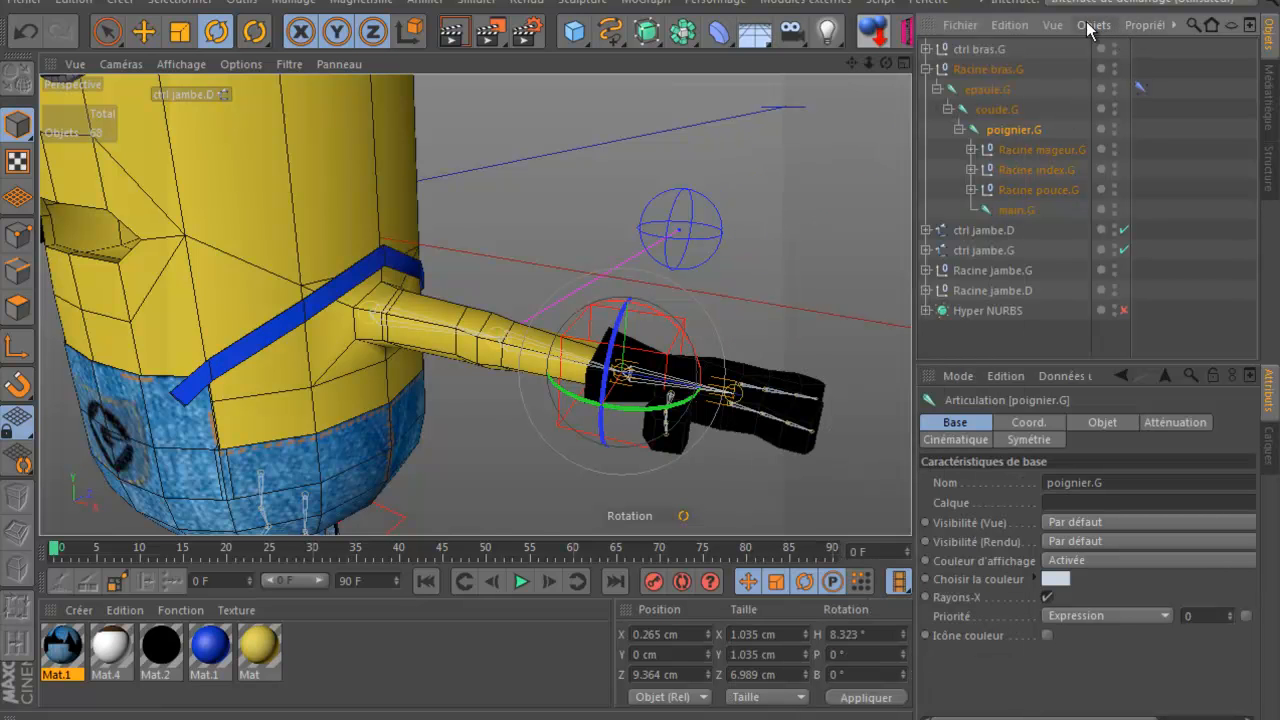
left_click(1136, 24)
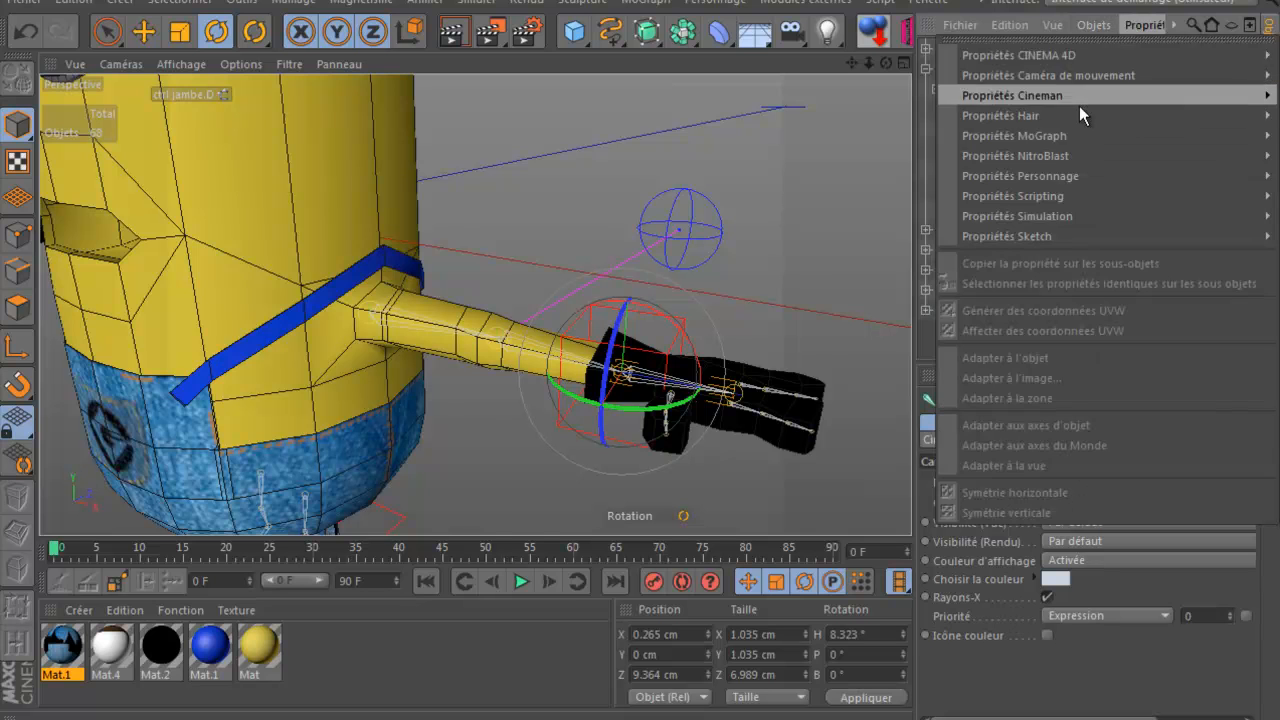
mouse_move(1061, 177)
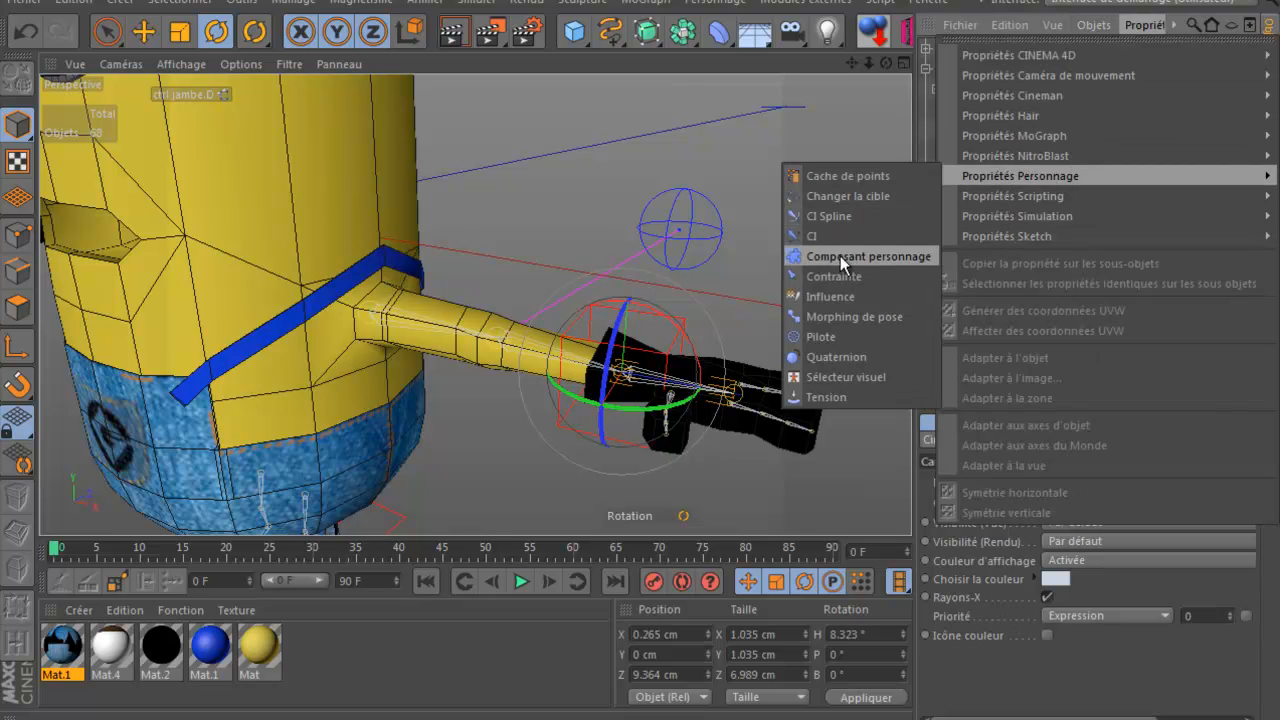
left_click(823, 277)
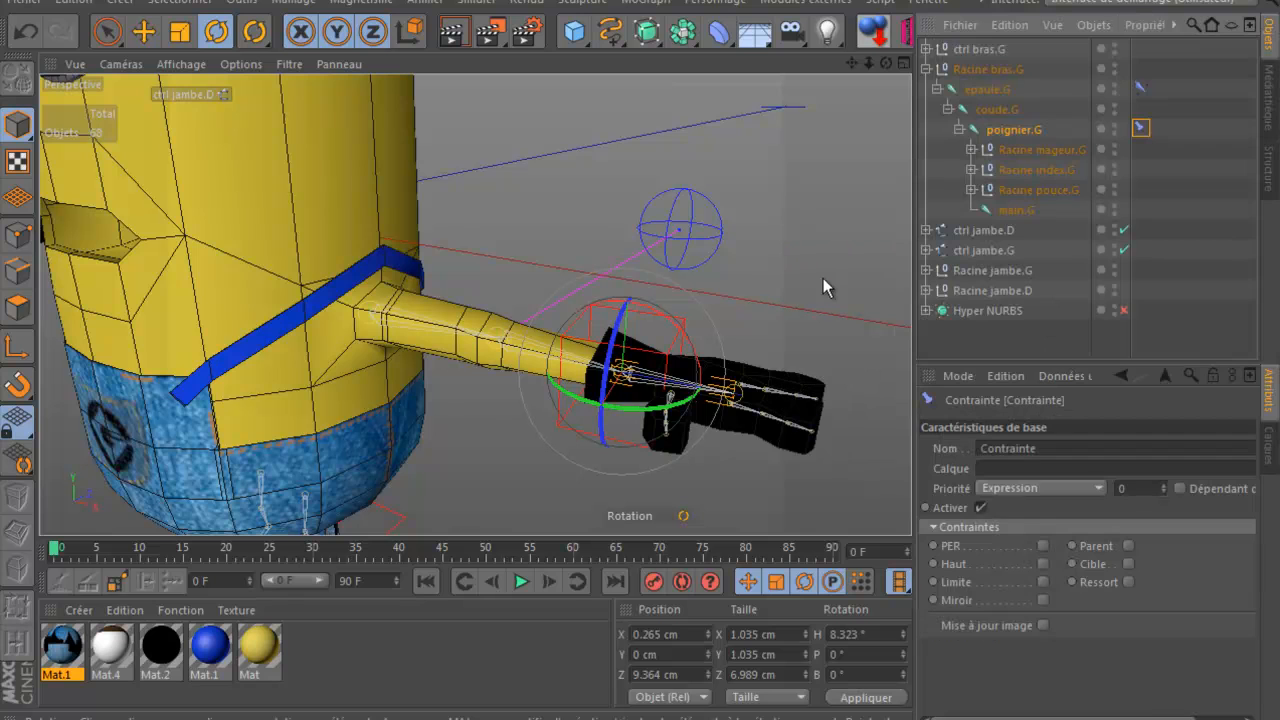
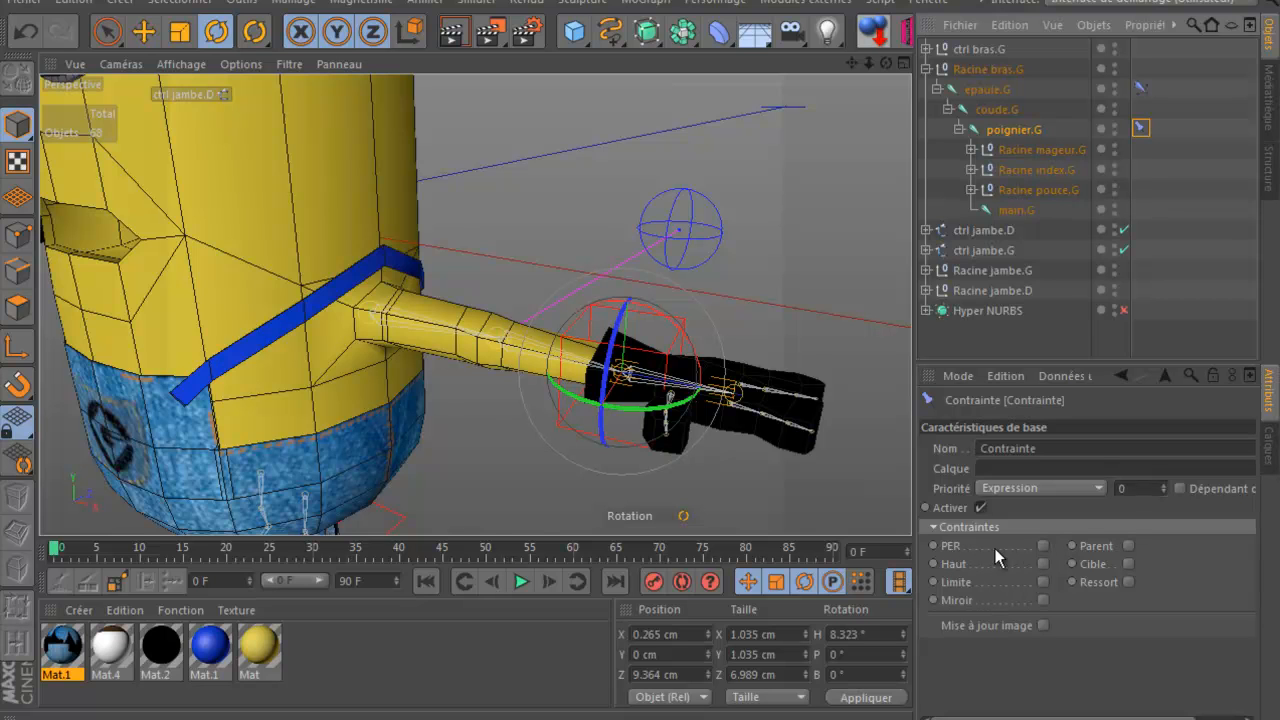
Step: Enable the PER constraint on the poignier.G joint's Contrainte property and assign ctrl bras.G as its target
left_click(1042, 546)
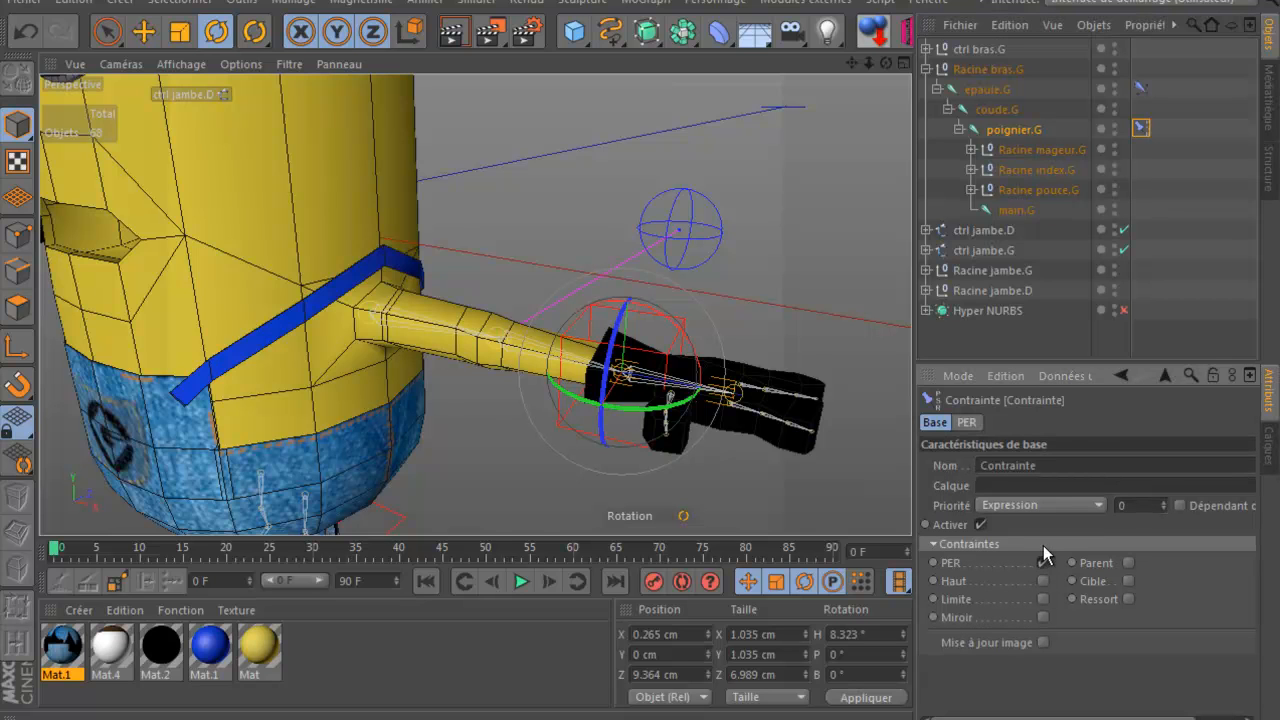
left_click(967, 421)
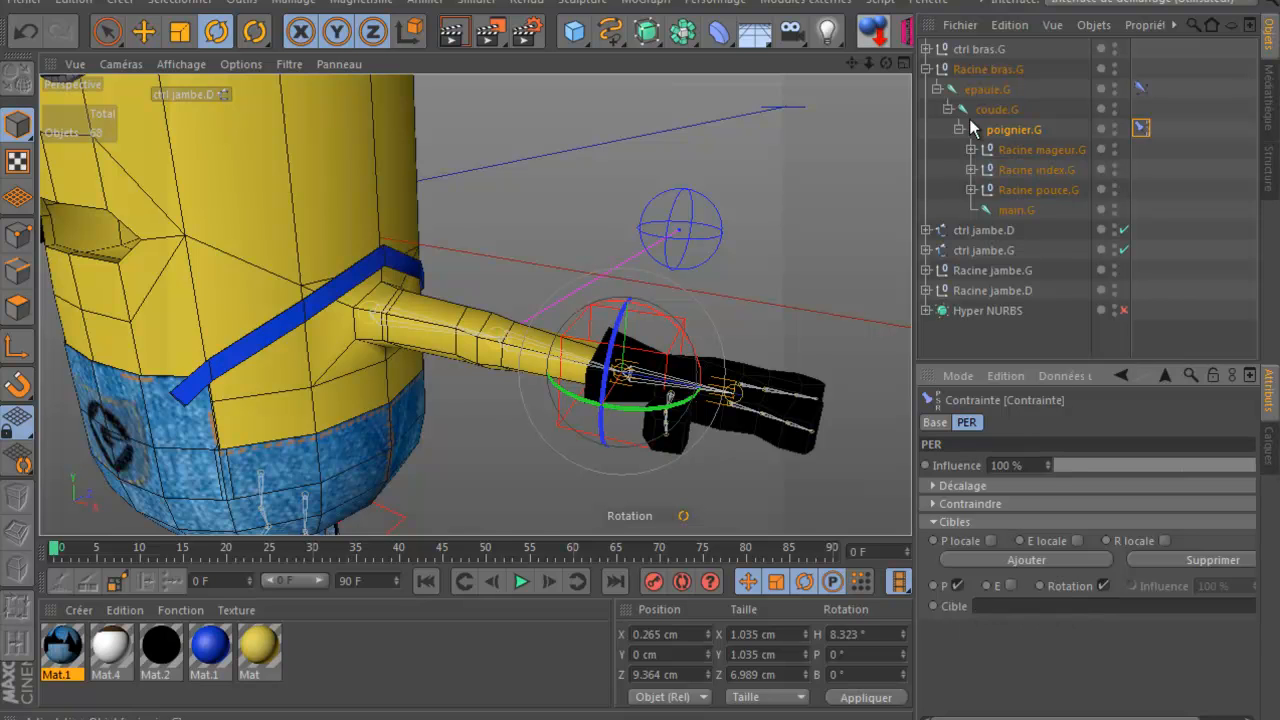
left_click(968, 46)
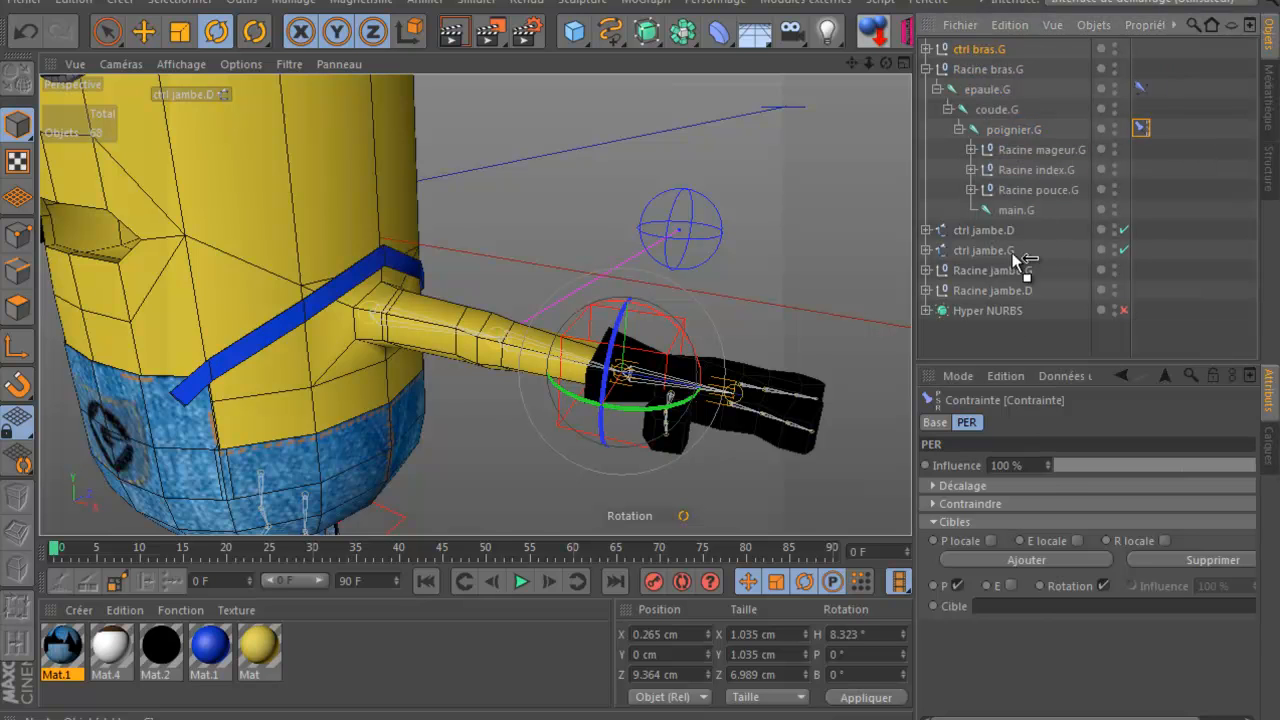
left_click_drag(1035, 603, 1031, 606)
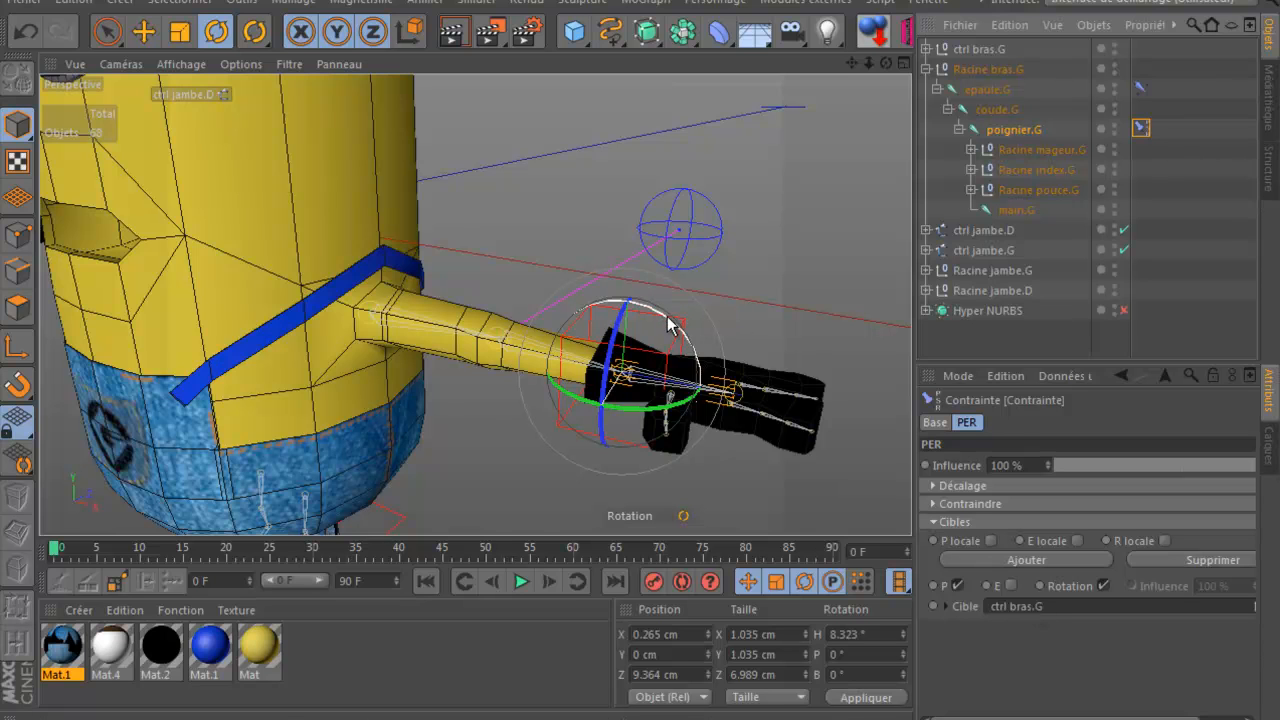
Step: Try rotating the constrained poignier.G joint in the viewport, and review the Contrainte property's basic and PER settings
left_click_drag(674, 320, 696, 359)
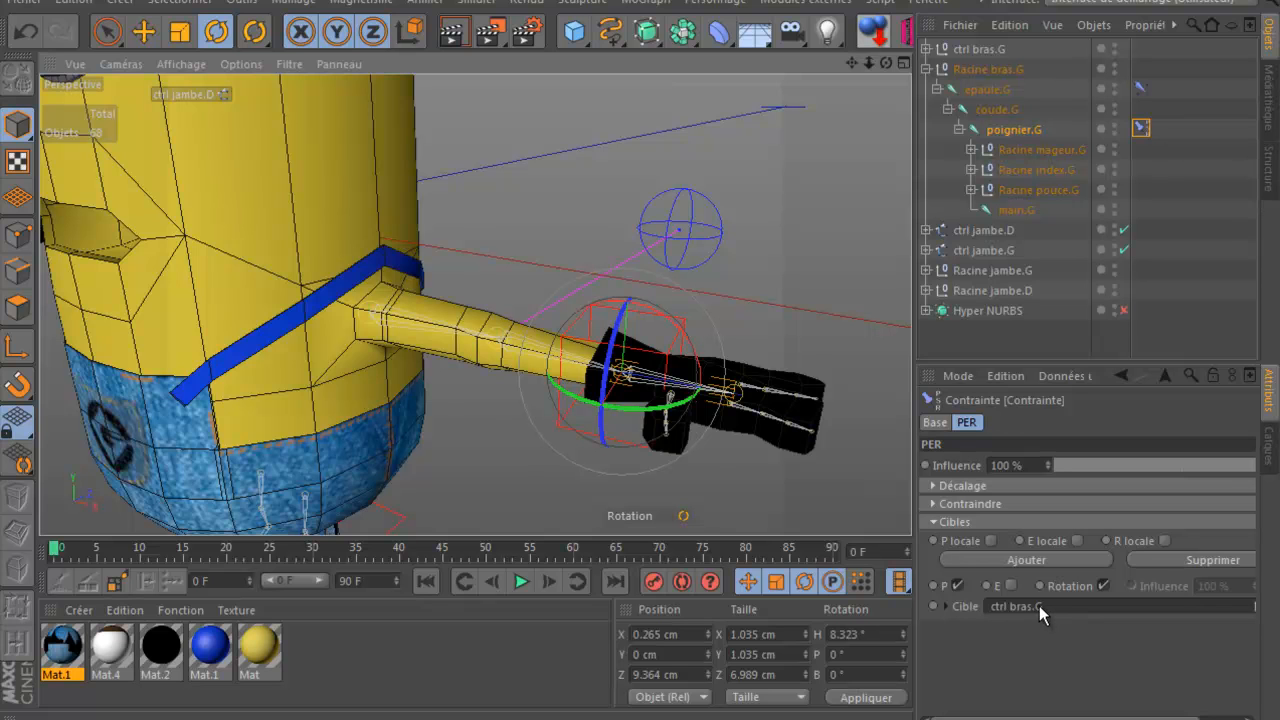
left_click(934, 422)
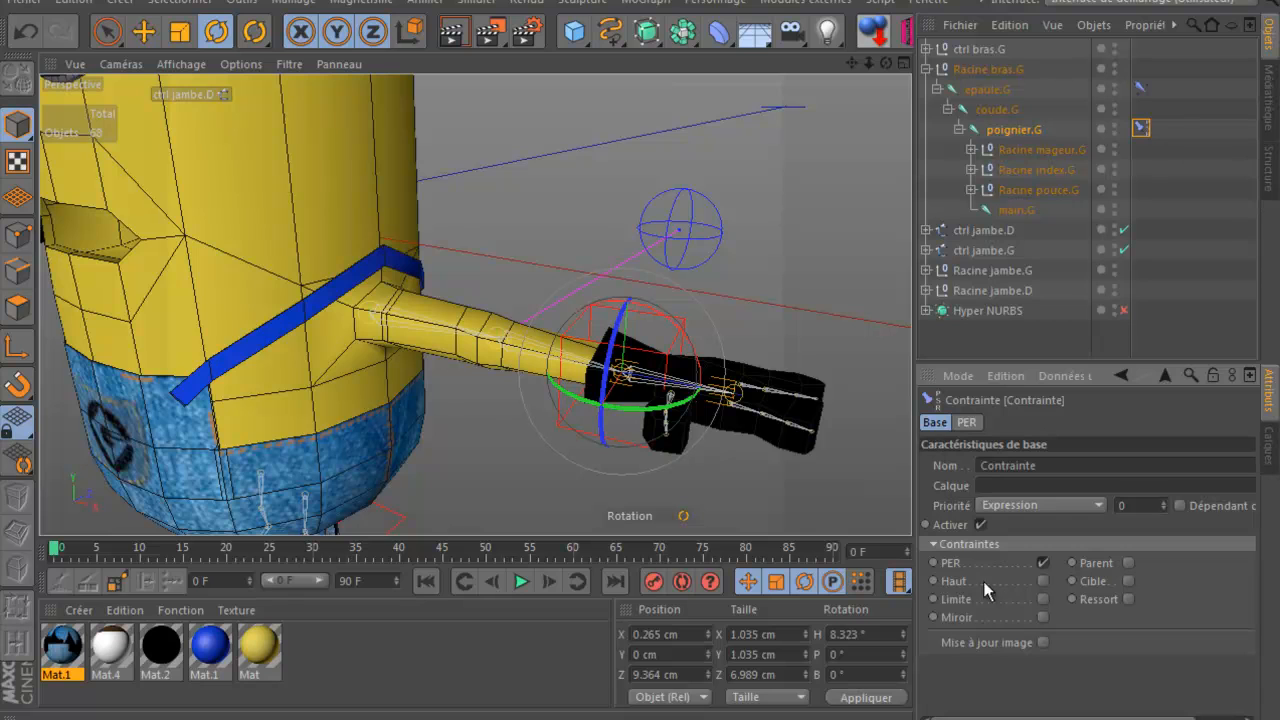
left_click(967, 422)
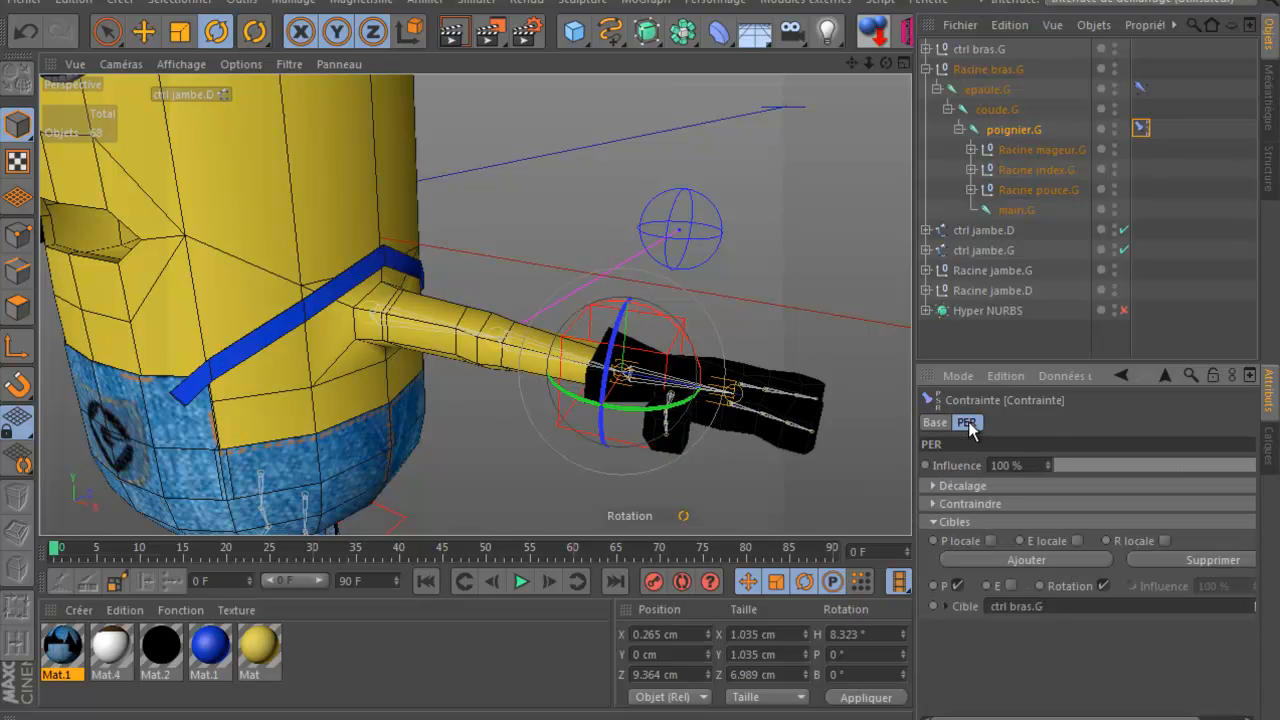
Step: Select ctrl bras.G, test rotating it on different axes to check the wrist constraint, and undo each rotation
left_click(967, 48)
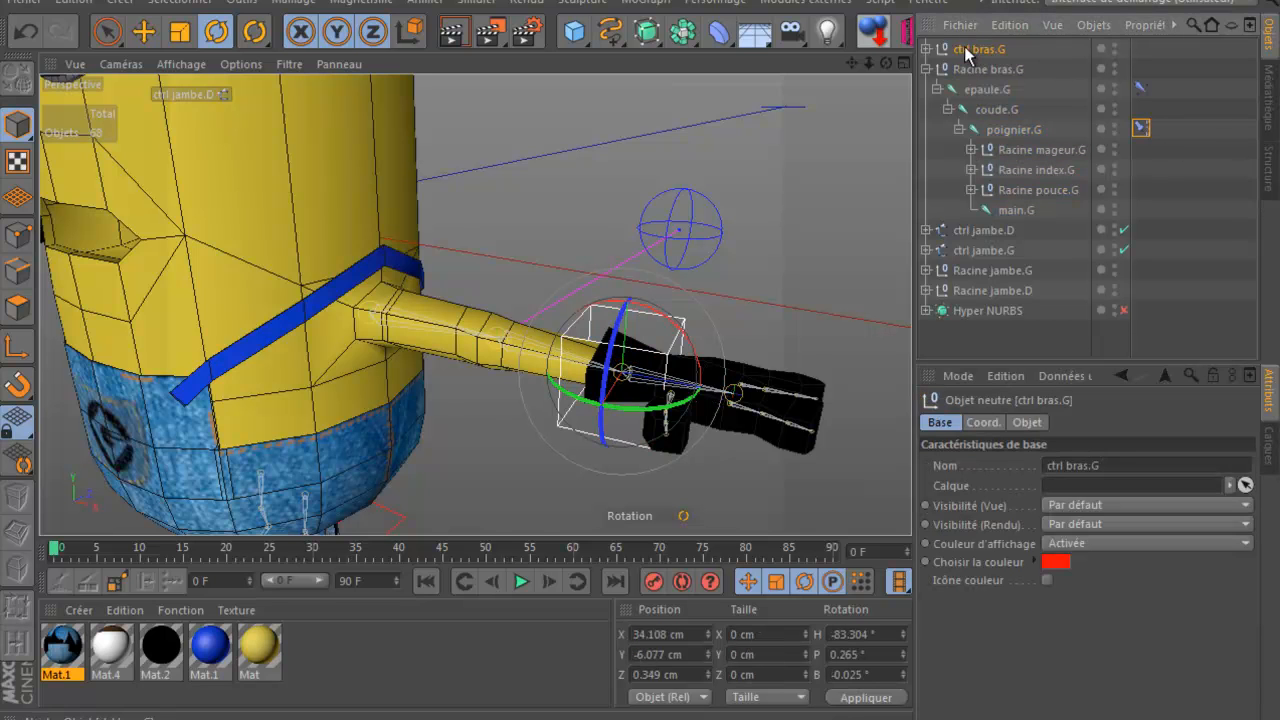
left_click_drag(678, 330, 660, 350)
left_click(30, 34)
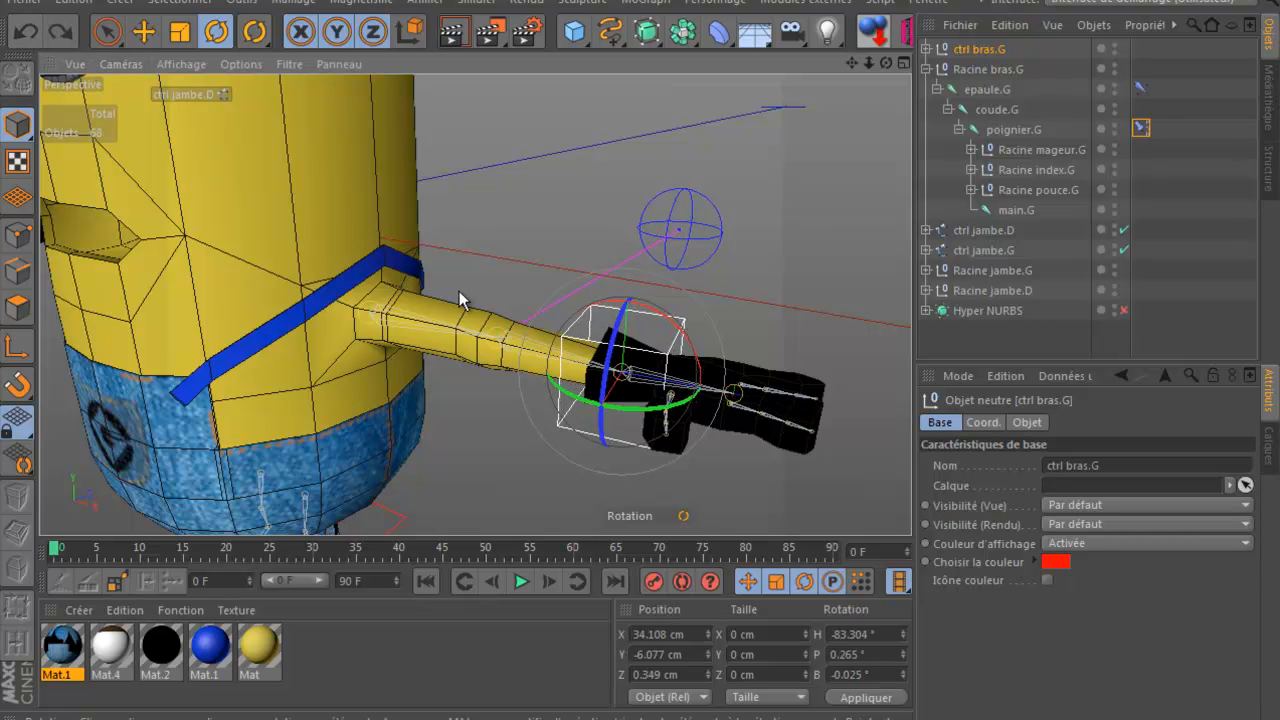
mouse_move(612, 346)
left_mouse_down()
mouse_move(610, 405)
mouse_move(615, 288)
mouse_move(612, 345)
left_mouse_up()
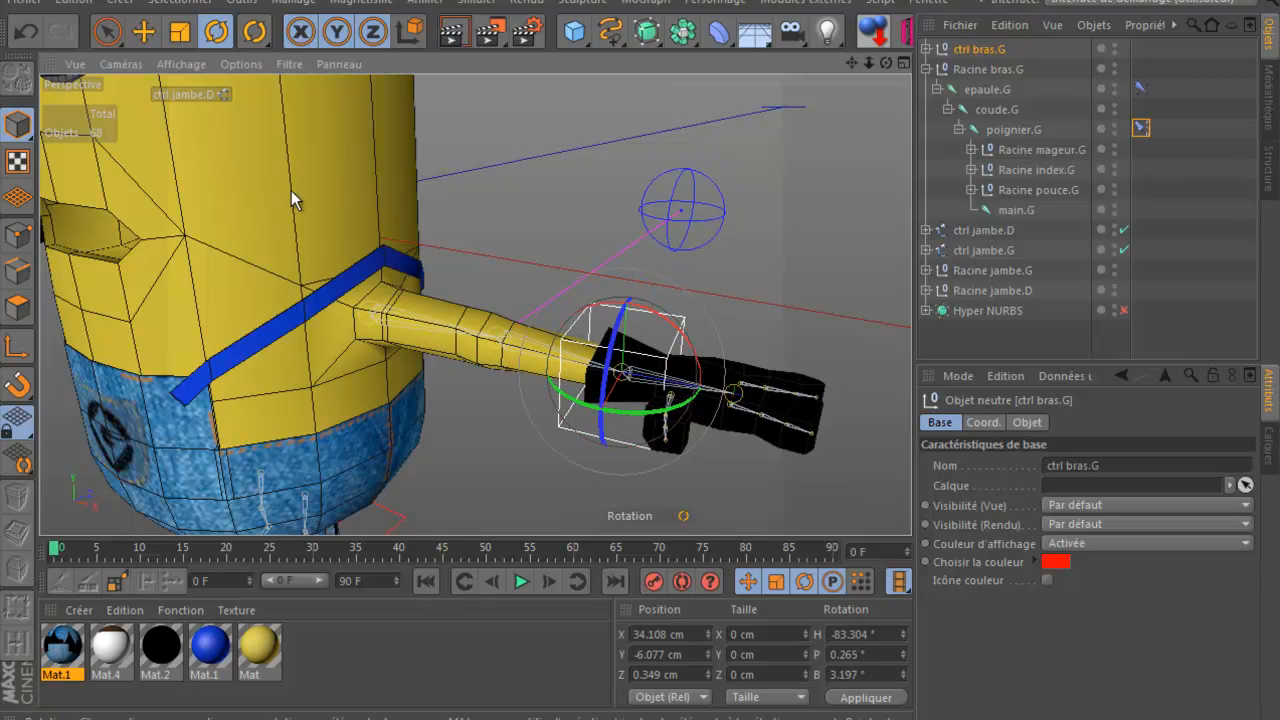
left_click(27, 35)
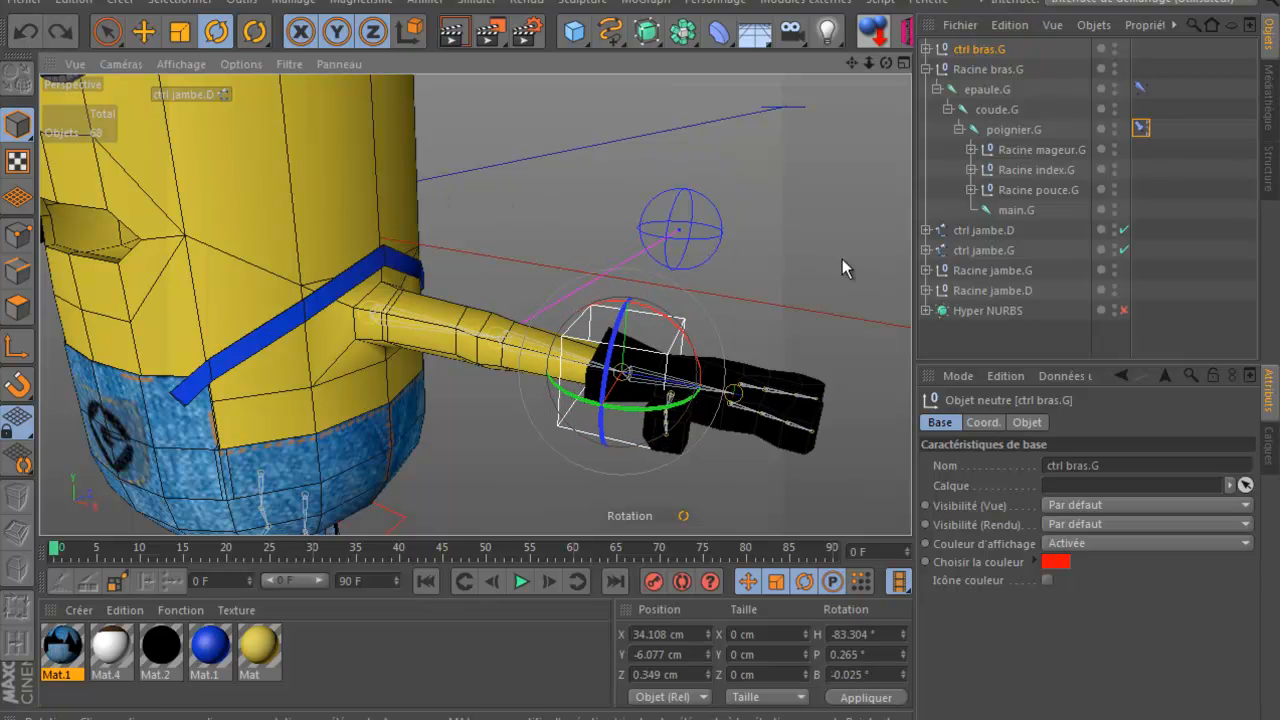
Step: Test the arm rig by moving the ctrl bras.G controller toward the body and rotating it around several axes
scroll(825, 267, "down", 5)
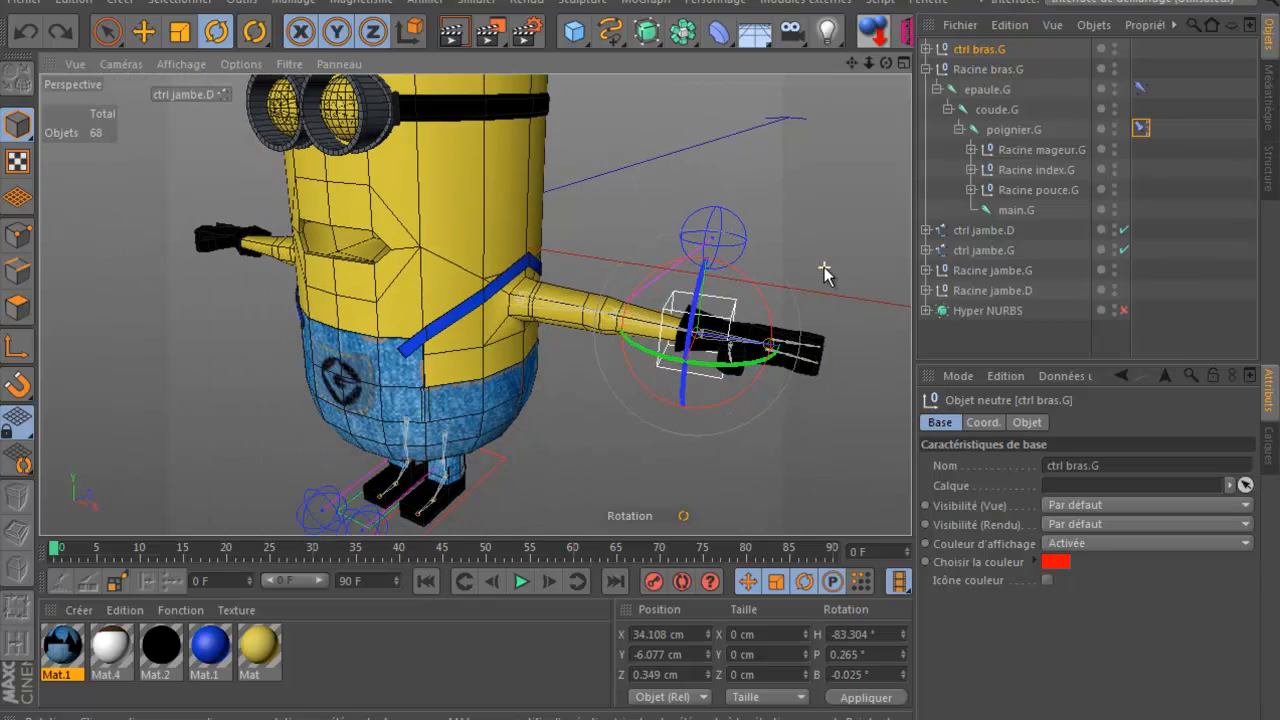
mouse_move(886, 66)
left_mouse_down()
mouse_move(629, 225)
mouse_move(891, 76)
left_mouse_up()
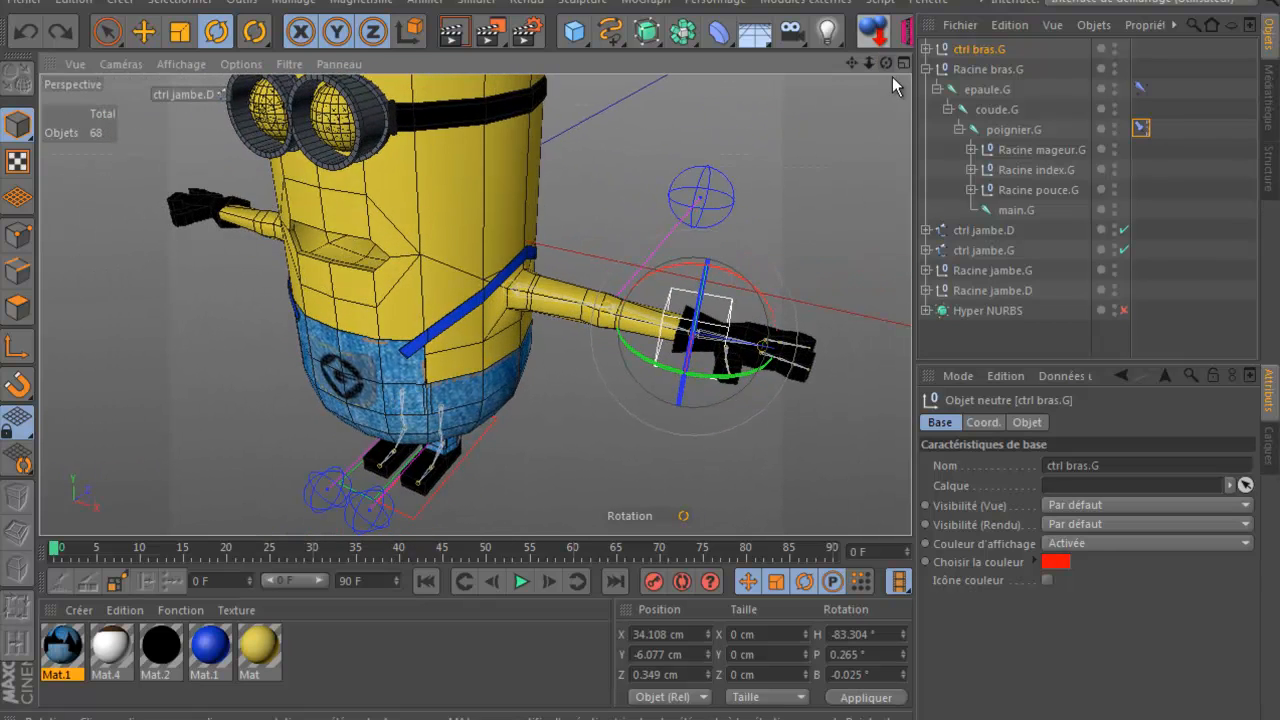
left_click(143, 31)
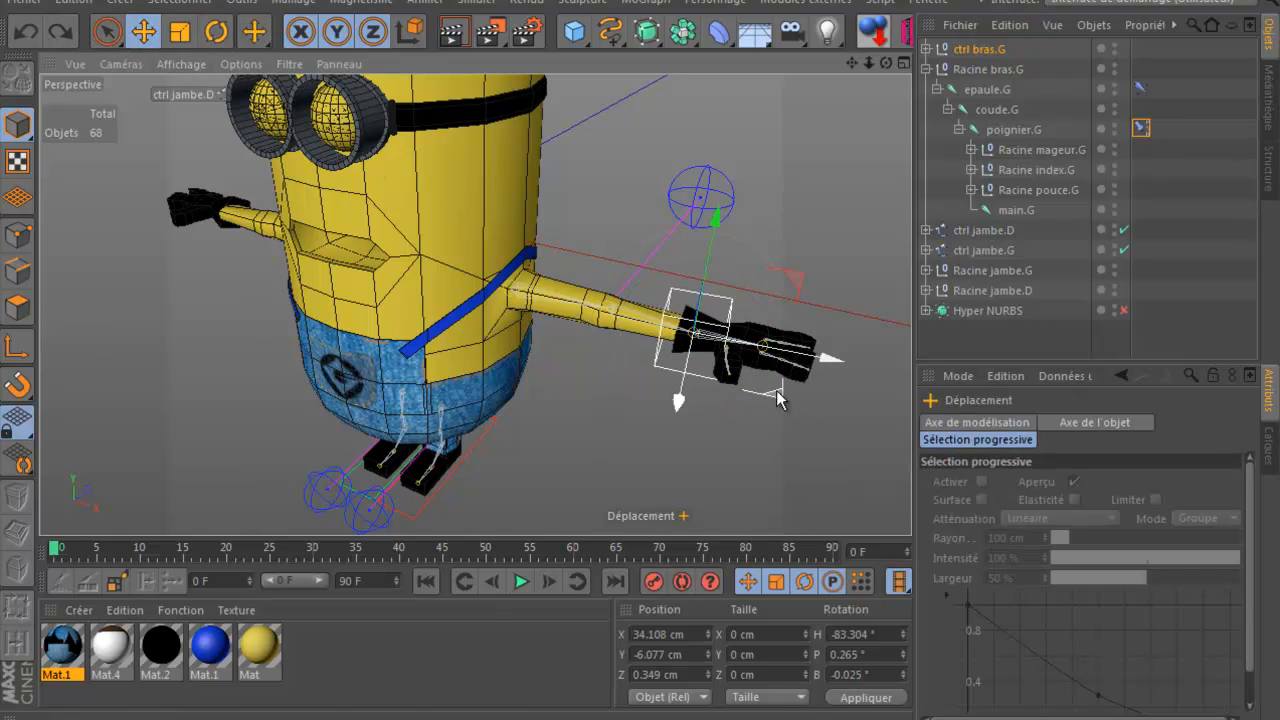
left_click_drag(777, 391, 658, 436)
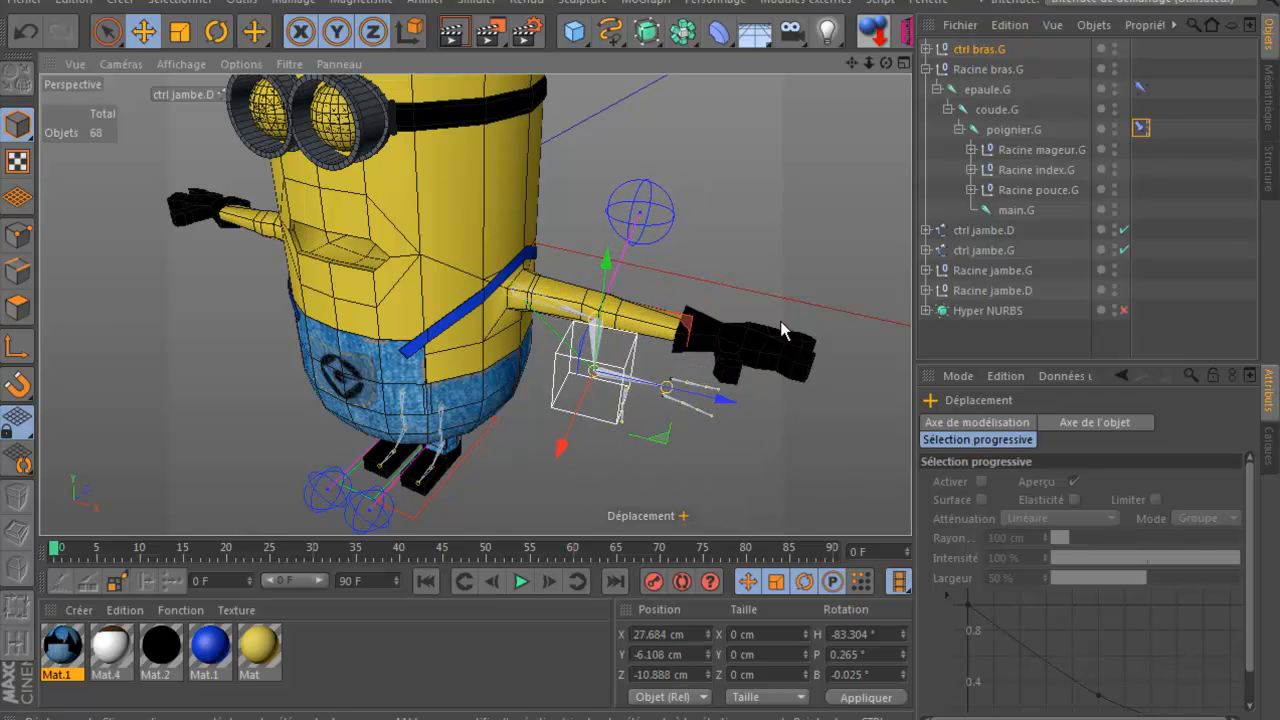
left_click(216, 31)
left_click_drag(634, 418, 600, 415)
left_click_drag(583, 417, 481, 400)
left_click_drag(575, 368, 589, 293)
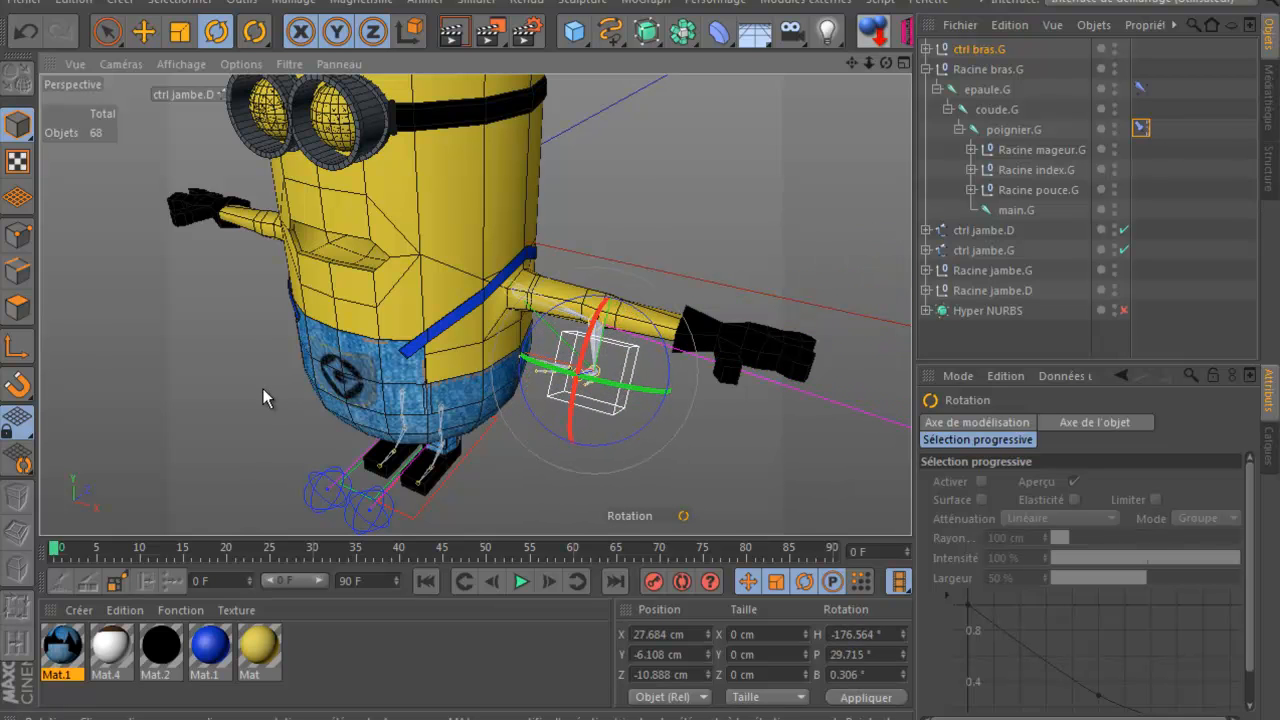
Step: Undo the test rotations and movement of ctrl bras.G and deselect the controller
left_click(24, 32)
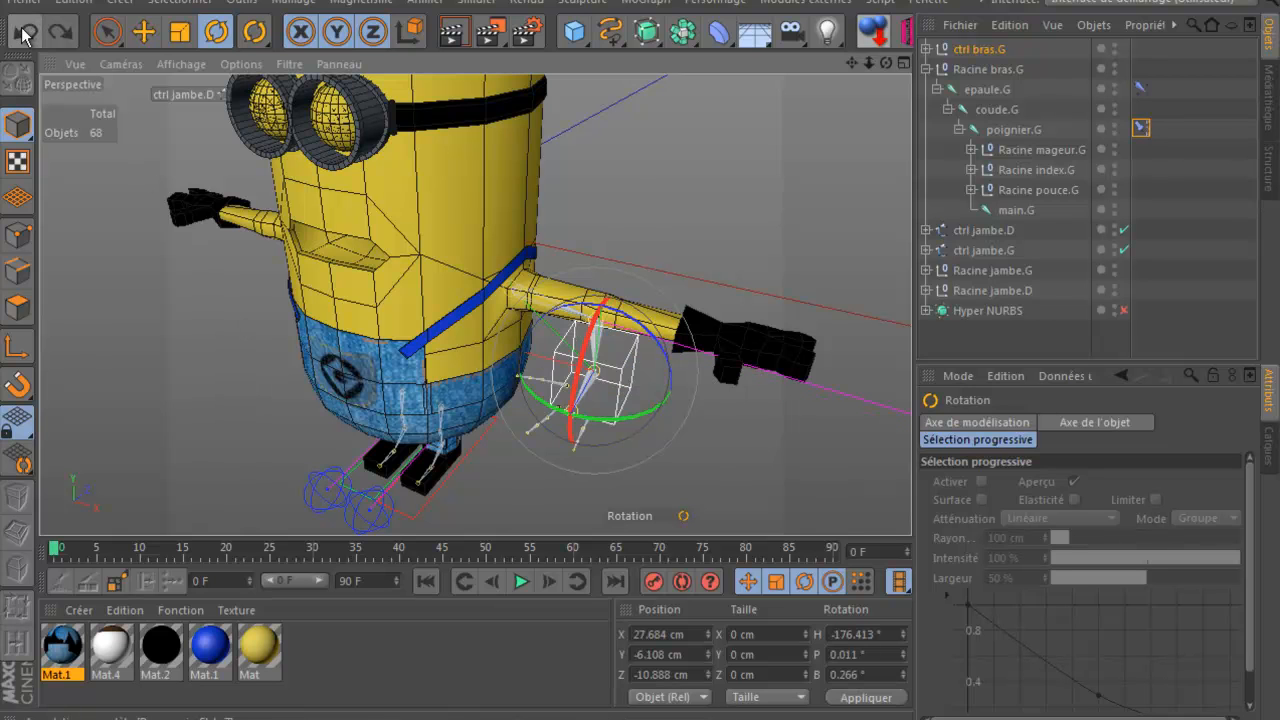
left_click(24, 32)
left_click(24, 32)
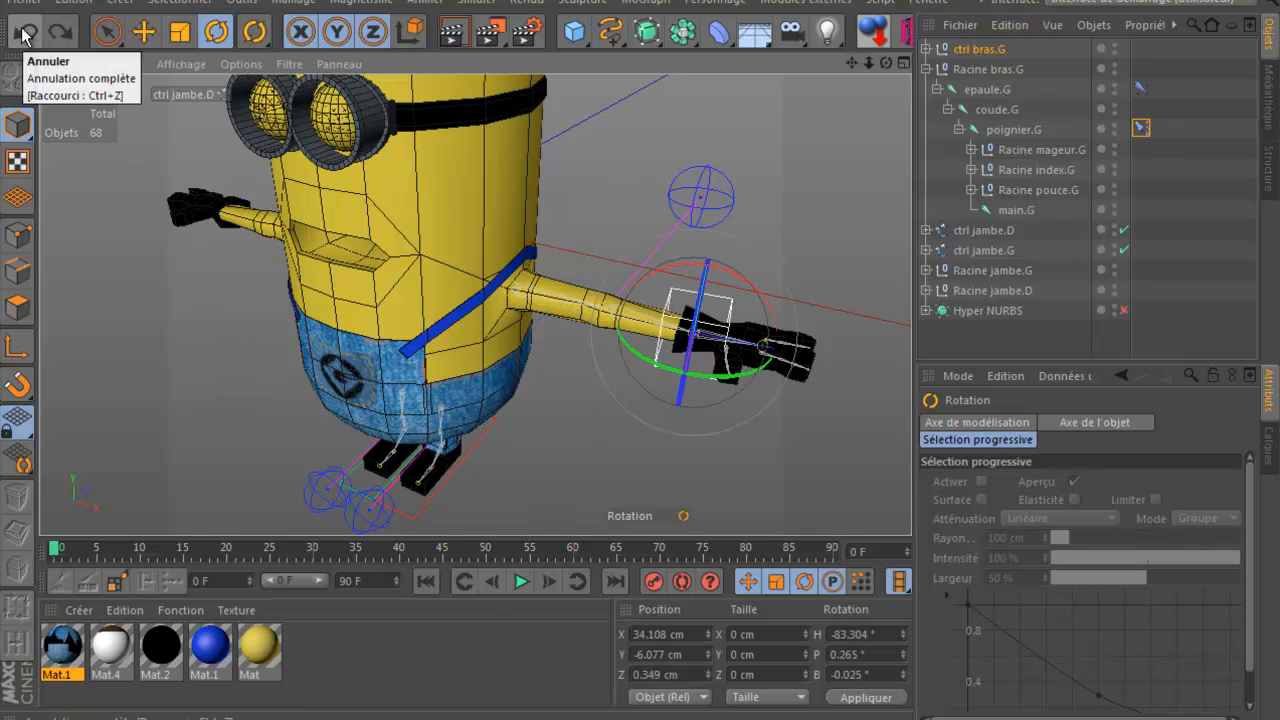
left_click(978, 340)
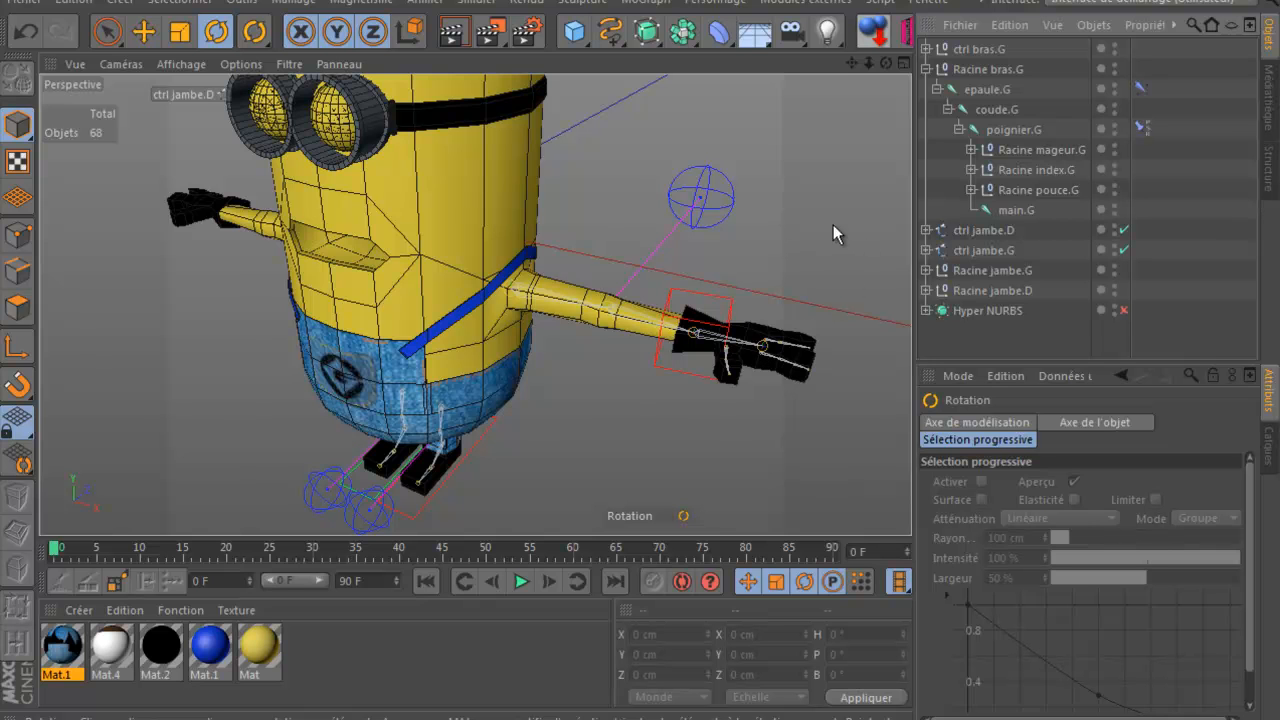
Step: Try rotating the Racine mageur.G finger root to a bank of about 17°, and select its mageur 2.G joint
scroll(800, 358, "up", 5)
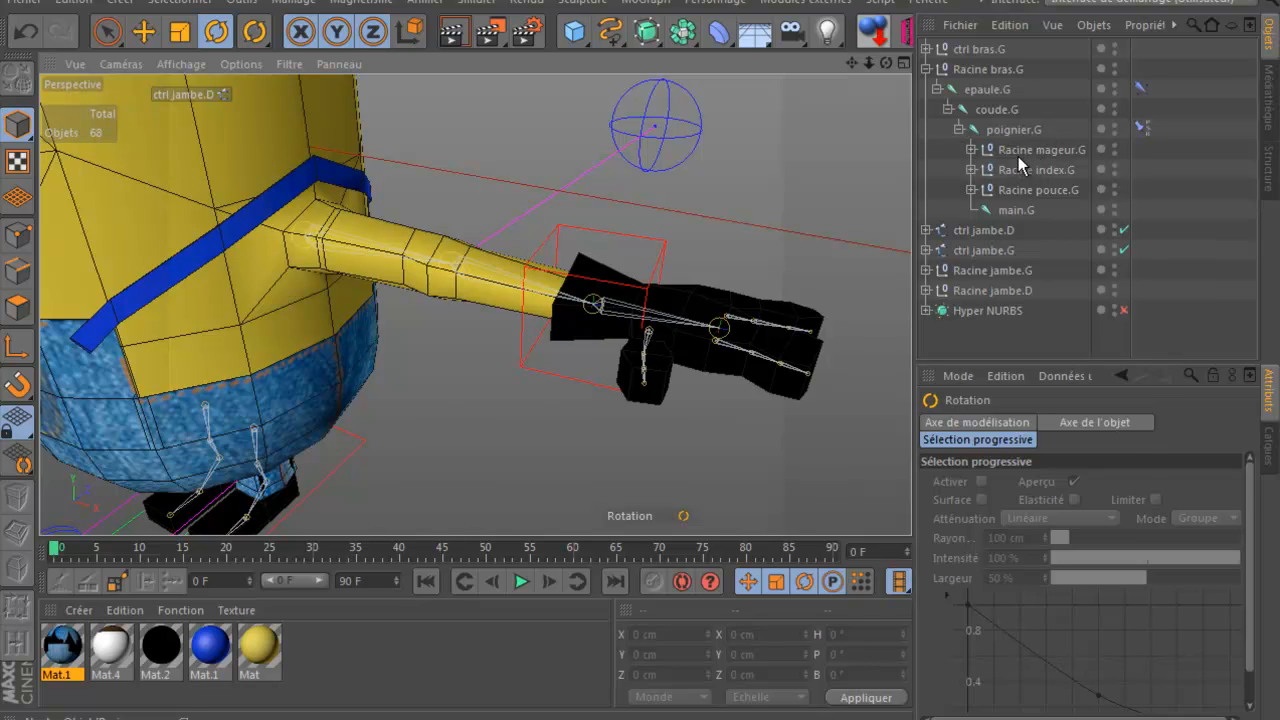
left_click(1035, 150)
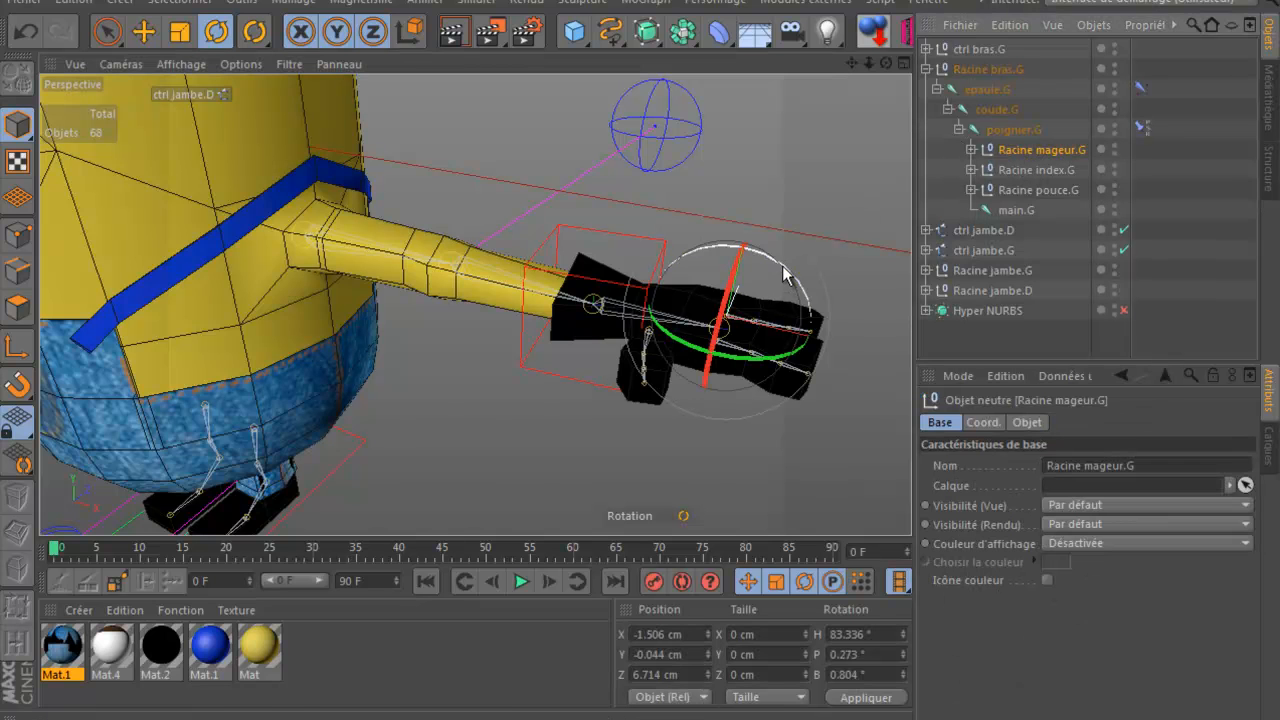
mouse_move(777, 287)
left_mouse_down()
mouse_move(808, 289)
mouse_move(818, 318)
mouse_move(797, 286)
mouse_move(765, 272)
mouse_move(806, 328)
mouse_move(765, 271)
left_mouse_up()
left_click(24, 34)
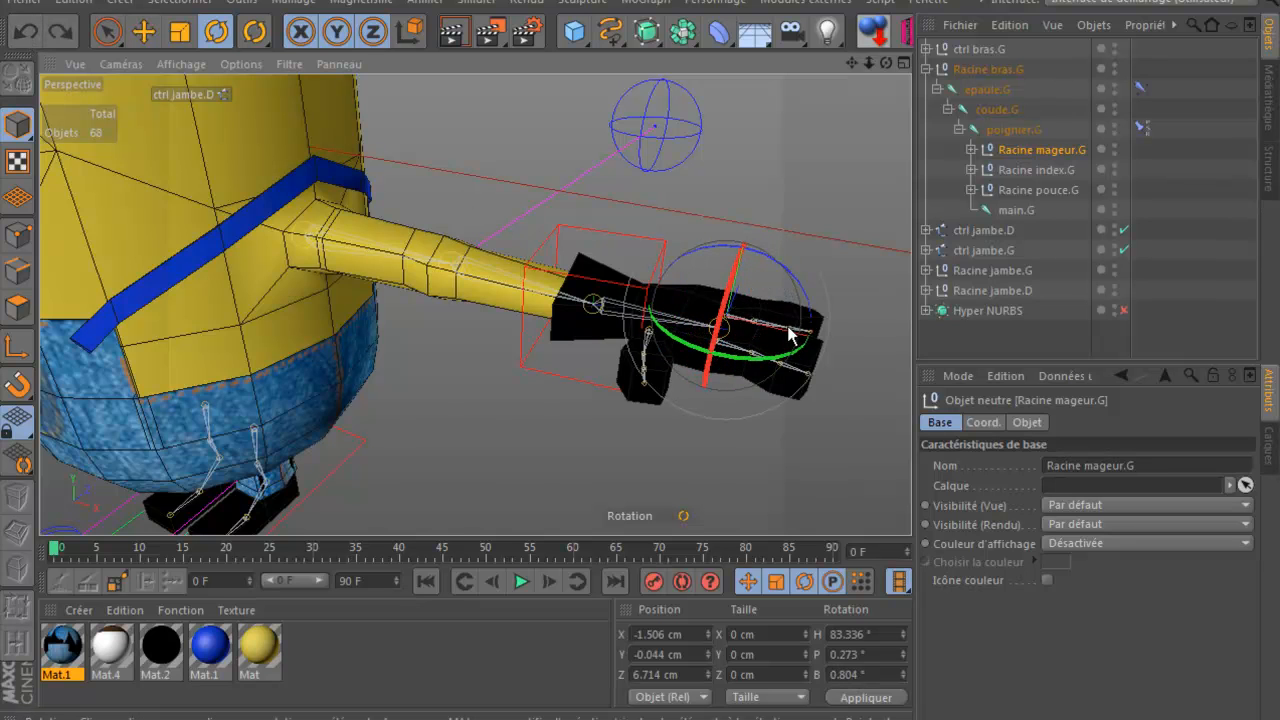
left_click_drag(771, 261, 785, 286)
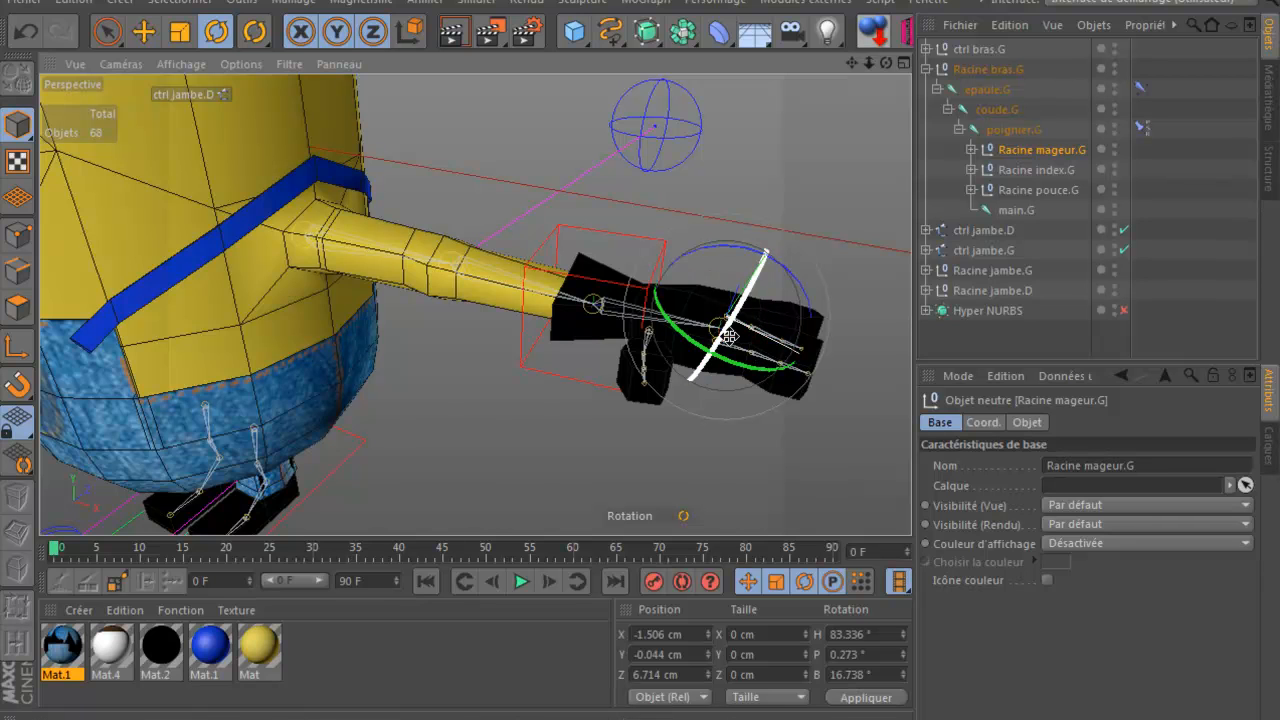
left_click(970, 150)
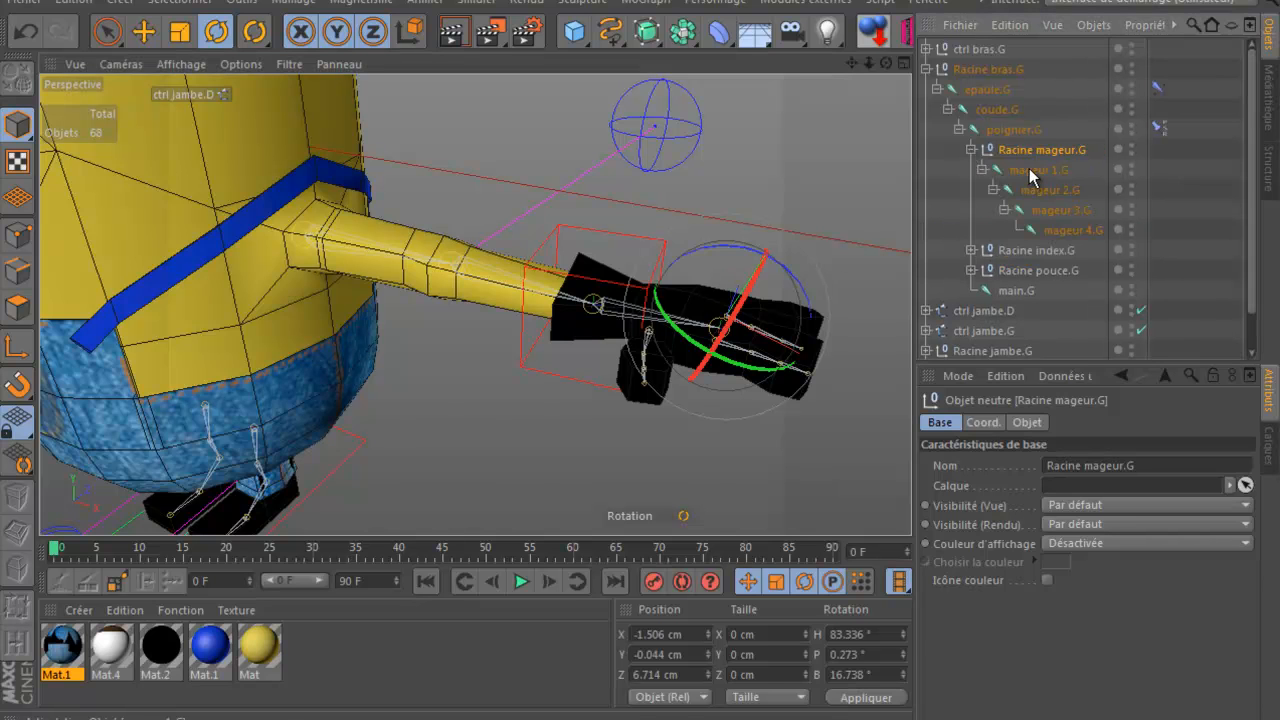
left_click(1029, 169)
left_click(1048, 189)
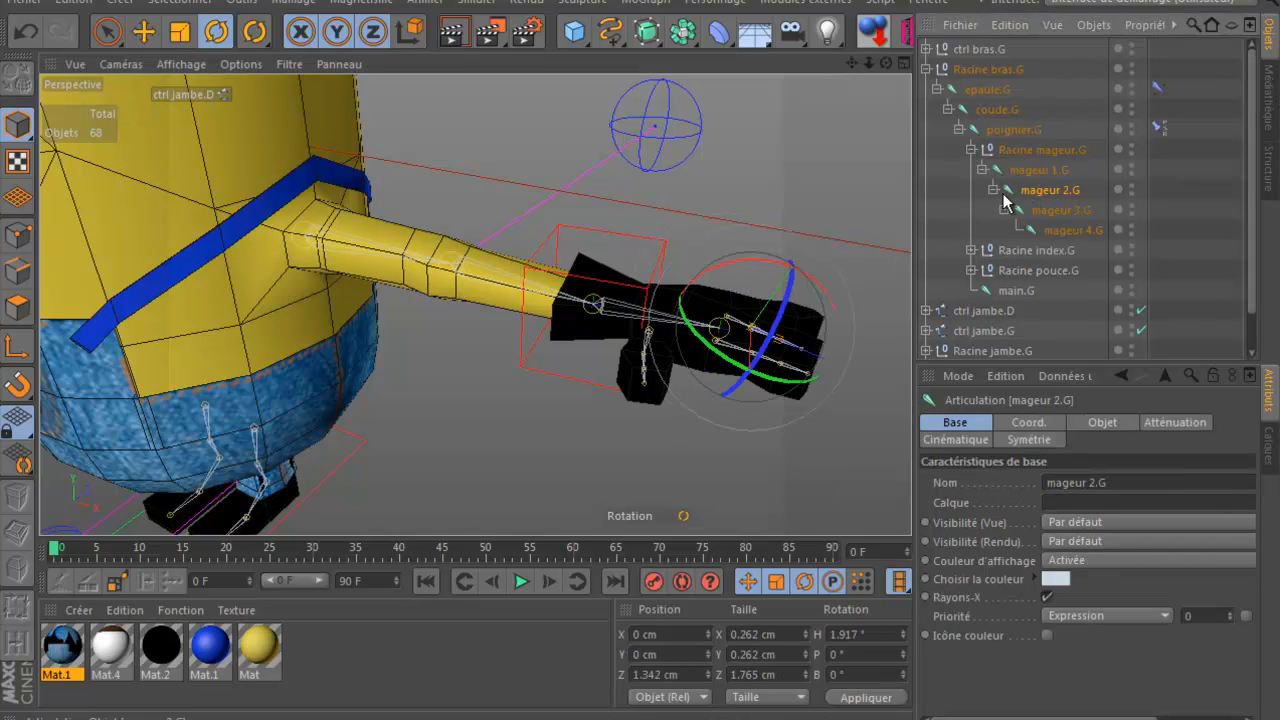
Step: Undo the joint selection and the last rotation of Racine mageur.G, and collapse its hierarchy
left_click(27, 34)
left_click(27, 34)
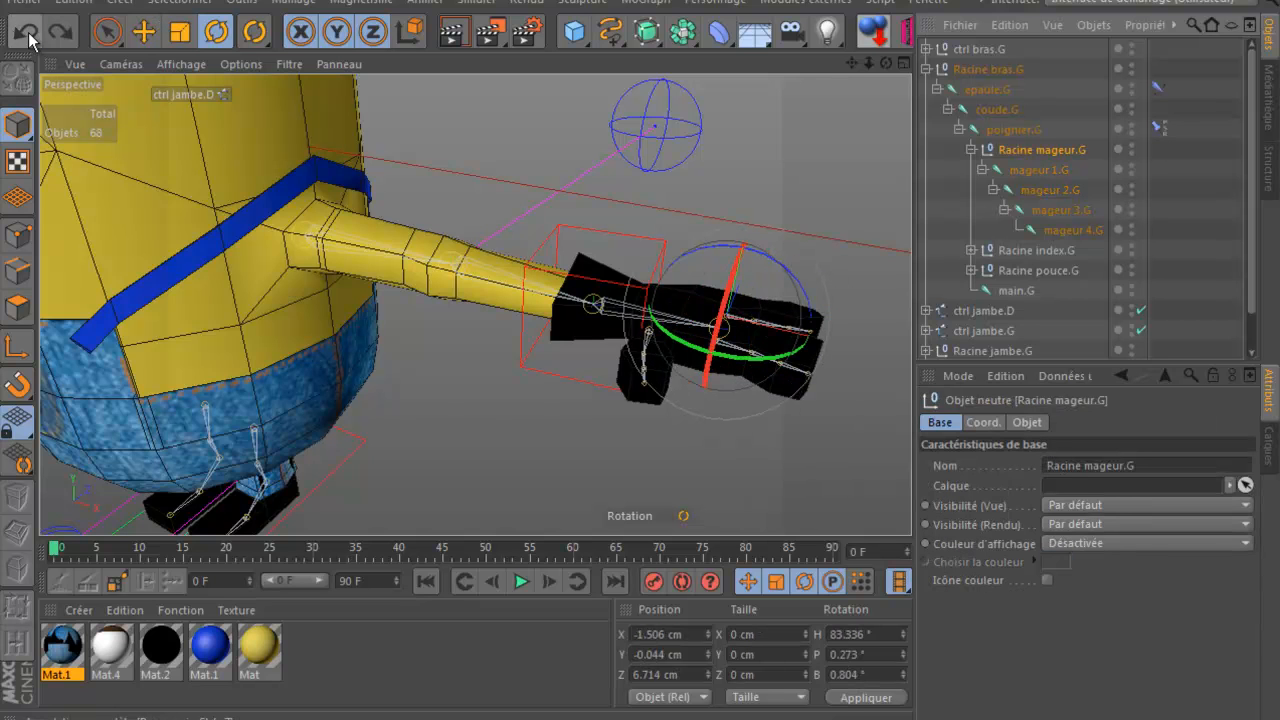
left_click(971, 150)
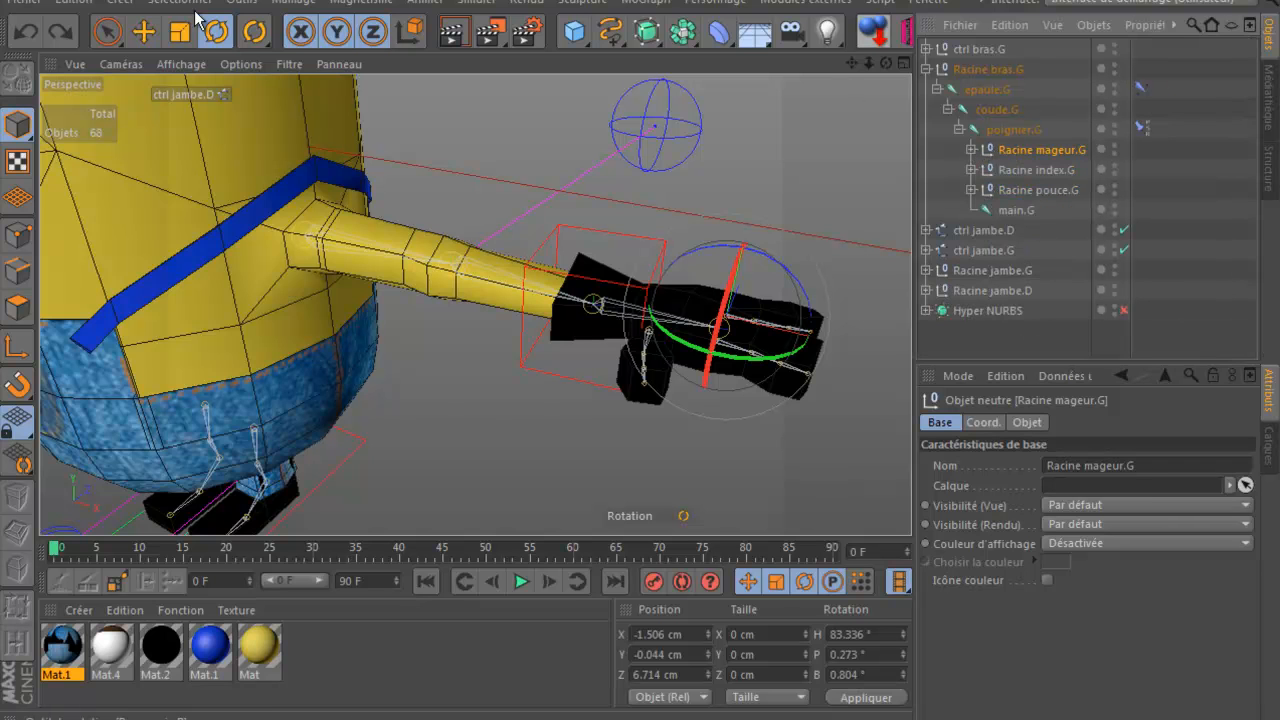
Step: Create a null object (Neutre) and duplicate it twice to have three nulls
left_click(119, 5)
mouse_move(155, 28)
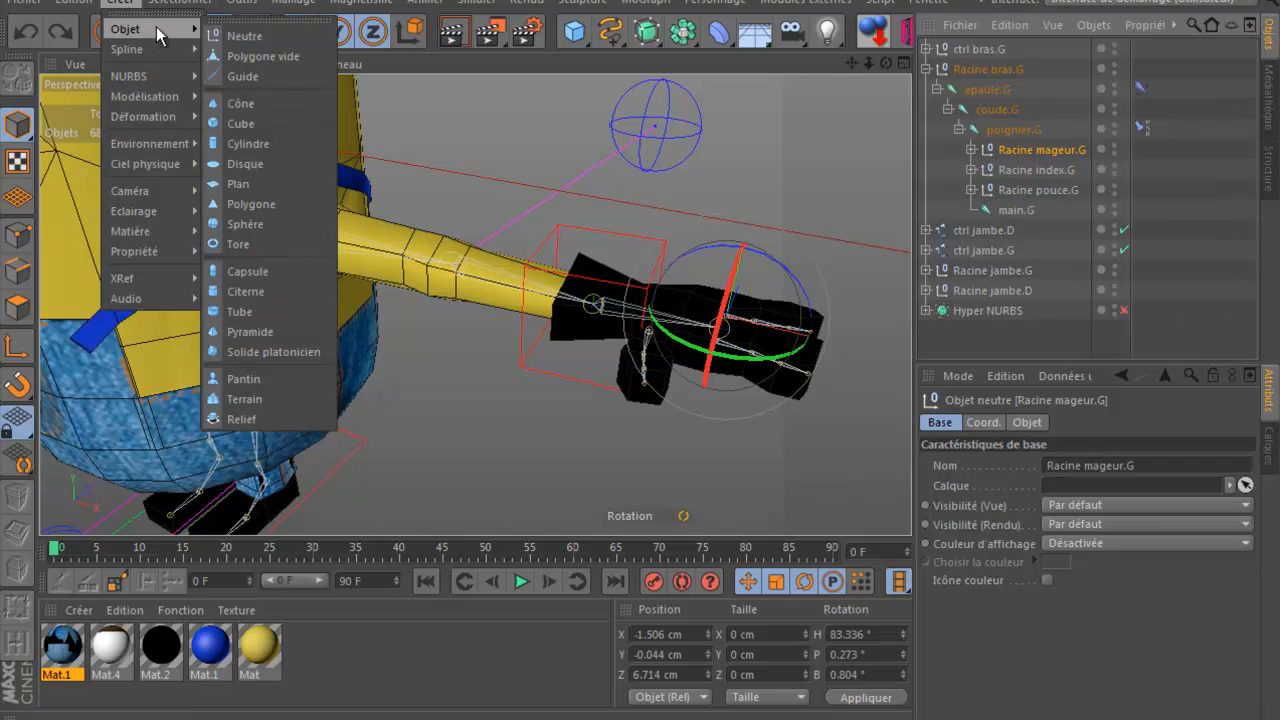
left_click(258, 35)
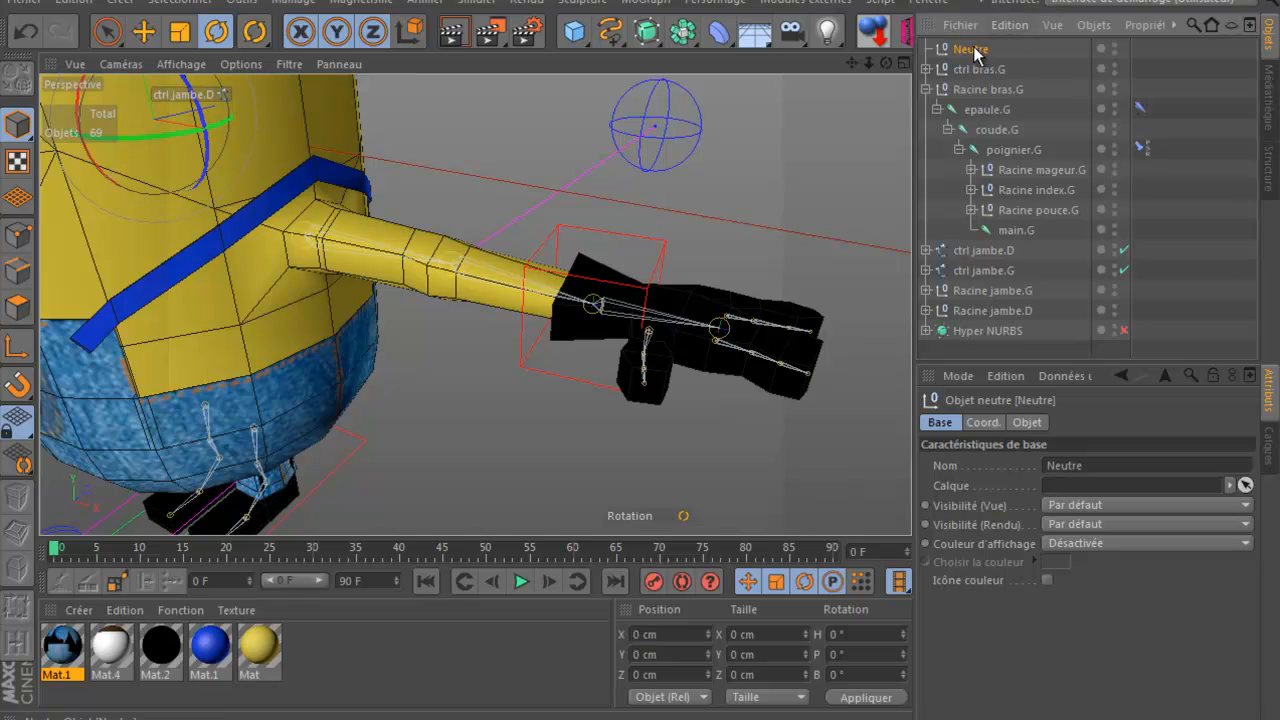
left_click_drag(973, 55, 972, 45)
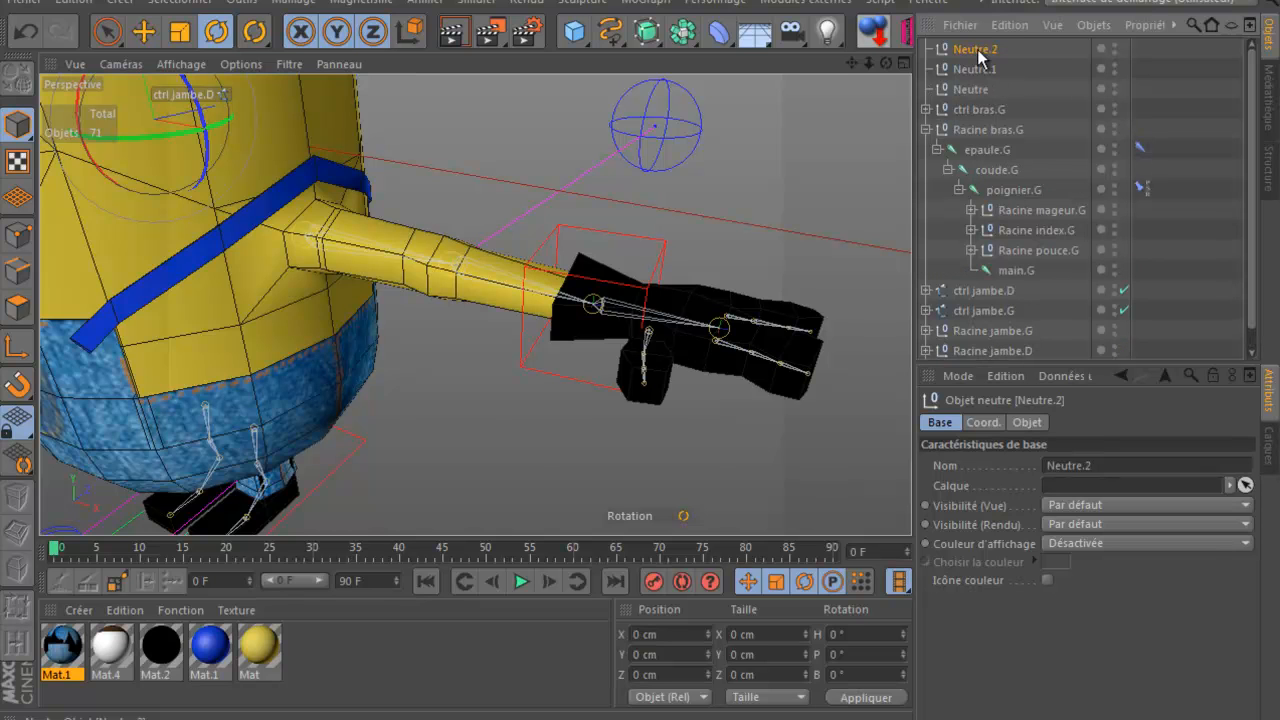
Step: Rename Neutre as ctrl pouce.G, Neutre.1 as ctrl index.G and Neutre.2 as ctrl mageur.G
double_click(975, 89)
type("ctrl pou")
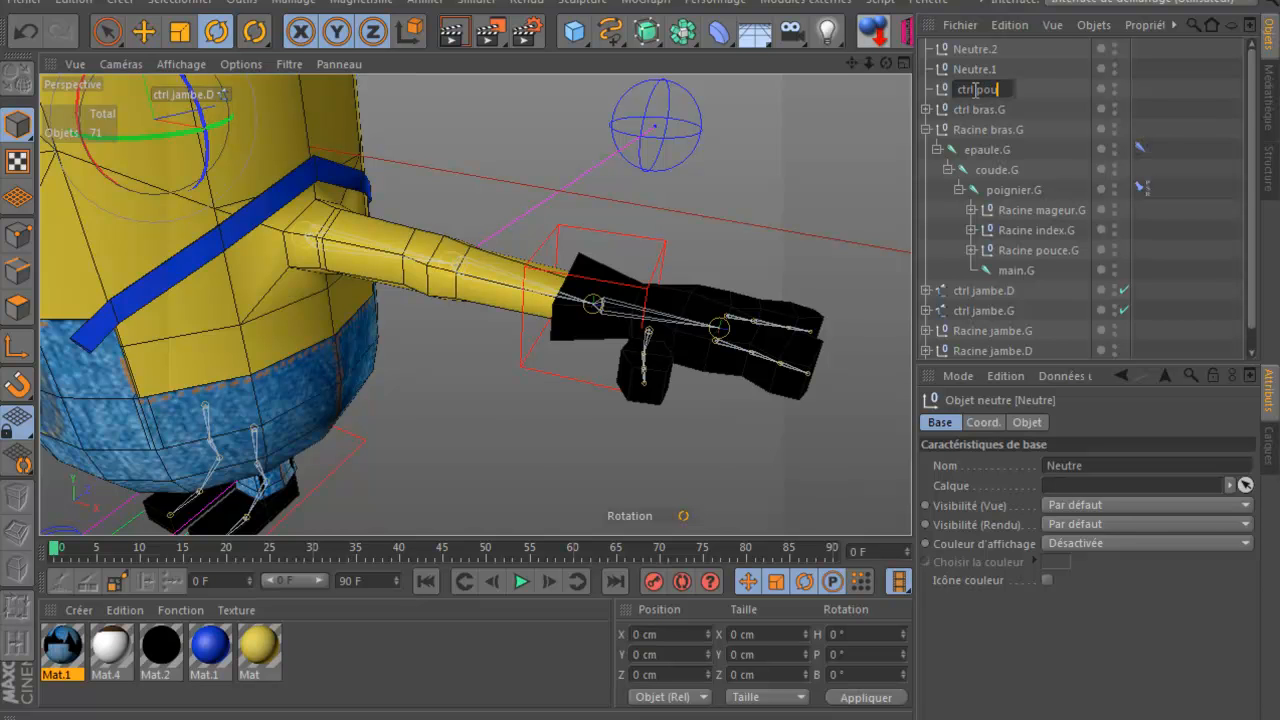
type("ce.G")
key("Return")
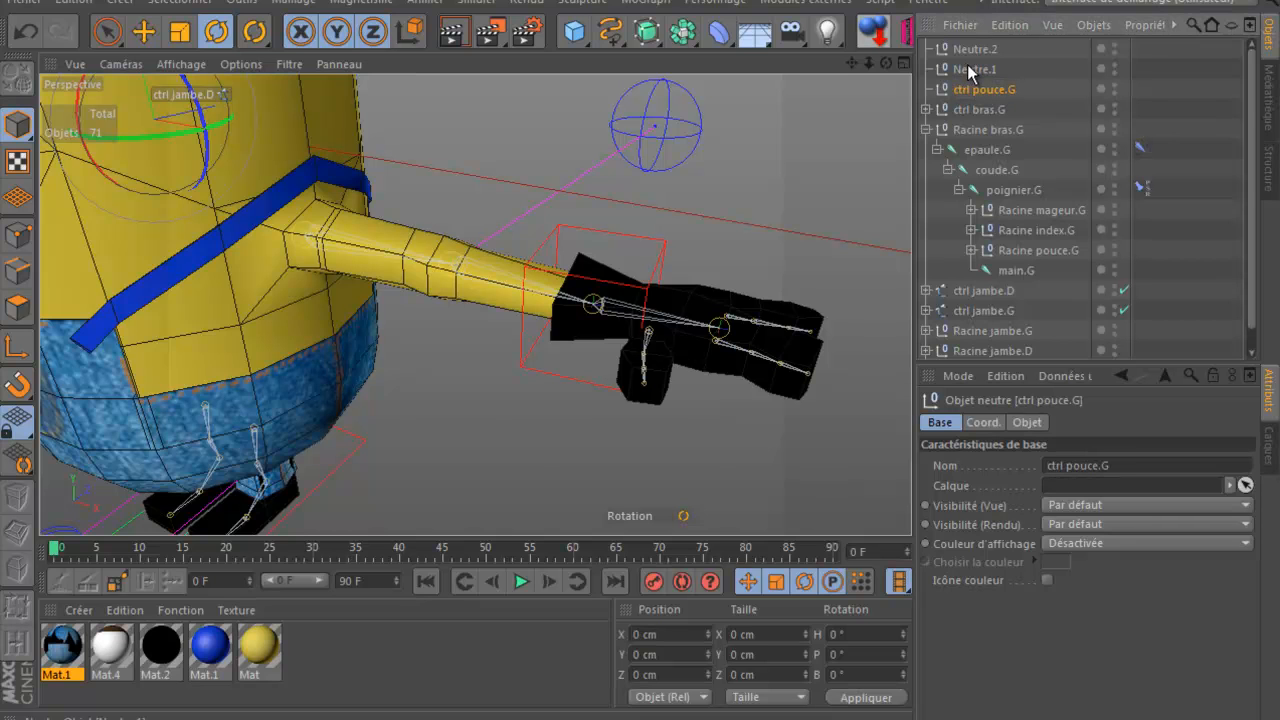
double_click(970, 68)
type("ctrl index")
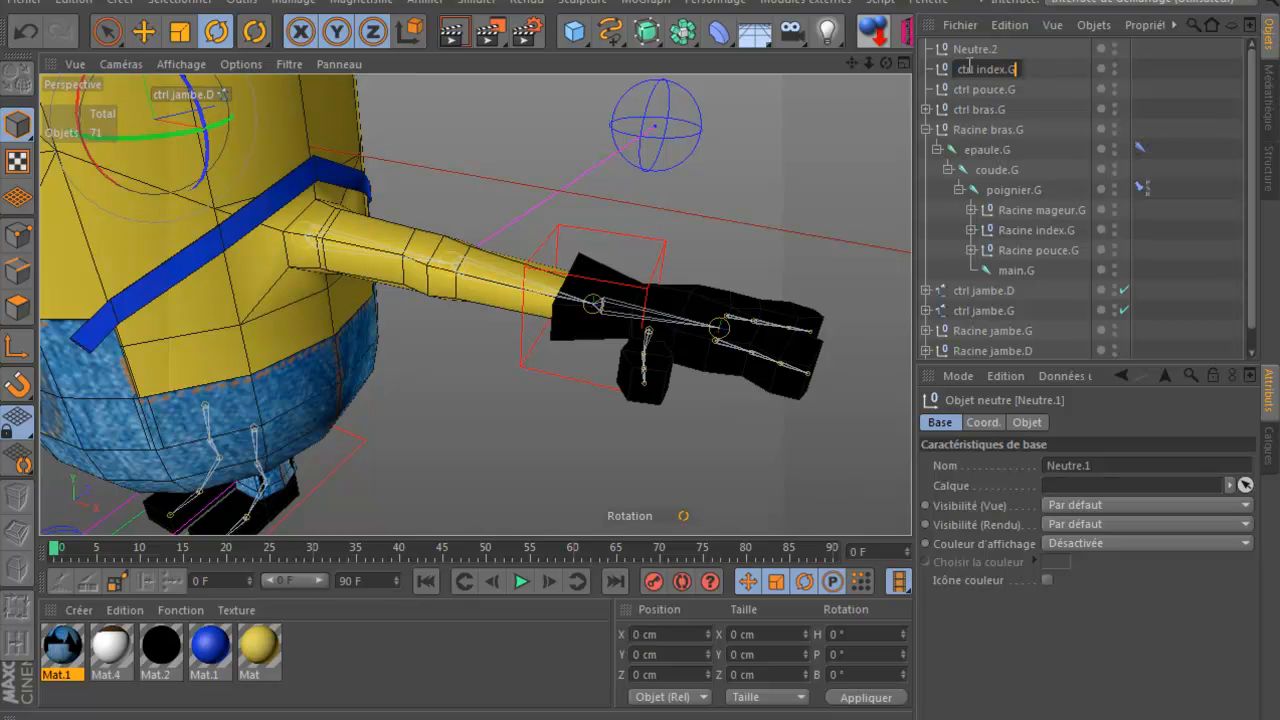
left_click(969, 49)
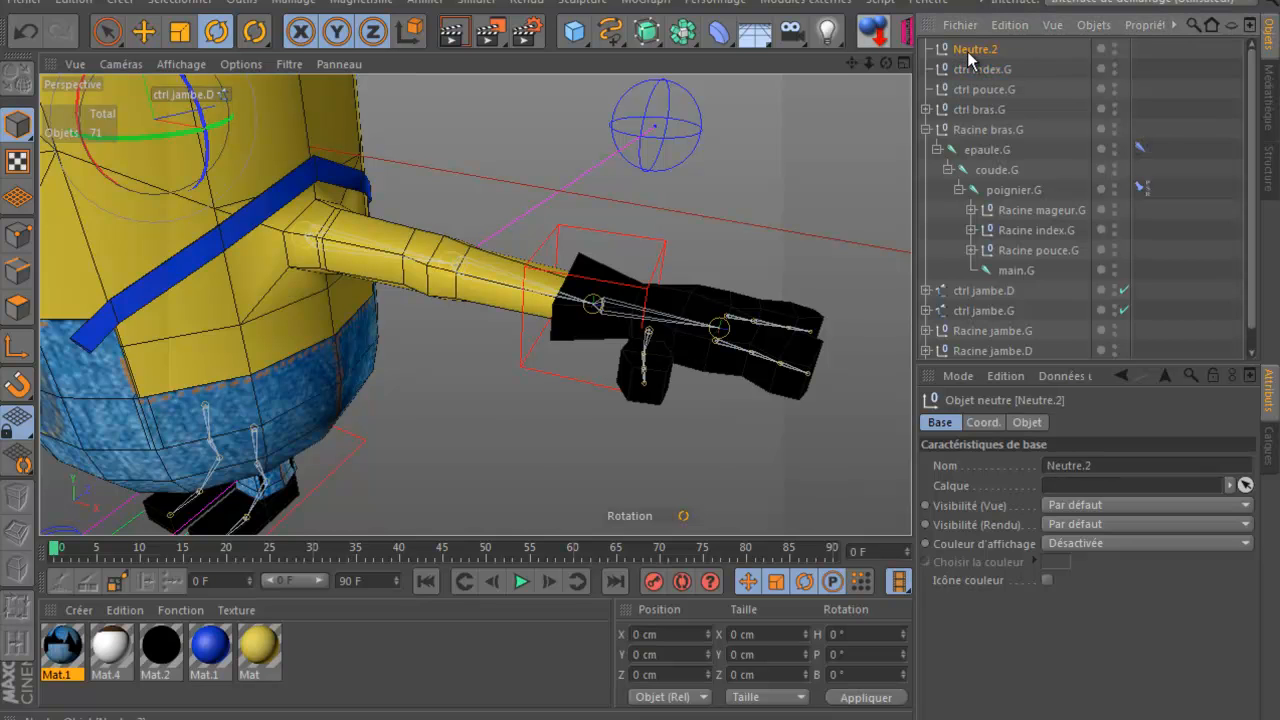
double_click(969, 49)
type("ct")
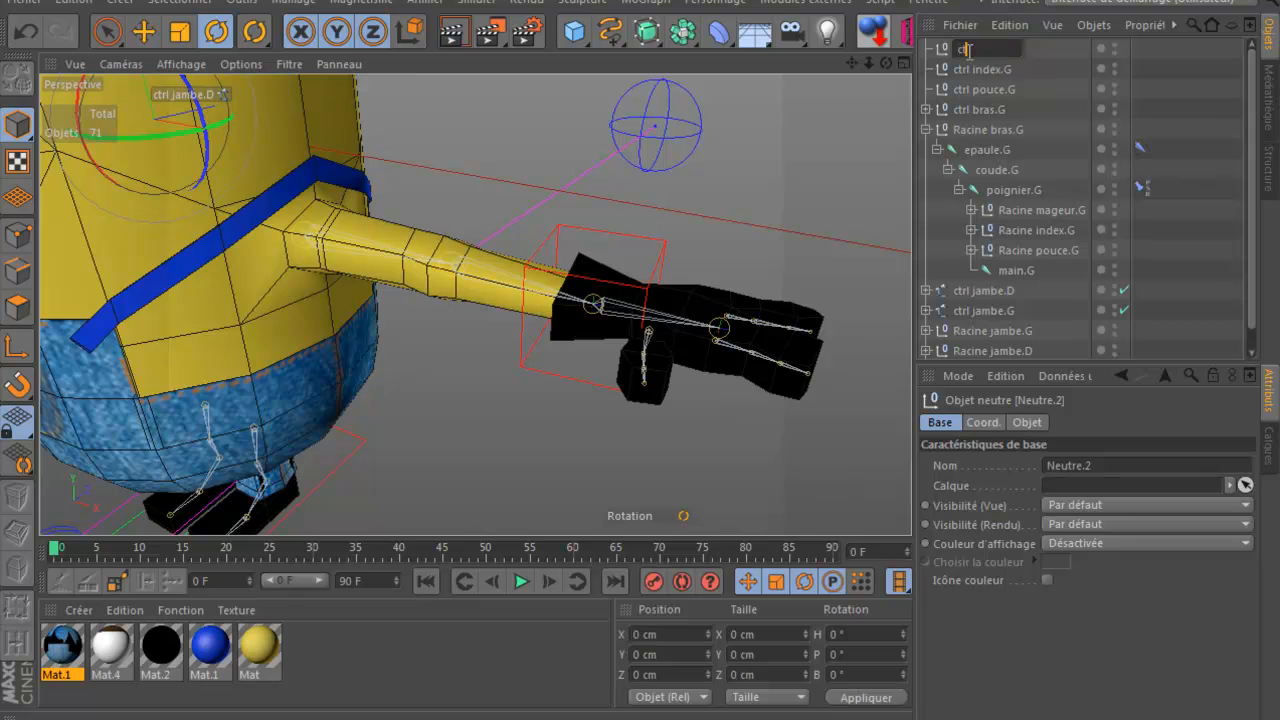
type("rl mageur.G")
key("Return")
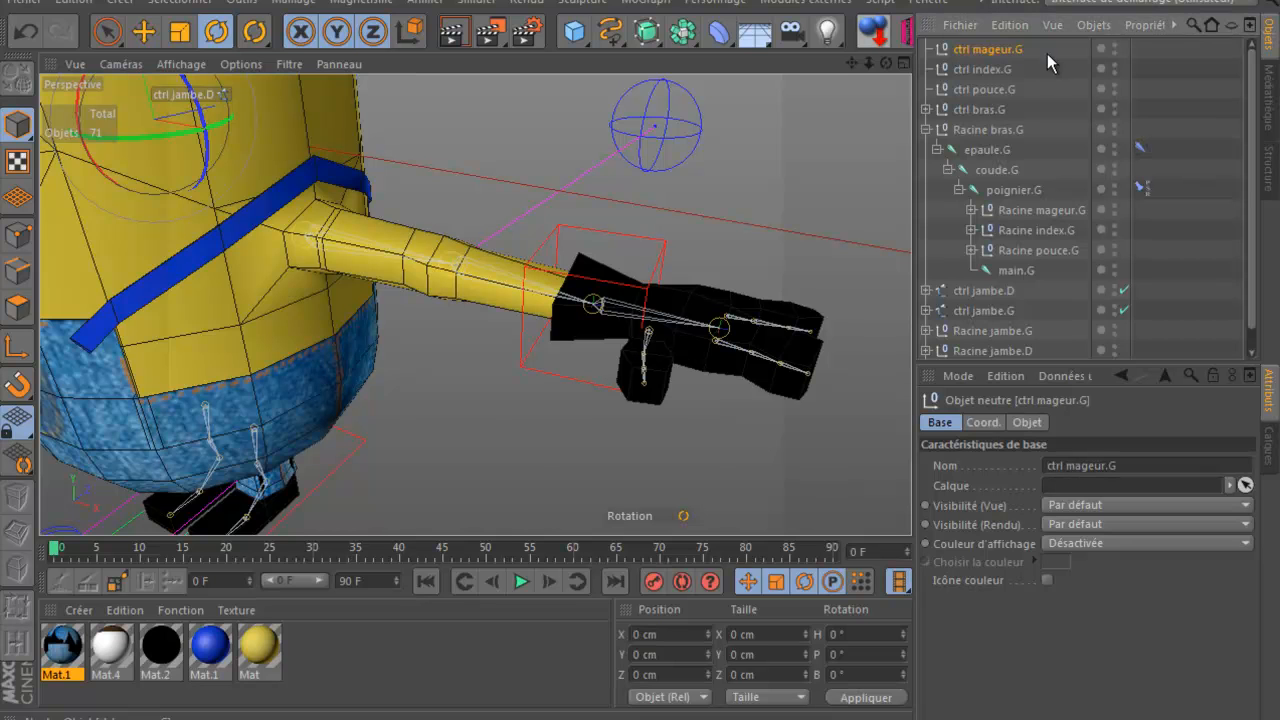
Step: Expand Racine pouce.G and make ctrl pouce.G a child of the pouce 1.G joint
left_click(968, 250)
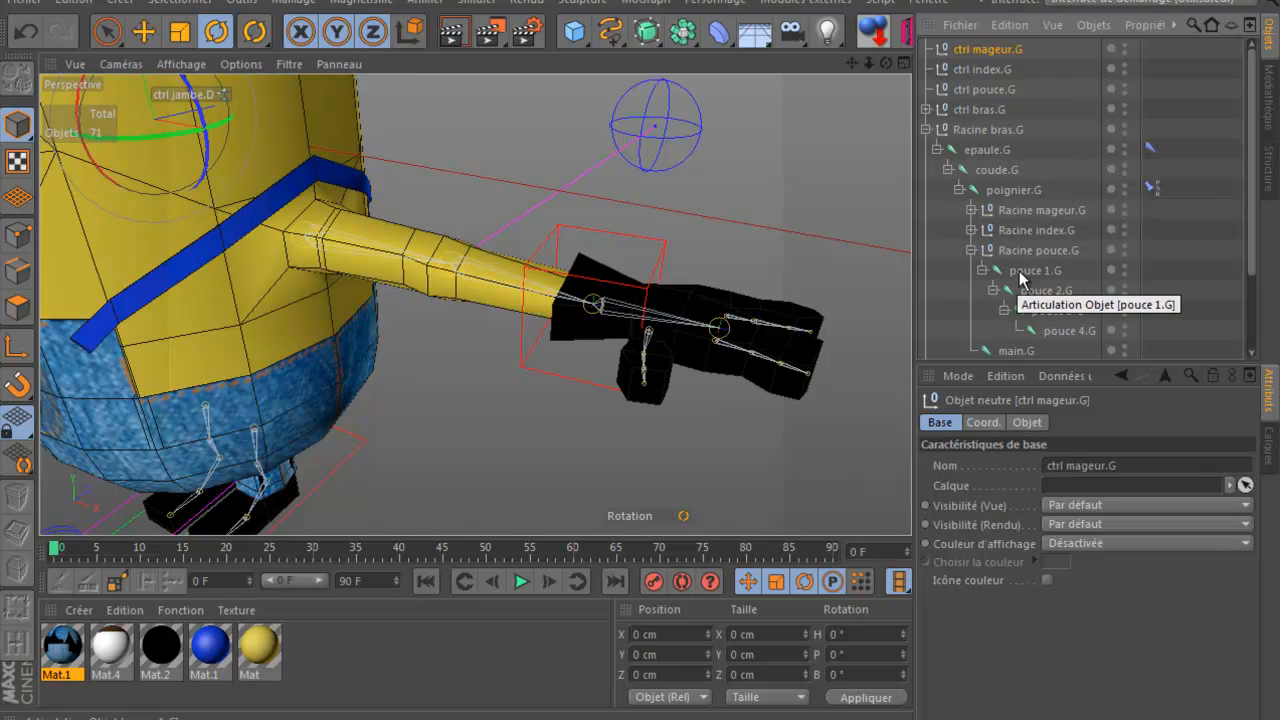
left_click(976, 89)
left_click_drag(979, 89, 1033, 276)
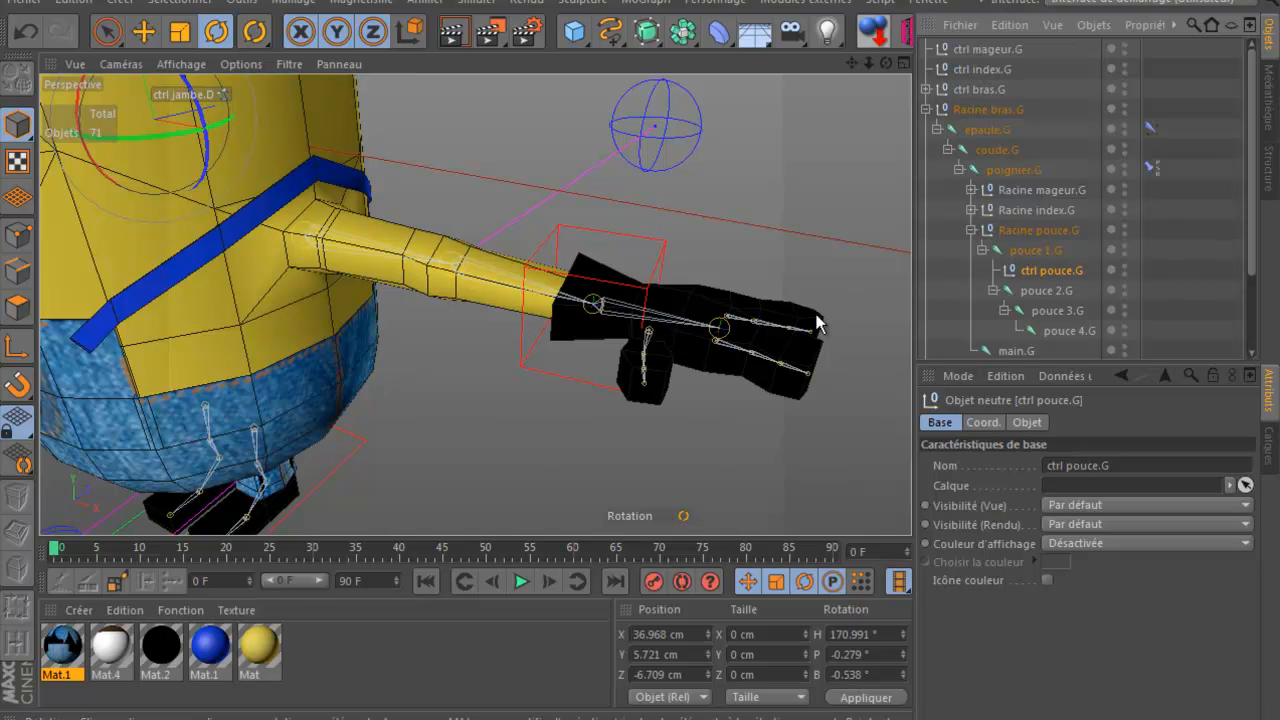
Step: Set the X, Y and Z position of ctrl pouce.G to 0 cm
left_click(984, 423)
left_click_drag(1012, 718, 1066, 718)
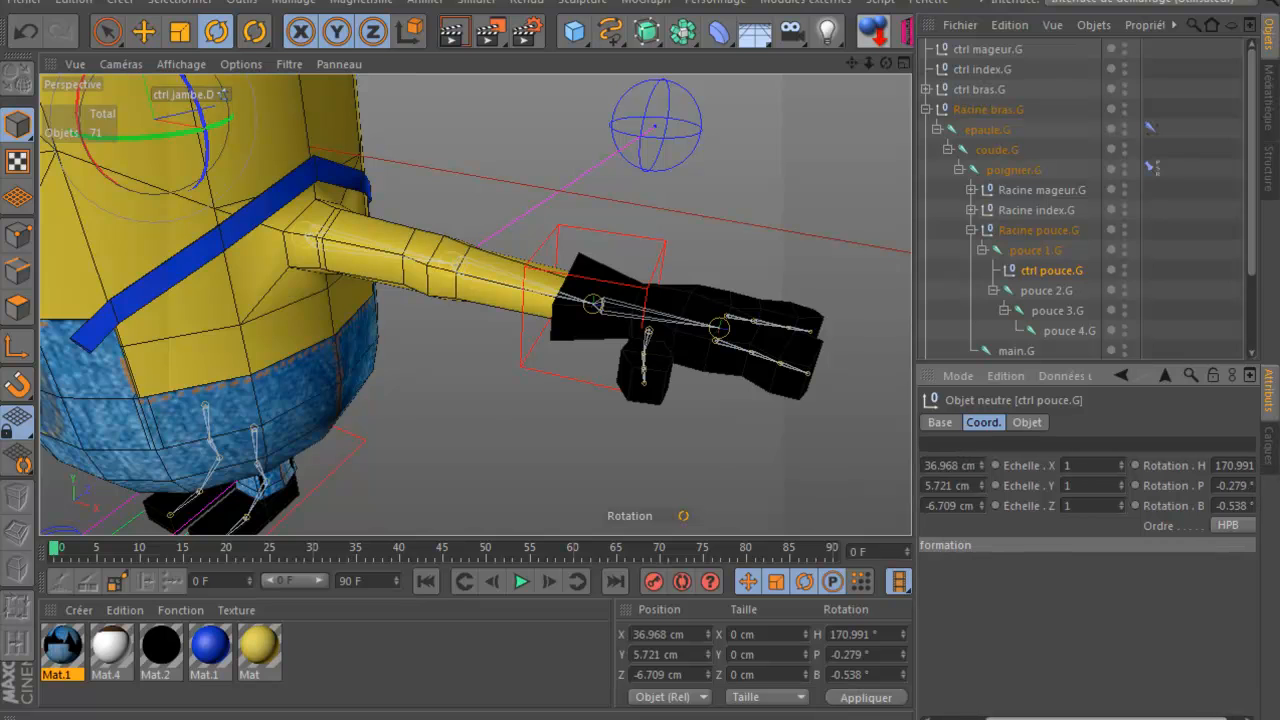
left_click_drag(913, 446, 856, 444)
left_click(955, 466)
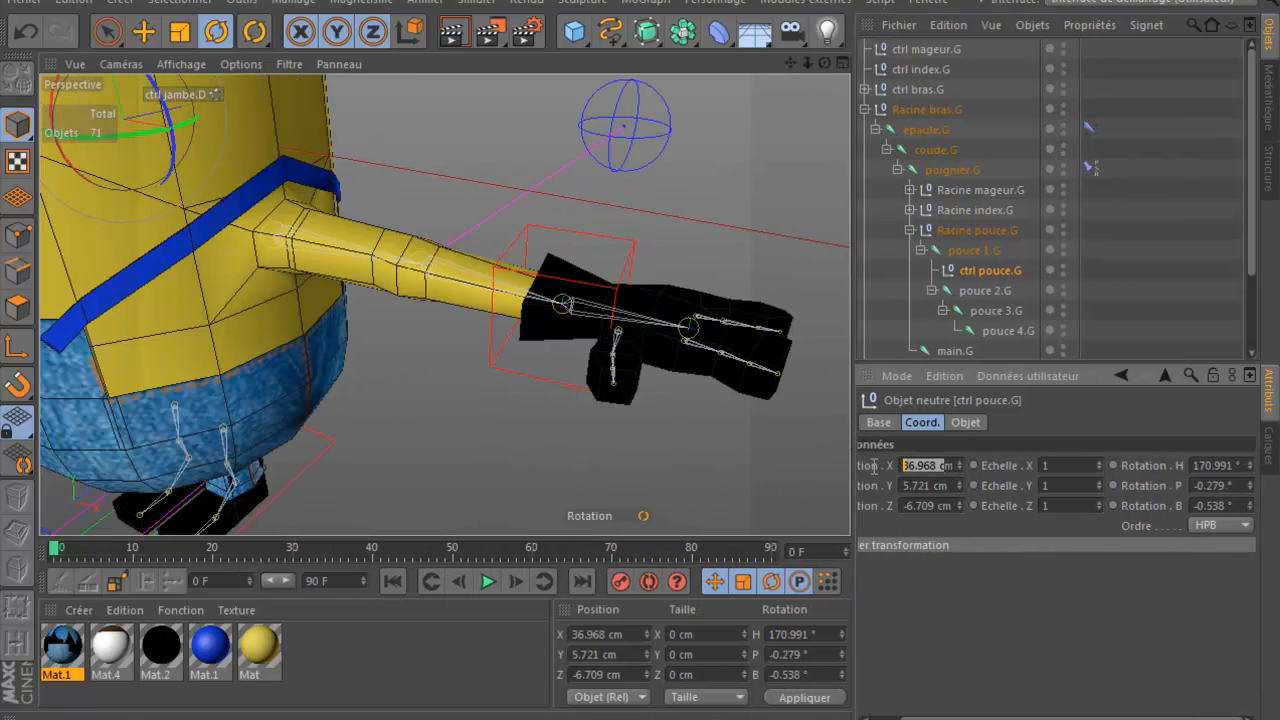
type("0")
key("Tab")
type("0")
key("Tab")
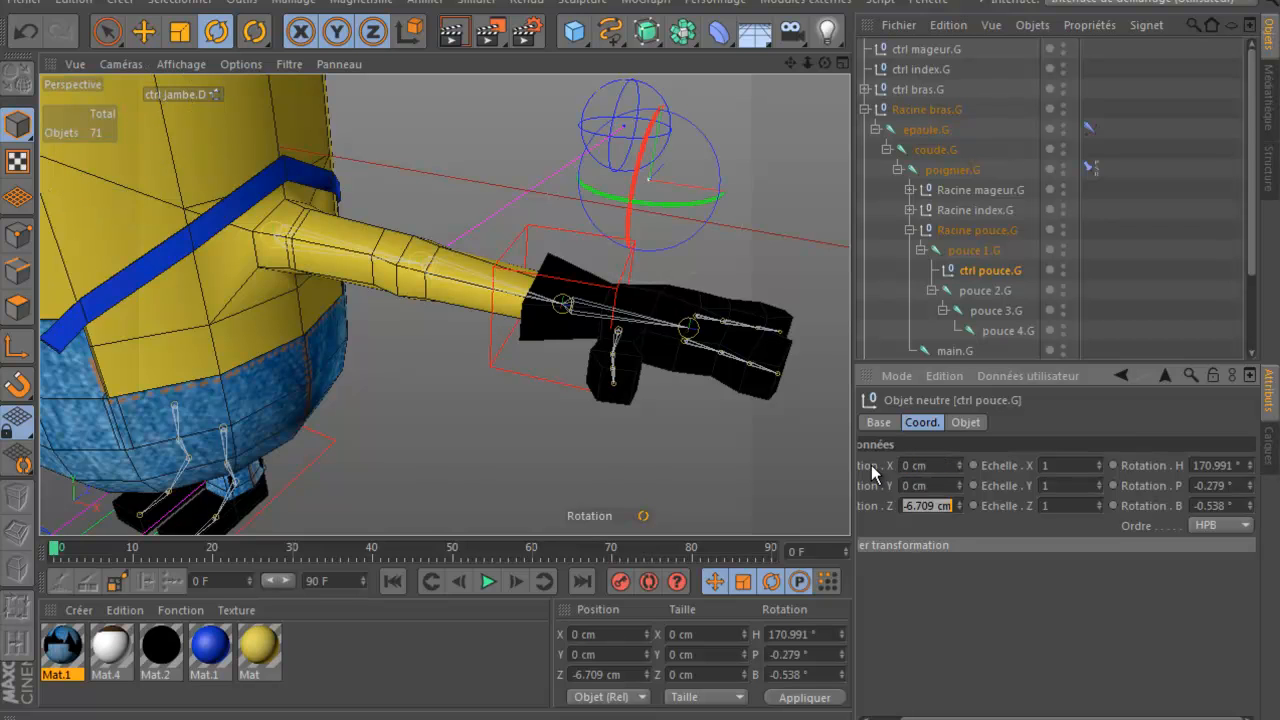
type("0")
key("Tab")
Step: Set the H, P and B rotation of ctrl pouce.G to 0°
key("Tab")
key("Tab")
key("Tab")
type("0")
key("Tab")
type("0")
key("Tab")
type("0")
key("Tab")
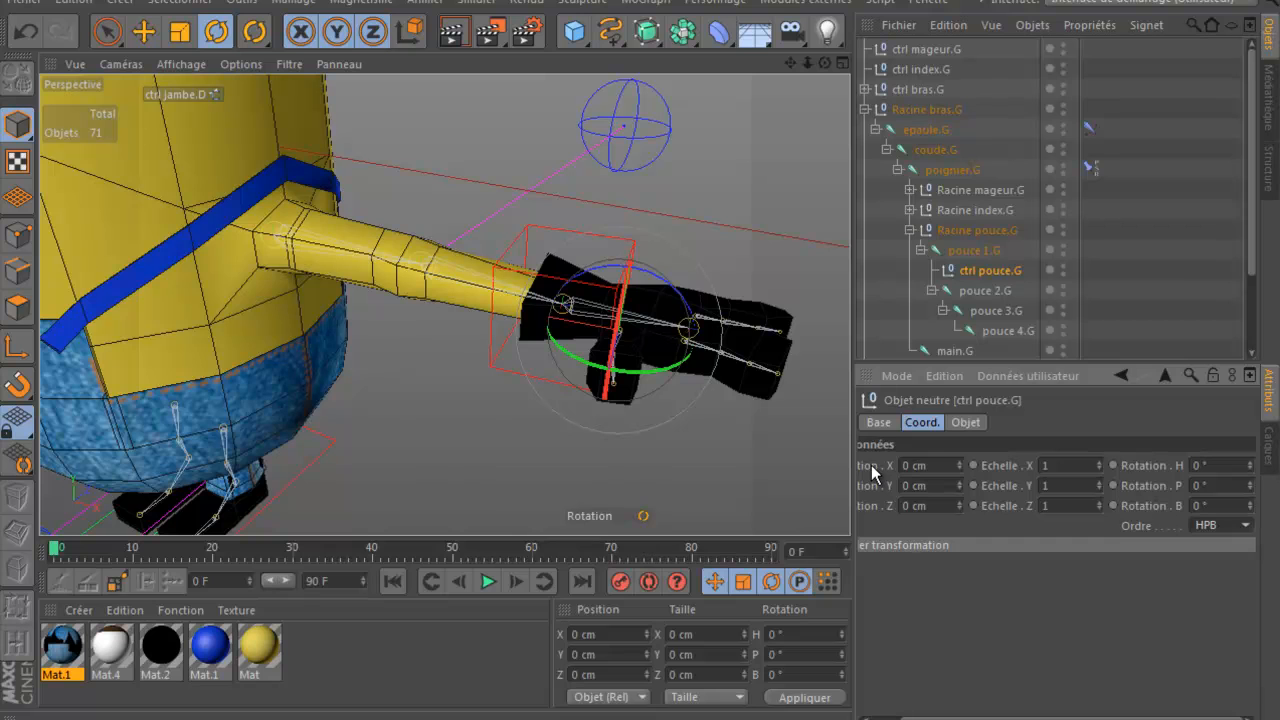
Step: Switch to the Move tool and set the display shape of ctrl pouce.G to Cercle
left_click(143, 31)
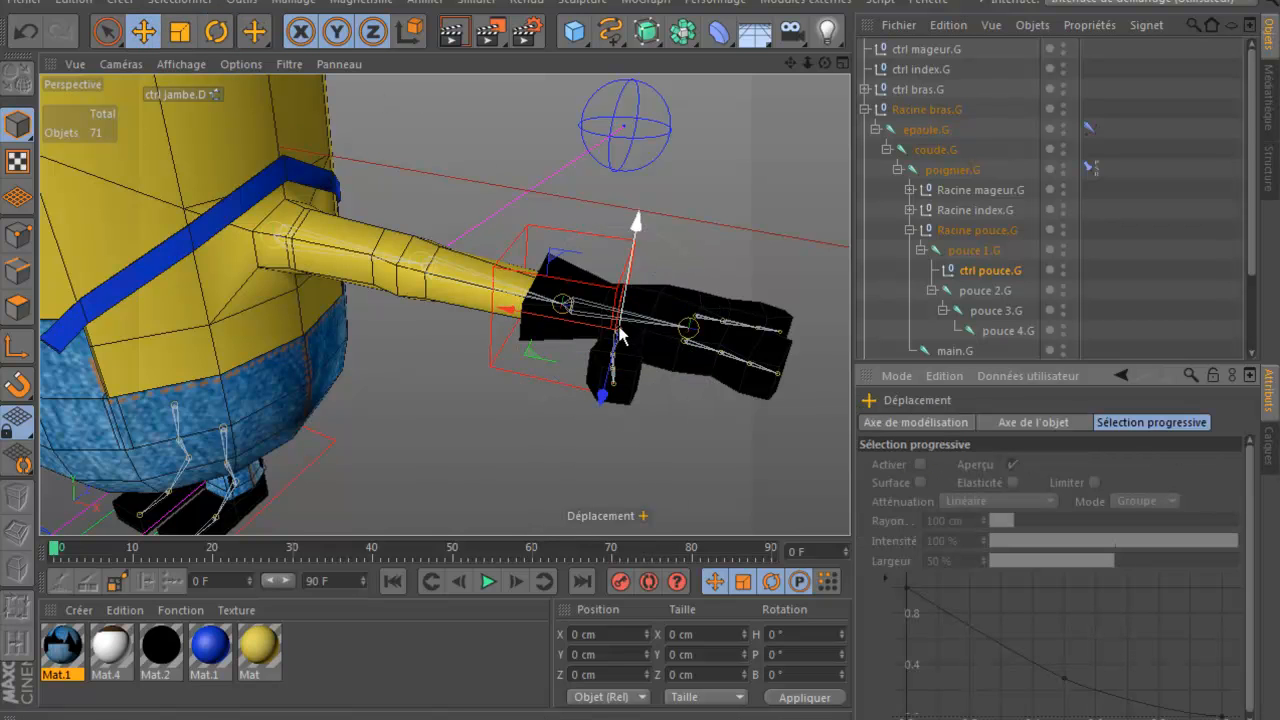
left_click(985, 269)
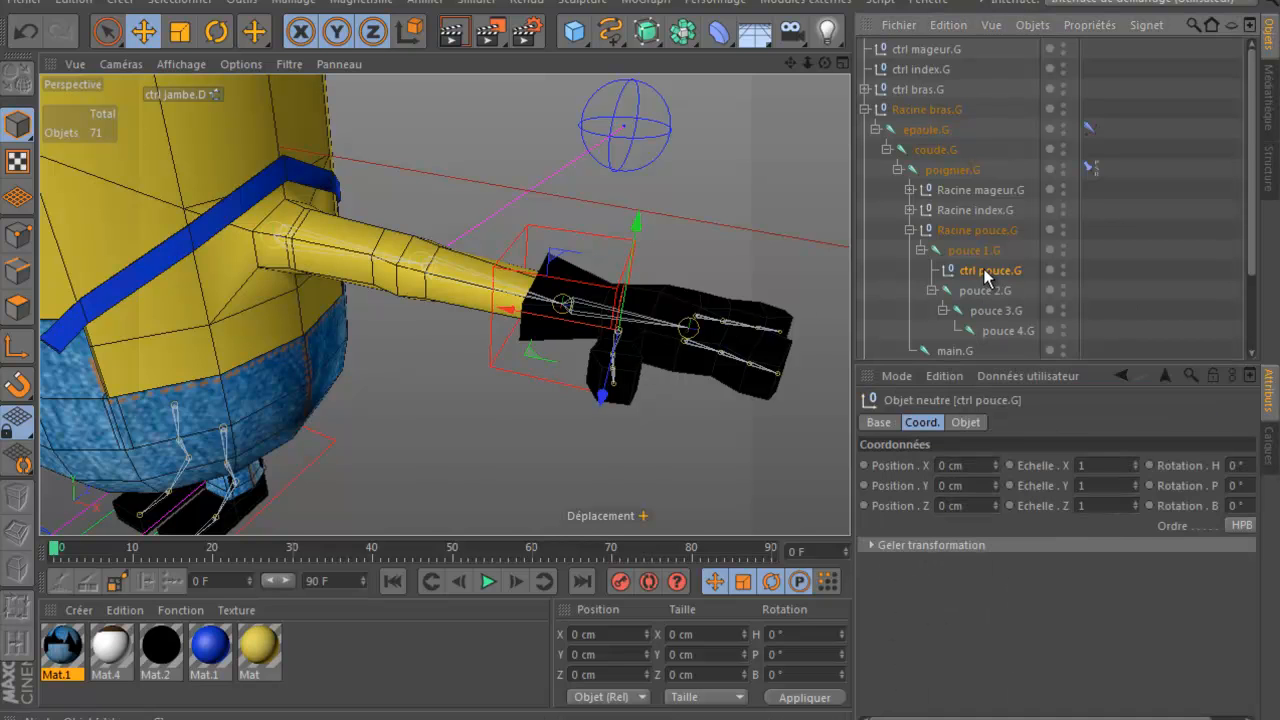
left_click(965, 422)
left_click(1015, 465)
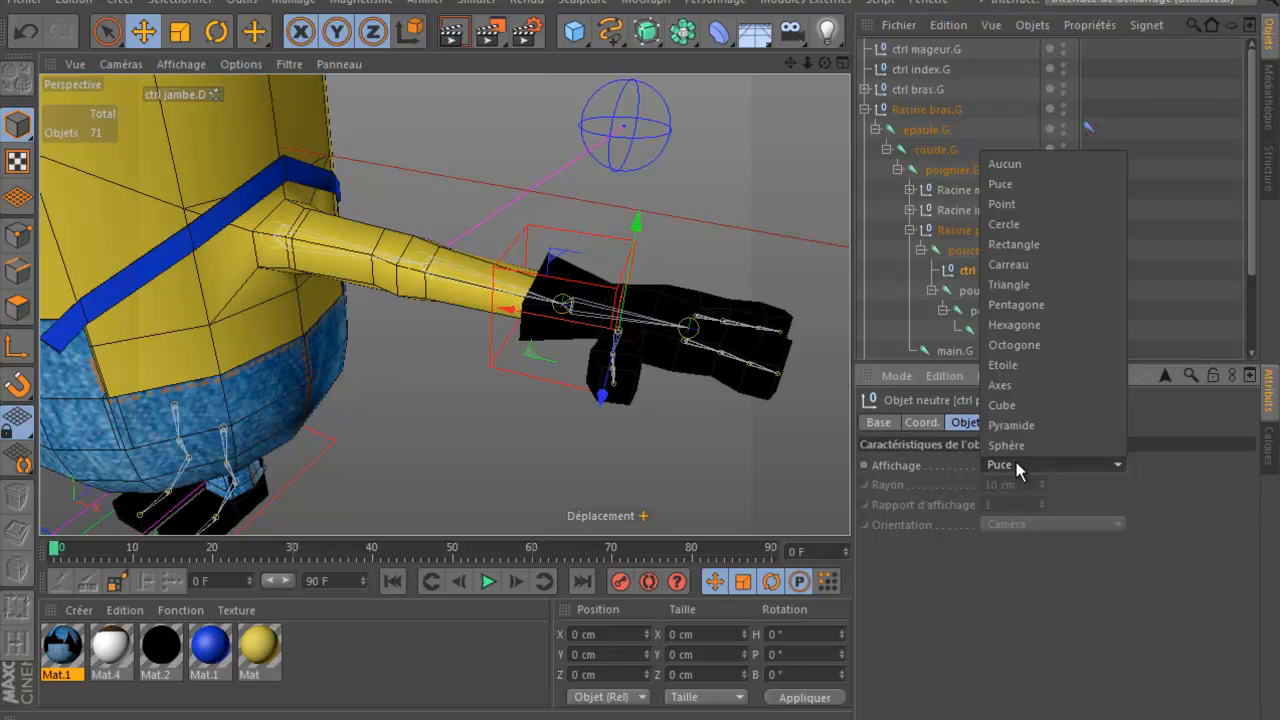
left_click(1032, 222)
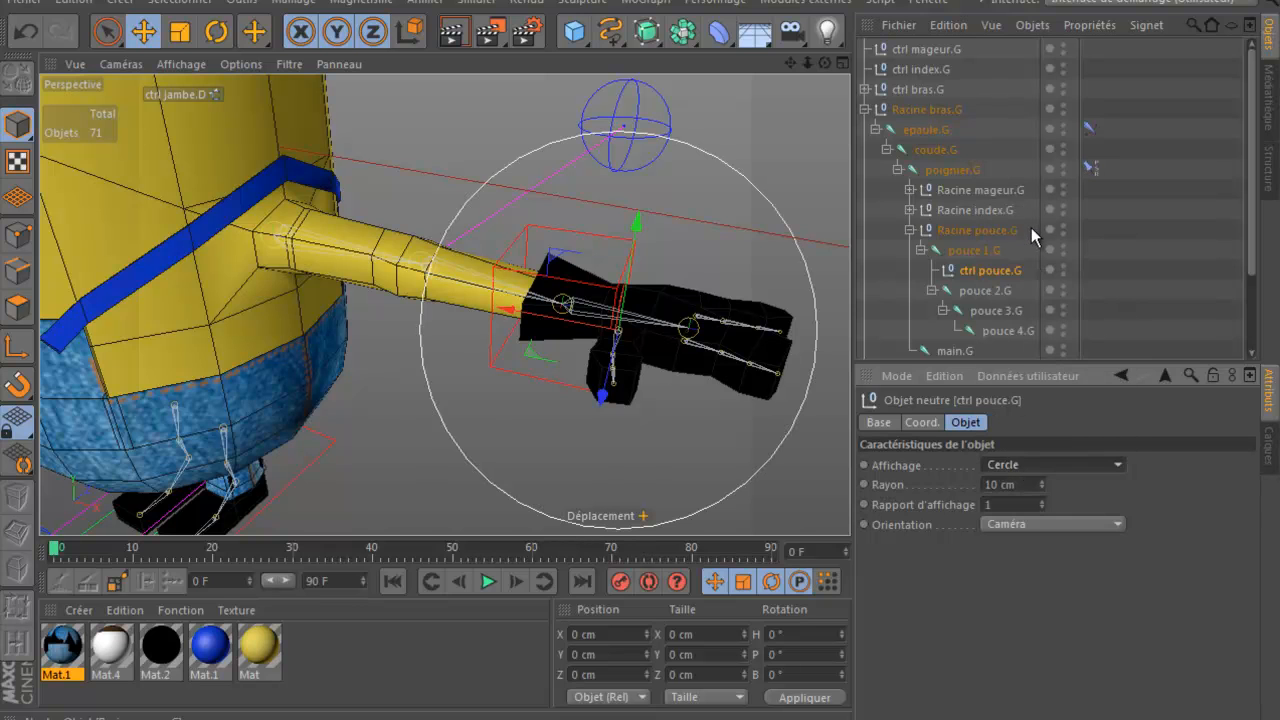
Step: Set the radius of the ctrl pouce.G circle to 3 cm and its orientation to ZY
left_click(1000, 484)
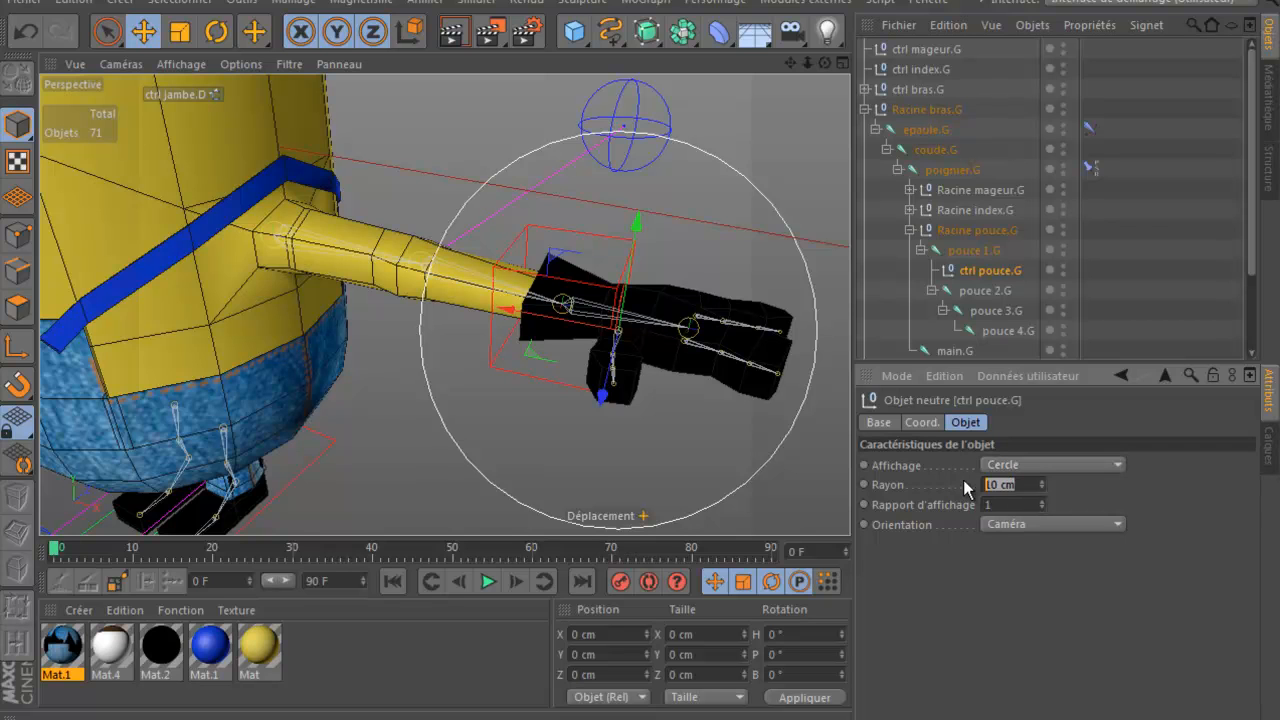
type("3")
left_click(1004, 524)
left_click(1011, 585)
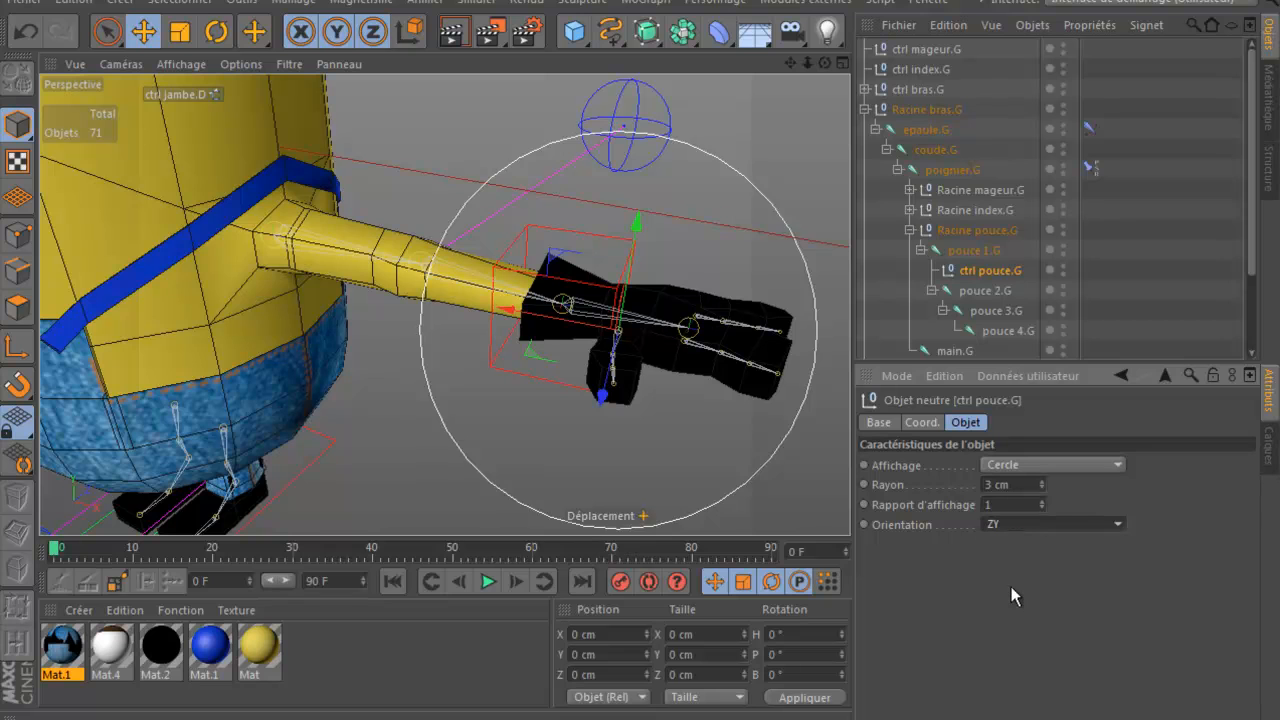
left_click_drag(824, 62, 643, 228)
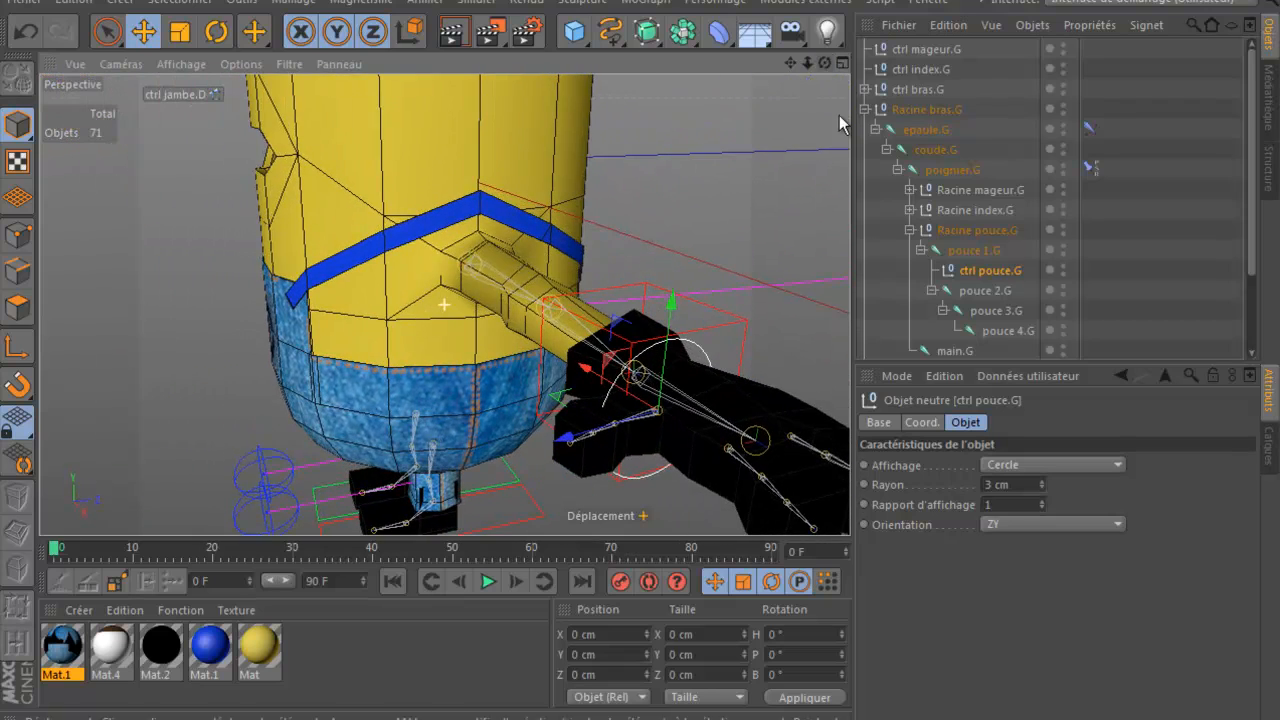
left_click(1043, 488)
left_click(1044, 481)
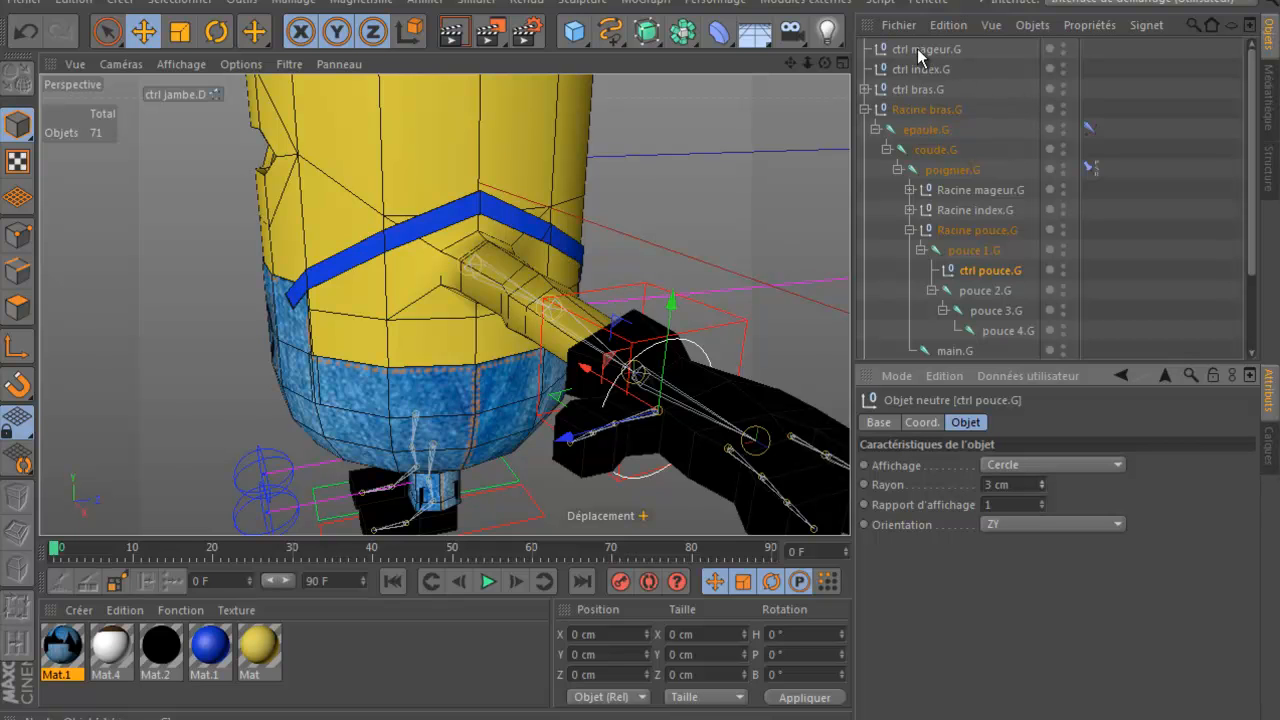
Step: Set the radius of the ctrl bras.G cube to 2 cm
left_click(943, 86)
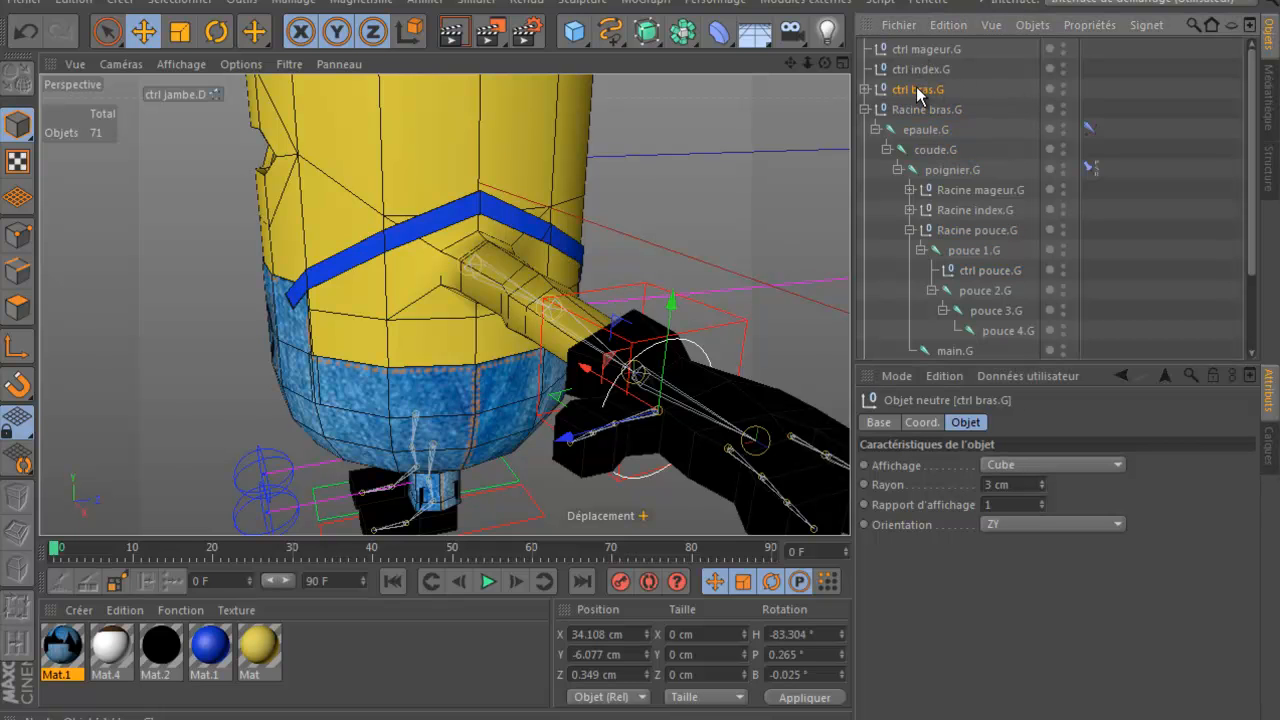
left_click(1043, 488)
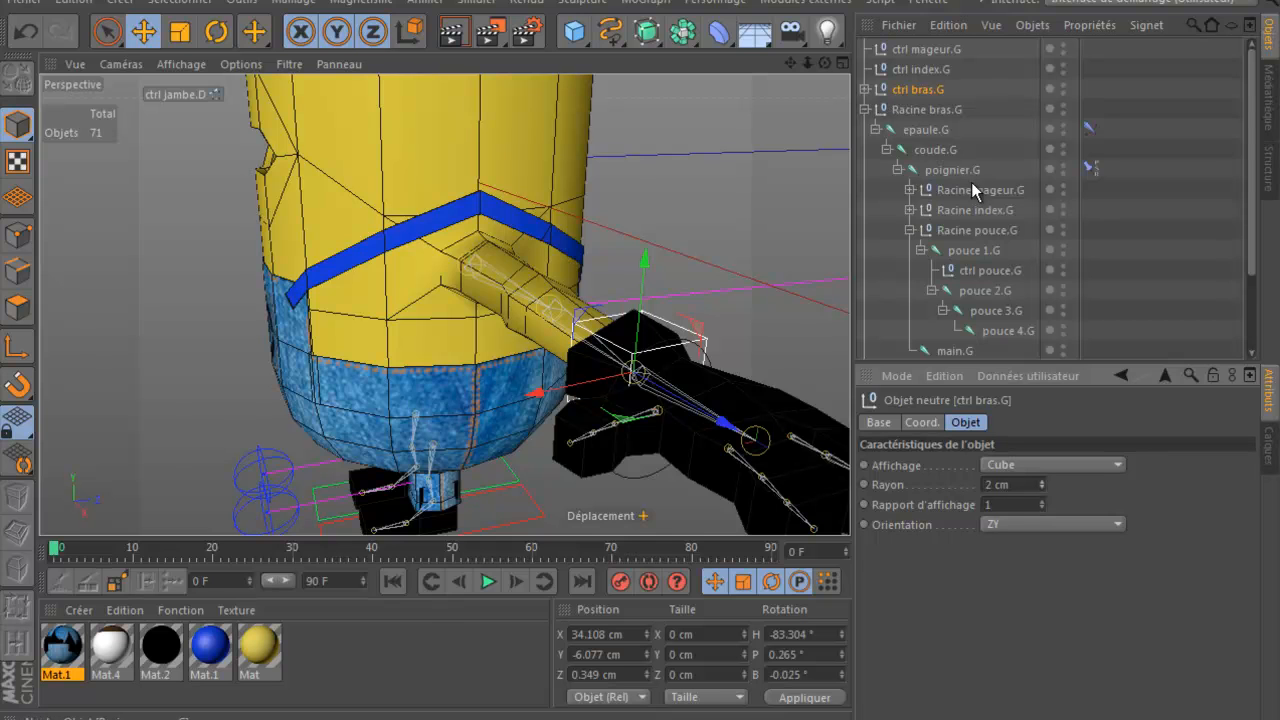
left_click(980, 272)
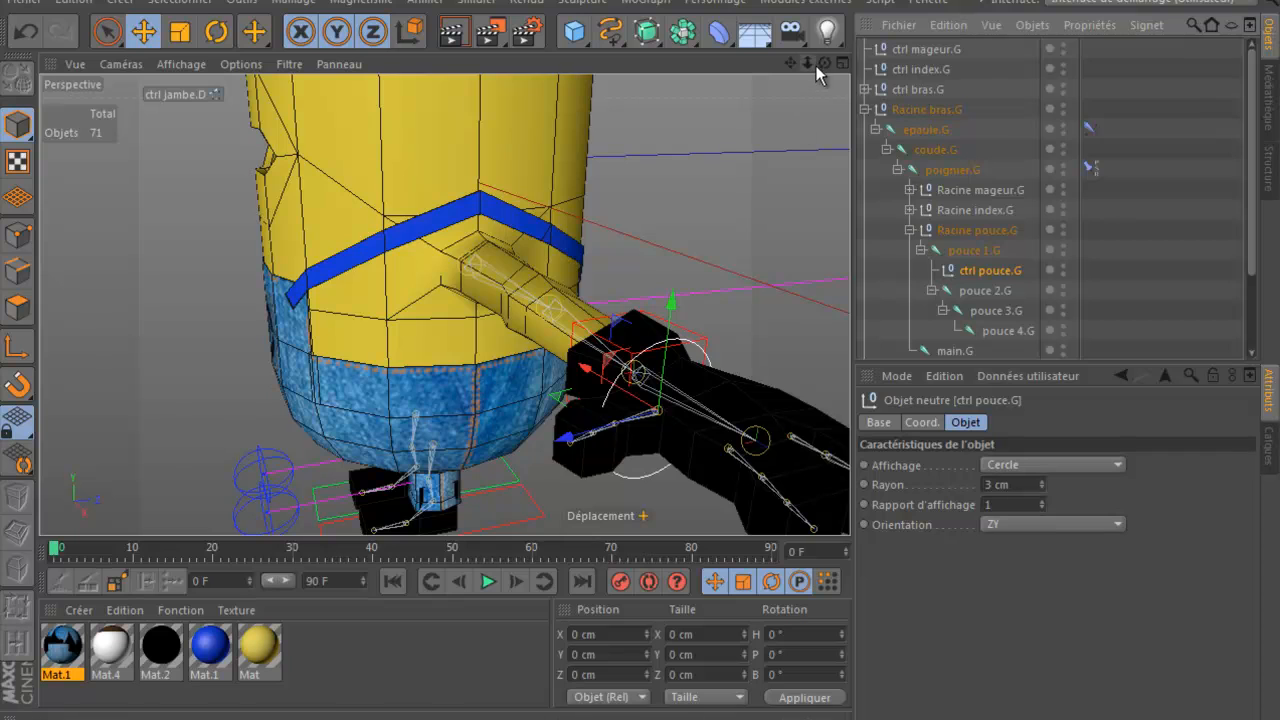
left_click_drag(824, 62, 637, 218)
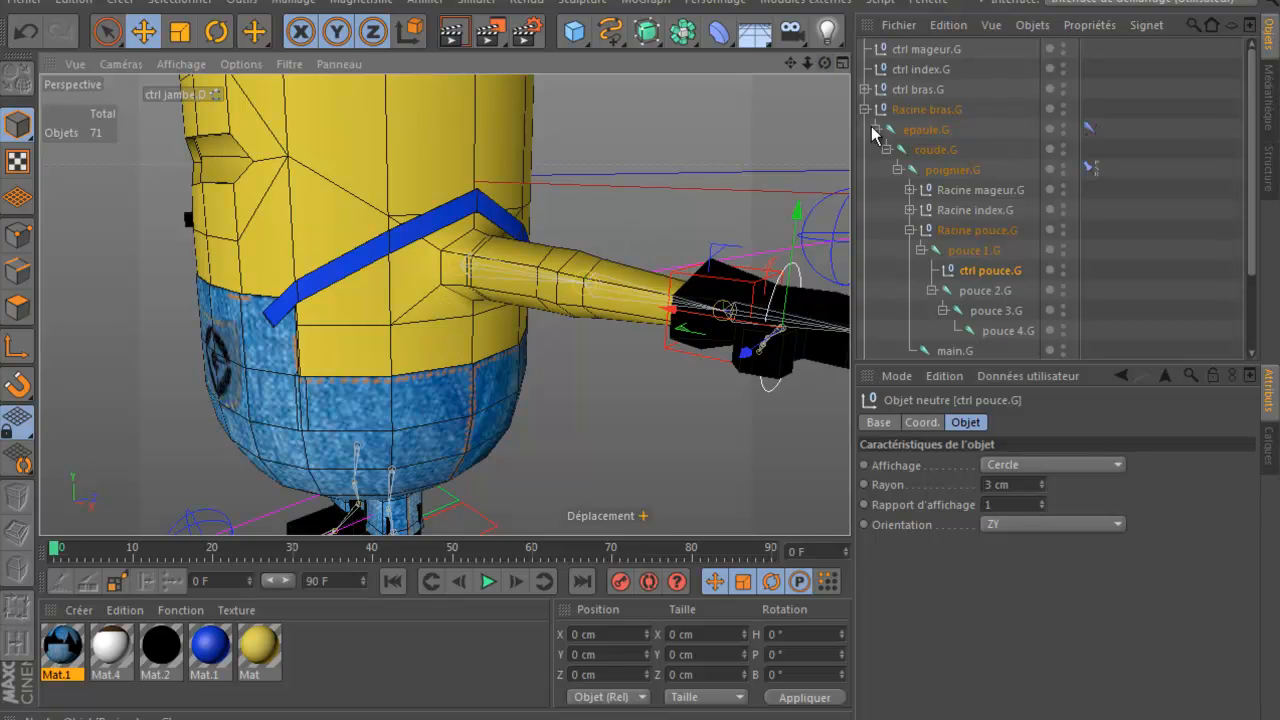
Step: Set the radius of the ctrl bras.G cube to 3.5 cm
left_click(907, 52)
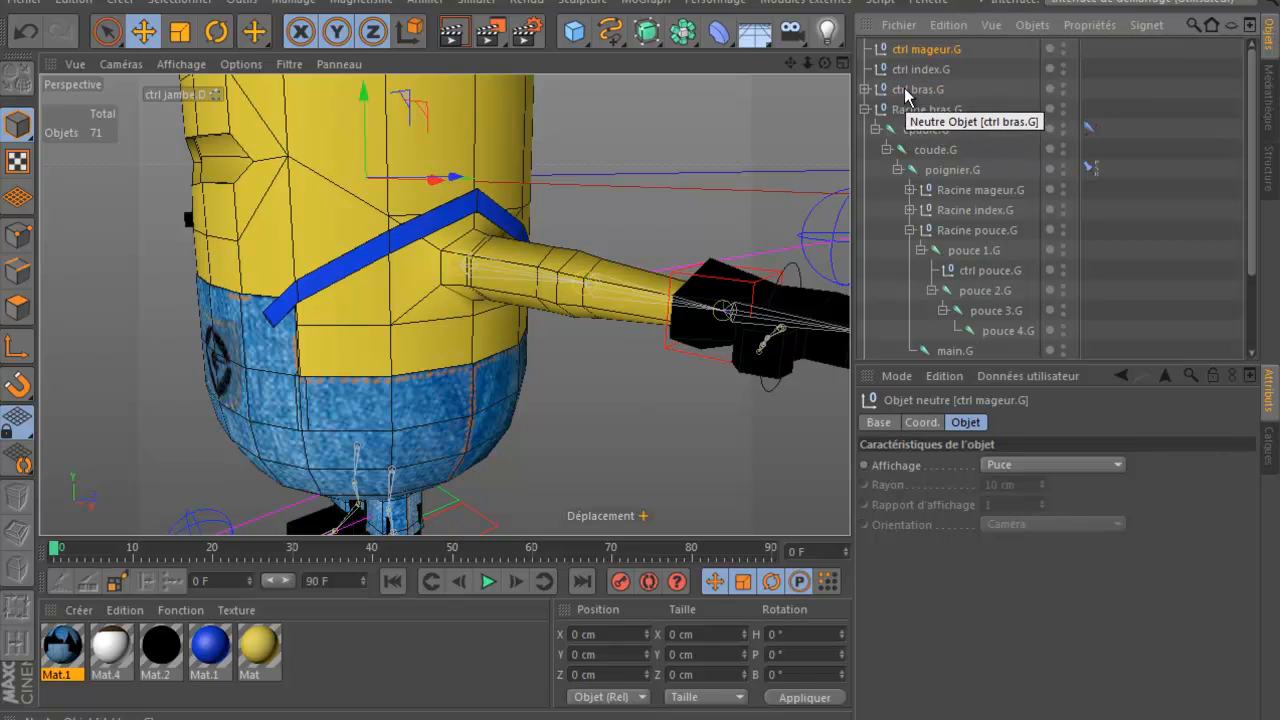
left_click(910, 89)
left_click(998, 485)
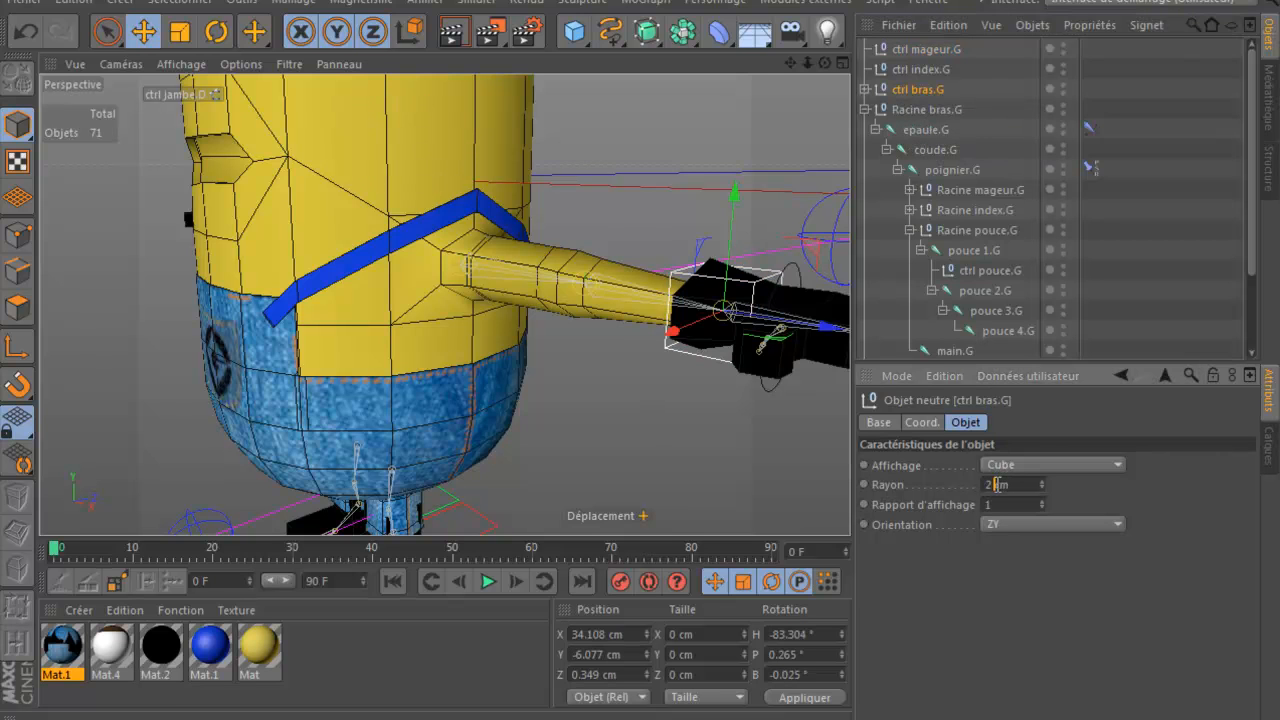
type(".5")
key("Return")
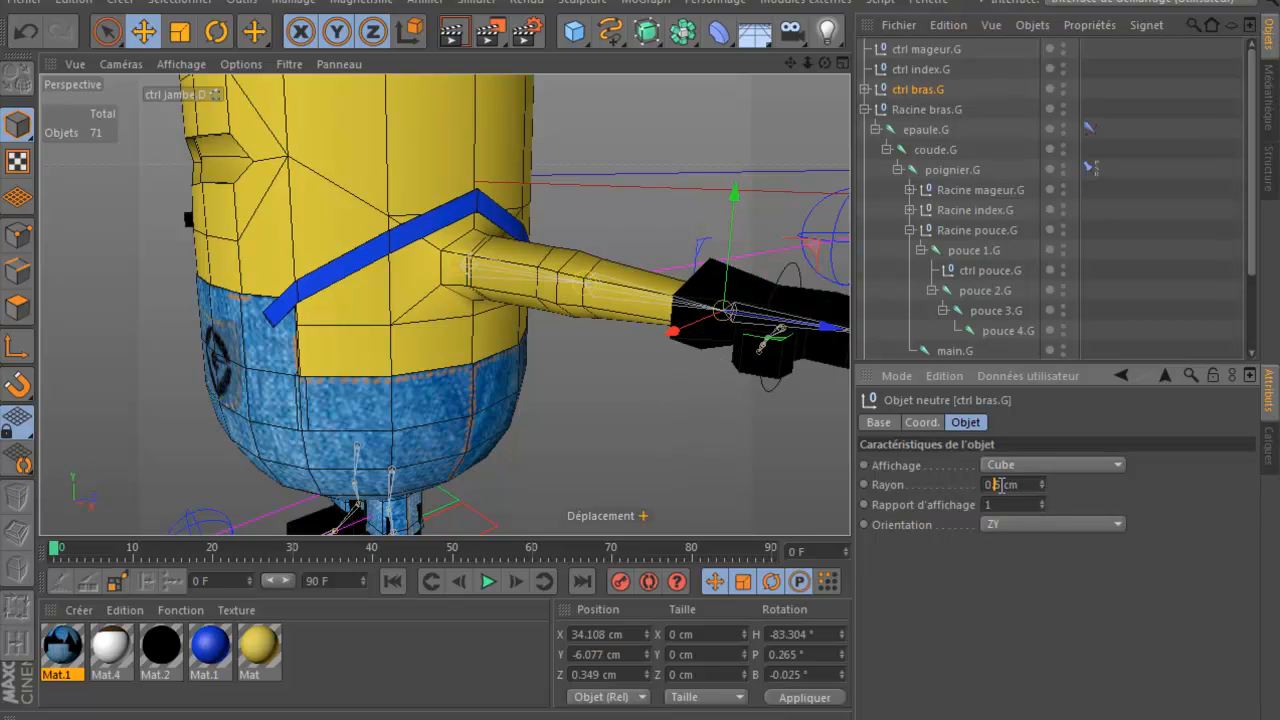
left_click_drag(1013, 484, 975, 483)
key("Return")
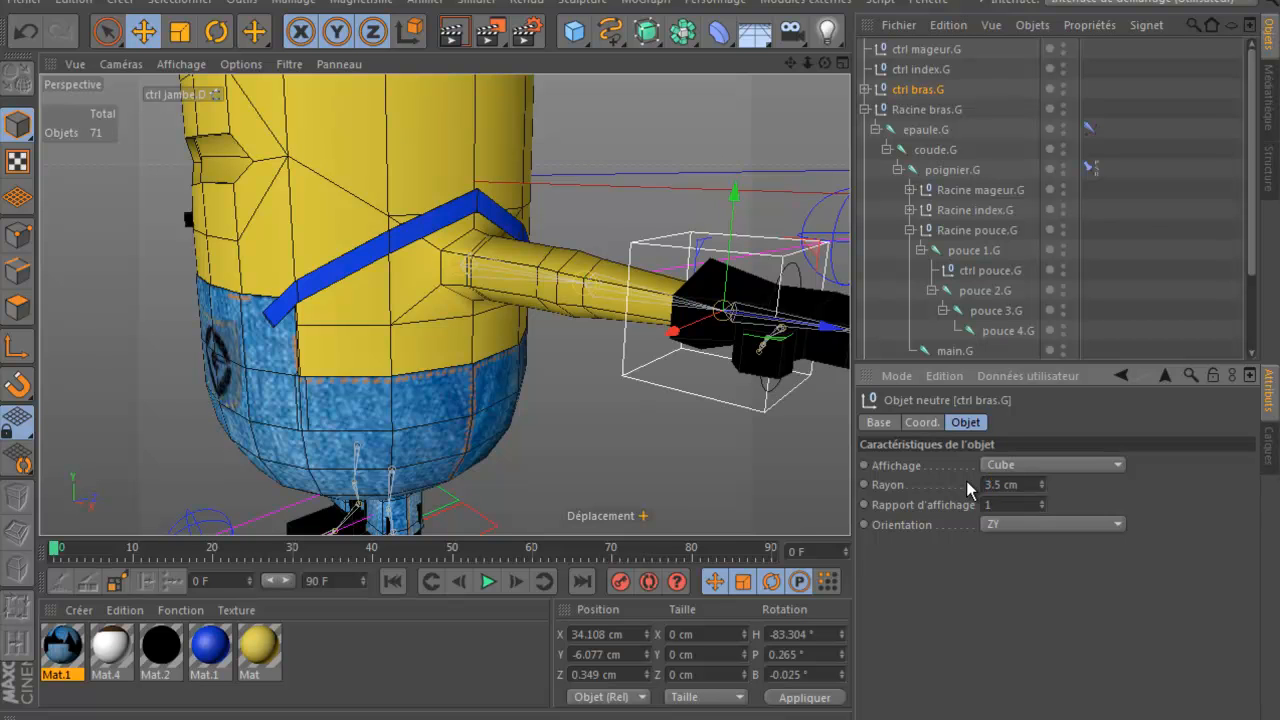
Step: Set the radius of the ctrl bras.G cube to 2.5 cm
left_click_drag(817, 65, 638, 219)
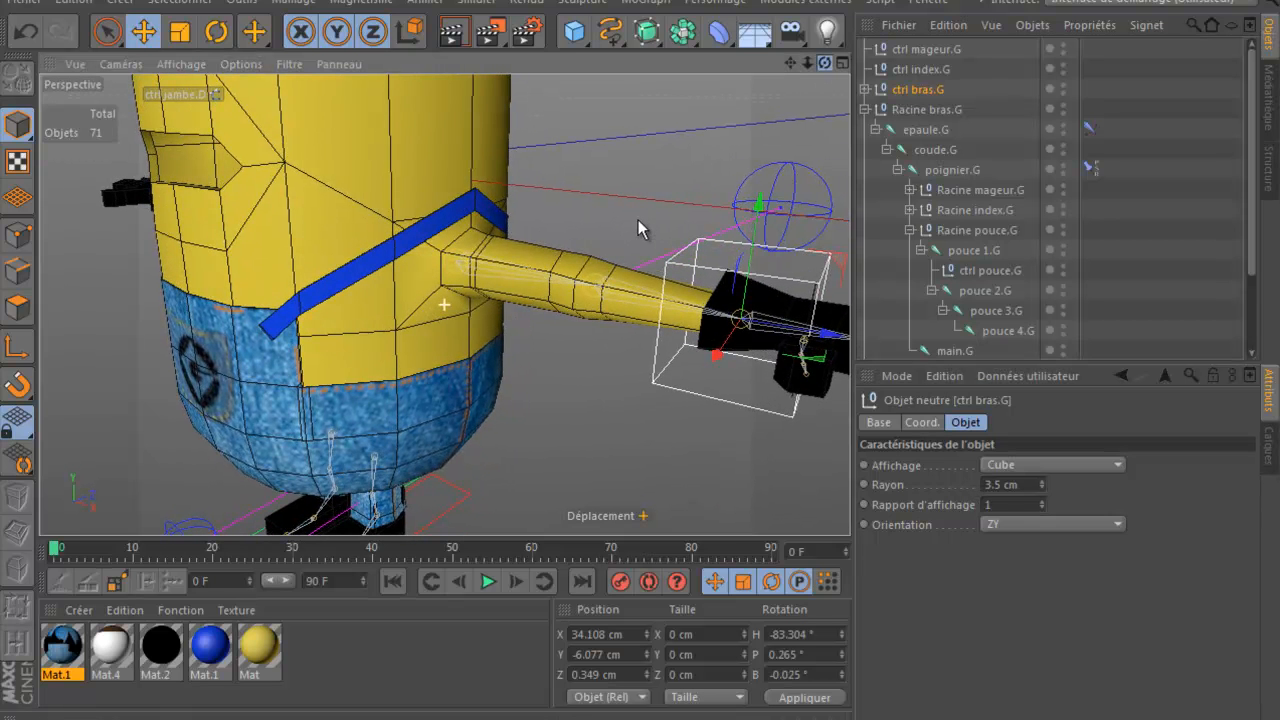
left_click(991, 485)
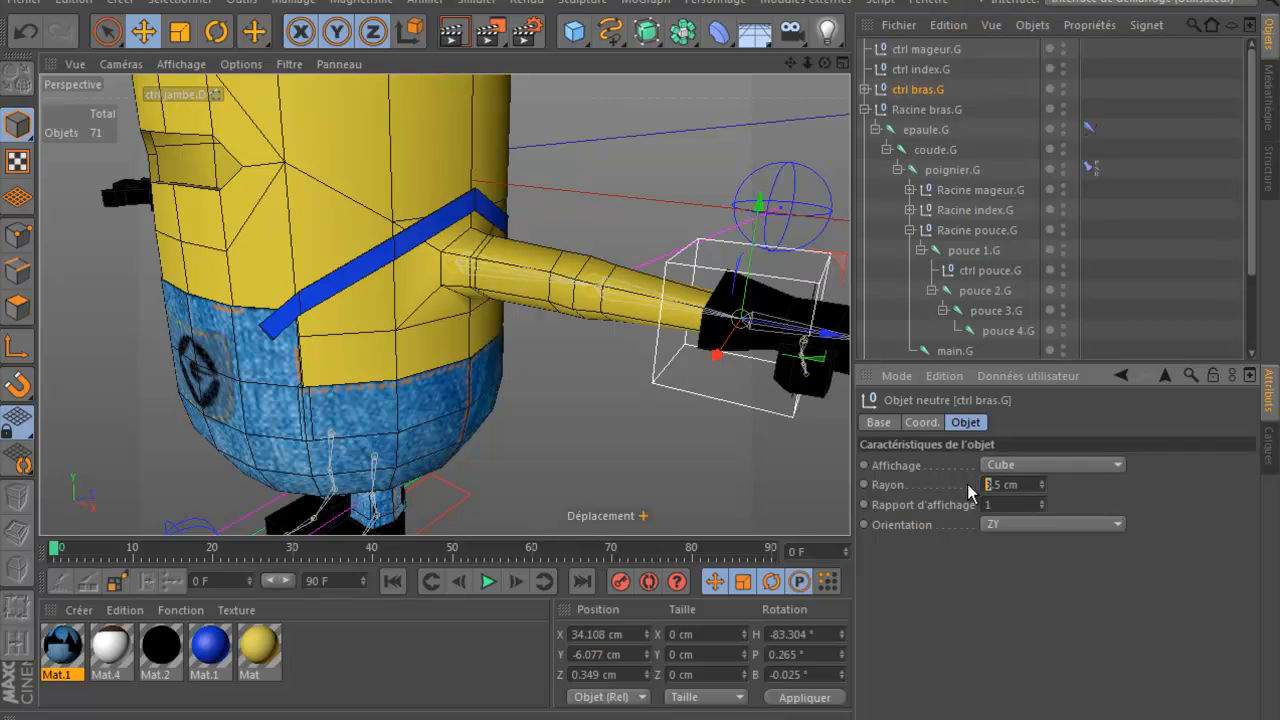
type("2.5")
key("Return")
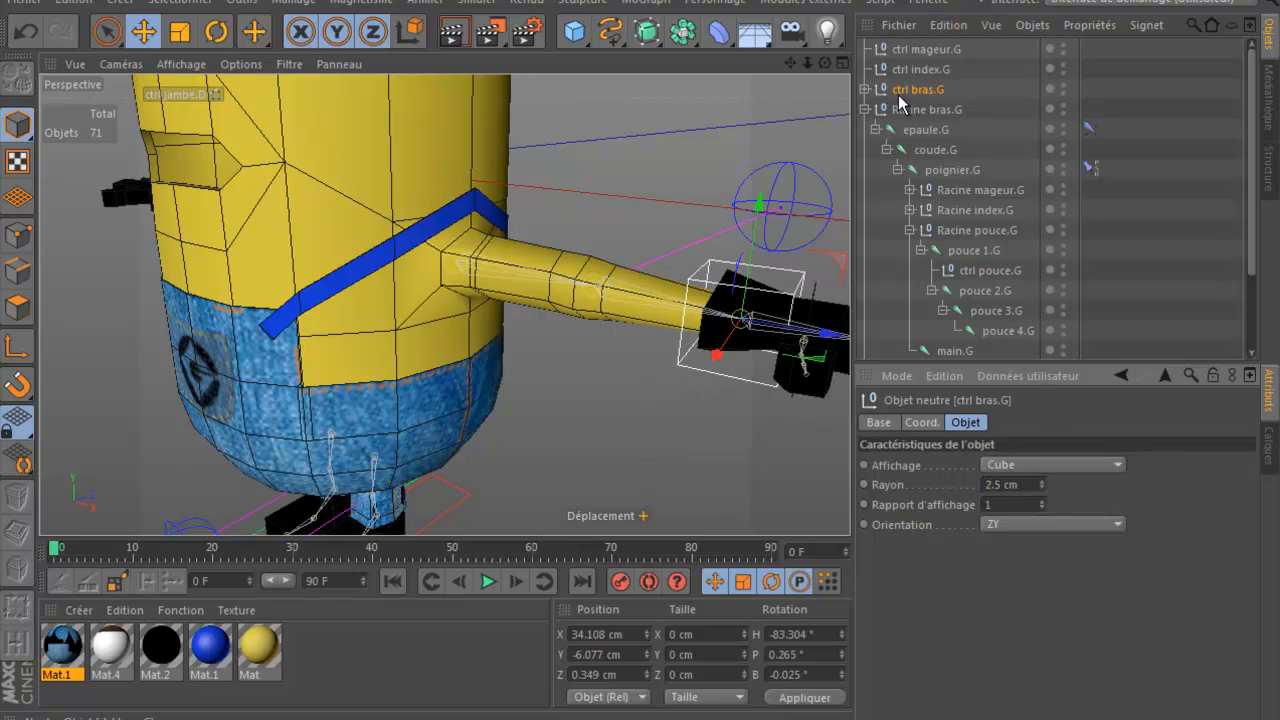
Step: Set the display color of ctrl pouce.G to Activée and choose a yellow with a hue of 58°
left_click(980, 272)
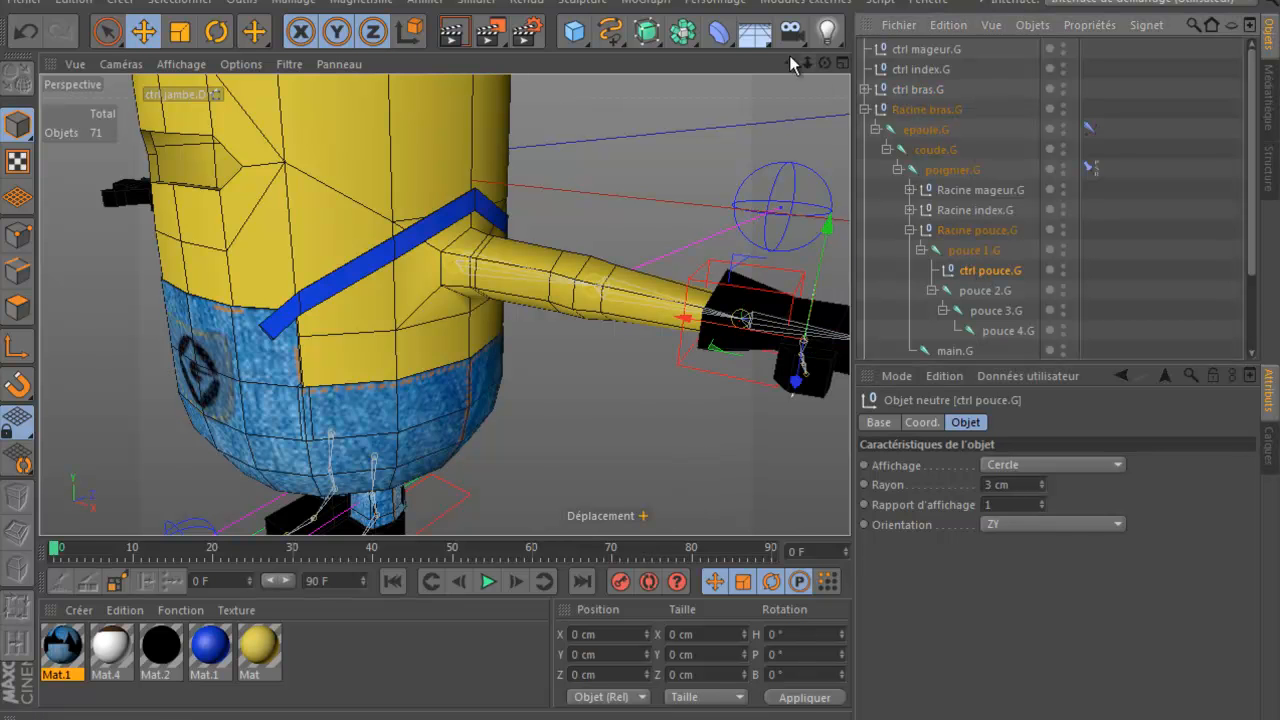
key("o")
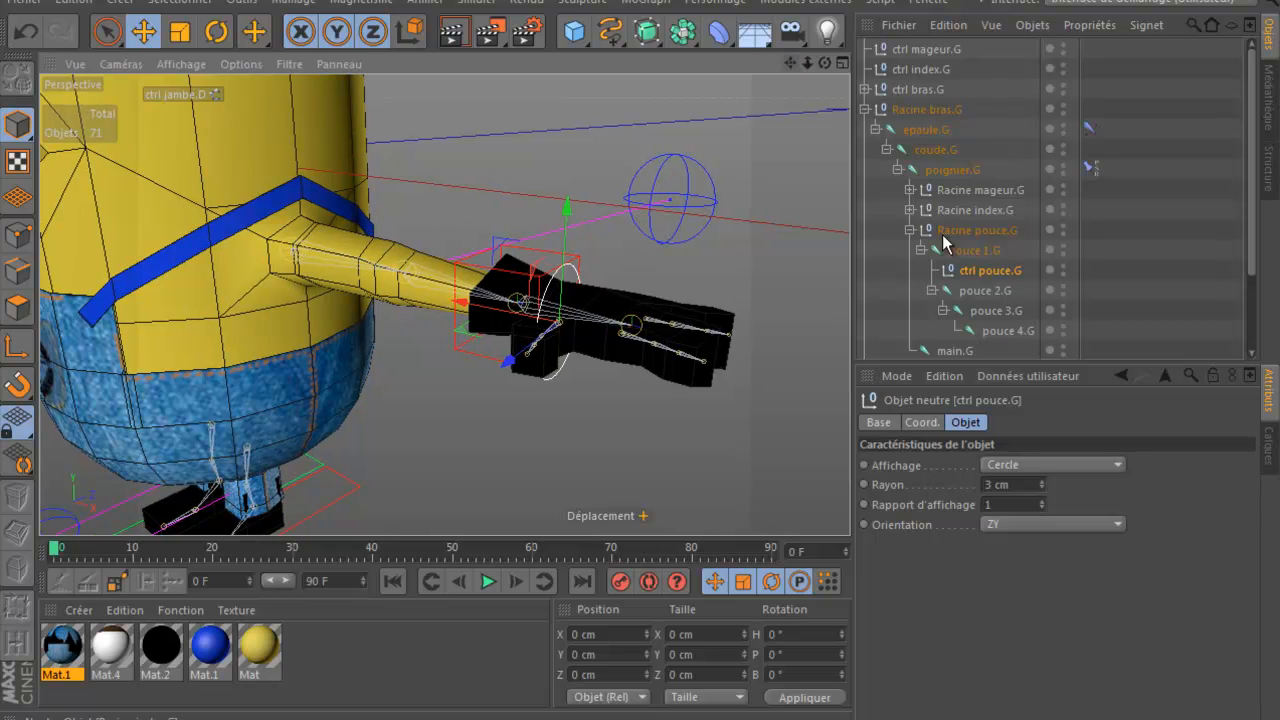
left_click(968, 424)
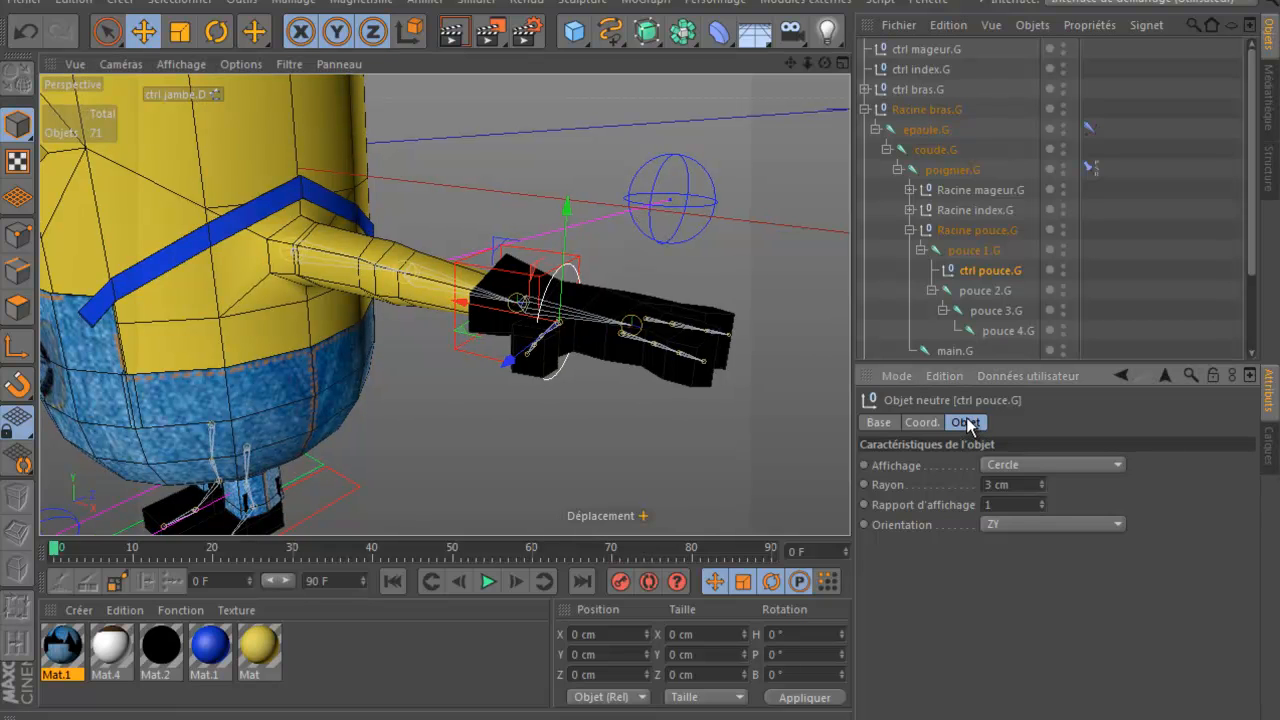
left_click(916, 424)
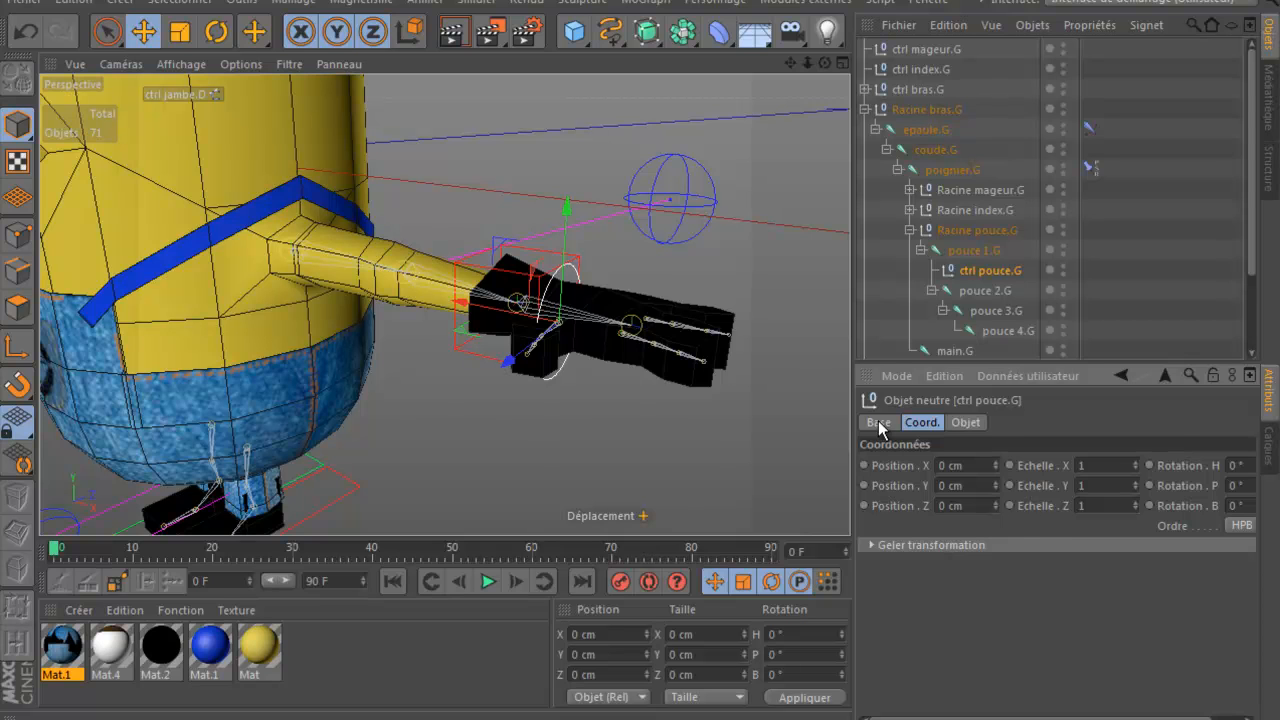
left_click(879, 424)
left_click(1019, 539)
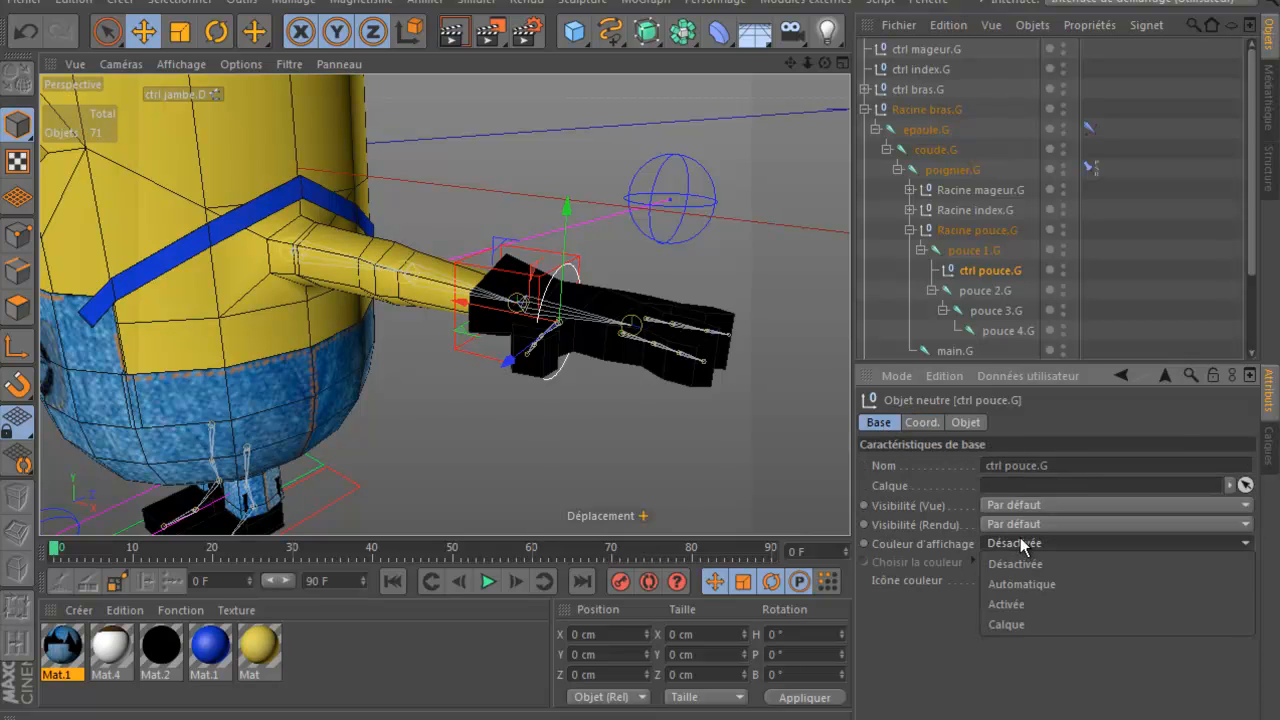
left_click(1019, 603)
left_click(1003, 563)
left_click(977, 482)
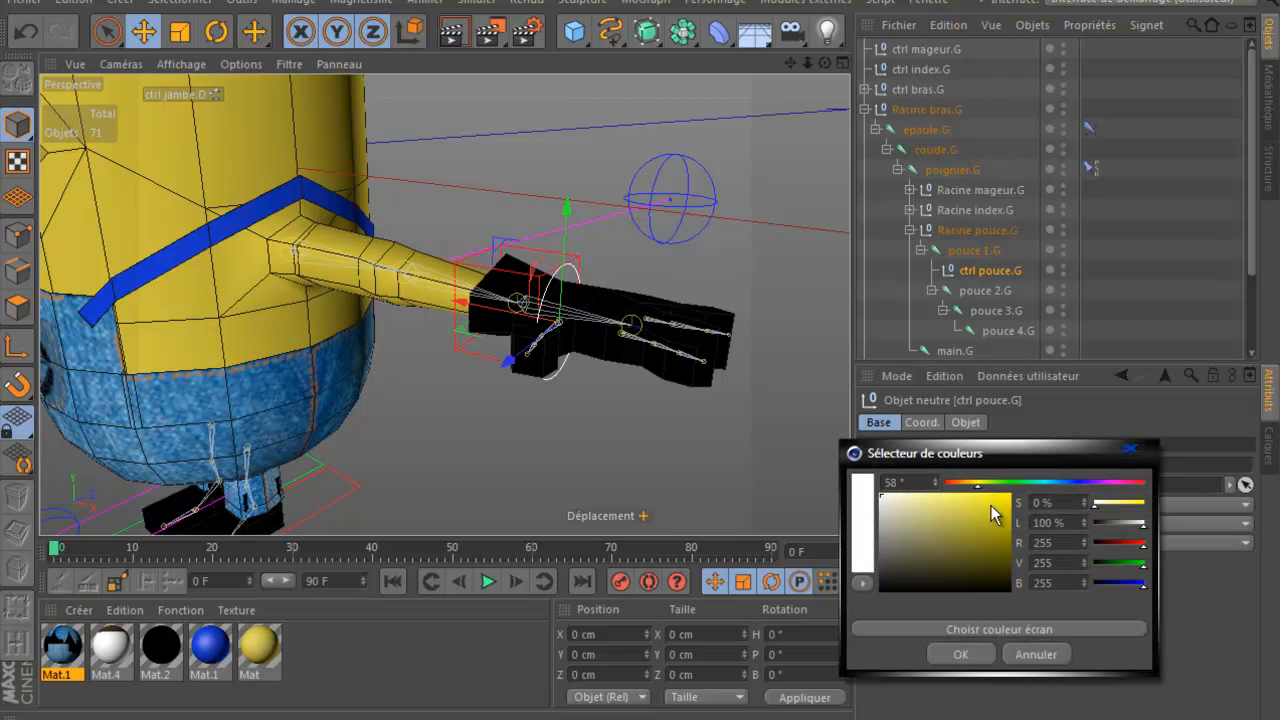
left_click(993, 500)
left_click(977, 652)
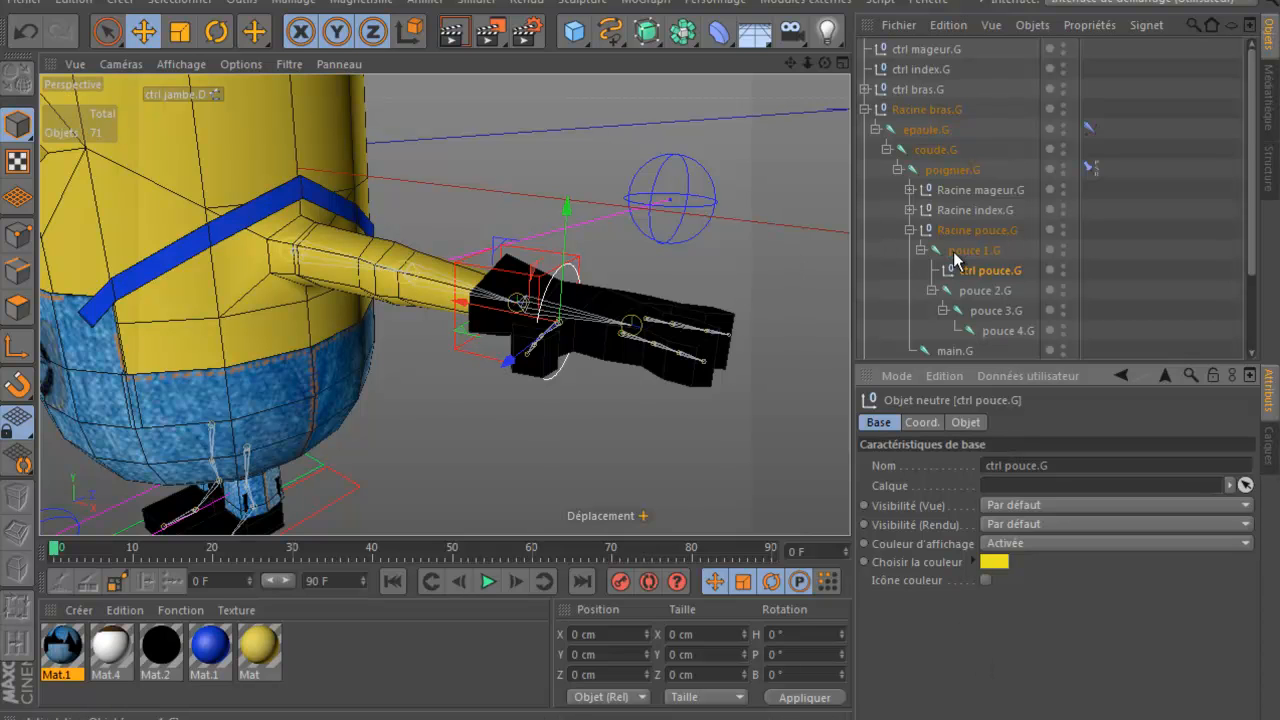
Step: Move ctrl pouce.G out of pouce 1.G to sit directly under Racine pouce.G, above pouce 1.G, and collapse Racine pouce.G
left_click_drag(984, 270, 970, 242)
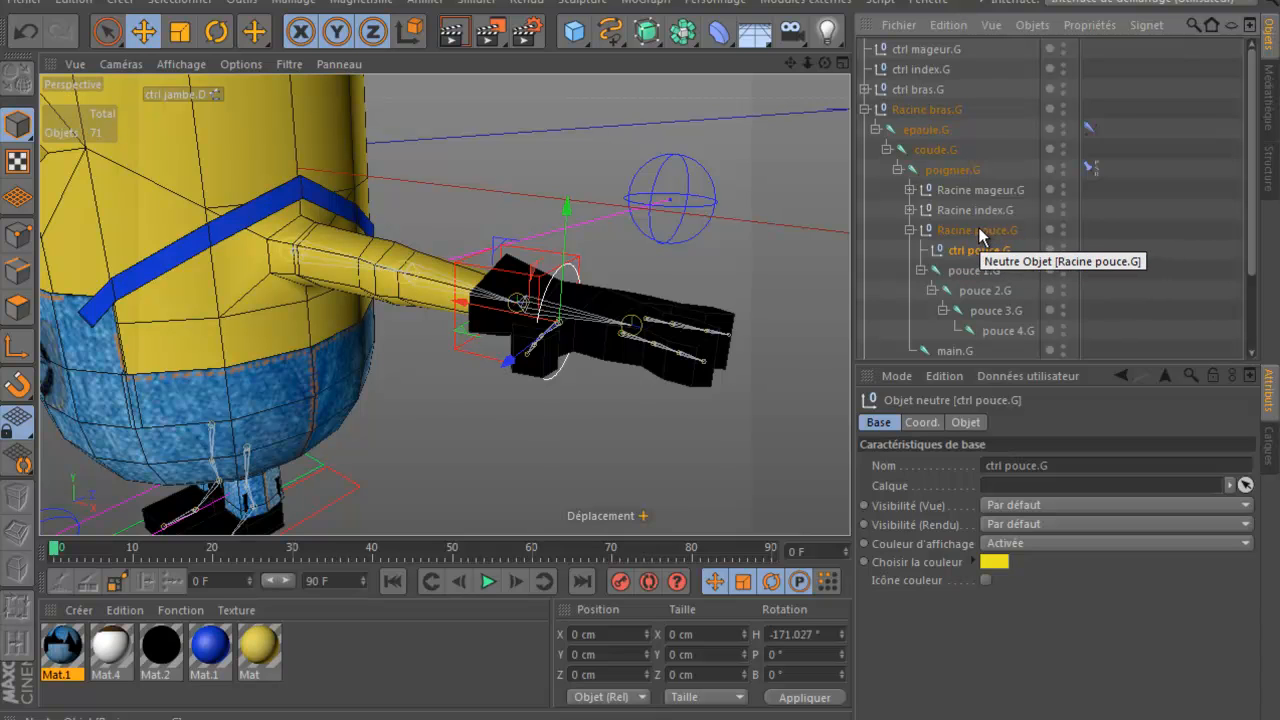
left_click(910, 230)
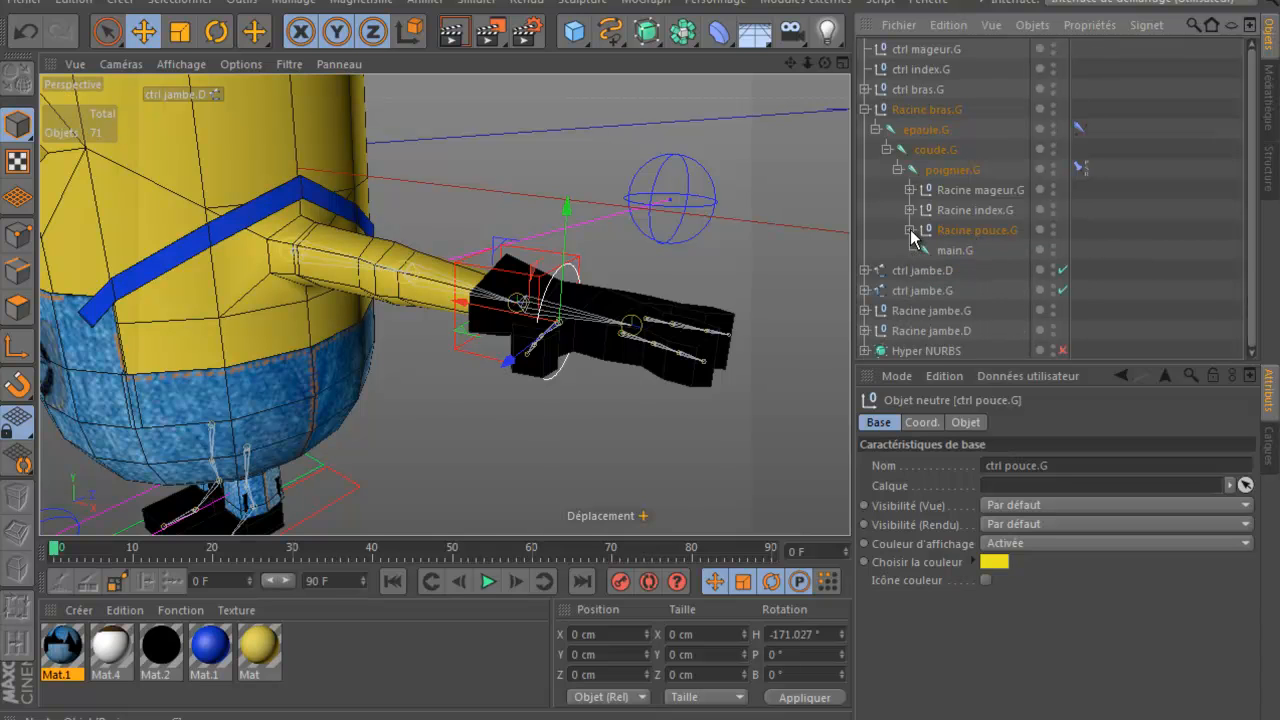
Step: Expand Racine index.G and make ctrl index.G a child of the index 1.G joint
left_click(965, 209)
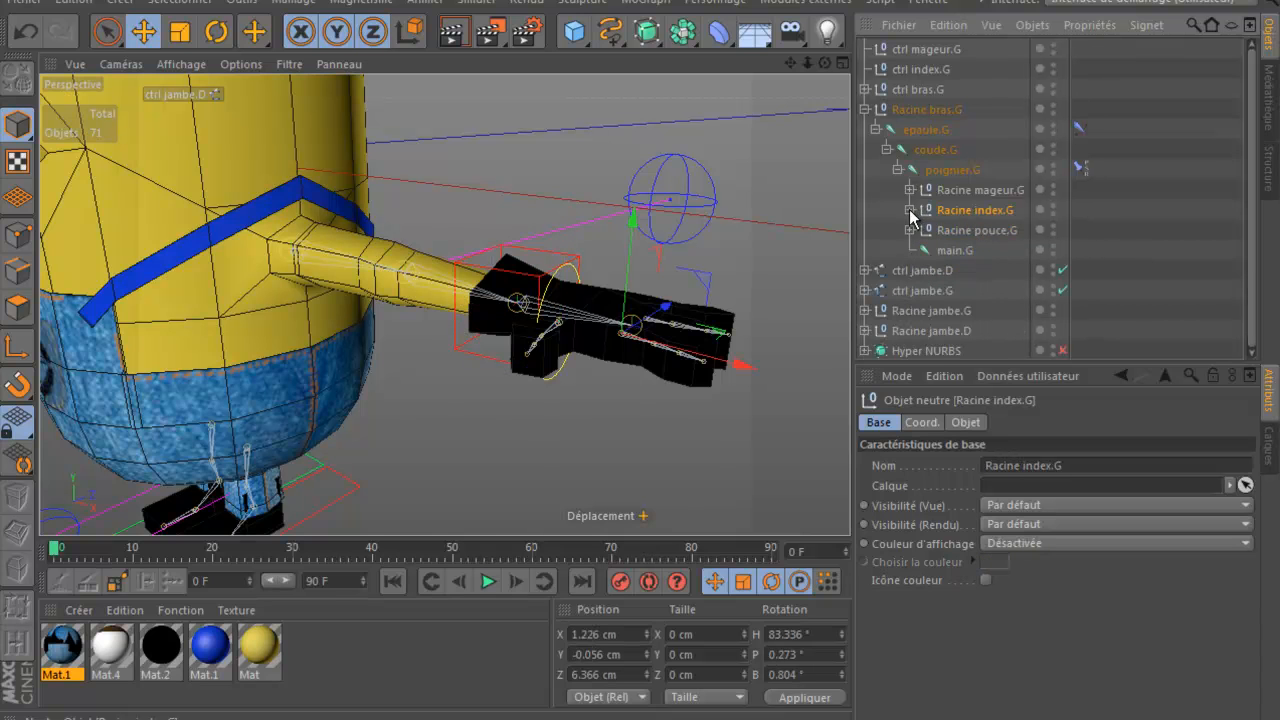
left_click(910, 210)
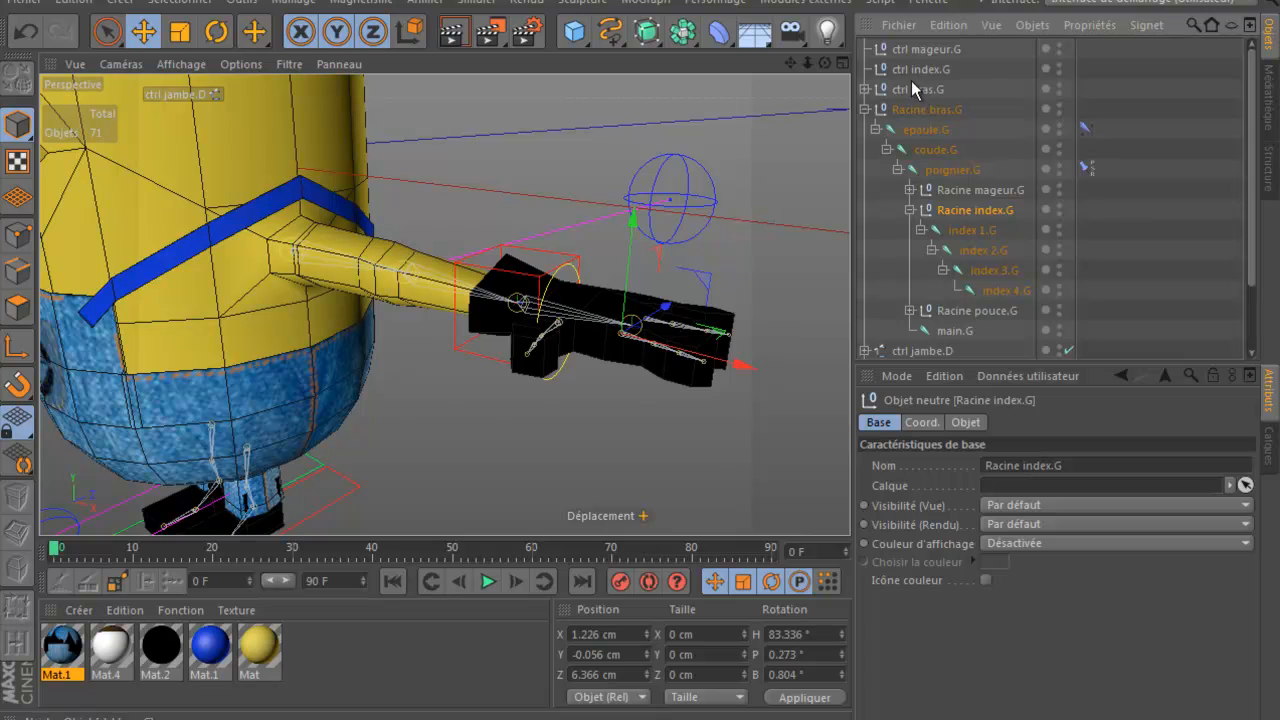
left_click_drag(903, 72, 969, 234)
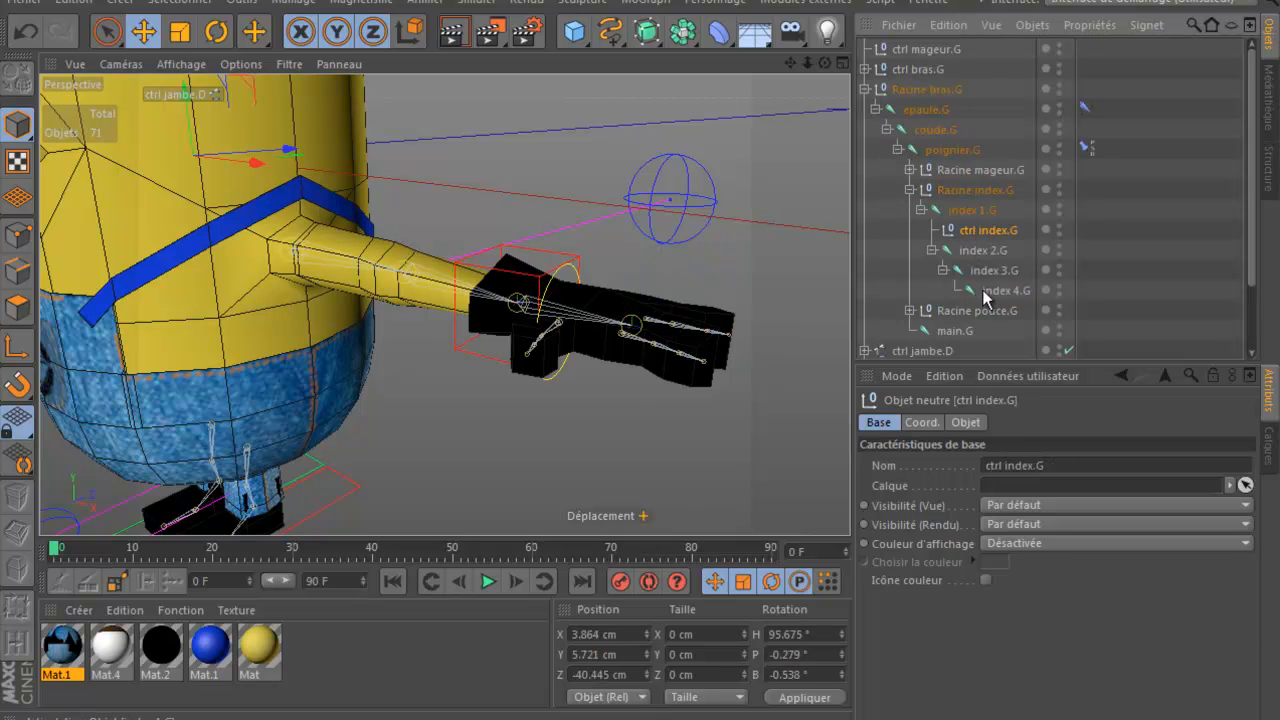
Step: Set the display color of ctrl index.G to Activée and choose a cyan with a hue of 178°
left_click(1004, 544)
left_click(1010, 606)
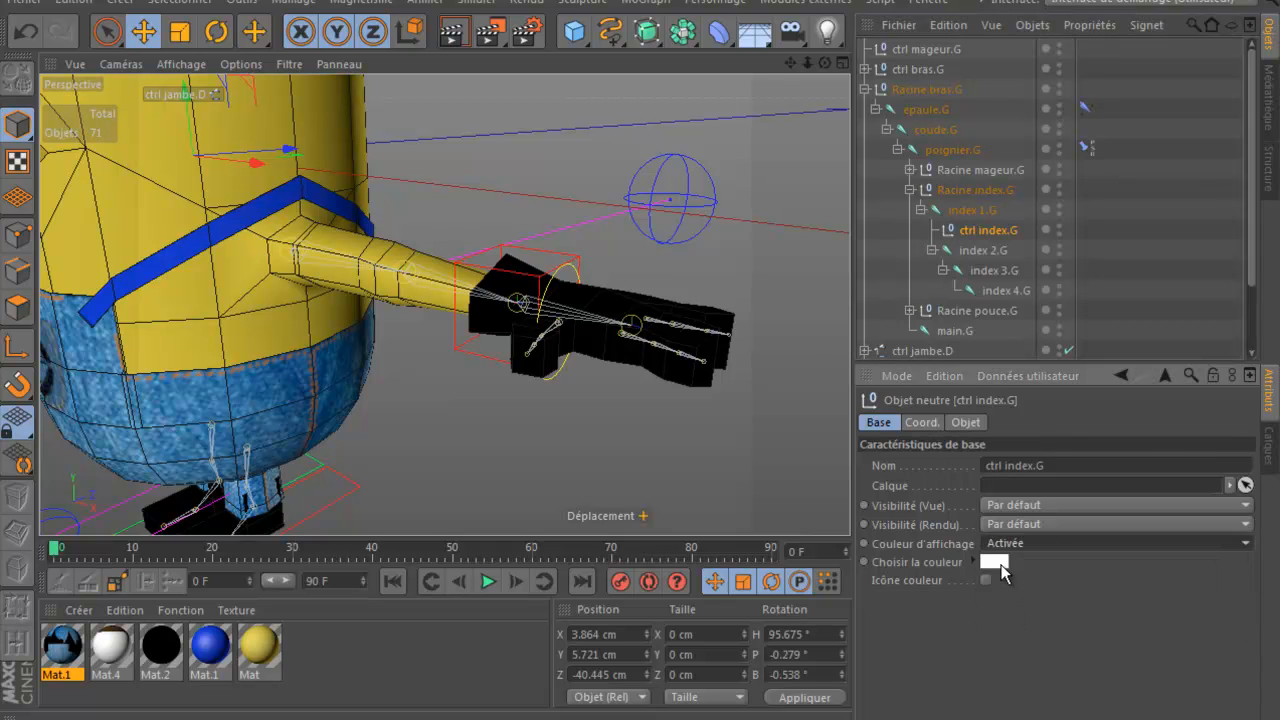
left_click(1000, 565)
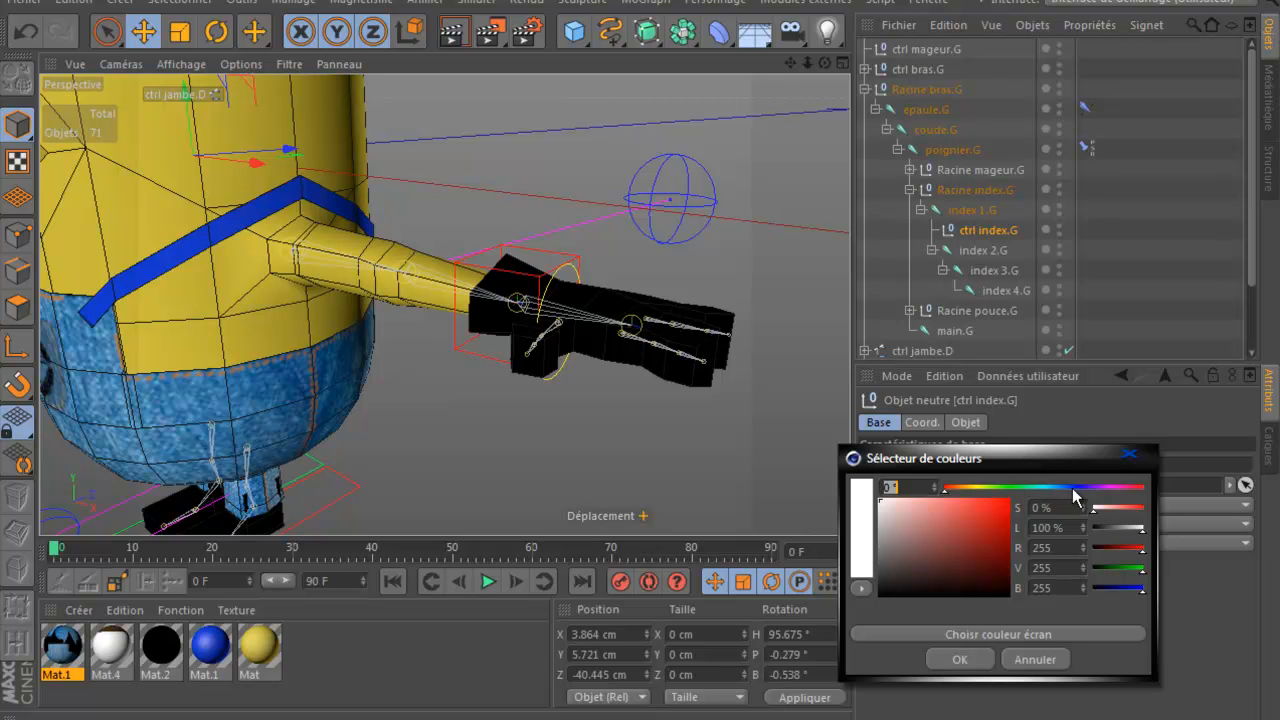
left_click(1042, 487)
left_click(1001, 513)
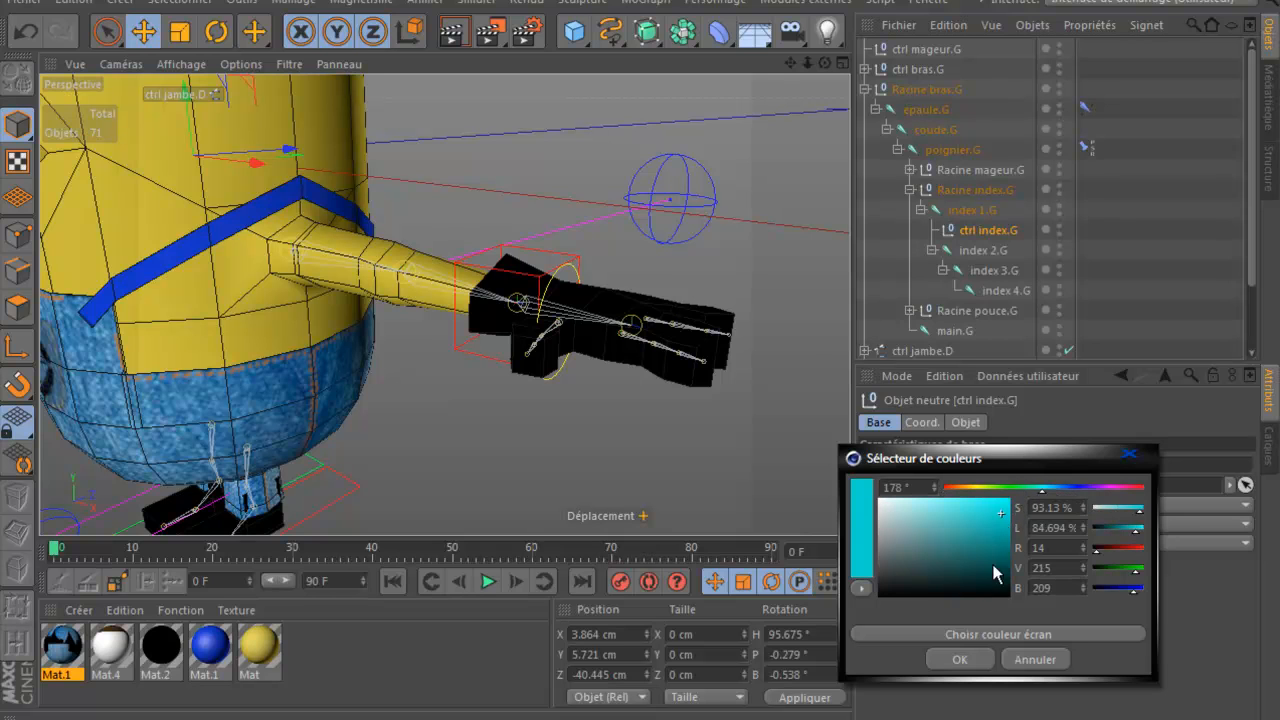
left_click(962, 662)
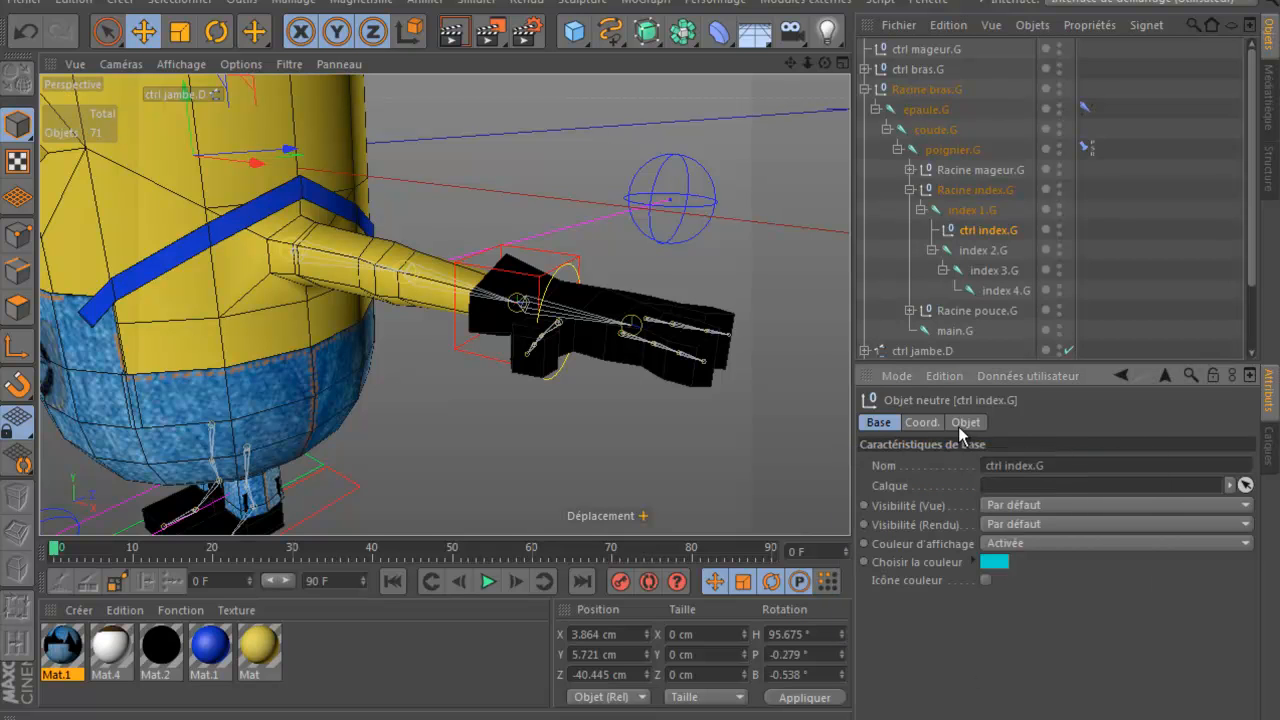
Step: Set the X, Y and Z position of ctrl index.G to 0 cm
left_click(928, 422)
left_click_drag(990, 463, 930, 465)
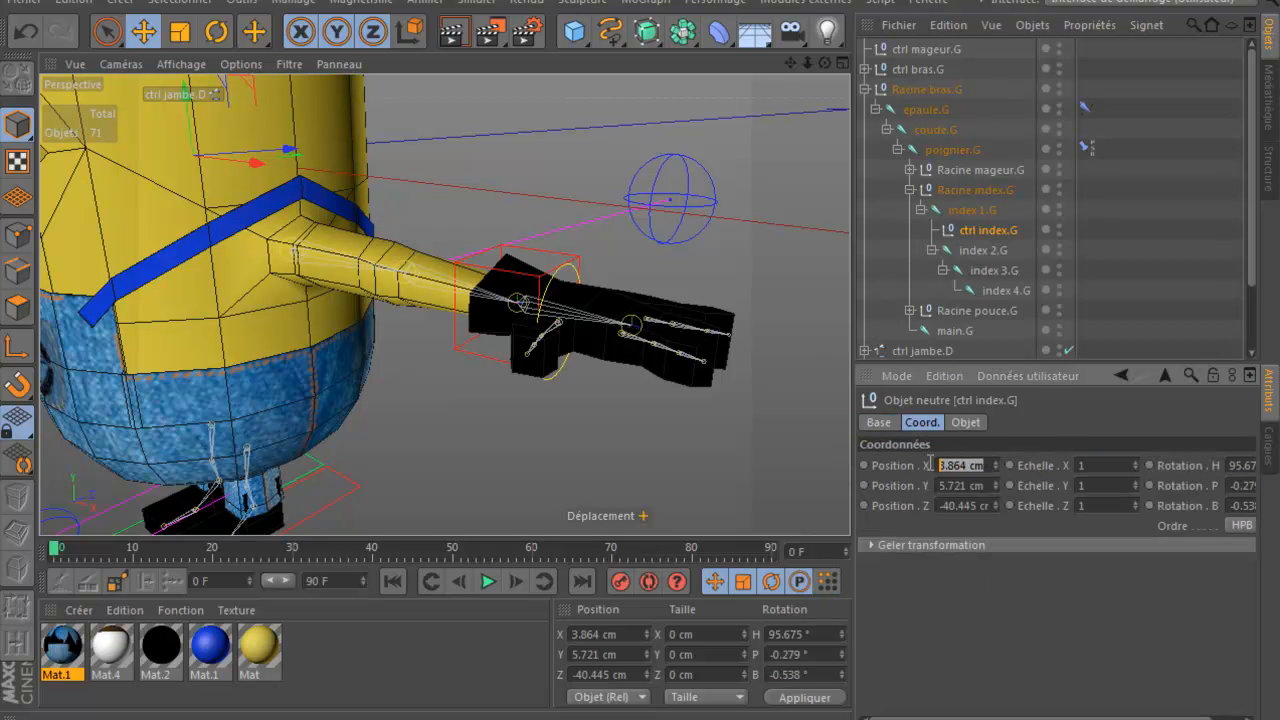
type("0")
key("Tab")
type("0")
key("Tab")
type("0")
key("Tab")
Step: Set the H, P and B rotation of ctrl index.G to 0°
key("Tab")
key("Tab")
key("Tab")
type("0")
key("Tab")
type("0")
key("Tab")
type("0")
key("Tab")
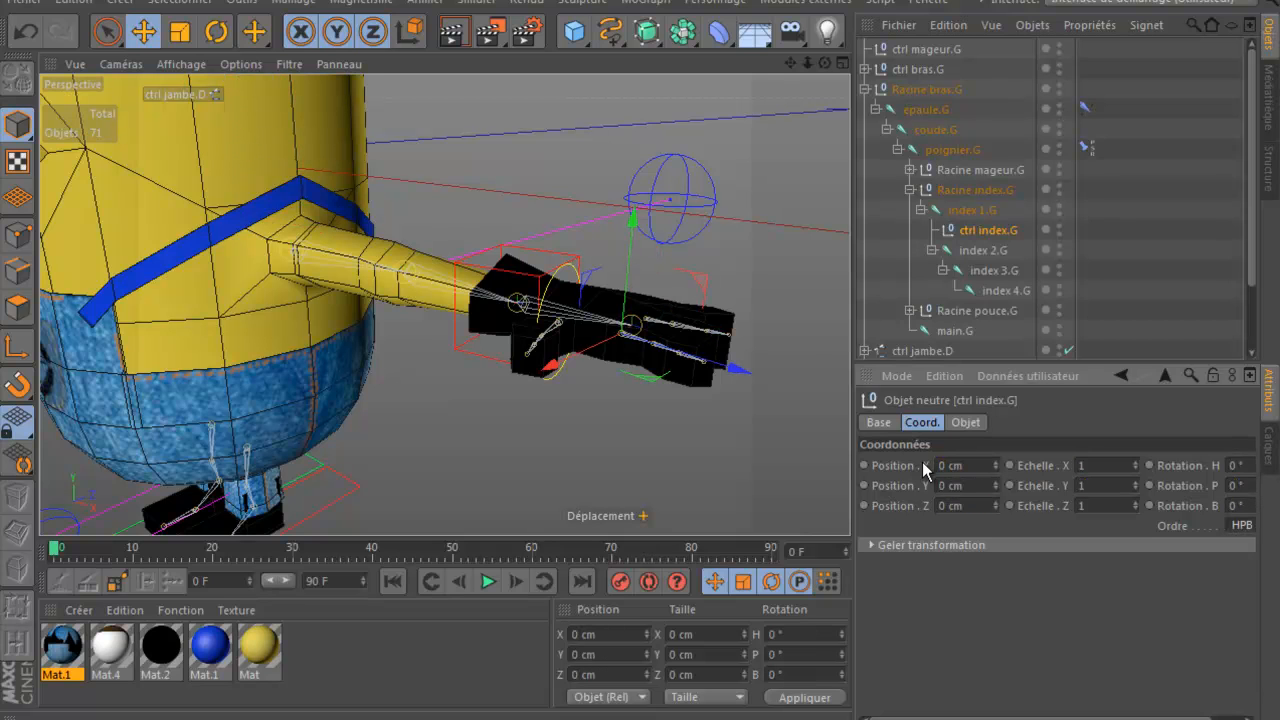
Step: Display ctrl index.G as a Cercle with a radius of 3 cm and ZY orientation
left_click(966, 422)
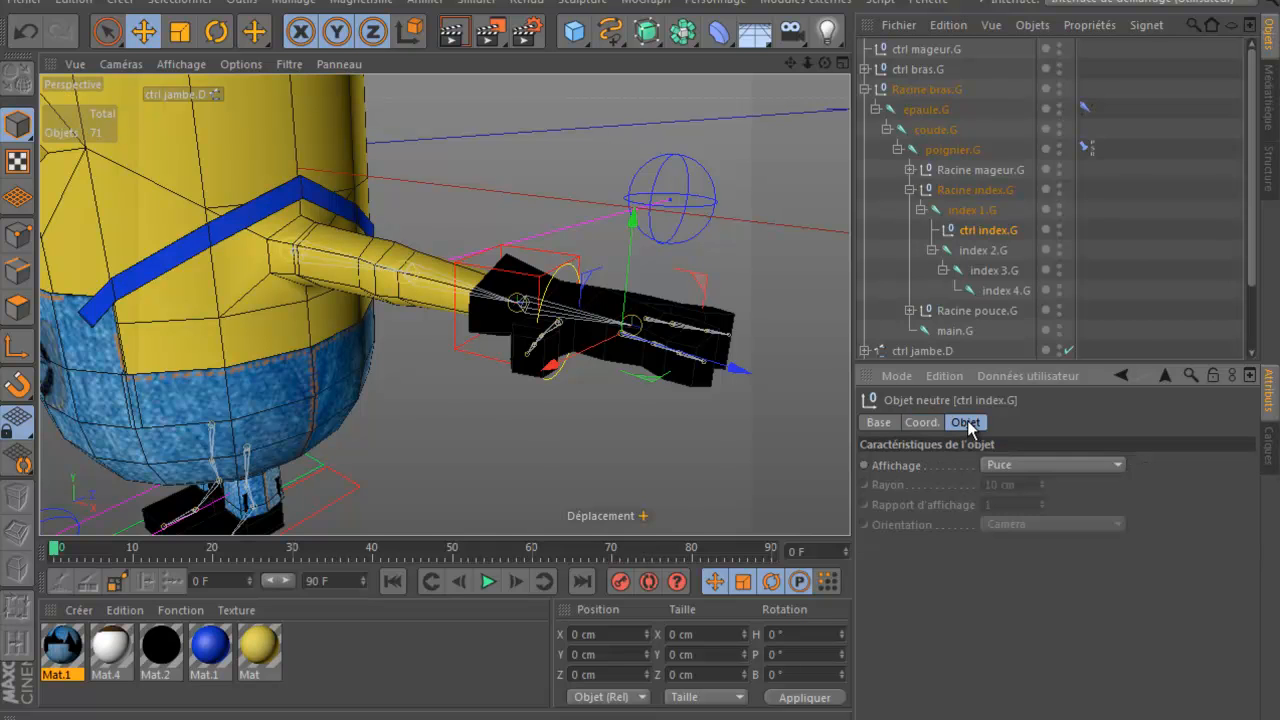
left_click(995, 466)
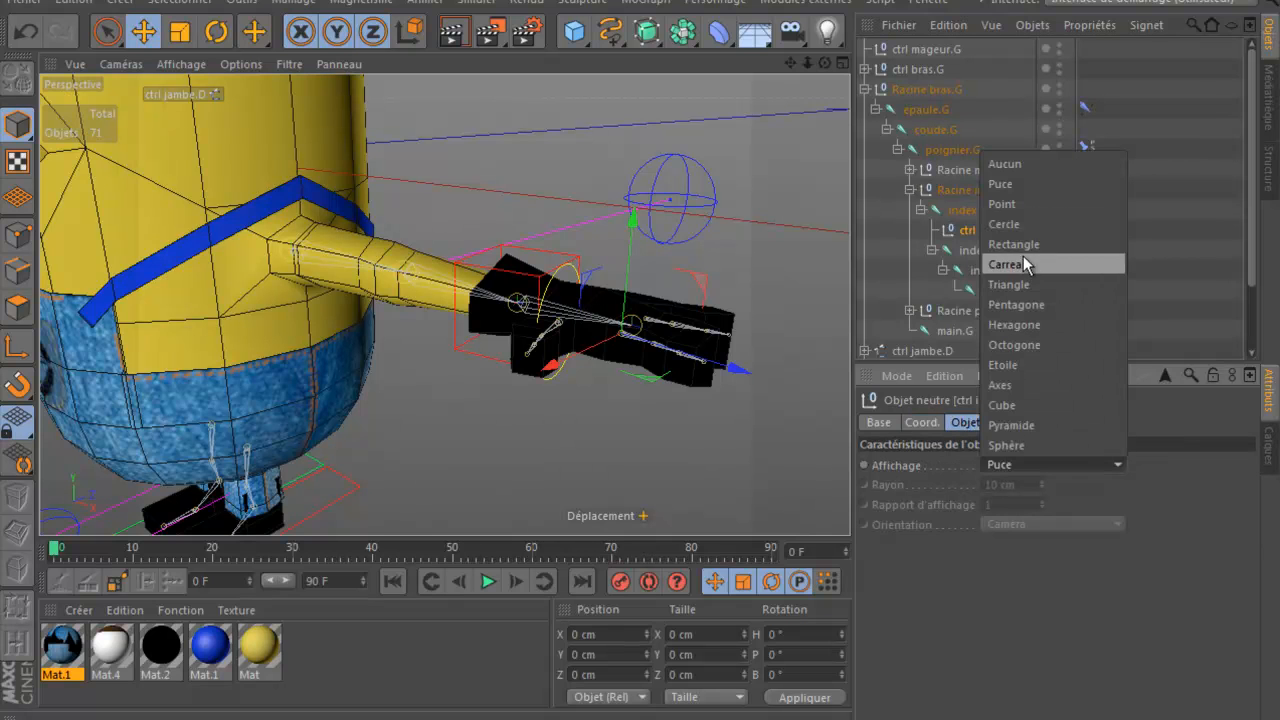
left_click(1027, 226)
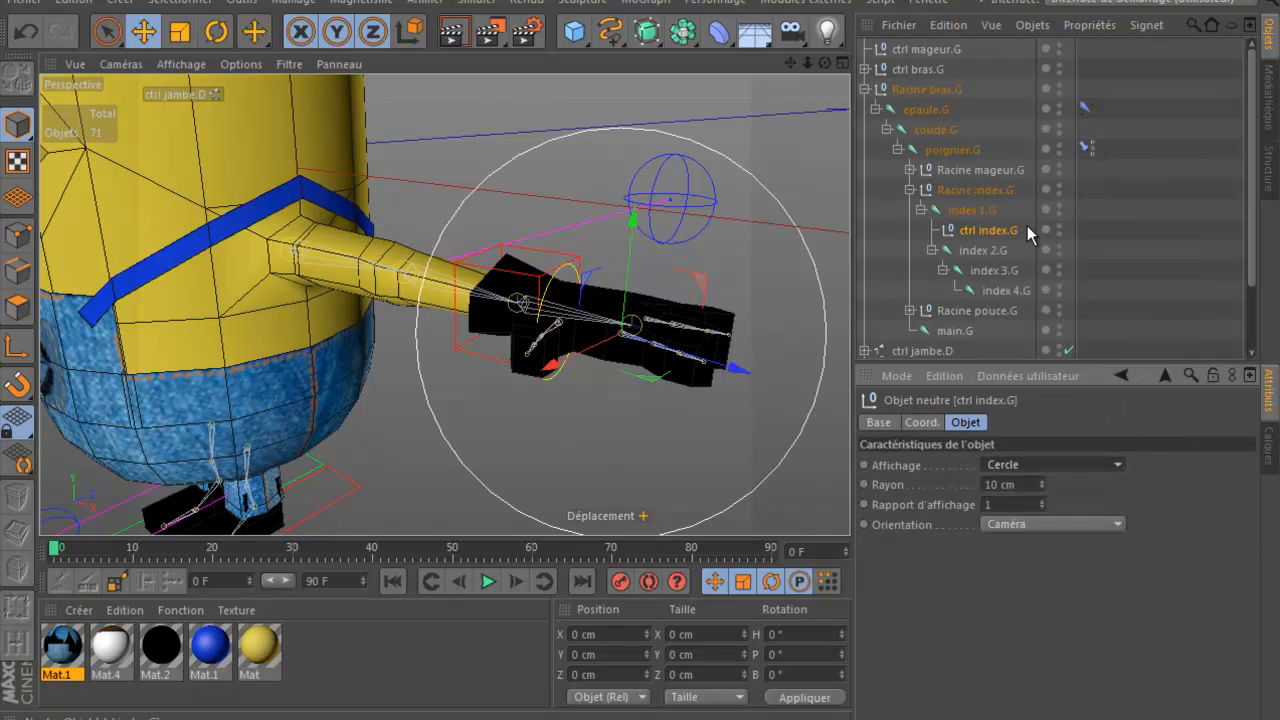
left_click(1028, 484)
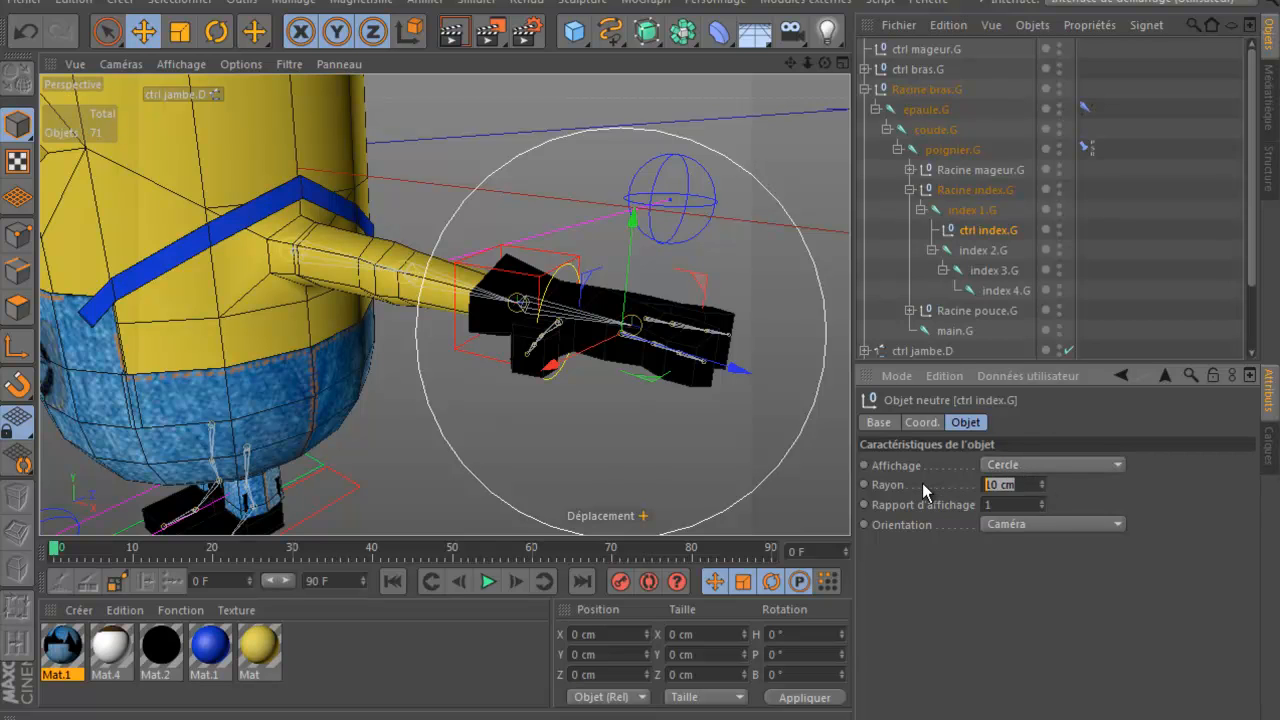
type("3")
left_click(1000, 524)
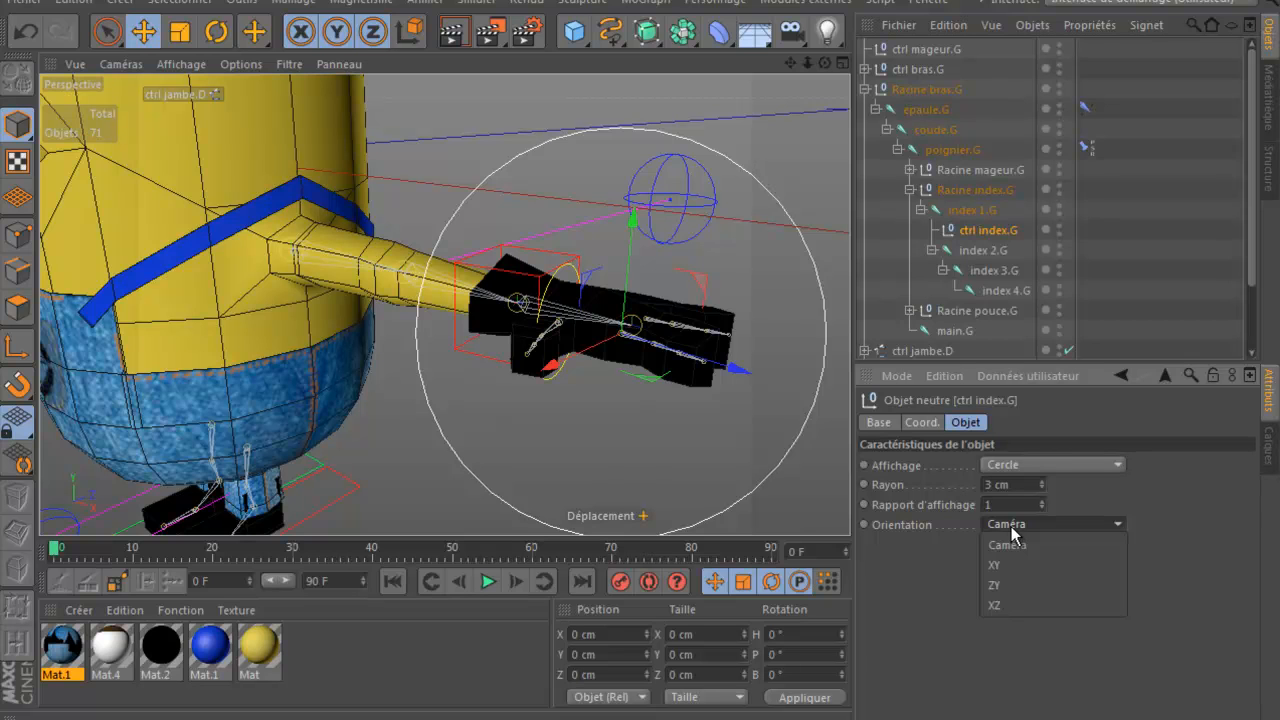
left_click(1014, 585)
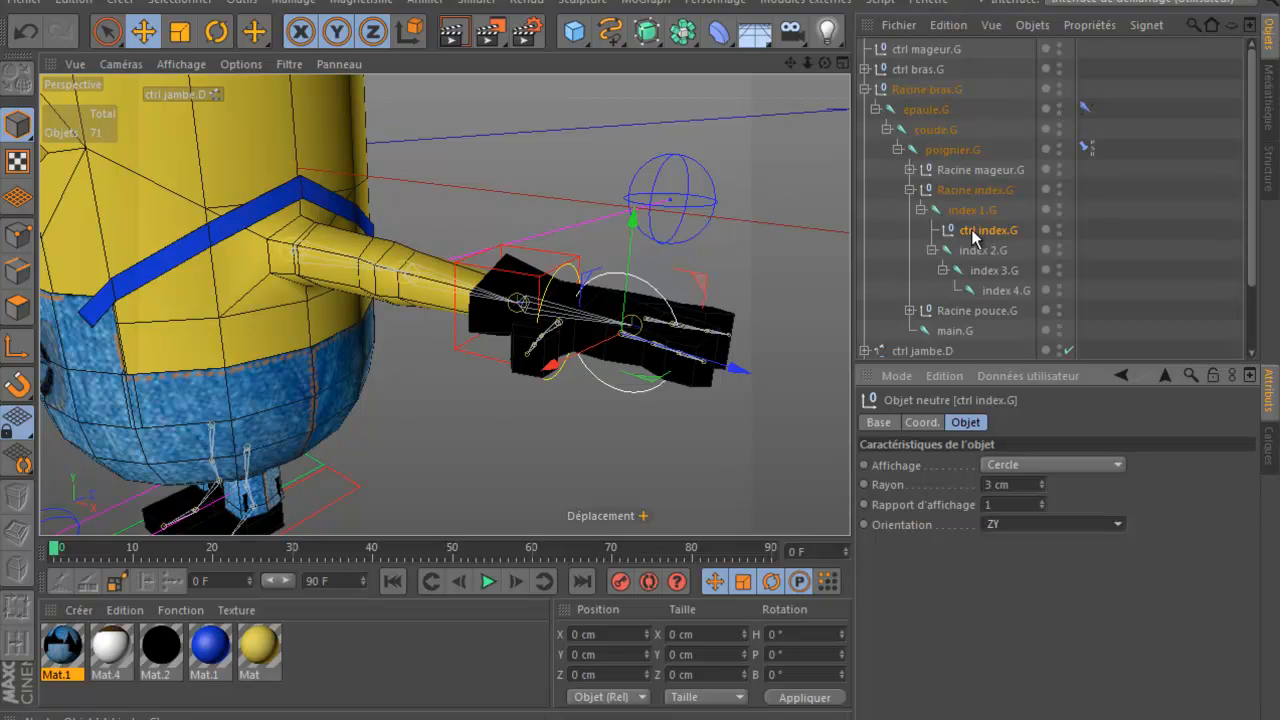
Step: Move ctrl index.G directly under Racine index.G, and make ctrl mageur.G a child of the mageur 1.G joint
left_click_drag(971, 229, 968, 198)
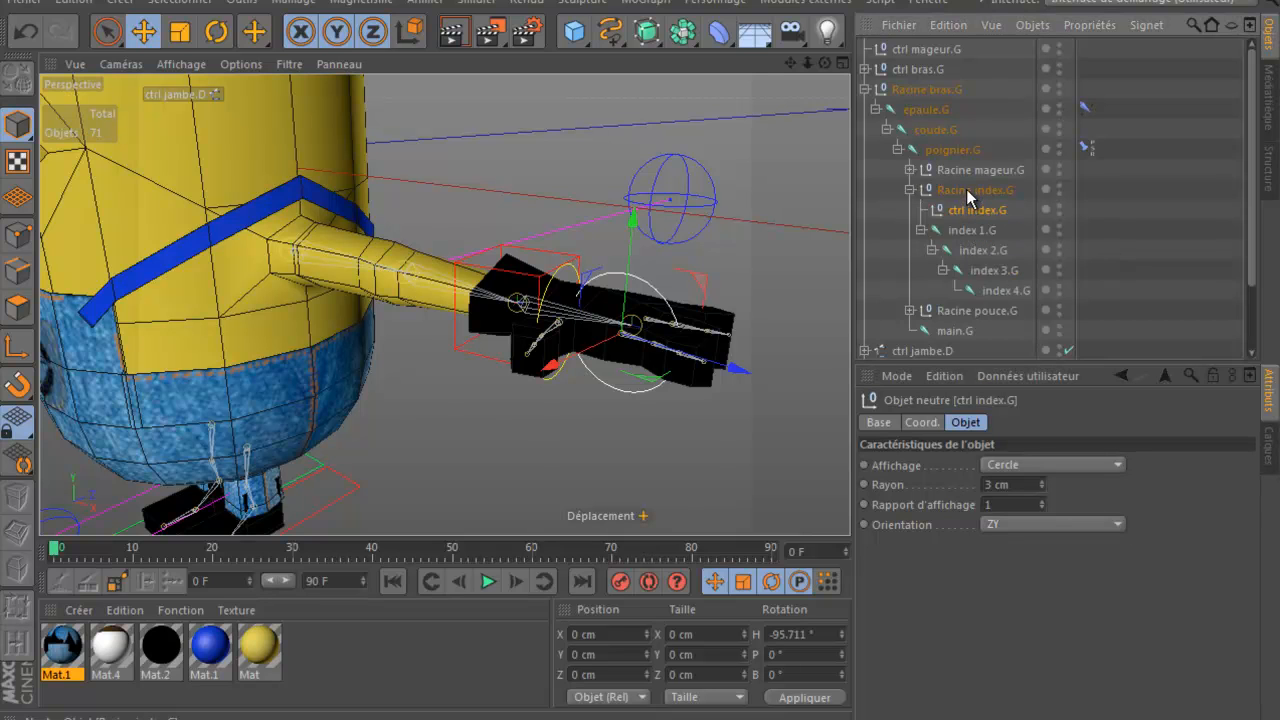
left_click(909, 190)
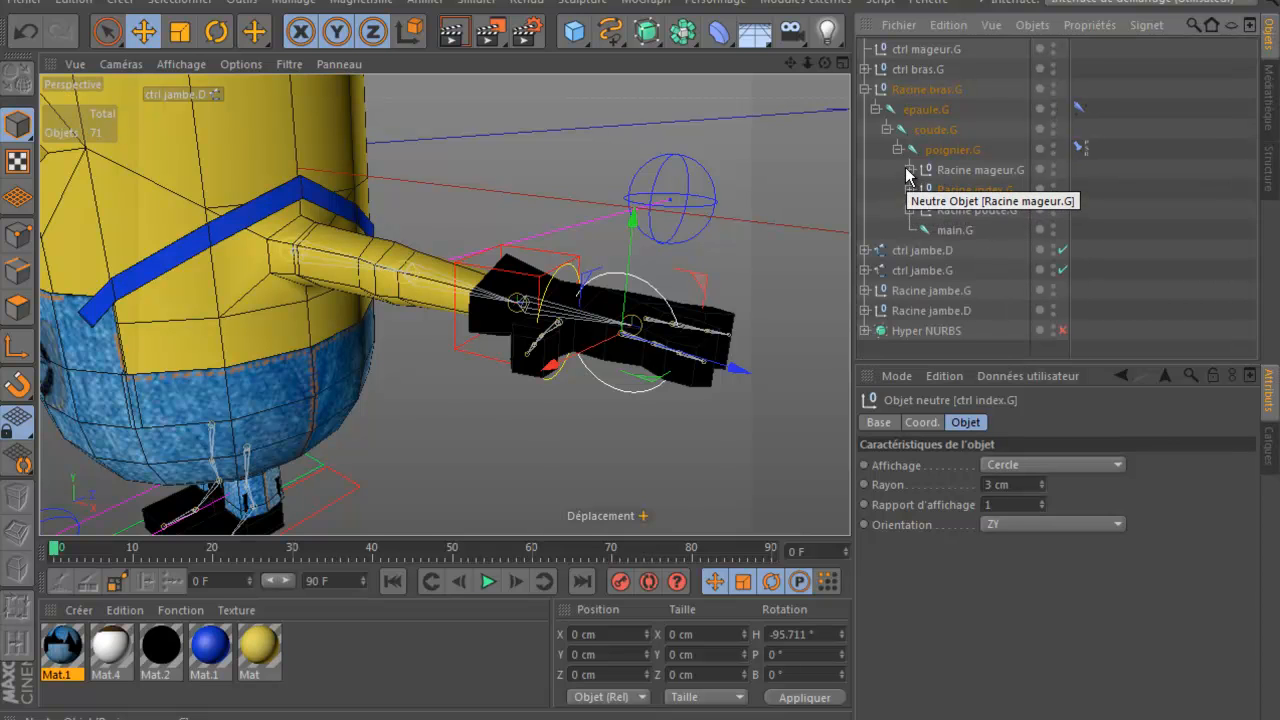
left_click(910, 170)
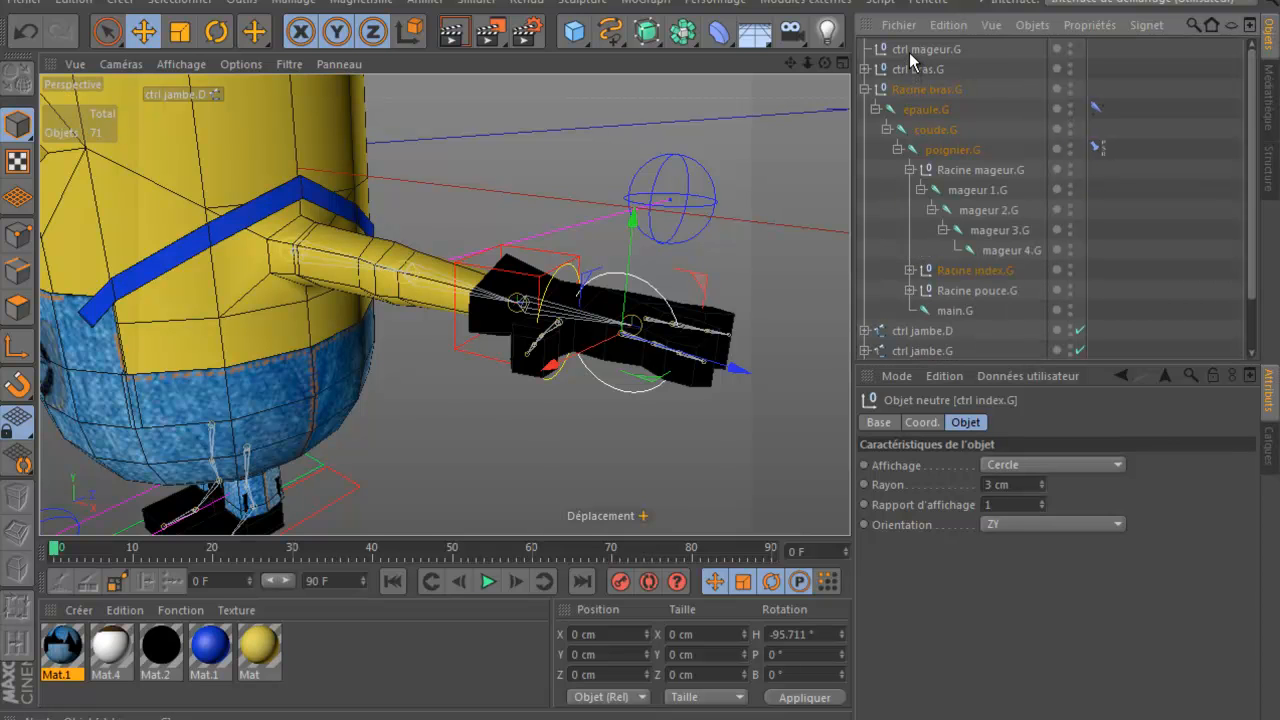
left_click_drag(909, 52, 966, 195)
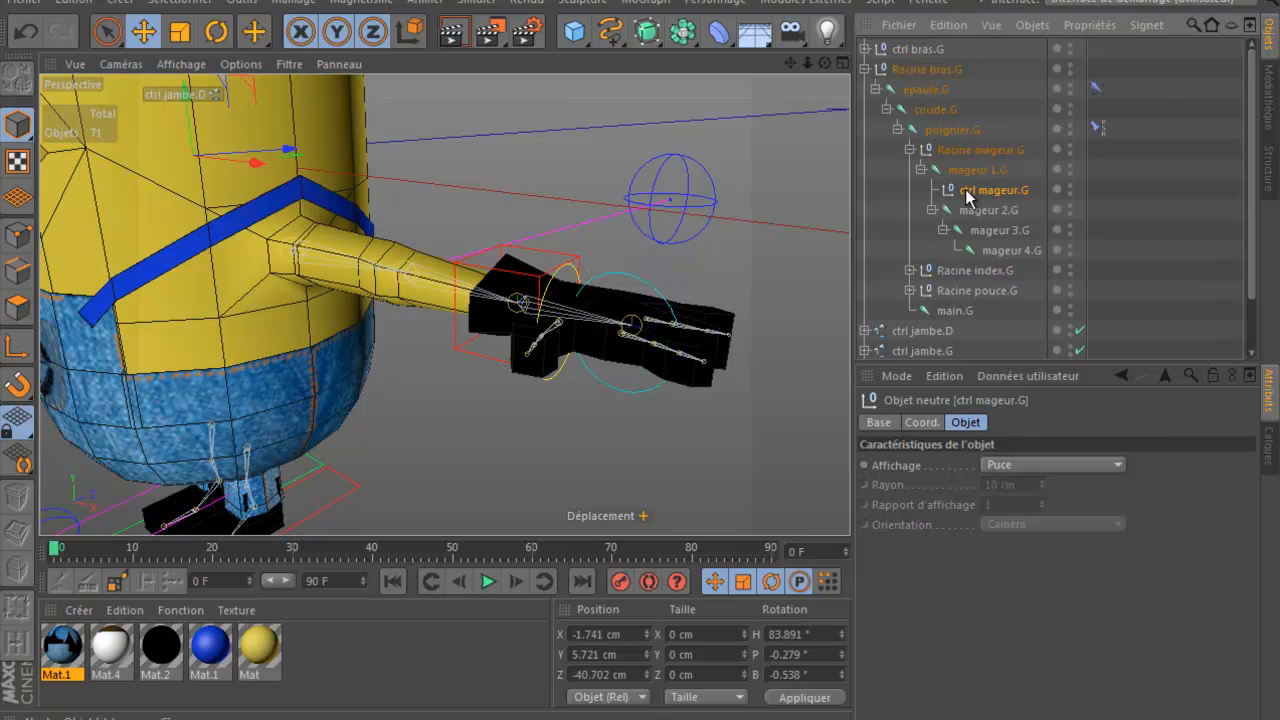
Step: Display ctrl mageur.G as a Cercle with a radius of 3 cm and ZY orientation
left_click(1013, 464)
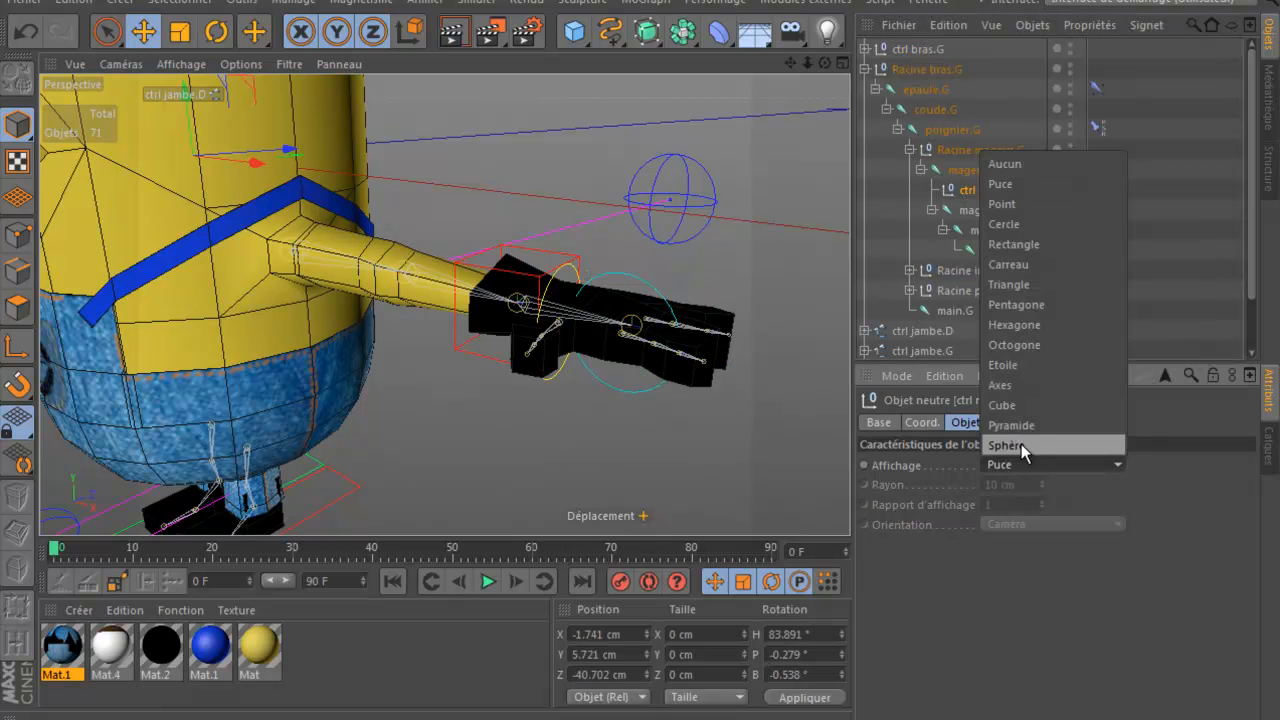
left_click(1035, 226)
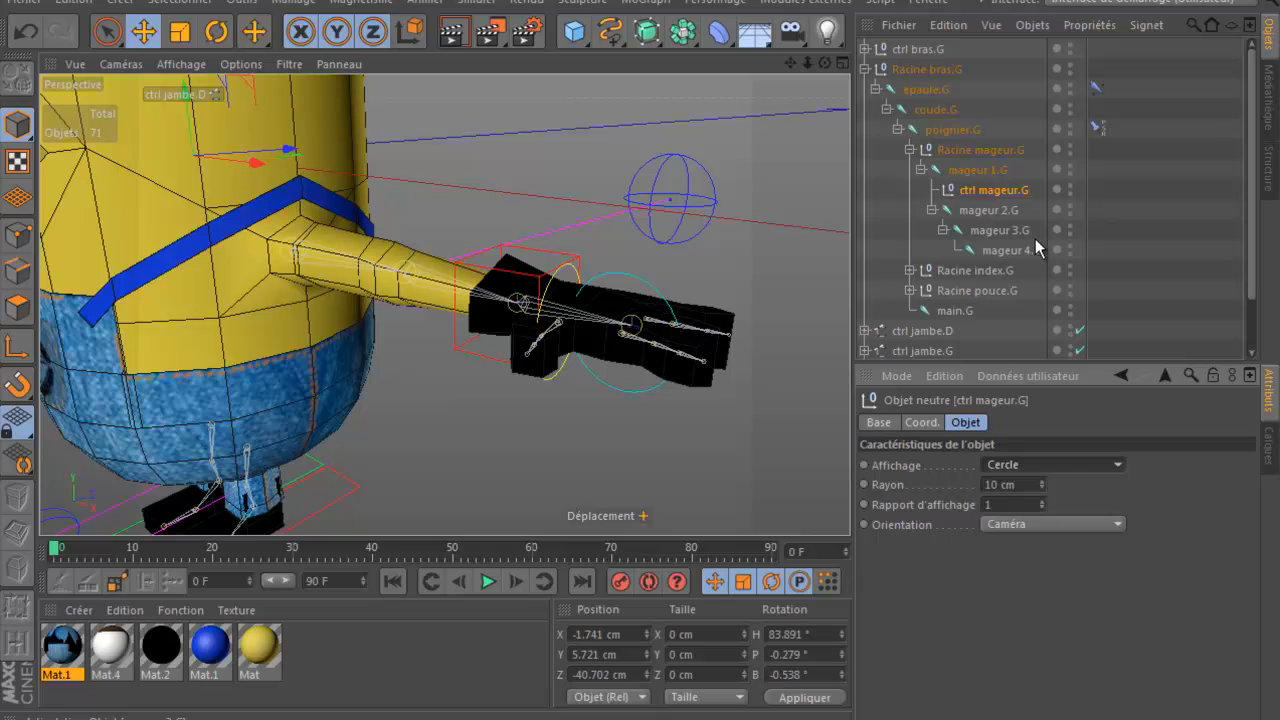
double_click(1000, 484)
type("3")
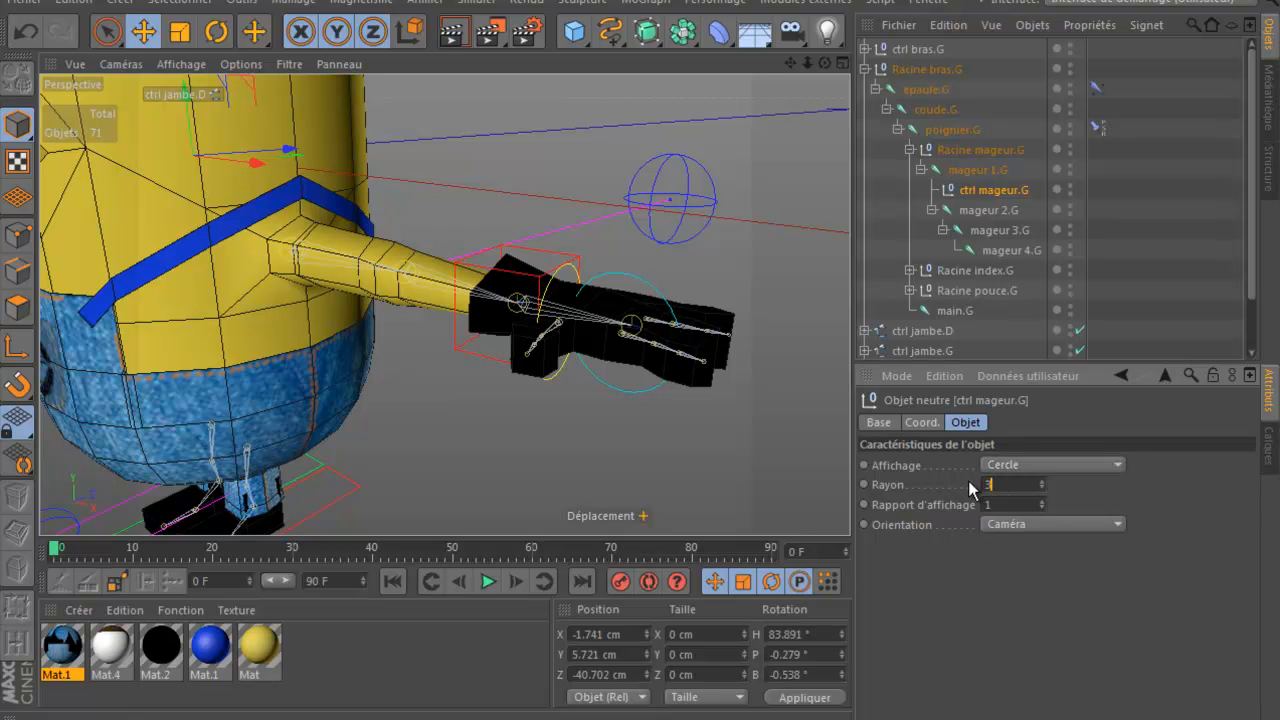
left_click(1010, 524)
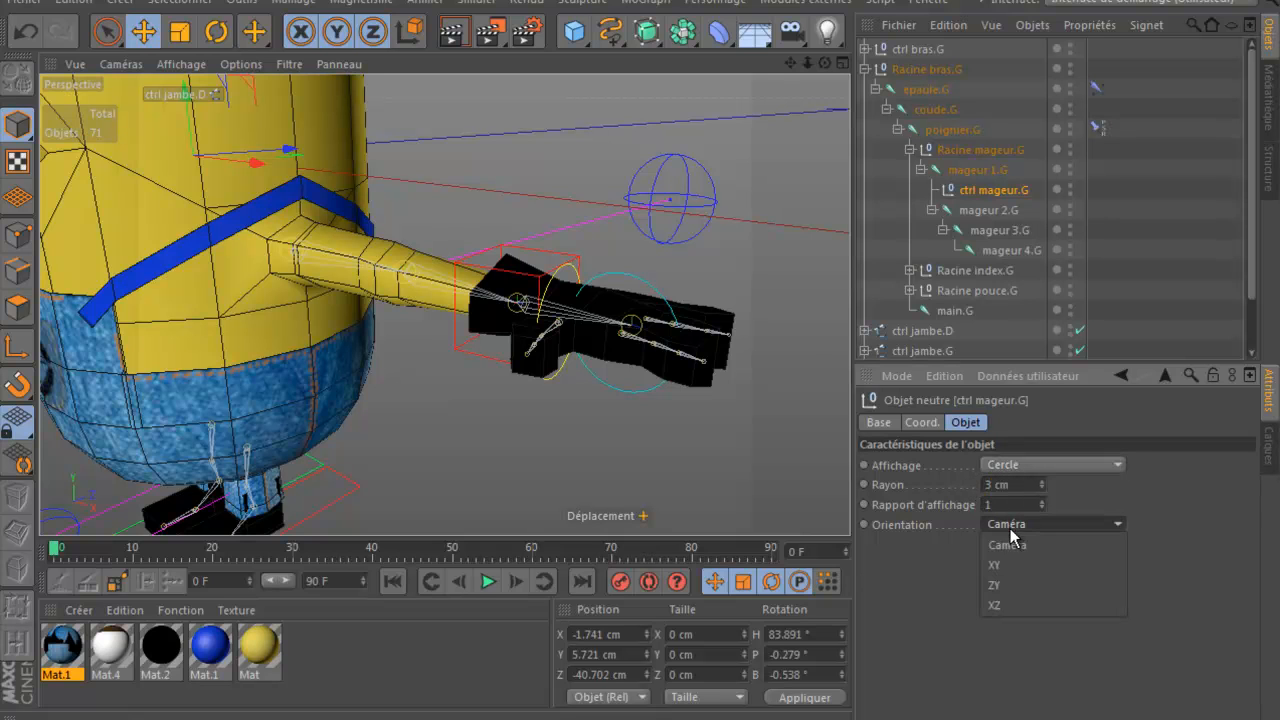
left_click(1013, 583)
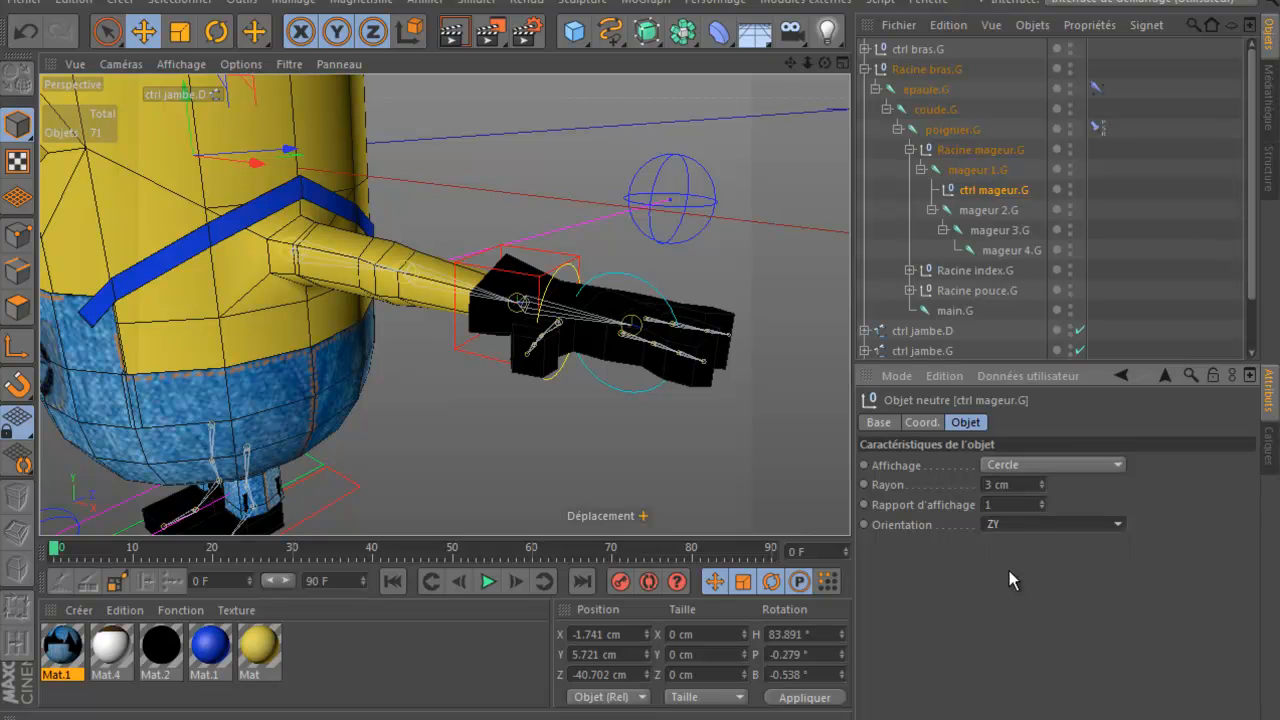
Step: Set the X, Y and Z position of ctrl mageur.G to 0 cm
left_click(922, 422)
left_click_drag(984, 465, 911, 470)
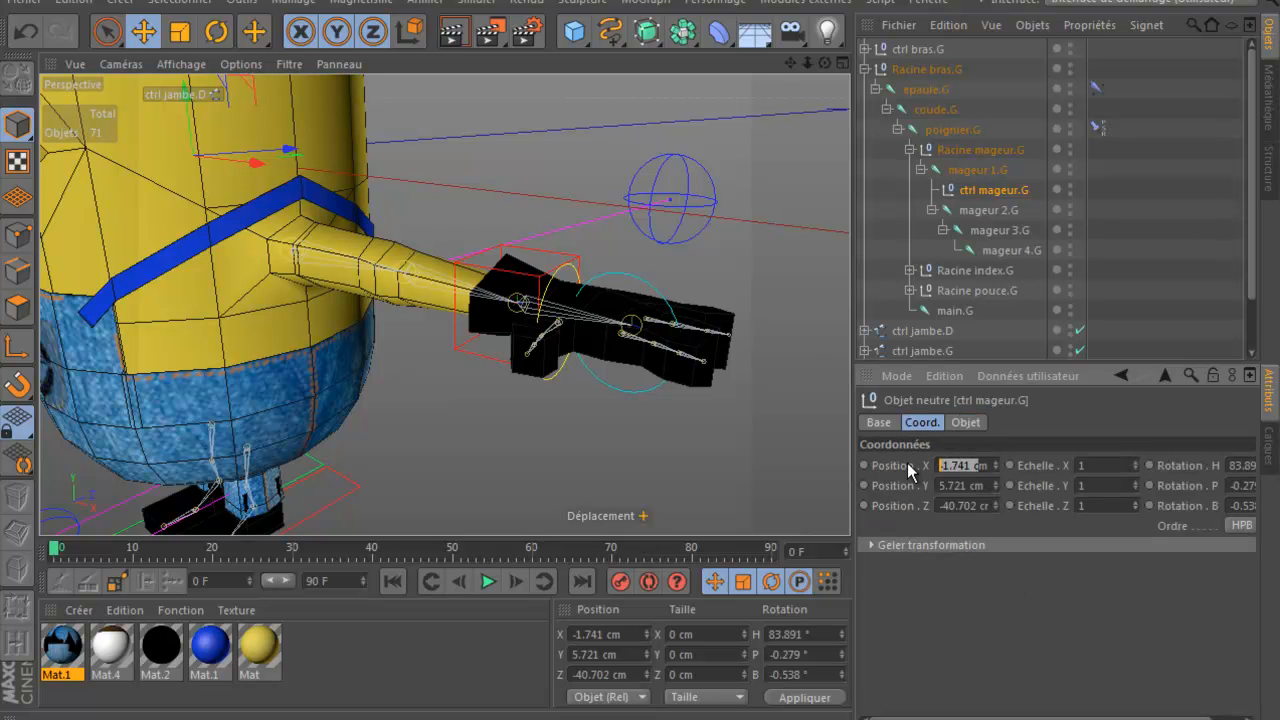
type("0")
key("Tab")
type("0")
key("Tab")
type("0")
Step: Set the H, P and B rotation of ctrl mageur.G to 0°
key("Tab")
key("Tab")
key("Tab")
key("Tab")
type("0")
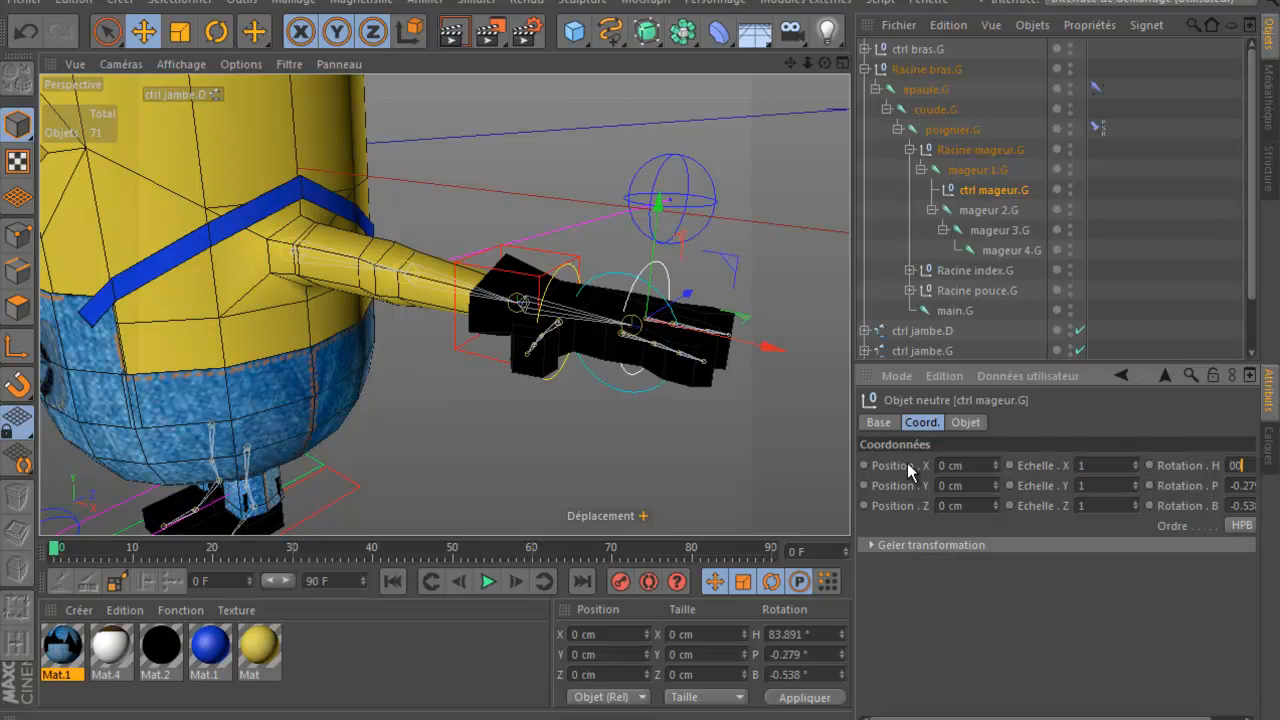
key("Tab")
type("0")
key("Tab")
type("0")
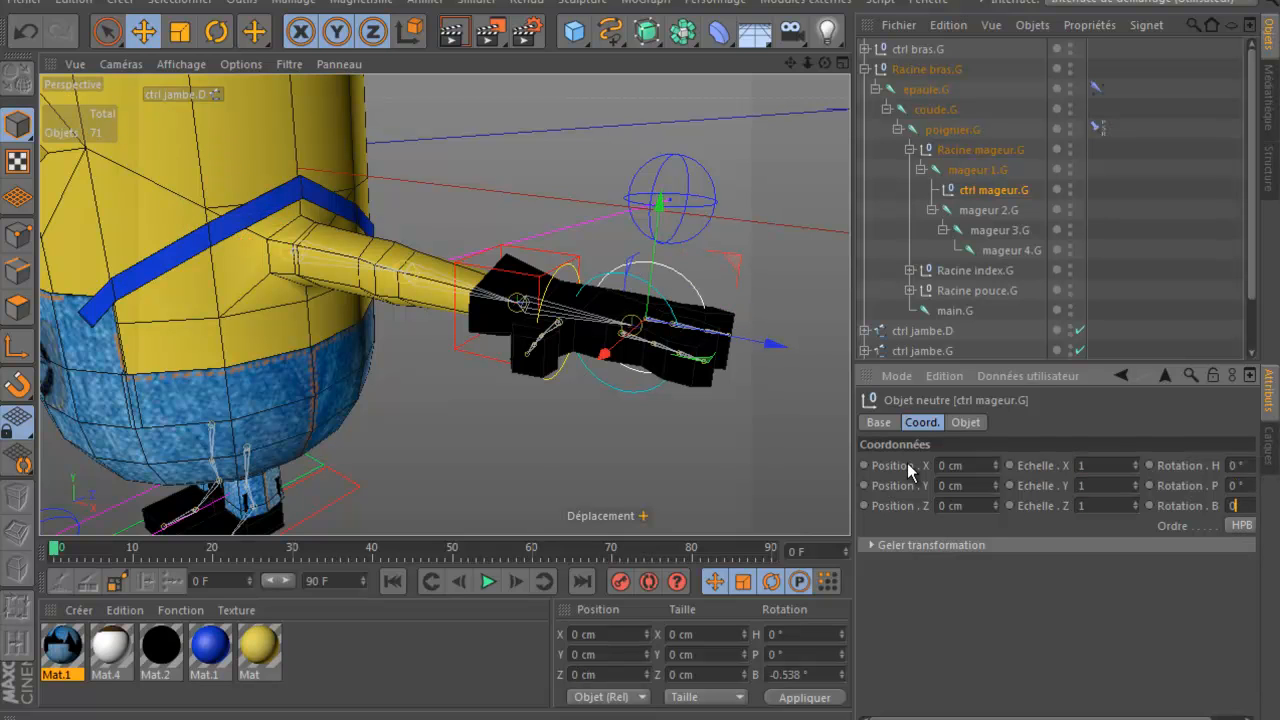
Step: Set the display color of ctrl mageur.G to Activée with a magenta tone, and move it directly under Racine mageur.G
left_click(878, 423)
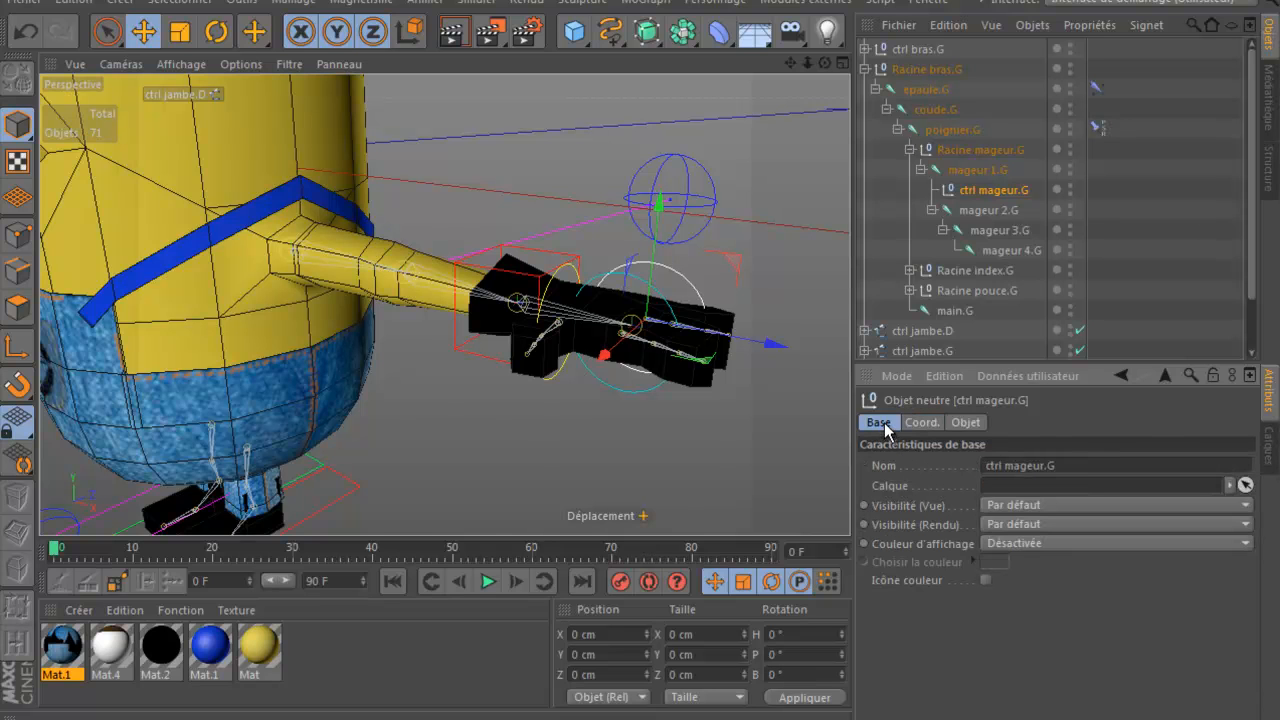
left_click(1038, 544)
left_click(1036, 604)
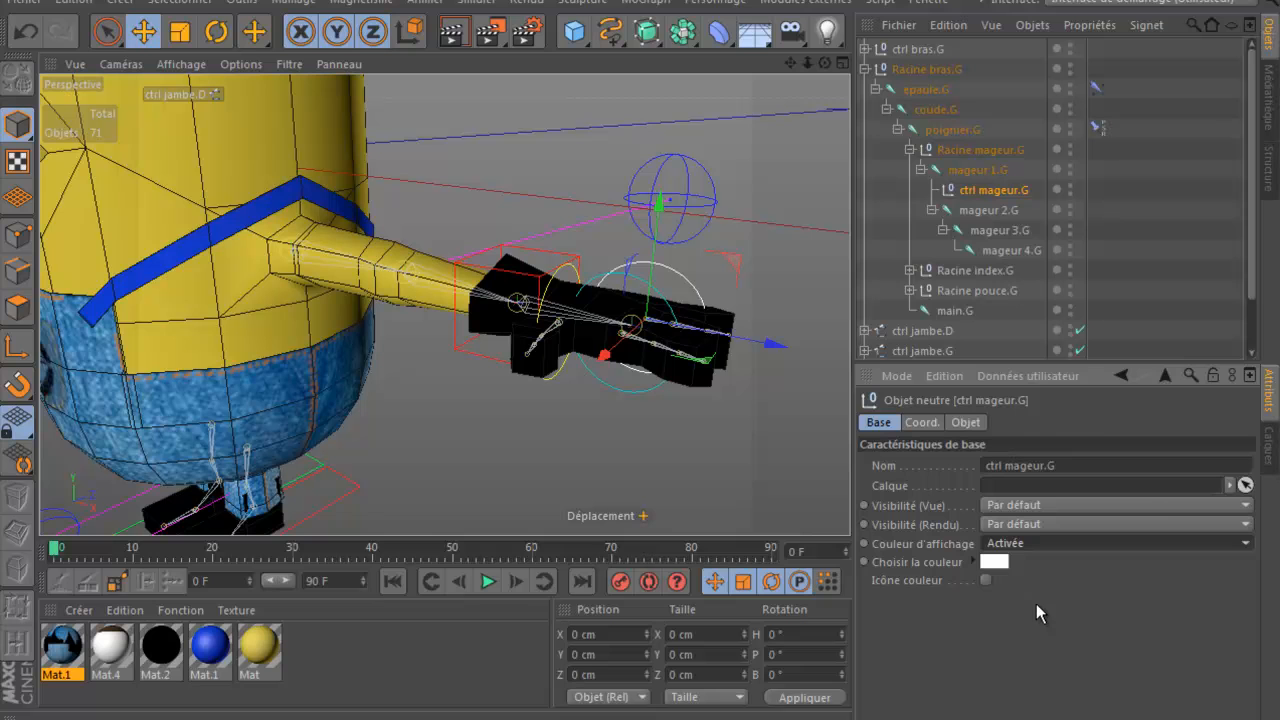
left_click(996, 563)
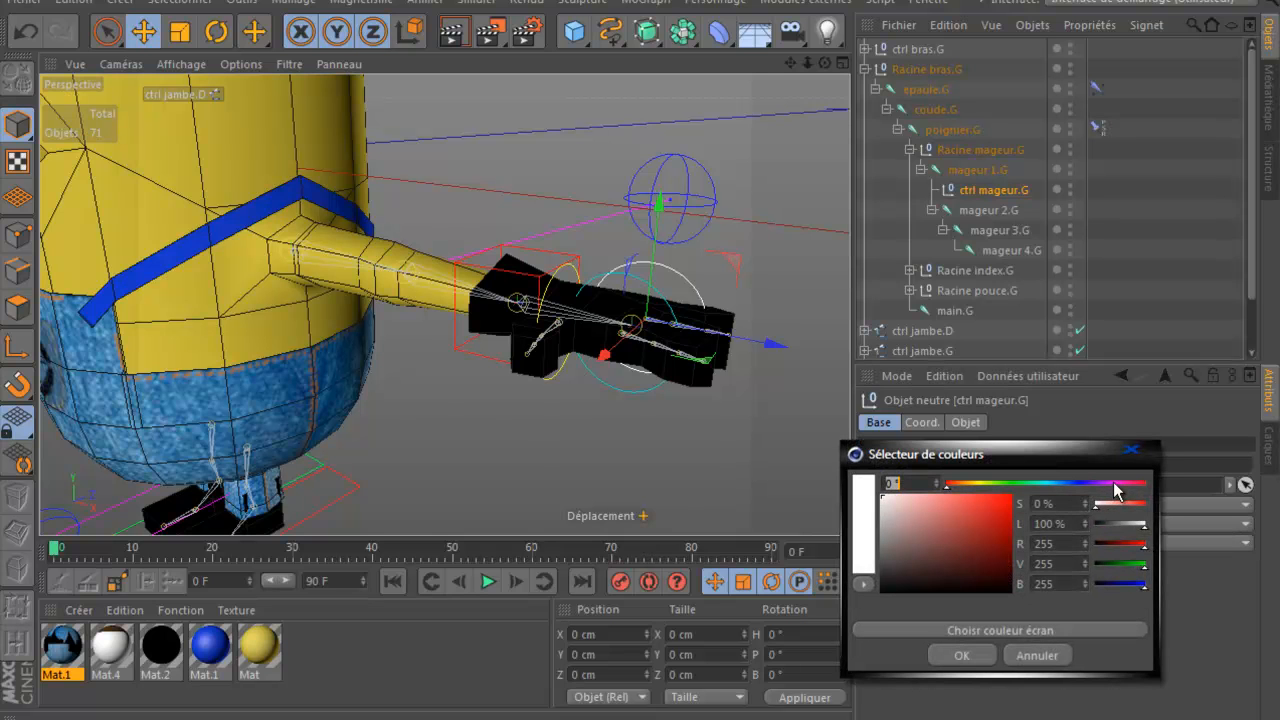
left_click(1112, 485)
left_click(1001, 510)
left_click(962, 655)
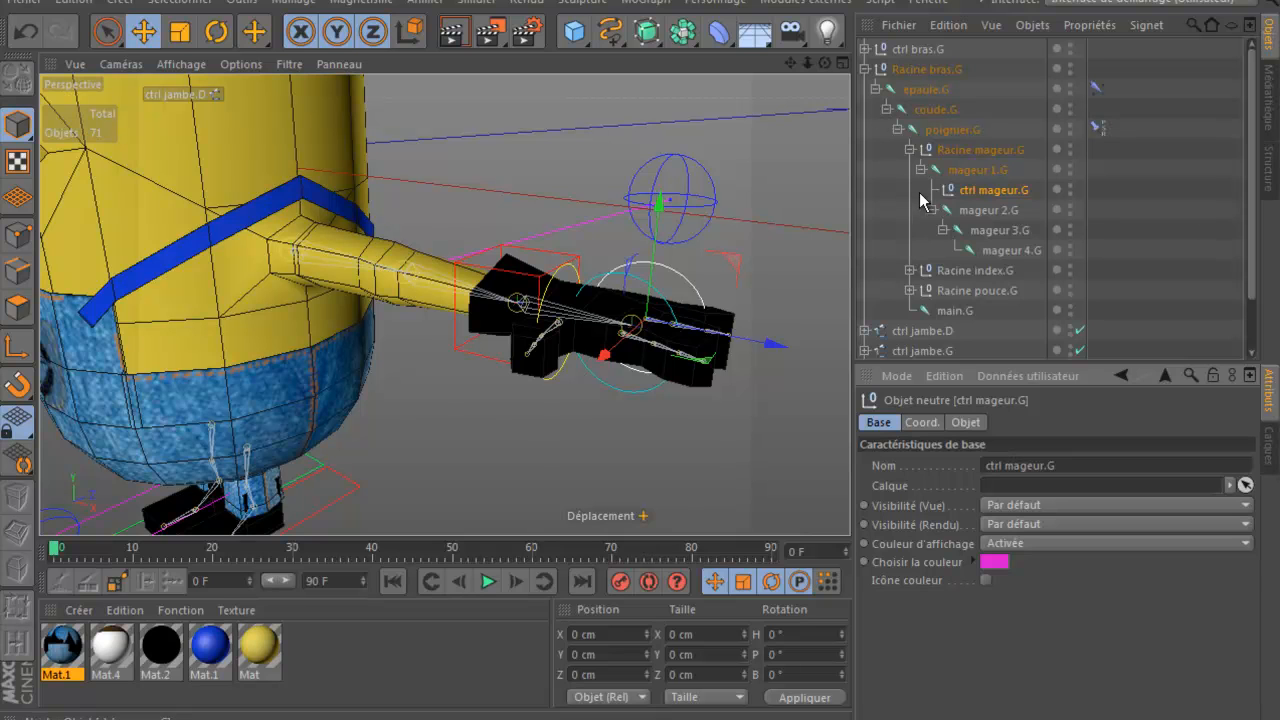
left_click_drag(980, 191, 969, 157)
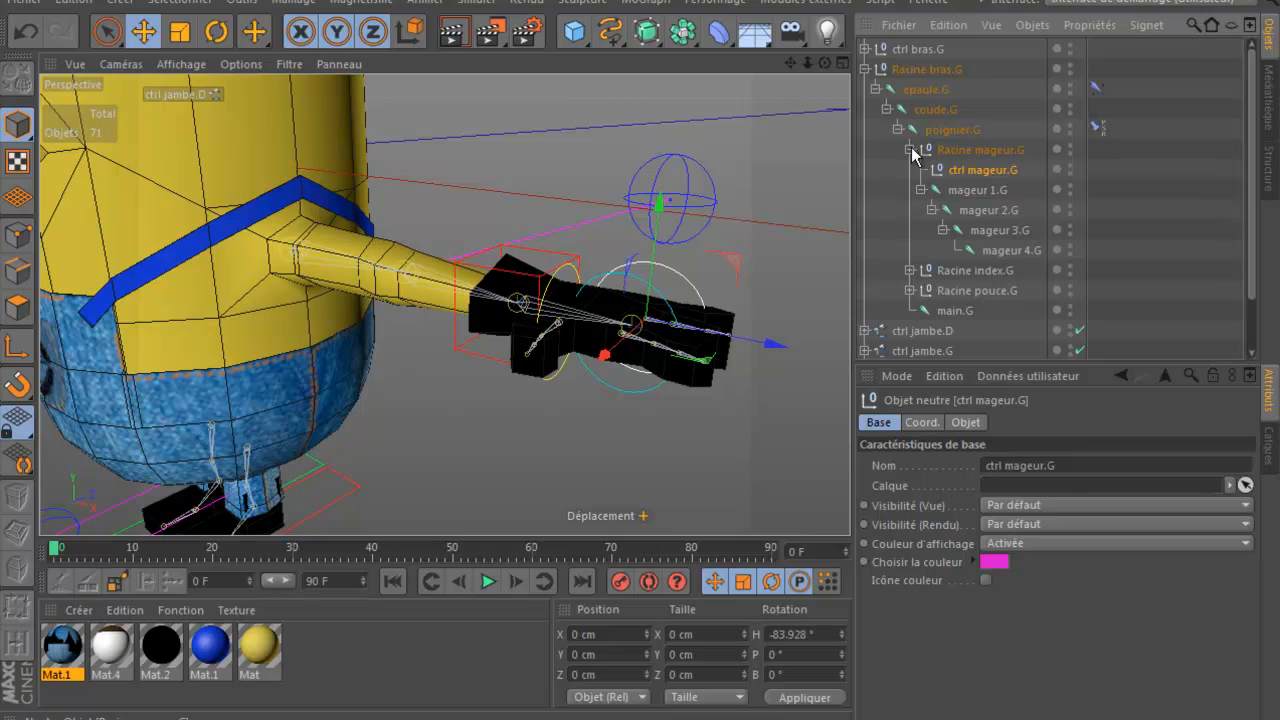
left_click(910, 150)
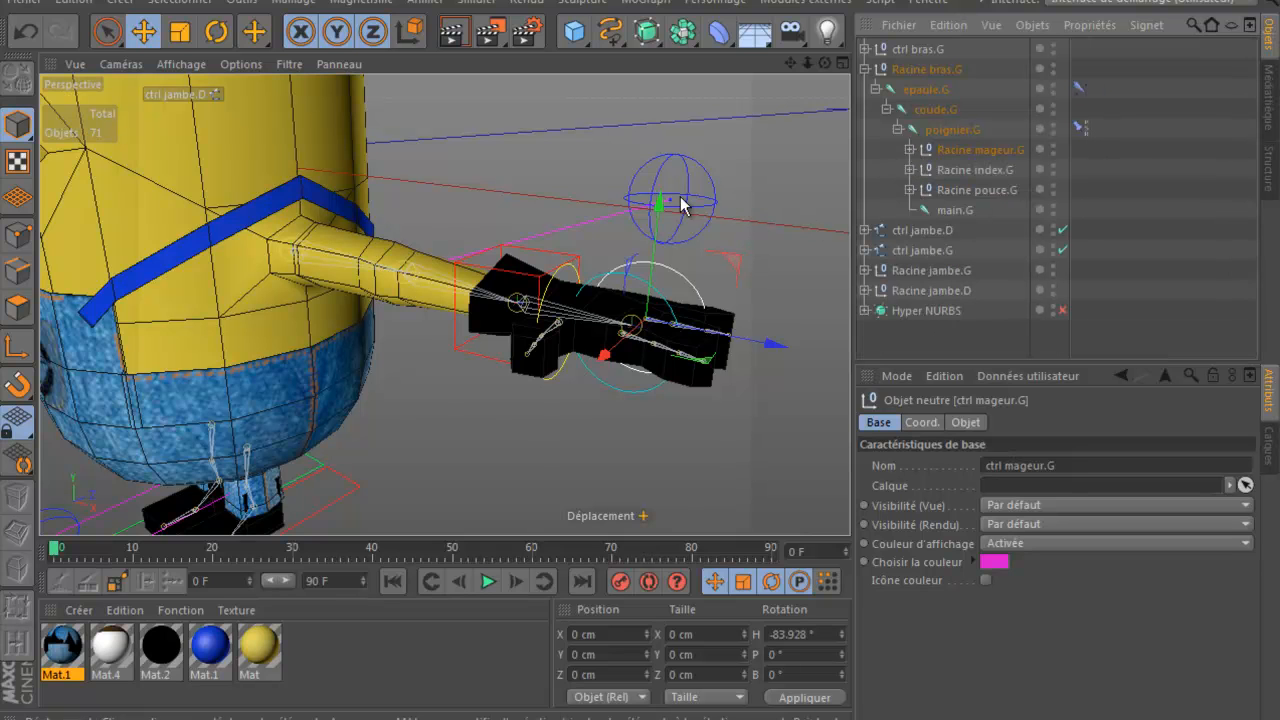
Step: Try rotating ctrl mageur.G about 1.8° in pitch and undo the rotation
key("r")
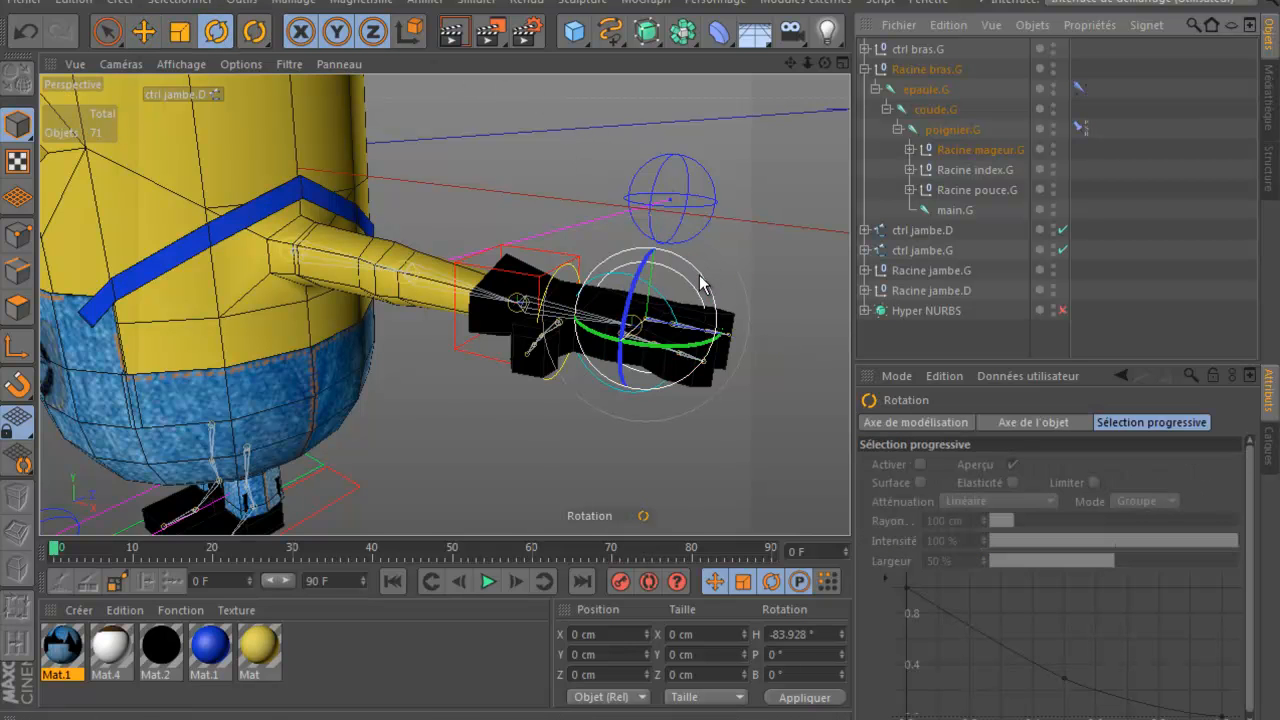
mouse_move(700, 283)
left_mouse_down()
mouse_move(714, 288)
mouse_move(725, 338)
mouse_move(694, 262)
left_mouse_up()
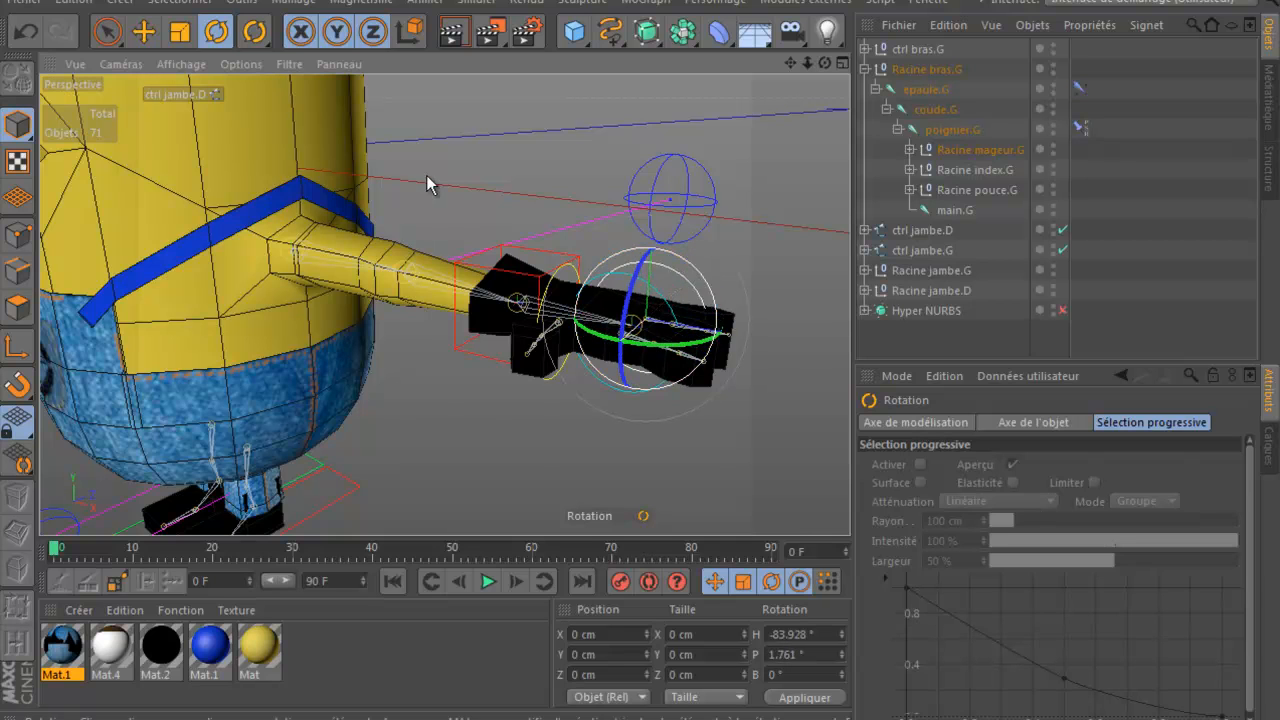
left_click(26, 31)
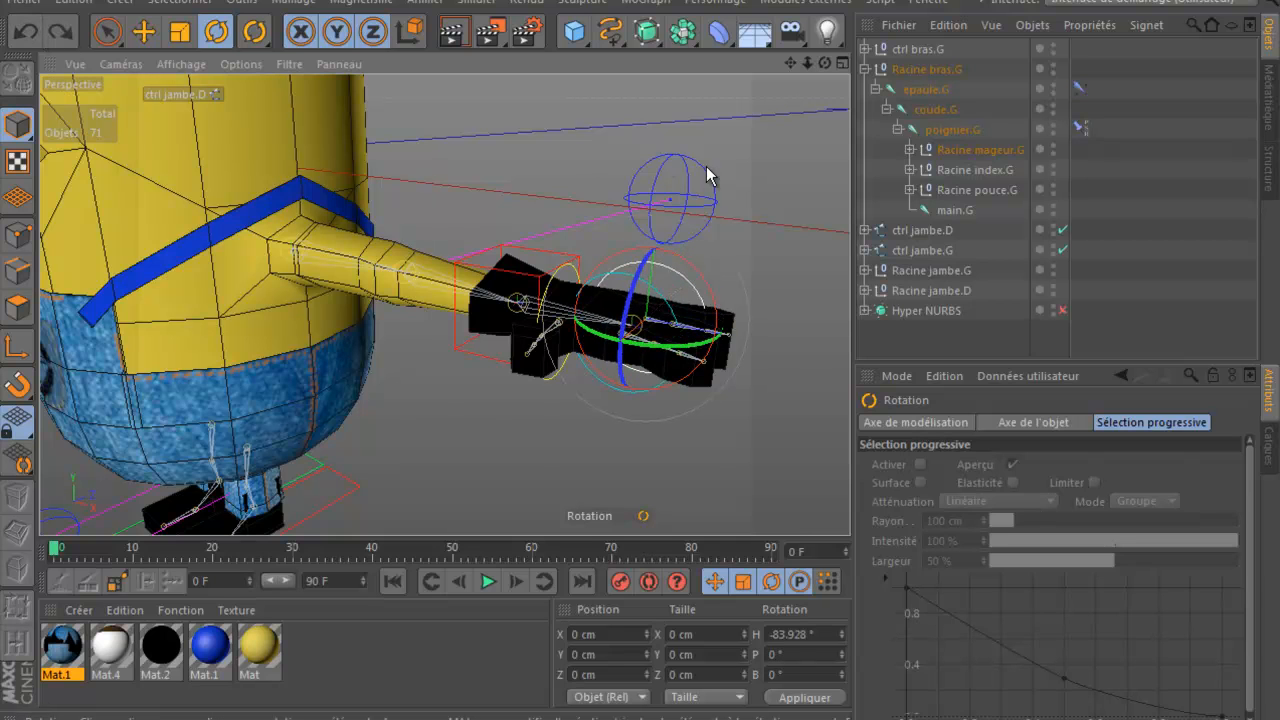
Step: Add an XPresso tag to ctrl bras.G and move its editor window clear of the object hierarchy
left_click(917, 48)
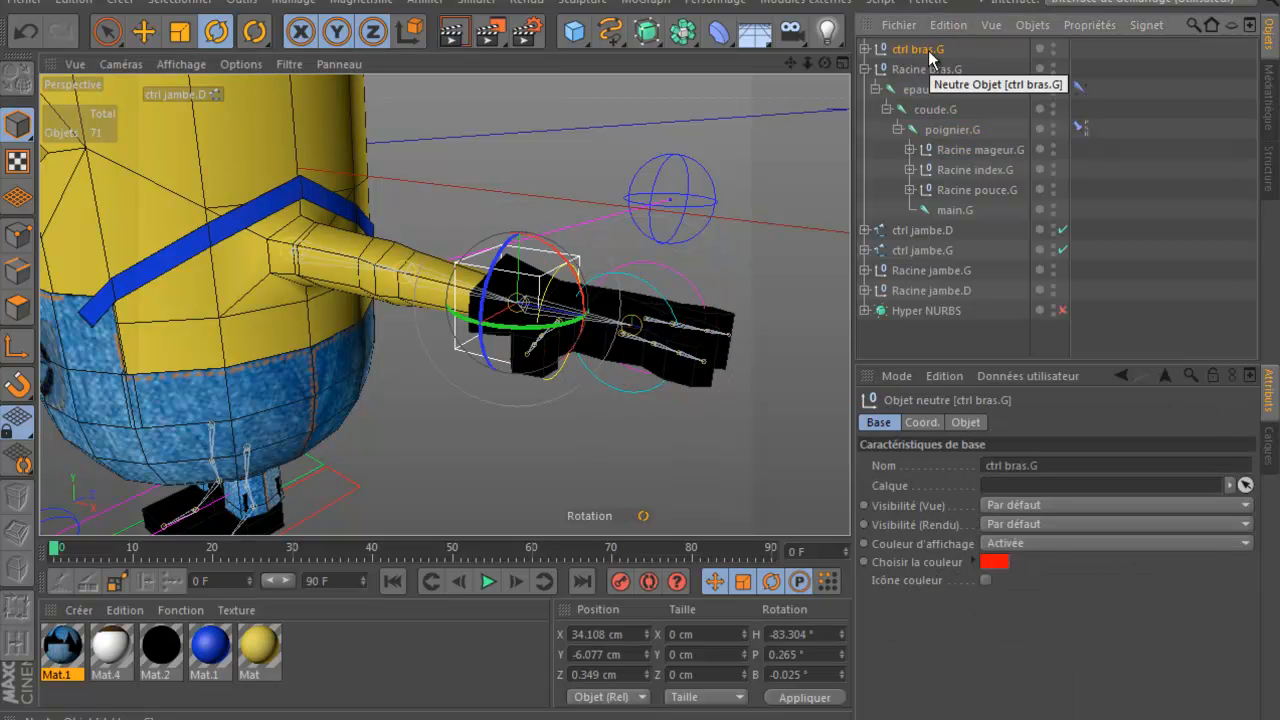
right_click(929, 58)
mouse_move(987, 35)
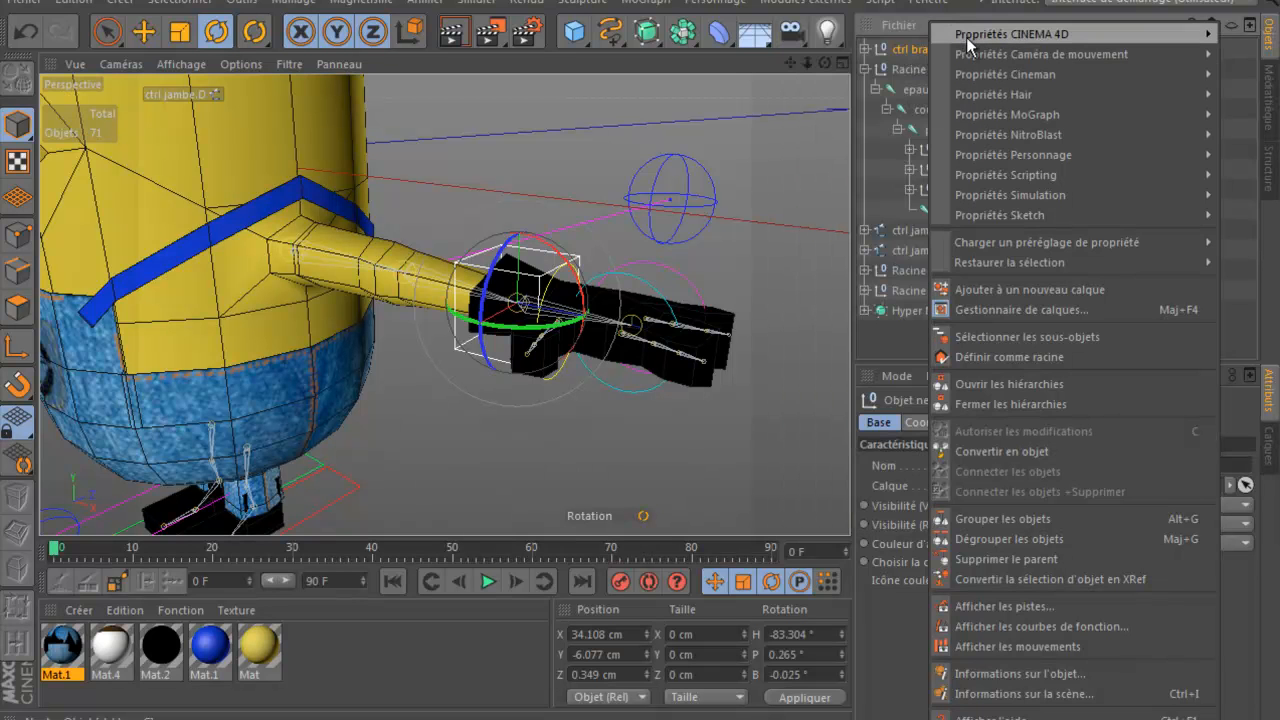
left_click(817, 517)
left_click_drag(160, 0, 114, 78)
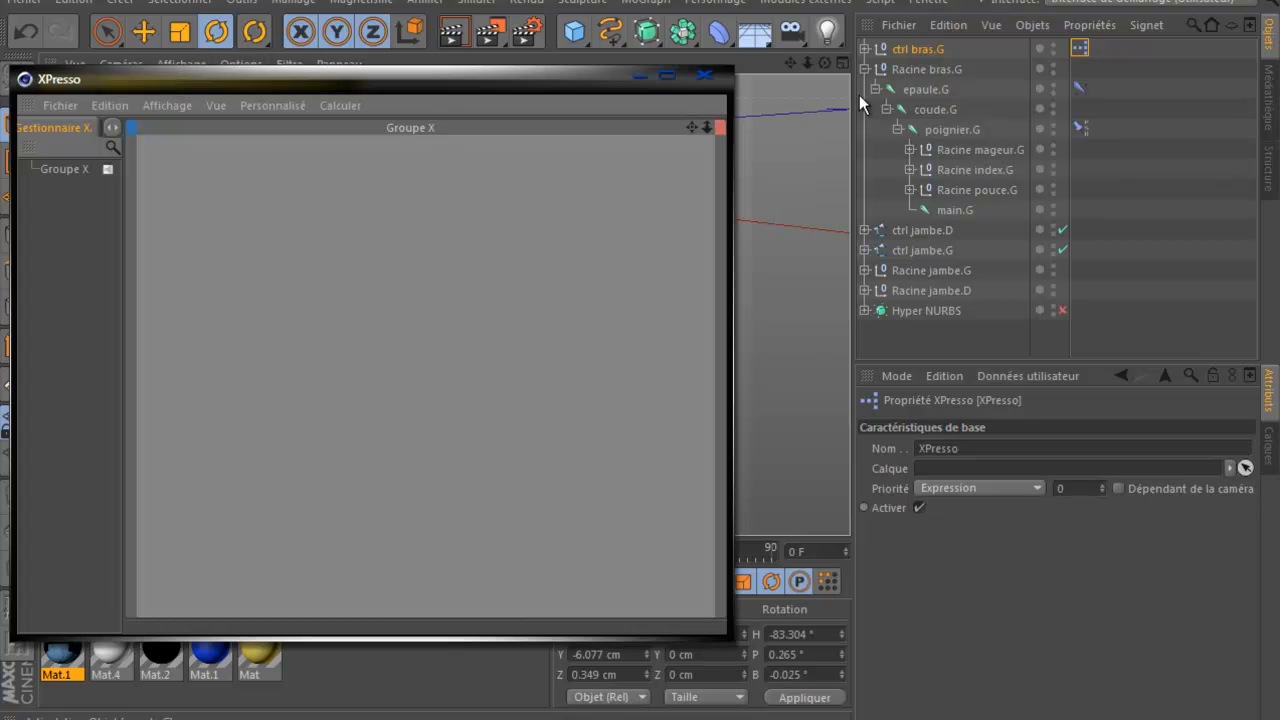
Step: Expand Racine pouce.G and add ctrl pouce.G as a node in the XPresso group
left_click(910, 190)
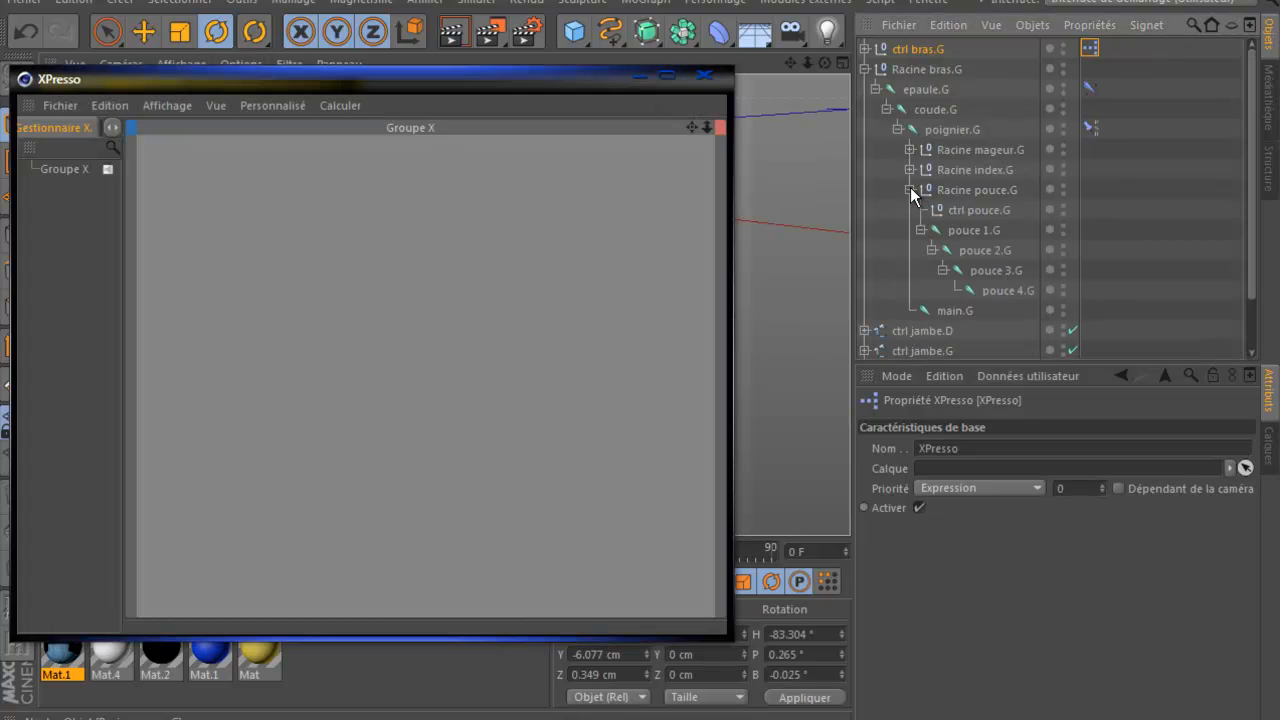
left_click(970, 212)
left_click_drag(970, 212, 189, 202)
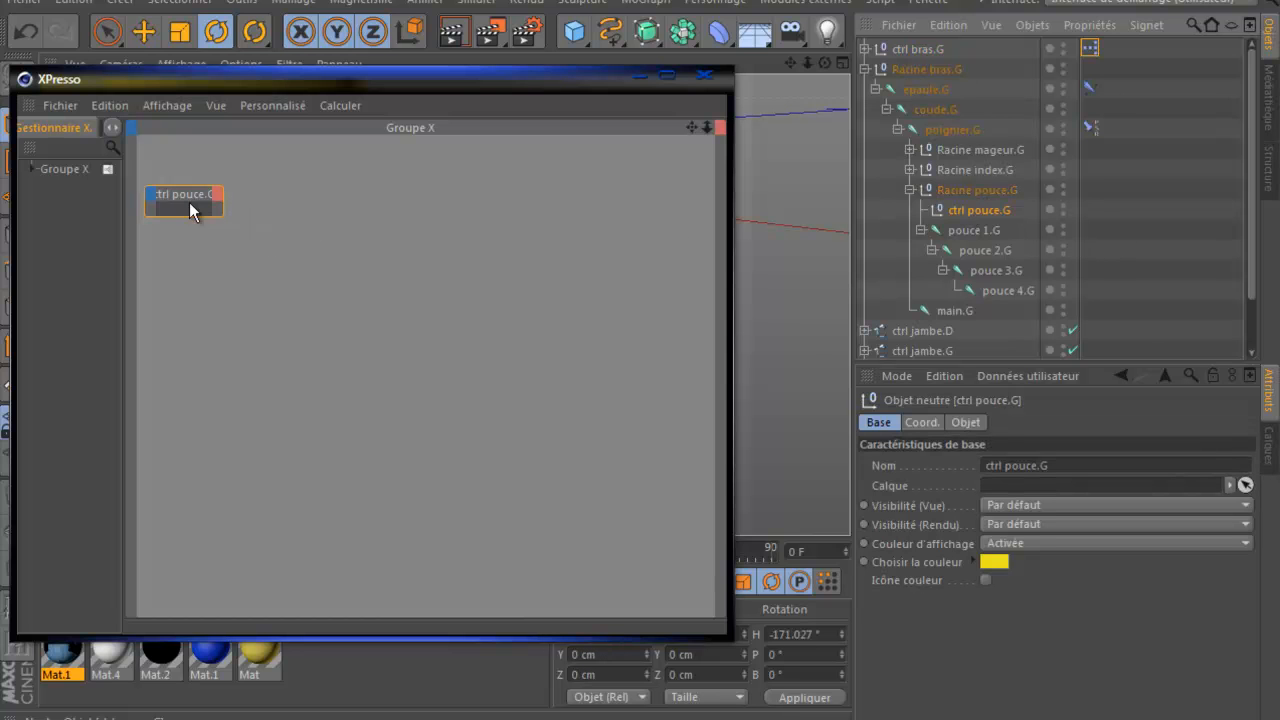
Step: Add the pouce 1.G, pouce 2.G and pouce 3.G joints as nodes beside ctrl pouce.G in the XPresso group
left_click(973, 230)
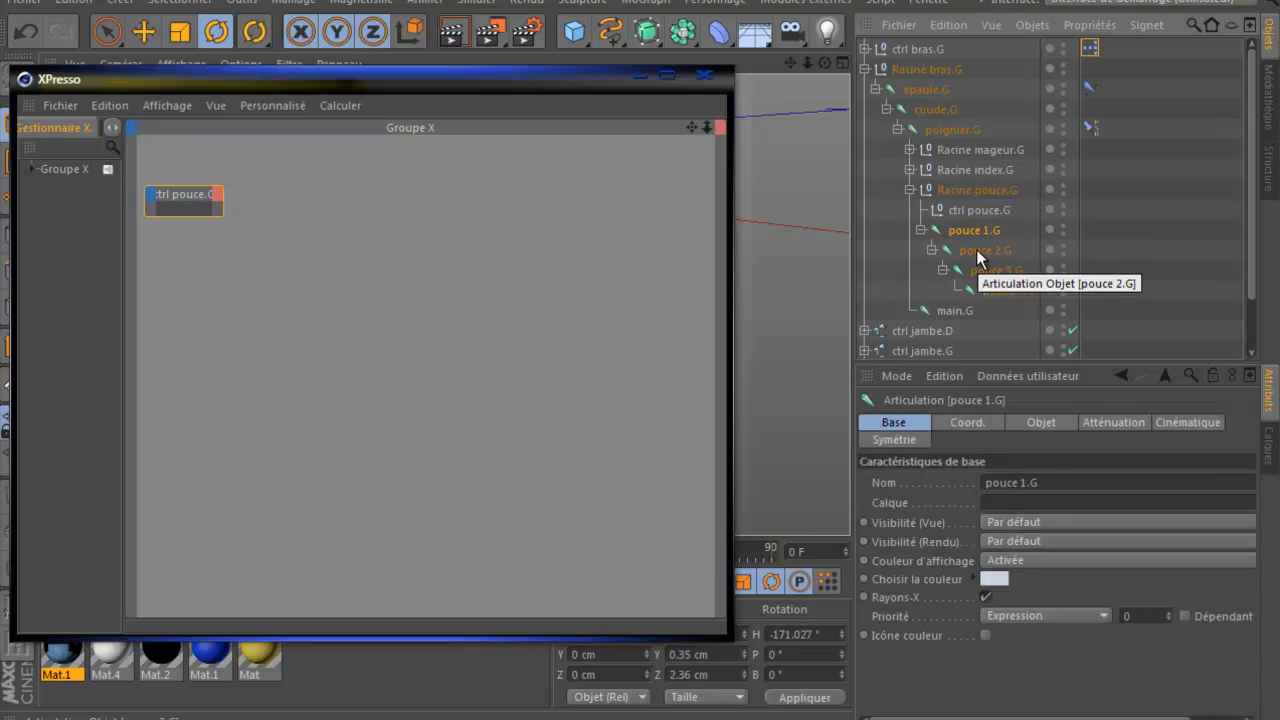
left_click(979, 251, "ctrl")
left_click(990, 272, "ctrl")
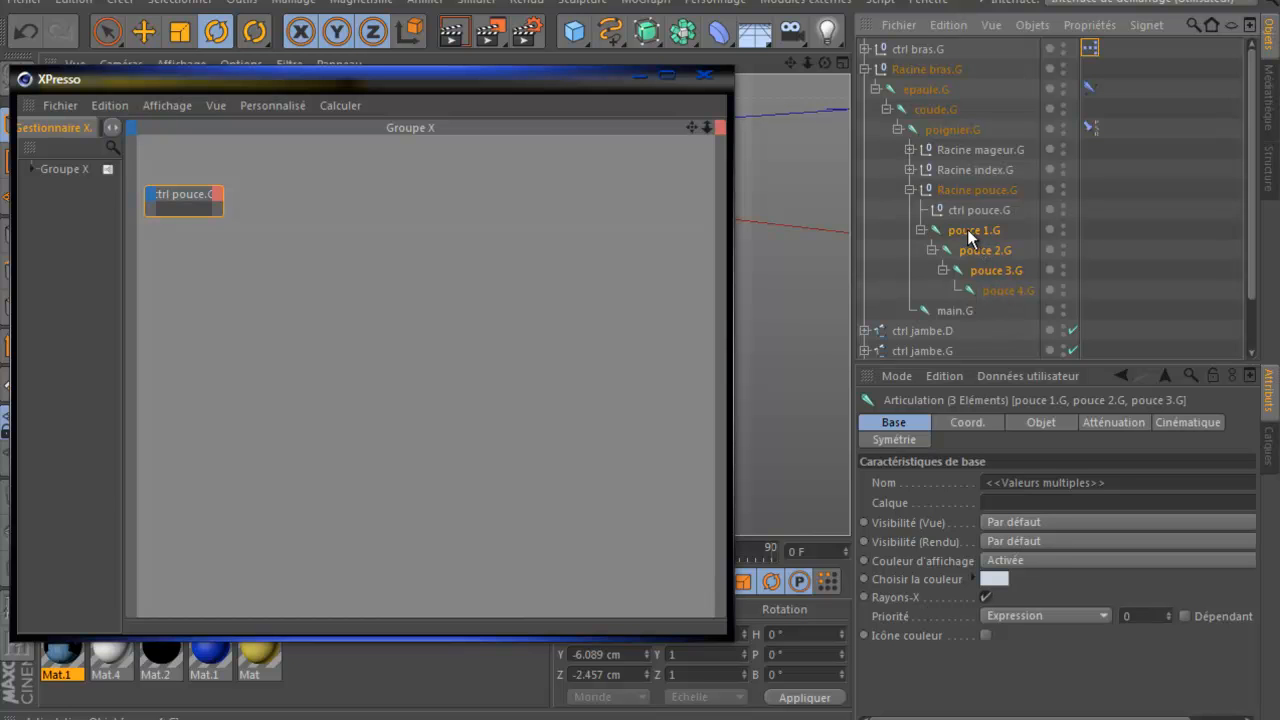
left_click_drag(452, 220, 378, 206)
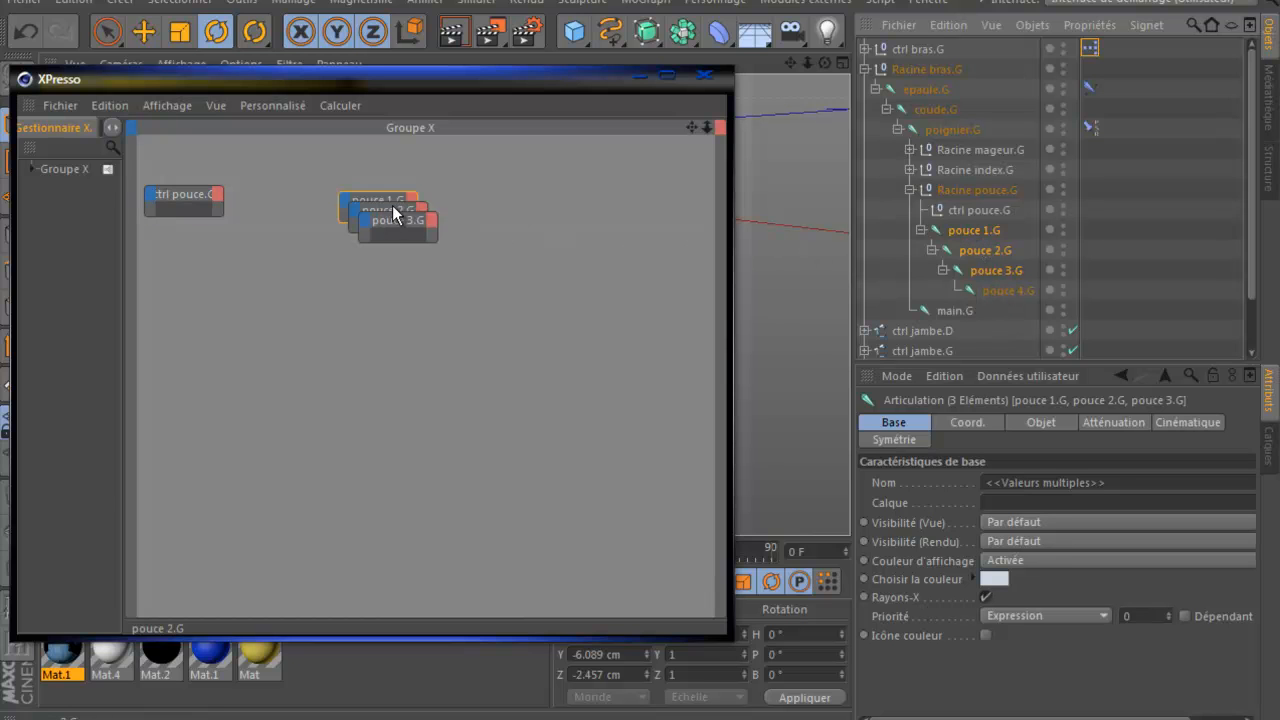
Step: Collapse Racine pouce.G, expand Racine index.G and add ctrl index.G as a node below ctrl pouce.G in the XPresso group
left_click(909, 189)
left_click(909, 169)
left_click(970, 190)
left_click_drag(819, 220, 183, 334)
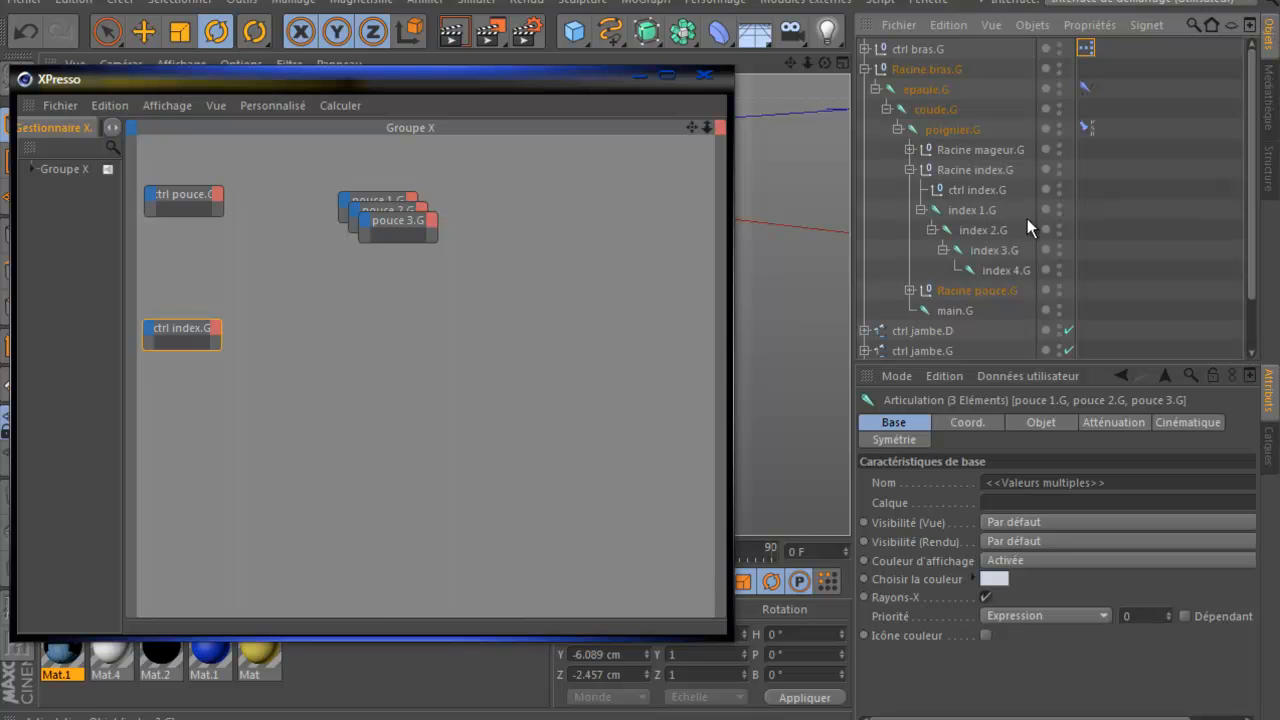
Step: Add the index 1.G, index 2.G and index 3.G joints as nodes beside ctrl index.G in the XPresso group
left_click(966, 208)
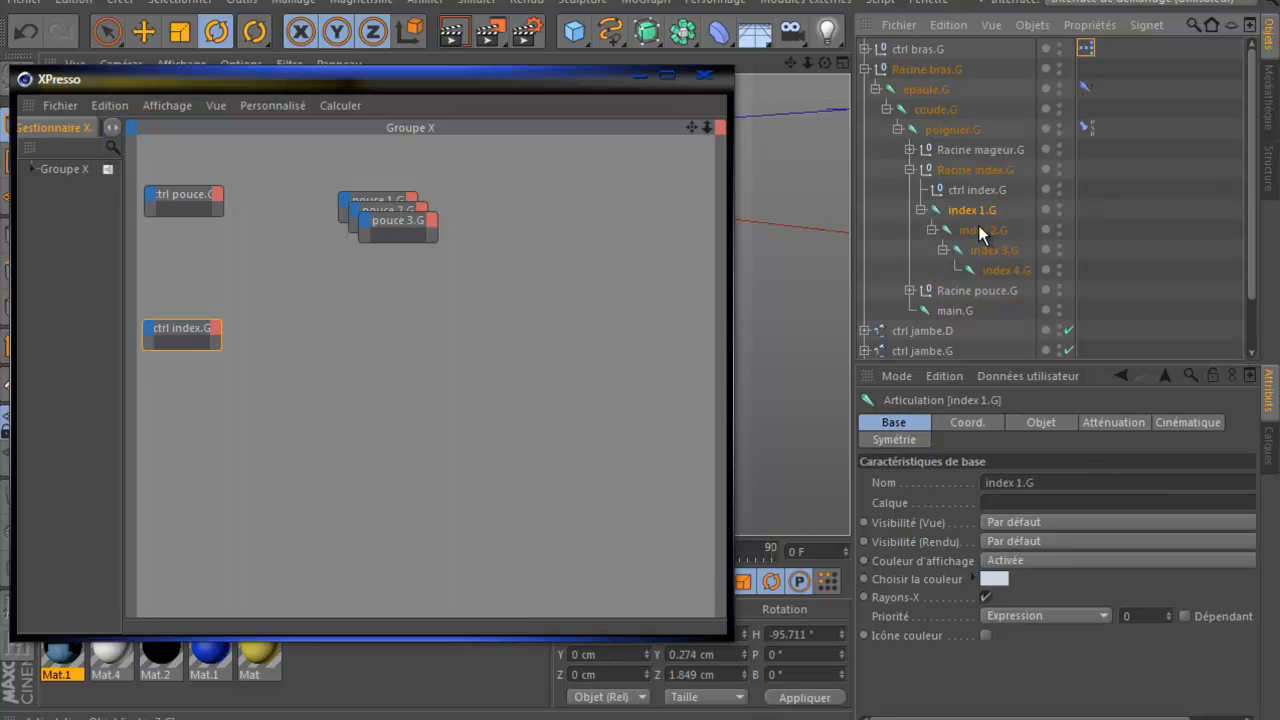
left_click(980, 230, "ctrl")
left_click(992, 250, "ctrl")
left_click_drag(970, 235, 369, 352)
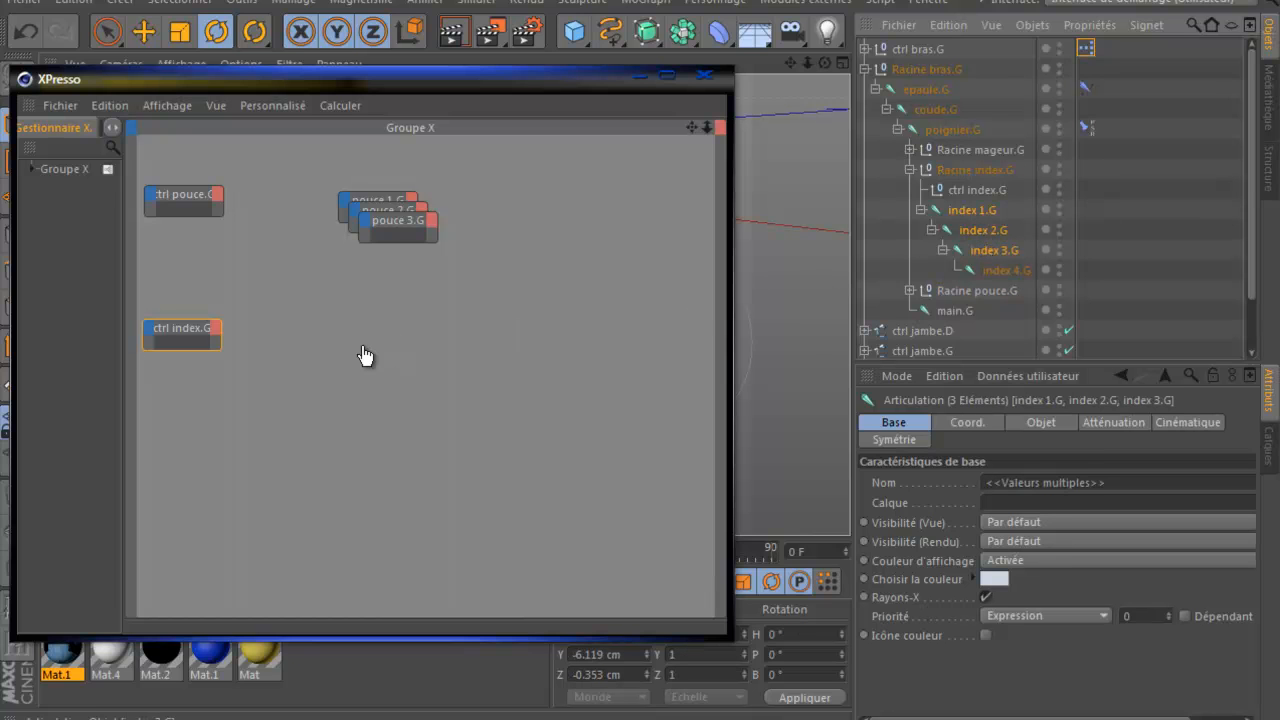
Step: Collapse Racine index.G, expand Racine mageur.G and add ctrl mageur.G as a node below ctrl index.G
left_click(909, 169)
left_click(909, 150)
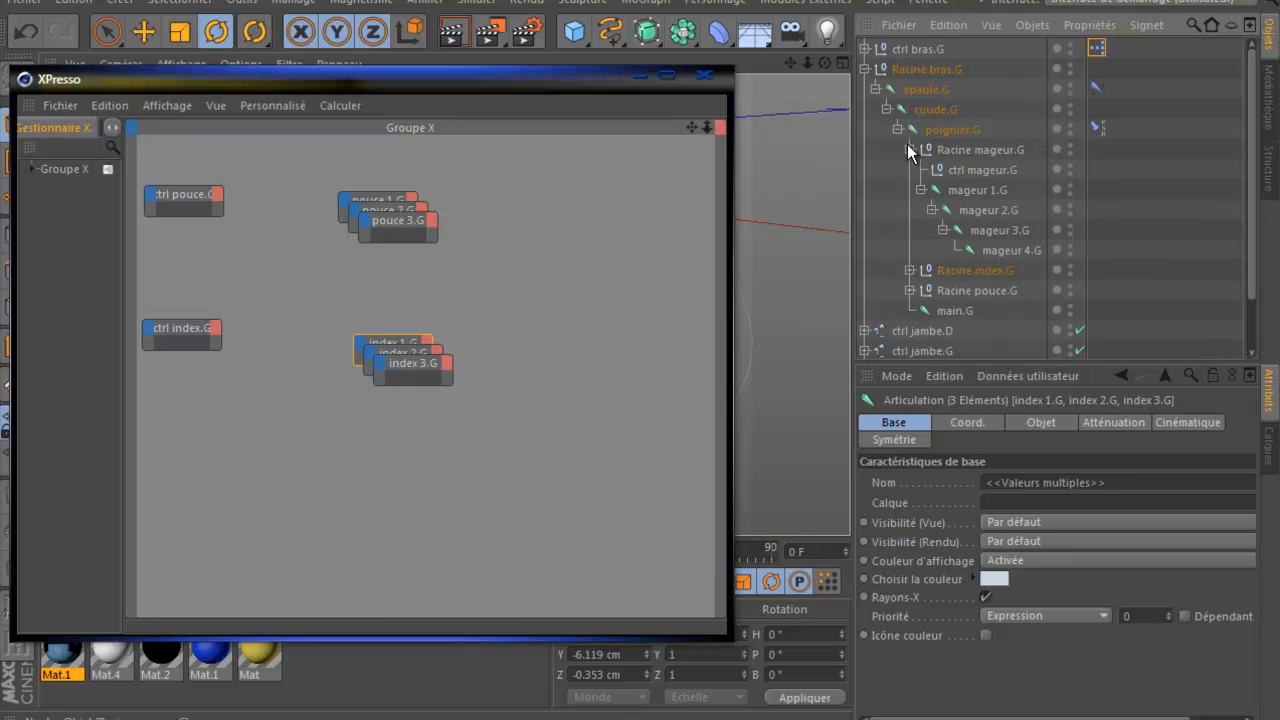
left_click(966, 172)
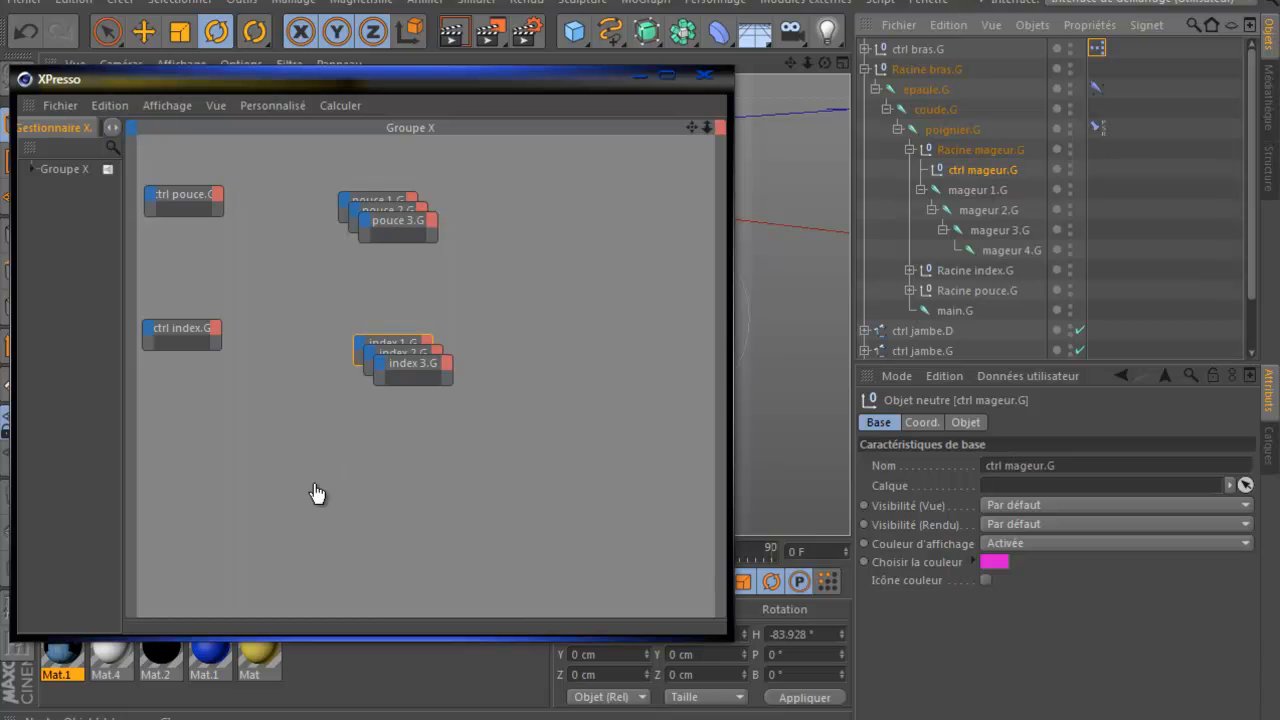
left_click_drag(205, 533, 204, 531)
Step: Add the mageur 1.G, mageur 2.G and mageur 3.G joints as nodes beside ctrl mageur.G in the XPresso group
left_click(971, 190)
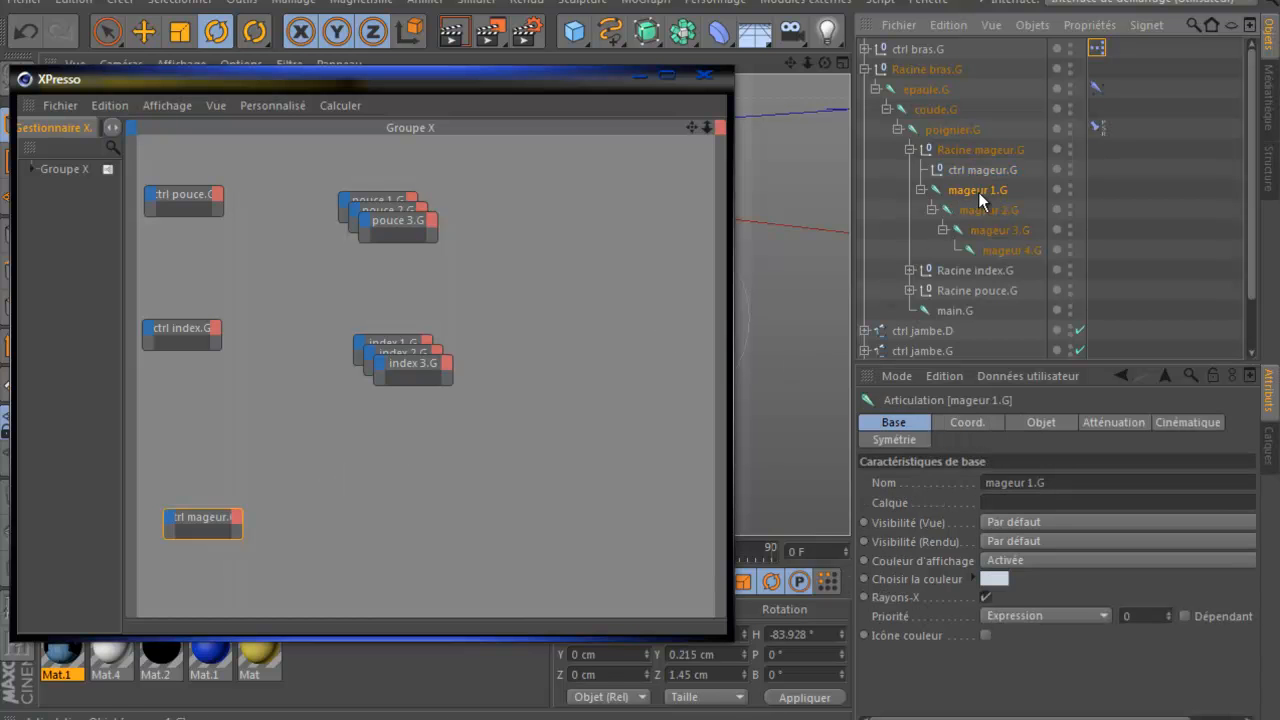
left_click(982, 209, "ctrl")
left_click(993, 238, "ctrl")
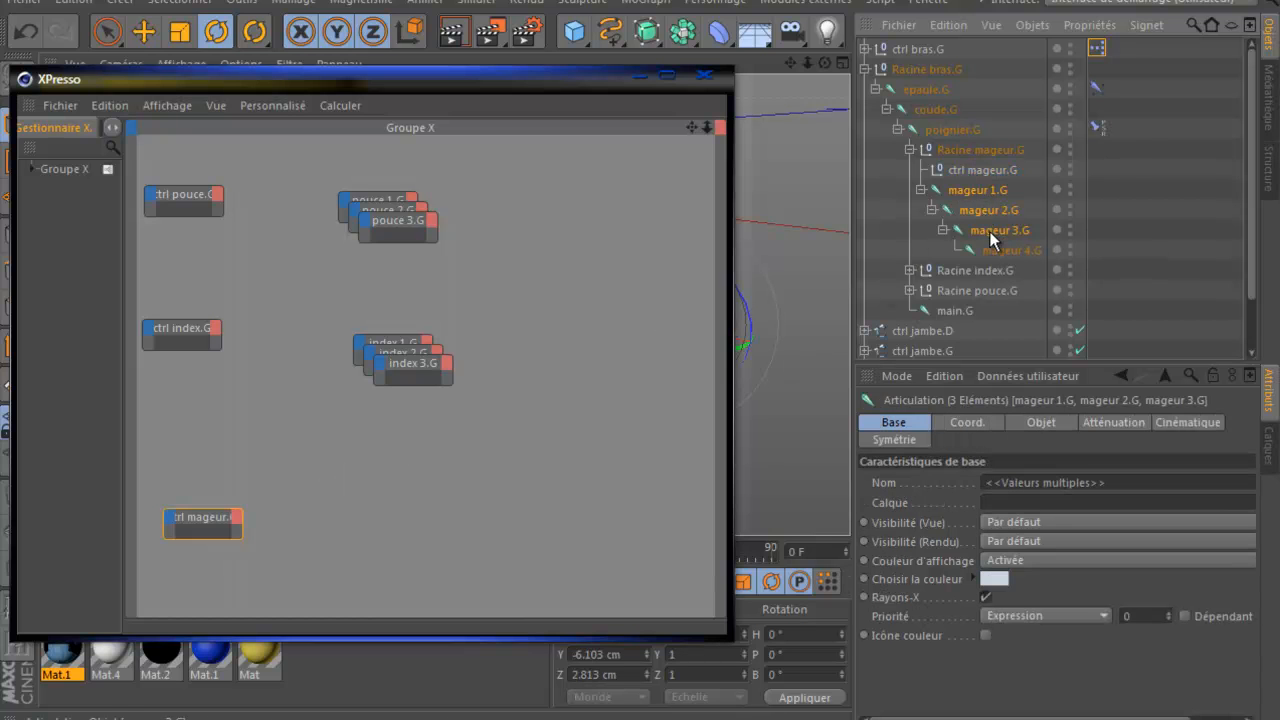
left_click_drag(993, 238, 390, 519)
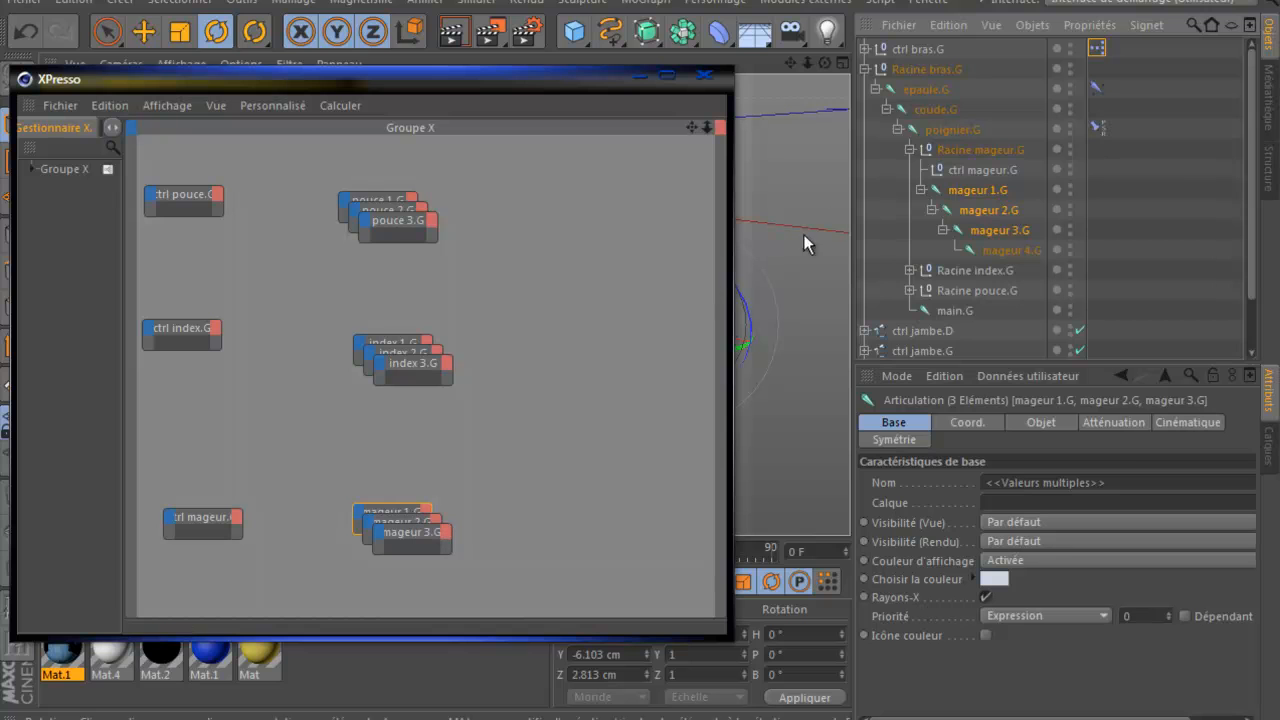
Step: Collapse Racine mageur.G and the Racine bras.G hierarchy, and shift the XPresso window closer to the object list
left_click(910, 149)
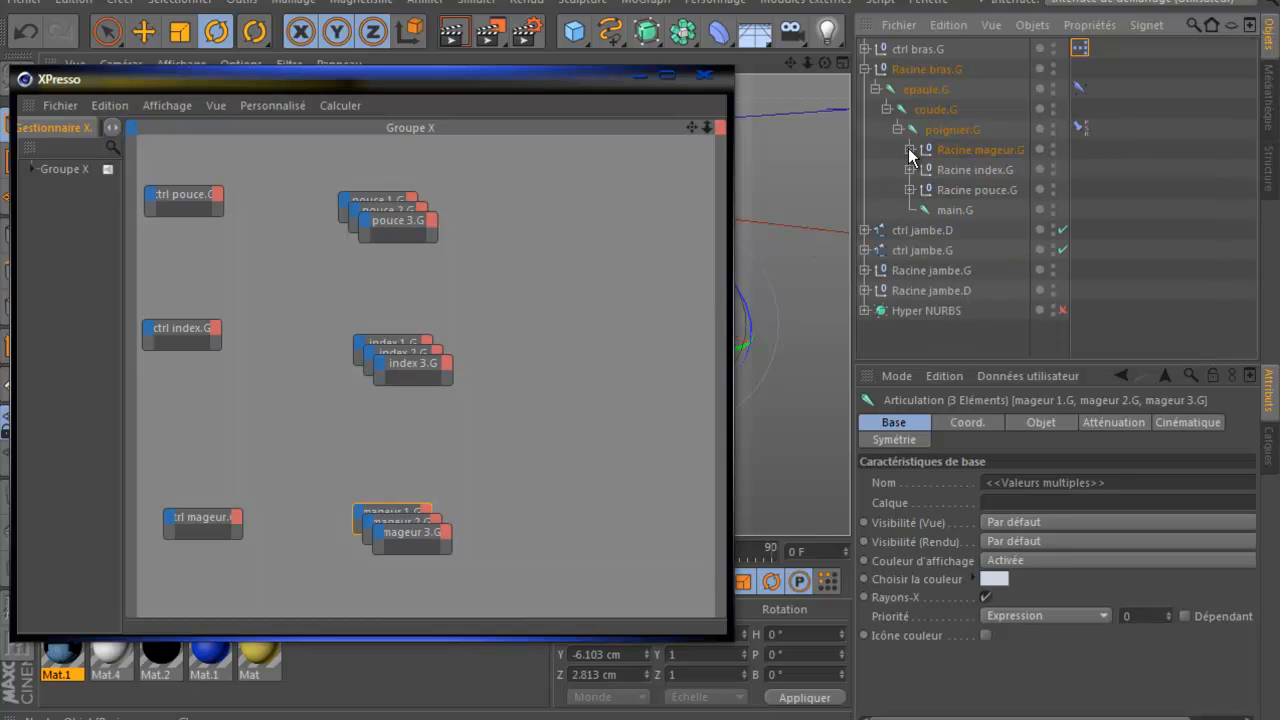
left_click(865, 68)
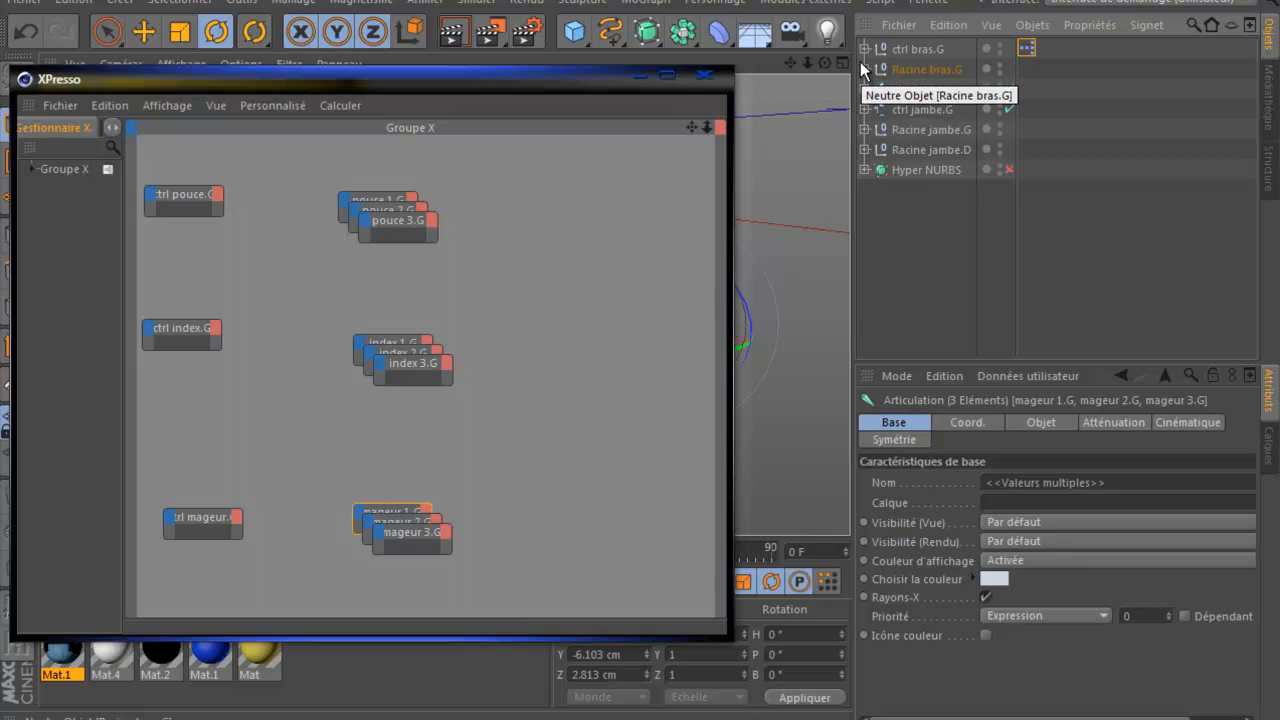
left_click_drag(449, 82, 560, 73)
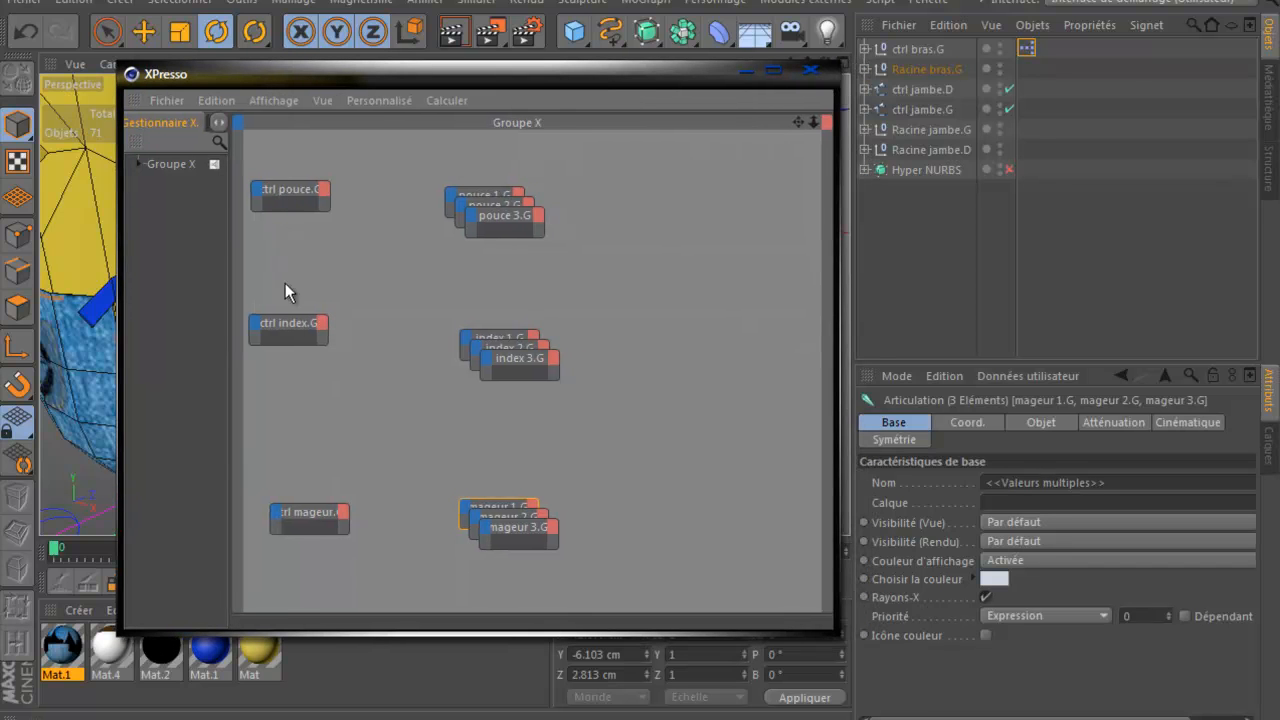
Step: Separate the overlapping pouce, index and mageur joint nodes into one column and align the ctrl index.G and ctrl mageur.G nodes with ctrl pouce.G
left_click_drag(304, 511, 288, 511)
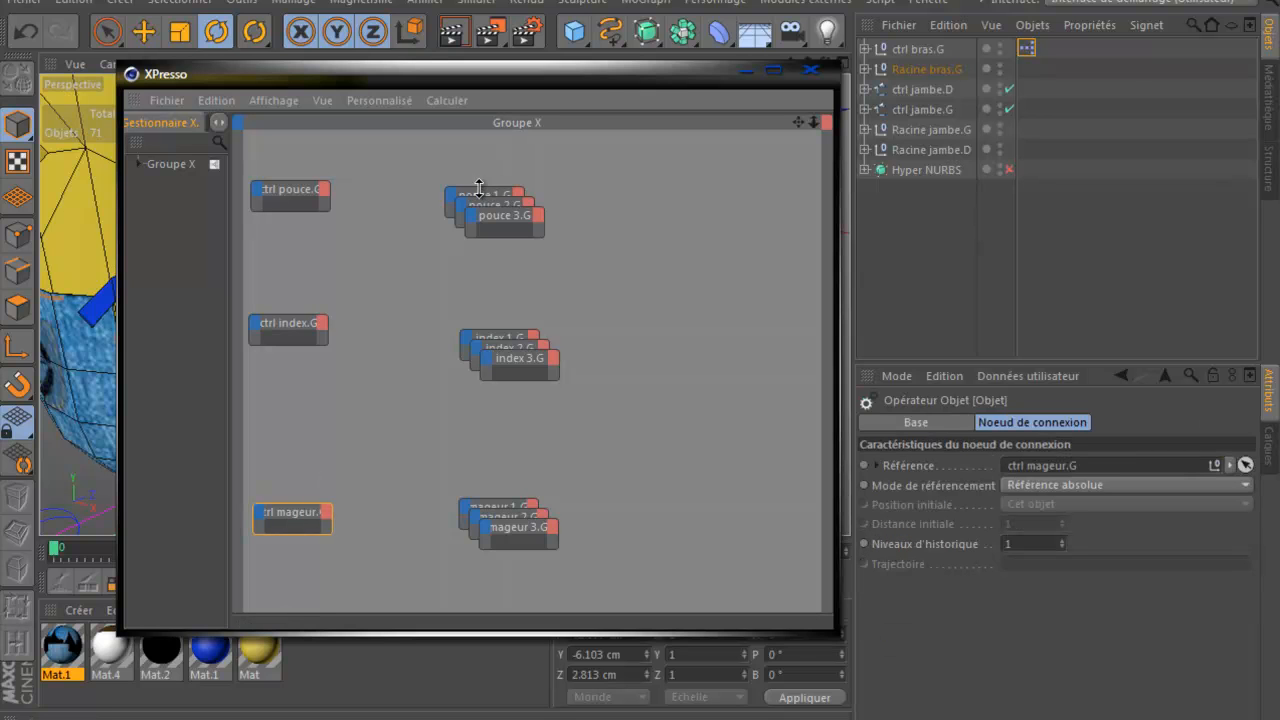
left_click_drag(480, 189, 491, 158)
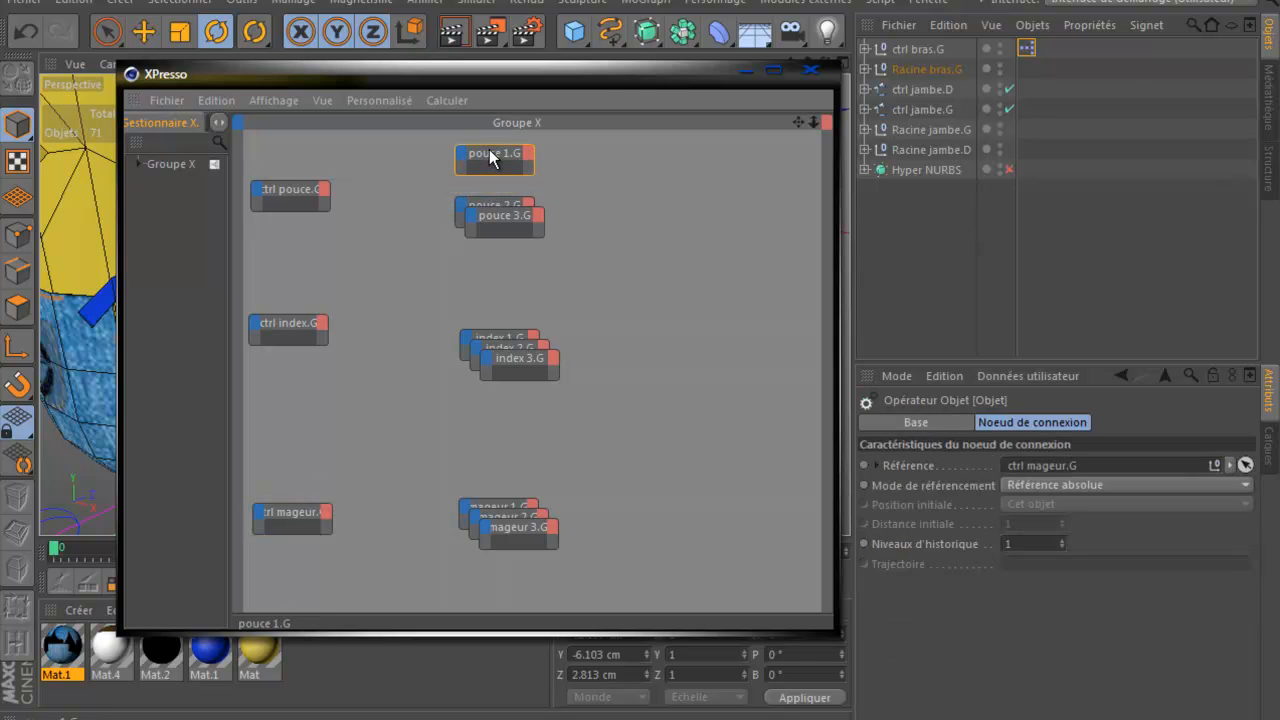
left_click_drag(491, 217, 484, 257)
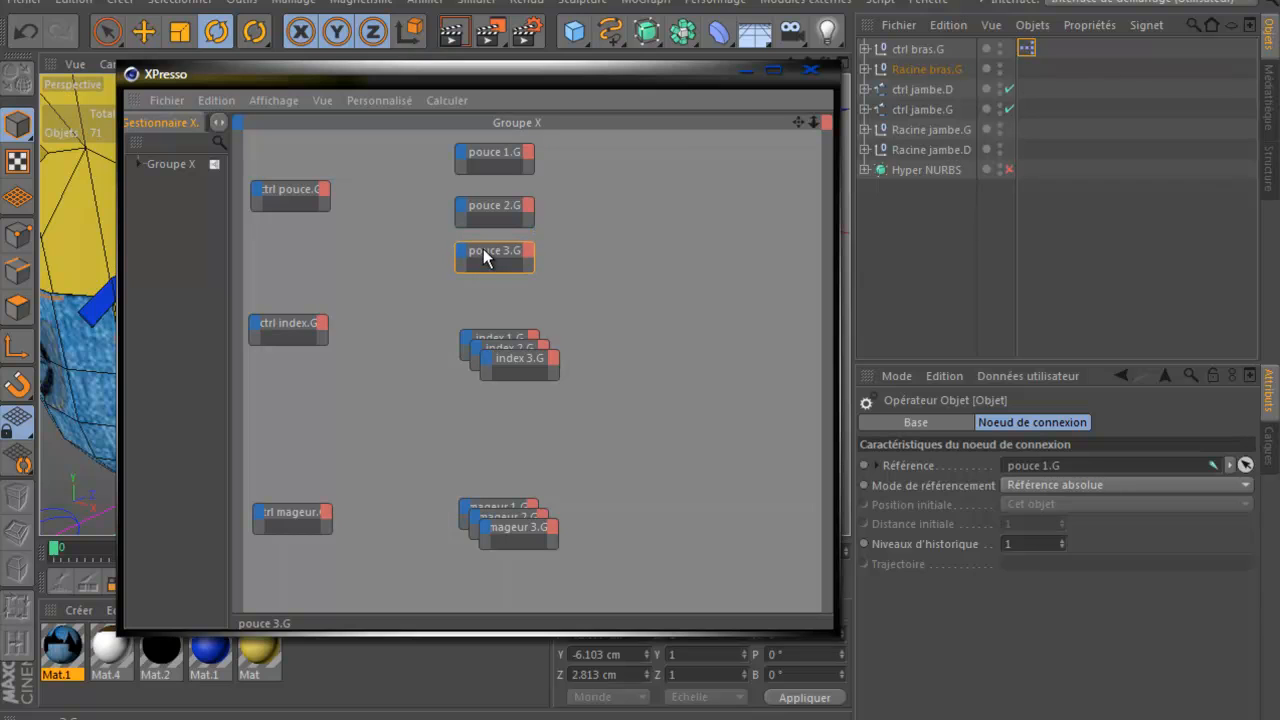
left_click_drag(496, 335, 492, 308)
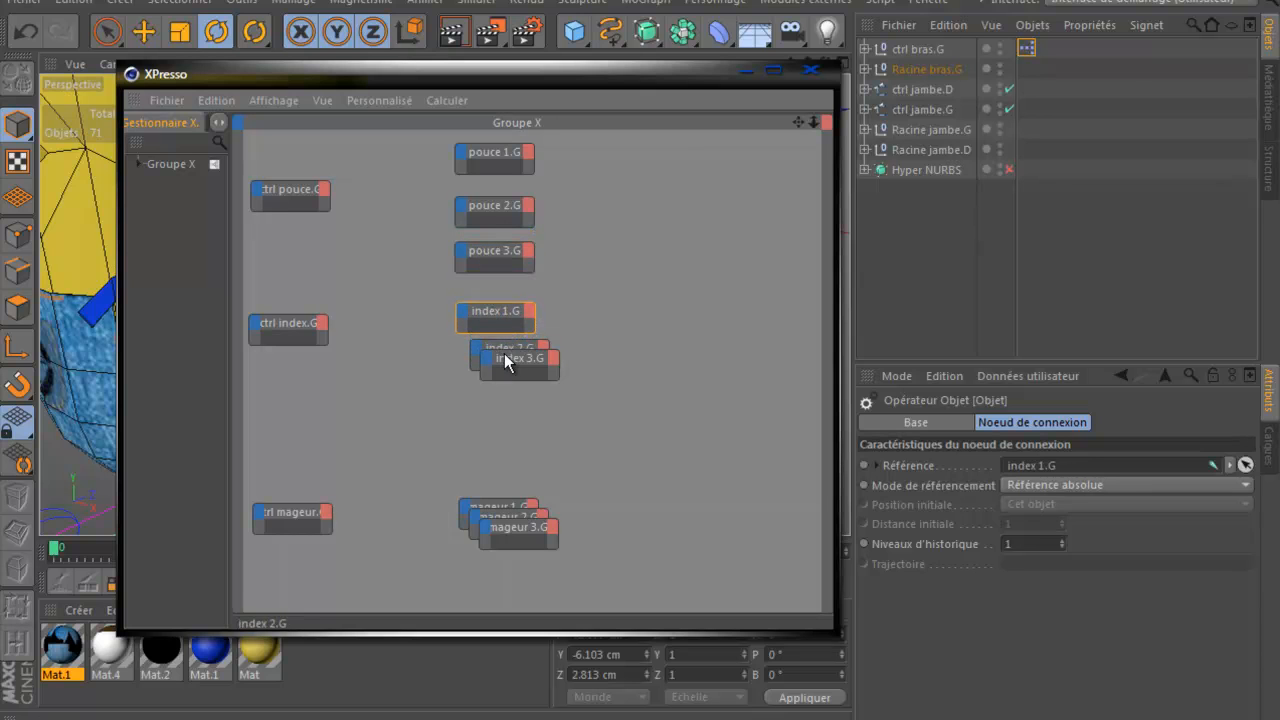
left_click_drag(511, 360, 484, 420)
left_click_drag(503, 356, 491, 372)
left_click_drag(300, 327, 292, 338)
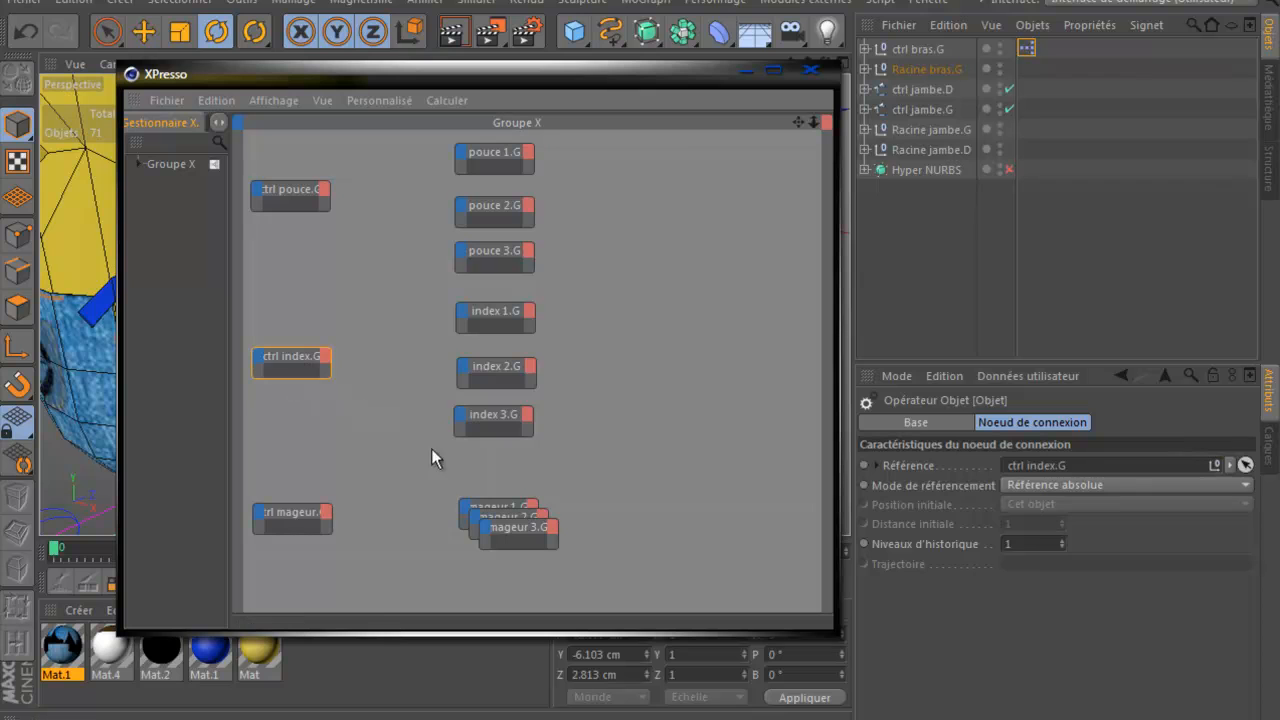
left_click_drag(492, 512, 486, 492)
left_click_drag(512, 533, 483, 584)
left_click_drag(502, 527, 488, 543)
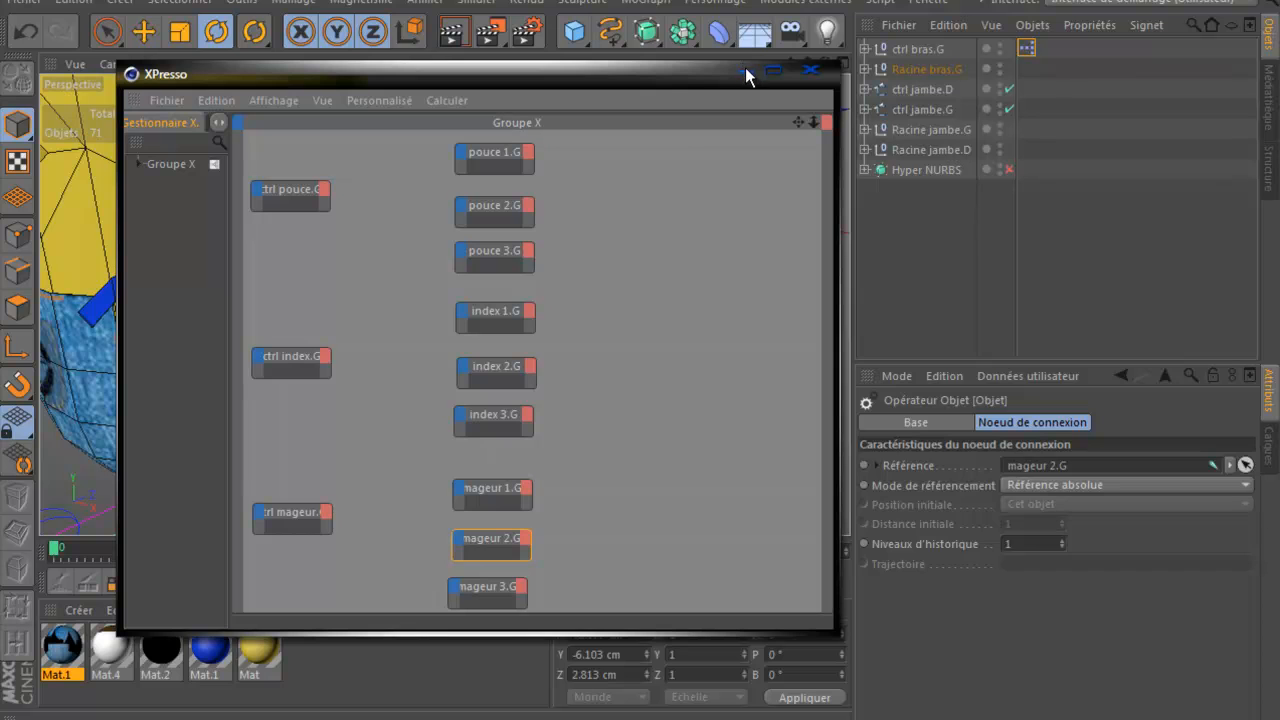
Step: Uncover the hand in the viewport, try rotating Racine pouce.G to about H 108.7°, P 42.7°, B -17.2°, and undo the rotations
left_click_drag(686, 72, 696, 654)
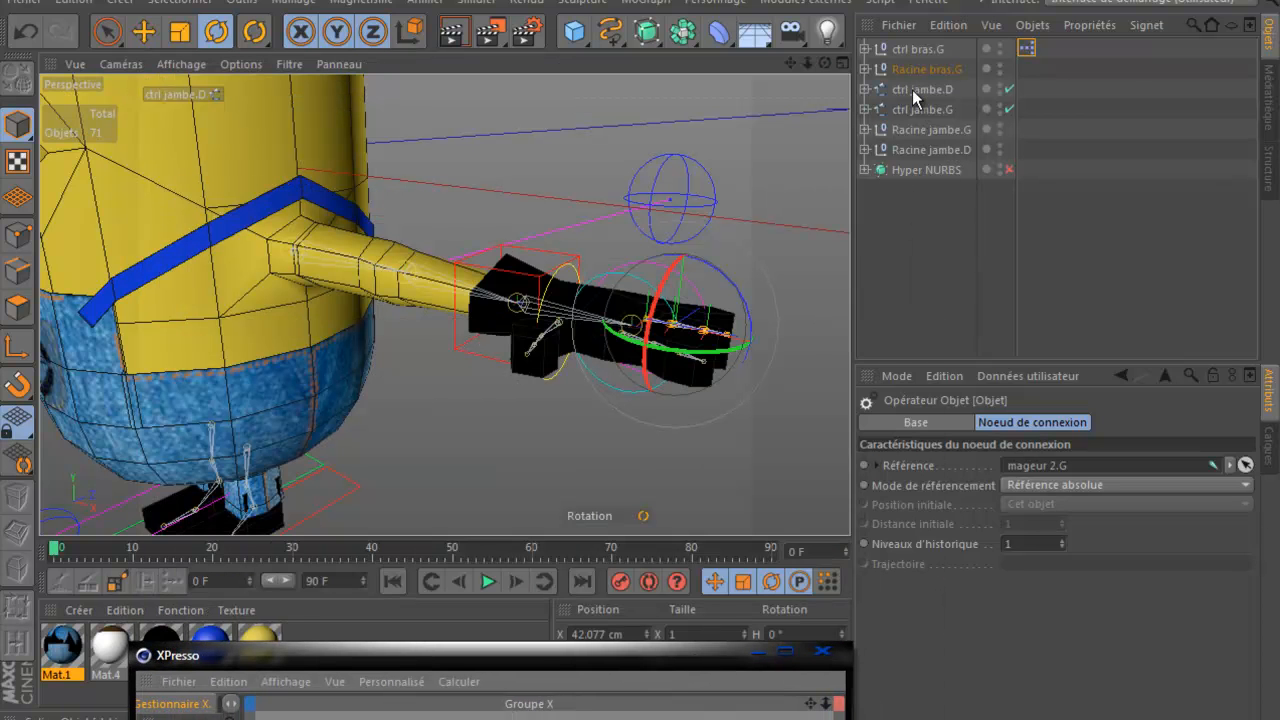
left_click(865, 69)
left_click(947, 191)
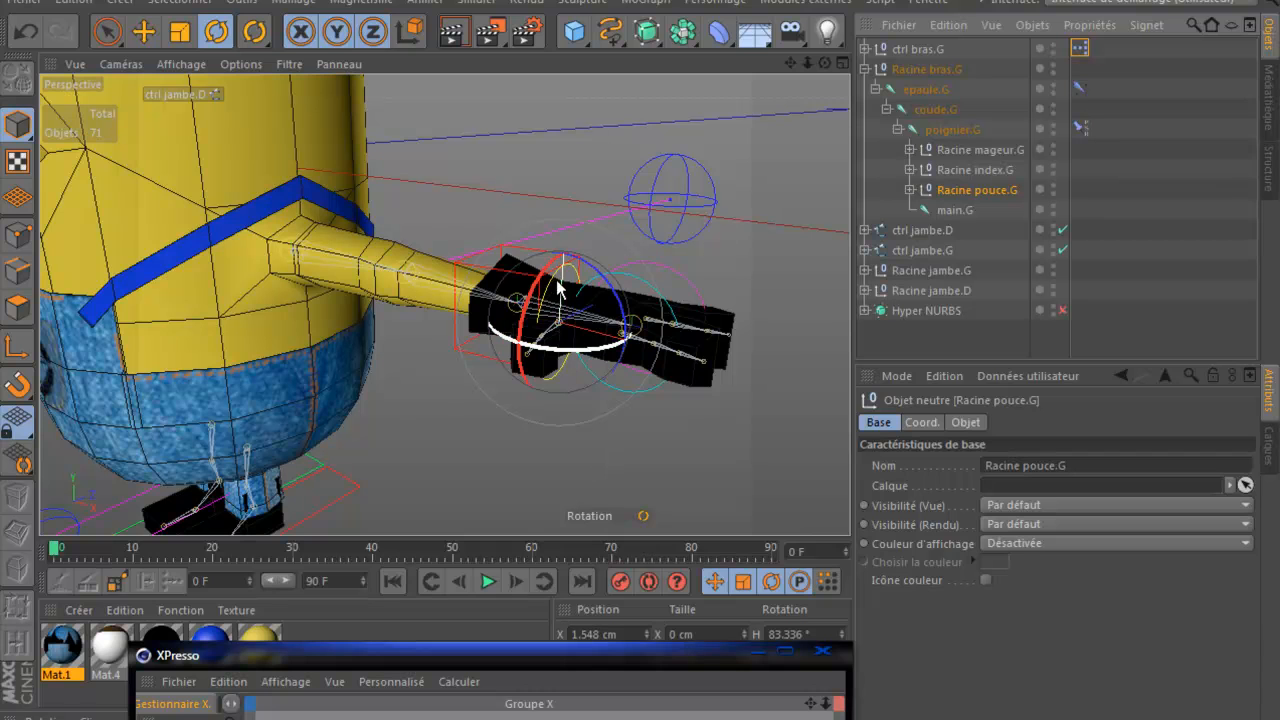
left_click_drag(535, 293, 531, 352)
mouse_move(567, 392)
left_mouse_down()
mouse_move(569, 377)
mouse_move(591, 386)
left_mouse_up()
left_click_drag(567, 655, 541, 718)
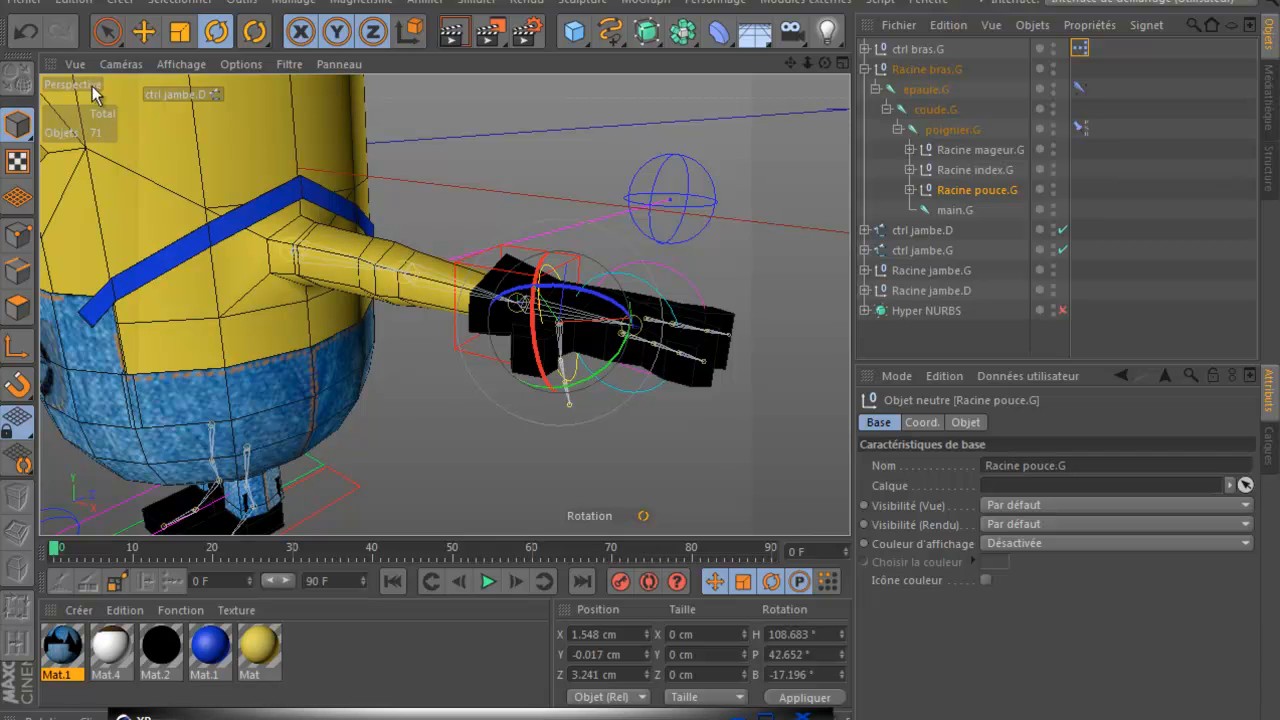
left_click(25, 33)
left_click(25, 33)
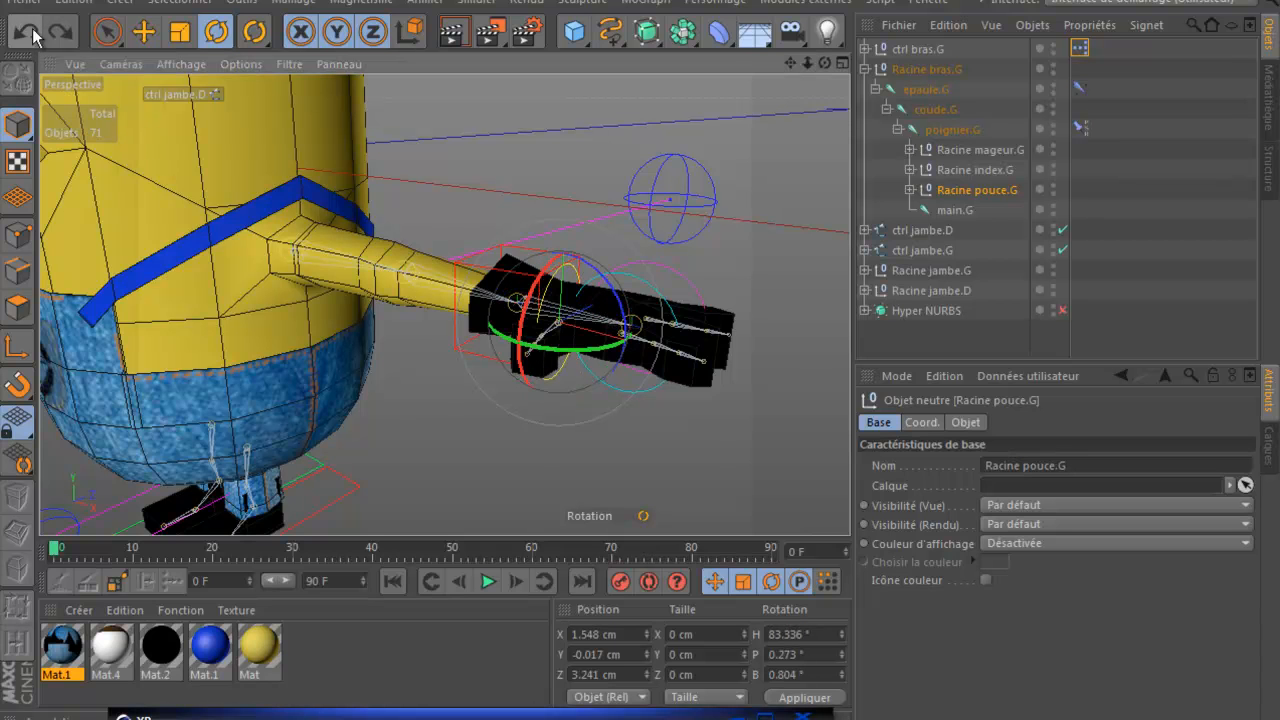
Step: Try pitching Racine pouce.G to about 21.4° and test another free rotation, undoing each attempt
left_click_drag(546, 320, 537, 307)
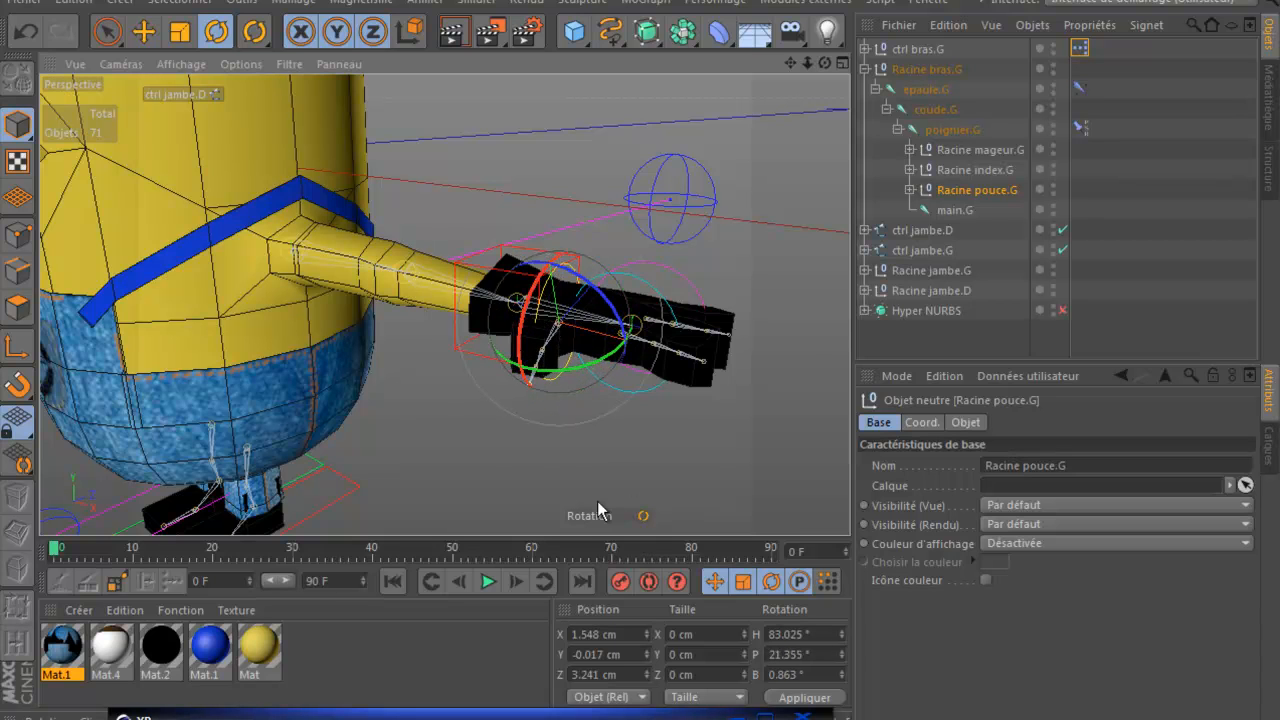
left_click(24, 32)
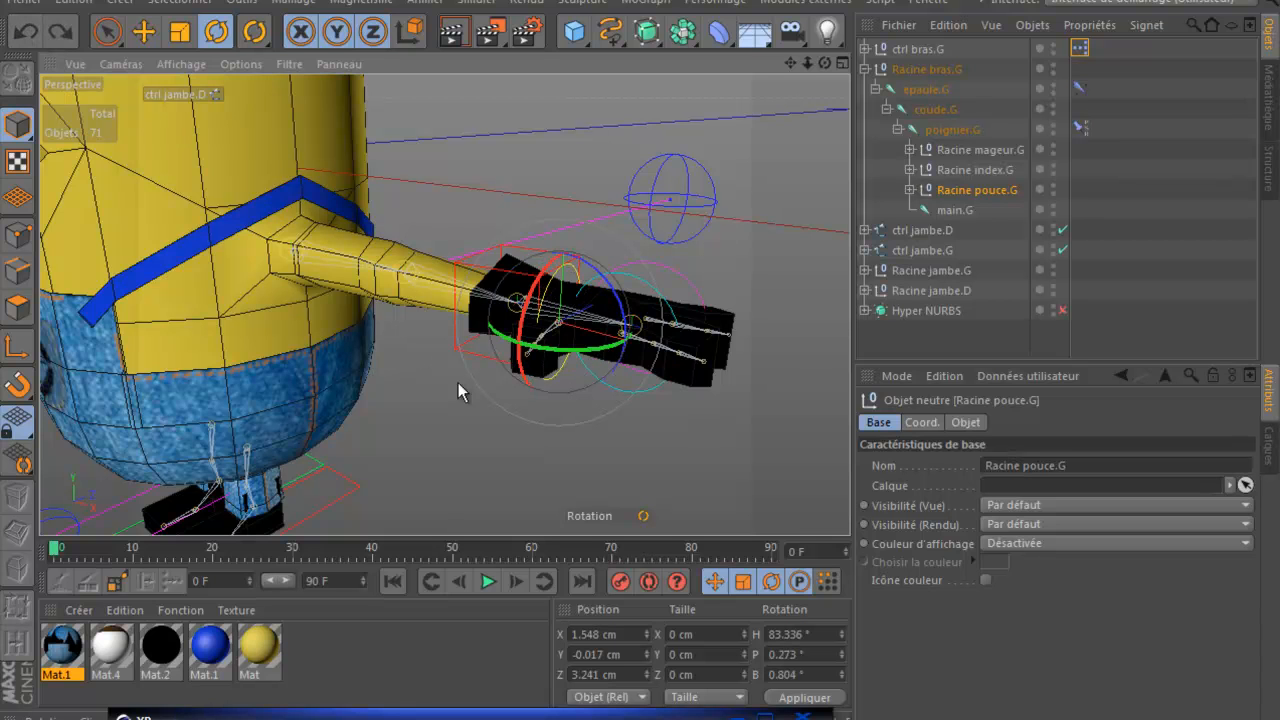
left_click_drag(491, 714, 486, 490)
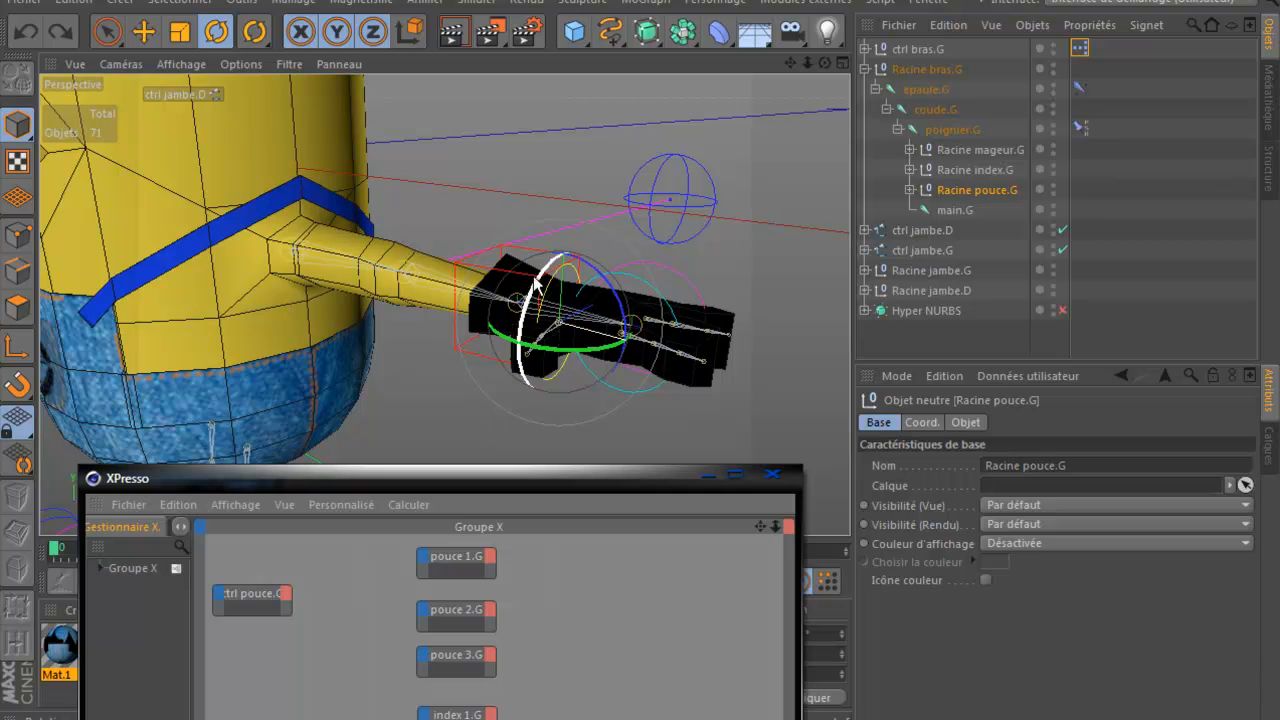
left_click_drag(524, 317, 560, 372)
left_click(25, 33)
left_click(25, 33)
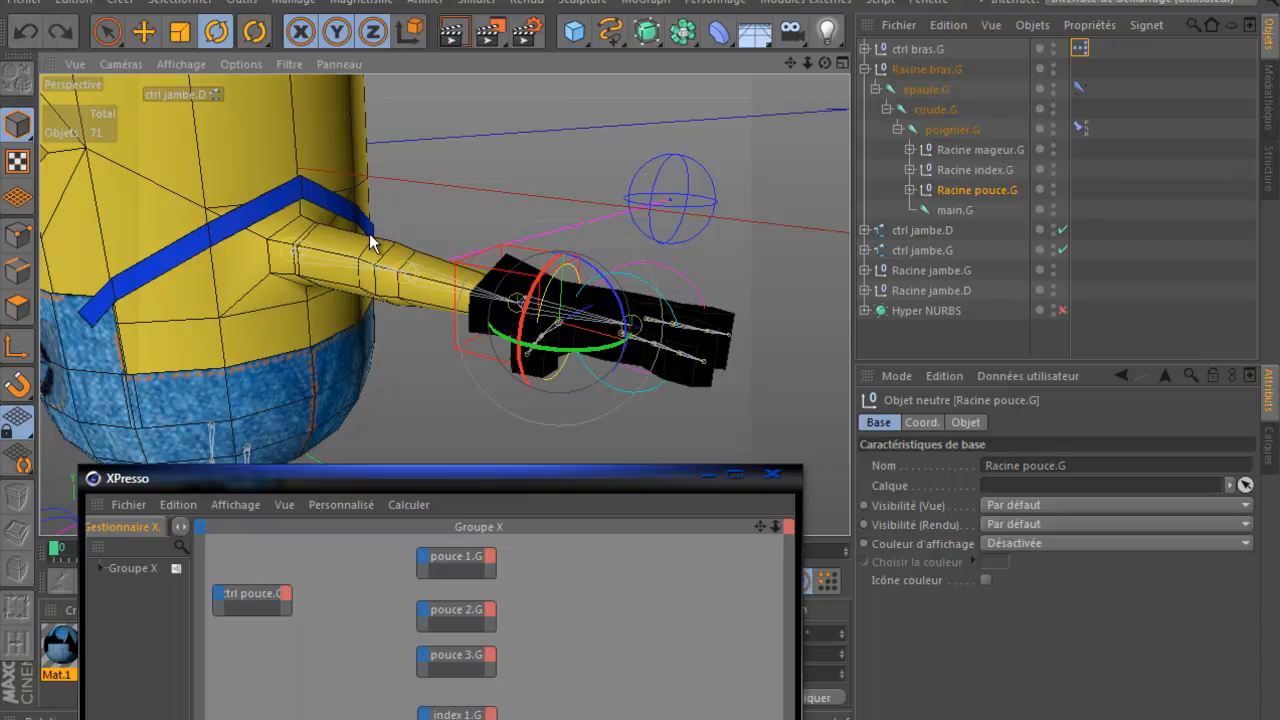
Step: Bring the whole XPresso graph back into view, stagger pouce 2.G and pouce 3.G diagonally, and make the three pouce nodes taller
left_click_drag(479, 469, 486, 420)
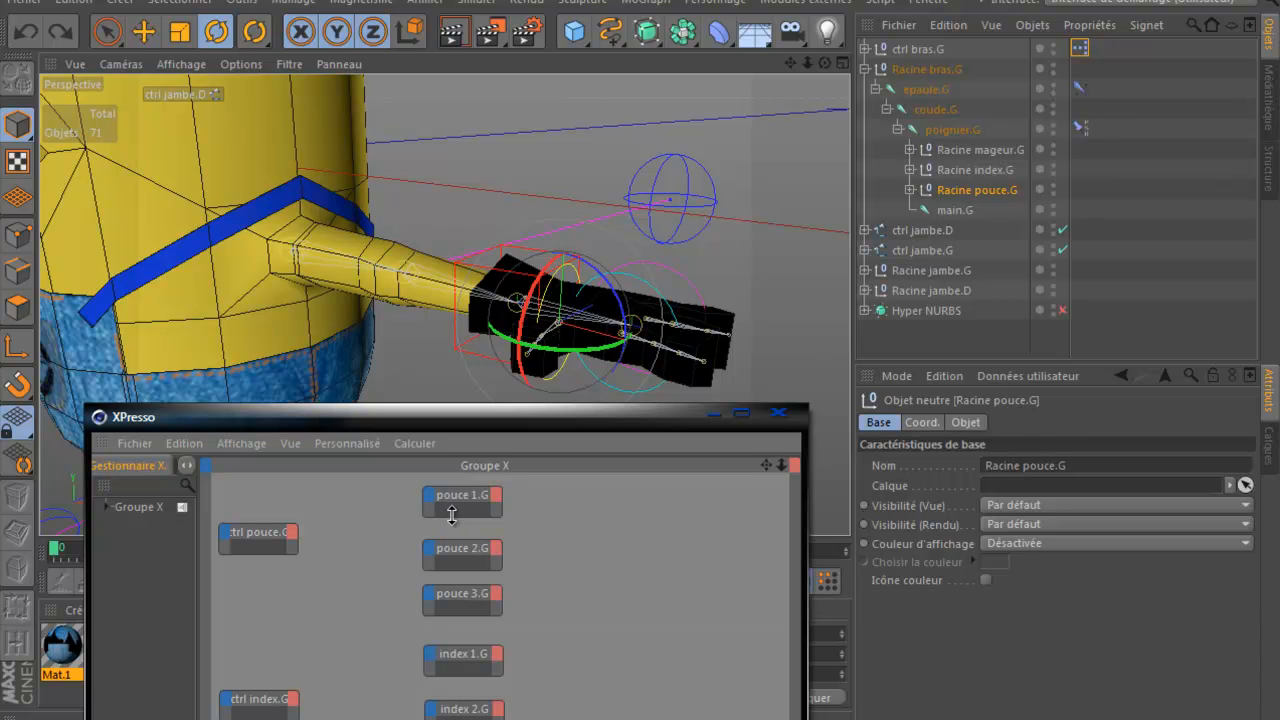
left_click_drag(440, 411, 403, 78)
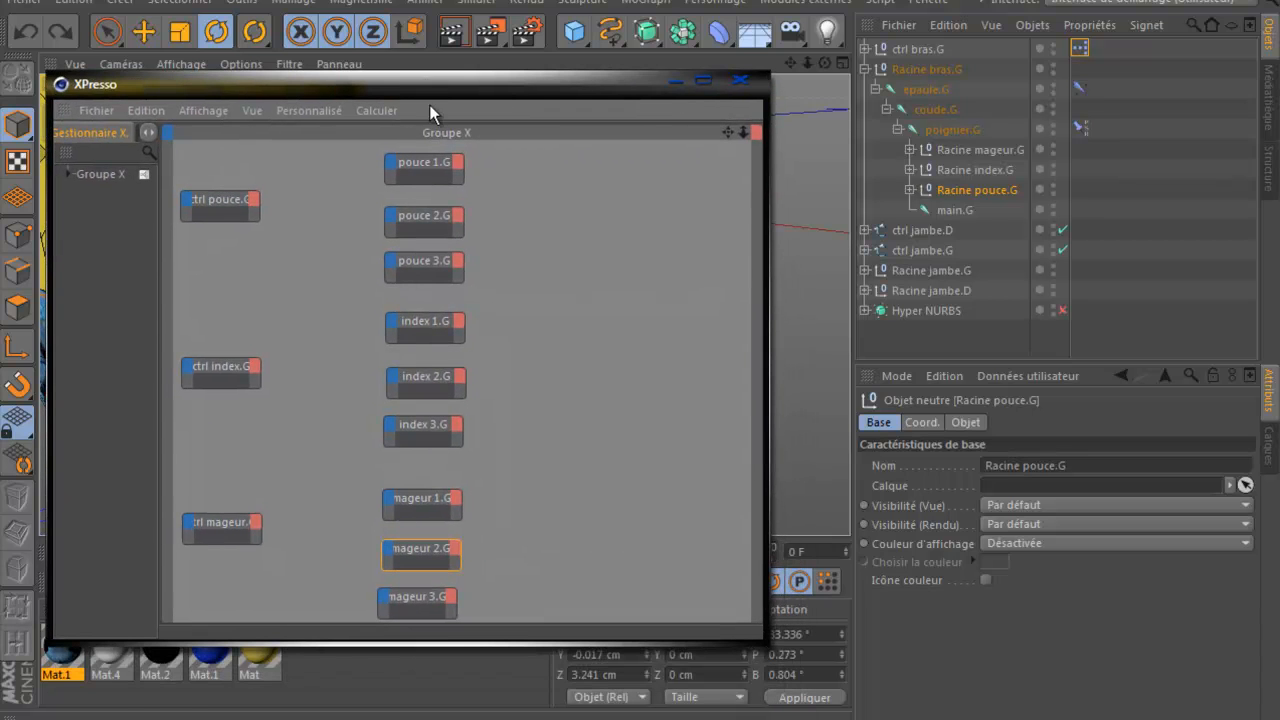
left_click_drag(410, 215, 509, 205)
left_click_drag(414, 263, 628, 265)
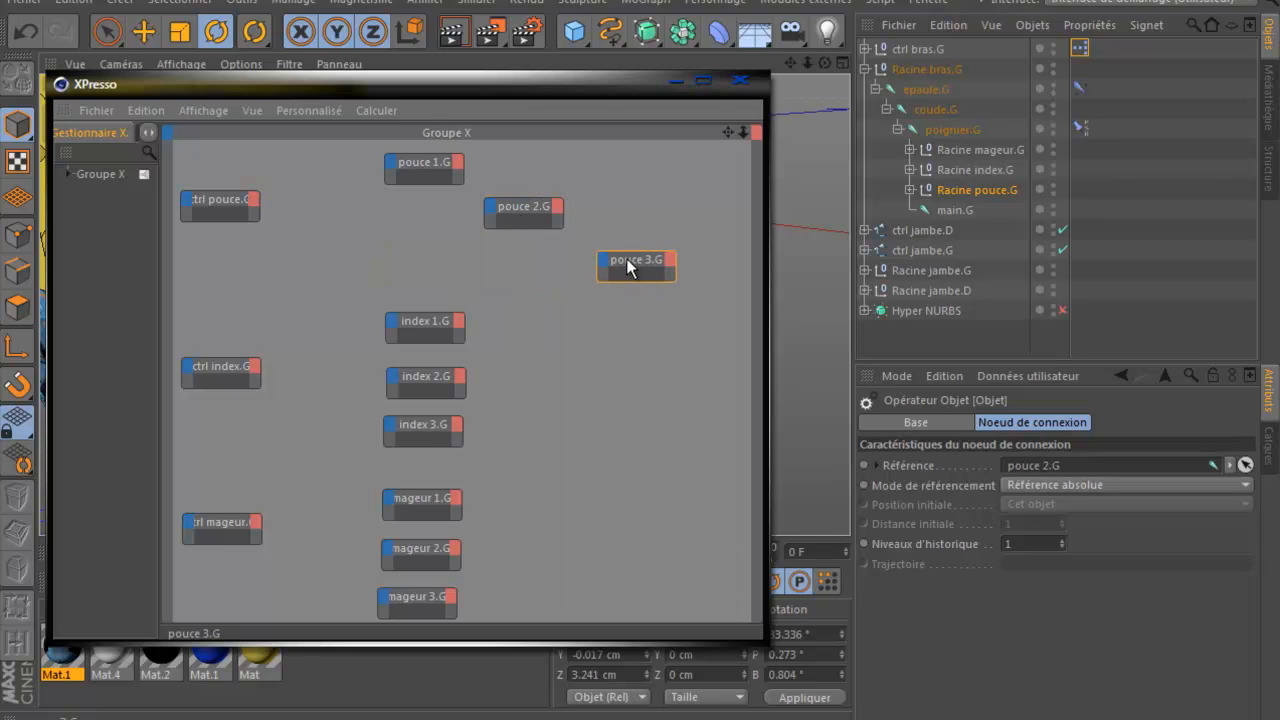
left_click_drag(420, 184, 528, 263)
left_click_drag(623, 279, 626, 318)
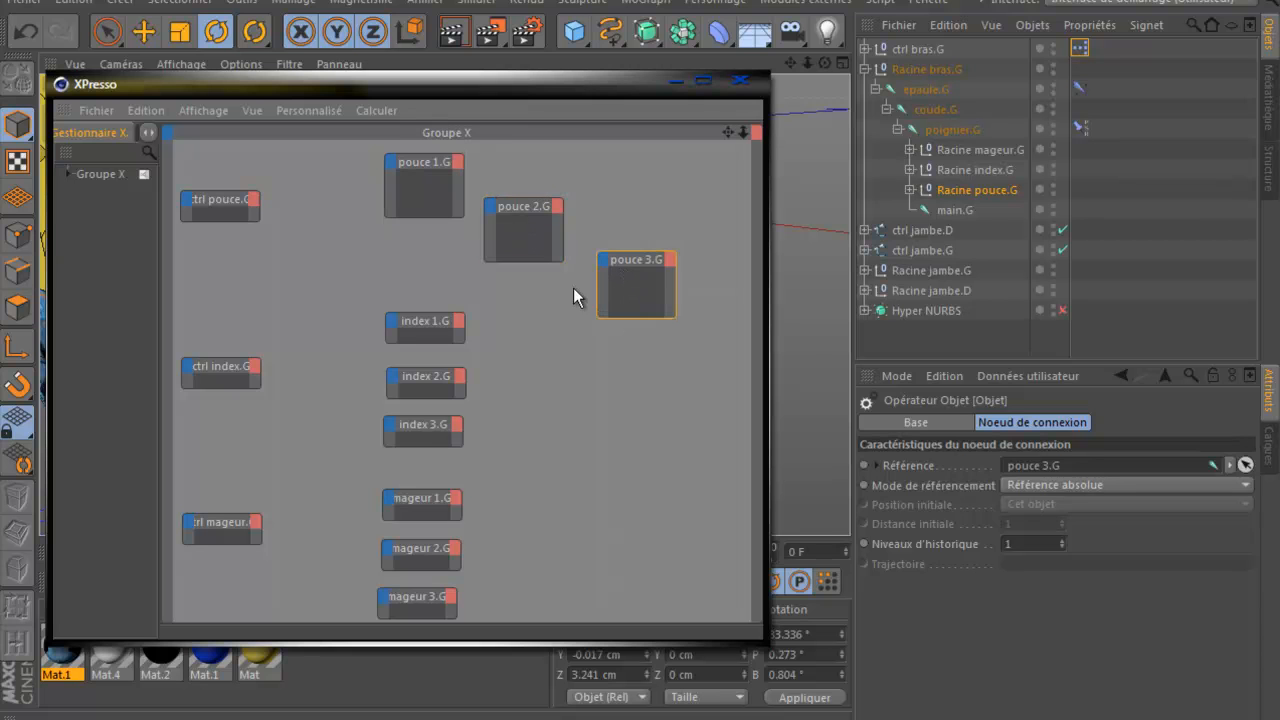
Step: Add a Rotation coordinate output port to the ctrl pouce.G node
left_click(257, 205)
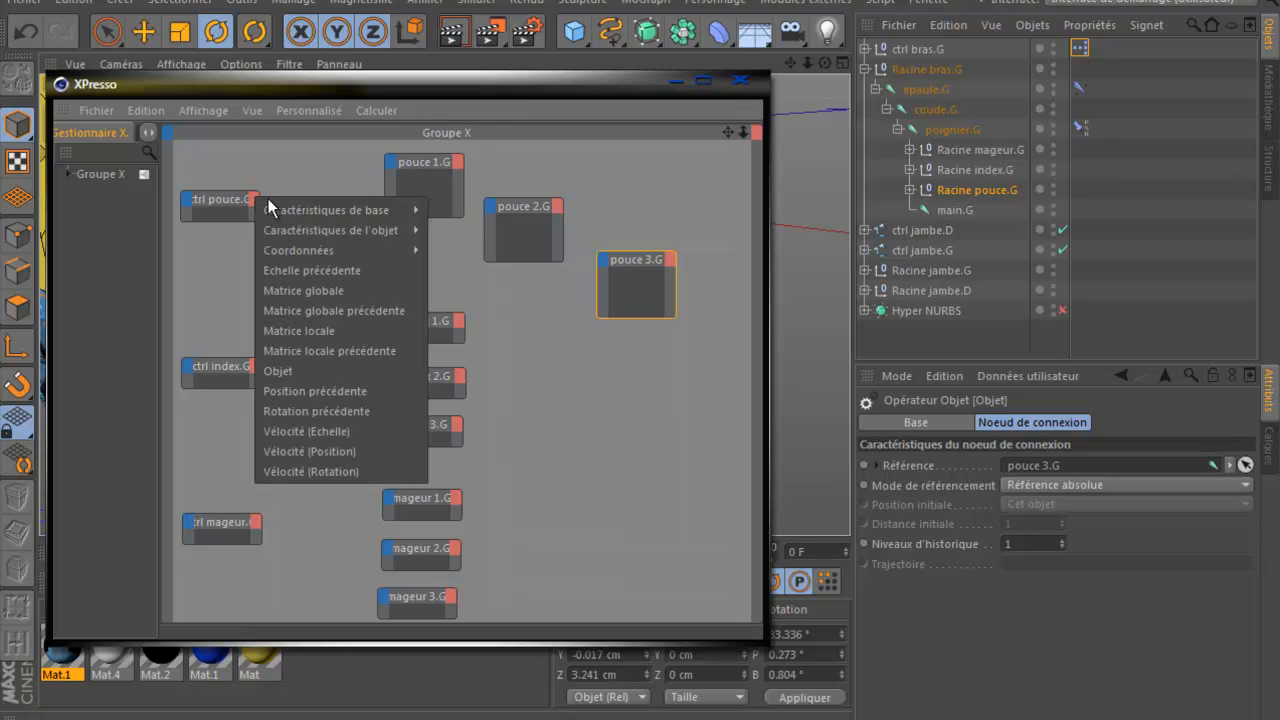
mouse_move(296, 250)
mouse_move(471, 350)
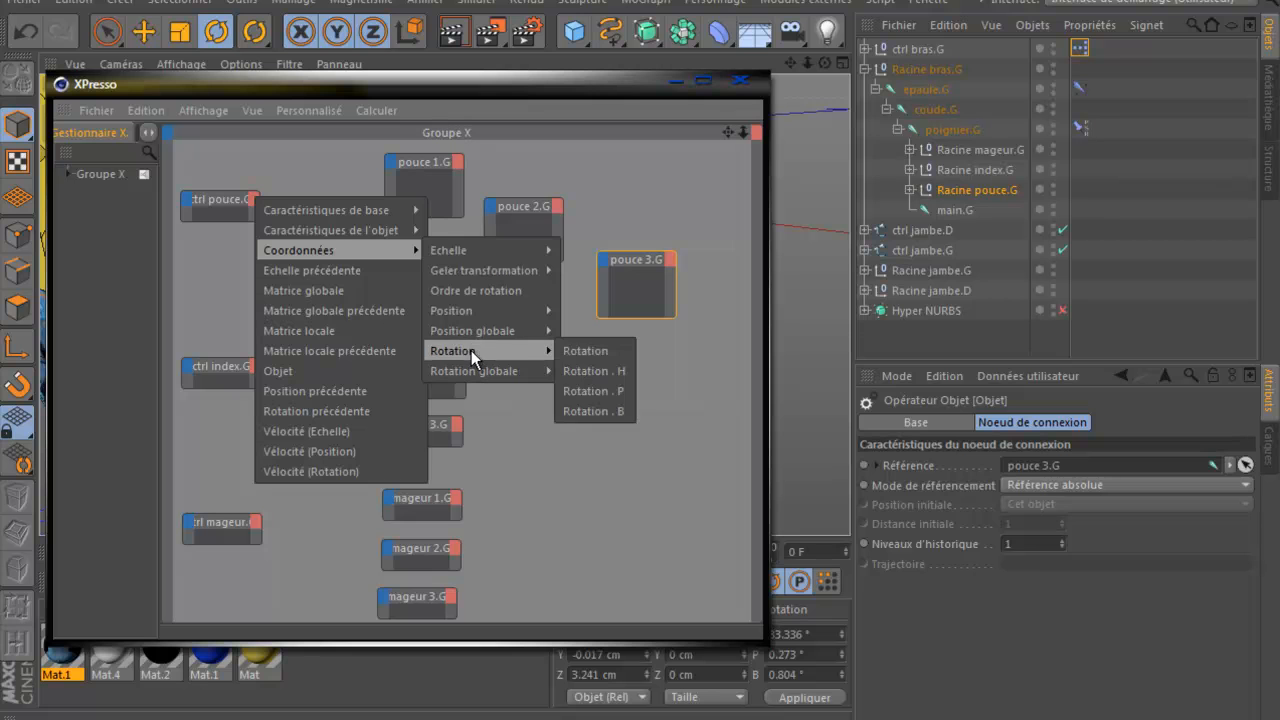
left_click(572, 348)
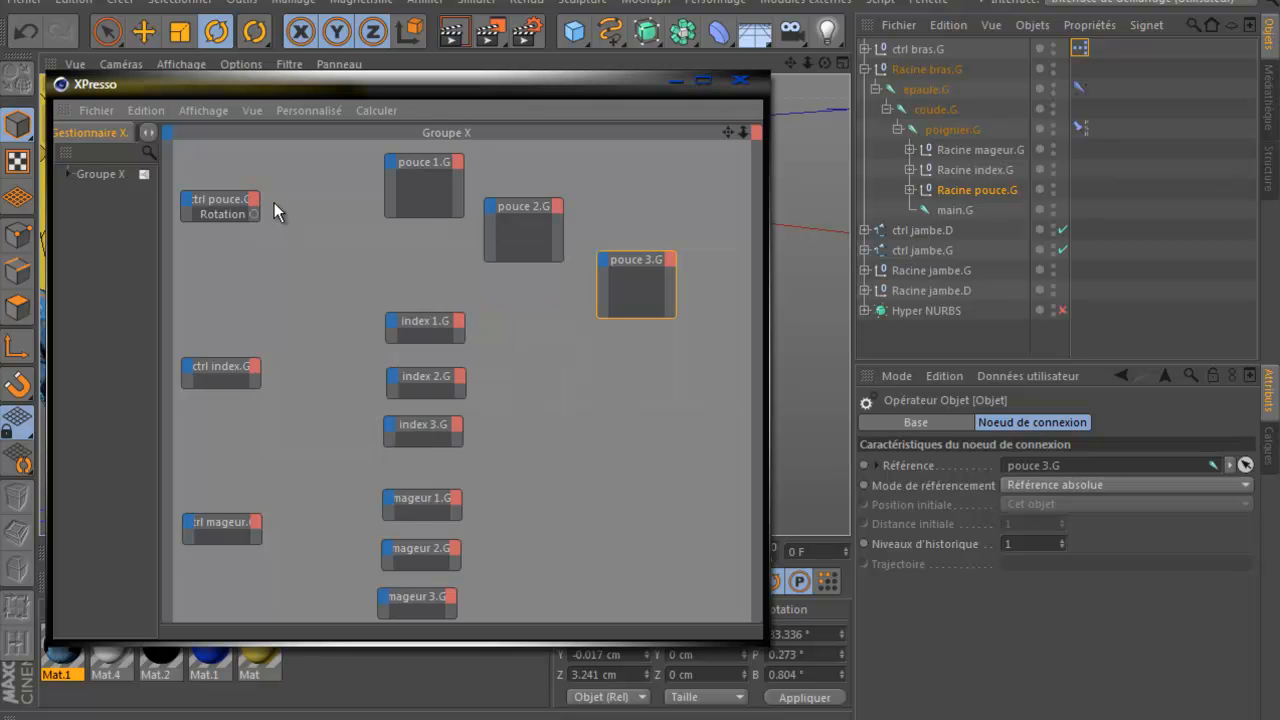
Step: Add Rotation coordinate input ports to the pouce 1.G, pouce 2.G and pouce 3.G nodes
left_click(390, 167)
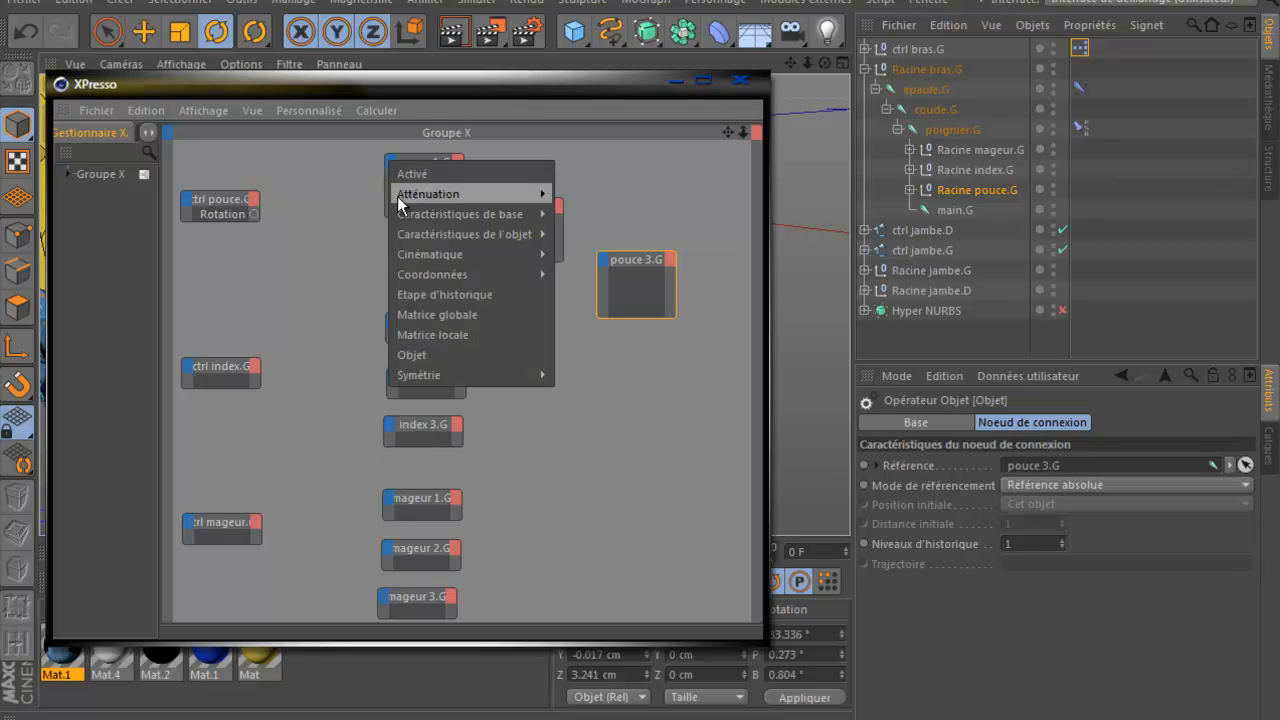
mouse_move(424, 271)
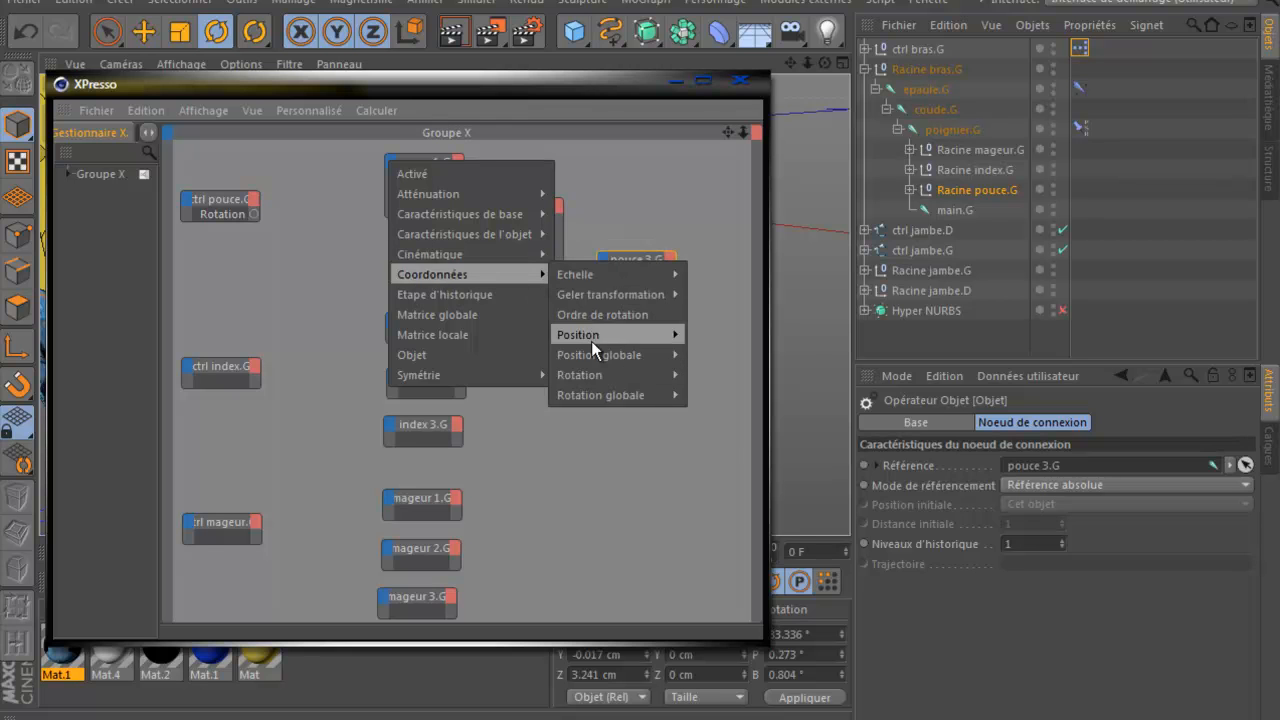
mouse_move(599, 369)
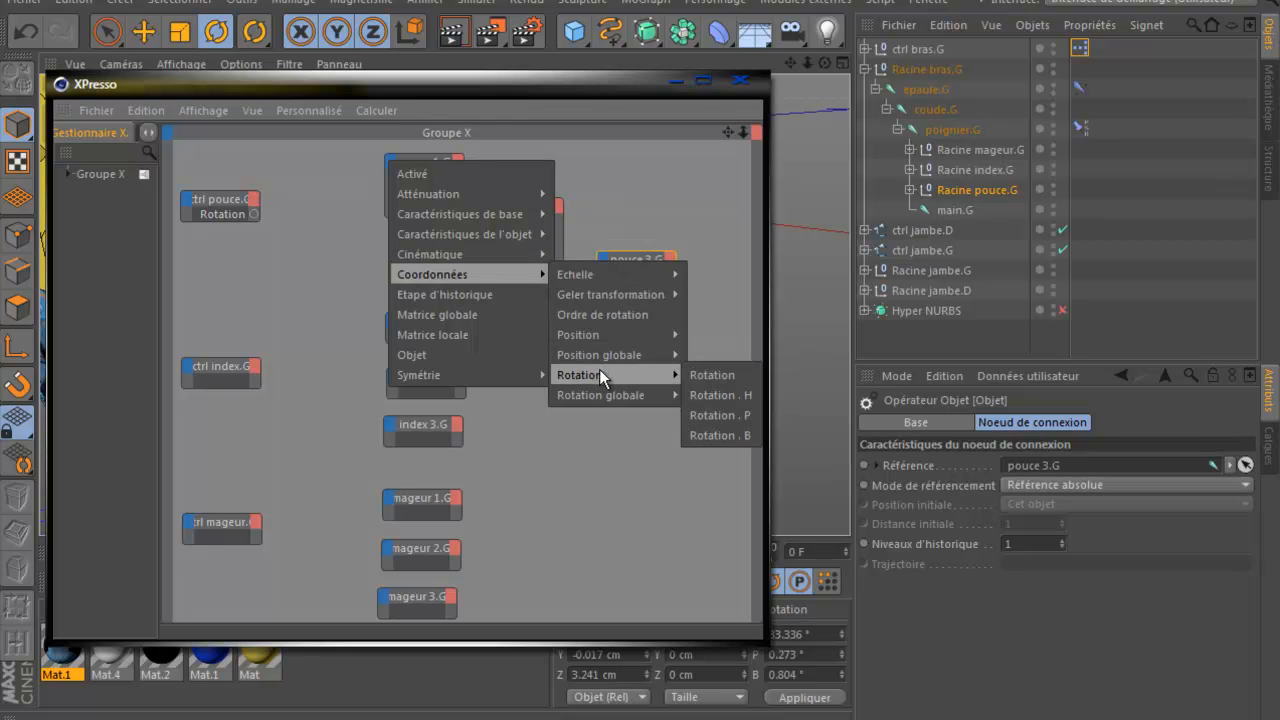
left_click(711, 373)
left_click(492, 204)
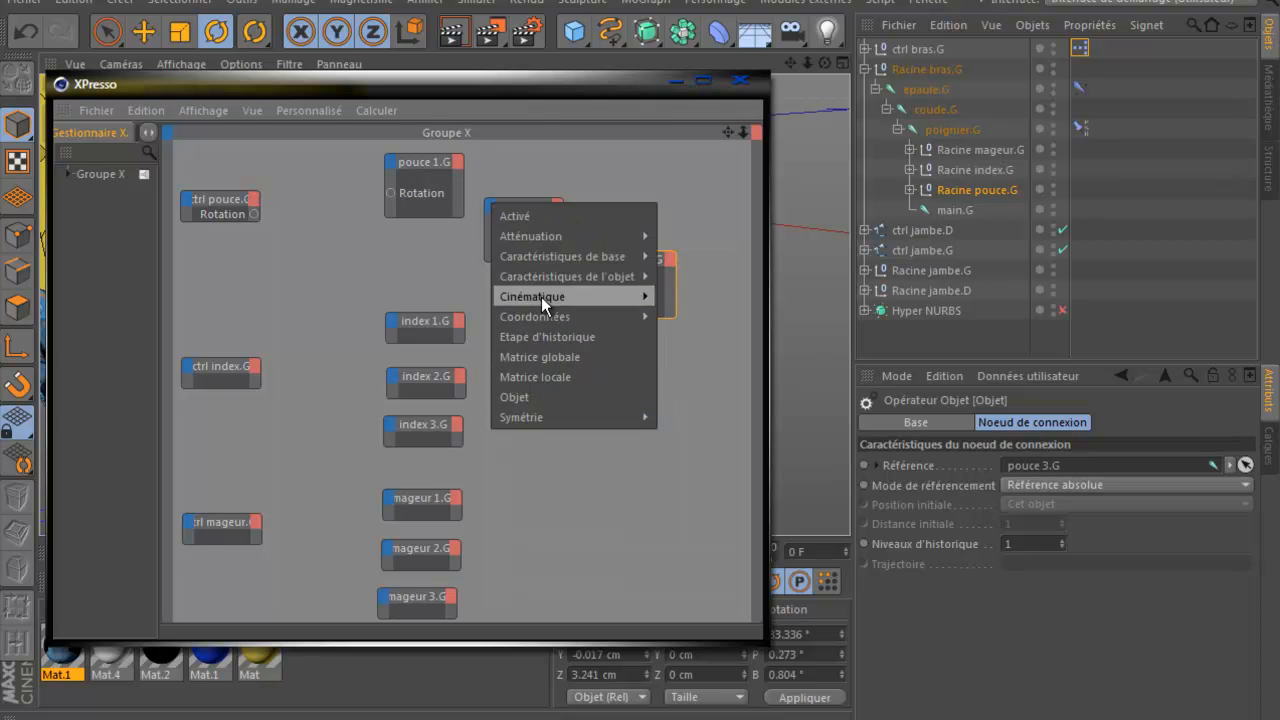
mouse_move(553, 314)
mouse_move(731, 415)
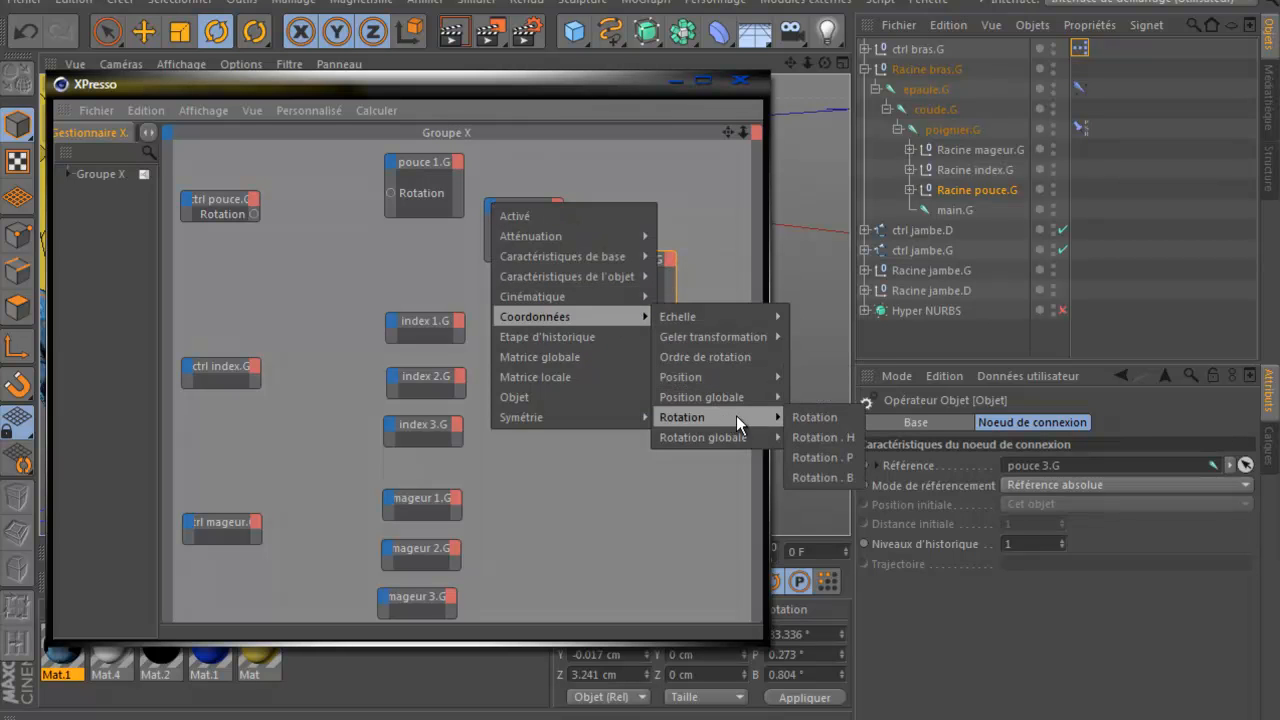
left_click(818, 438)
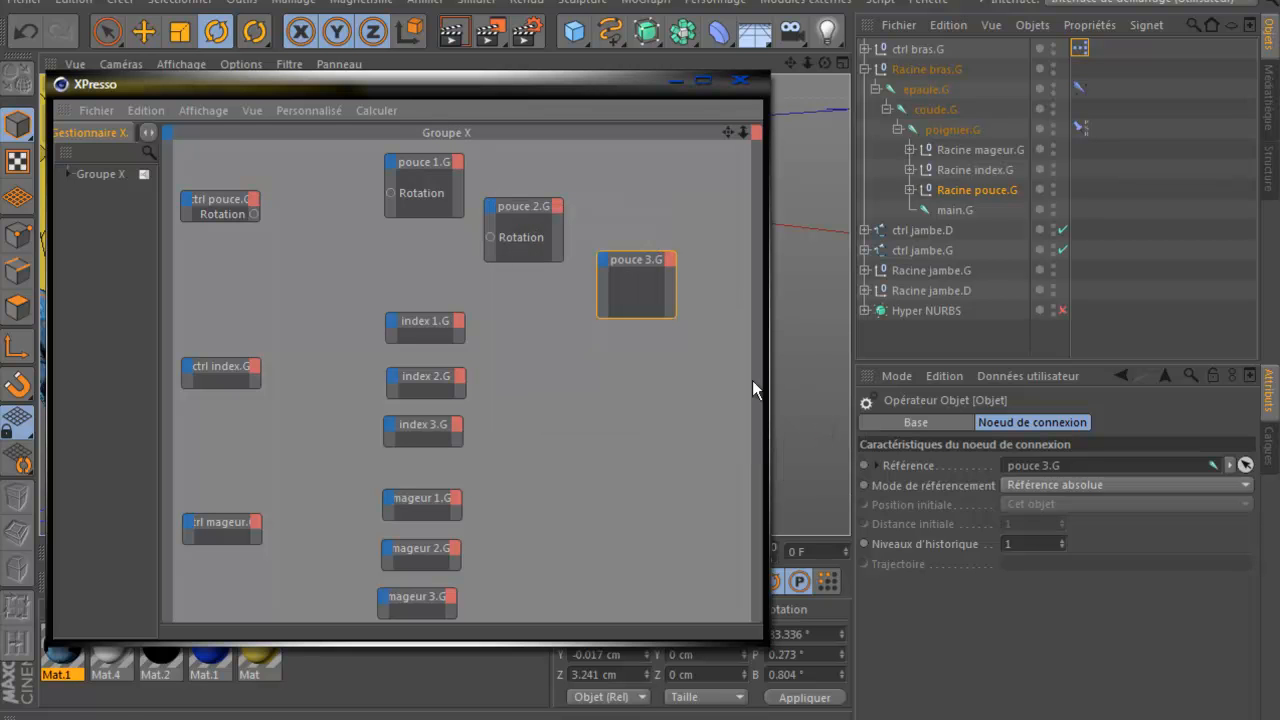
left_click(602, 259)
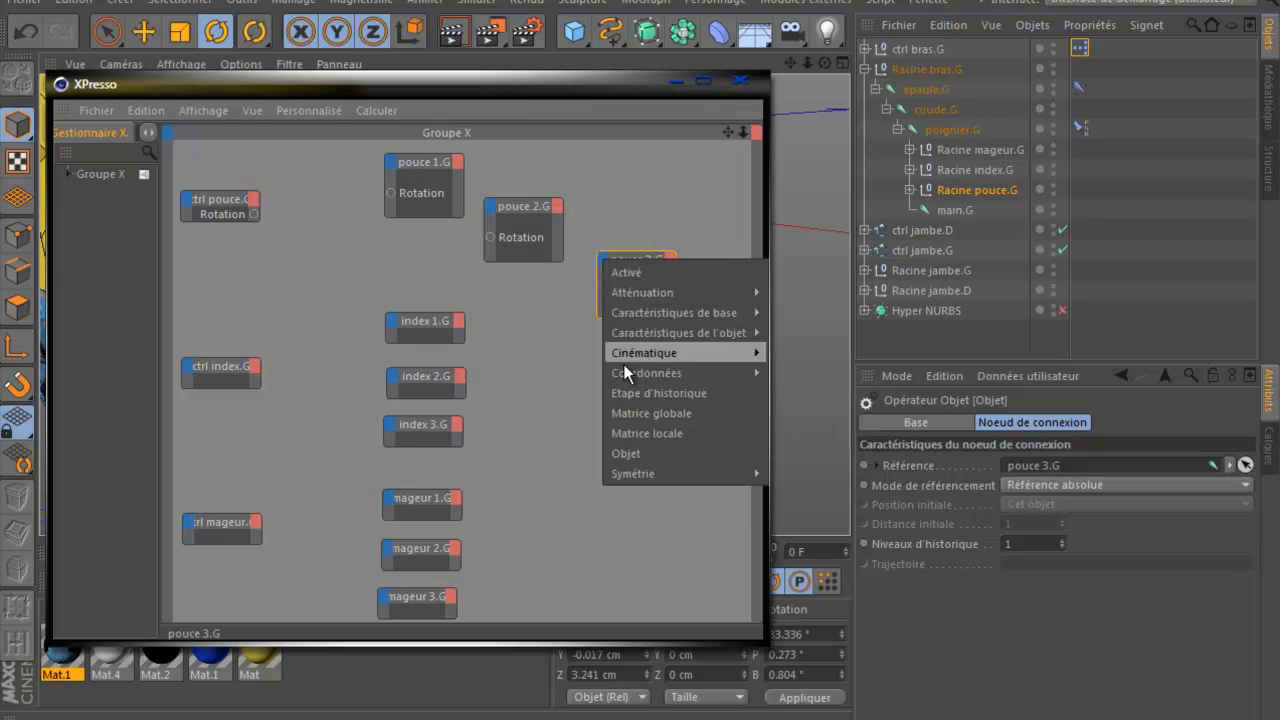
mouse_move(637, 373)
mouse_move(820, 466)
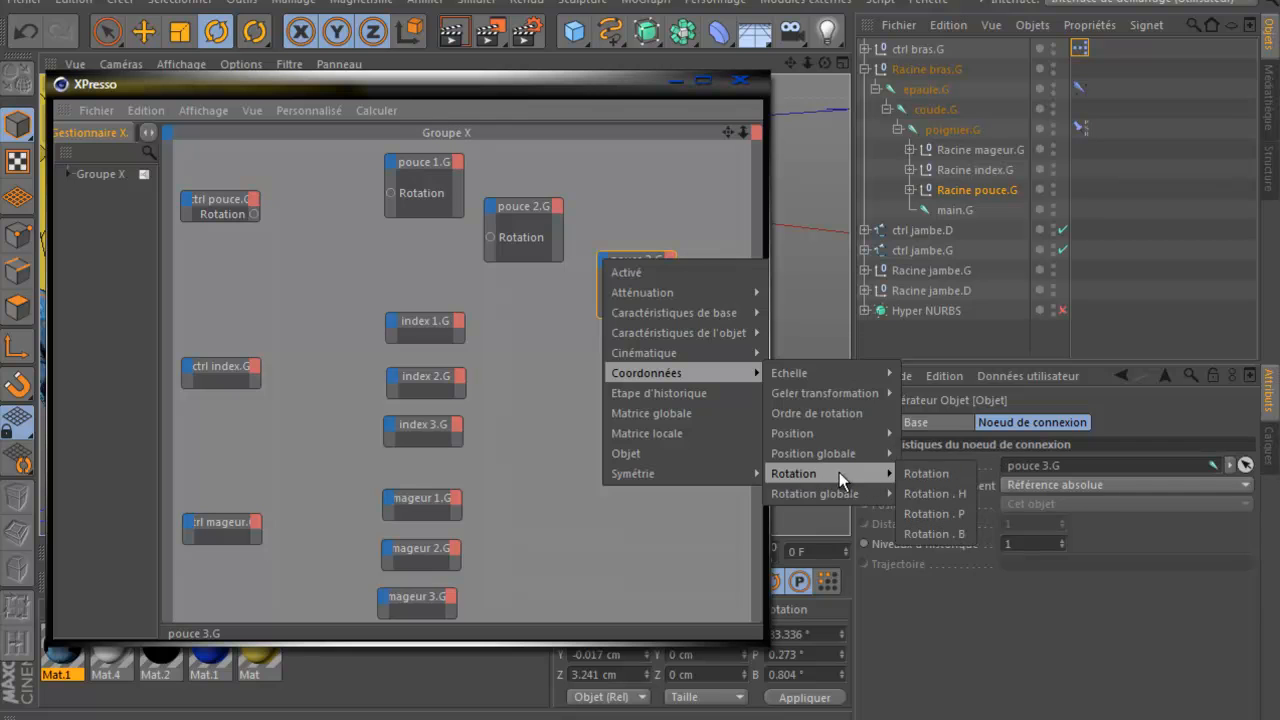
left_click(925, 473)
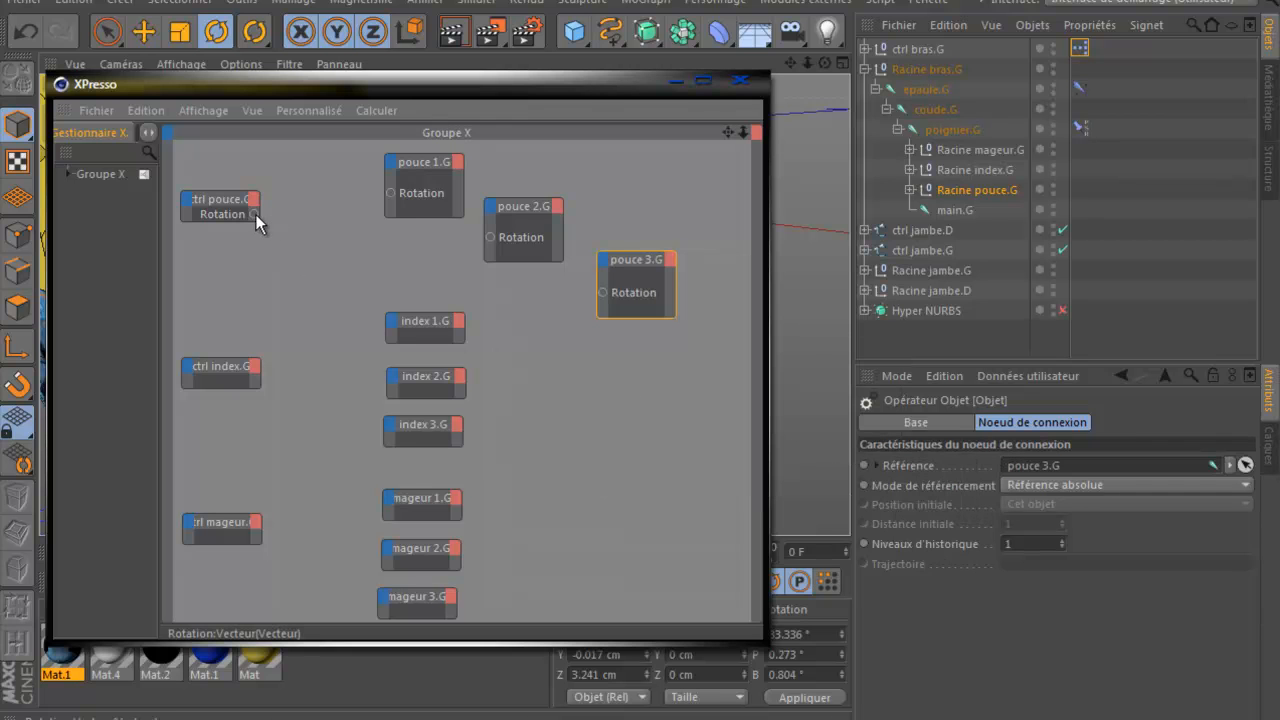
Step: Connect ctrl pouce.G's Rotation output to the Rotation inputs of pouce 1.G and pouce 2.G, uncovering the hand to check the thumb joints
left_click_drag(255, 214, 389, 191)
left_click_drag(474, 86, 595, 406)
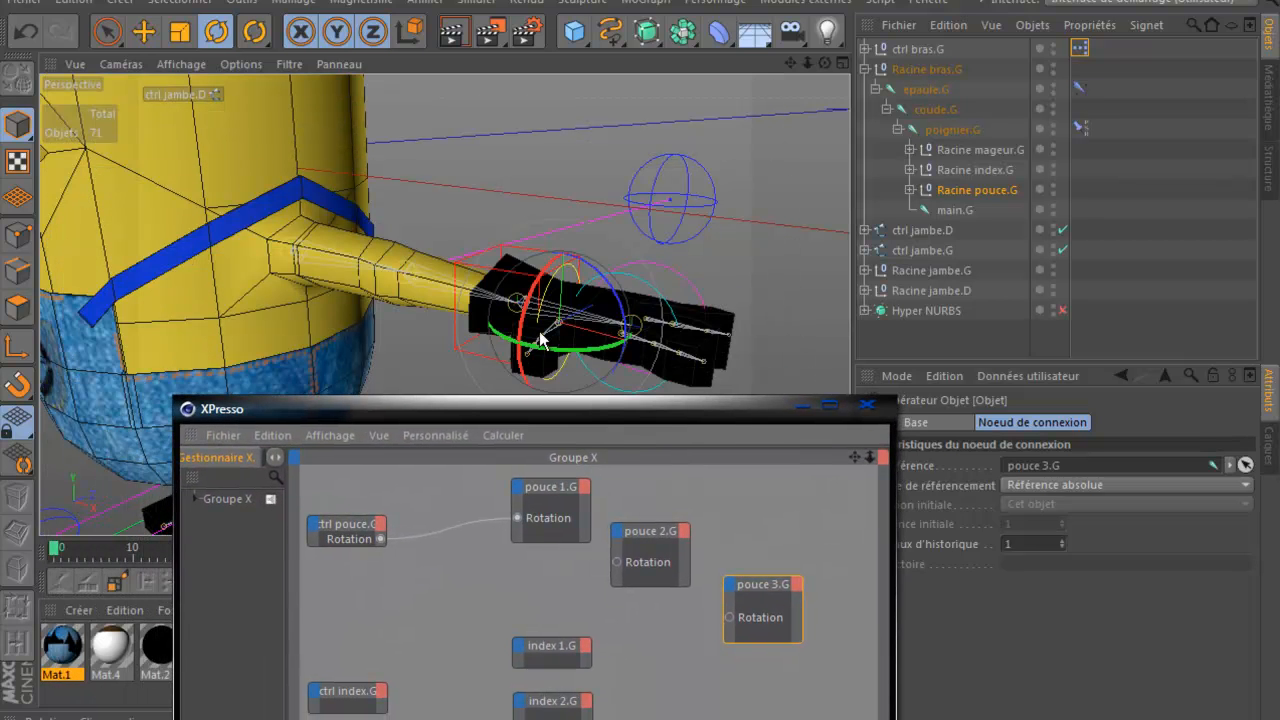
left_click_drag(380, 539, 617, 565)
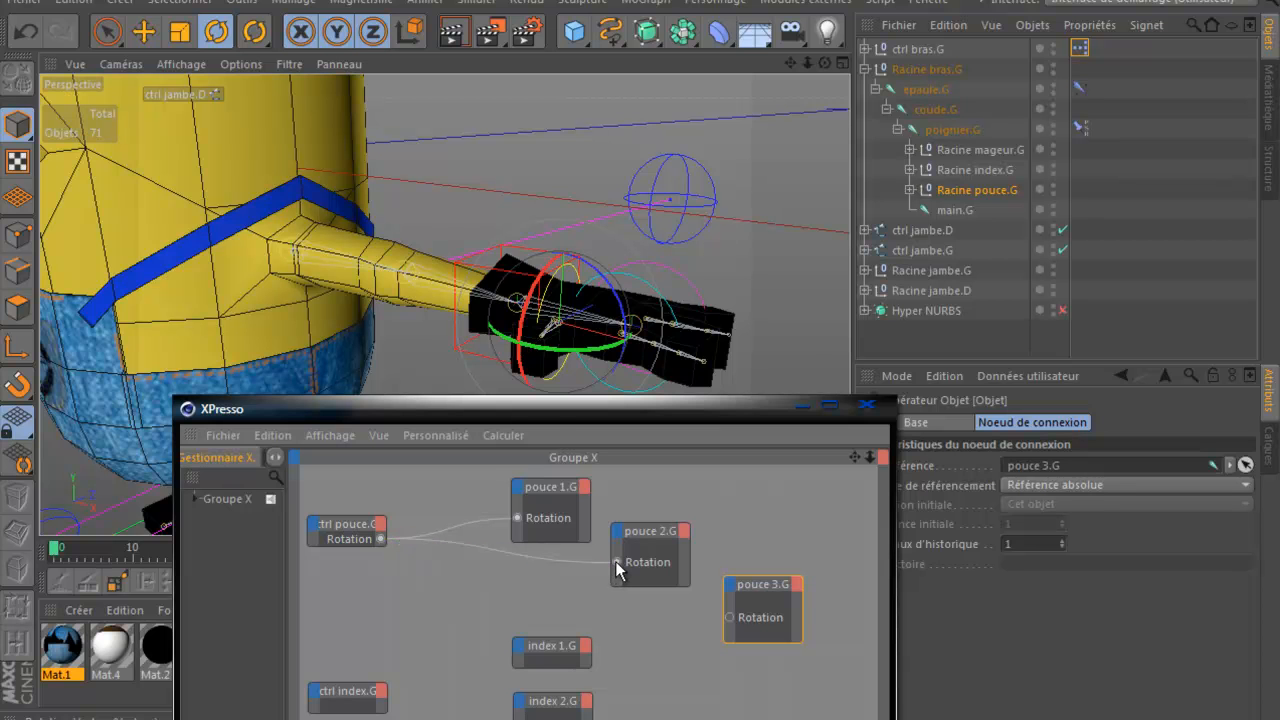
scroll(552, 351, "up", 5)
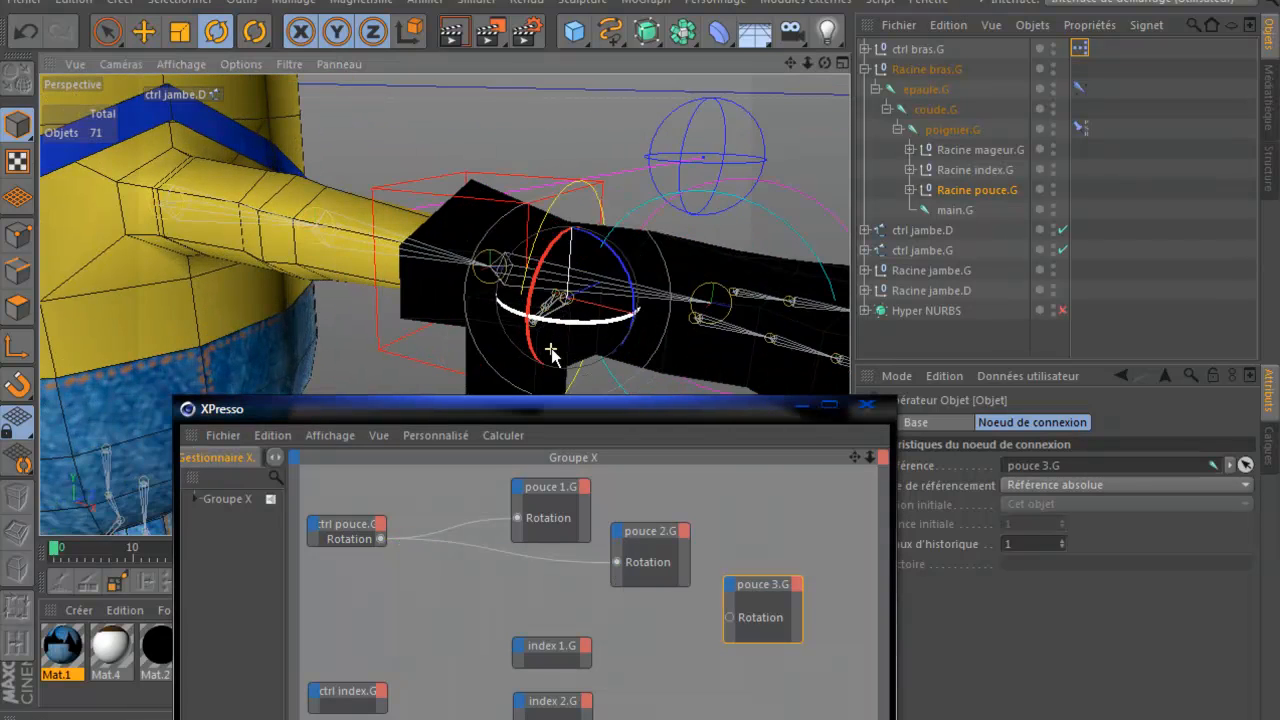
scroll(553, 354, "up", 3)
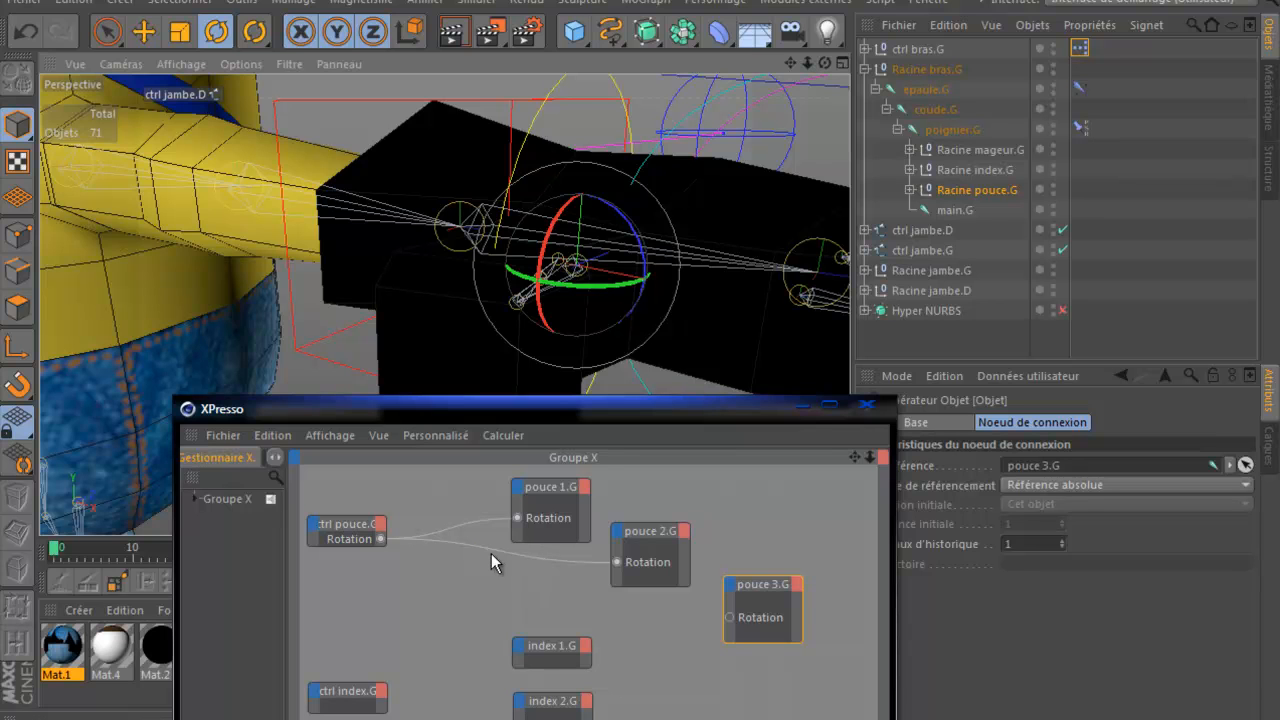
Step: Delete both connections running from ctrl pouce.G to pouce 1.G and pouce 2.G
left_click(465, 540)
key("Delete")
left_click(460, 527)
key("Delete")
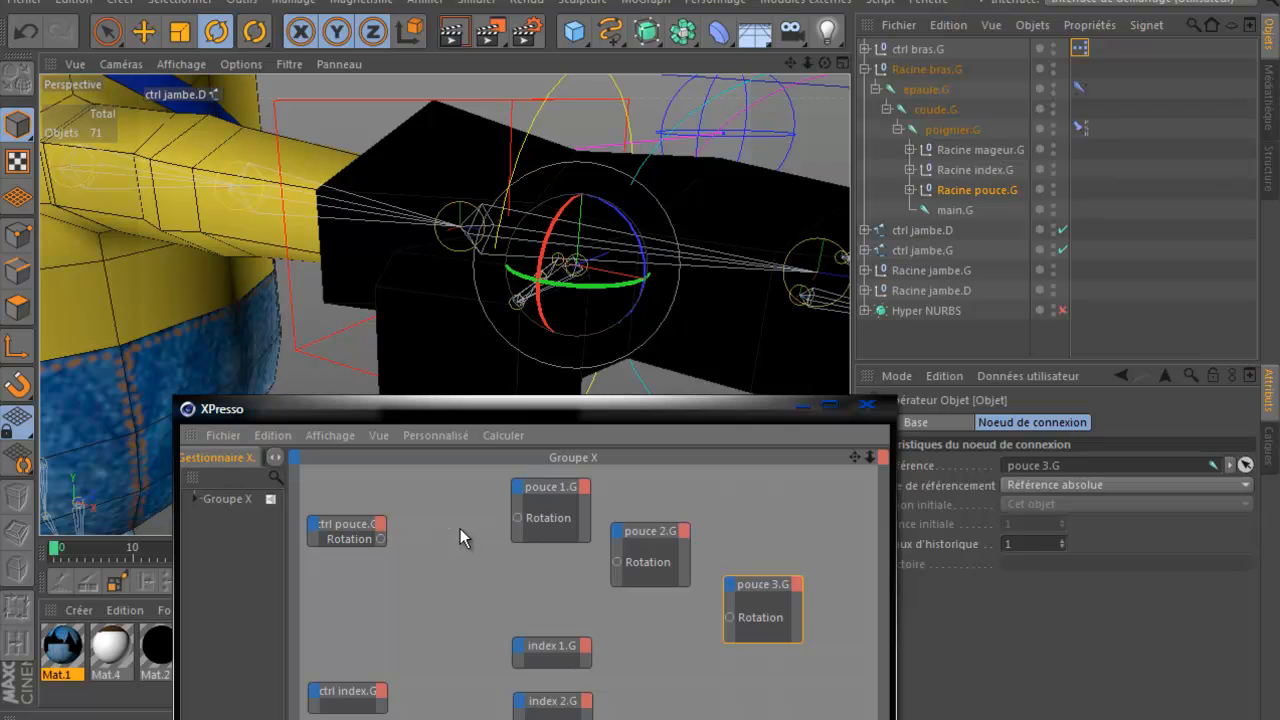
Step: Remove the Rotation ports from the ctrl pouce.G, pouce 1.G, pouce 2.G and pouce 3.G nodes
right_click(346, 541)
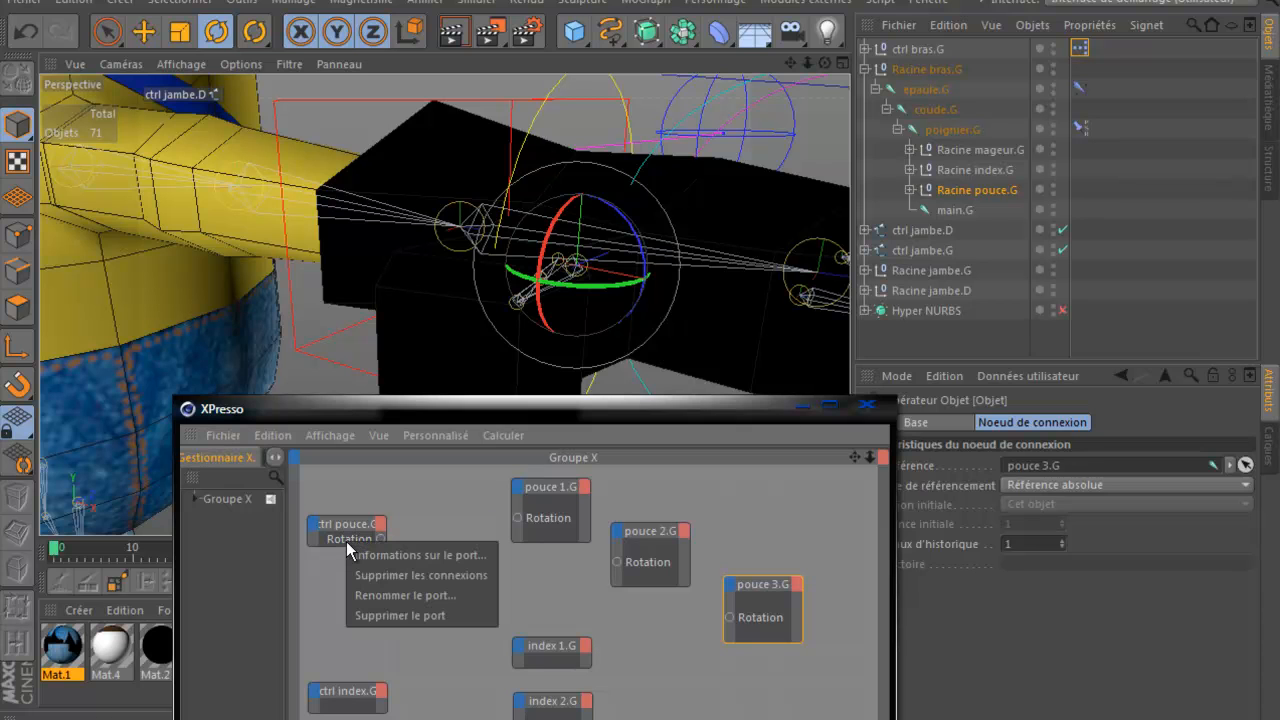
left_click(390, 615)
right_click(545, 518)
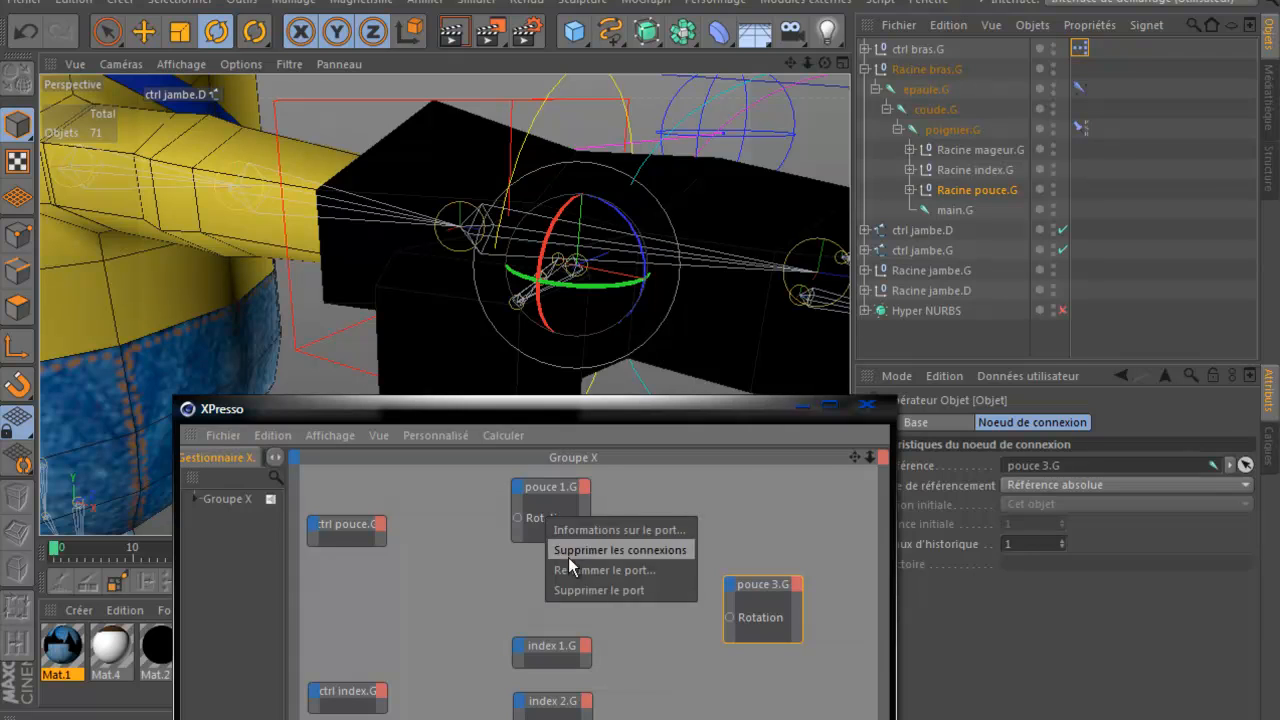
left_click(579, 592)
right_click(650, 562)
left_click(684, 636)
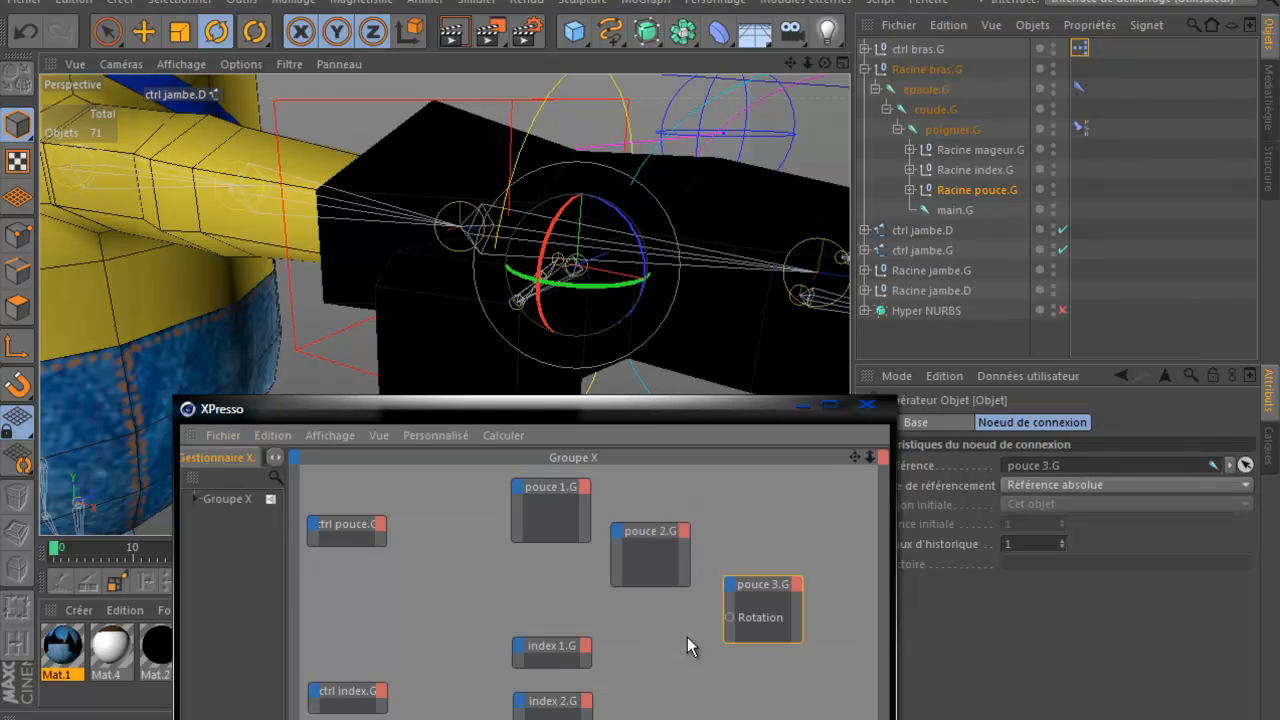
right_click(758, 621)
left_click(783, 691)
left_click(517, 490)
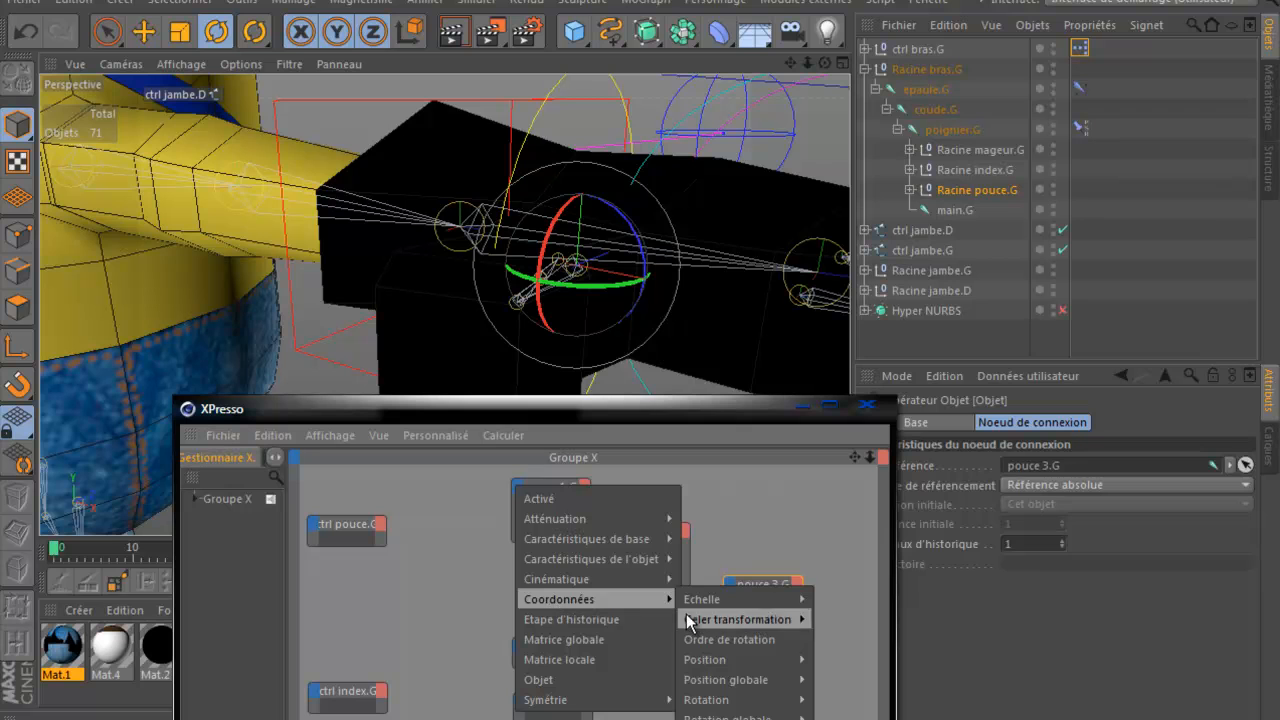
mouse_move(726, 705)
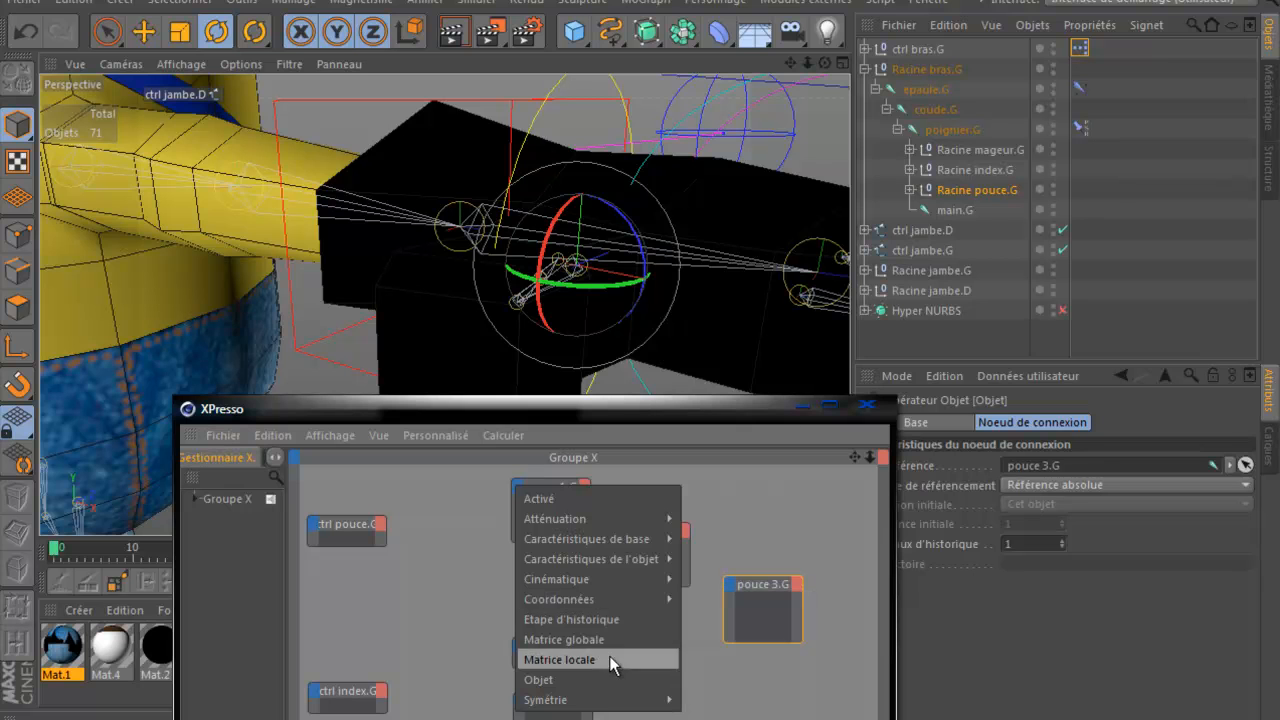
left_click(412, 545)
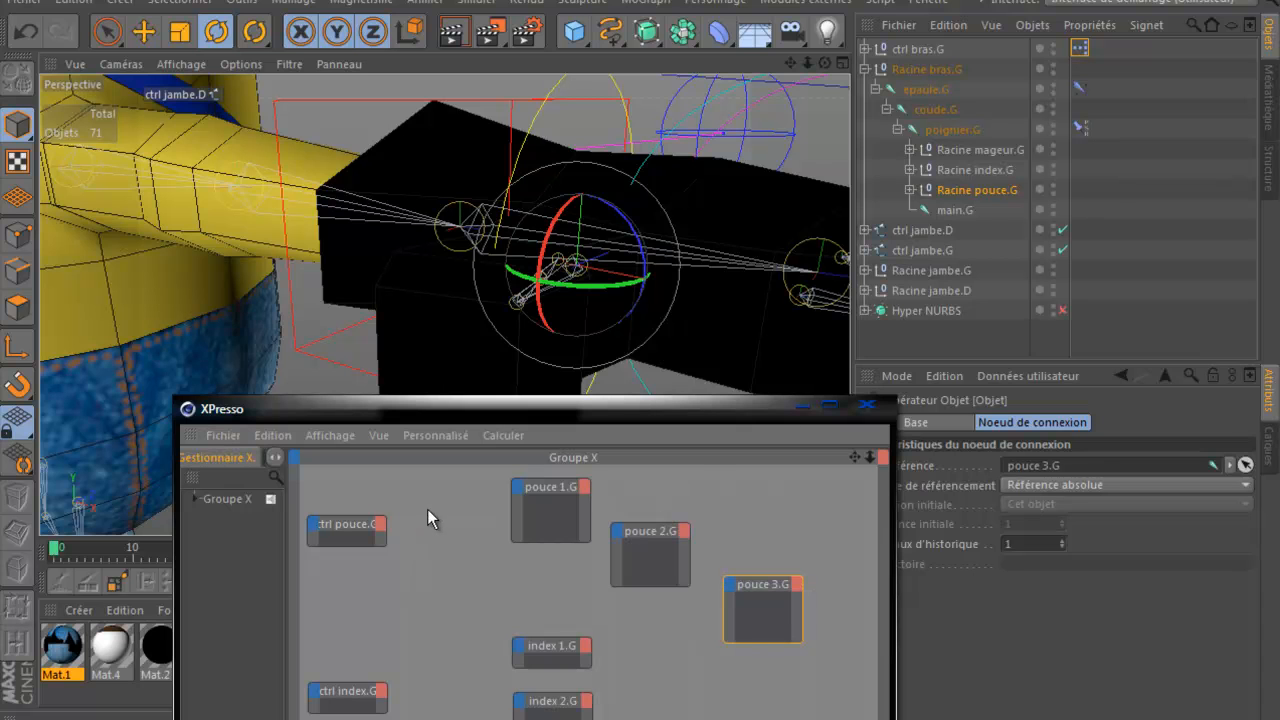
Step: Try moving the pouce 4.G joint along its Z axis in the top view, and inspect the thumb chain in perspective
middle_click(330, 160)
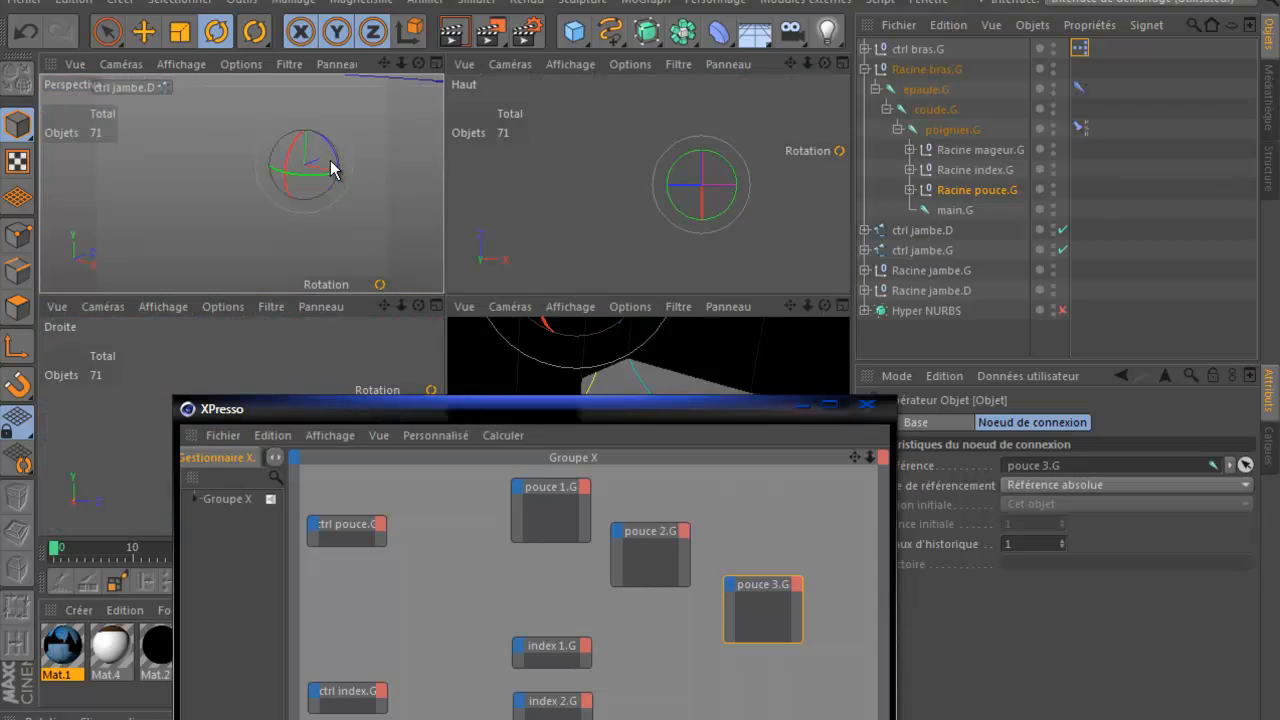
middle_click(570, 244)
scroll(506, 357, "up", 10)
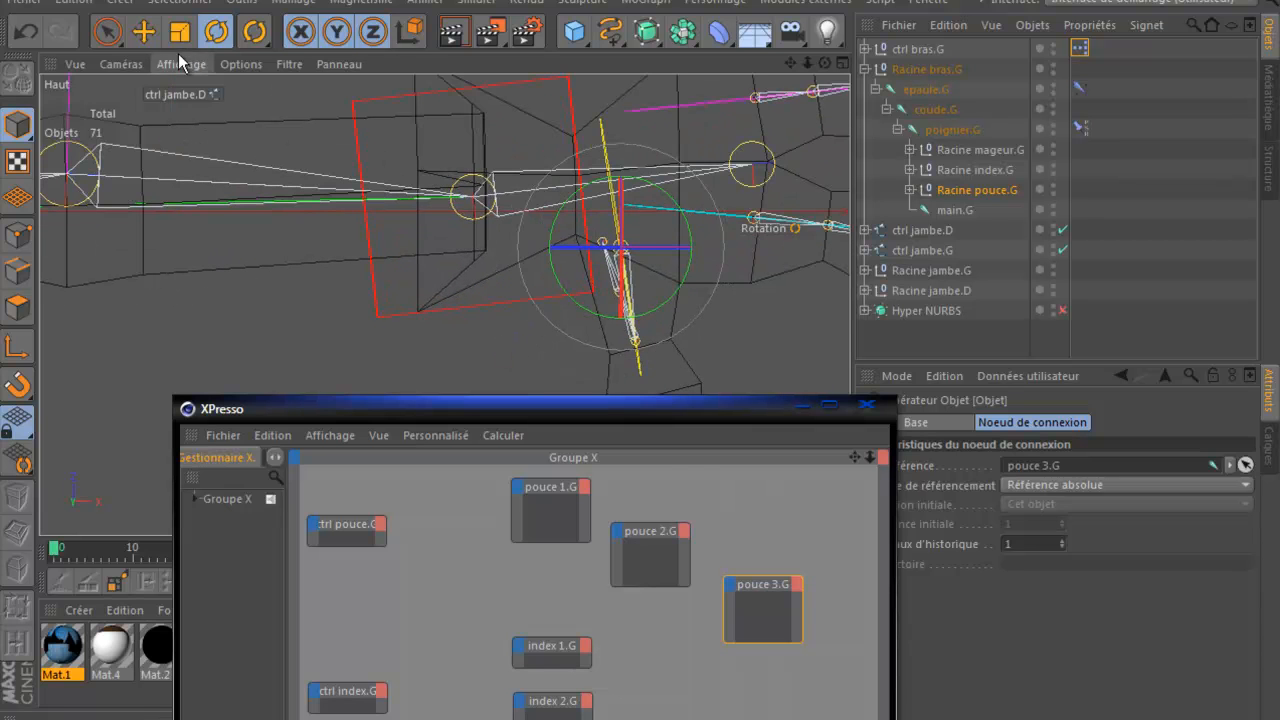
left_click(144, 33)
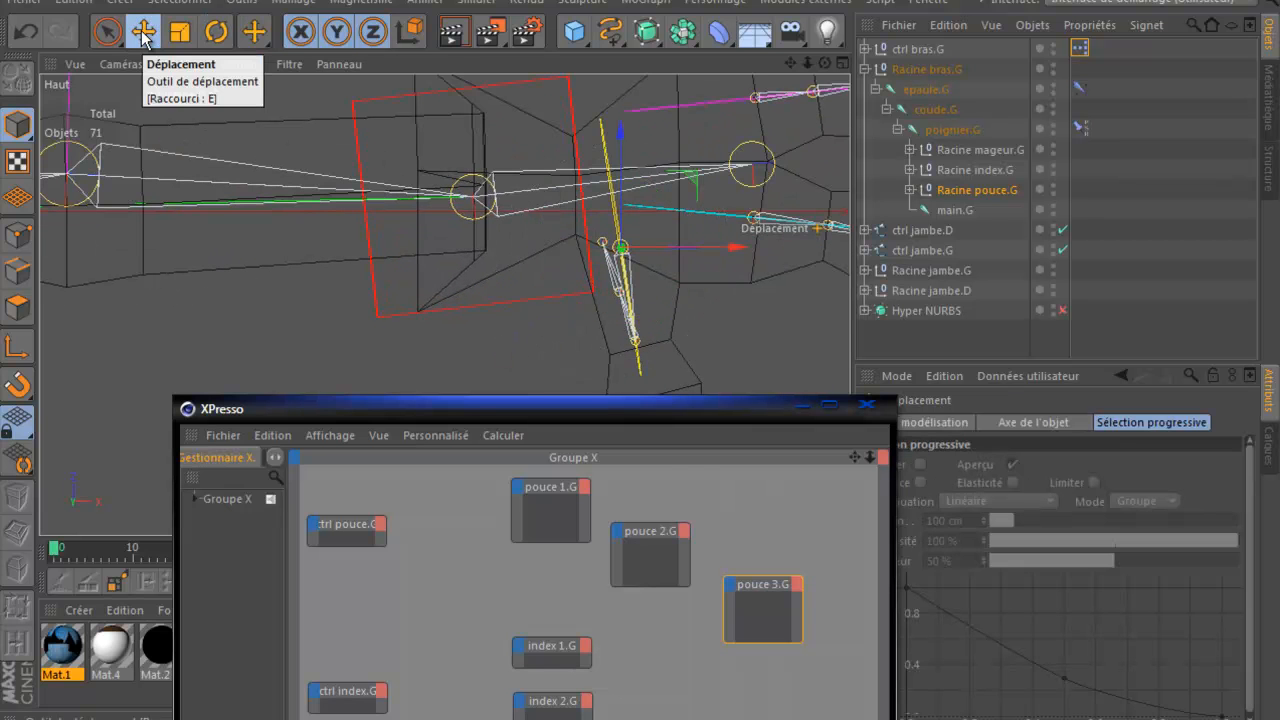
left_click(910, 189)
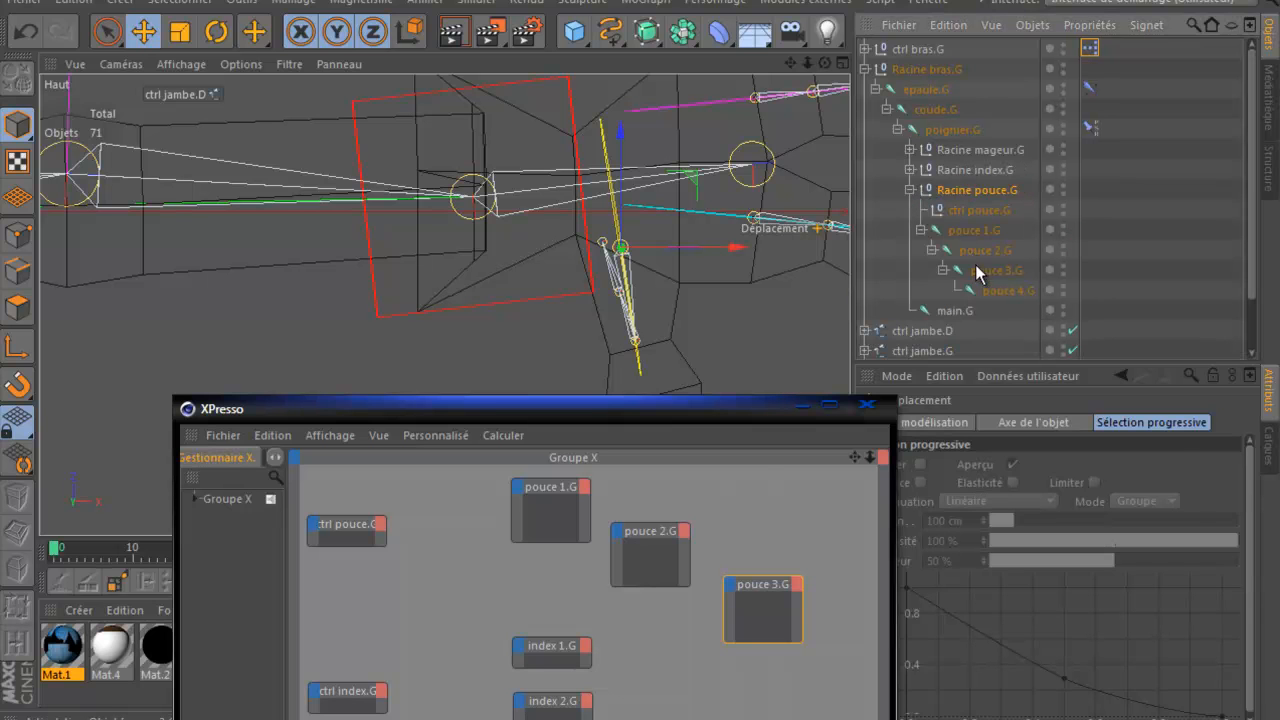
left_click(992, 292)
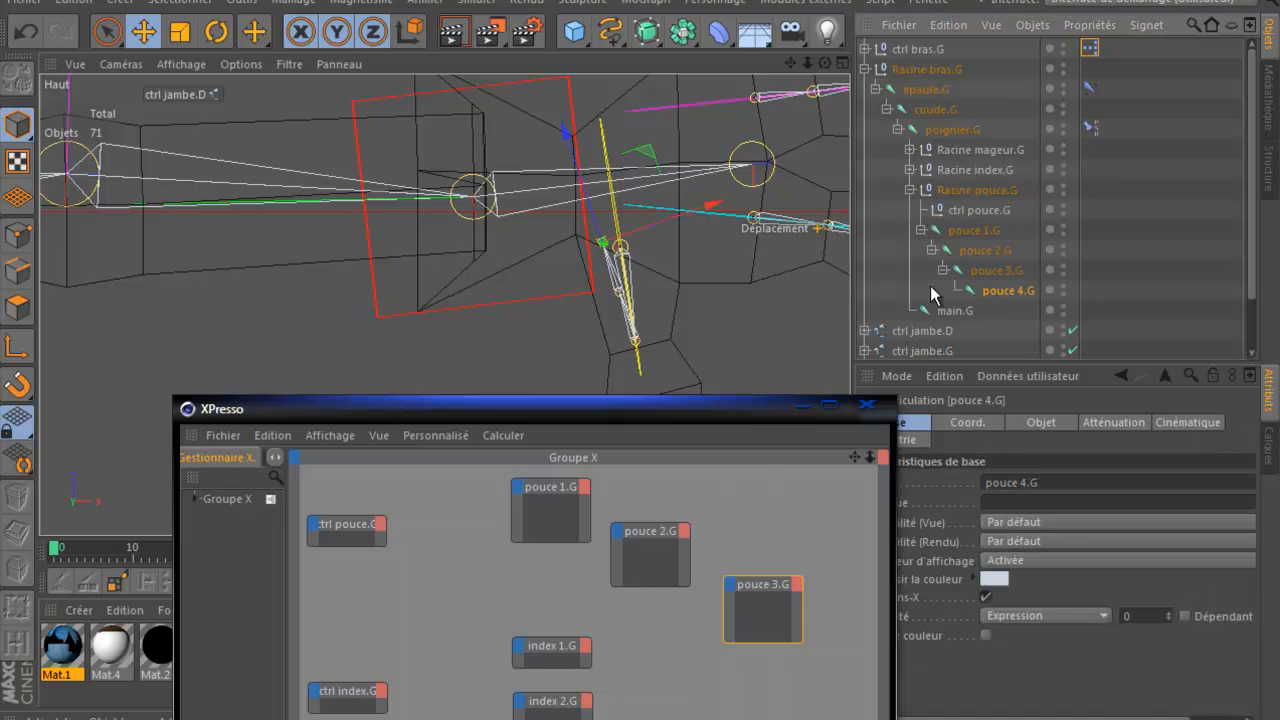
mouse_move(564, 136)
left_mouse_down()
mouse_move(568, 155)
mouse_move(567, 130)
left_mouse_up()
middle_click(195, 227)
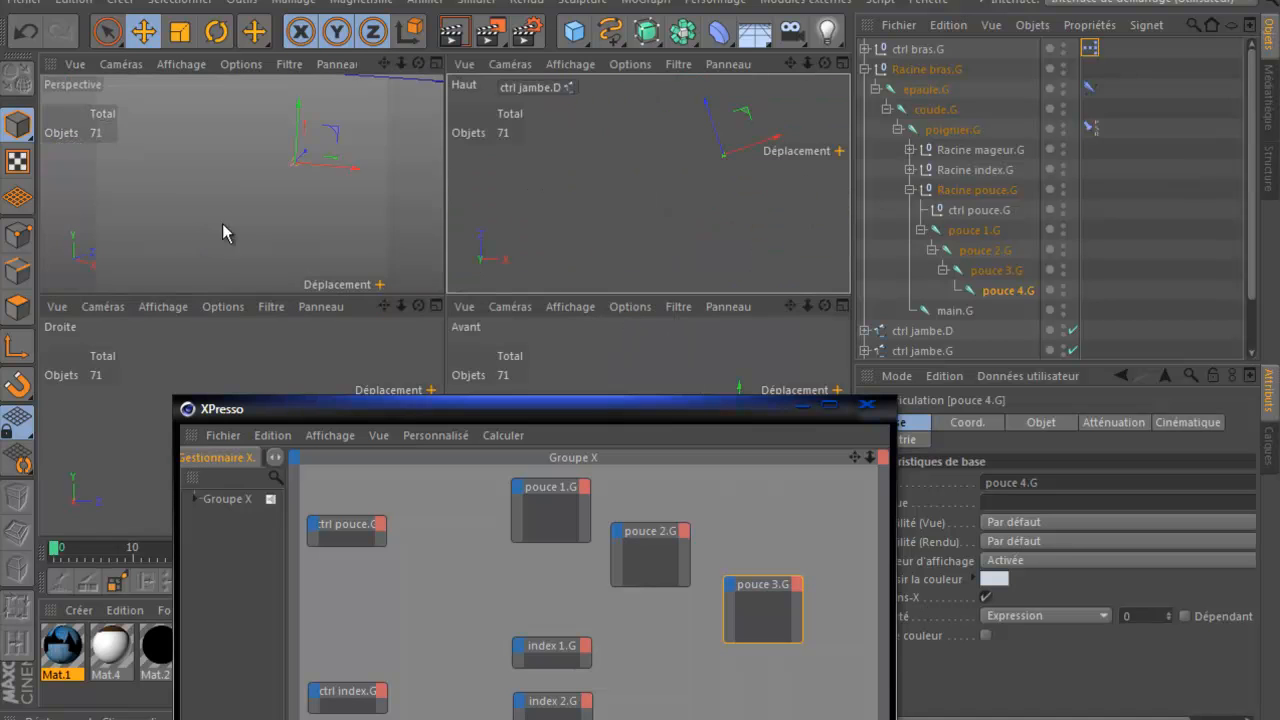
middle_click(303, 218)
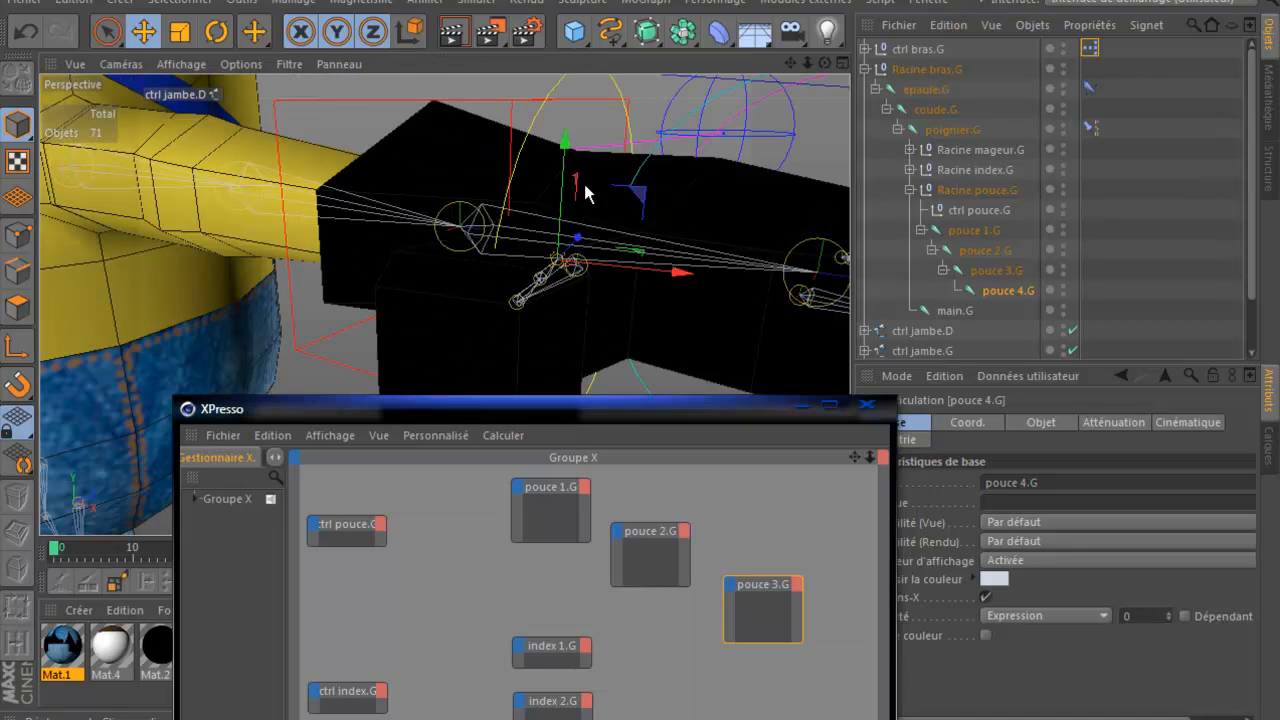
left_click_drag(826, 63, 634, 223)
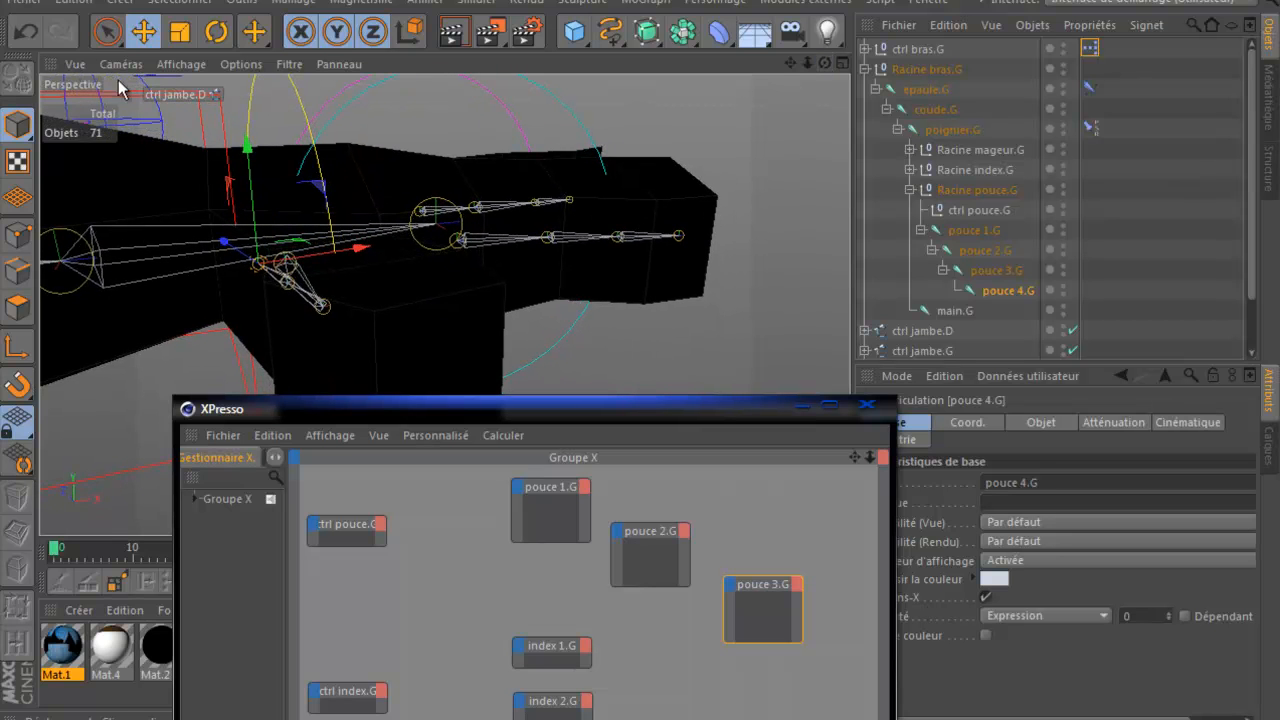
Step: Undo the pouce 4.G adjustment and the recent XPresso port and connection edits
left_click(25, 33)
left_click(25, 33)
left_click(25, 33)
left_click(25, 33)
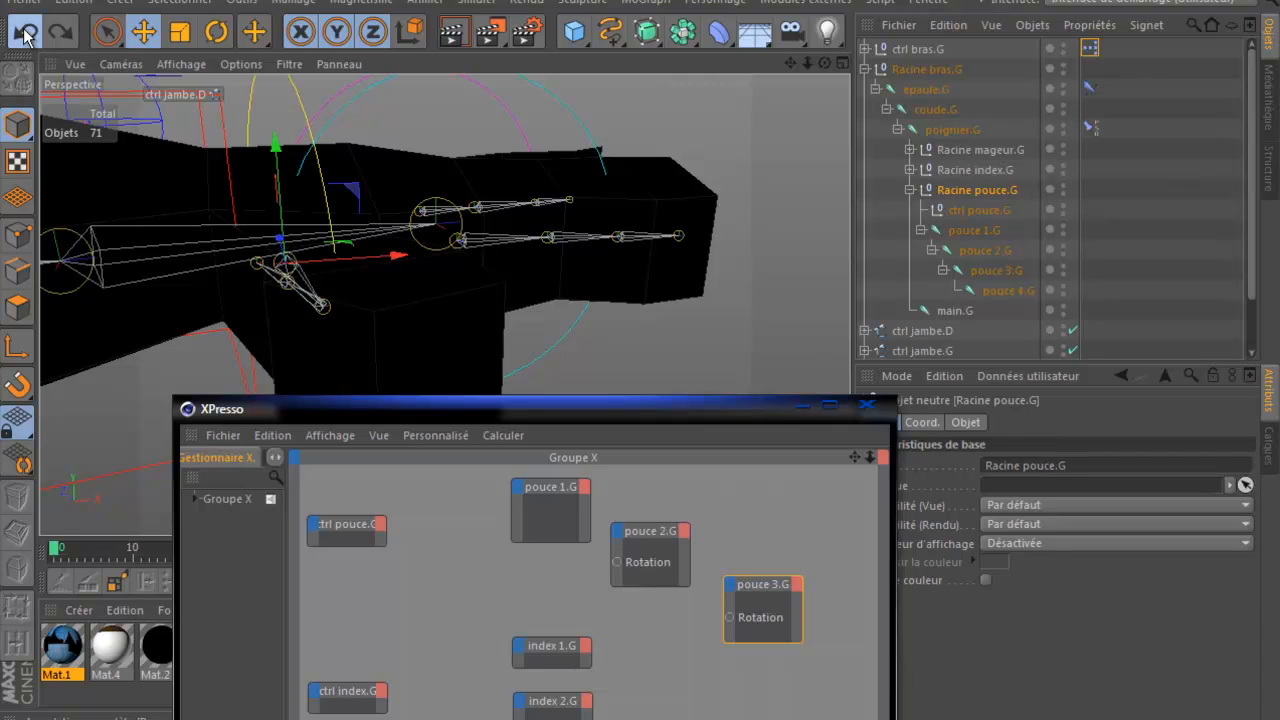
left_click(25, 33)
left_click(25, 33)
left_click(25, 33)
left_click(25, 33)
left_click(25, 33)
left_click(25, 33)
left_click(25, 33)
left_click(25, 33)
left_click(25, 33)
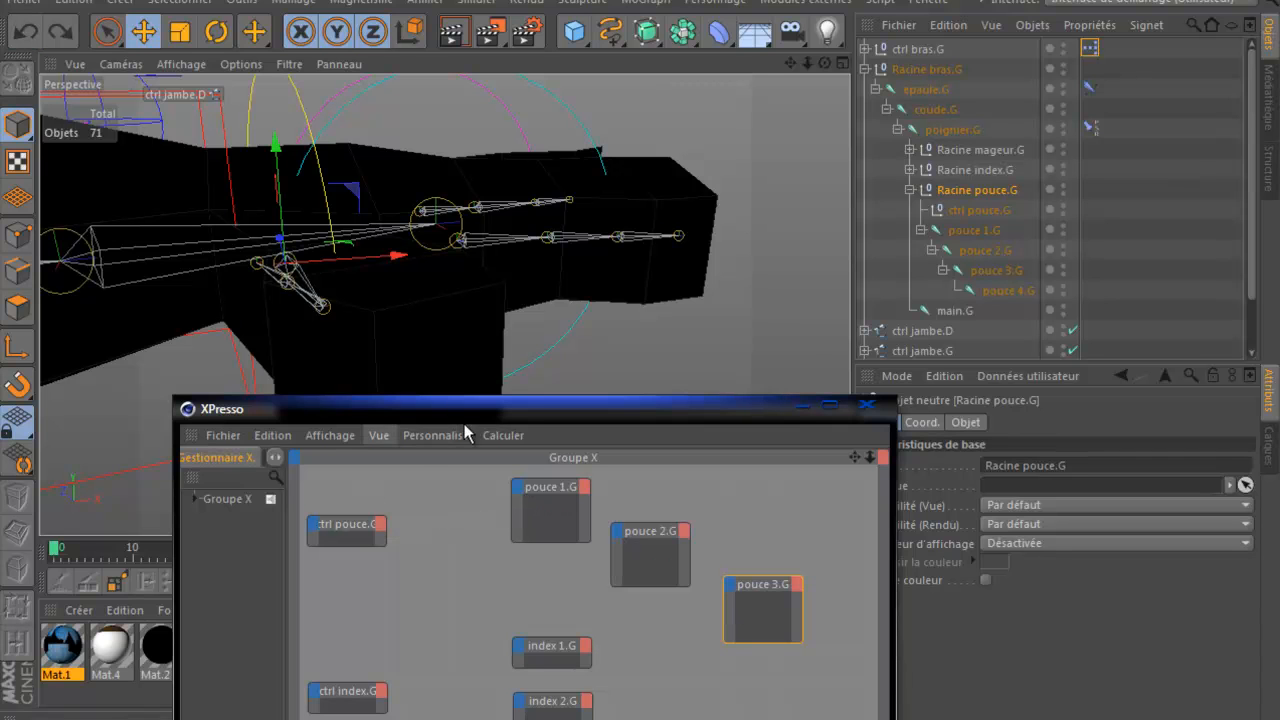
Step: Select the pouce 4.G joint, show it in the top view, and close the XPresso editor
left_click(284, 292)
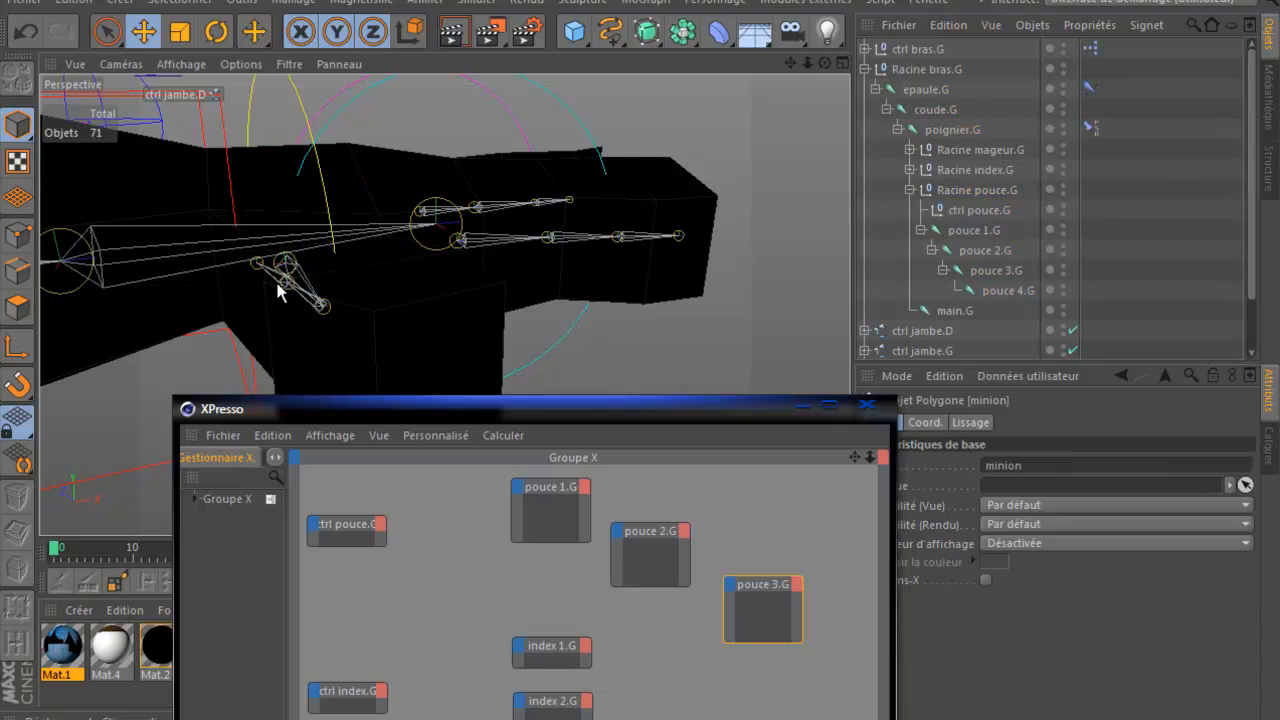
left_click(1003, 289)
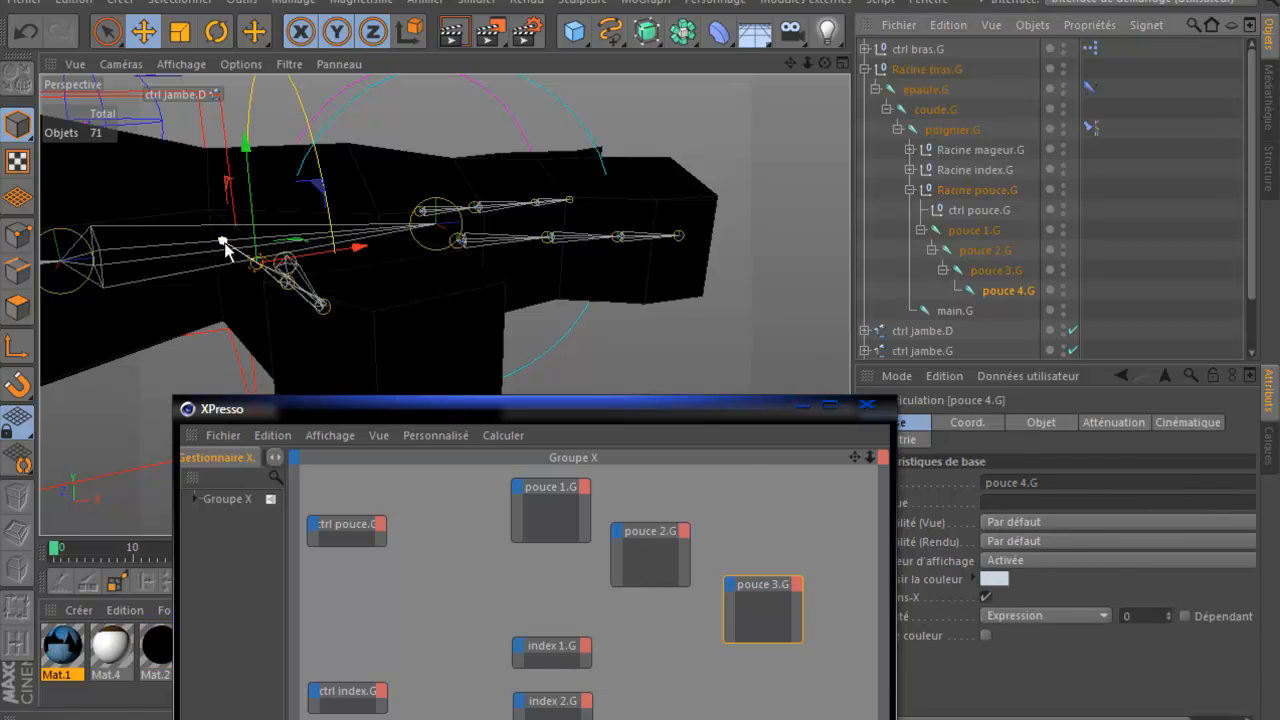
middle_click(270, 262)
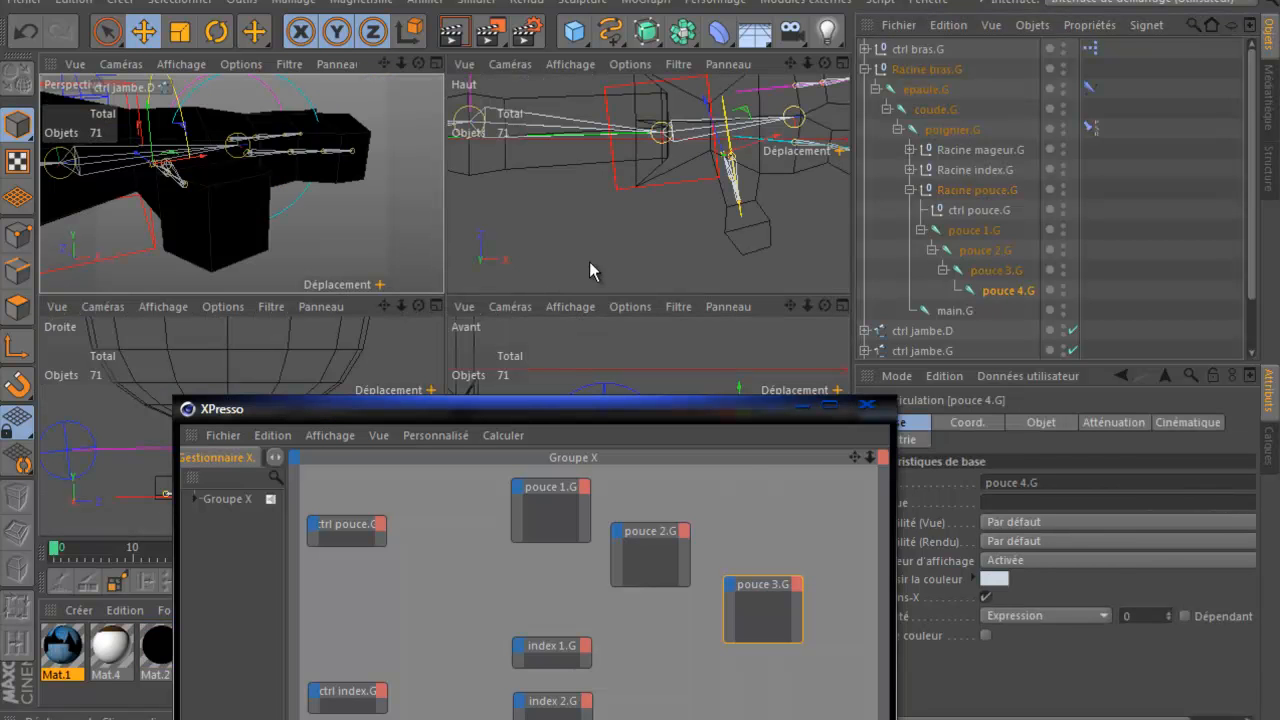
middle_click(615, 244)
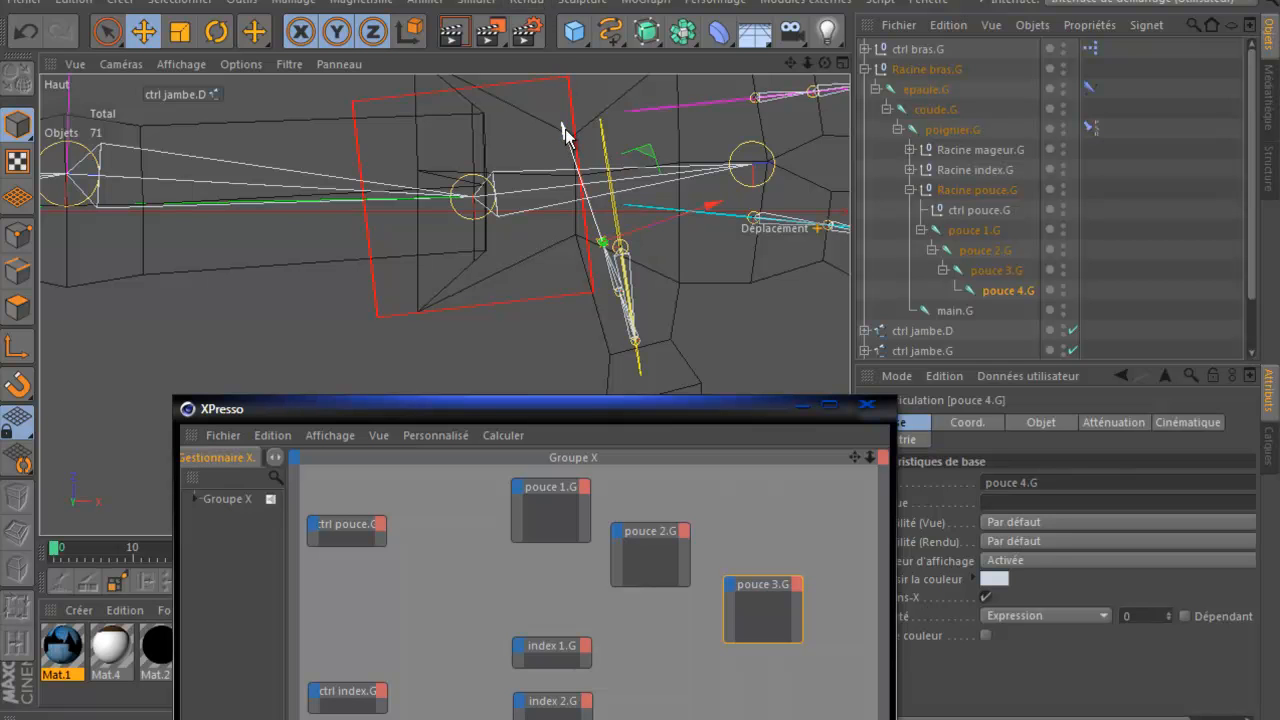
left_click(866, 409)
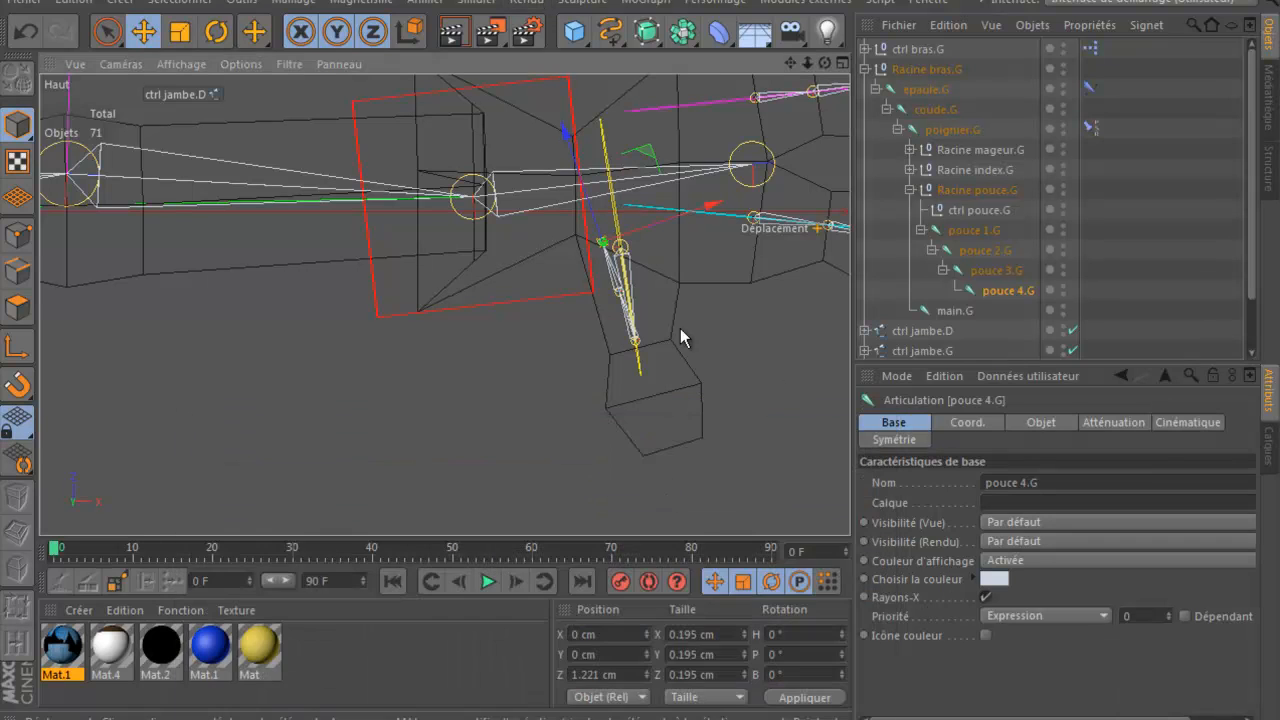
Step: Move the pouce 4.G, pouce 3.G and pouce 2.G joints down along the thumb mesh in the top view, ending the chain at the thumb's tip
left_click_drag(563, 137, 607, 341)
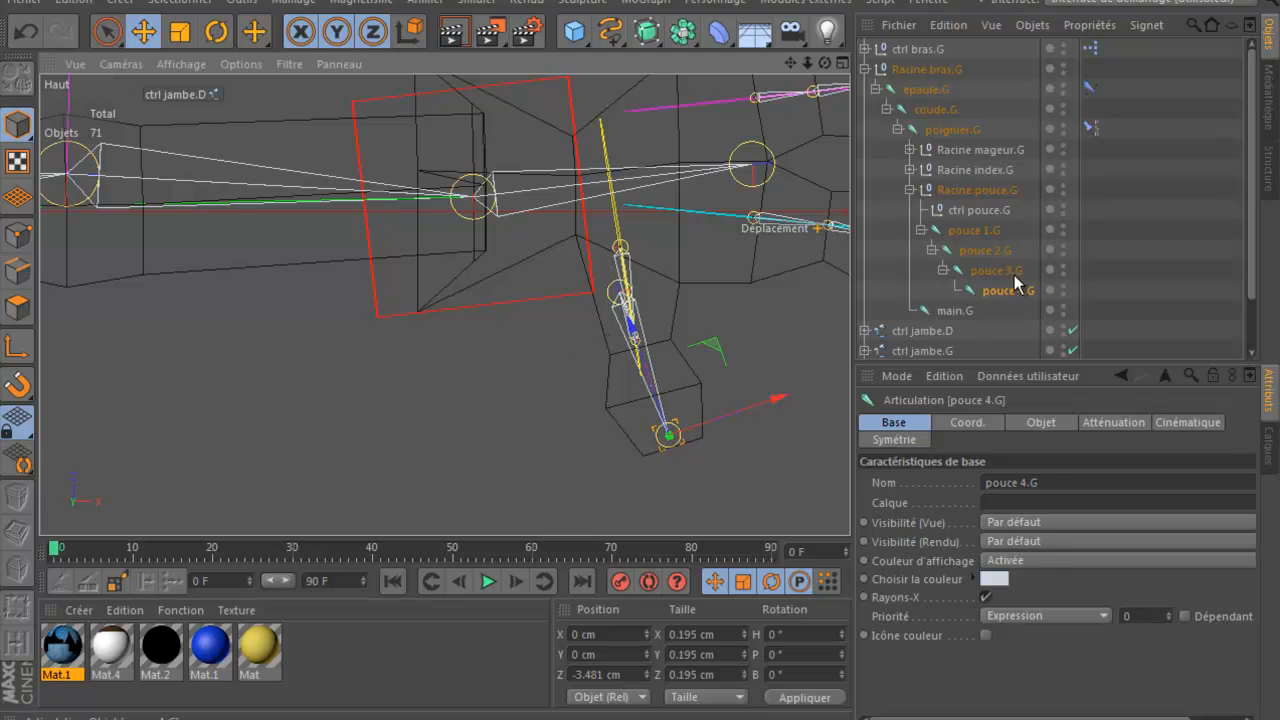
left_click(1003, 271)
left_click_drag(583, 182, 605, 299)
left_click(990, 250)
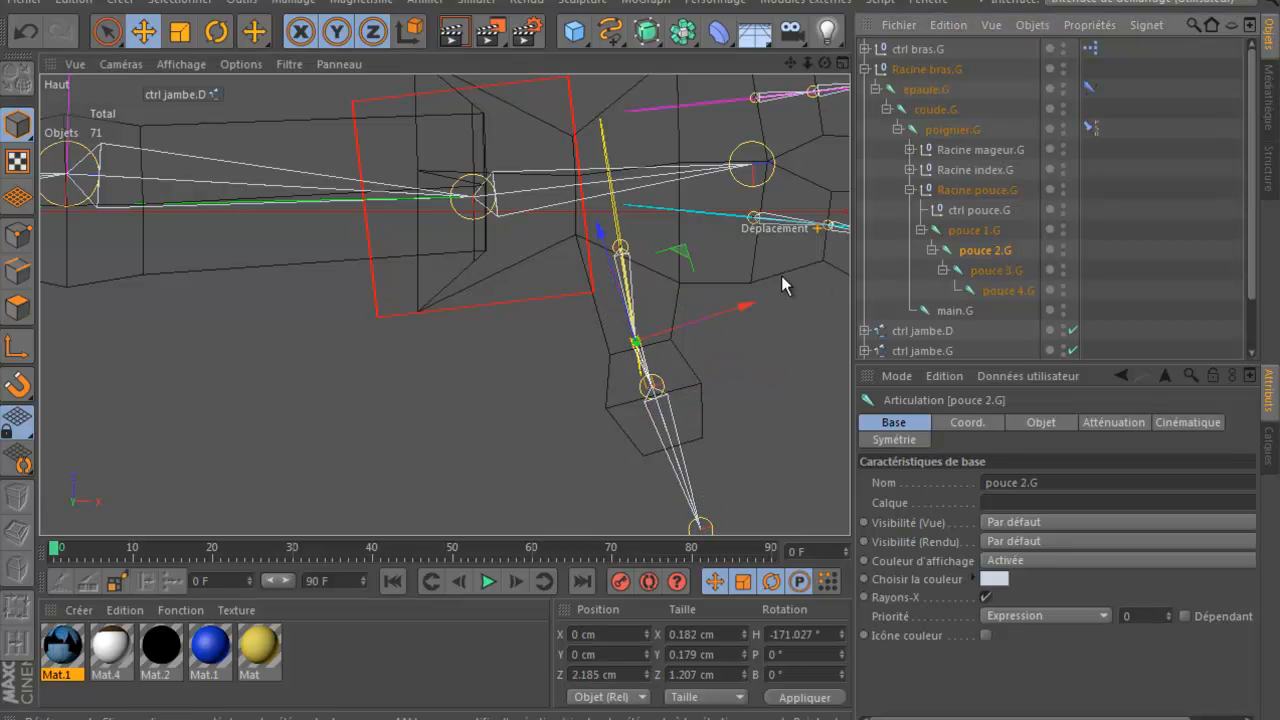
mouse_move(598, 229)
left_mouse_down()
mouse_move(609, 282)
mouse_move(612, 241)
left_mouse_up()
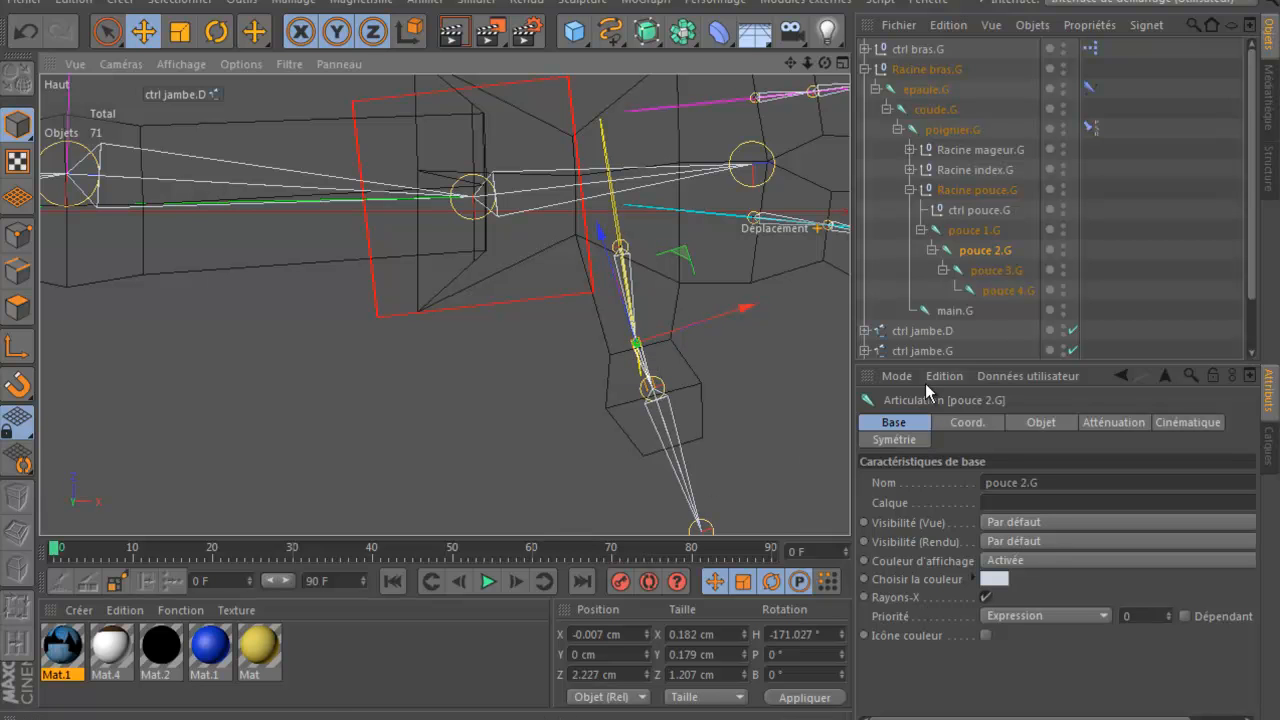
left_click(1003, 287)
left_click_drag(655, 384, 645, 338)
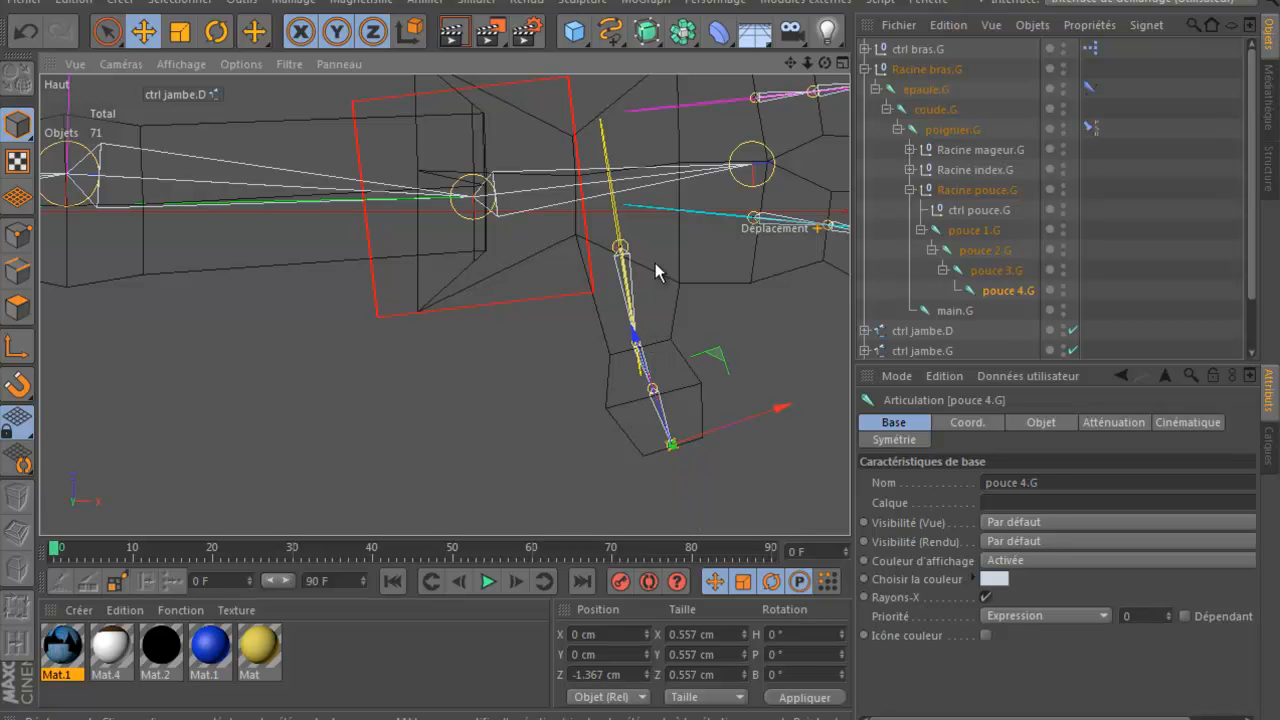
Step: Readjust the pouce 1.G and pouce 2.G joints with the Joint tool and return to the Move tool
left_click(707, 6)
left_click(747, 183)
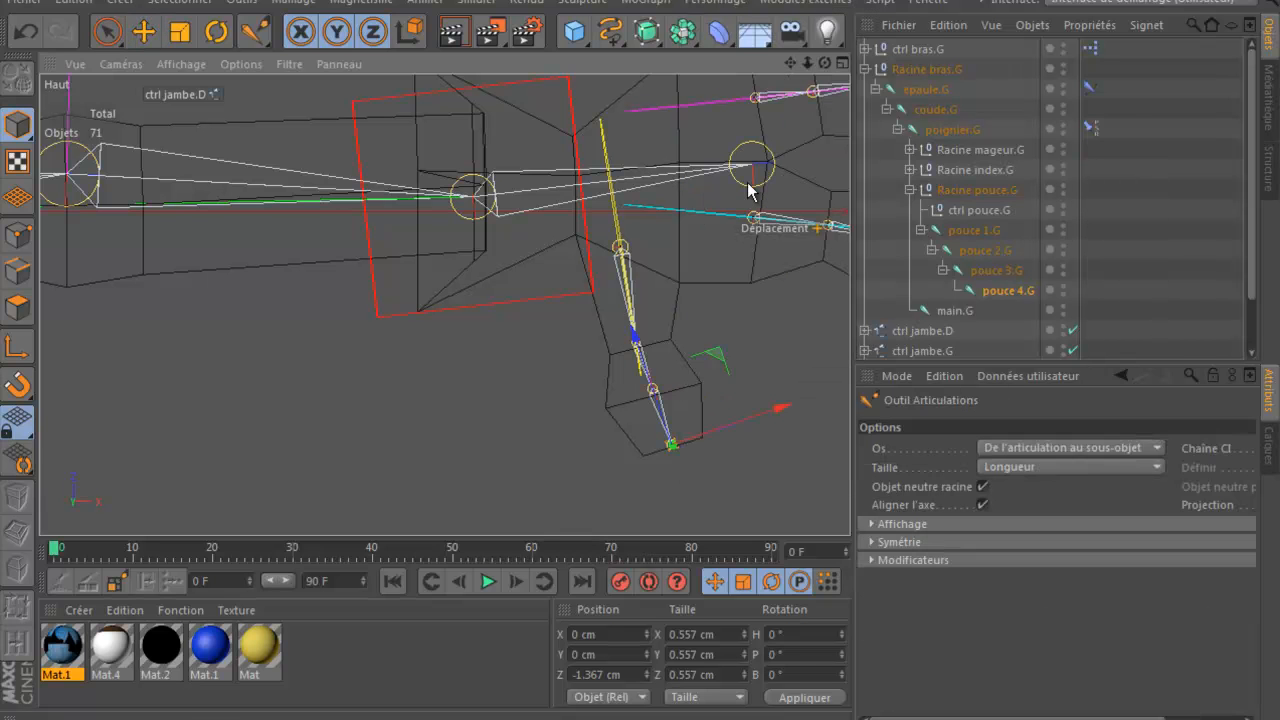
left_click(619, 249)
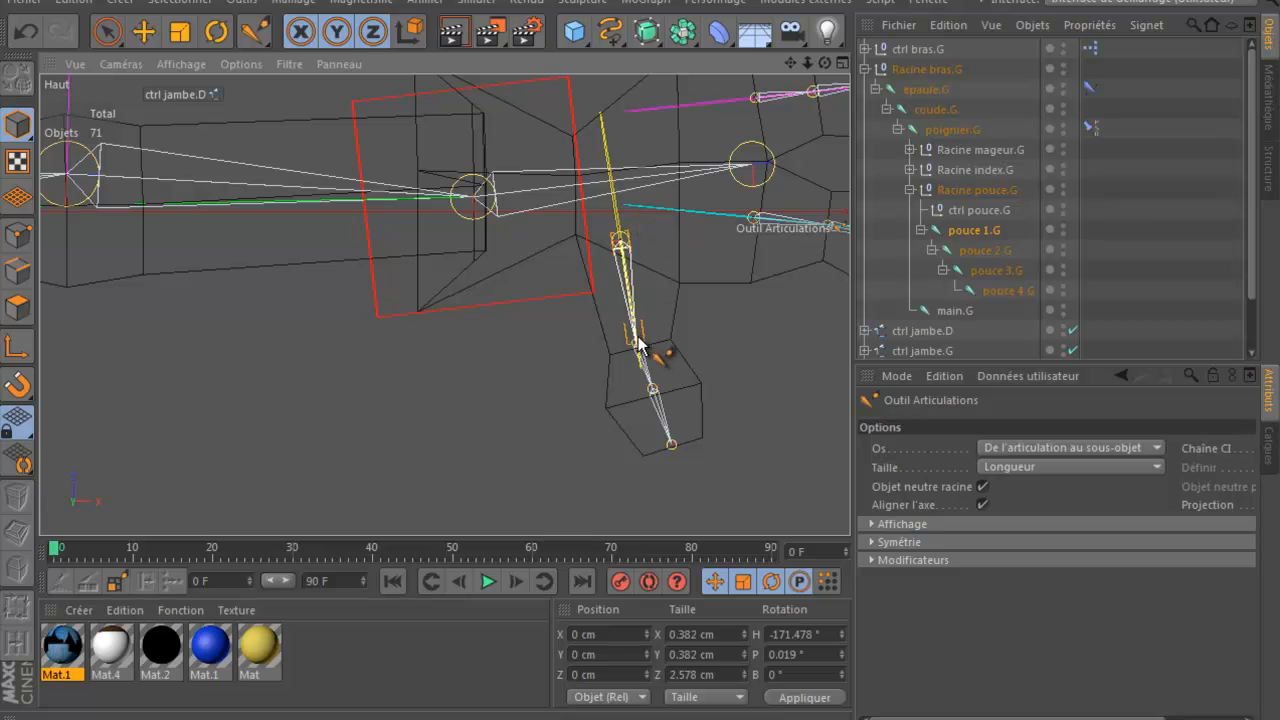
mouse_move(639, 342)
left_mouse_down()
mouse_move(647, 314)
mouse_move(636, 343)
left_mouse_up()
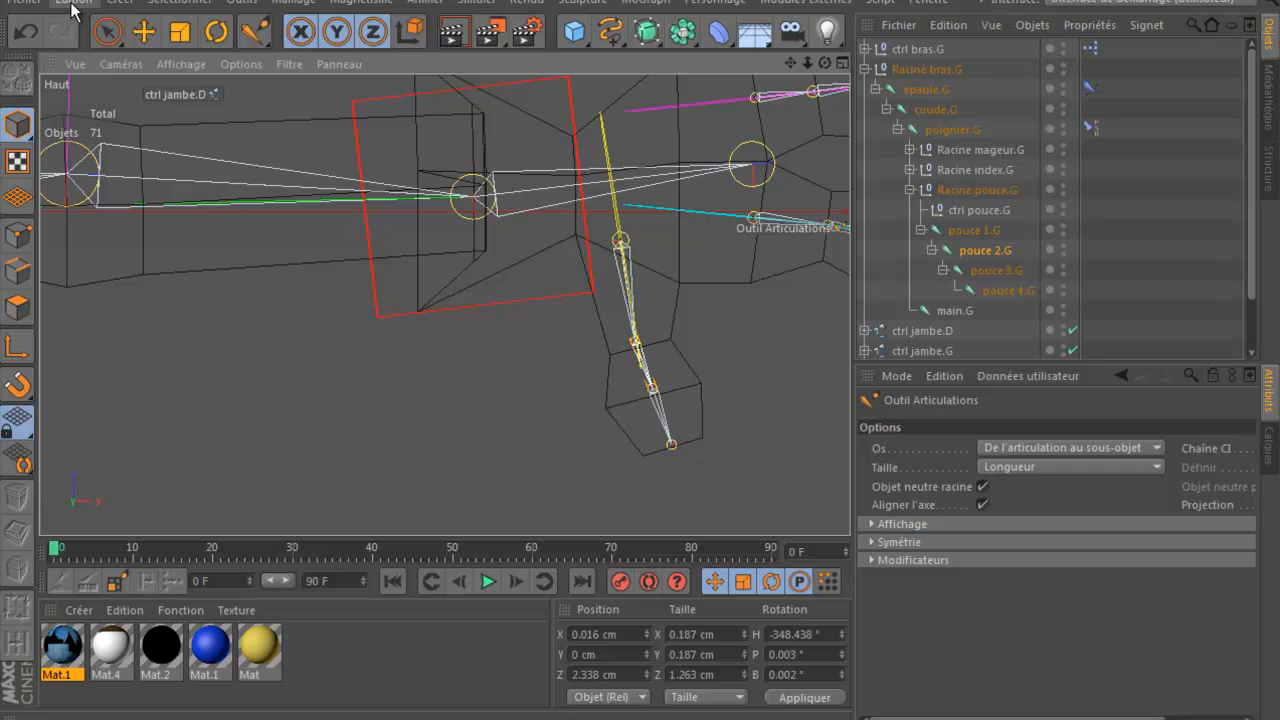
left_click(143, 32)
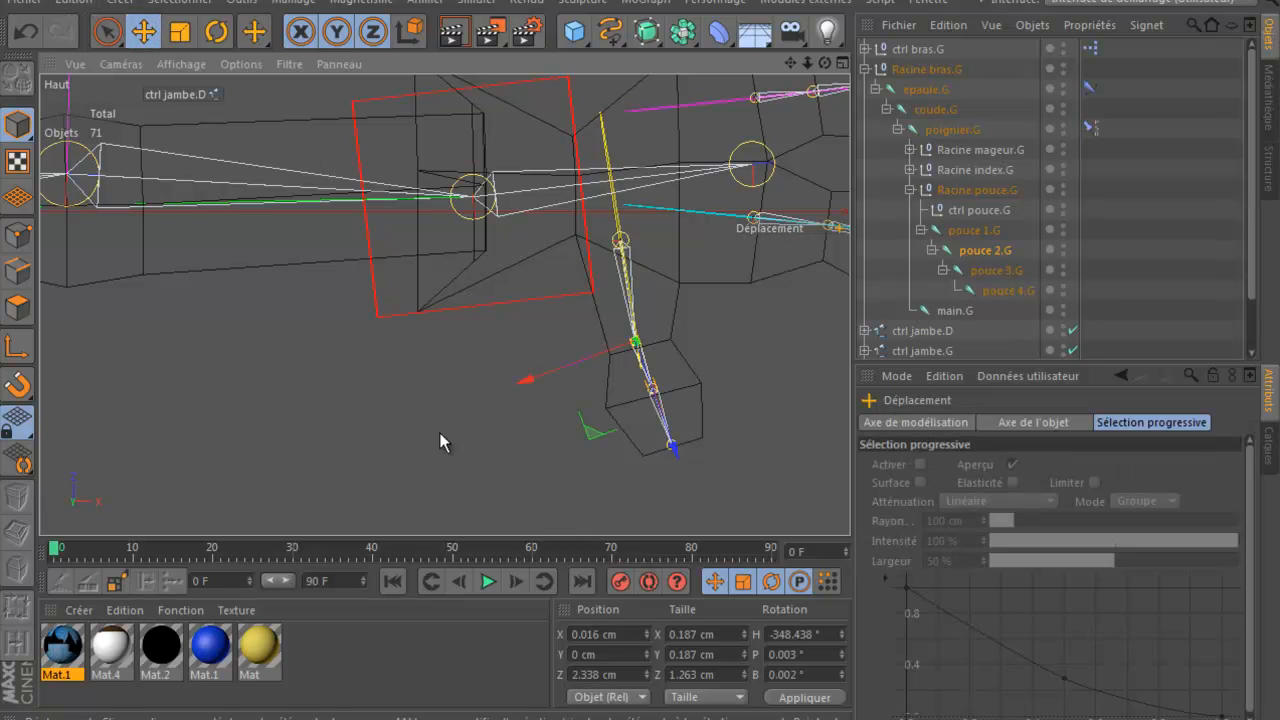
Step: Open the XPresso expression of ctrl bras.G and add a Rotation . P output port to the ctrl pouce.G node
double_click(1089, 47)
left_click_drag(710, 168, 658, 127)
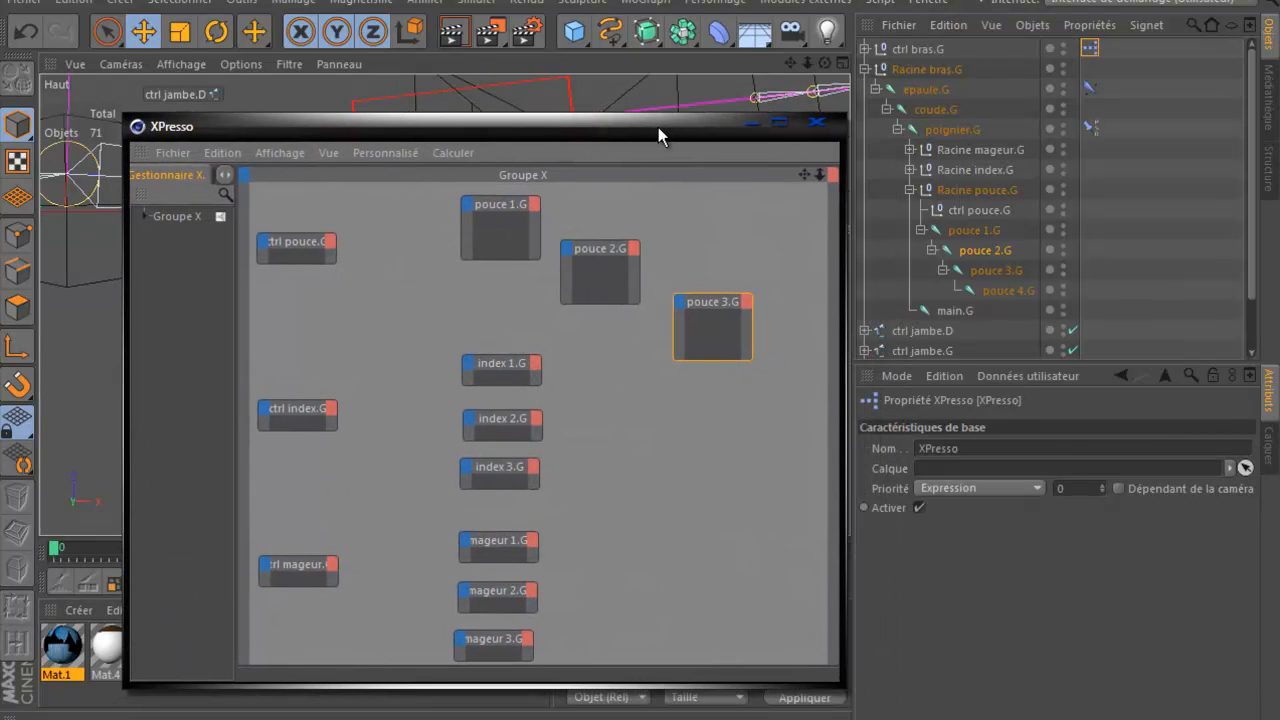
left_click(327, 241)
mouse_move(367, 293)
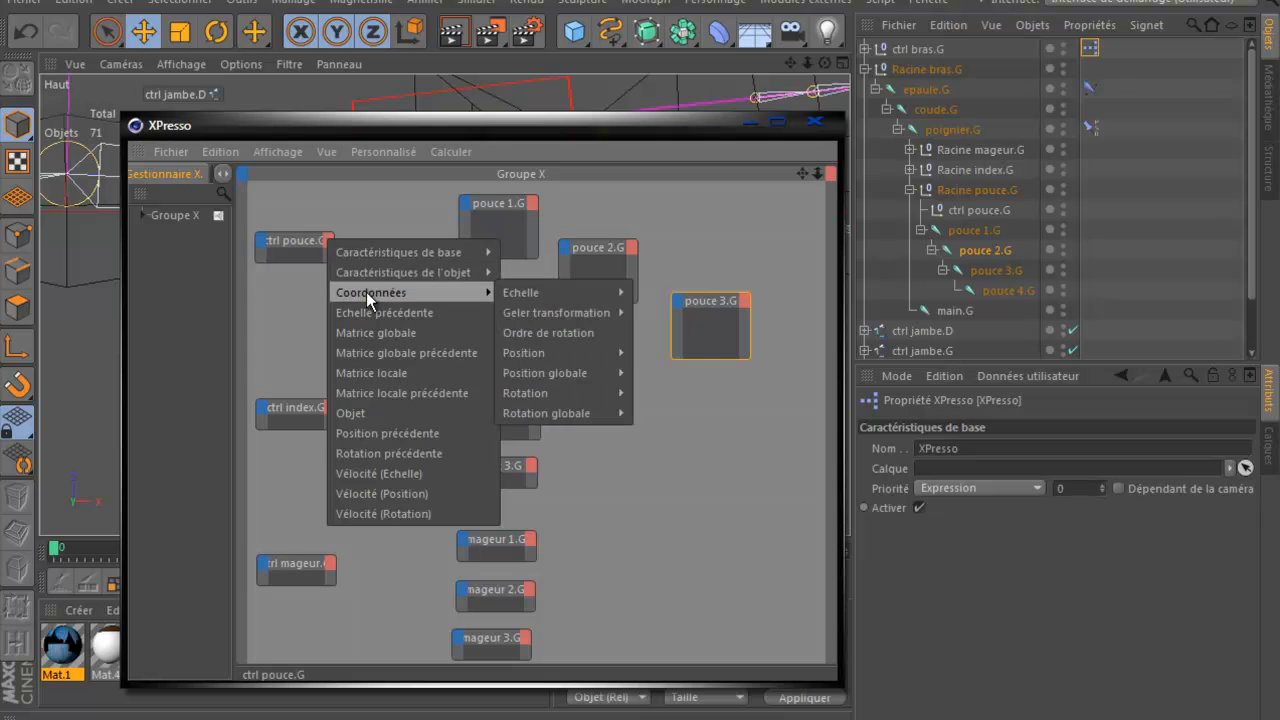
mouse_move(580, 390)
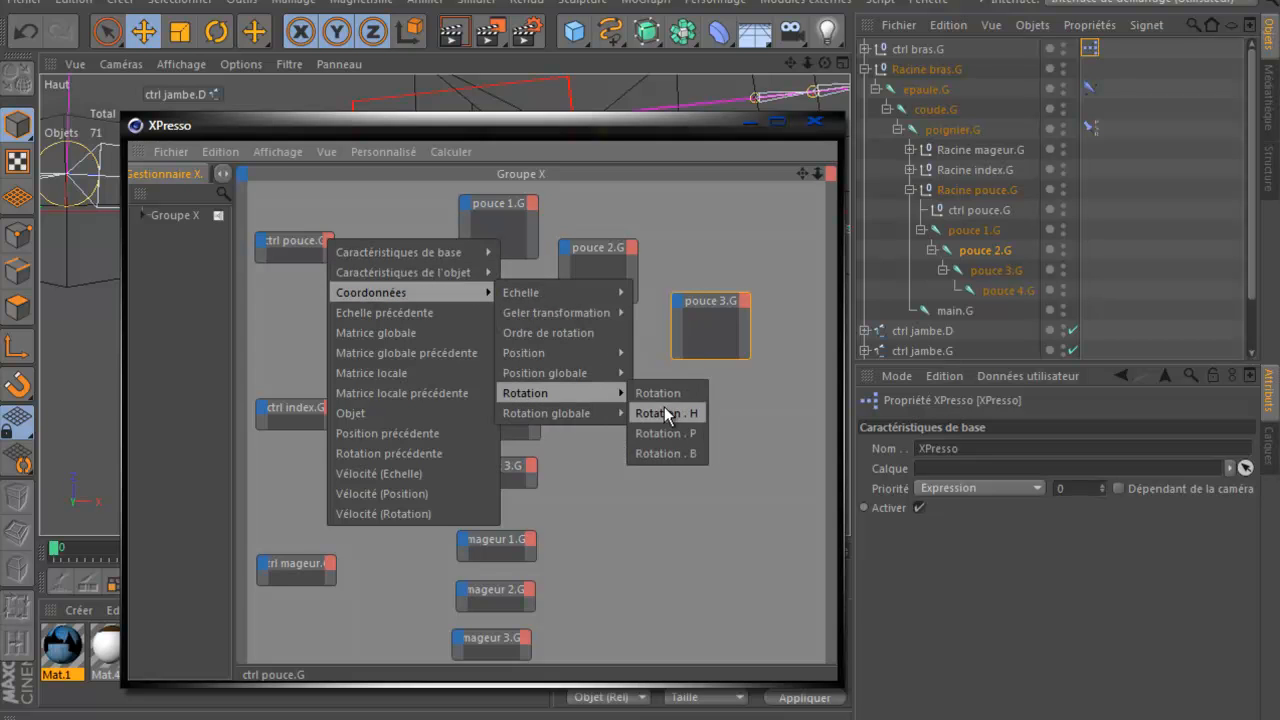
left_click(682, 434)
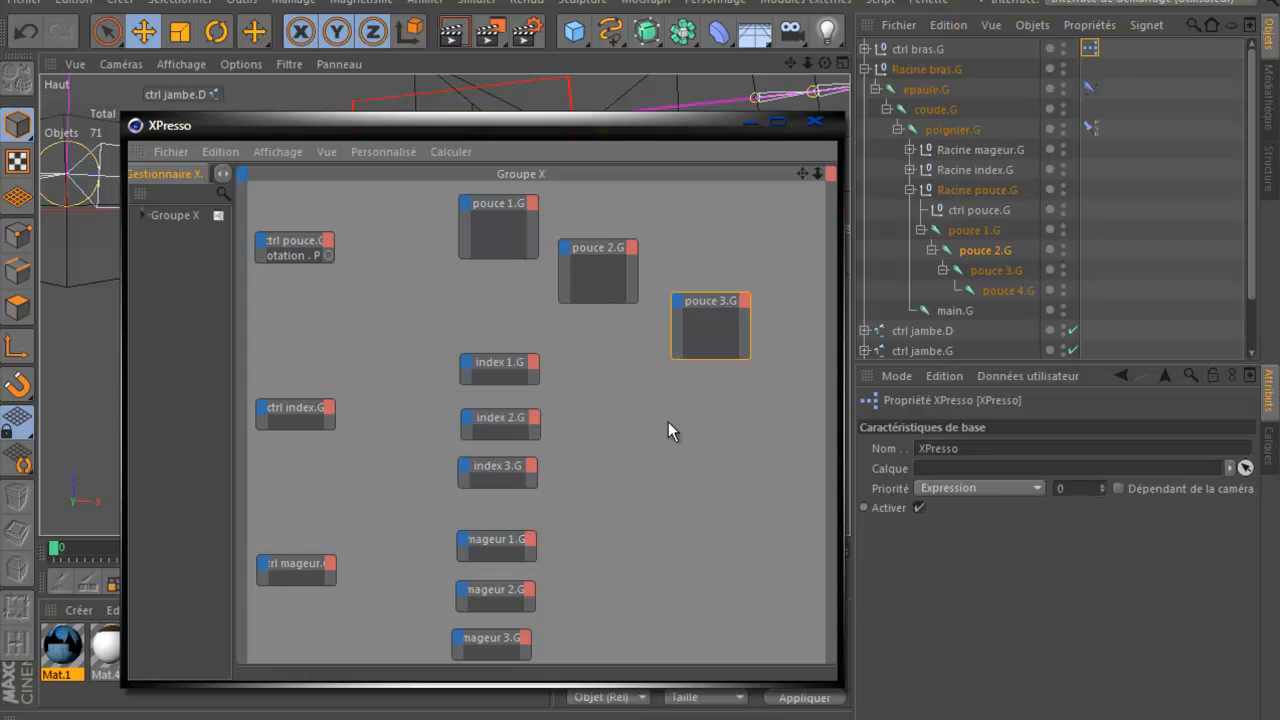
Step: Add a Rotation . P input port to each of the pouce 1.G, pouce 2.G and pouce 3.G nodes
left_click(467, 206)
mouse_move(501, 313)
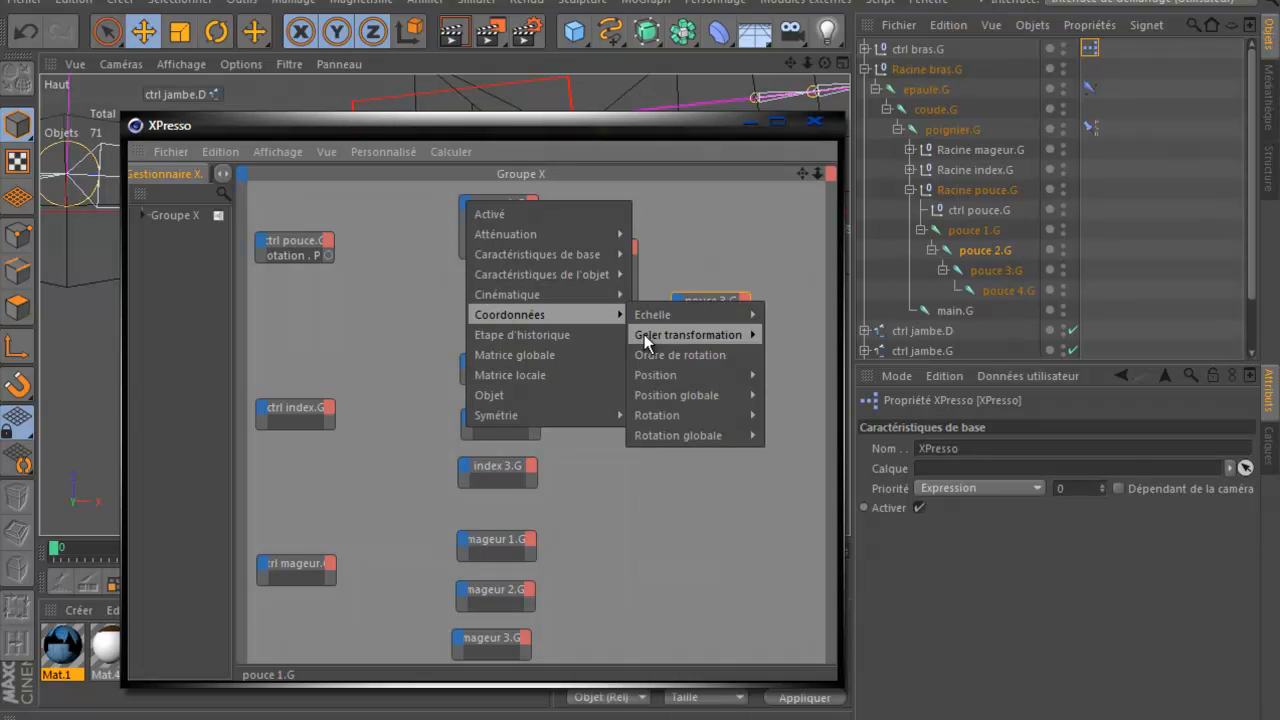
mouse_move(675, 414)
left_click(812, 456)
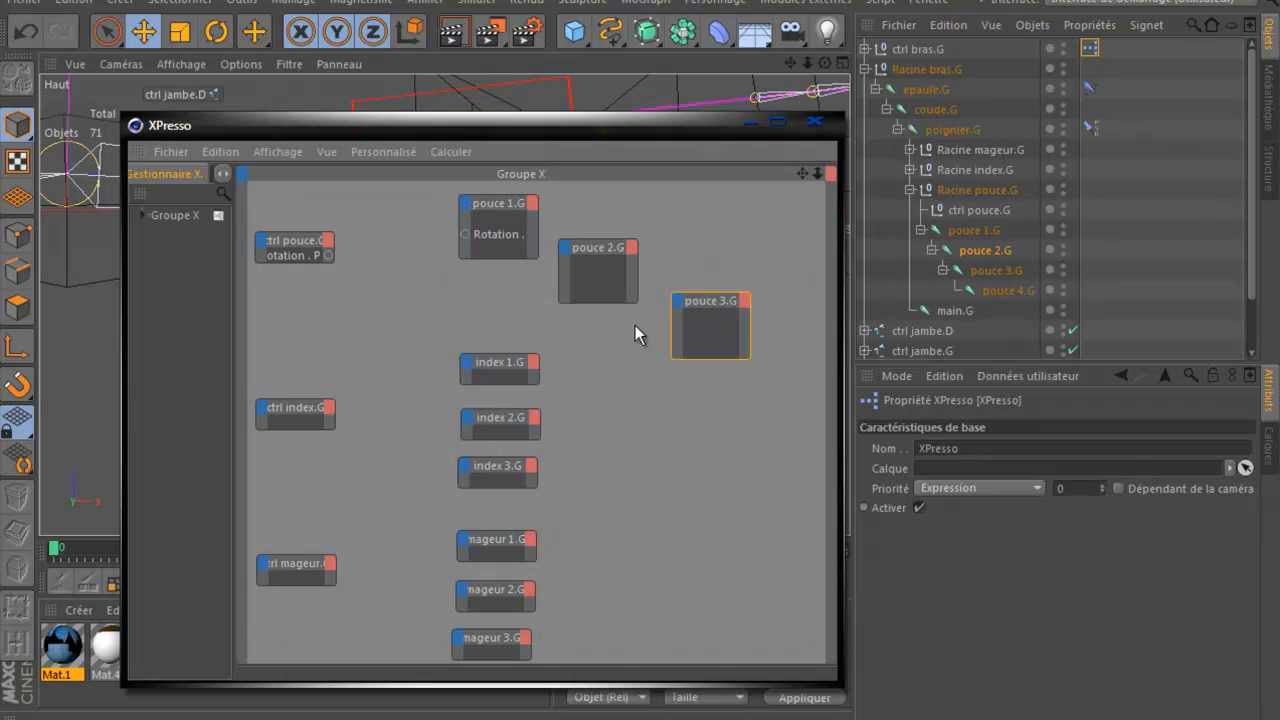
left_click(563, 252)
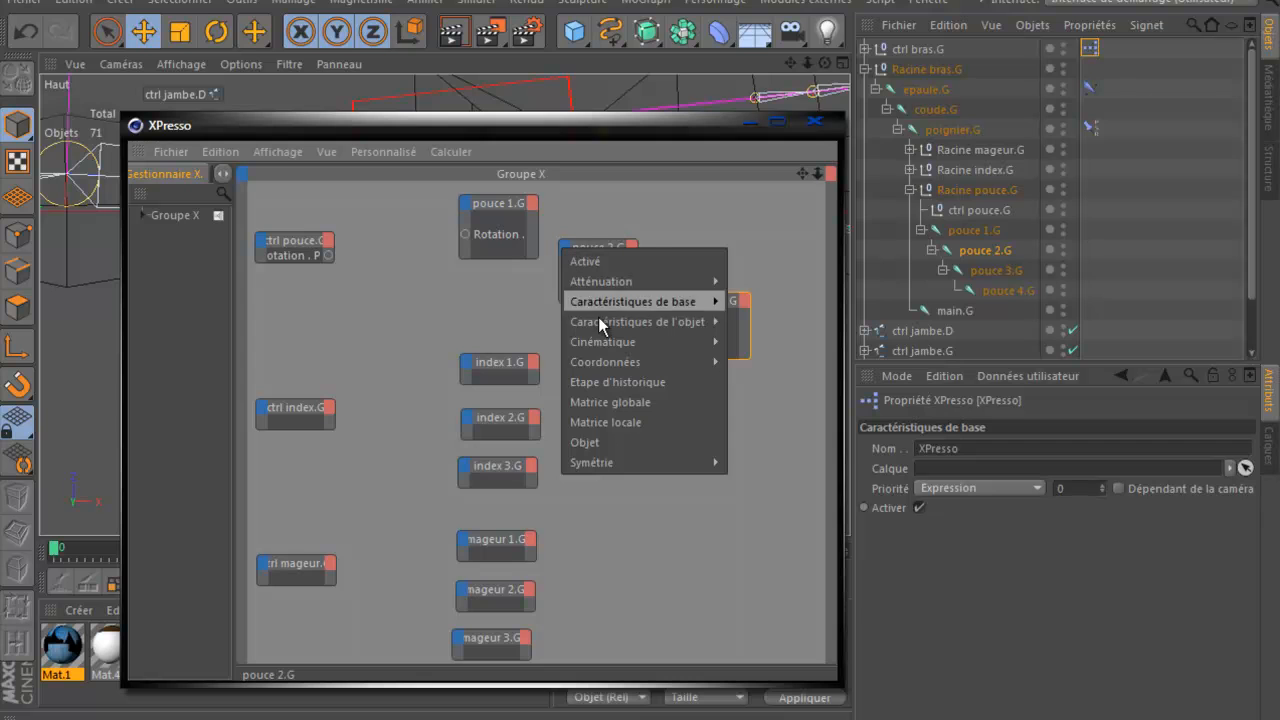
mouse_move(611, 359)
mouse_move(837, 466)
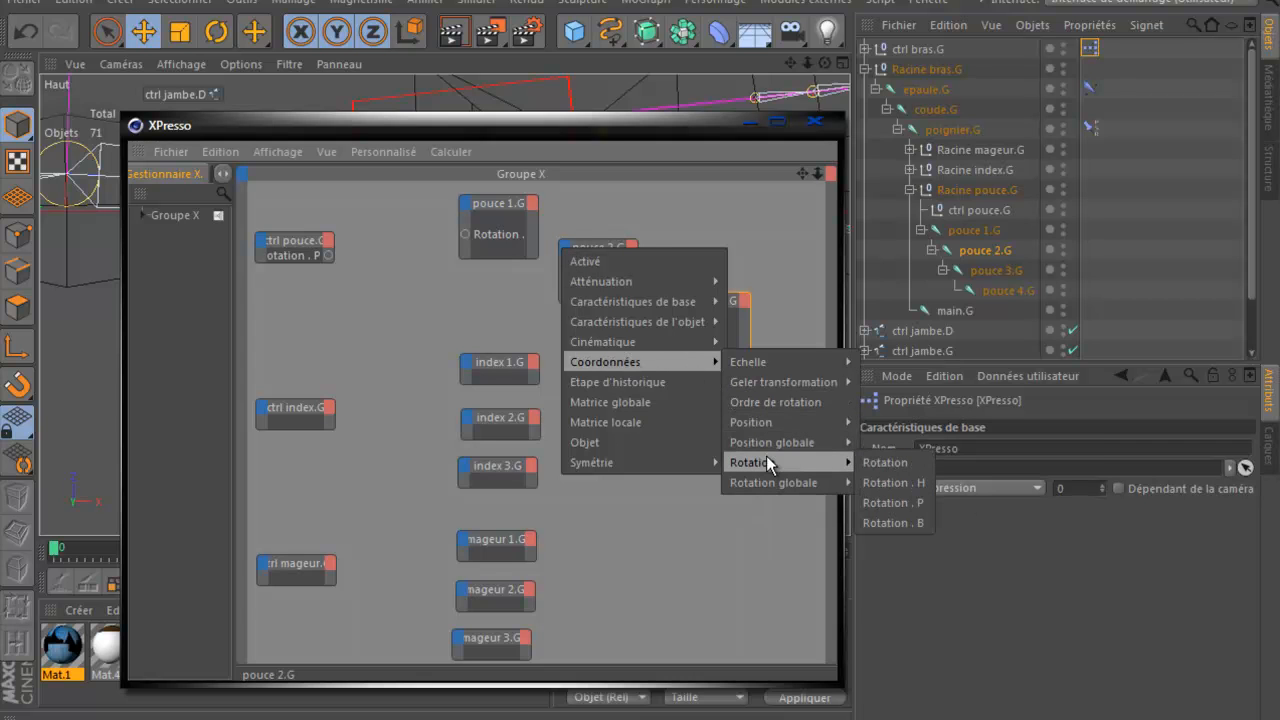
left_click(883, 502)
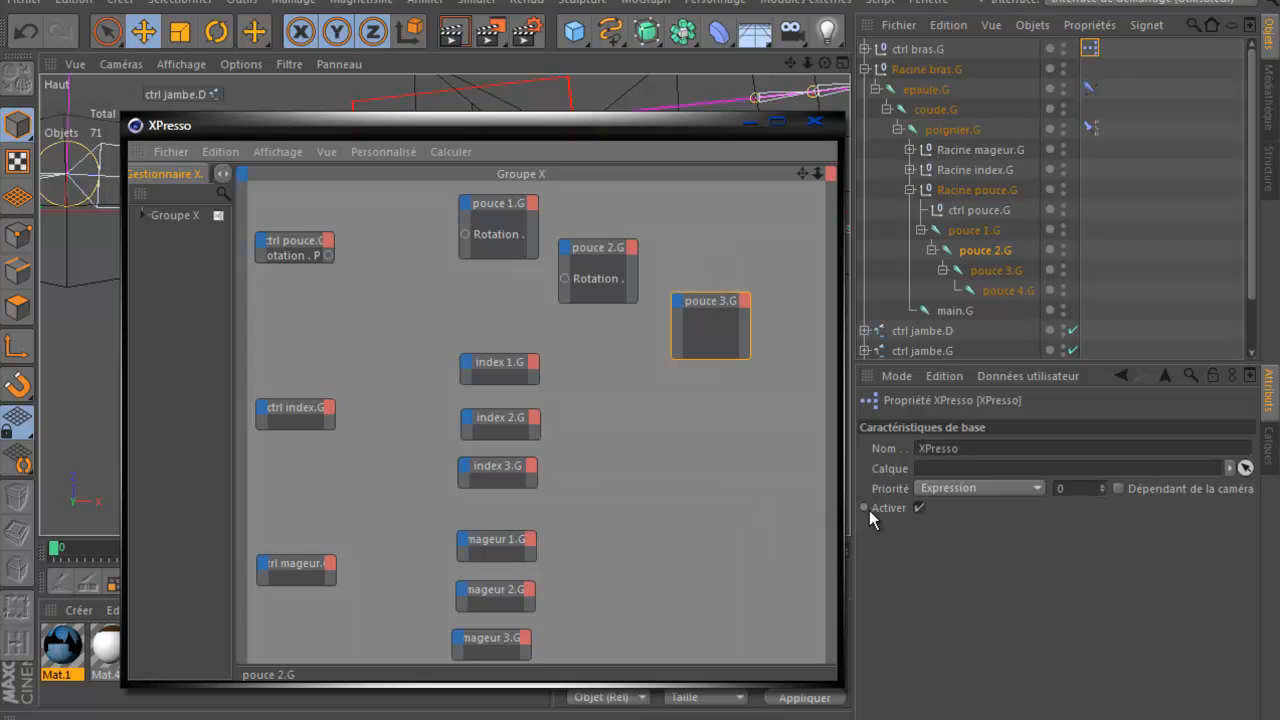
left_click(678, 302)
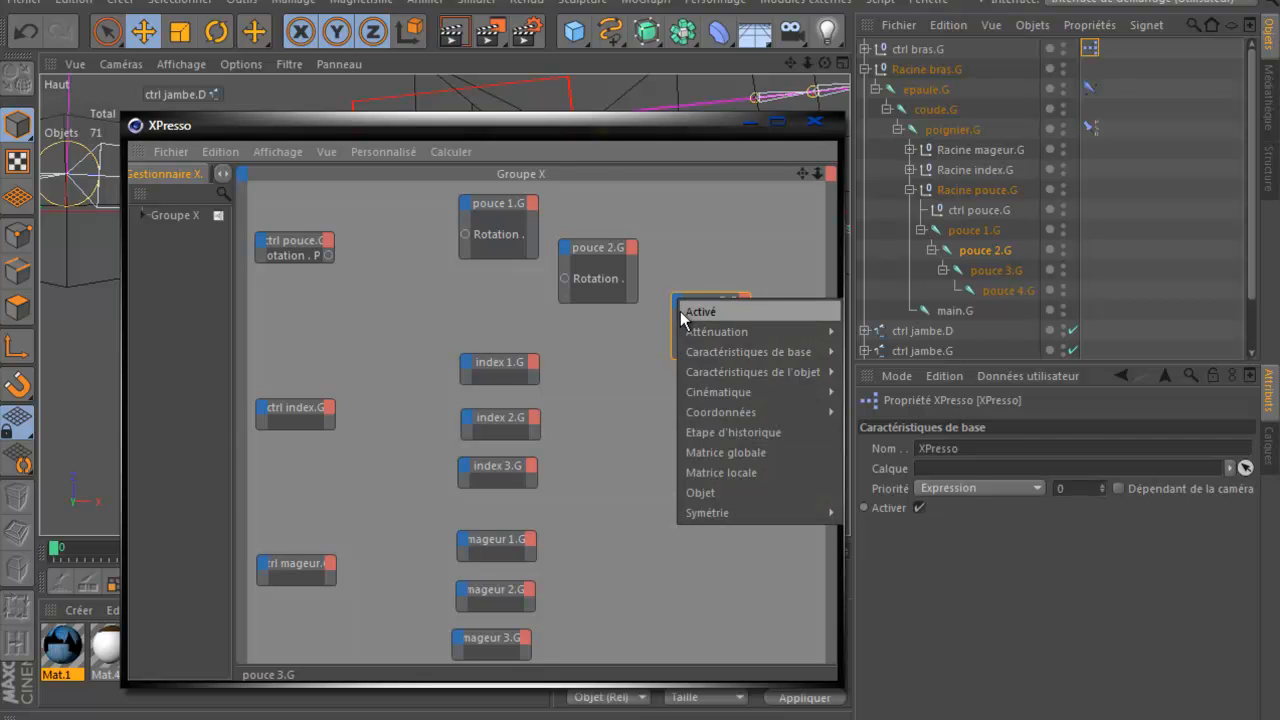
mouse_move(737, 411)
mouse_move(900, 513)
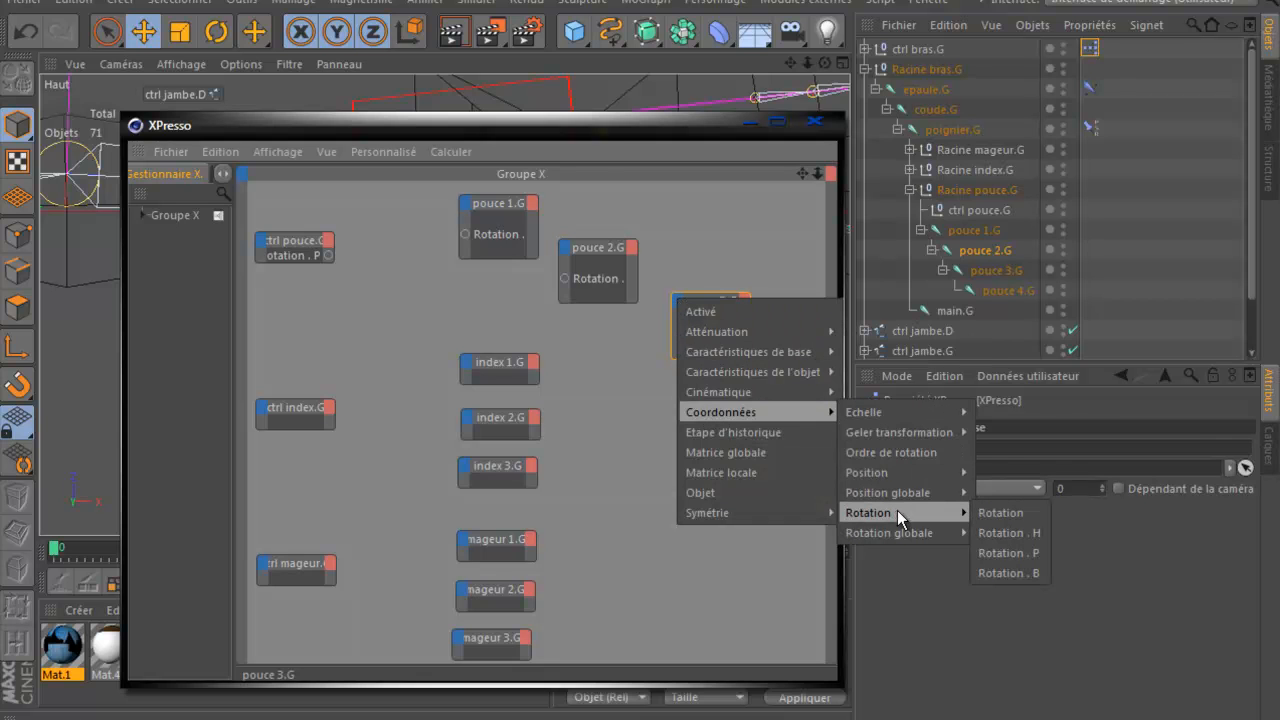
left_click(1009, 539)
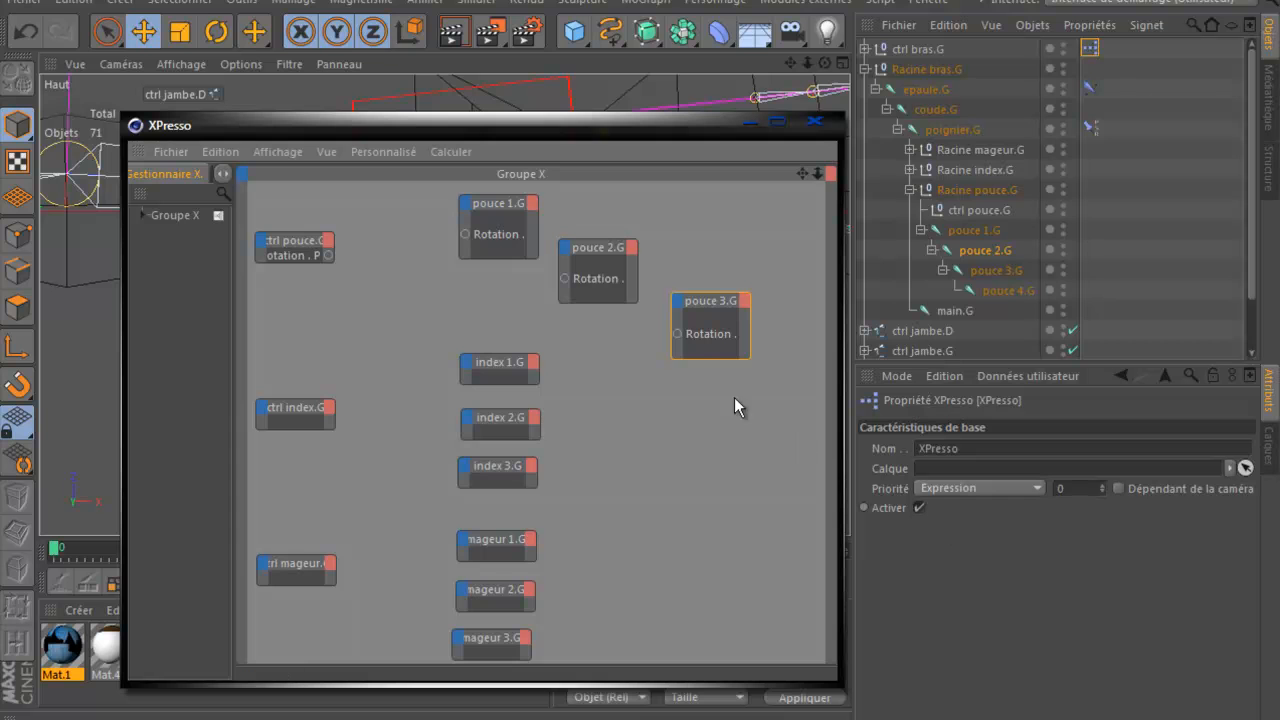
left_click(465, 204)
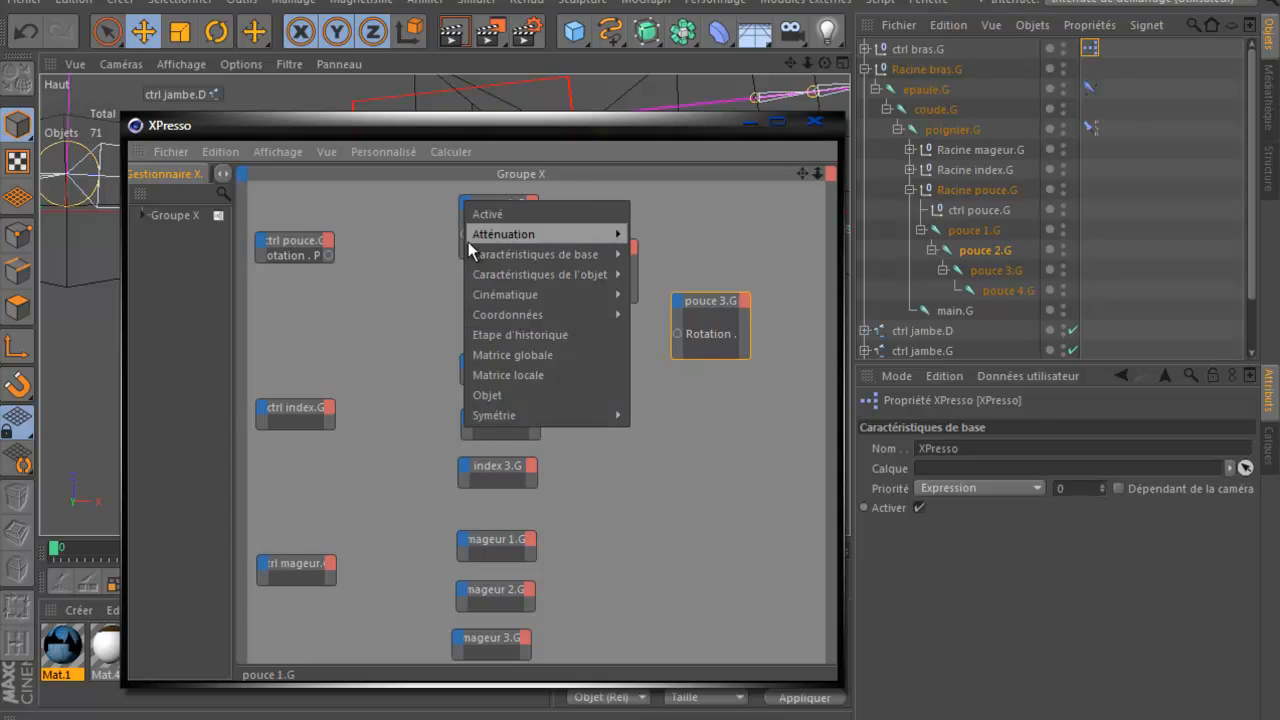
mouse_move(491, 312)
mouse_move(674, 420)
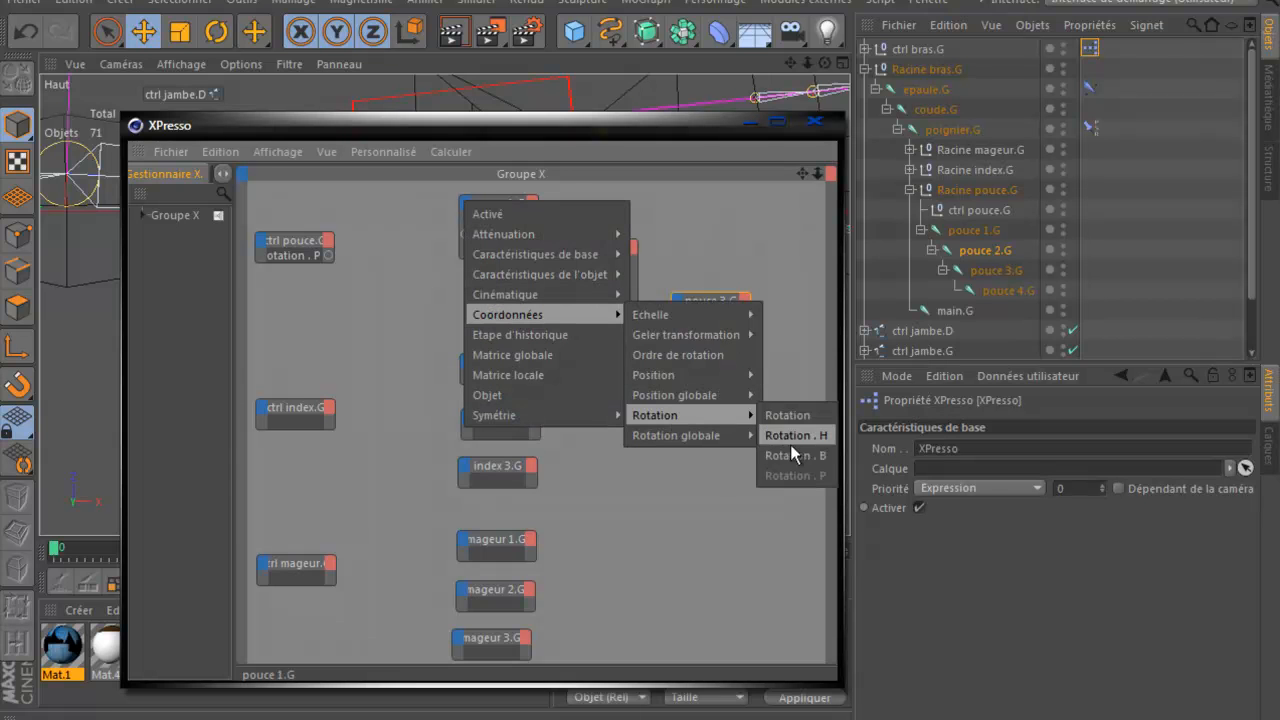
left_click(720, 538)
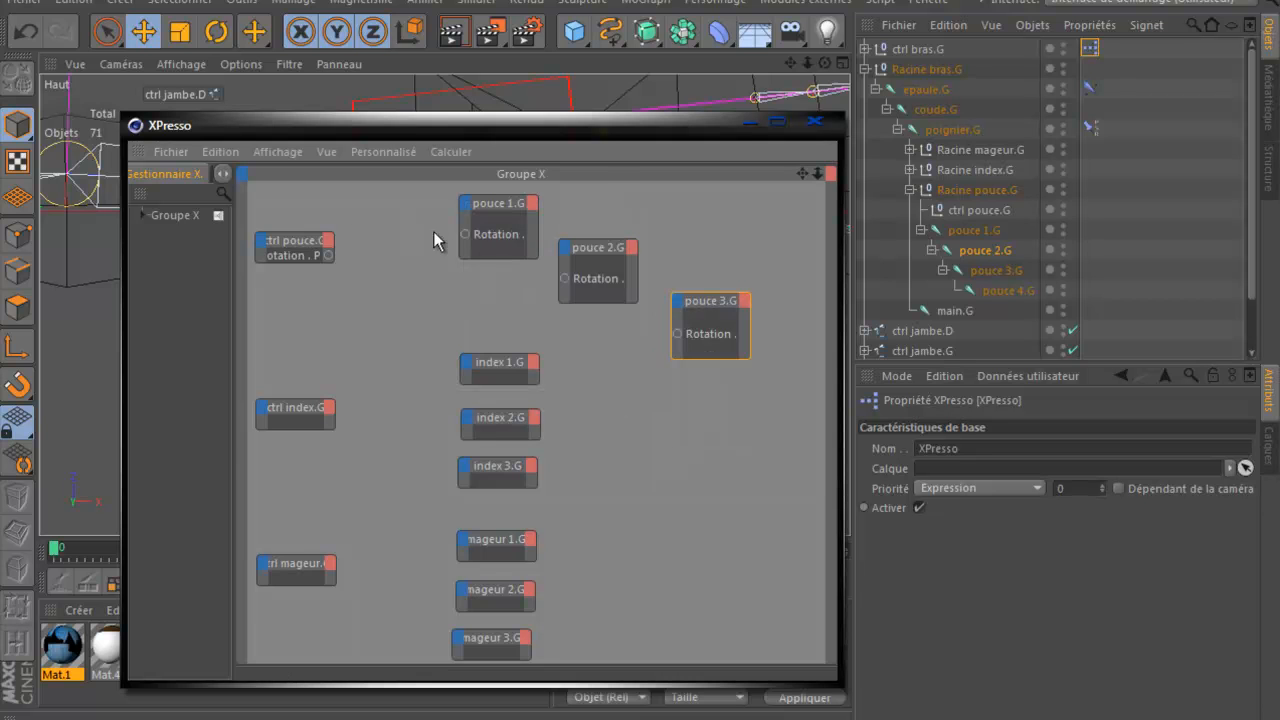
Step: Connect the Rotation . P output of ctrl pouce.G to the Rotation inputs of pouce 1.G, pouce 2.G and pouce 3.G
left_click_drag(371, 121, 331, 92)
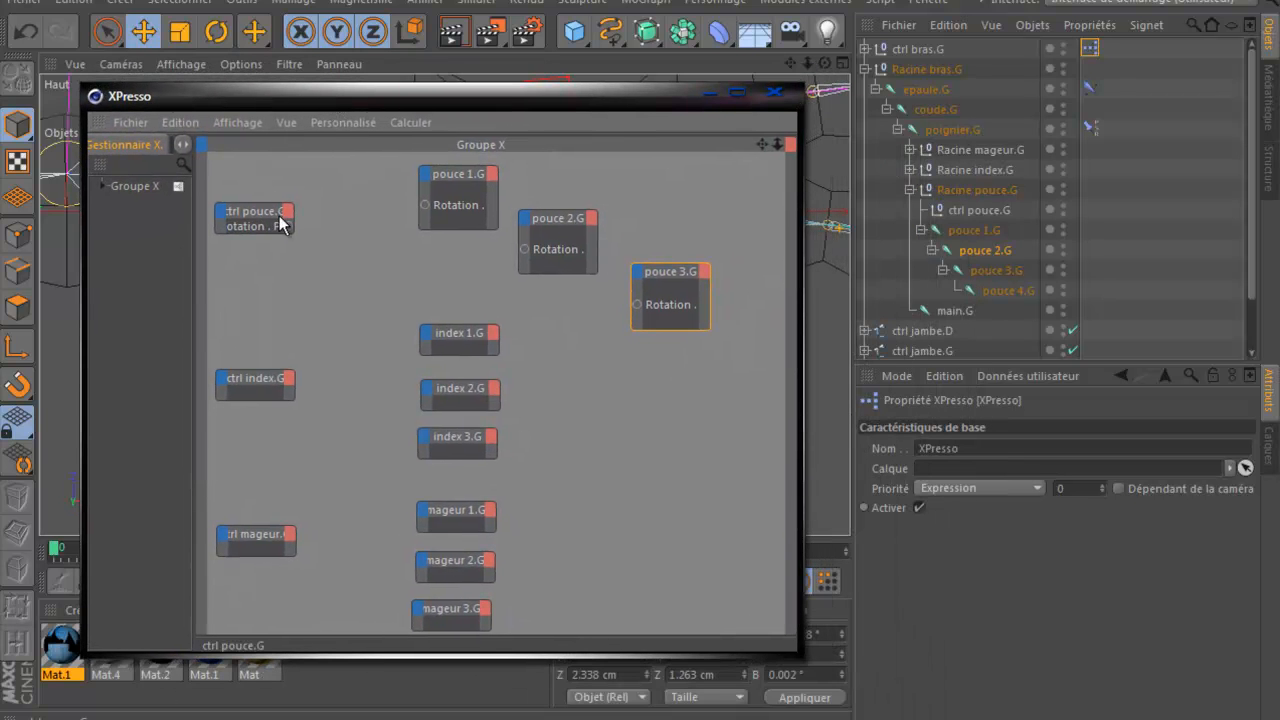
left_click_drag(288, 226, 421, 205)
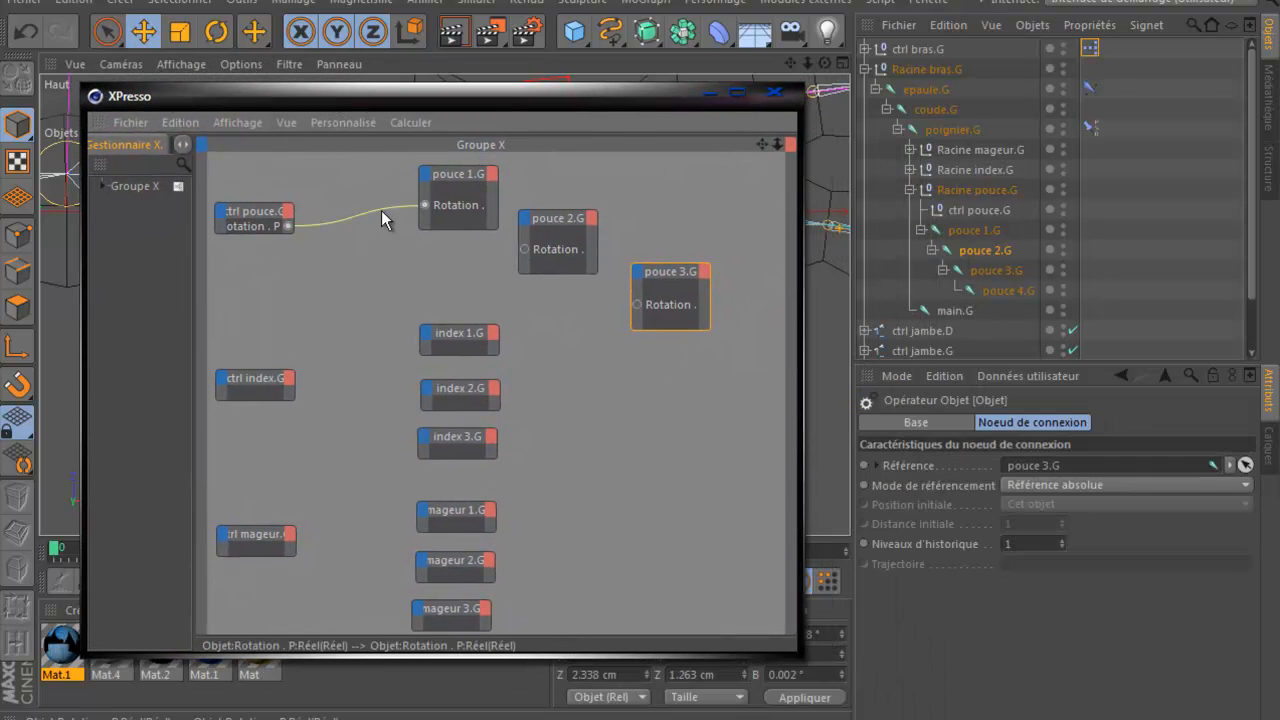
left_click_drag(290, 226, 524, 250)
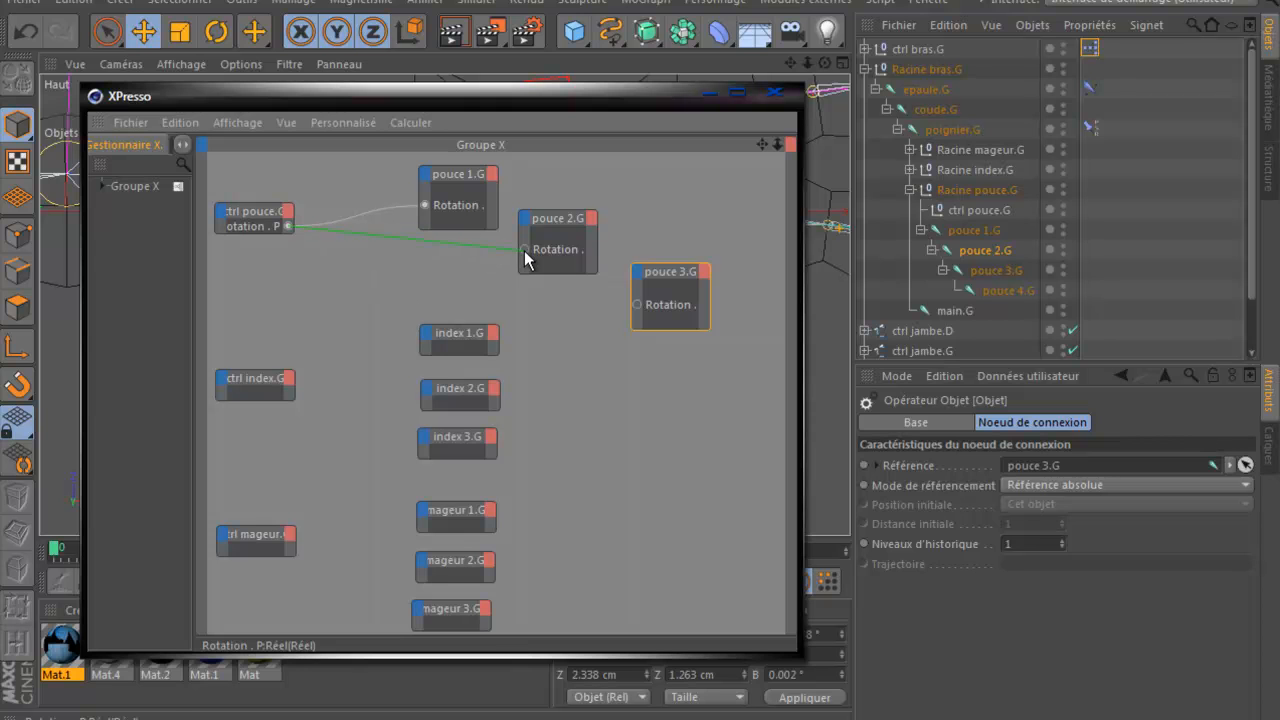
left_click_drag(290, 226, 637, 304)
Step: Test the thumb rig in the perspective view by rotating the ctrl pouce.G controller, and undo the rotation
left_click_drag(583, 100, 530, 494)
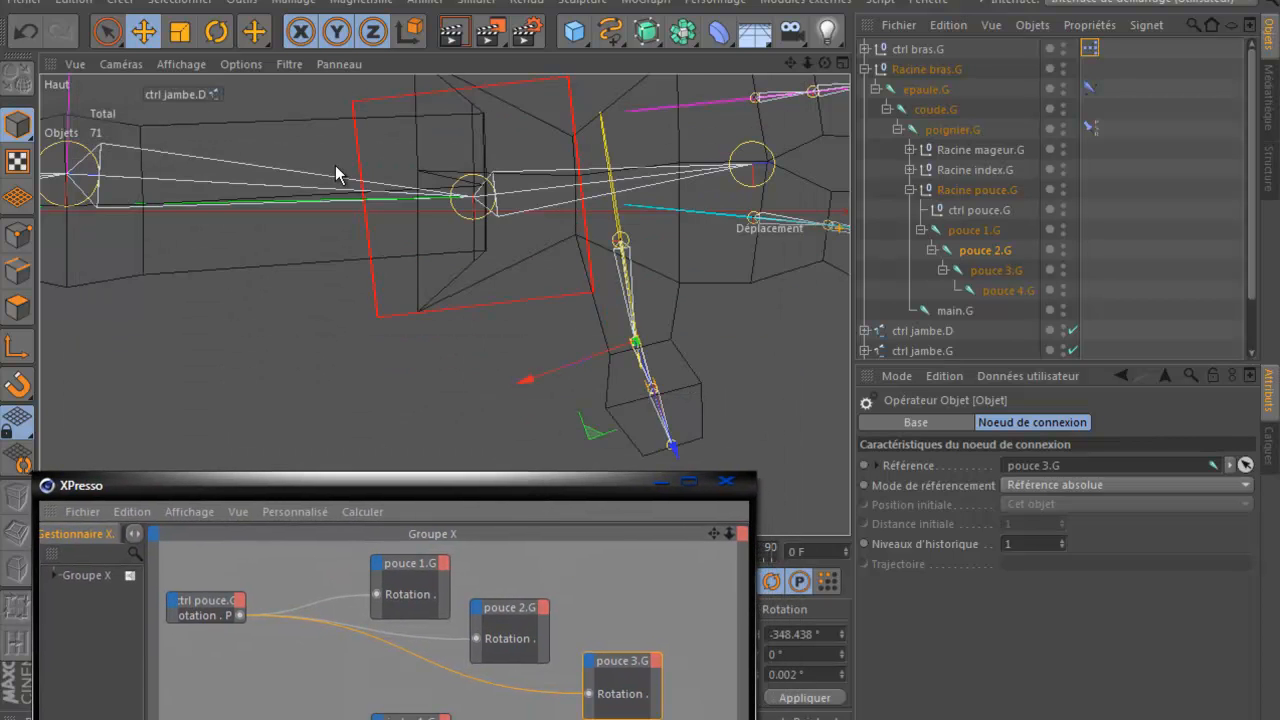
middle_click(292, 168)
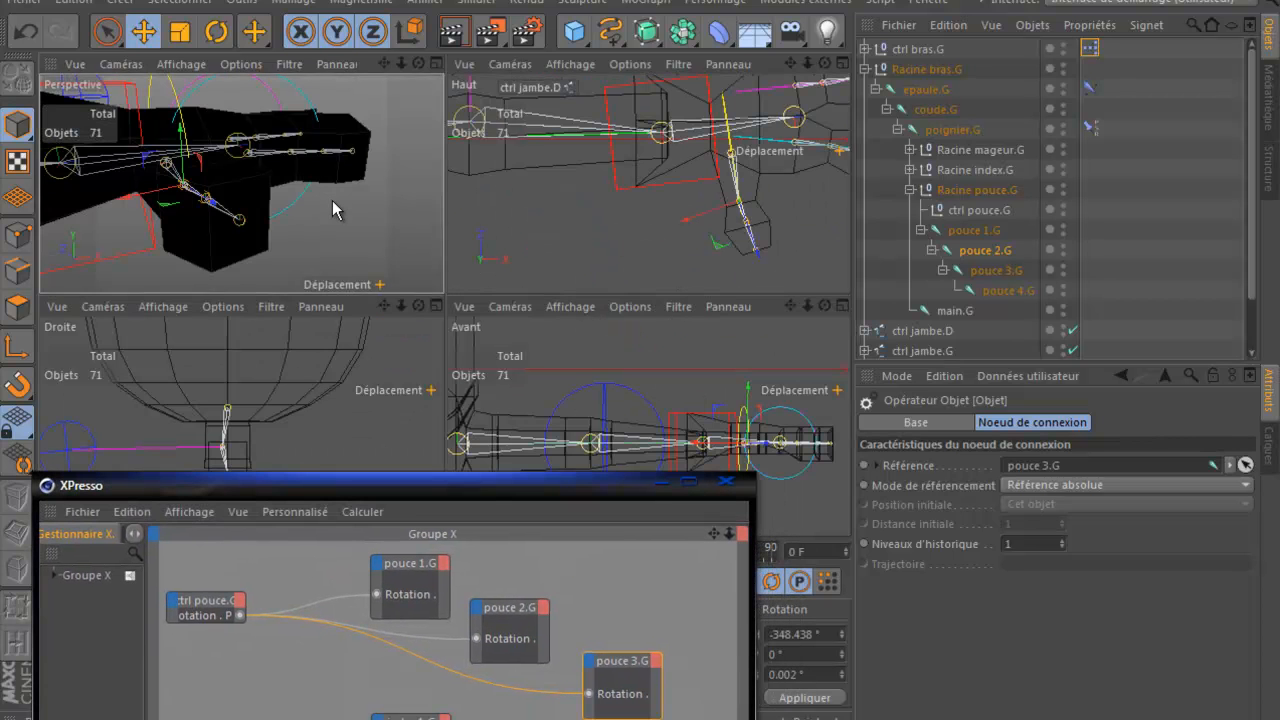
middle_click(332, 200)
left_click_drag(638, 220, 597, 242)
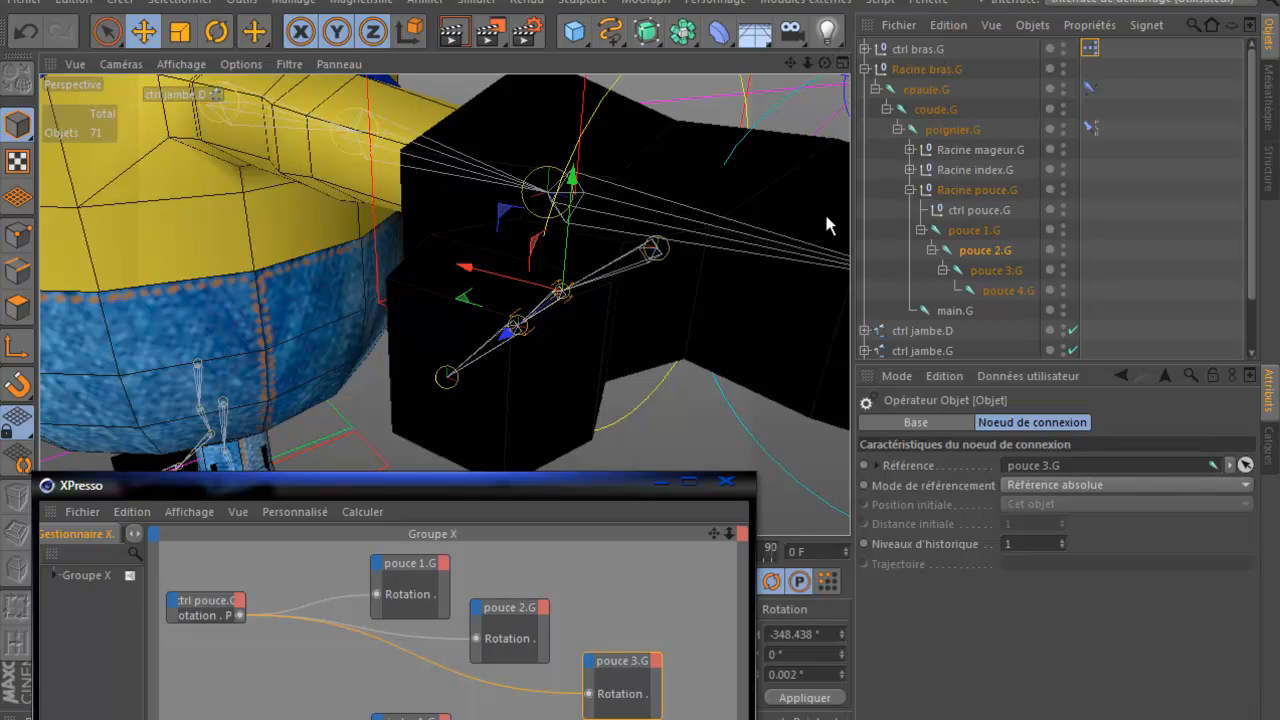
left_click(965, 211)
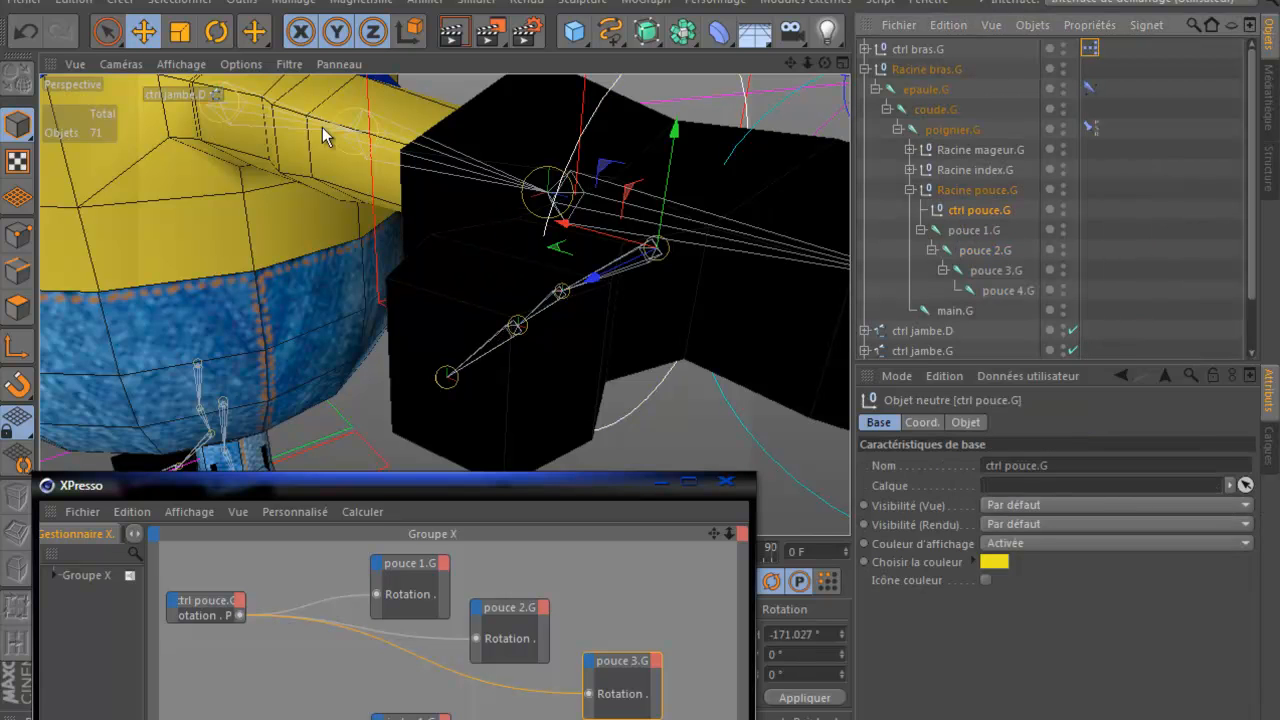
left_click(216, 31)
left_click_drag(636, 208, 610, 162)
left_click(20, 33)
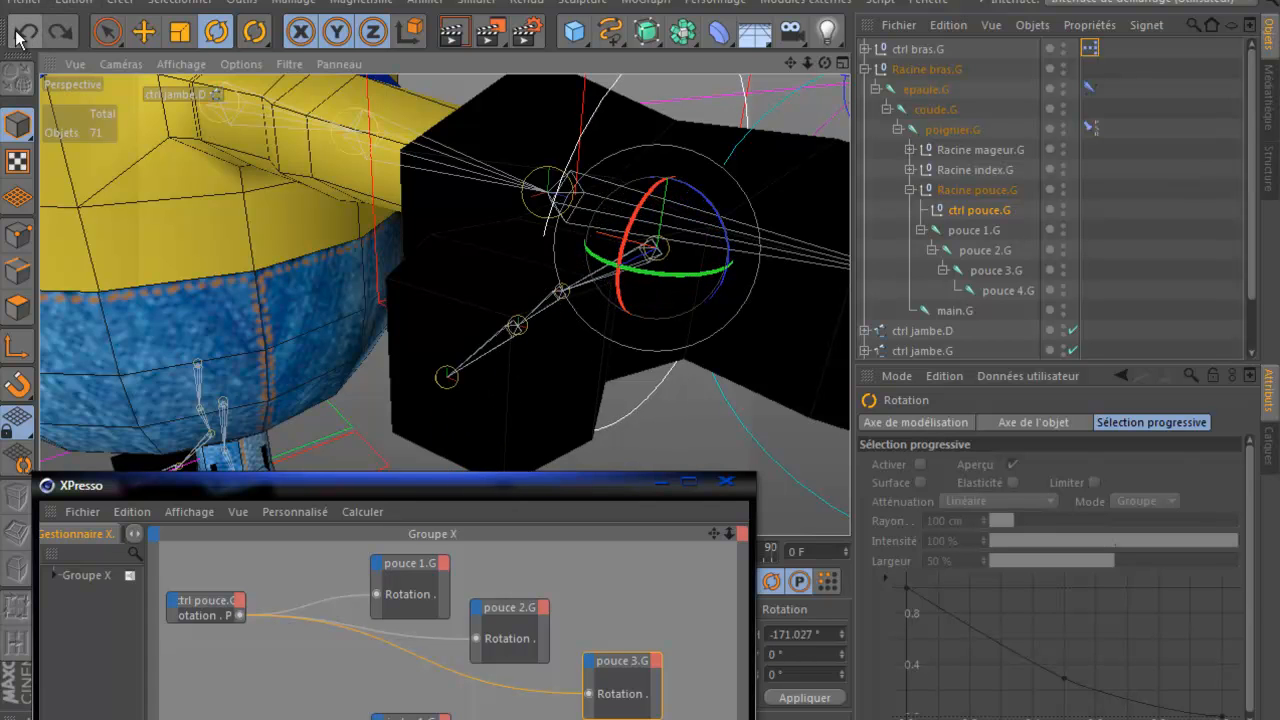
Step: Add a Rotation . P output port to the ctrl index.G node in the XPresso expression
left_click_drag(632, 224, 614, 216, "alt")
middle_click_drag(614, 216, 634, 219, "alt")
left_click_drag(635, 219, 632, 217, "alt")
middle_click_drag(632, 217, 636, 218, "alt")
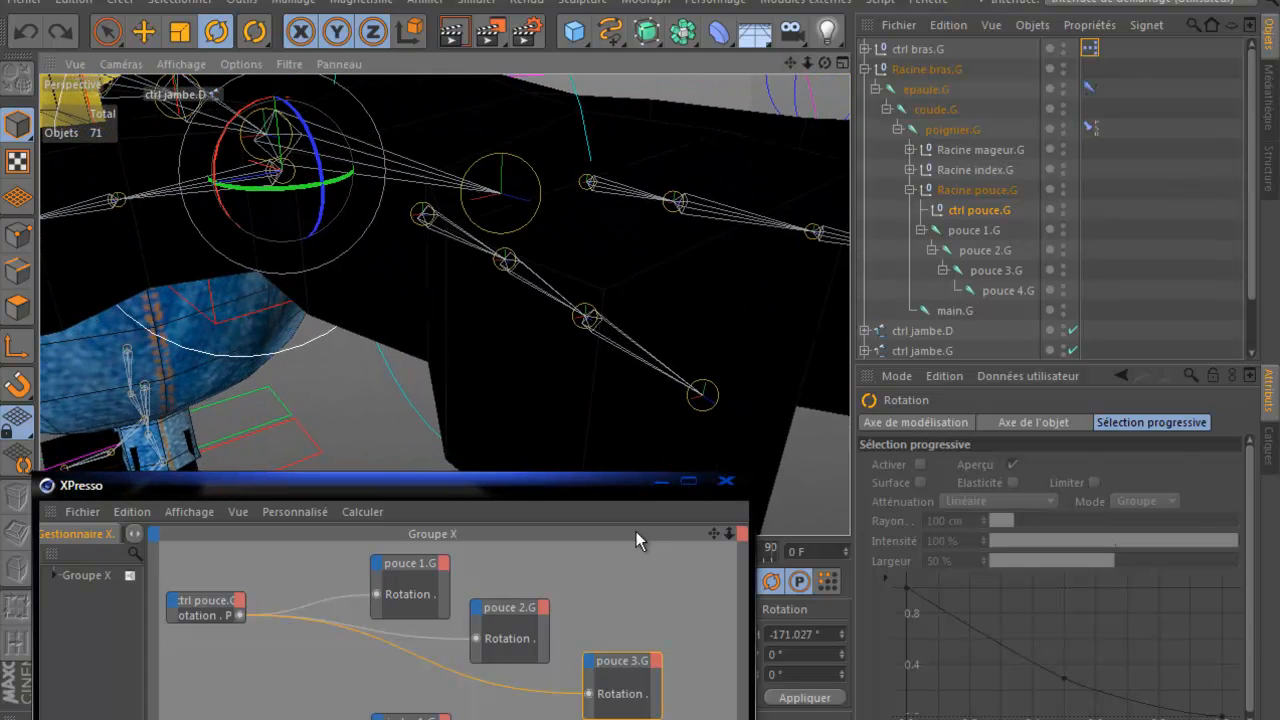
left_click_drag(487, 486, 853, 139)
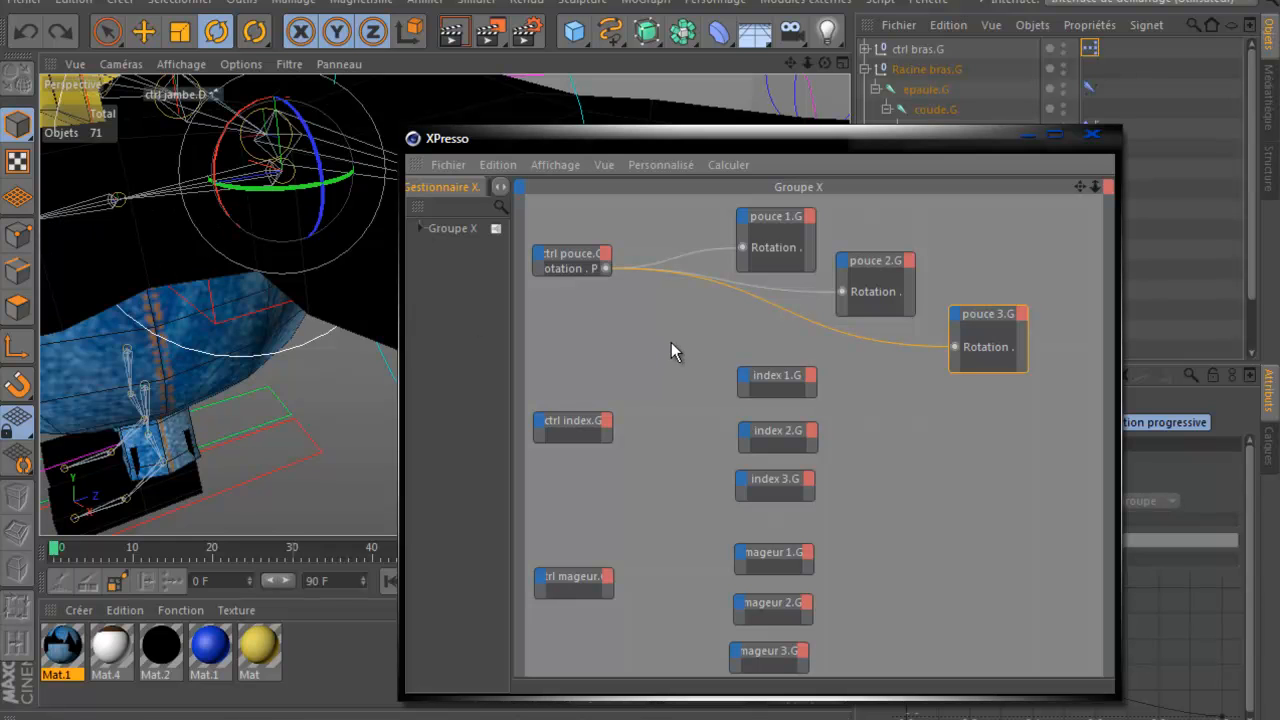
left_click(606, 423)
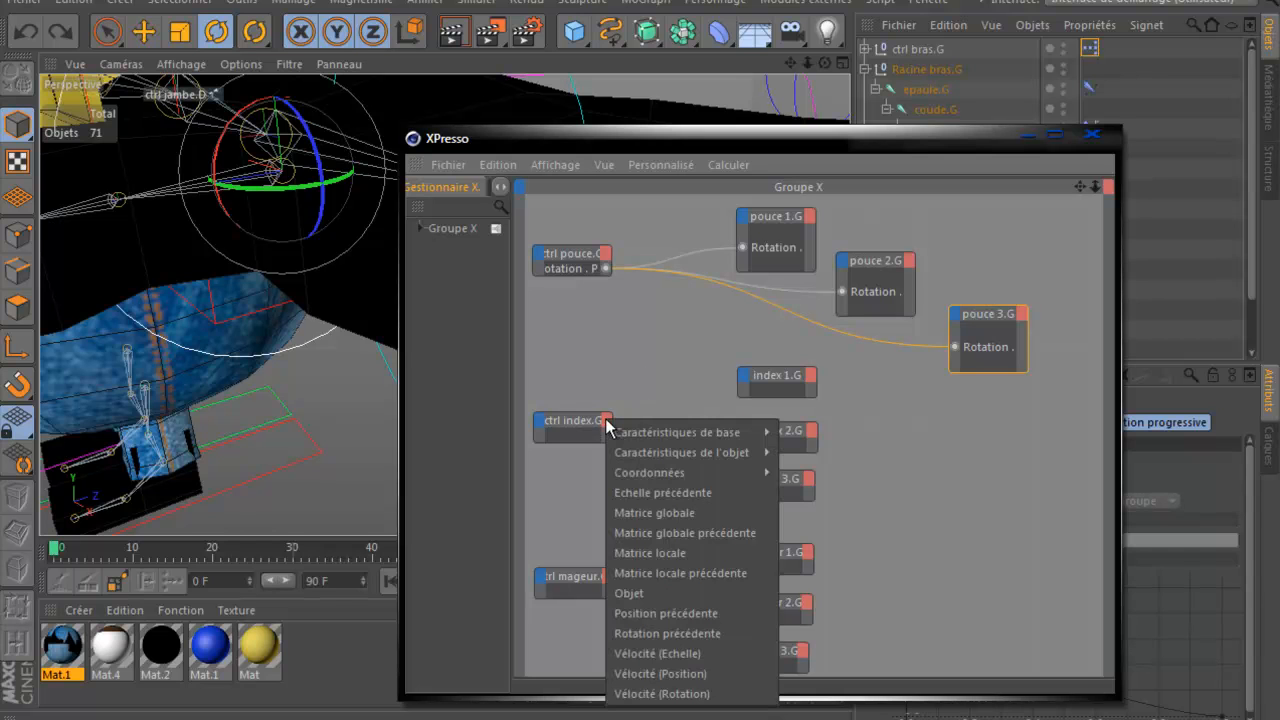
mouse_move(679, 472)
mouse_move(832, 538)
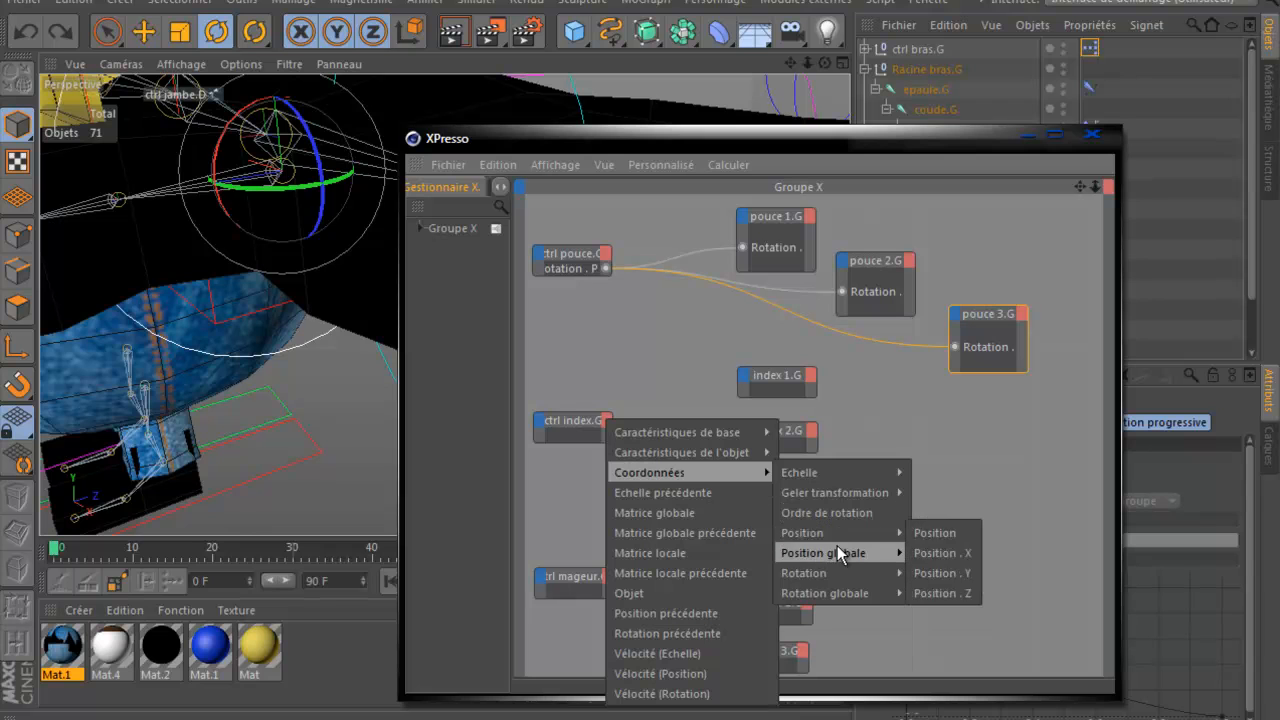
mouse_move(858, 574)
left_click(931, 610)
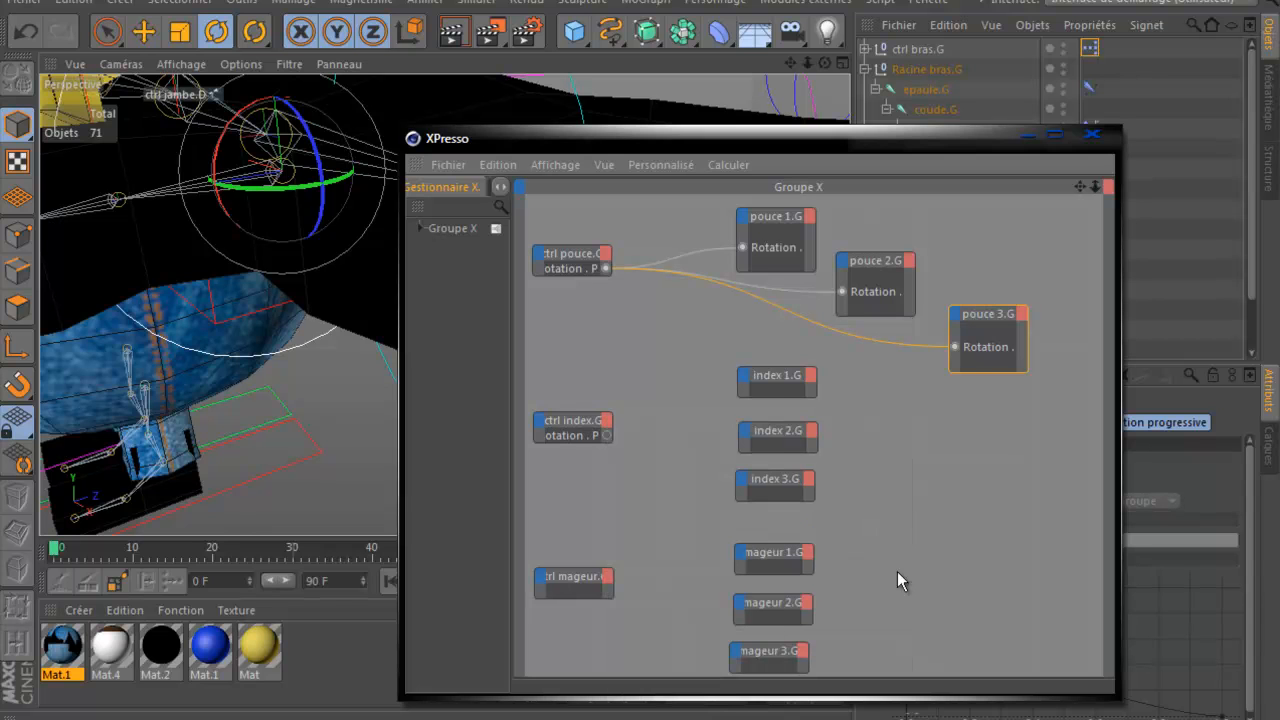
Step: Add a Rotation . P input port to each of the index 1.G, index 2.G and index 3.G nodes
left_click(743, 379)
mouse_move(783, 486)
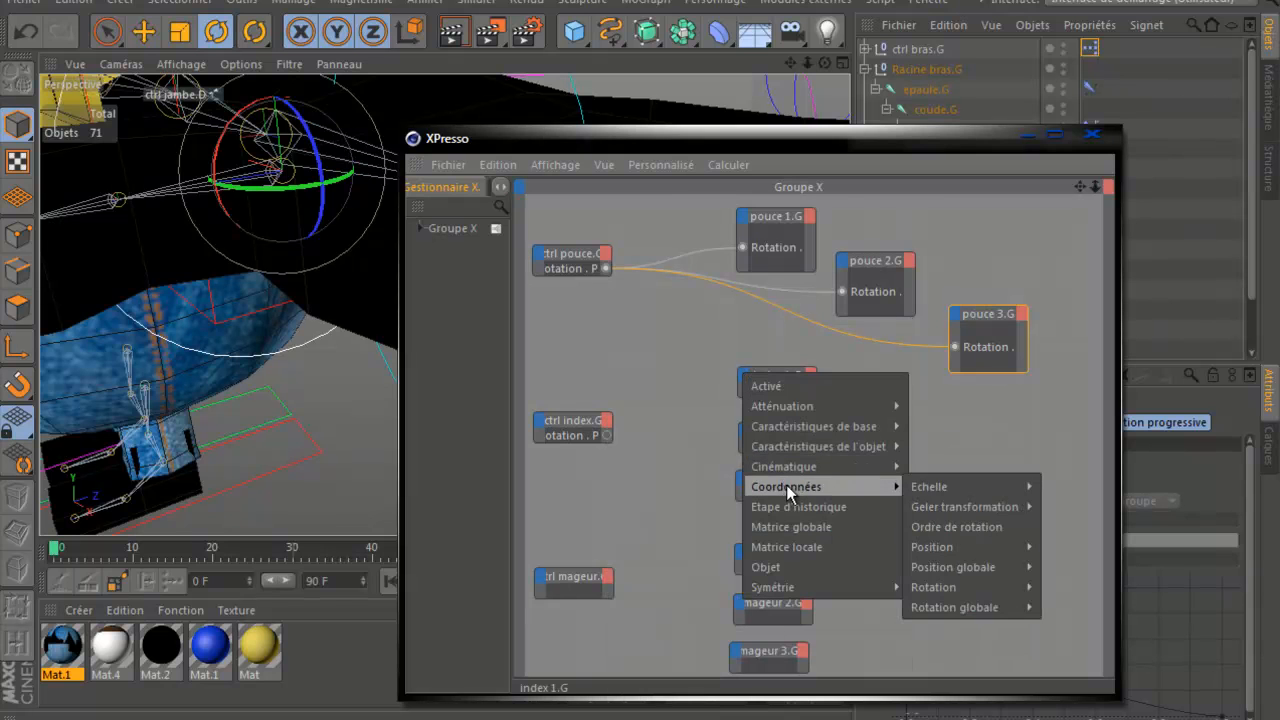
mouse_move(1014, 587)
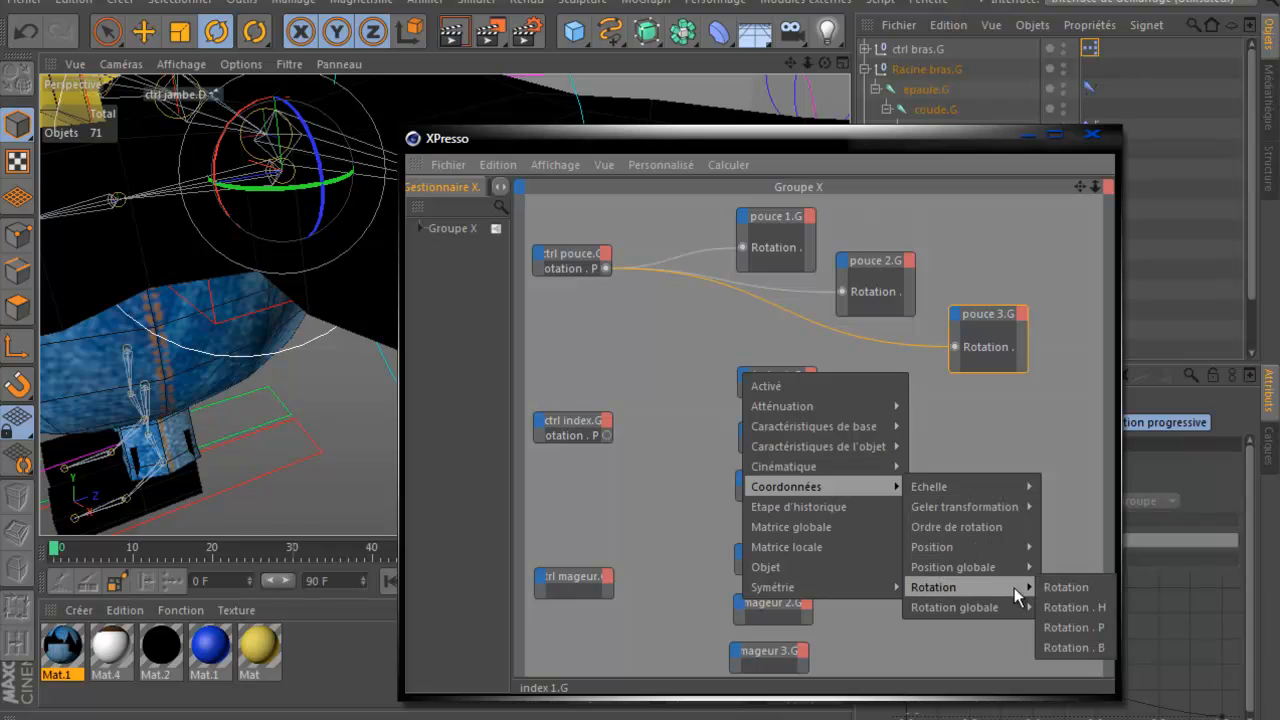
left_click(1072, 627)
left_click(745, 434)
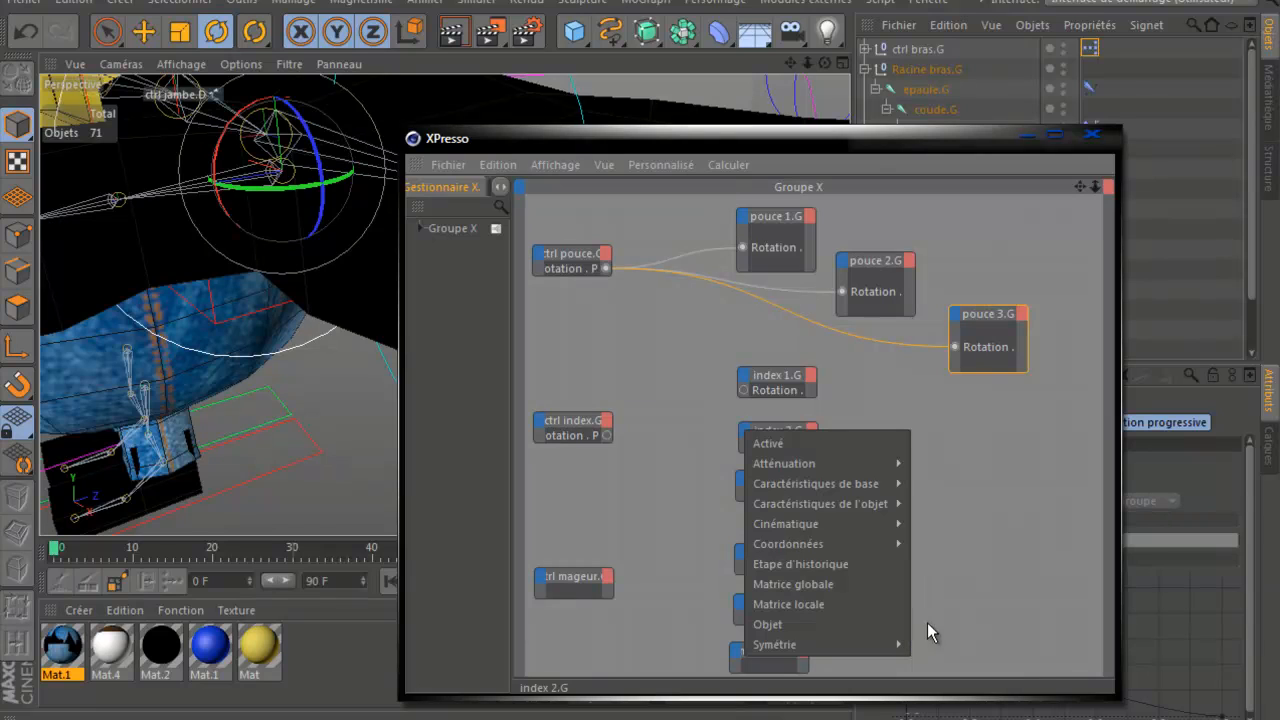
mouse_move(871, 543)
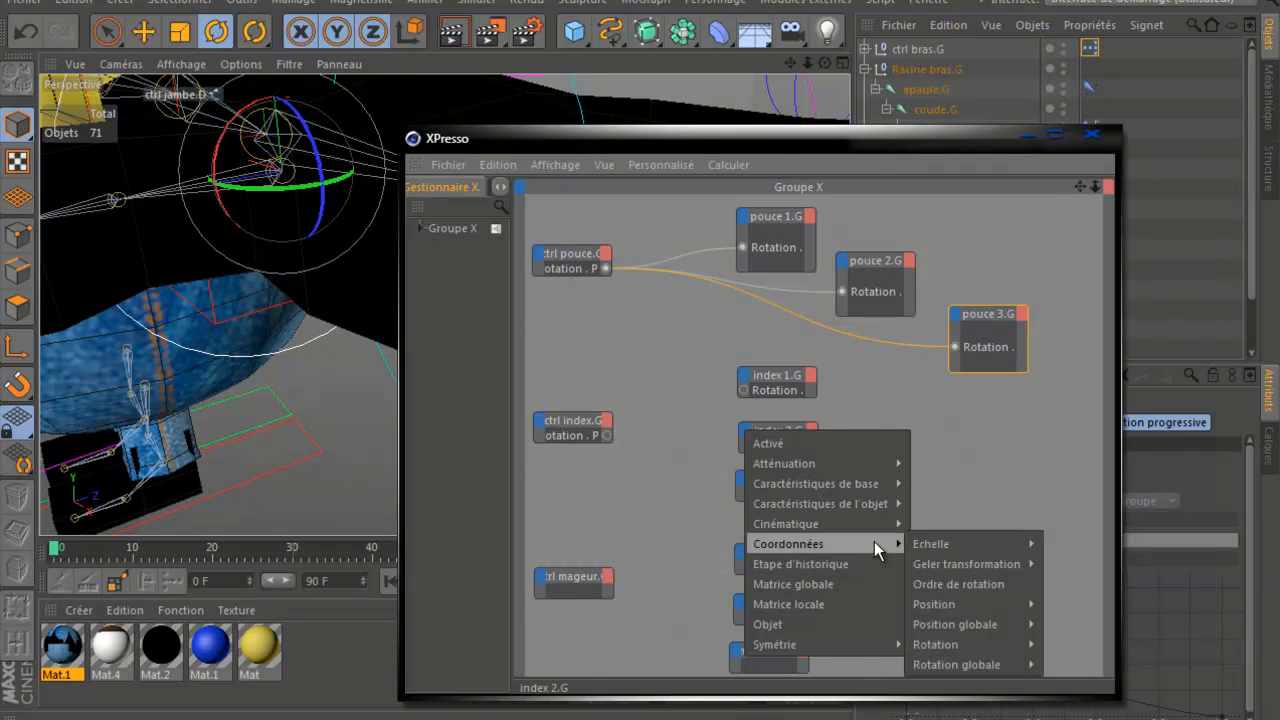
mouse_move(940, 645)
left_click(1078, 686)
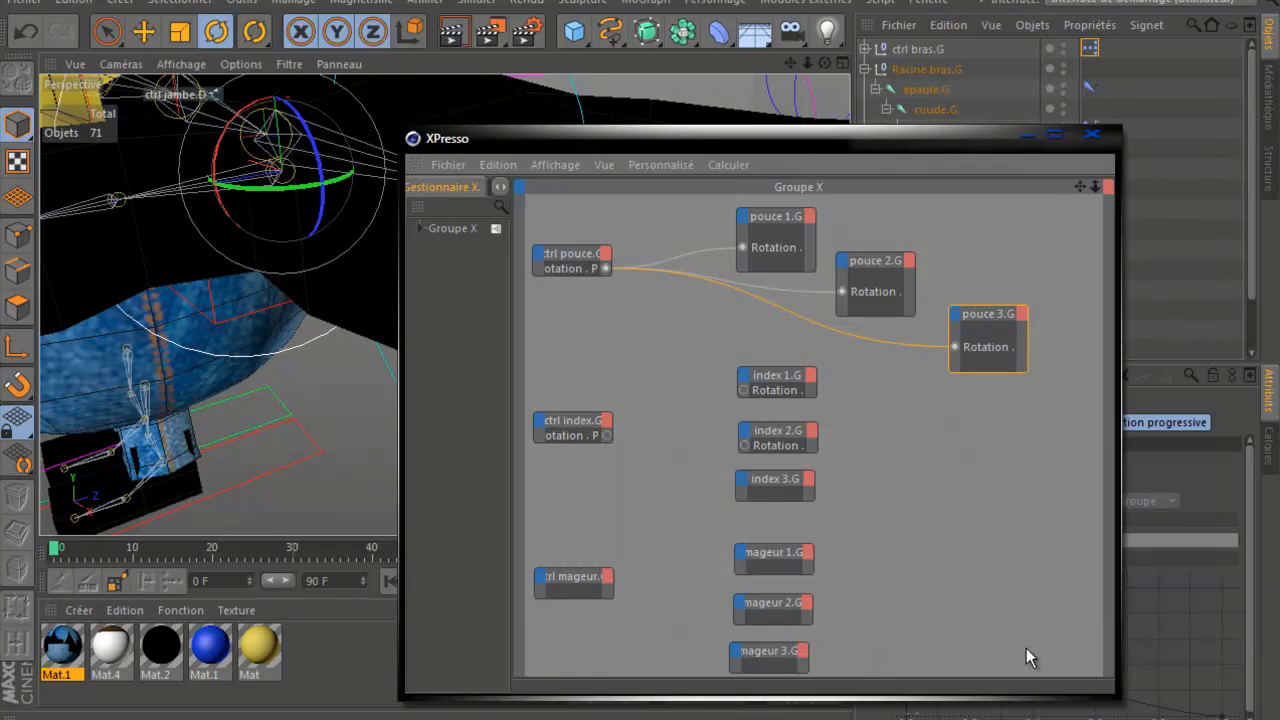
left_click(744, 480)
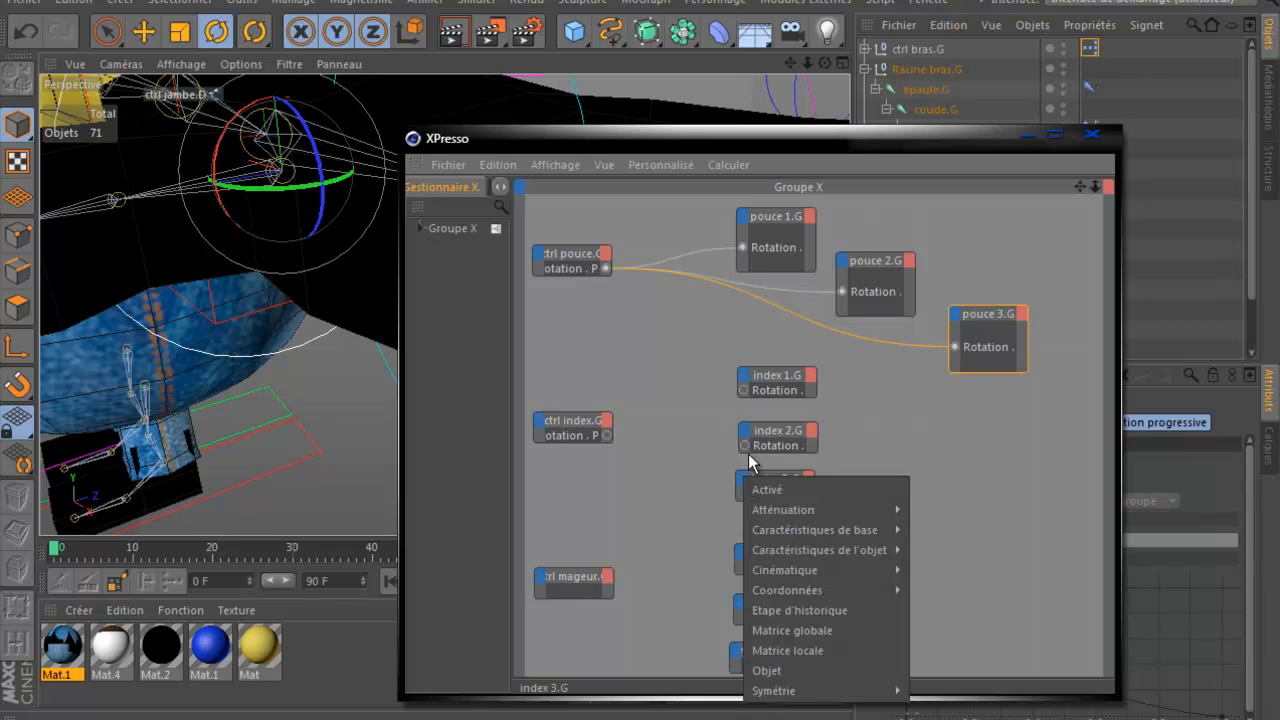
mouse_move(796, 590)
mouse_move(970, 690)
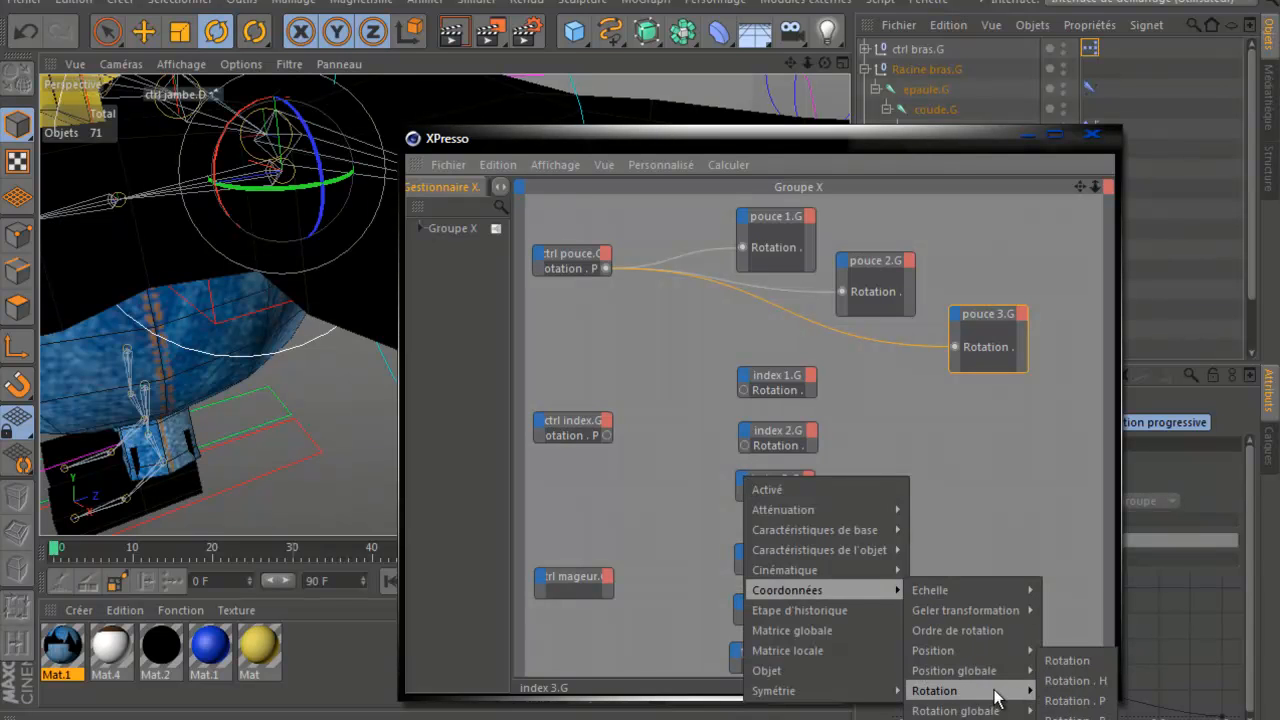
left_click(1068, 701)
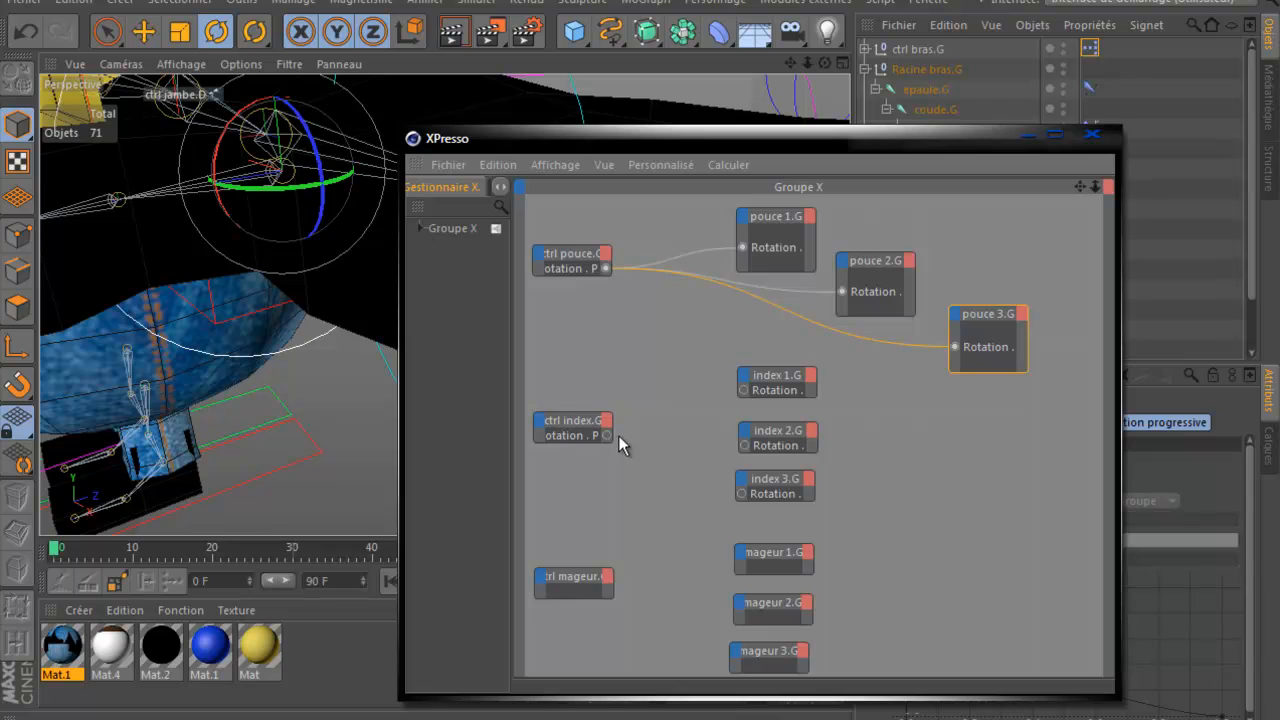
Step: Connect the Rotation . P output of ctrl index.G to the Rotation inputs of index 1.G, index 2.G and index 3.G, and close the XPresso editor
left_click_drag(607, 435, 752, 395)
left_click_drag(607, 435, 738, 391)
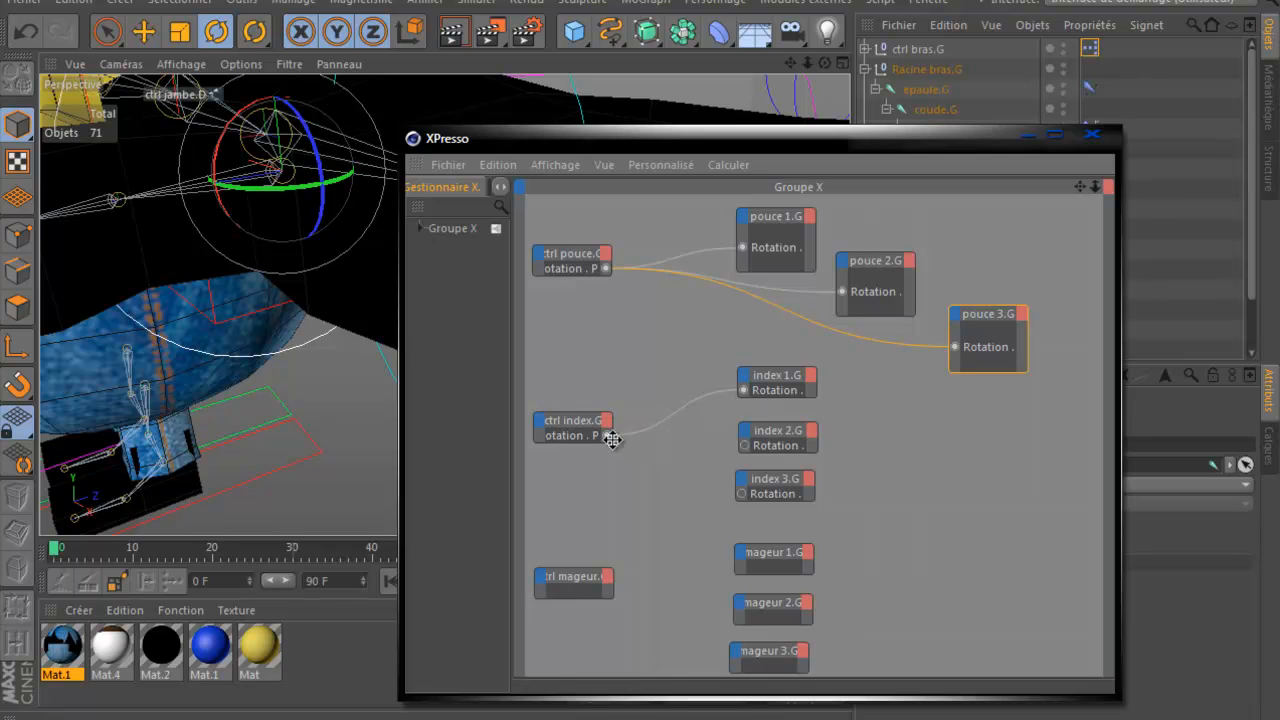
left_click_drag(607, 435, 744, 445)
left_click_drag(607, 436, 743, 494)
left_click(1092, 134)
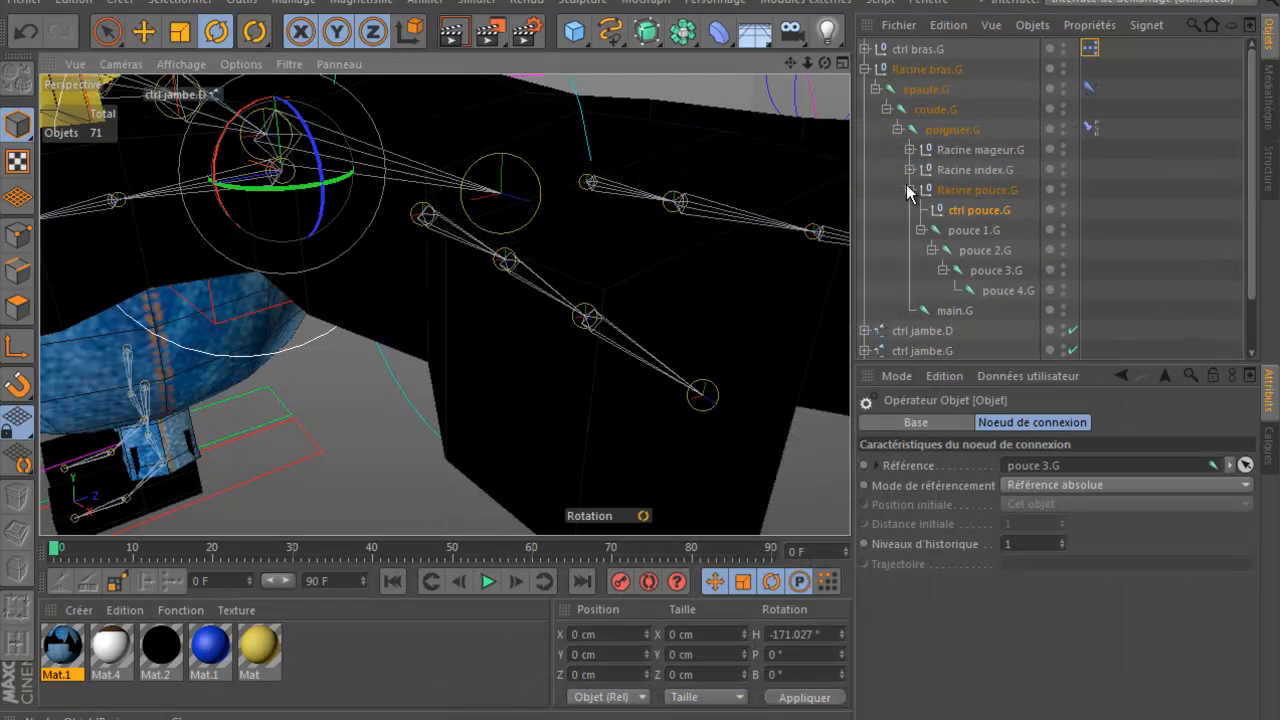
Step: Test the index finger rig by rotating the ctrl index.G controller to a pitch of about -61°, and undo the rotation
left_click(910, 190)
left_click(910, 170)
left_click(968, 191)
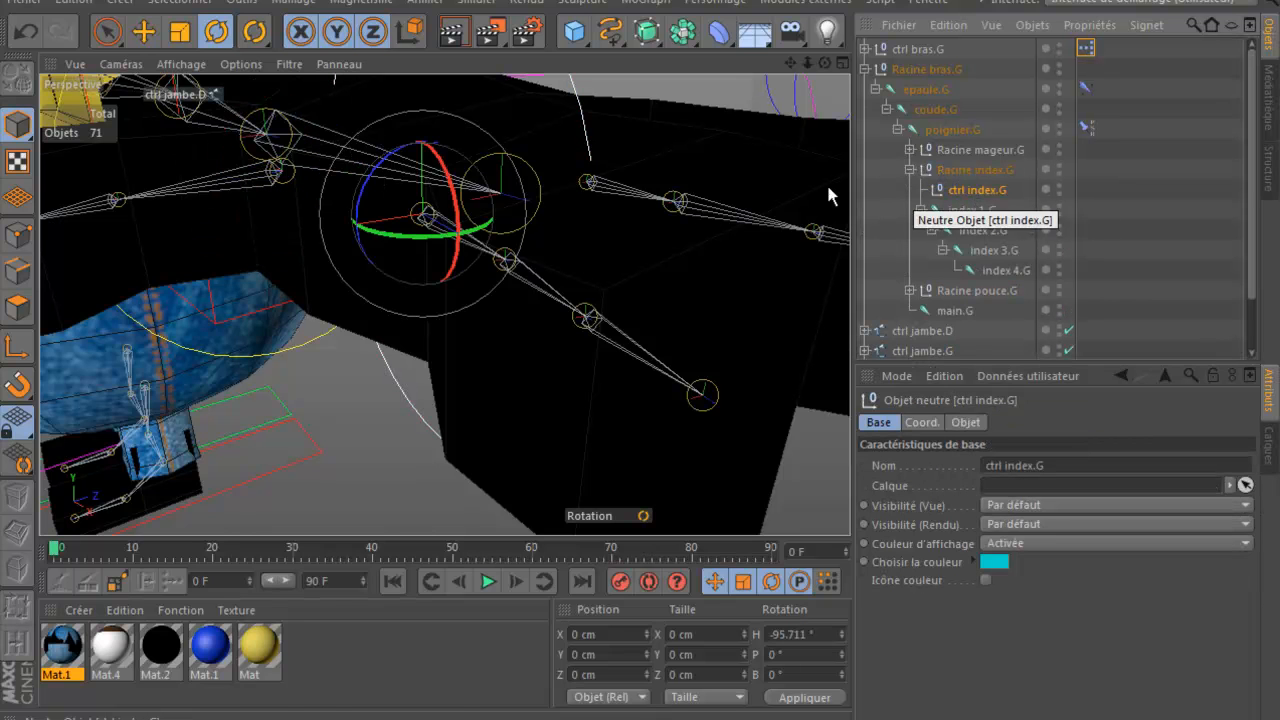
left_click_drag(449, 200, 432, 228)
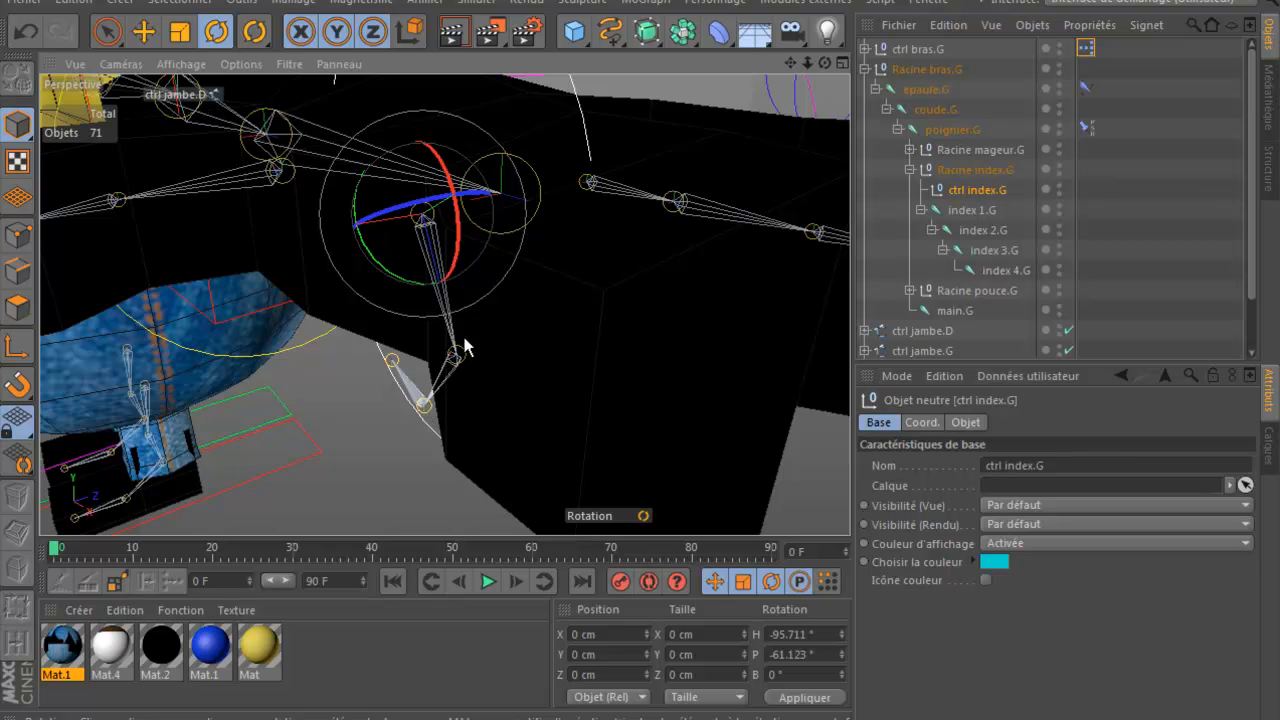
left_click(25, 34)
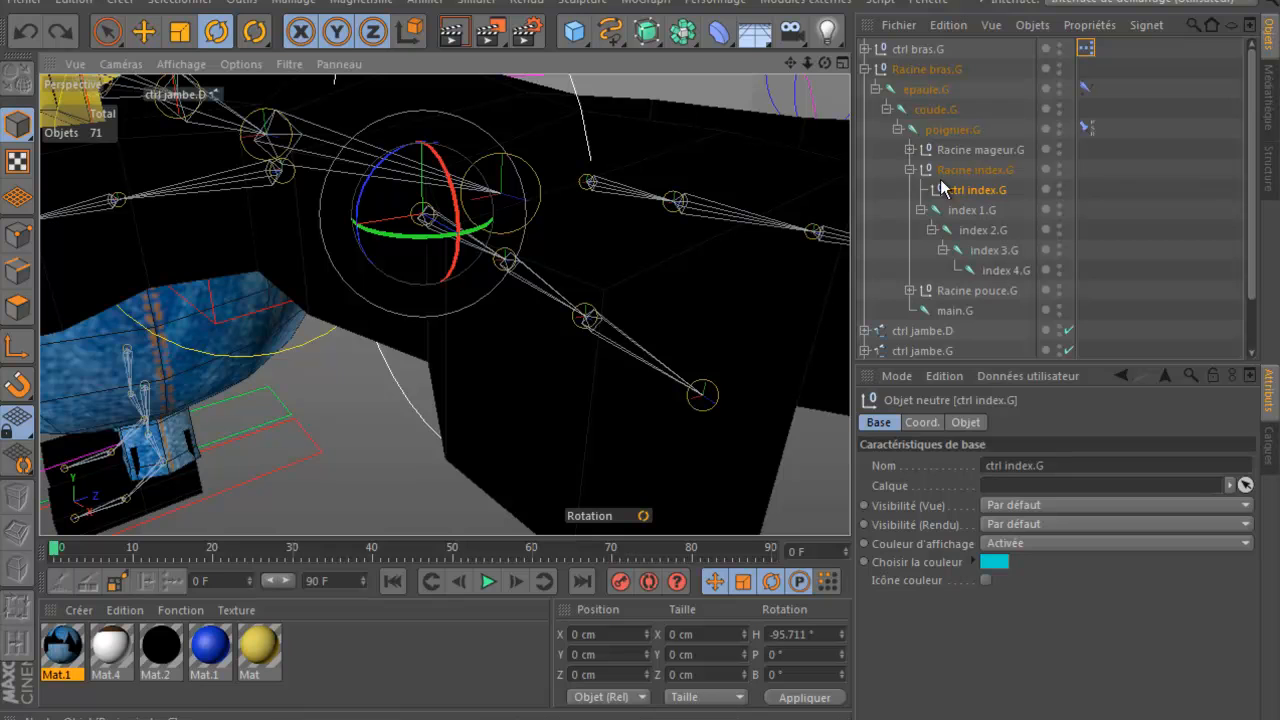
Step: Collapse the Racine index.G hierarchy, expand Racine mageur.G and select the ctrl mageur.G controller
left_click(910, 170)
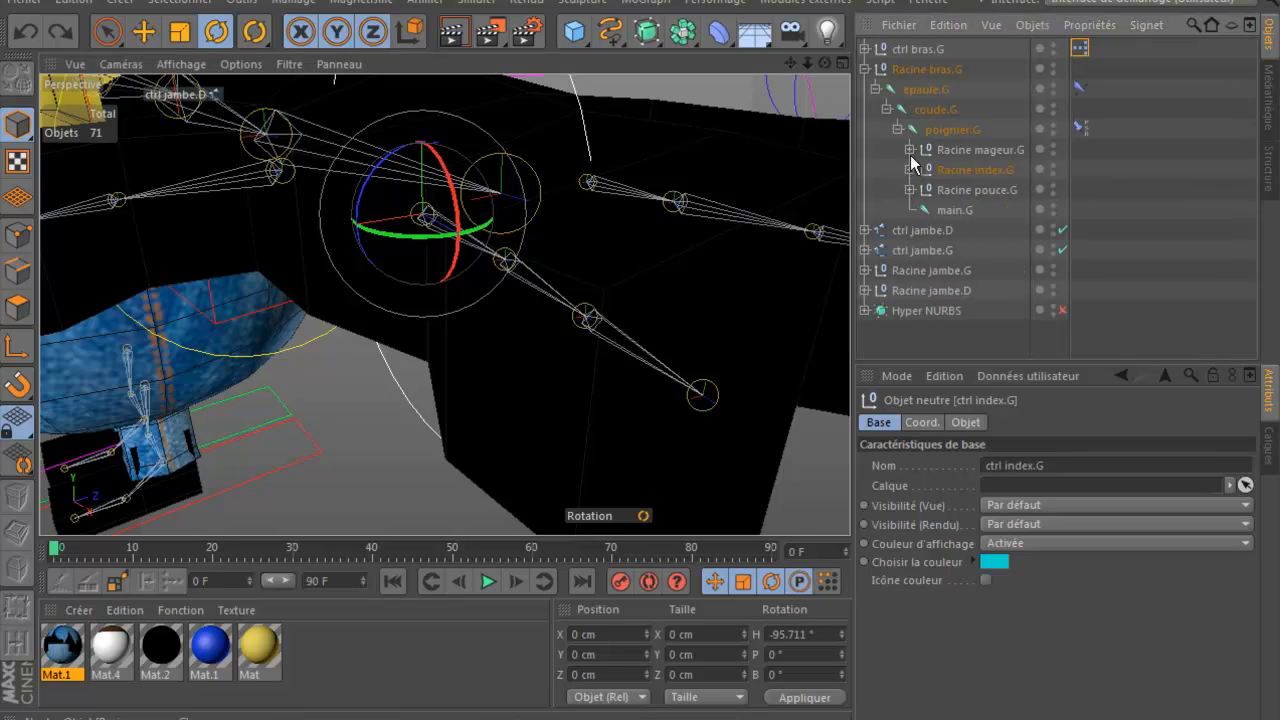
left_click(910, 150)
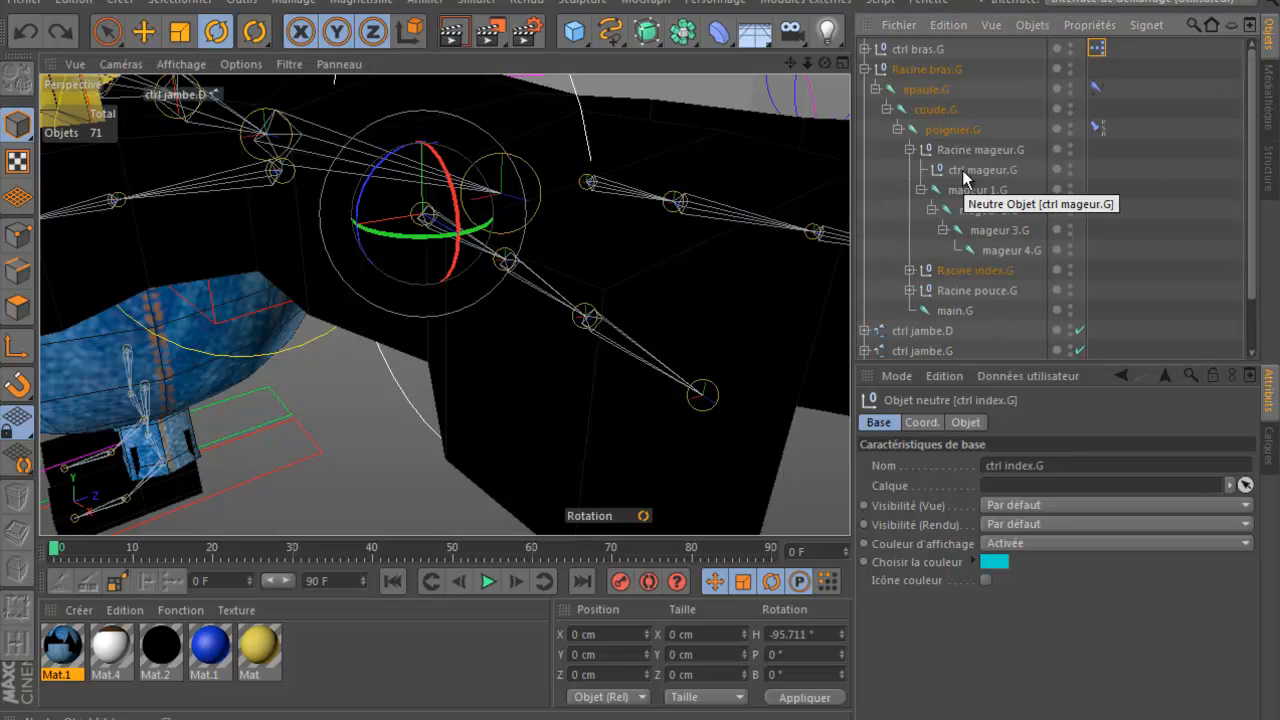
left_click(950, 170)
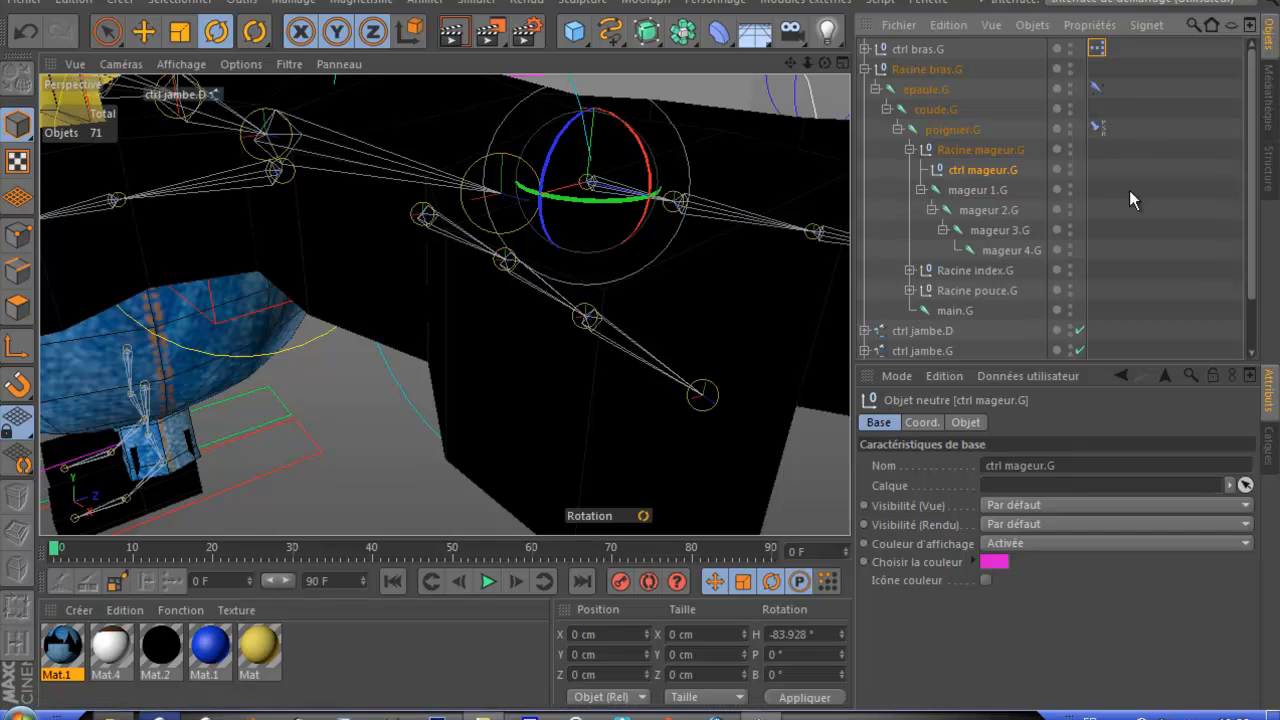
Step: Reopen the XPresso expression of ctrl bras.G and add a Rotation . P output port to the ctrl mageur.G node
left_click(1097, 48)
double_click(1097, 49)
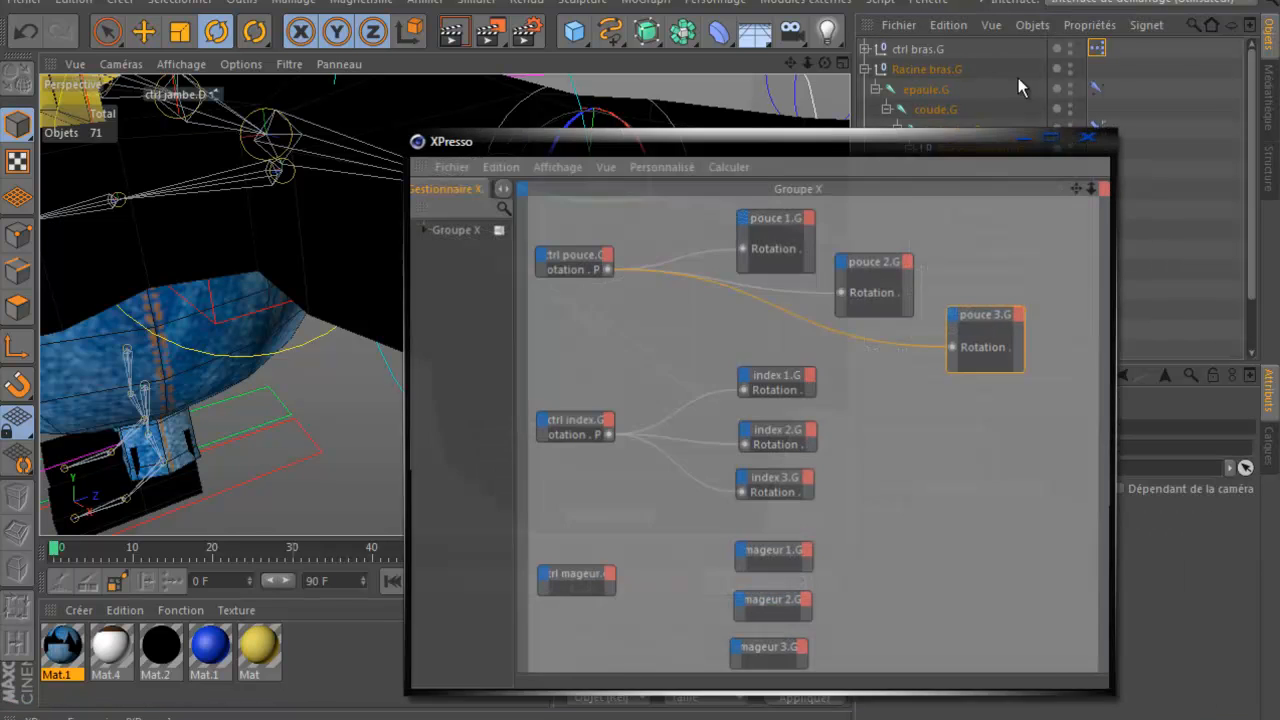
left_click_drag(742, 147, 532, 26)
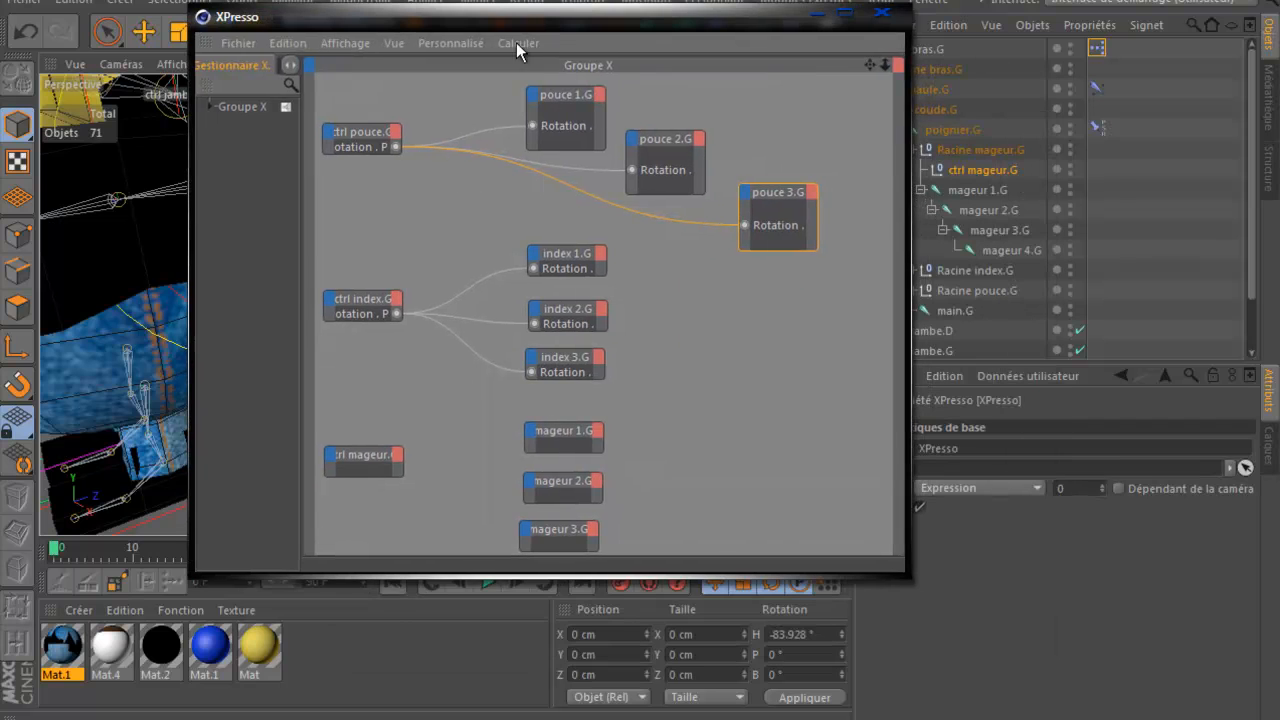
left_click(398, 456)
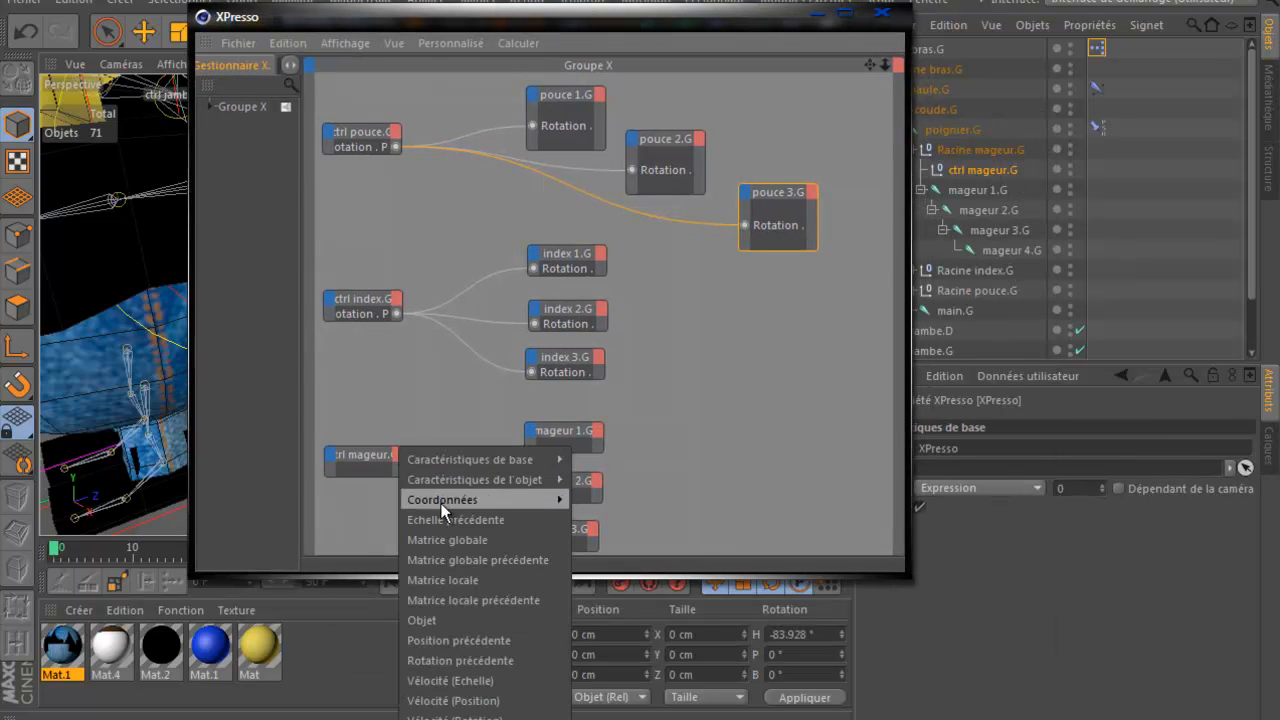
mouse_move(524, 500)
mouse_move(681, 600)
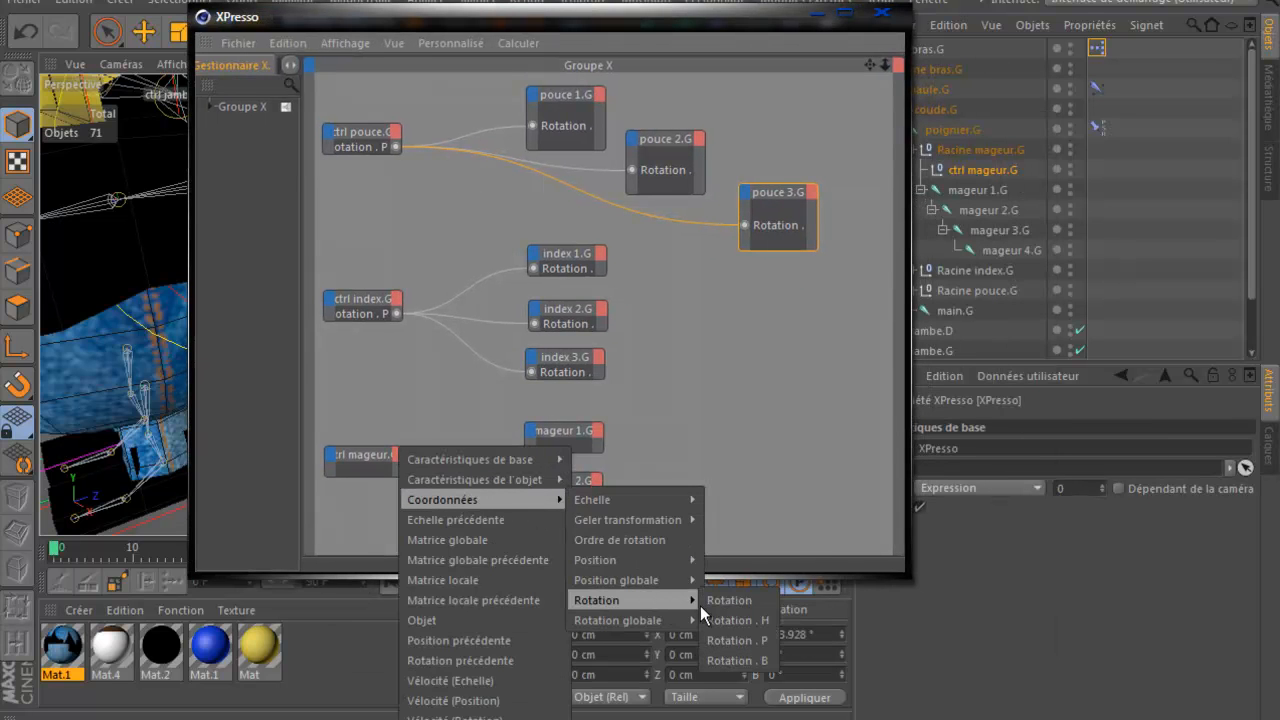
left_click(744, 640)
Step: Add a Rotation . P input port to each of the mageur 1.G, mageur 2.G and mageur 3.G nodes
left_click(530, 436)
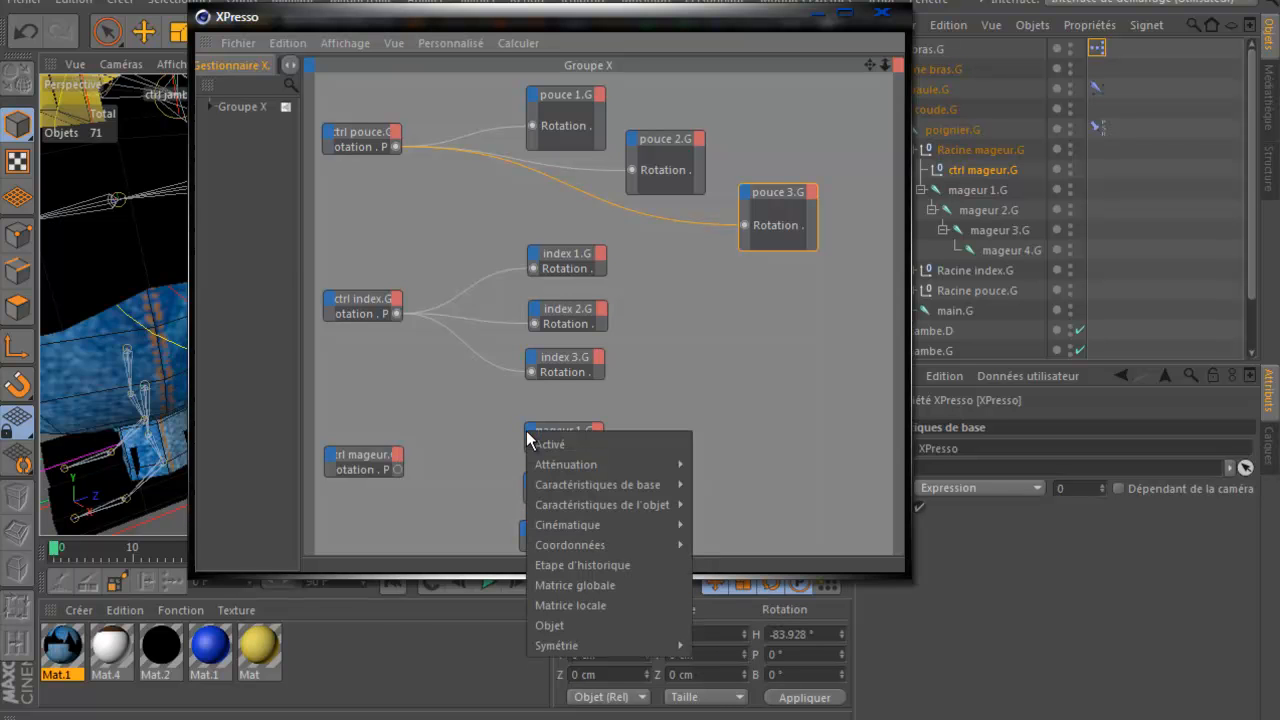
mouse_move(600, 545)
mouse_move(807, 648)
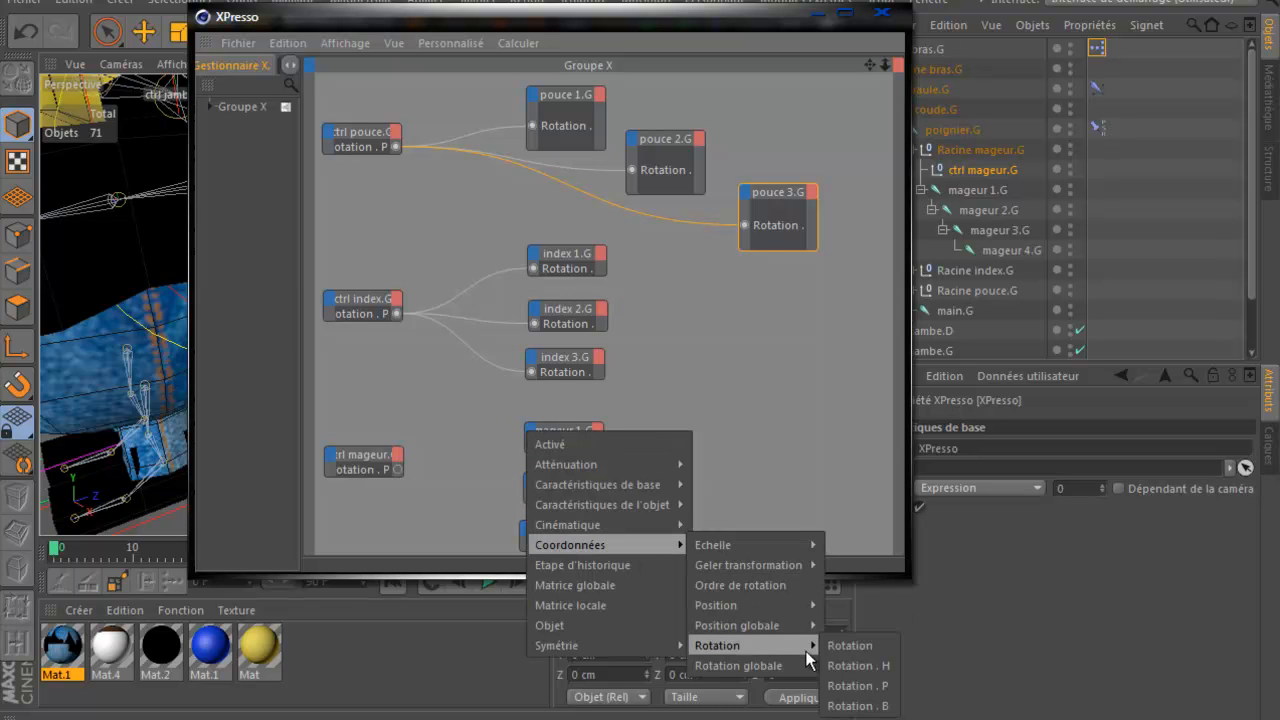
left_click(857, 686)
left_click(530, 482)
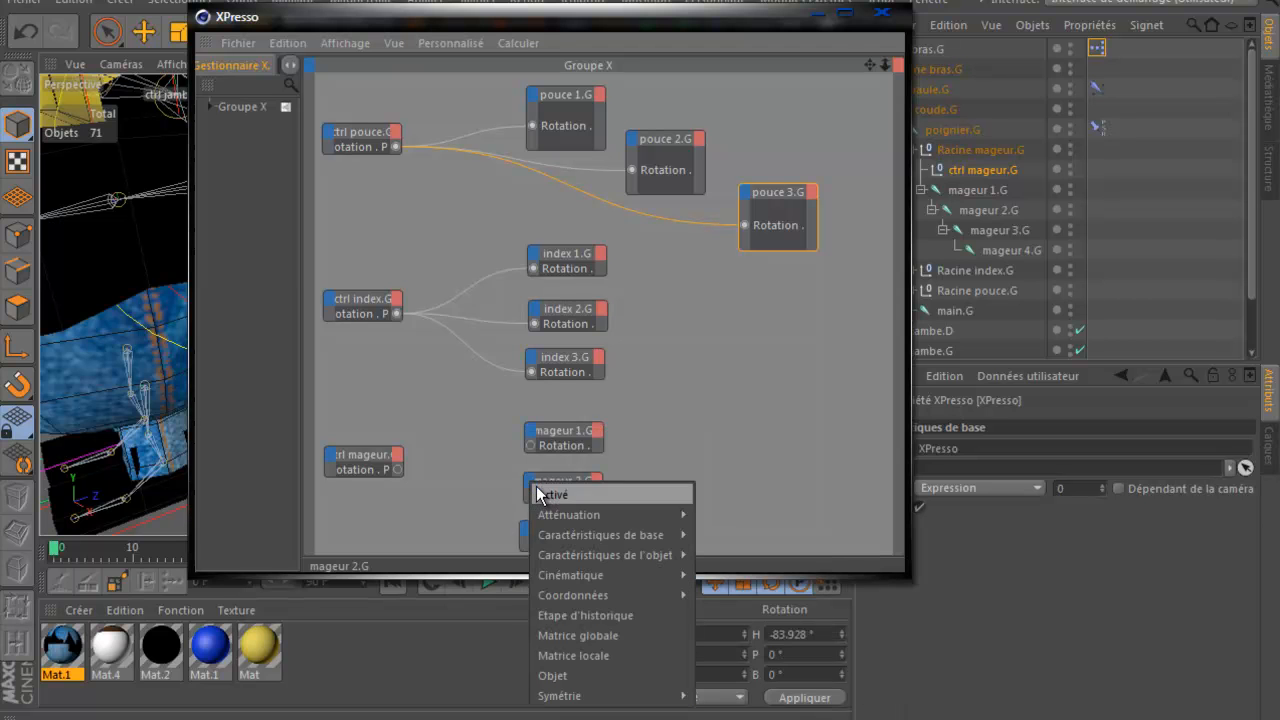
mouse_move(571, 593)
mouse_move(782, 703)
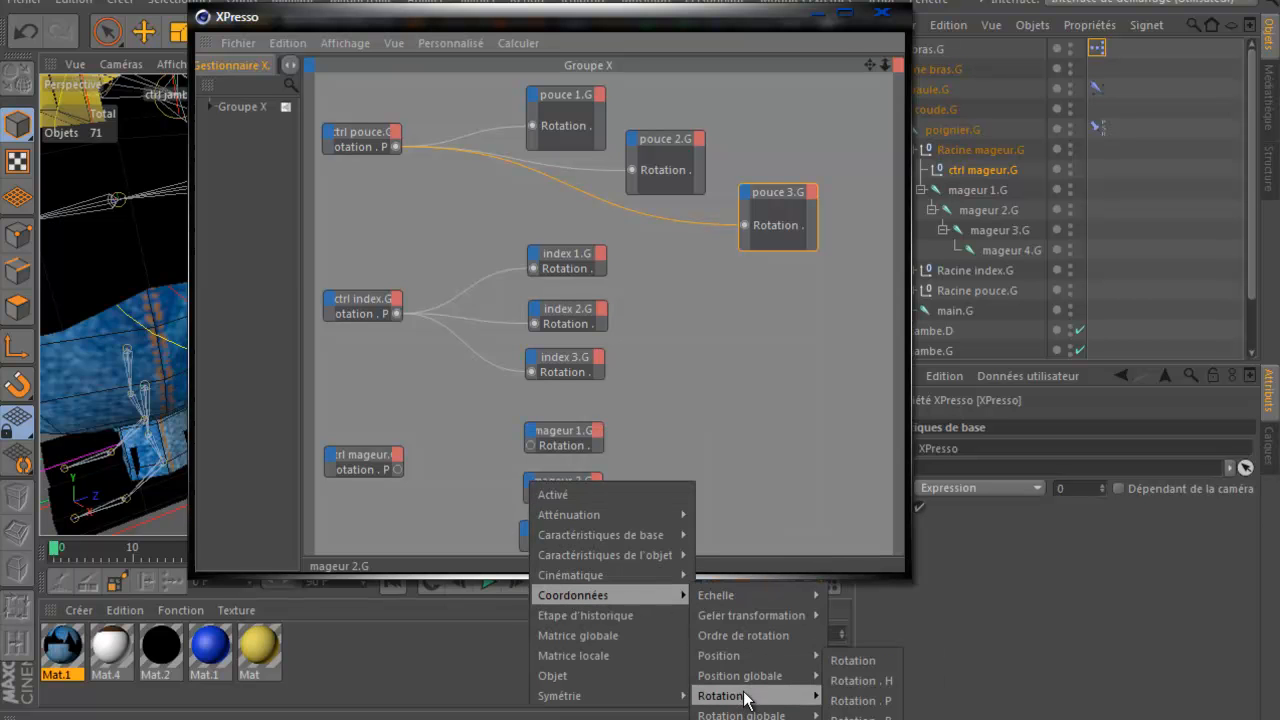
left_click(857, 700)
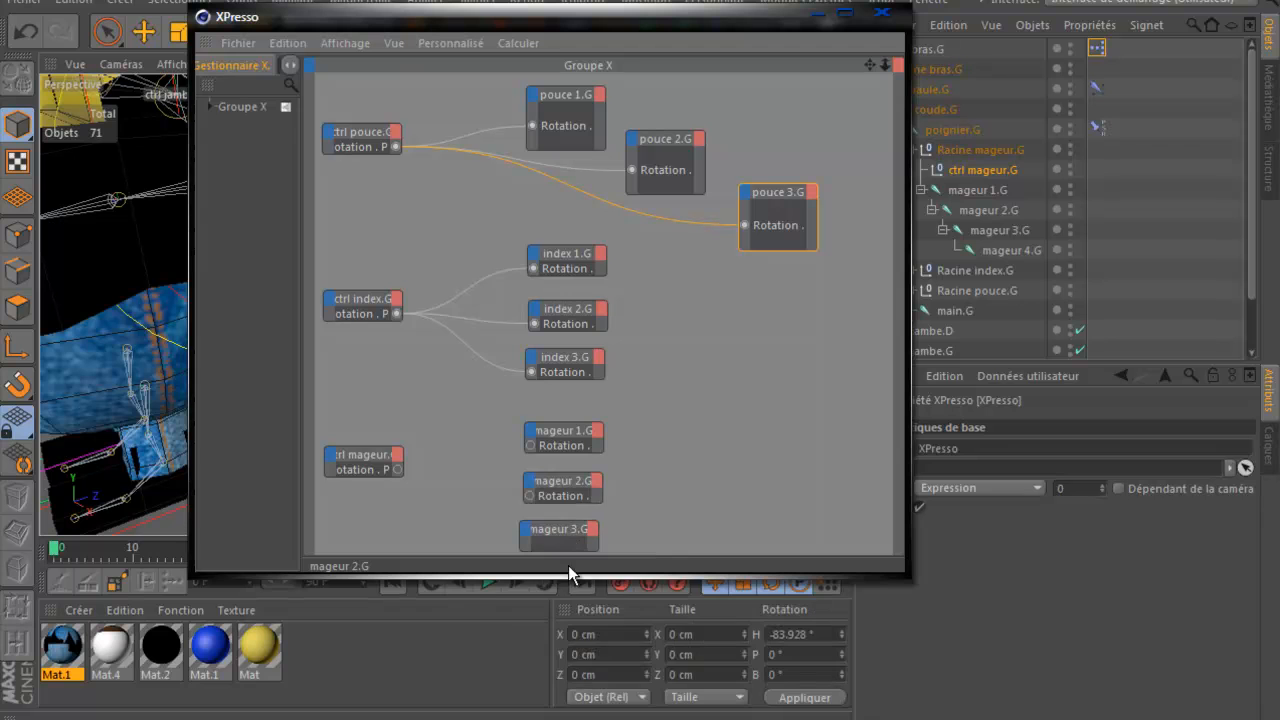
left_click(526, 535)
mouse_move(569, 621)
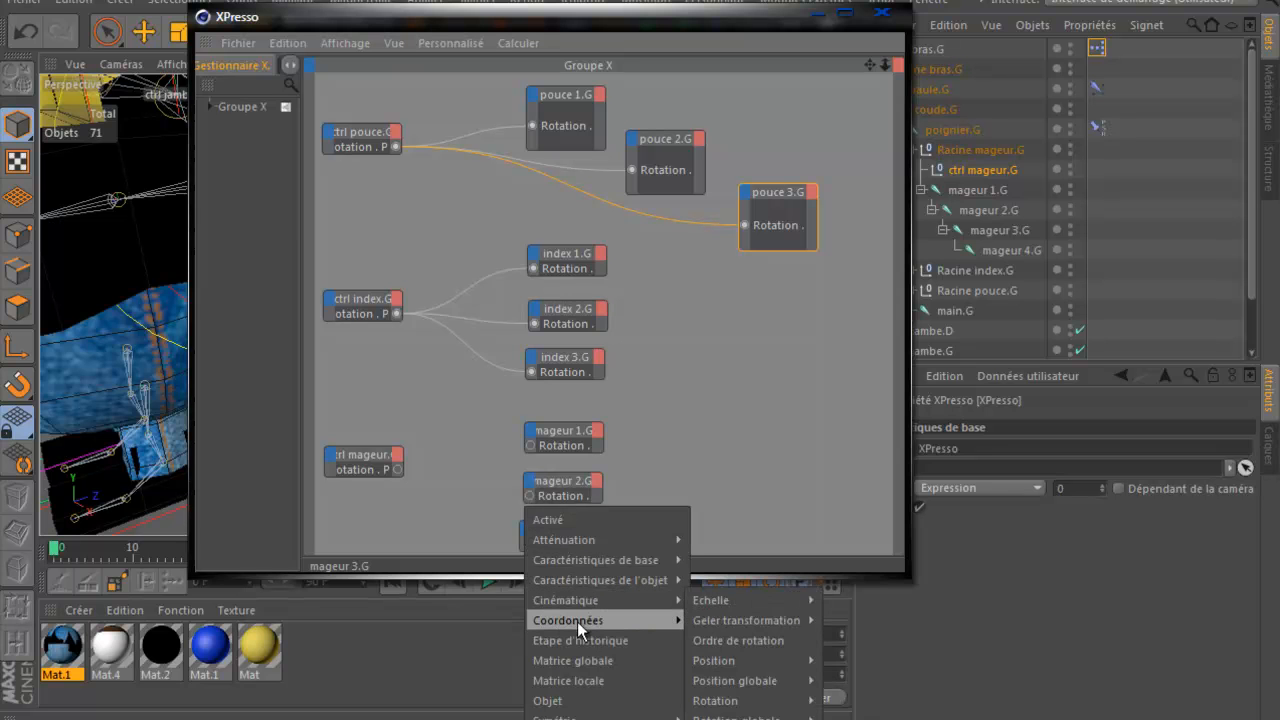
mouse_move(722, 700)
left_click(853, 700)
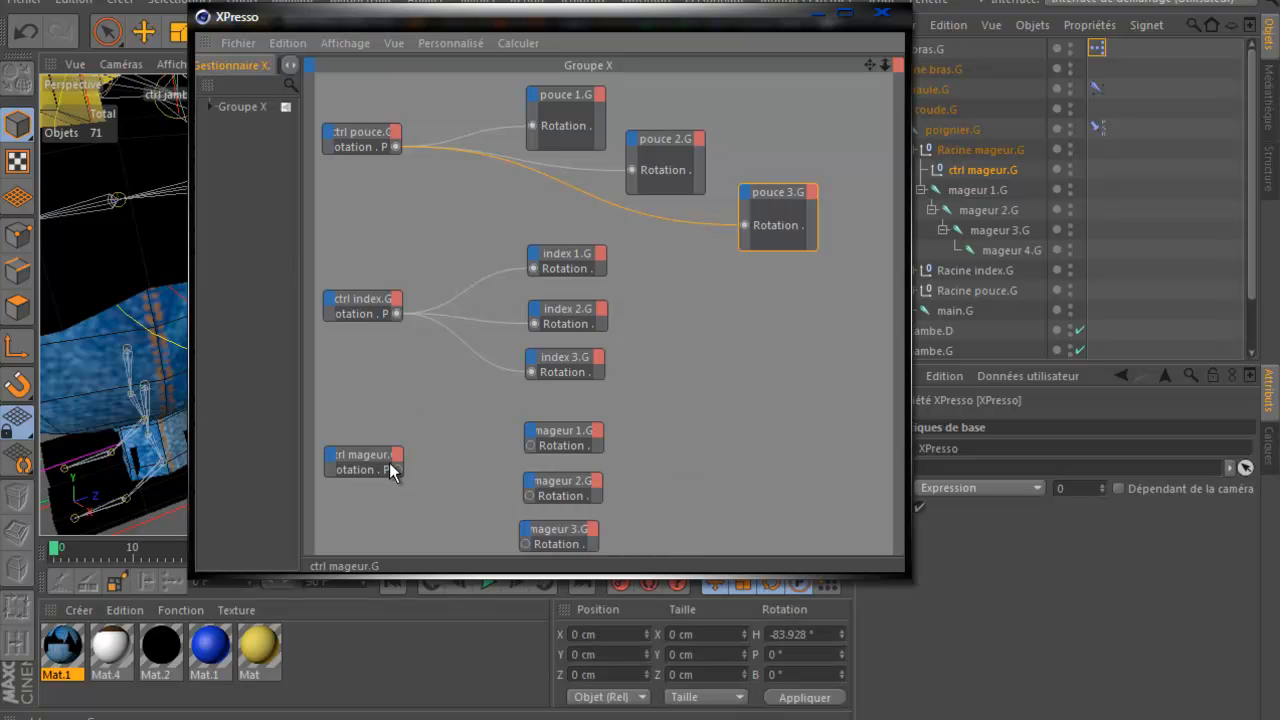
Step: Connect the Rotation . P output of ctrl mageur.G to the Rotation inputs of mageur 1.G, mageur 2.G and mageur 3.G, and close the XPresso editor
left_click_drag(397, 469, 529, 446)
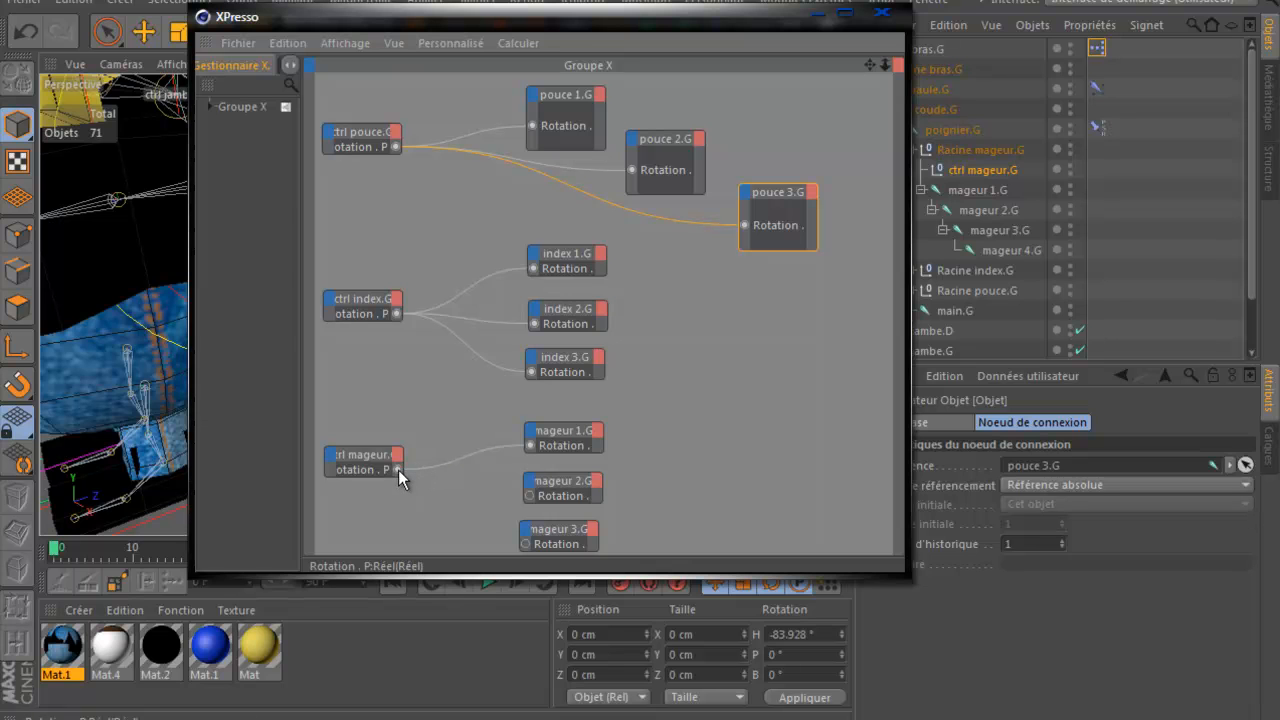
left_click_drag(517, 495, 530, 495)
left_click_drag(397, 469, 526, 544)
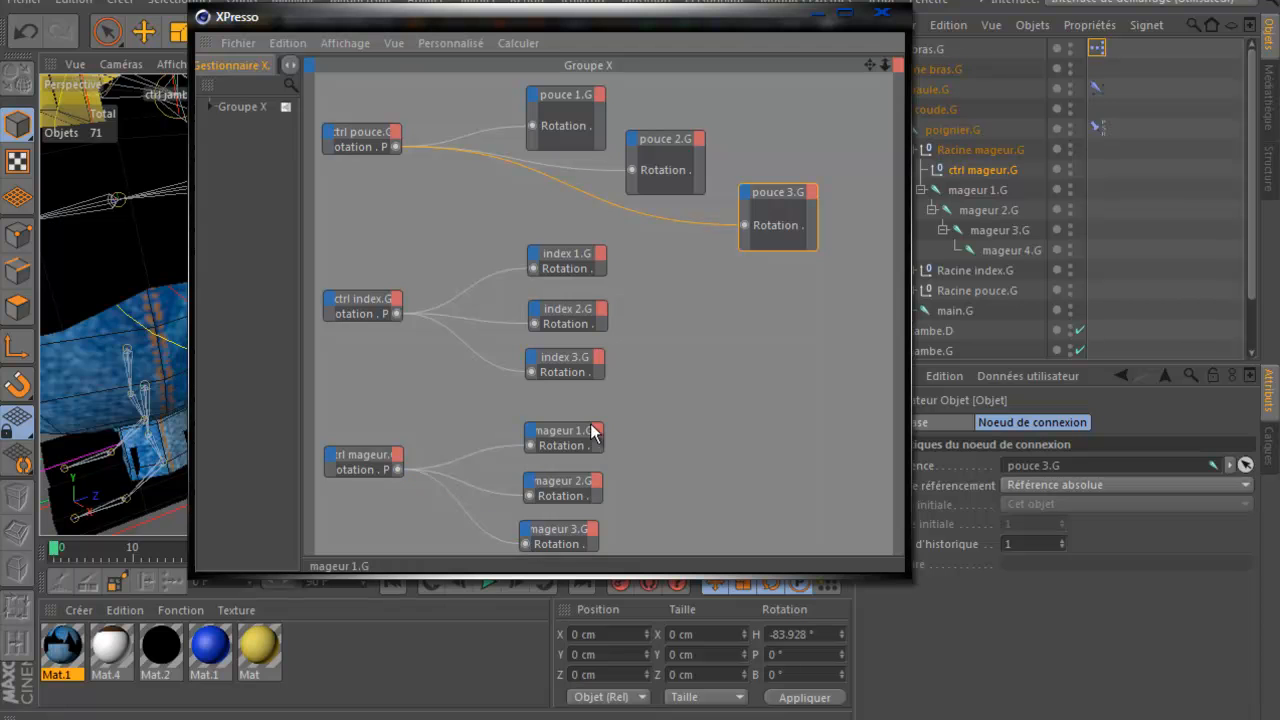
left_click(884, 15)
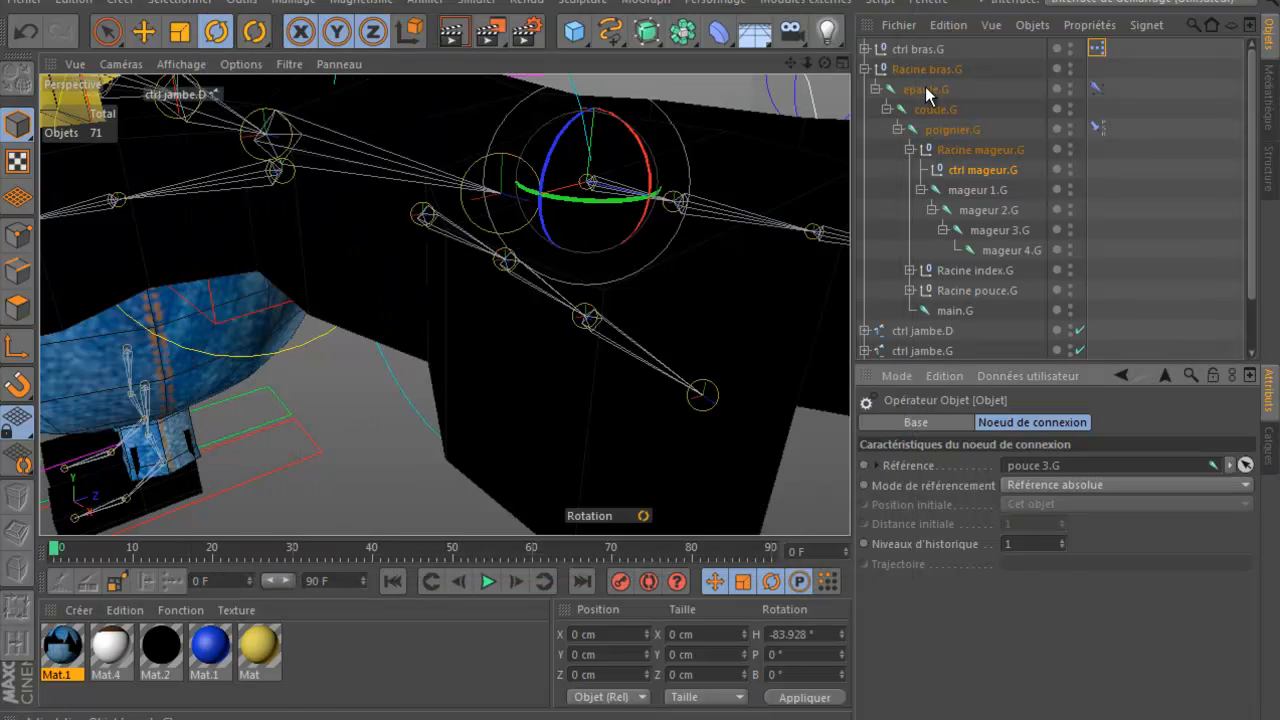
Step: Test the middle finger by rotating the ctrl mageur.G controller about 8.7° in pitch, and undo the rotation
left_click(972, 172)
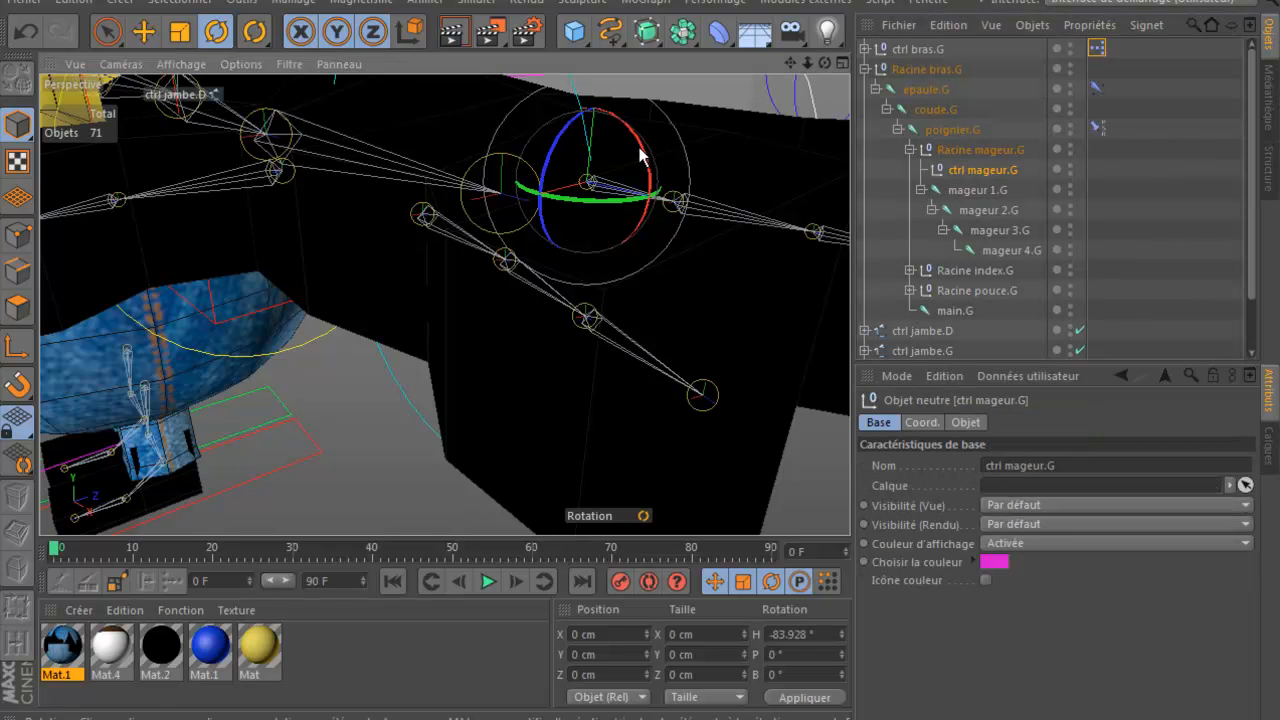
left_click(700, 150)
left_click(972, 170)
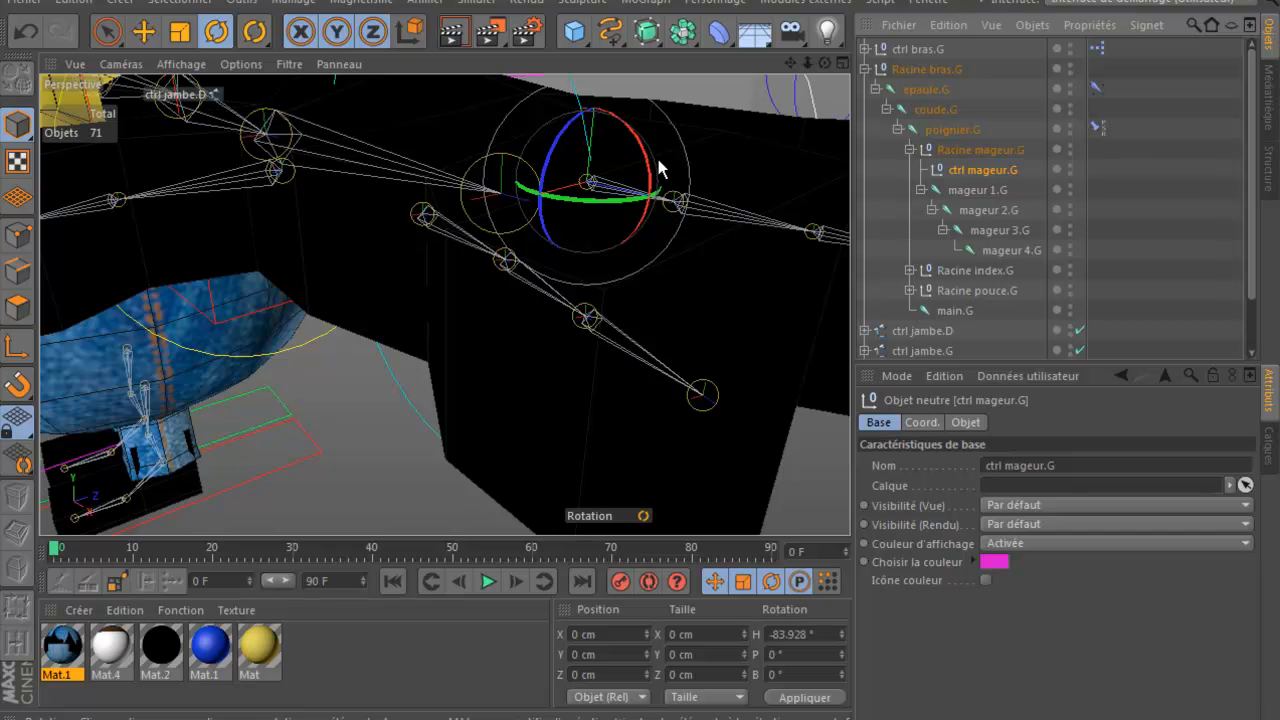
mouse_move(646, 163)
left_mouse_down()
mouse_move(651, 266)
mouse_move(648, 216)
mouse_move(637, 253)
mouse_move(628, 172)
left_mouse_up()
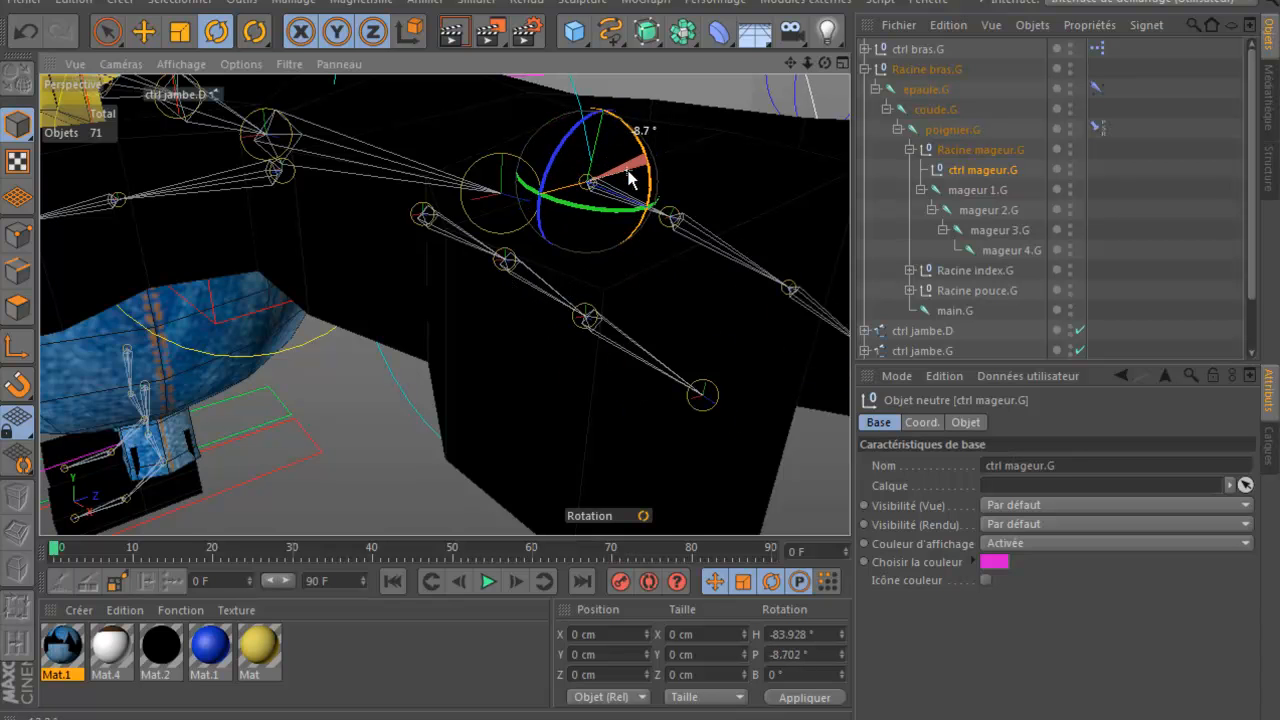
left_click(28, 34)
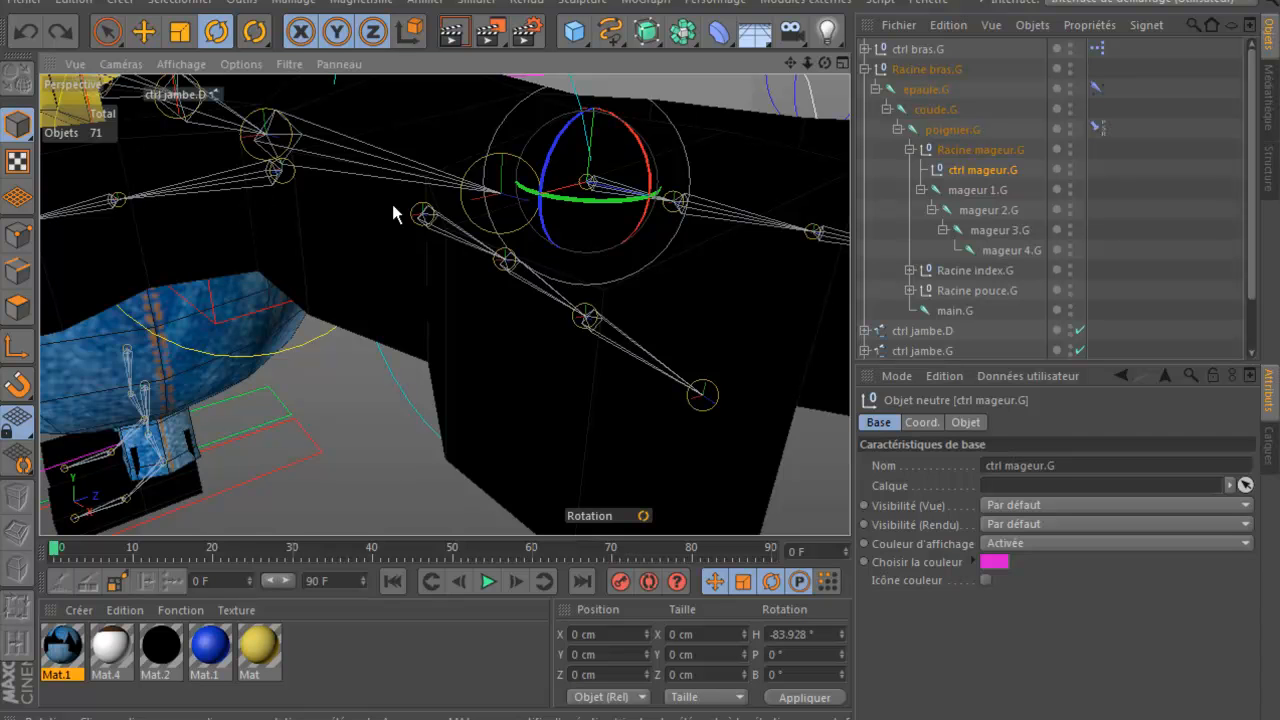
Step: Collapse the Racine bras.G hierarchy and frame the salopette mesh of the Hyper NURBS object in the view
scroll(508, 305, "down", 5)
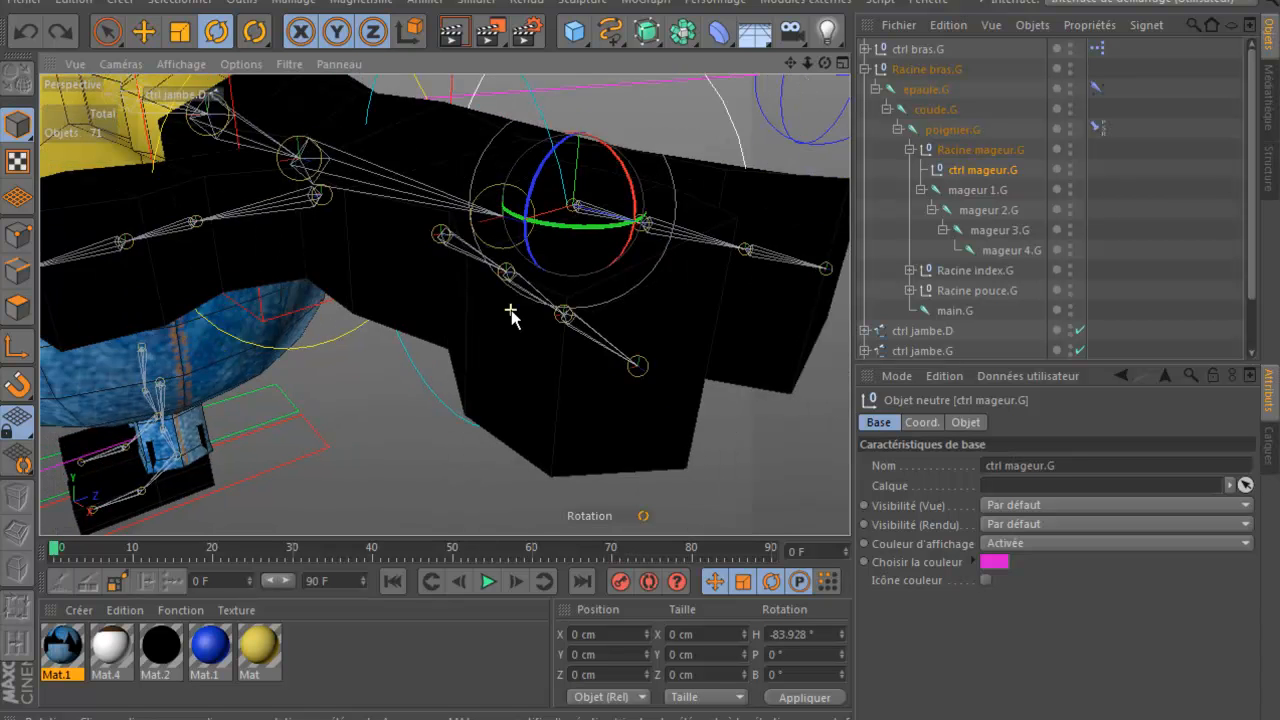
scroll(415, 275, "down", 1)
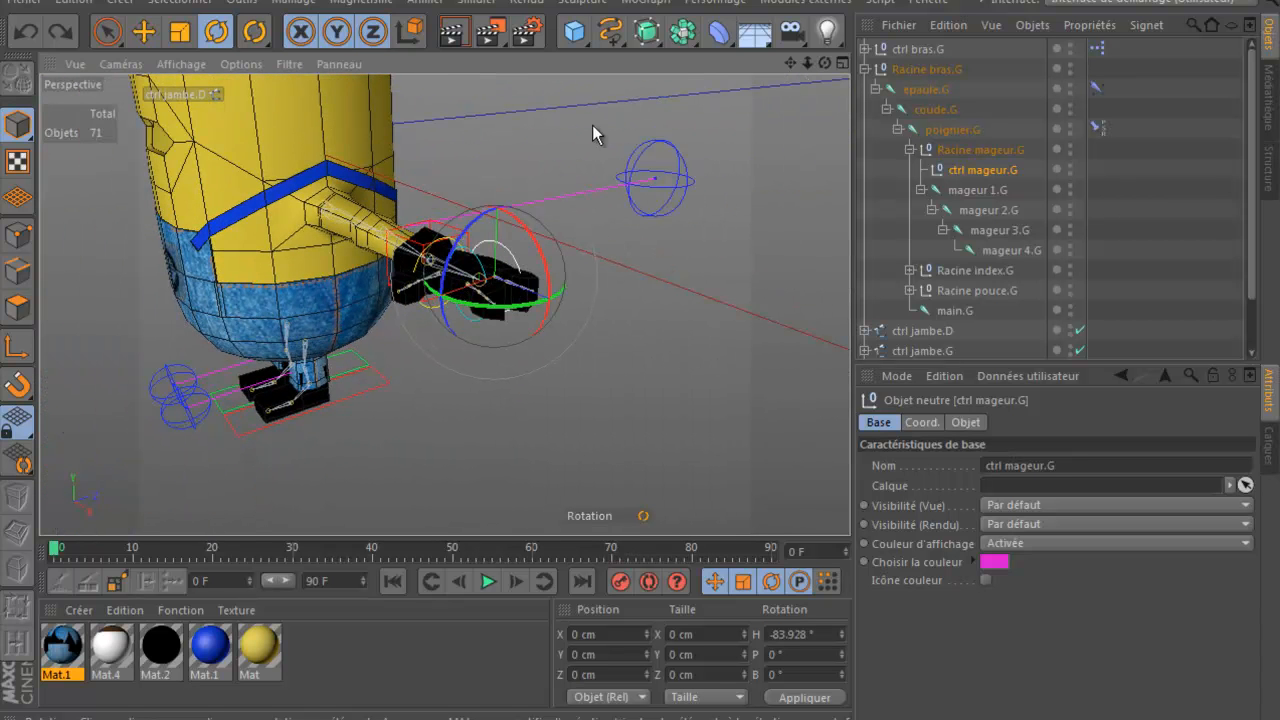
left_click_drag(790, 63, 638, 220)
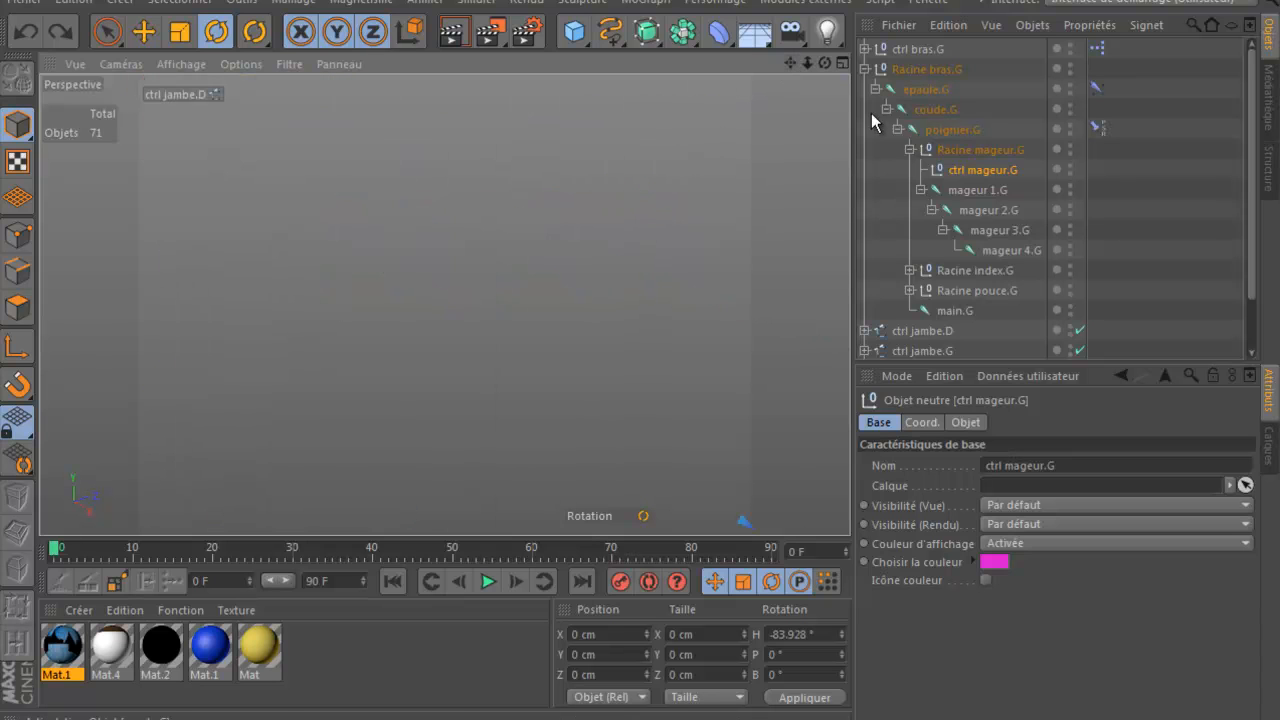
left_click(865, 69)
left_click(865, 170)
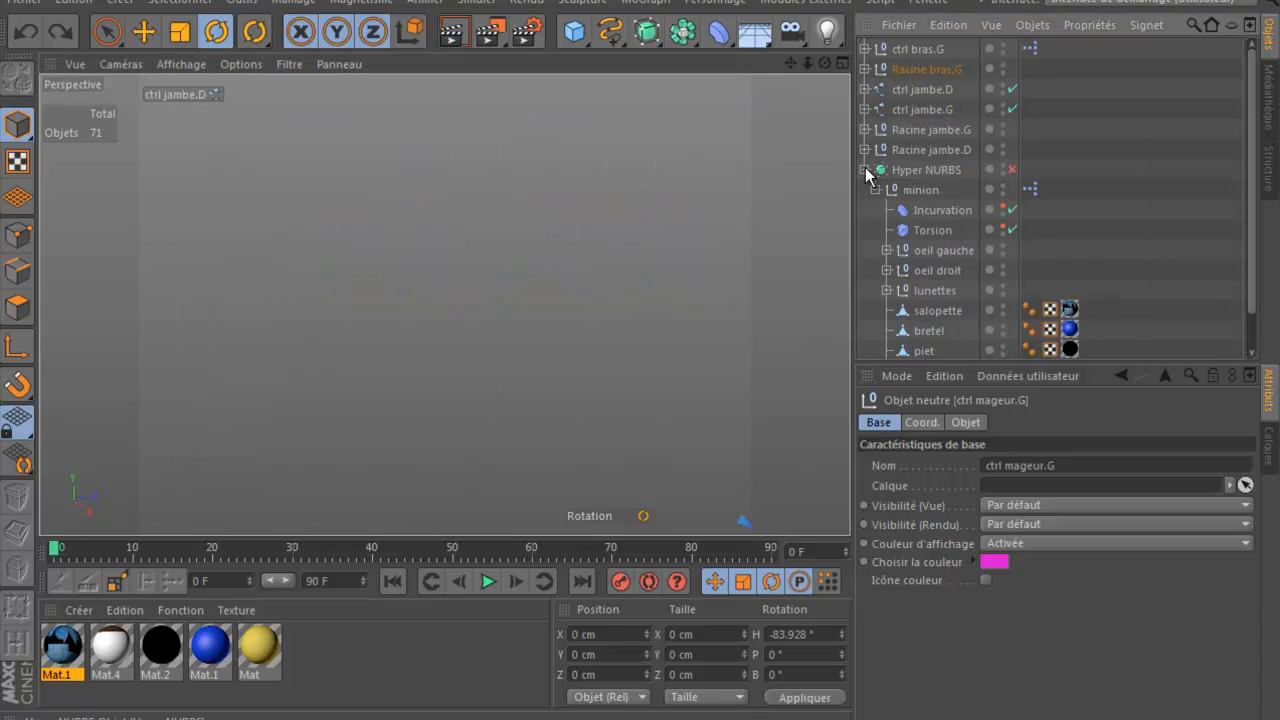
left_click(931, 314)
key("o")
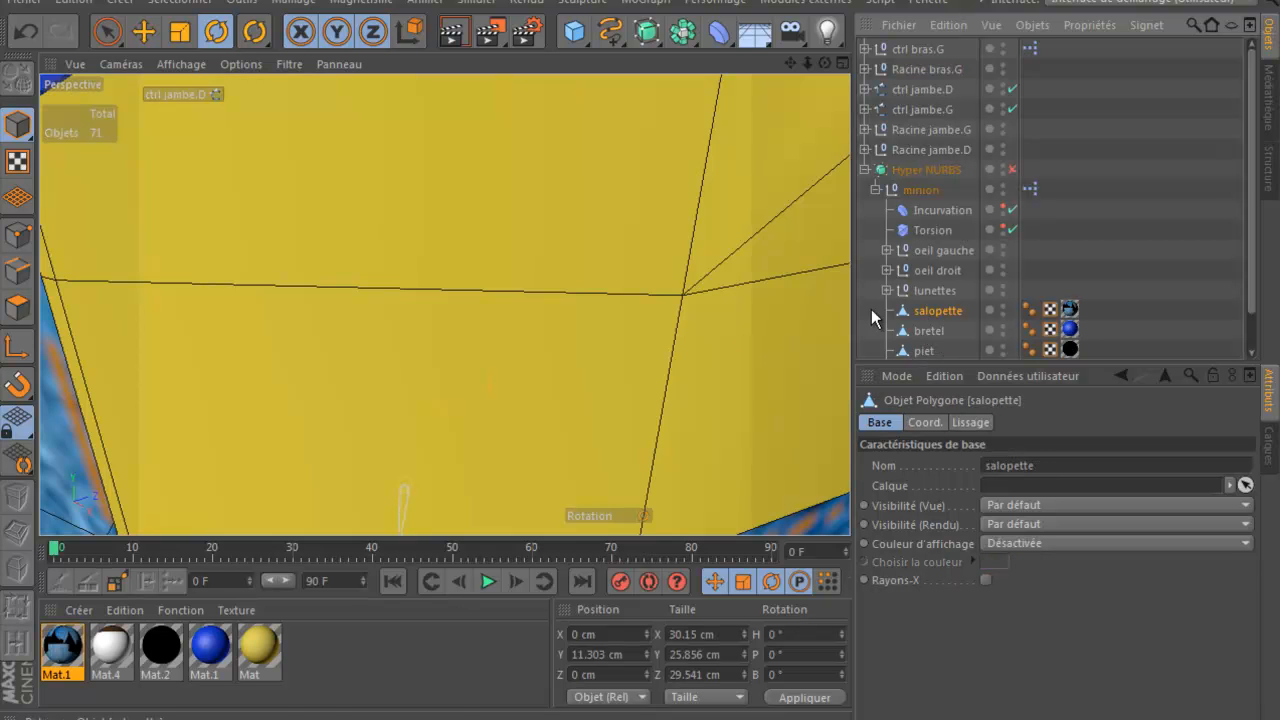
Step: Bring the Minion's body and both arms into view from the front, collapse the Hyper NURBS hierarchy and deselect everything
scroll(608, 393, "down", 8)
scroll(607, 396, "down", 6)
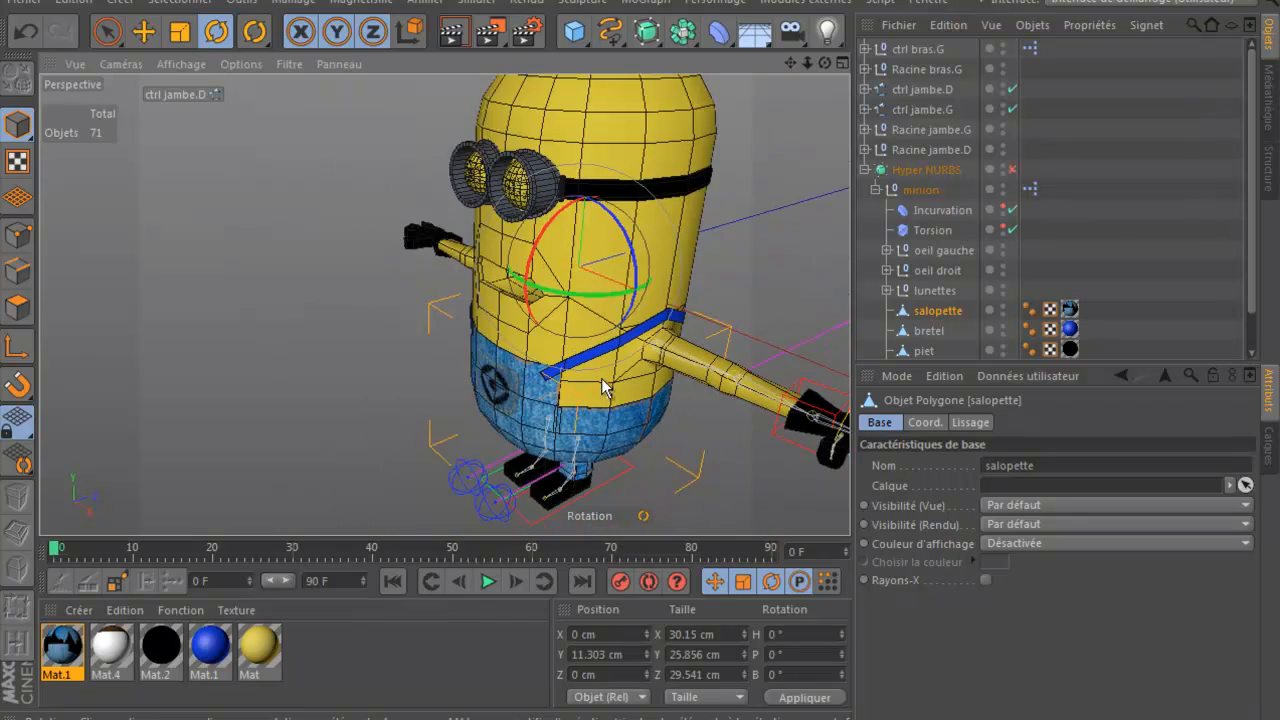
scroll(630, 283, "up", 2)
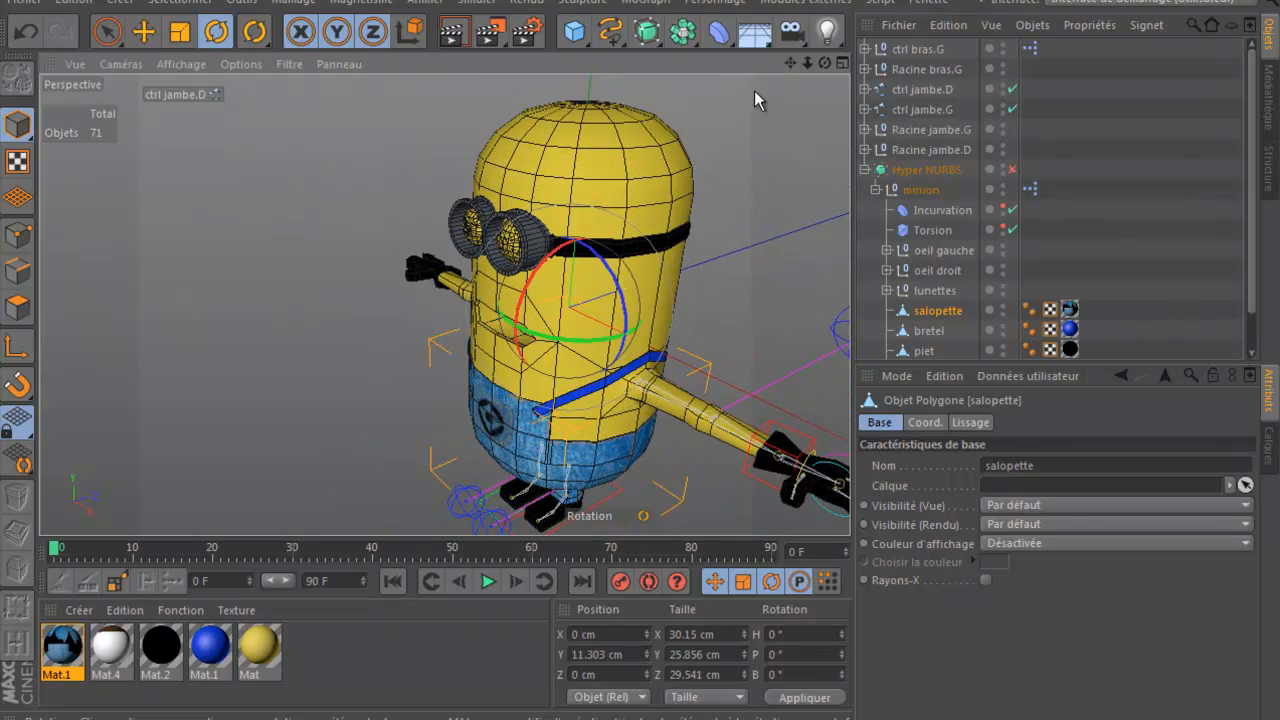
left_click_drag(788, 63, 631, 217)
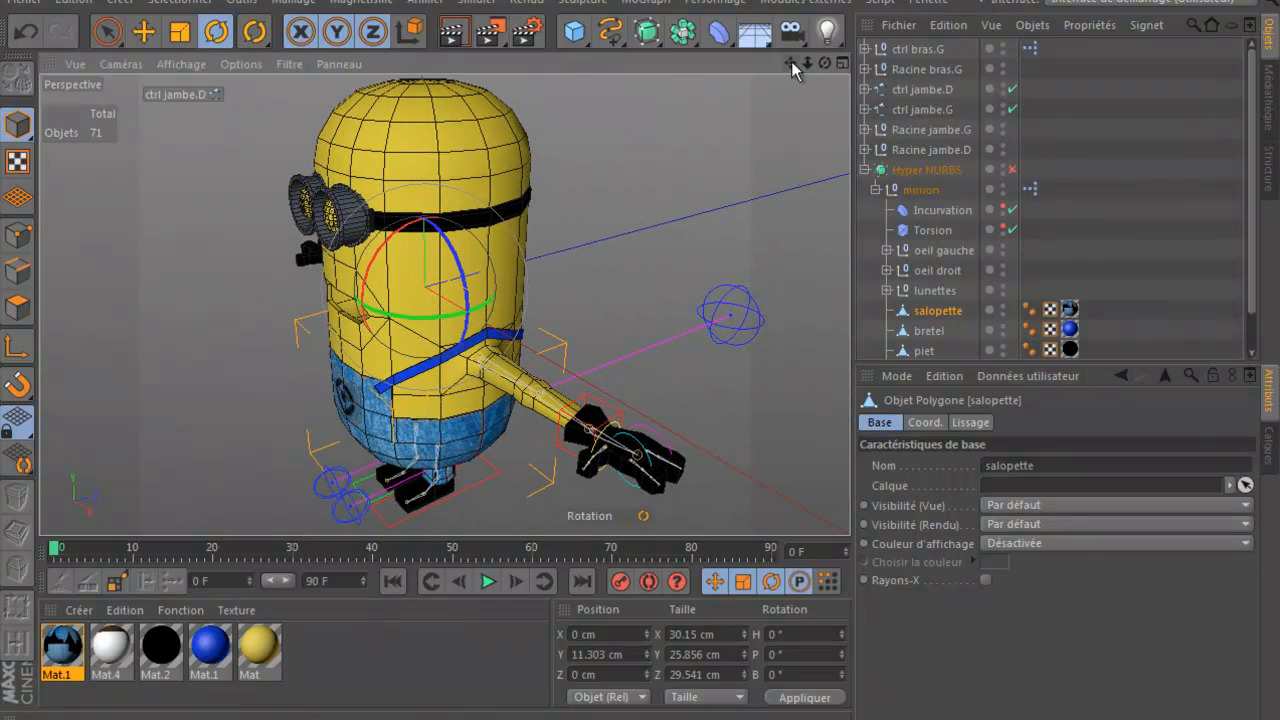
left_click_drag(824, 63, 639, 218)
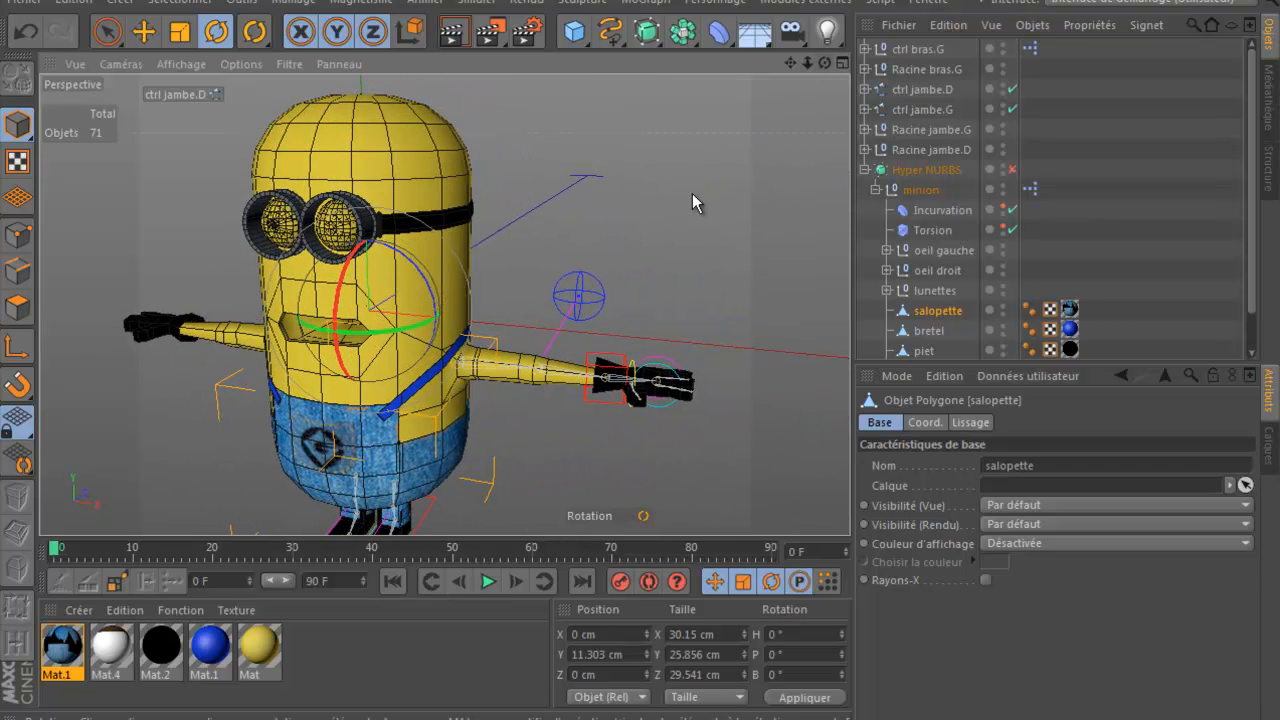
left_click(866, 170)
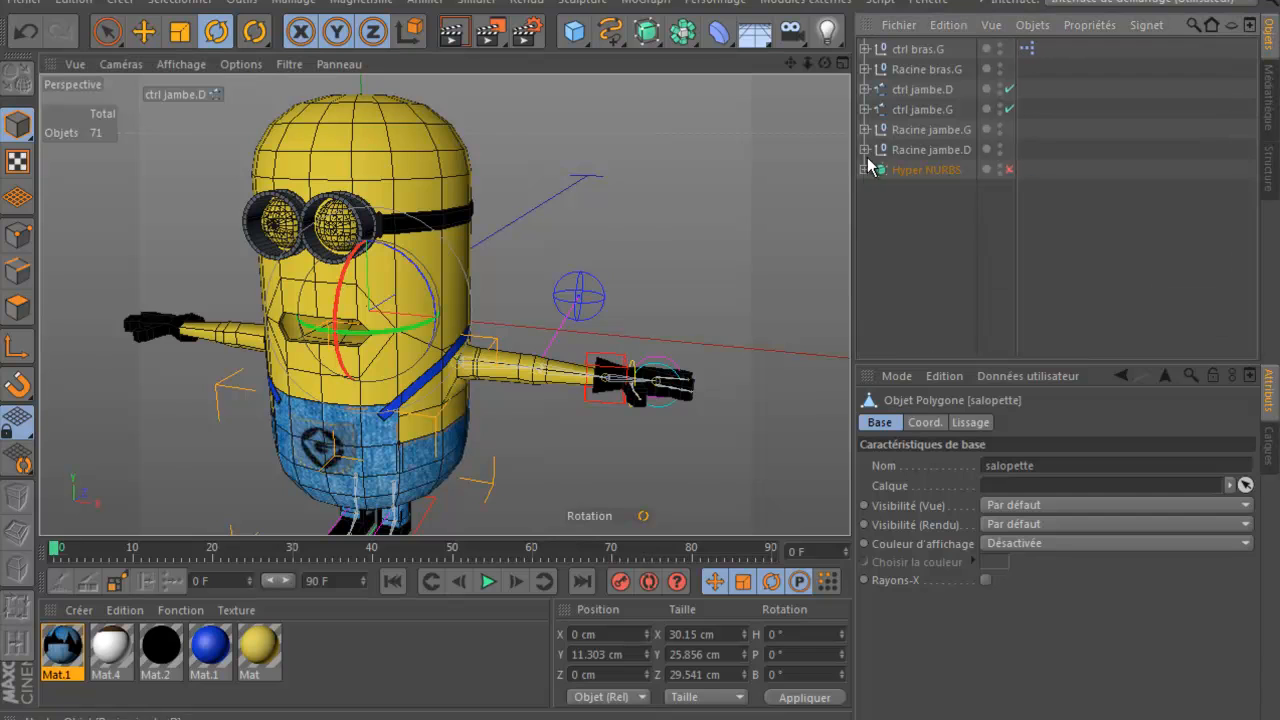
left_click(941, 210)
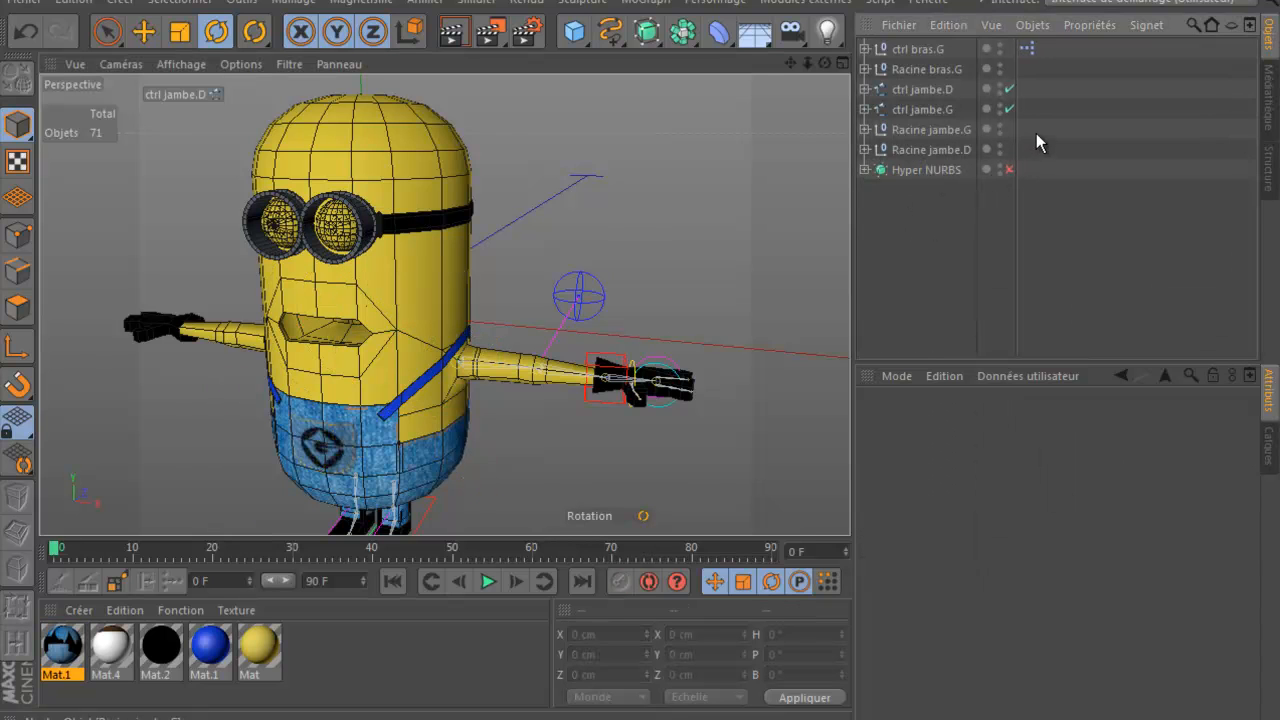
left_click_drag(1035, 127, 933, 153)
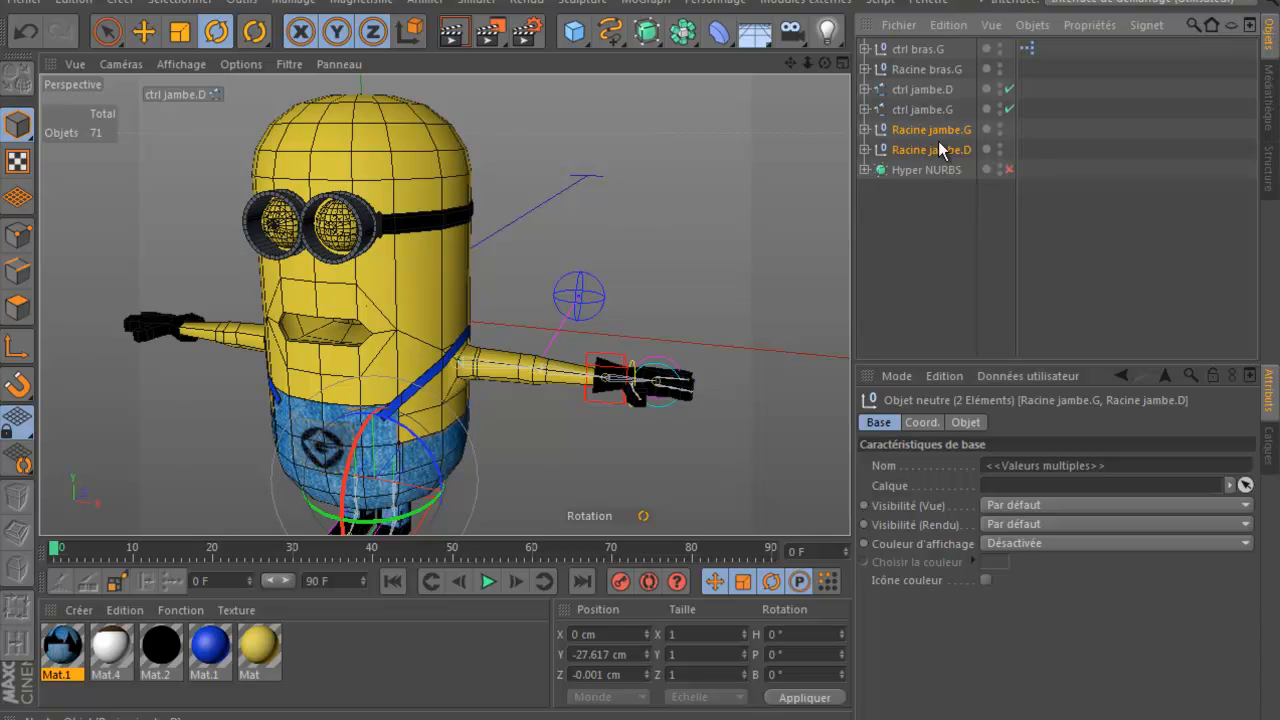
left_click_drag(1055, 84, 926, 114)
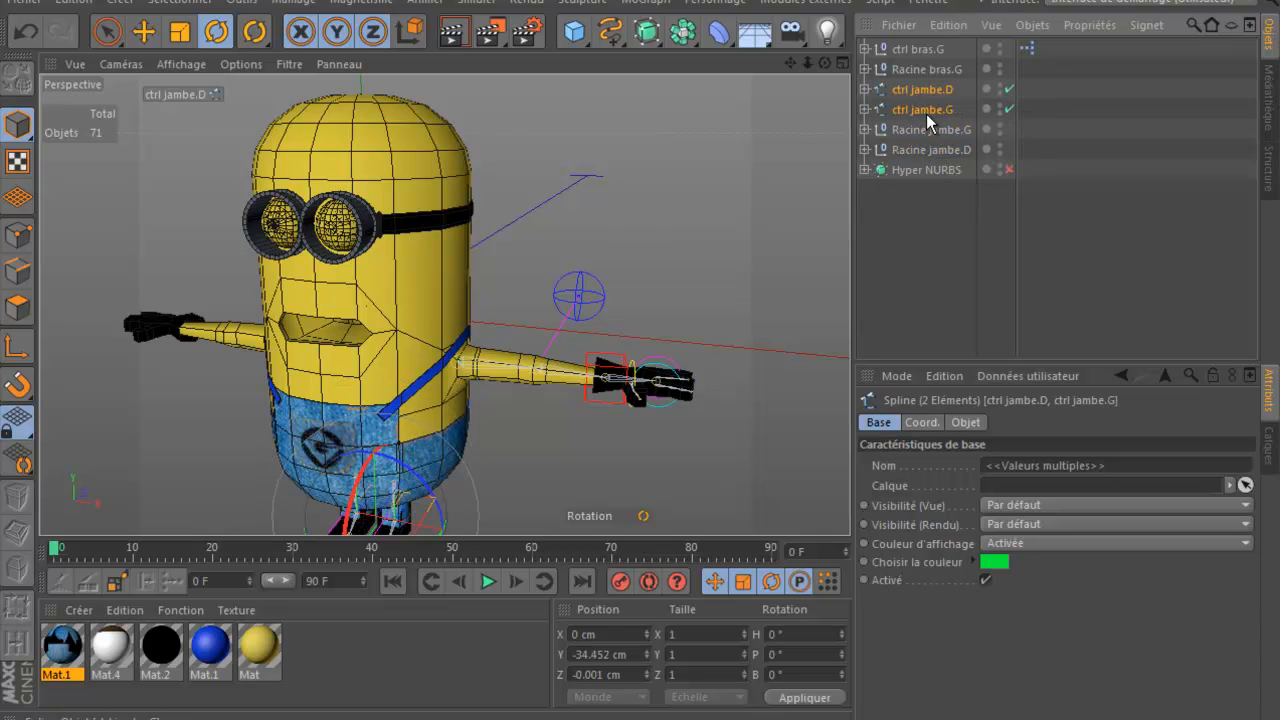
left_click(916, 50)
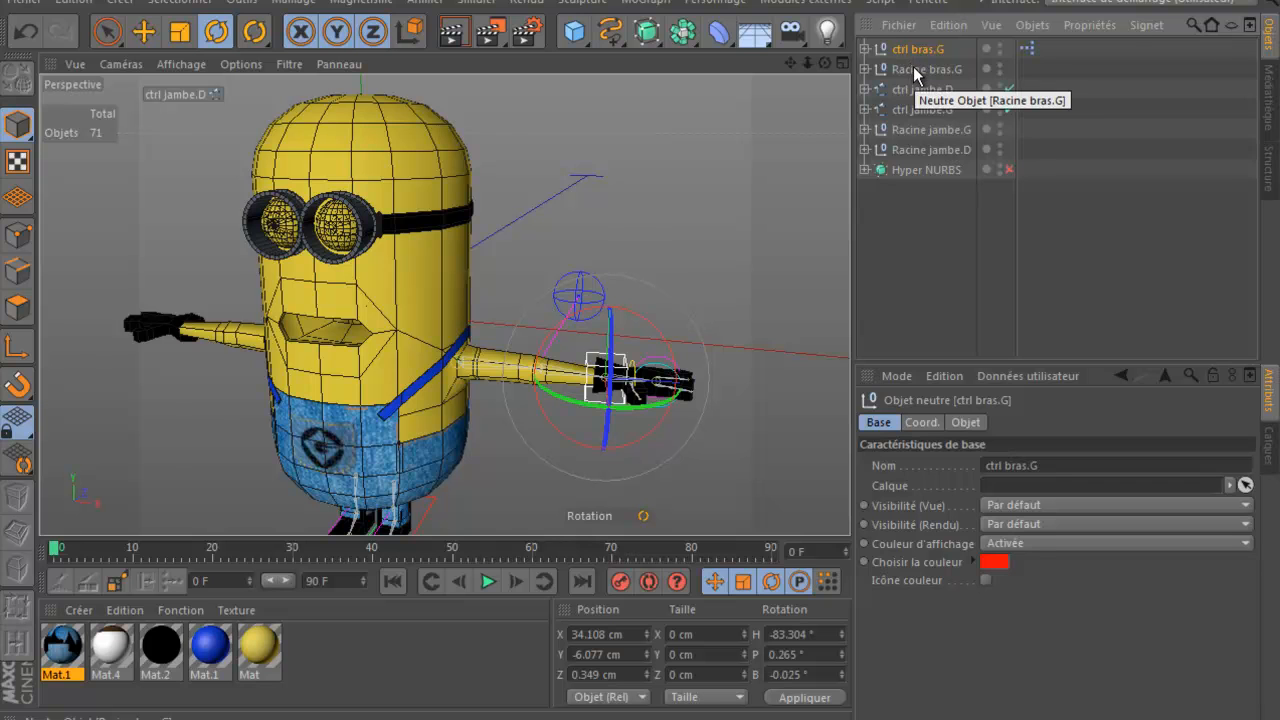
Step: Mirror the Racine bras.G hierarchy with its children using the Mirror tool, with World origin and .G replaced by .D in names
left_click(913, 68)
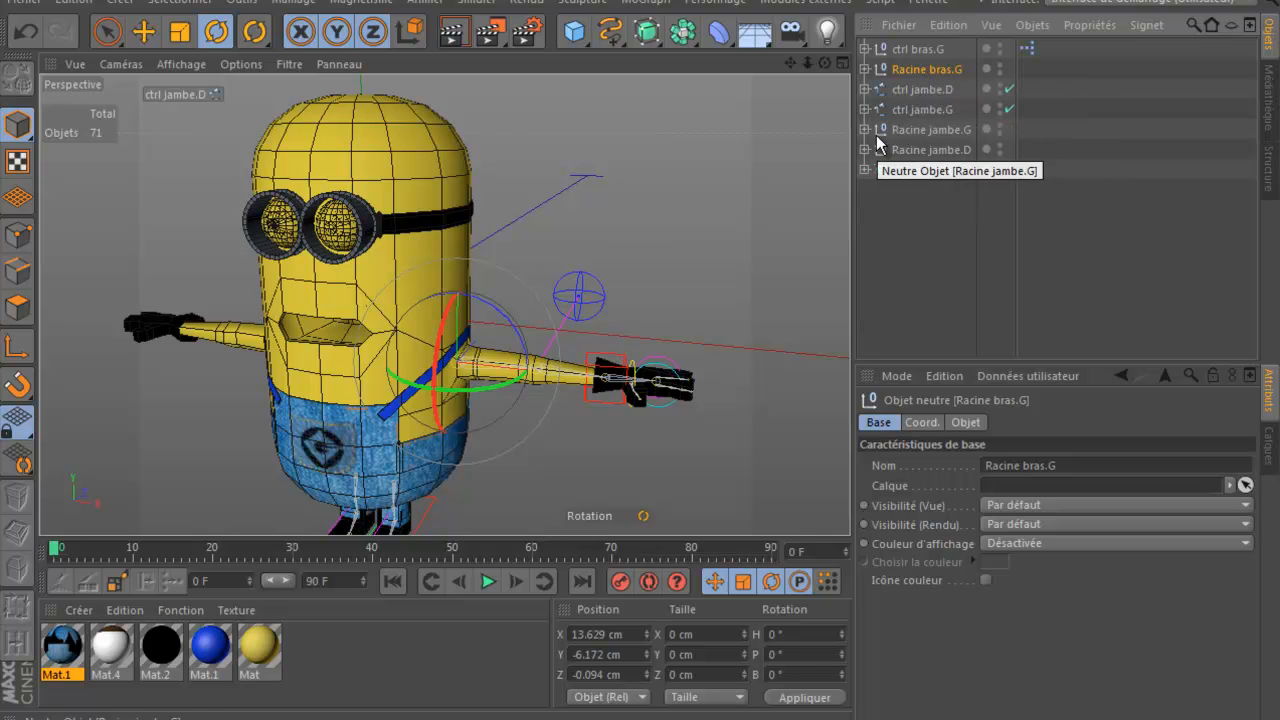
left_click(714, 3)
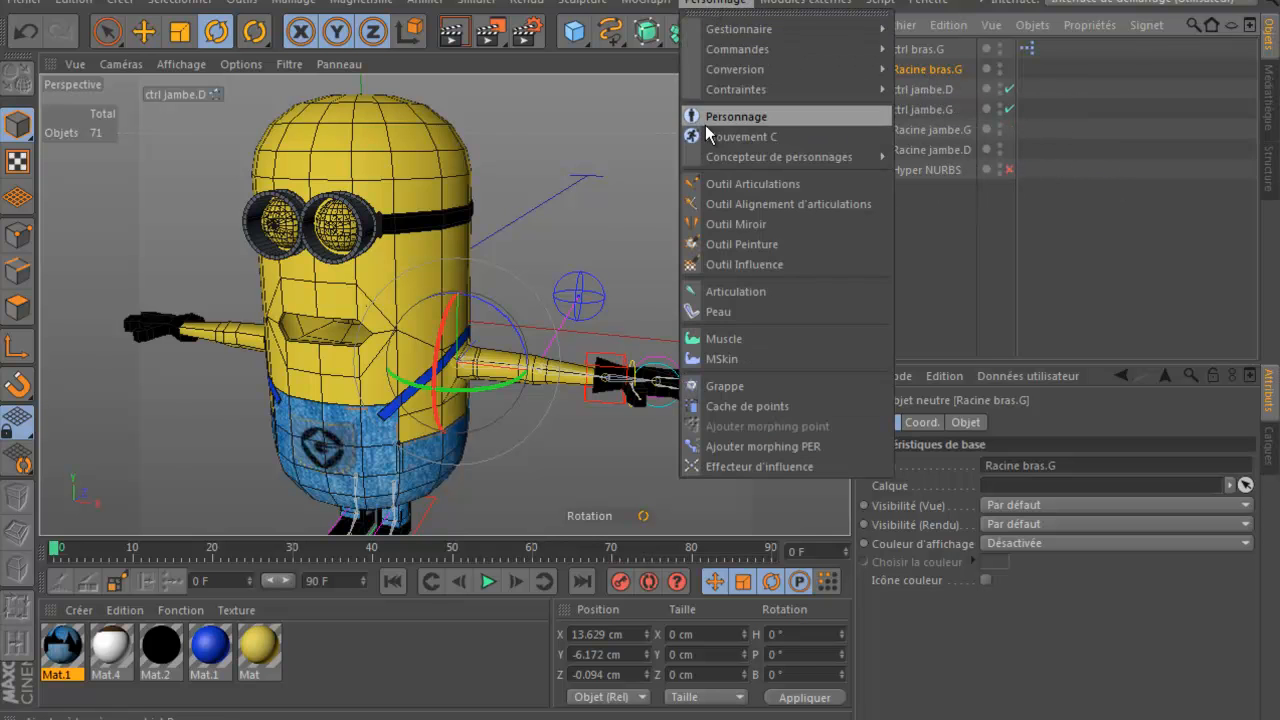
left_click(727, 228)
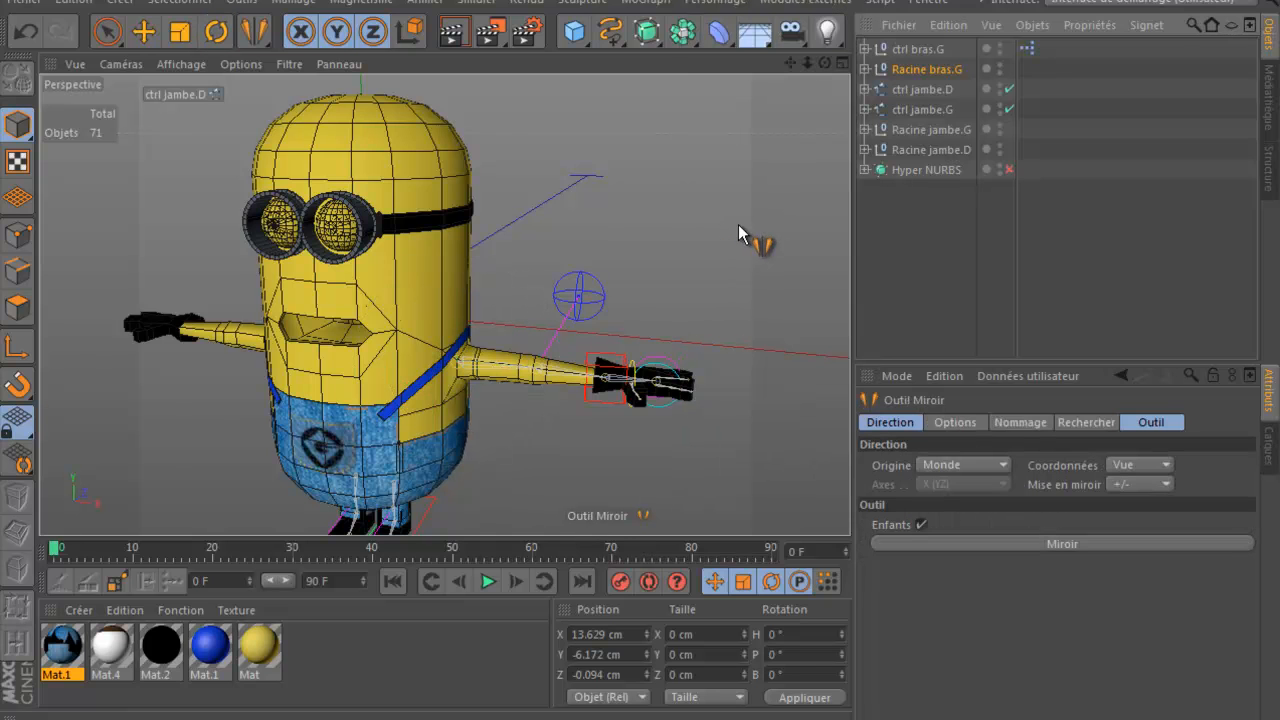
left_click(1020, 422)
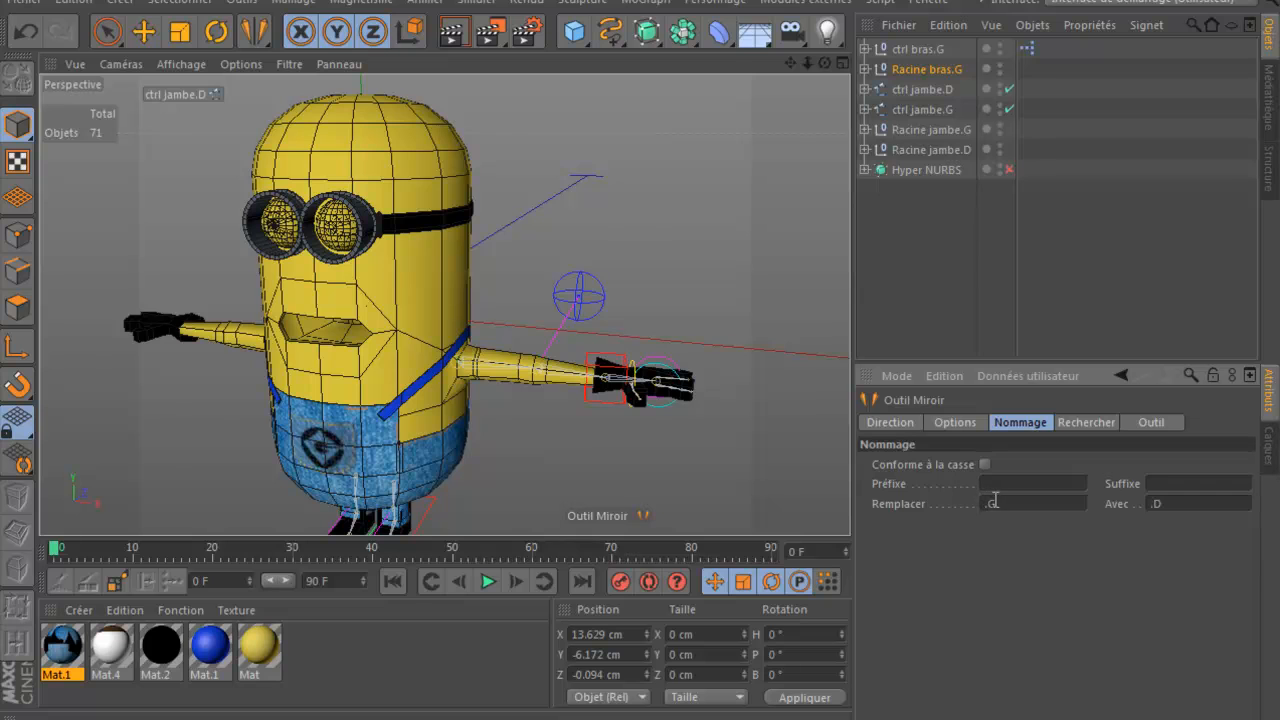
left_click(1136, 424)
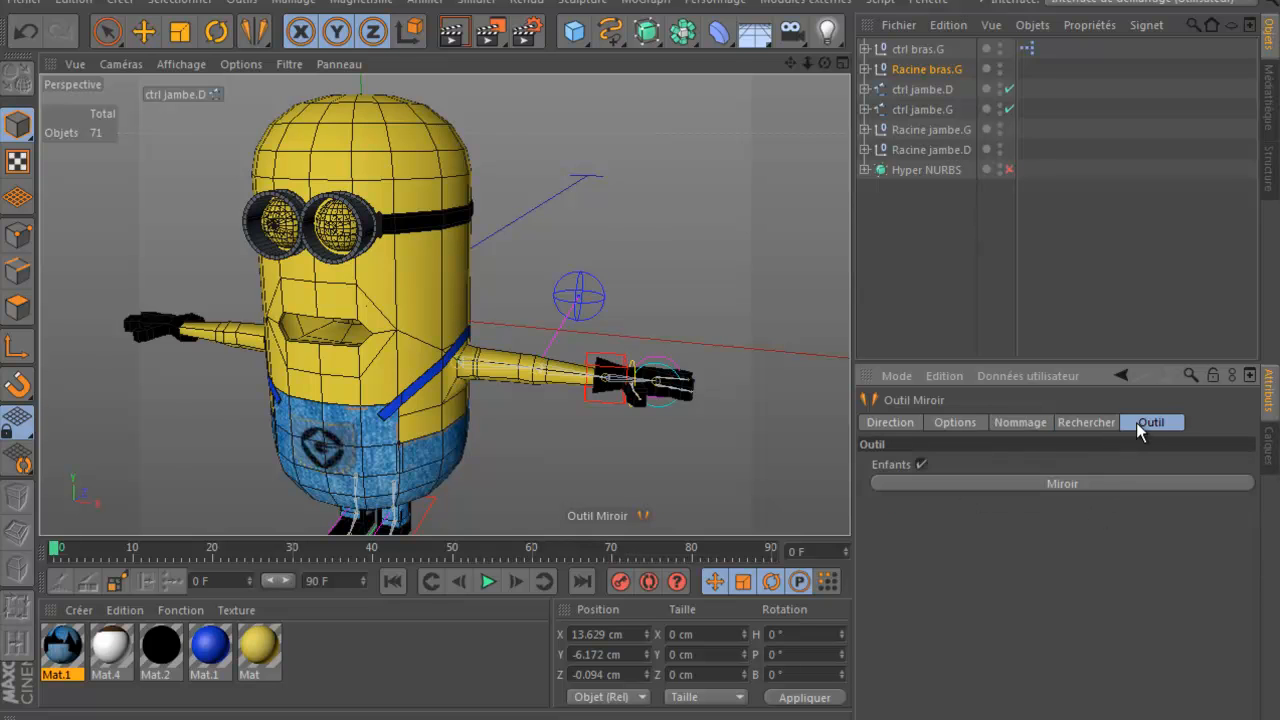
left_click(1073, 486)
left_click_drag(826, 60, 640, 217)
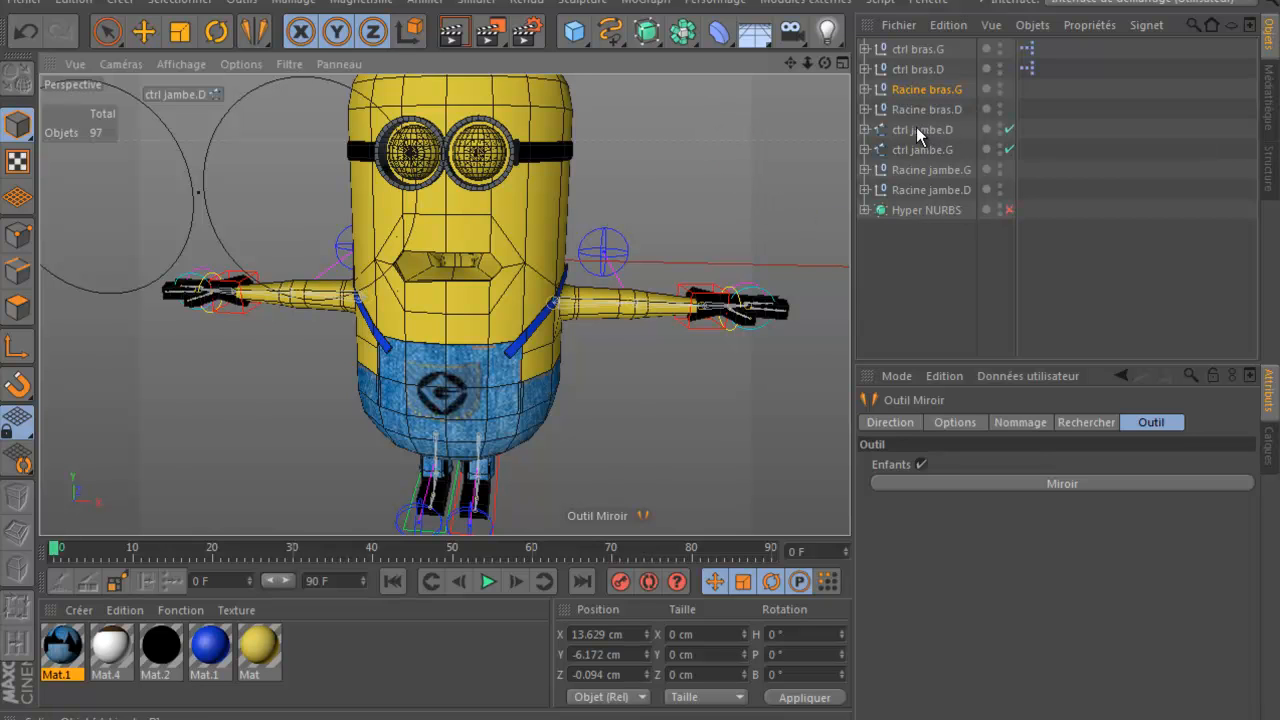
Step: Examine the target and pole objects nested under ctrl jambe.G and collapse the hierarchy again
left_click(865, 150)
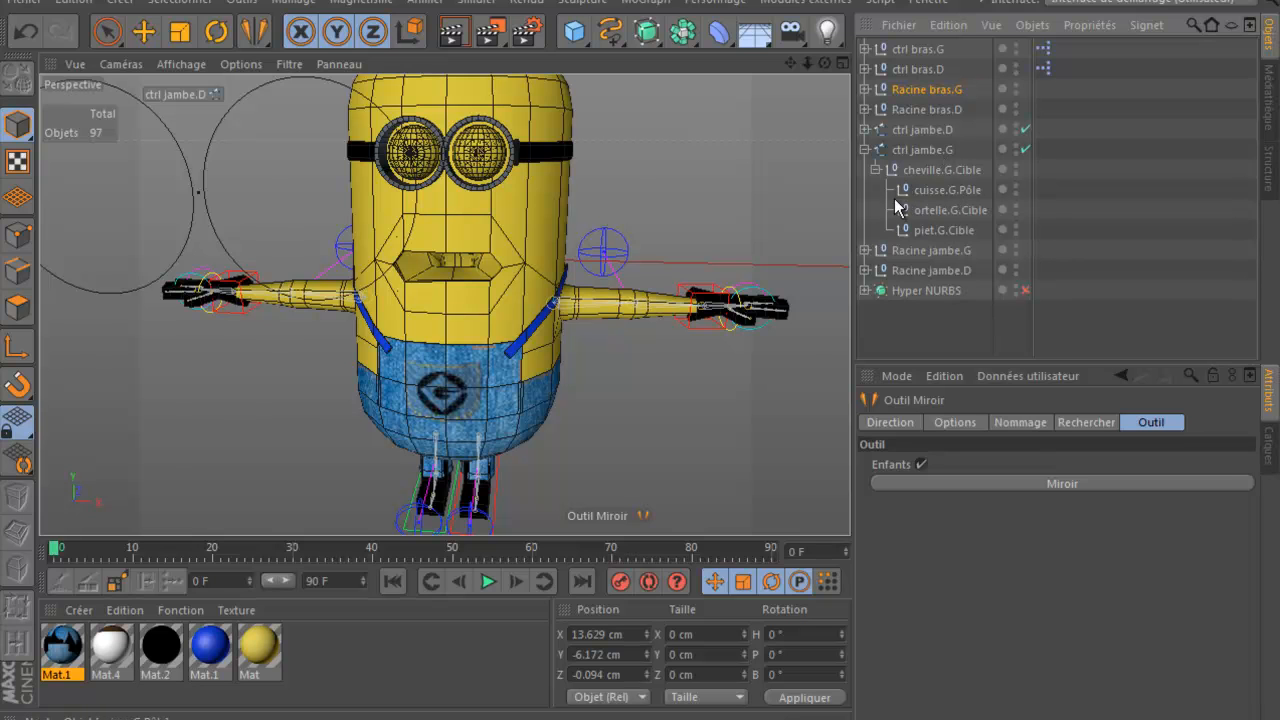
left_click(875, 170)
left_click(865, 150)
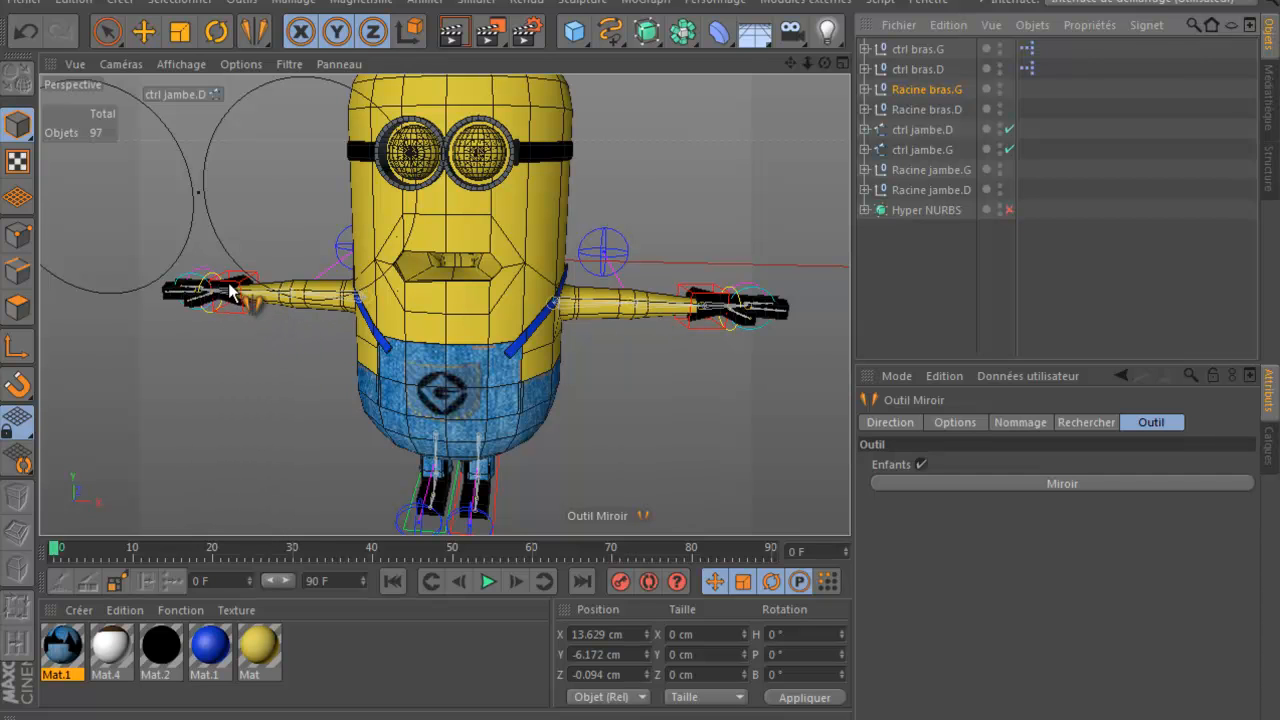
Step: Set the display colour of the ctrl bras.D controller to green with a hue of 122°
left_click(142, 32)
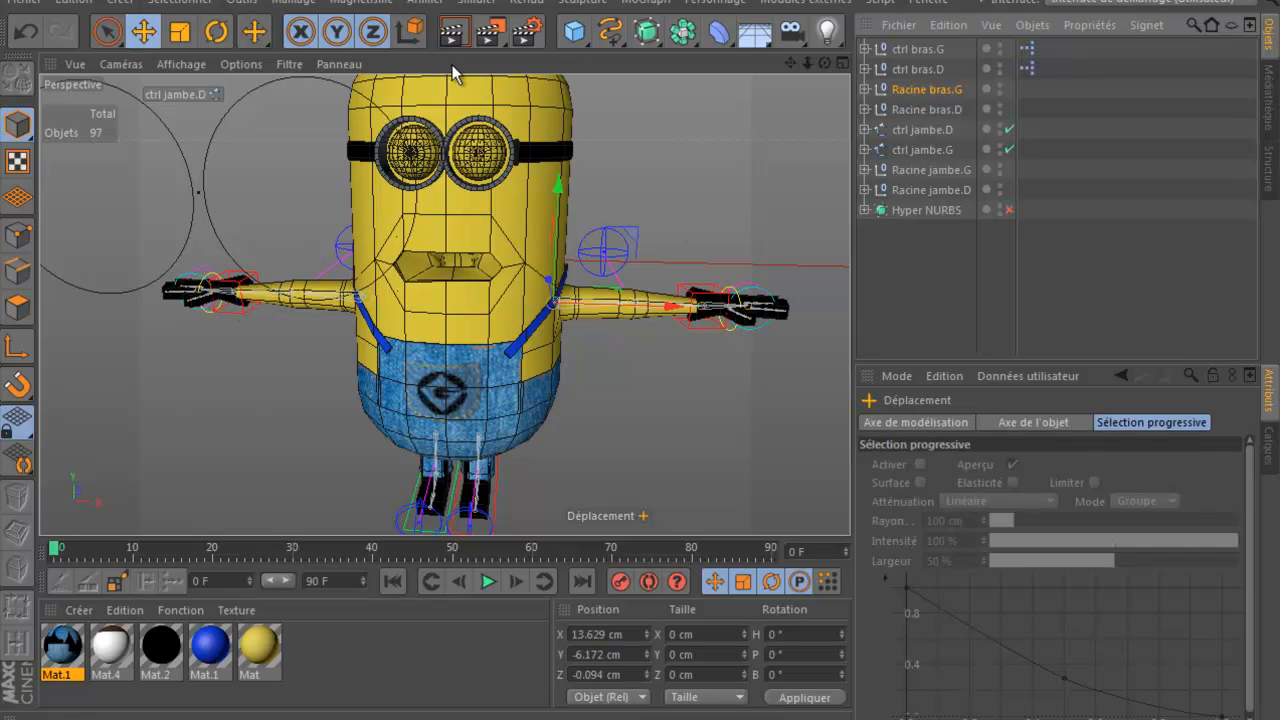
left_click(909, 68)
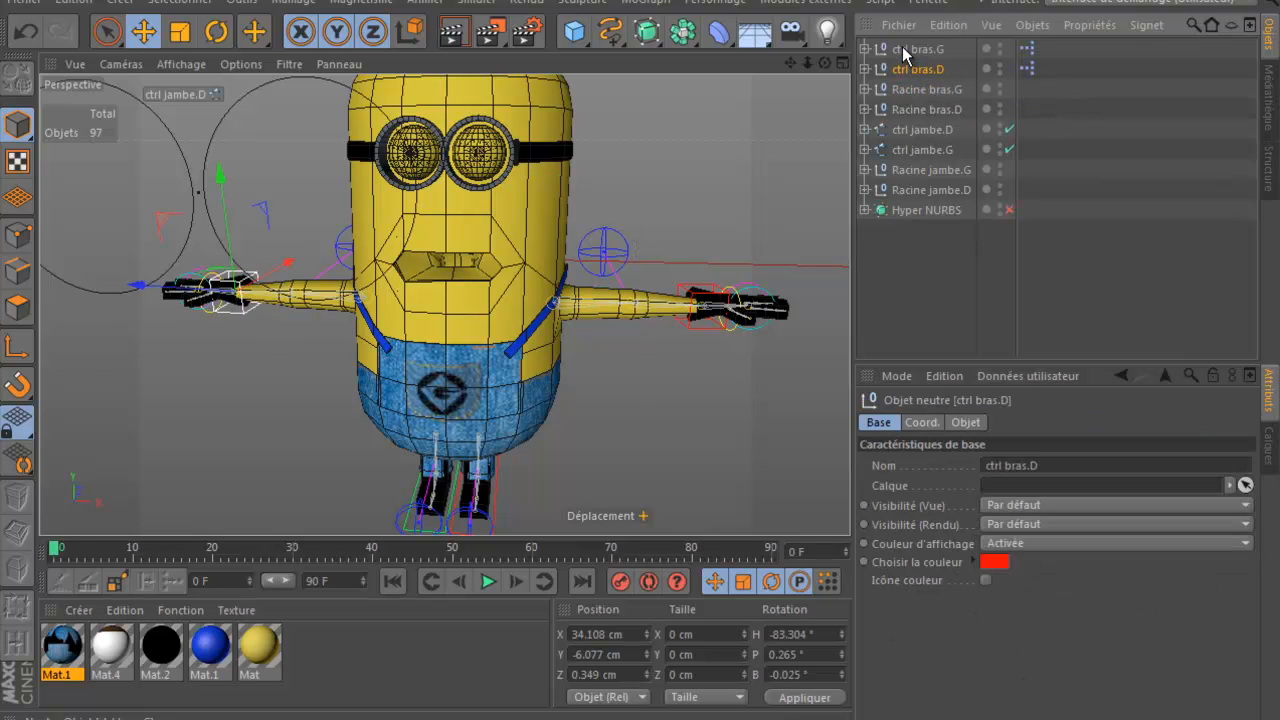
left_click(905, 49)
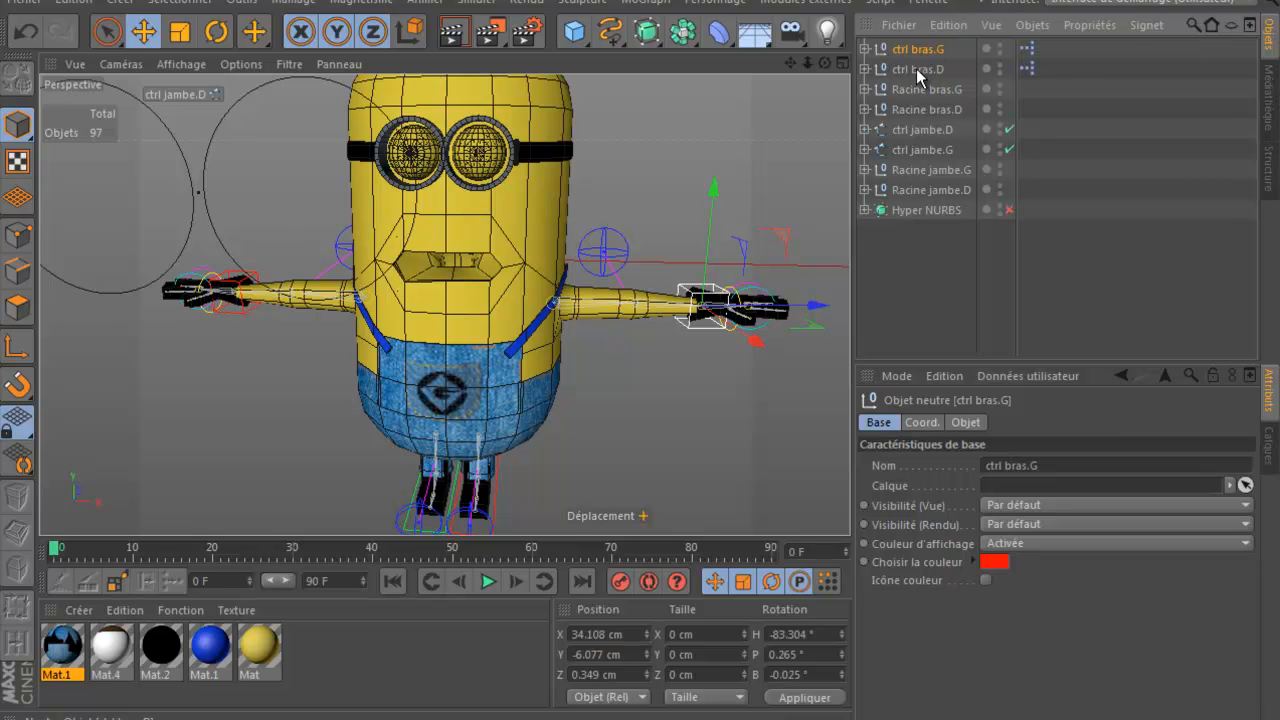
left_click(900, 69)
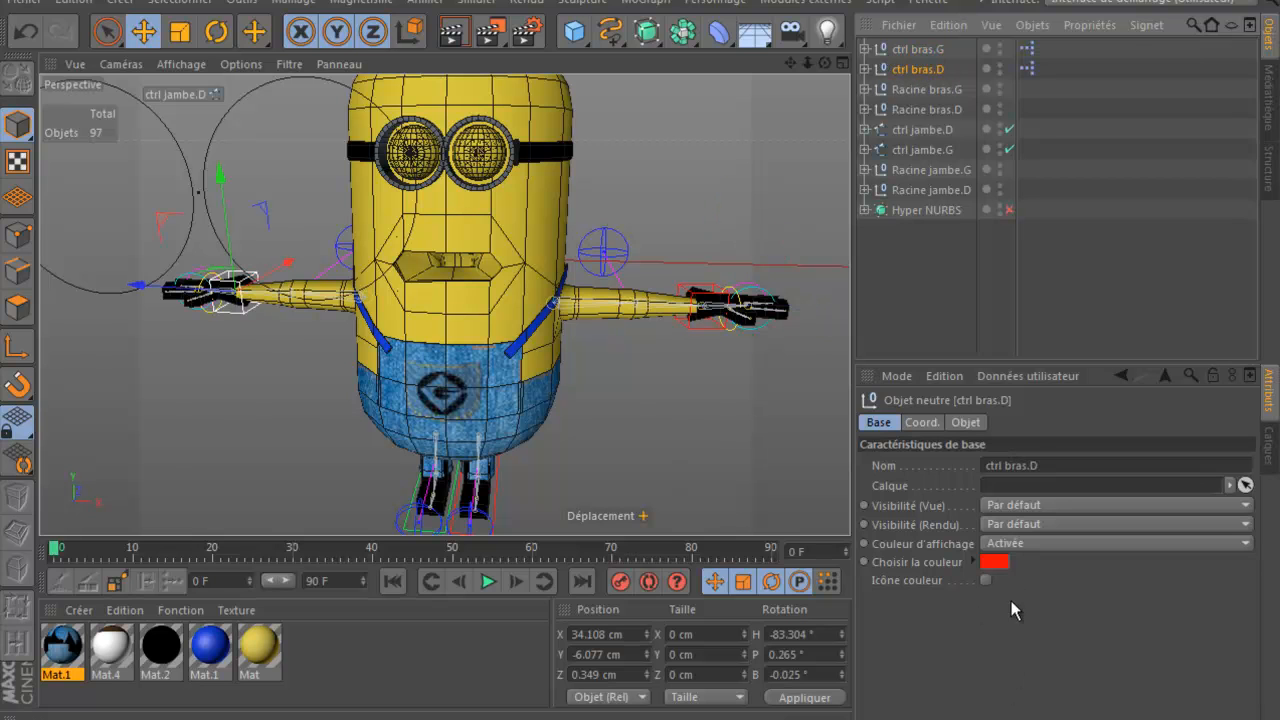
left_click(995, 562)
left_click(1009, 484)
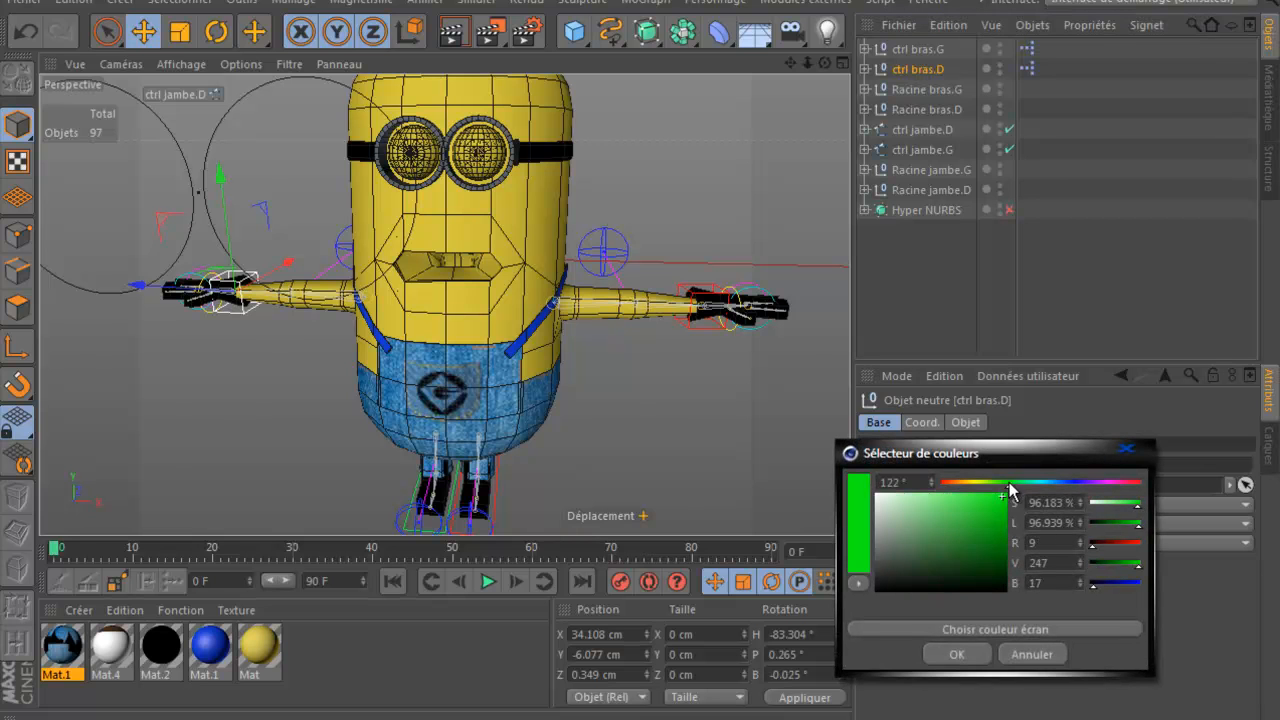
left_click(962, 656)
left_click(950, 313)
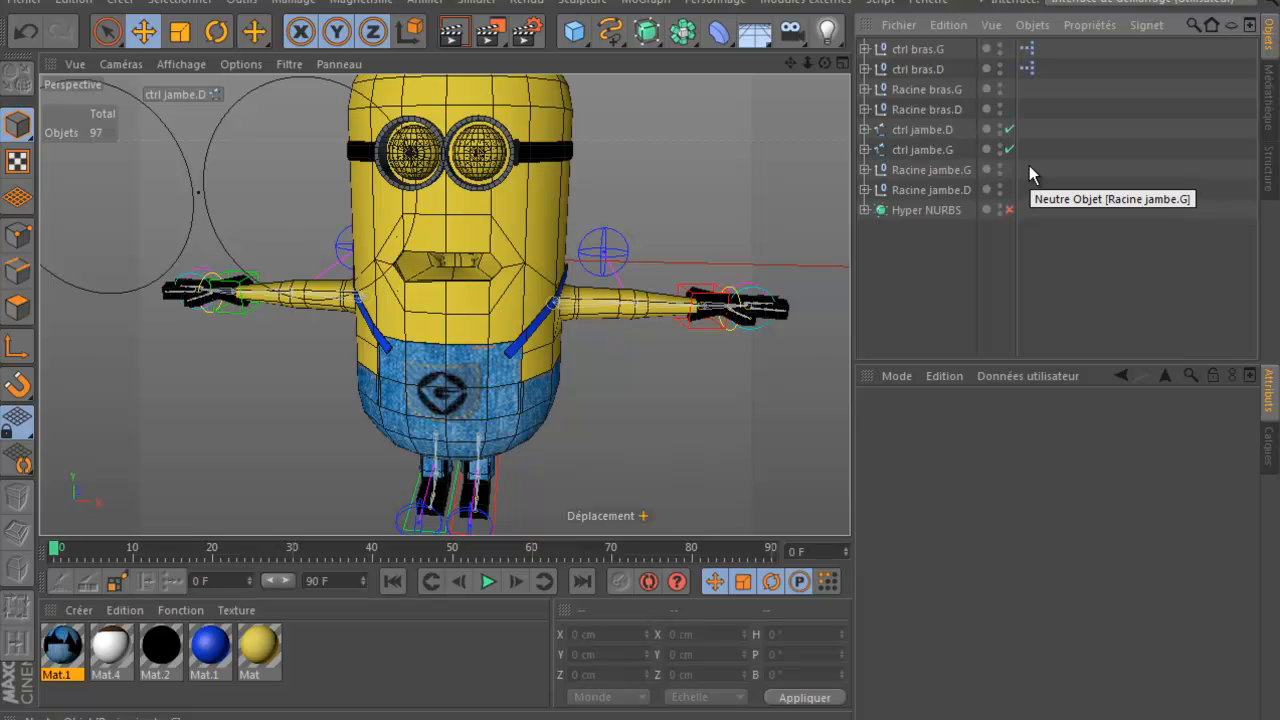
Step: Move the leg roots Racine jambe.G and Racine jambe.D below Hyper NURBS, followed by Racine bras.G and Racine bras.D
left_click_drag(1029, 163, 920, 261)
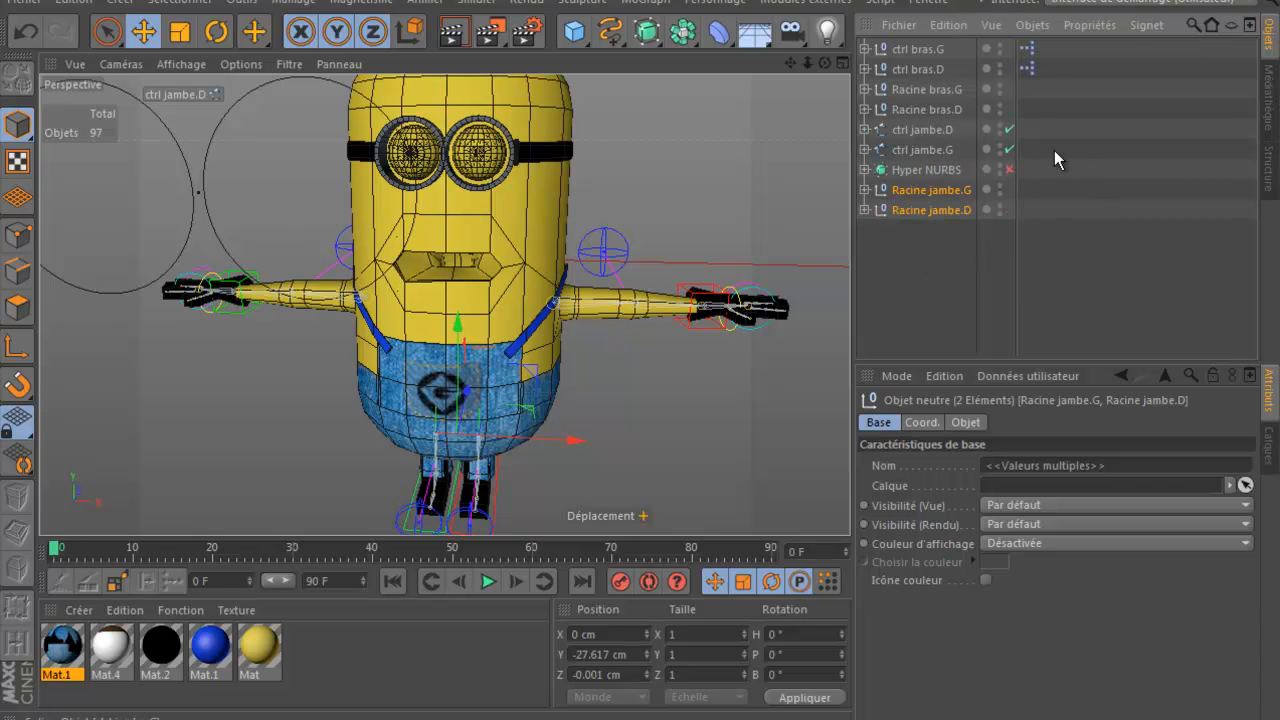
left_click_drag(1038, 87, 913, 250)
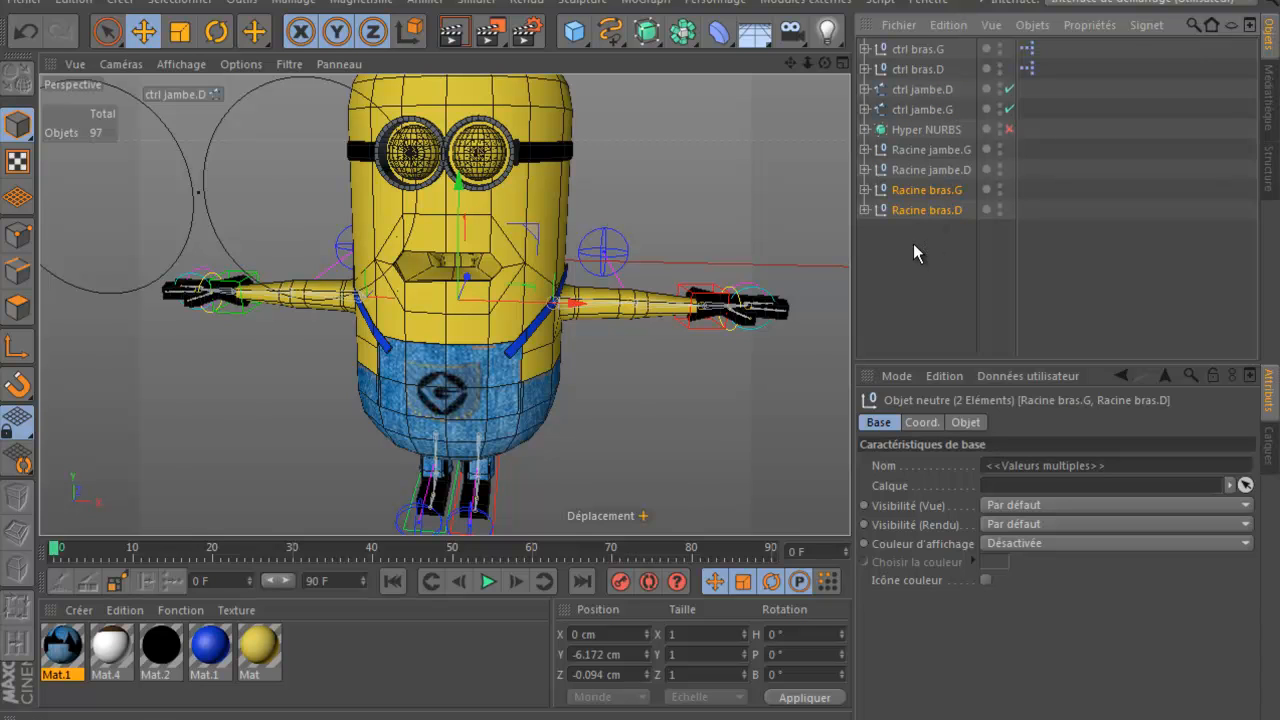
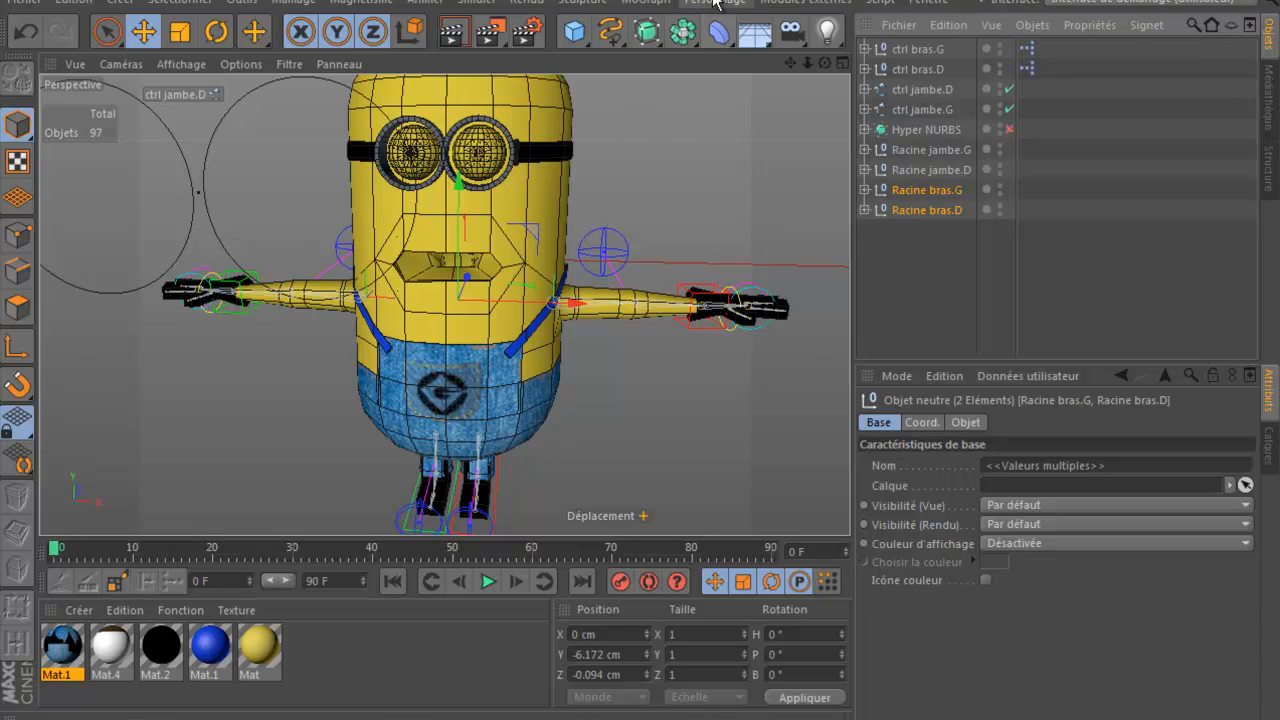
left_click(708, 2)
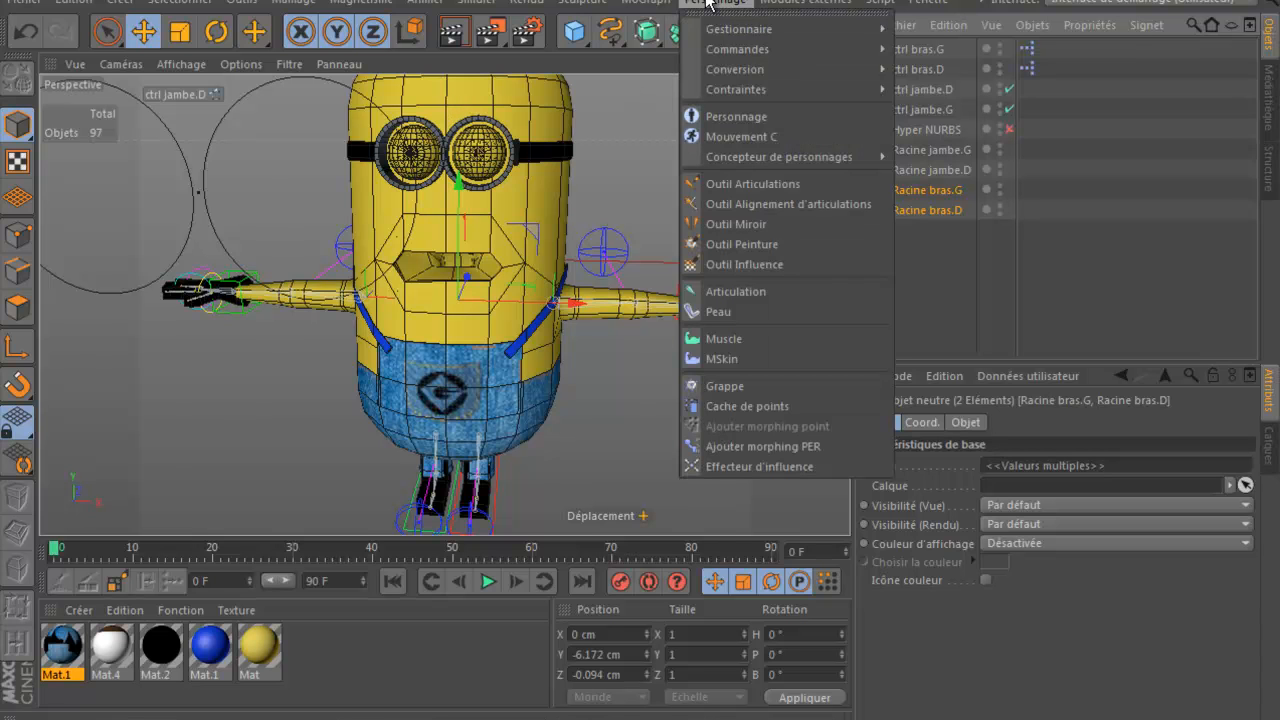
mouse_move(735, 52)
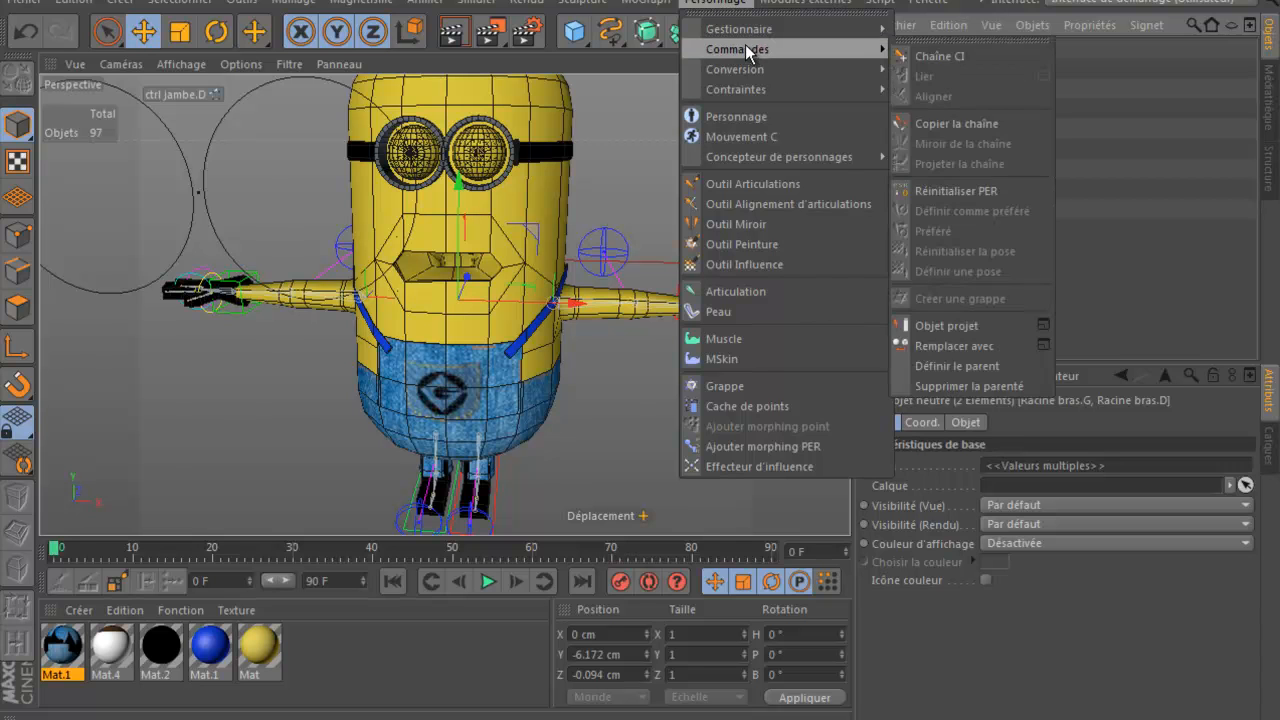
mouse_move(752, 30)
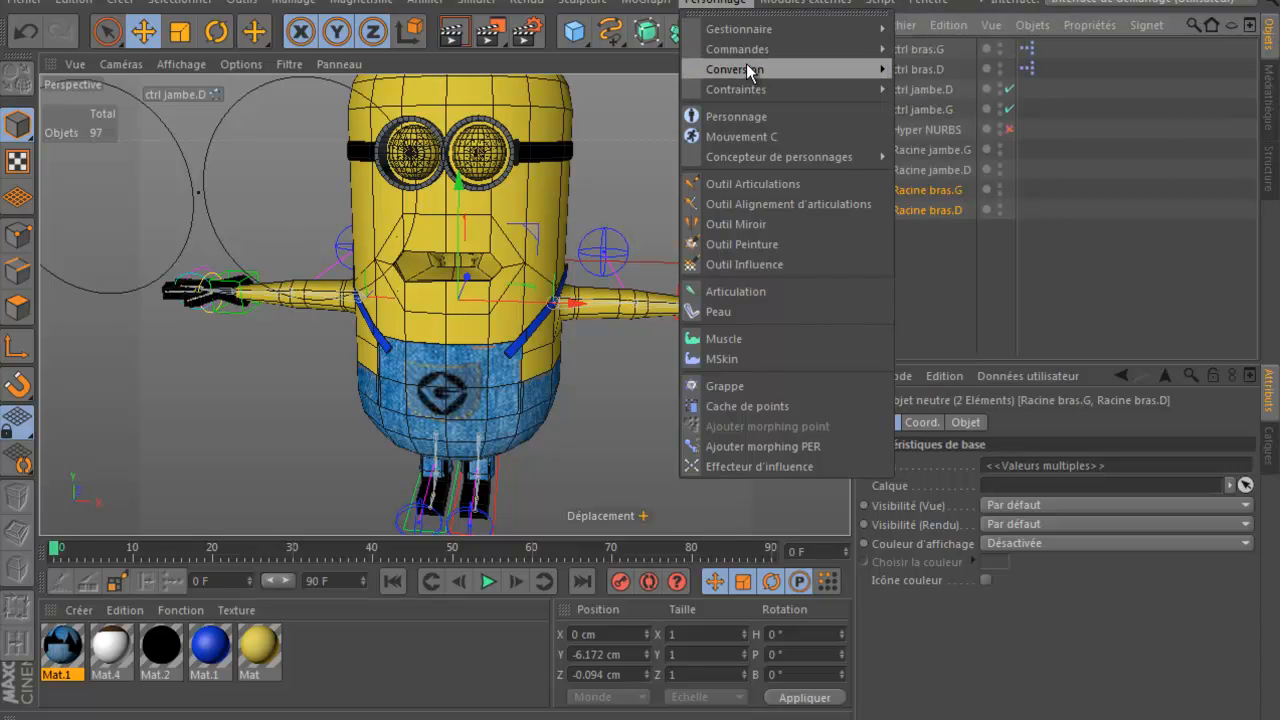
mouse_move(748, 90)
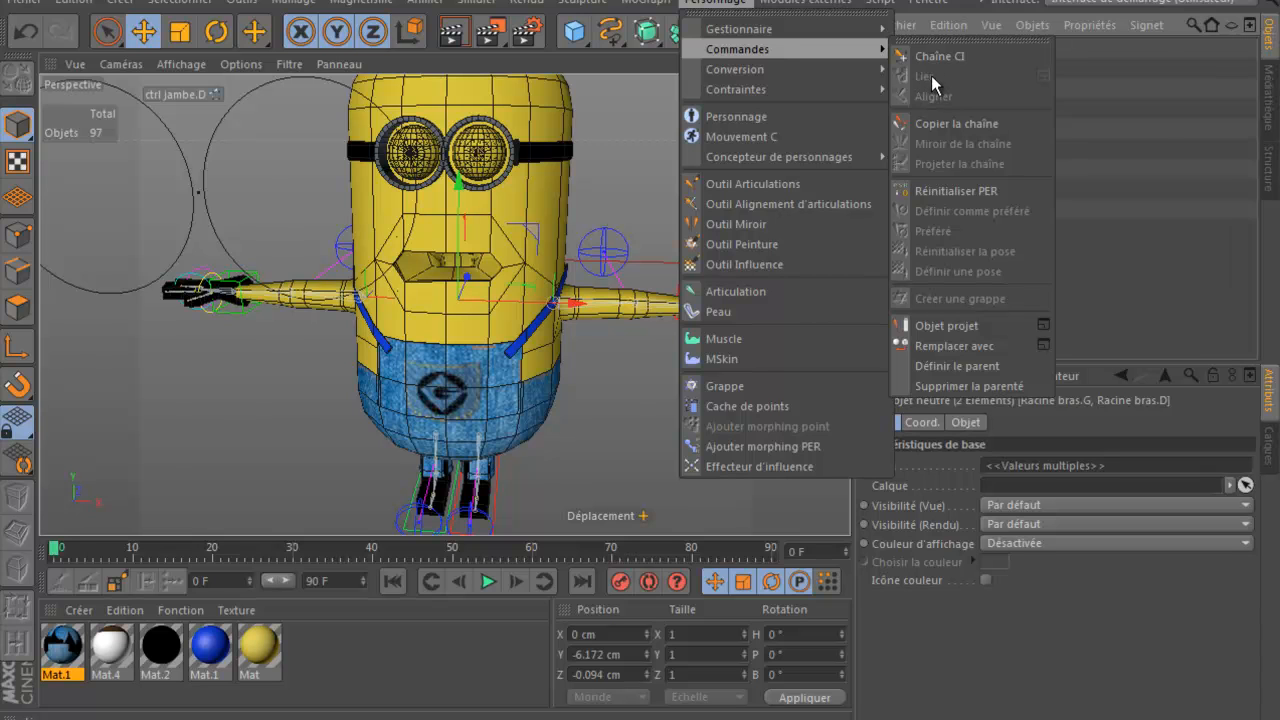
left_click(1051, 309)
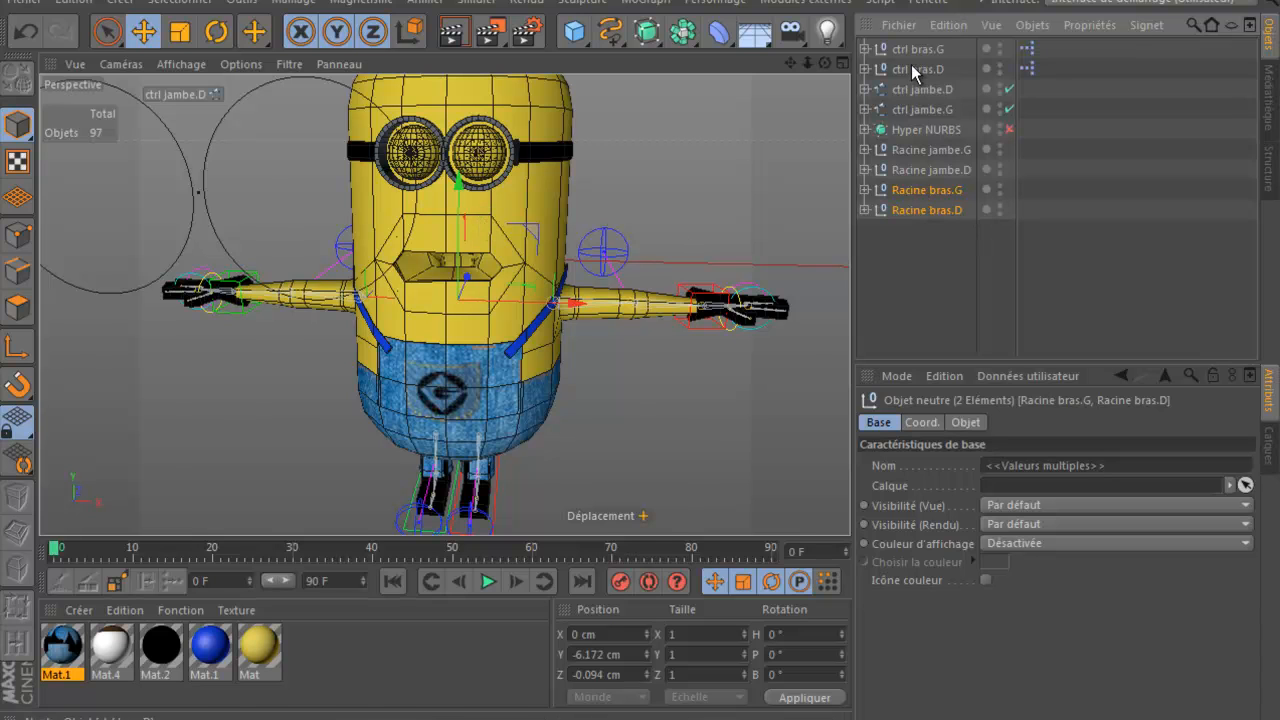
Step: In the top view, test the arm rig by moving Racine bras.G along Z to about -6.5 cm, and undo the move
left_click(917, 212)
middle_click(655, 254)
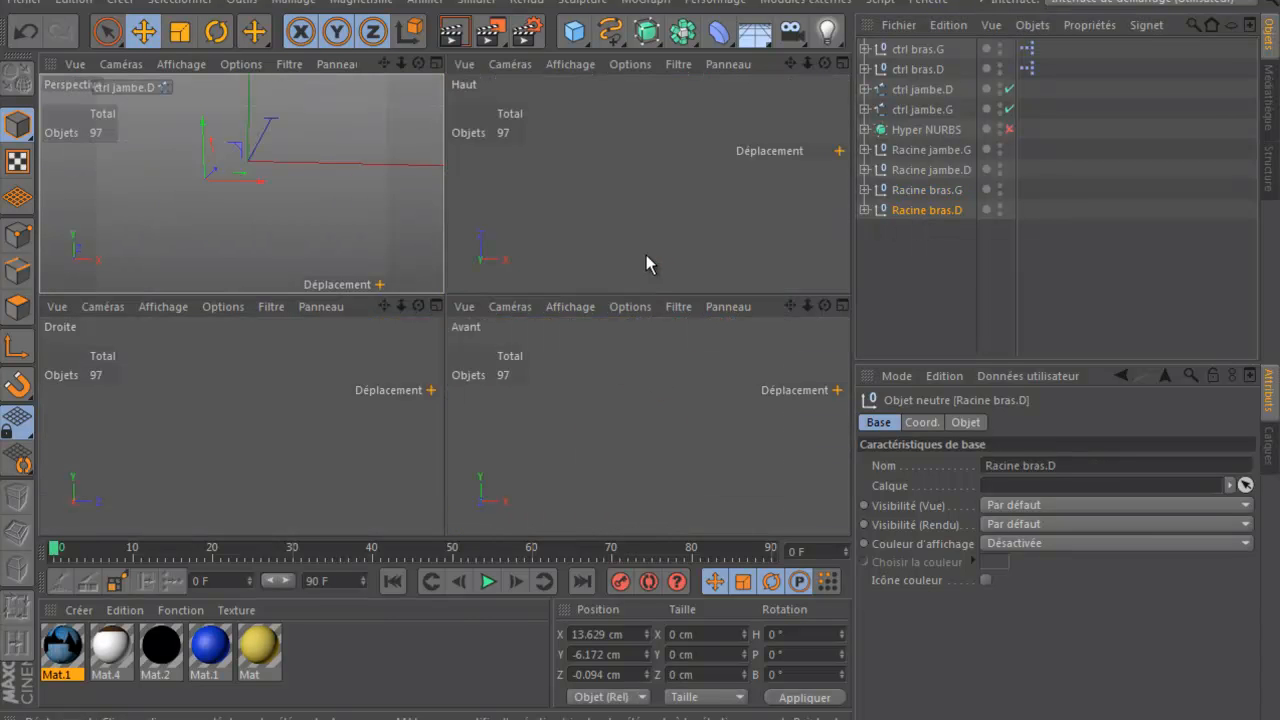
middle_click(562, 241)
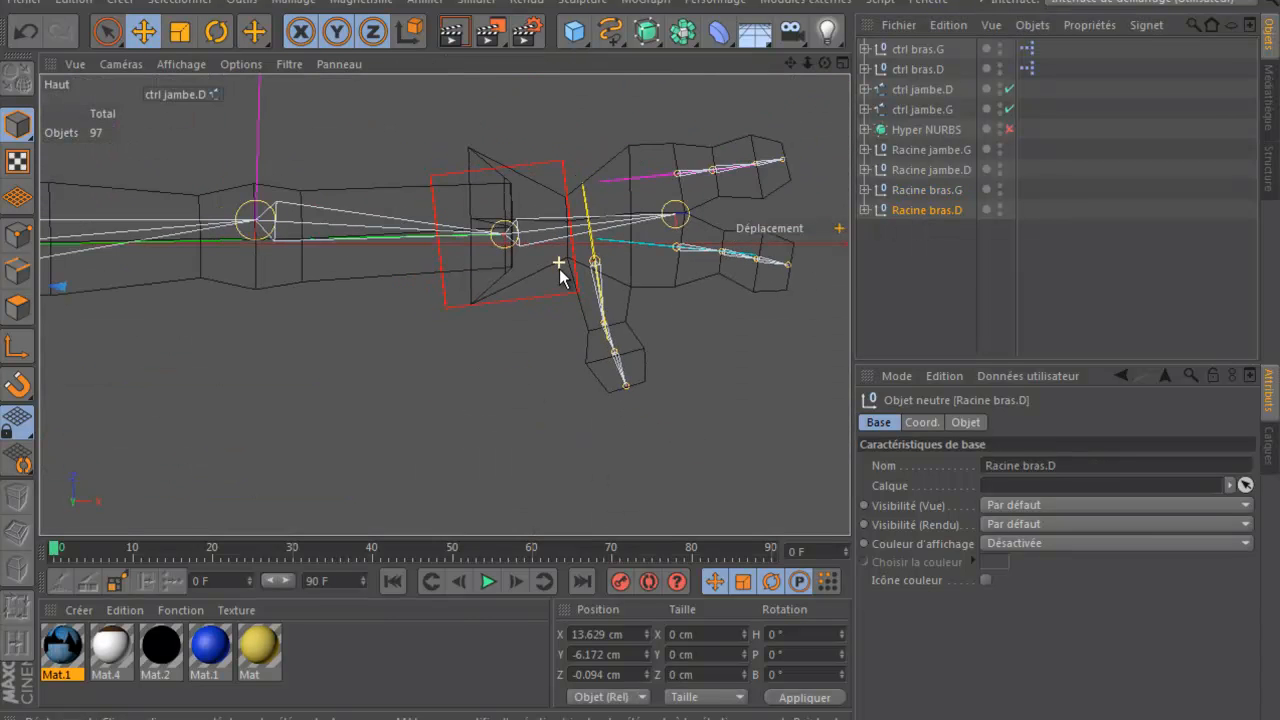
scroll(559, 279, "down", 2)
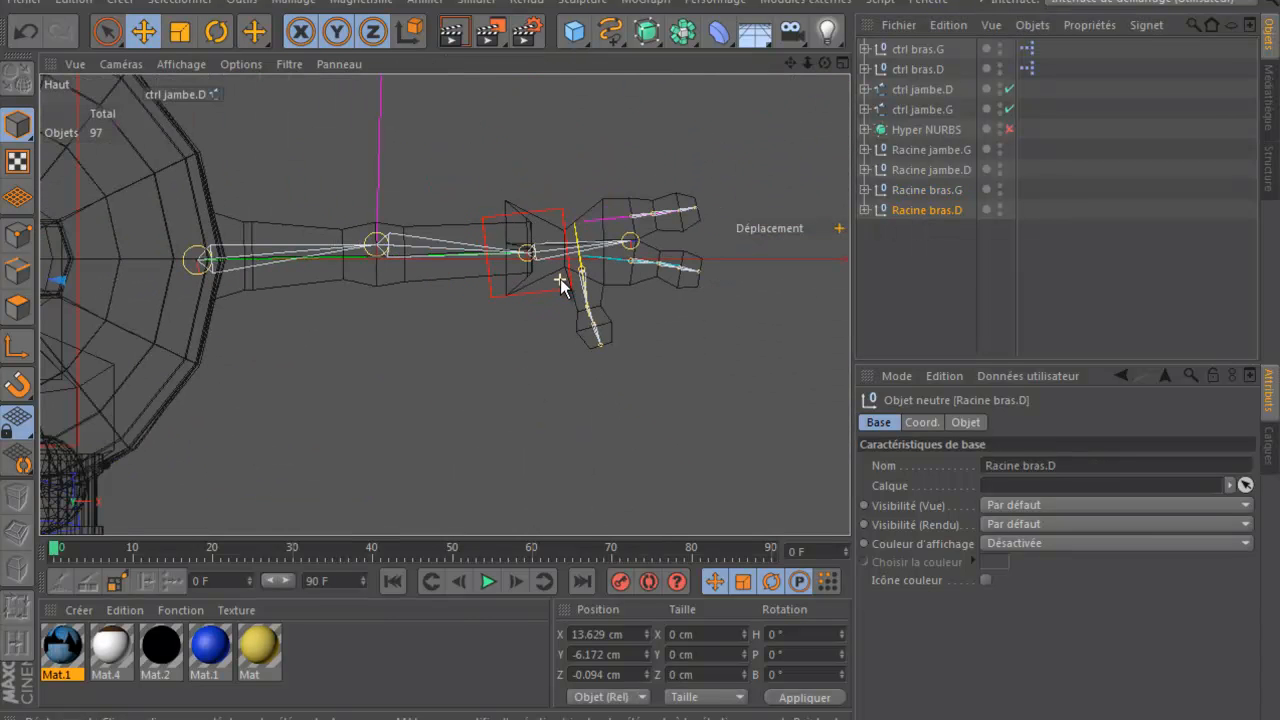
left_click(940, 192)
left_click_drag(196, 144, 198, 247)
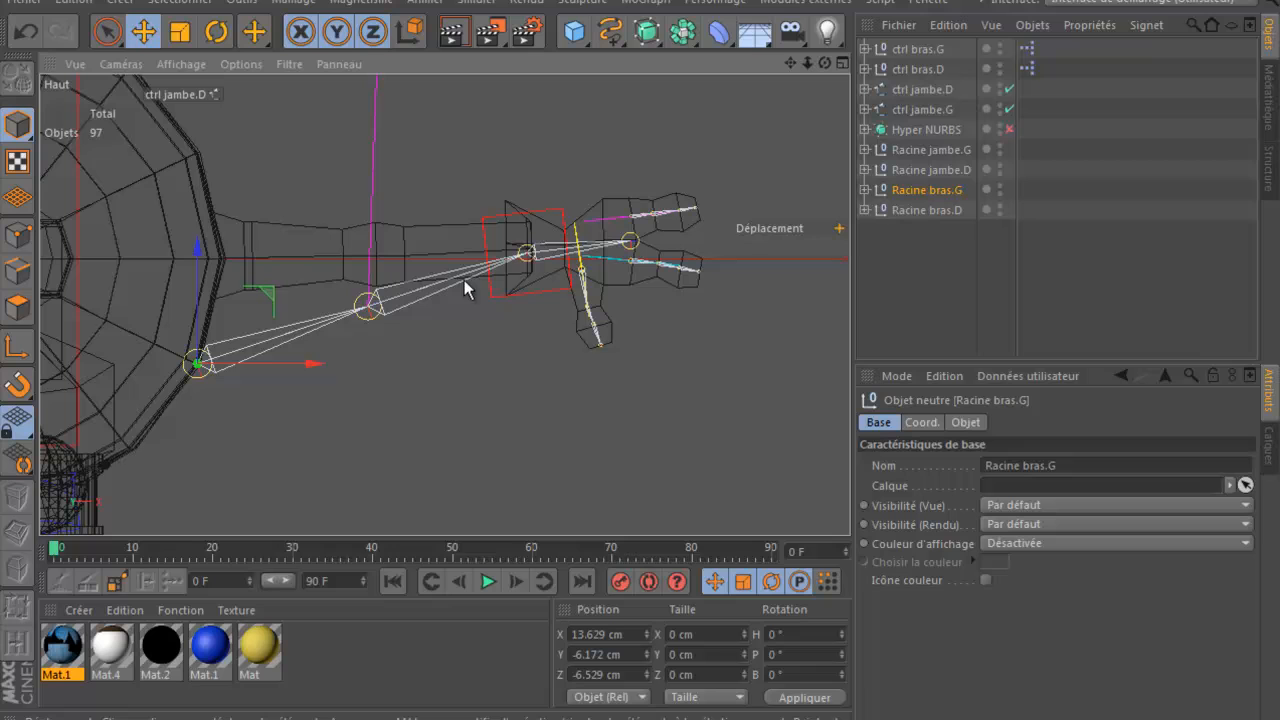
left_click(22, 33)
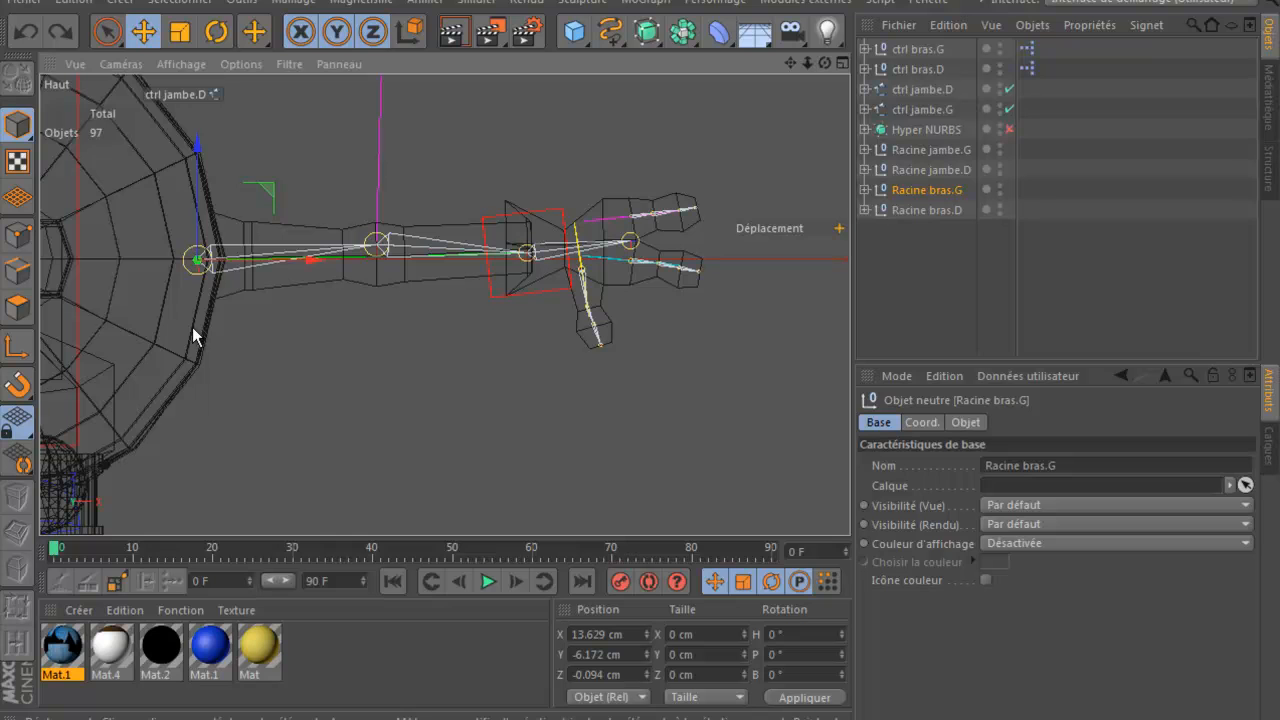
scroll(578, 360, "down", 6)
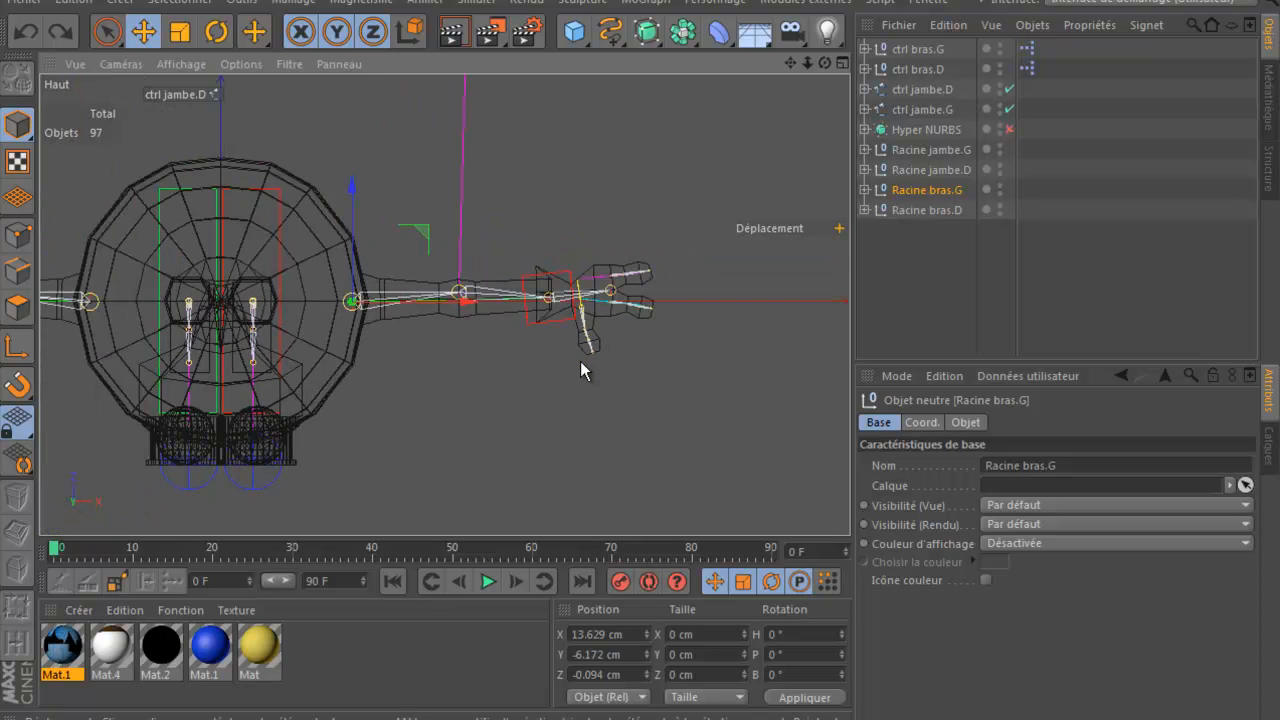
left_click_drag(789, 63, 638, 220)
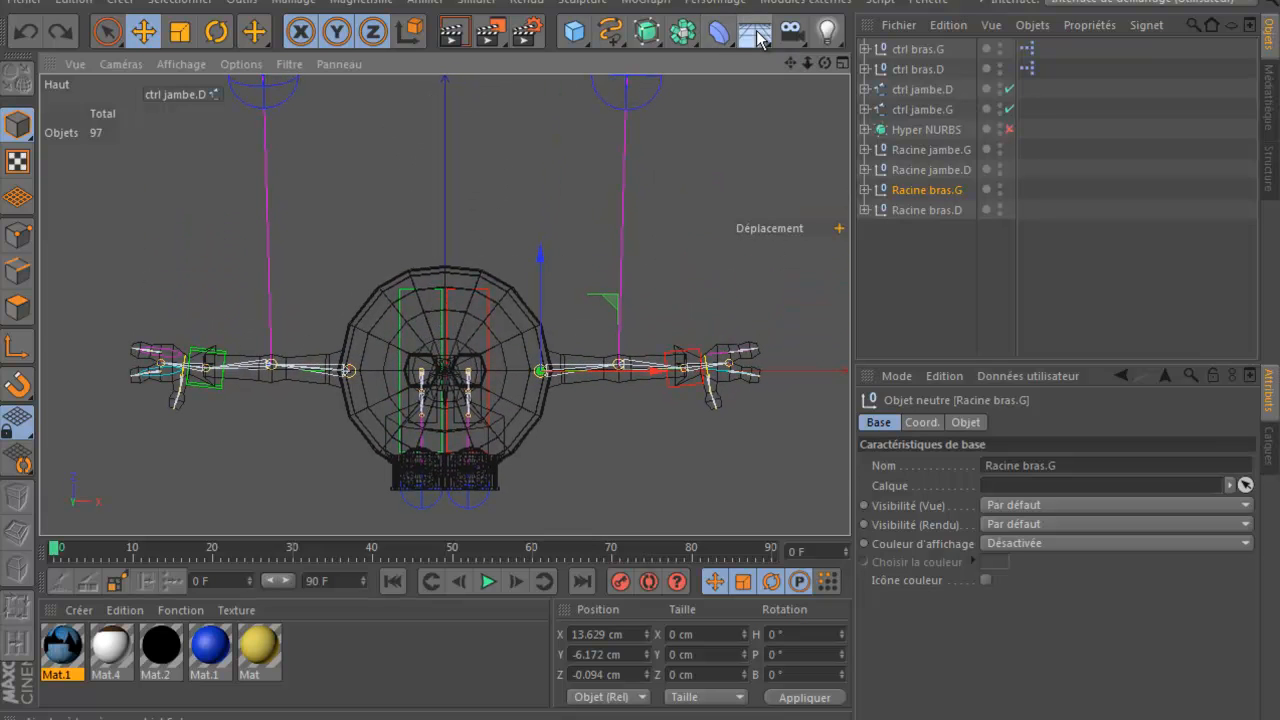